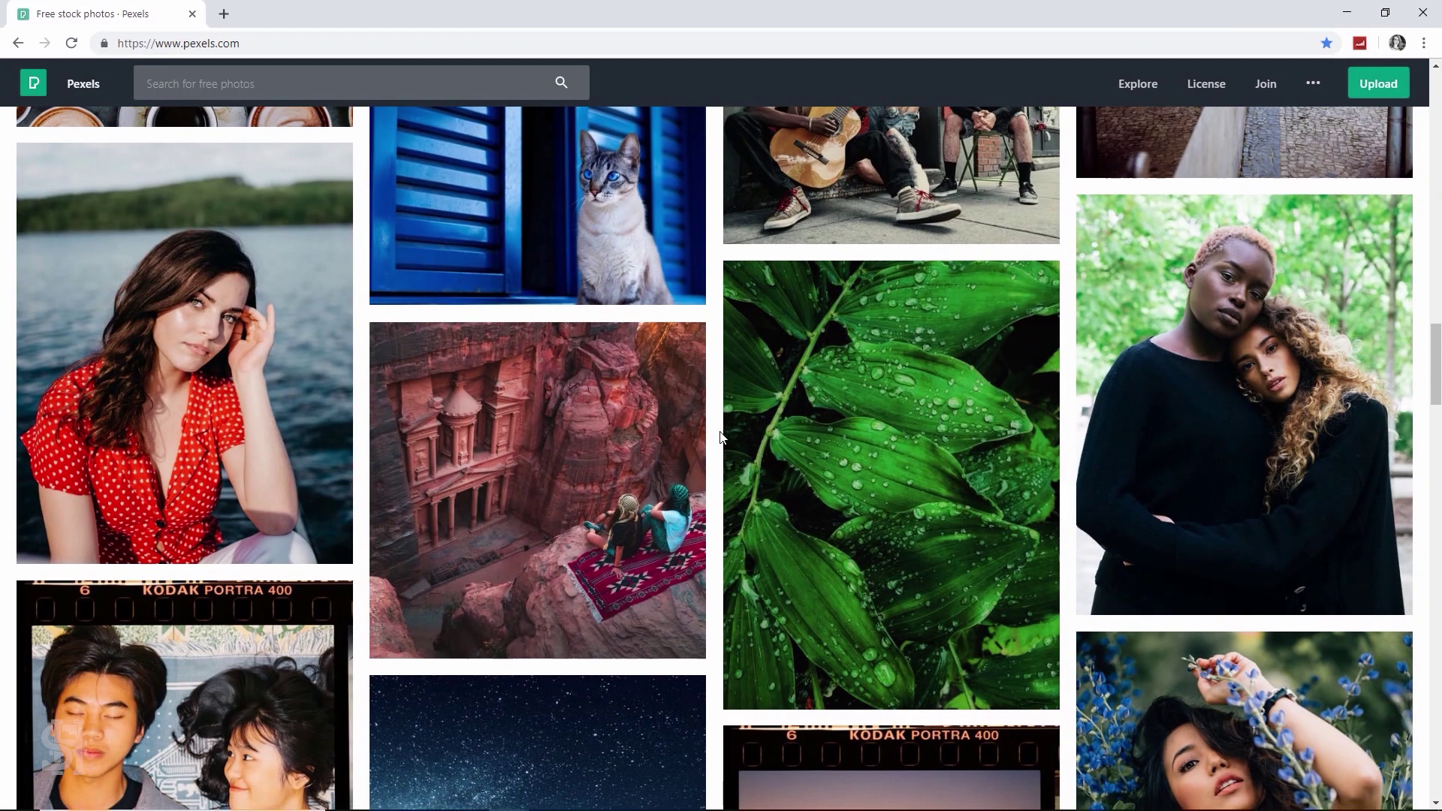
Browse the free stock photos on the Pexels home page for poster images
scroll(719, 437, down, 8)
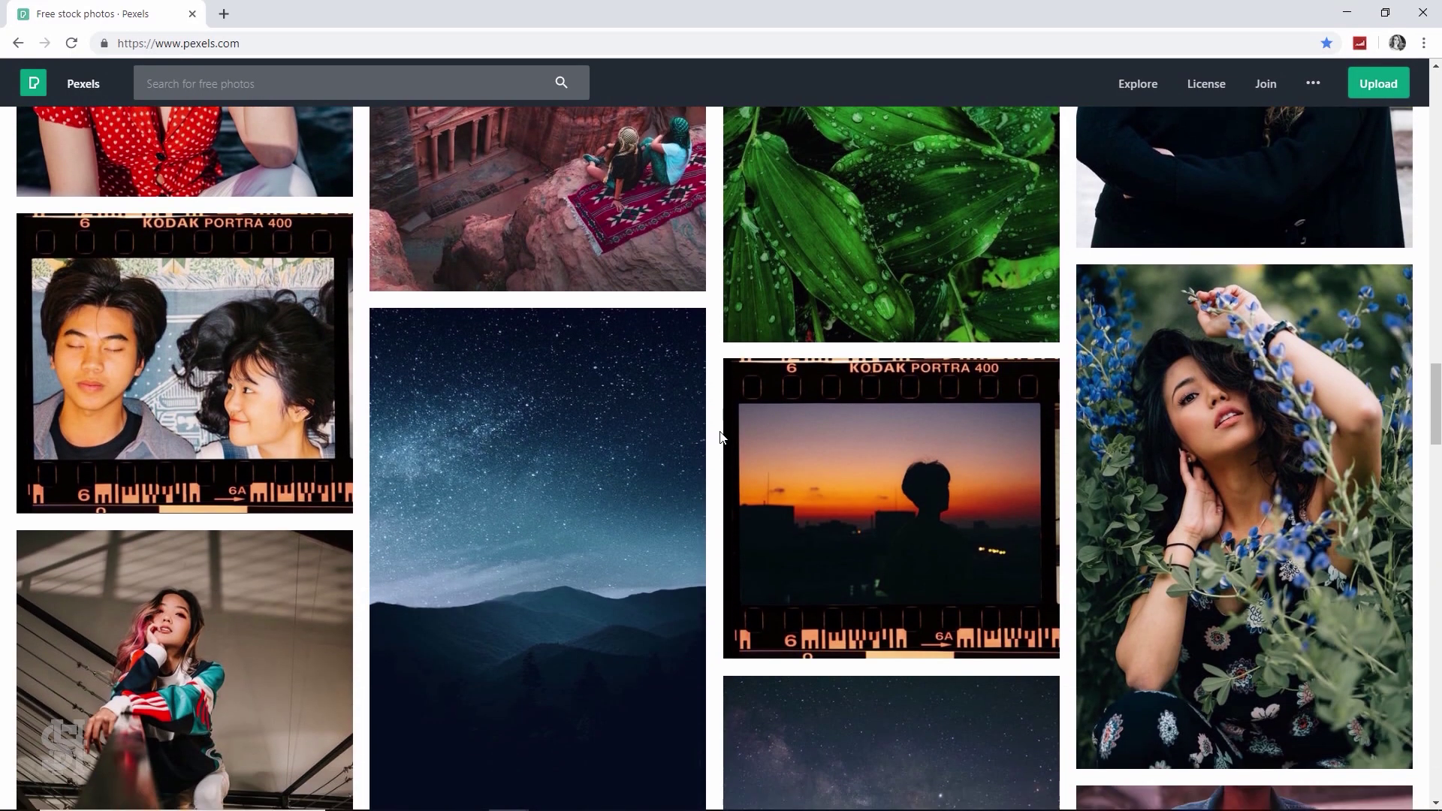
scroll(720, 438, down, 8)
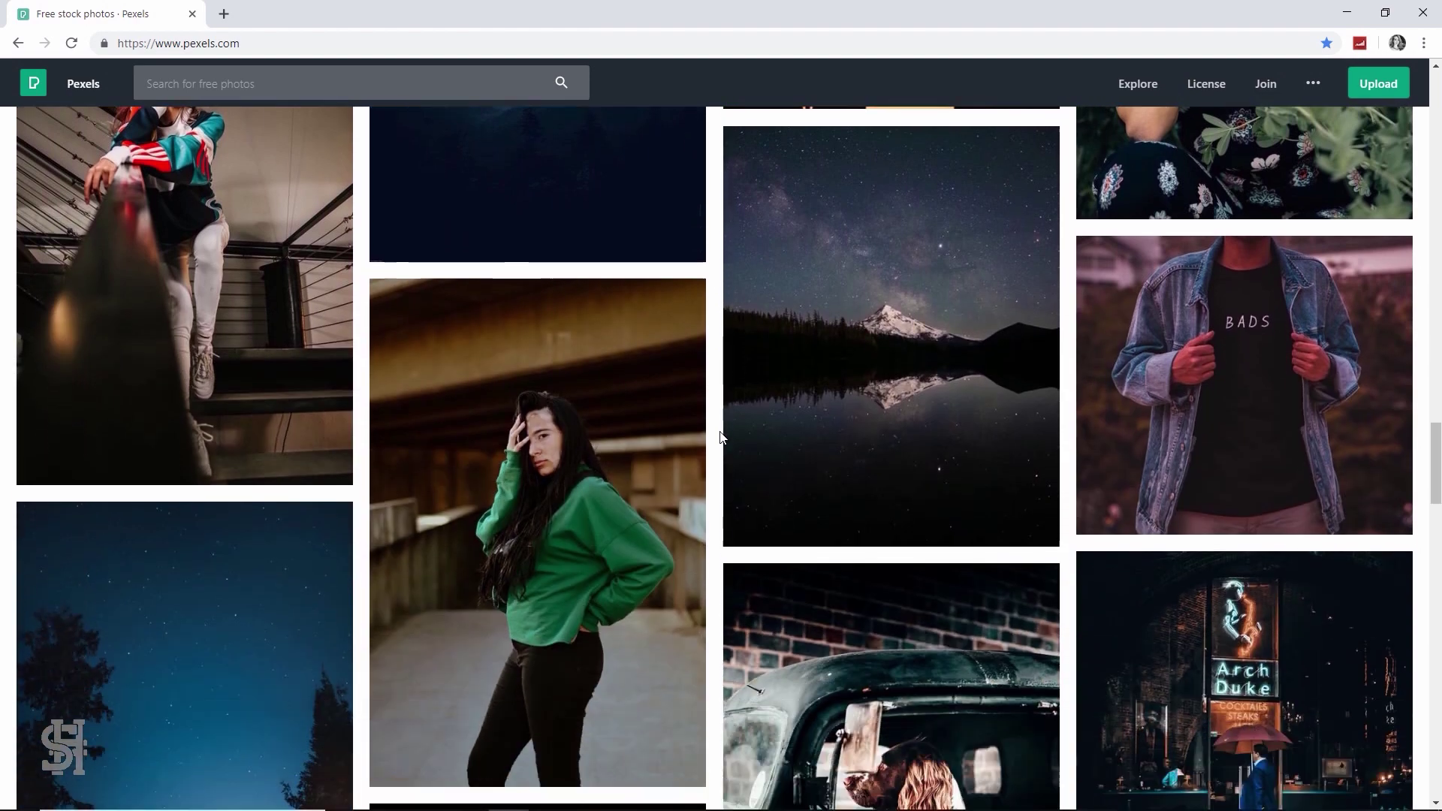
scroll(719, 437, down, 4)
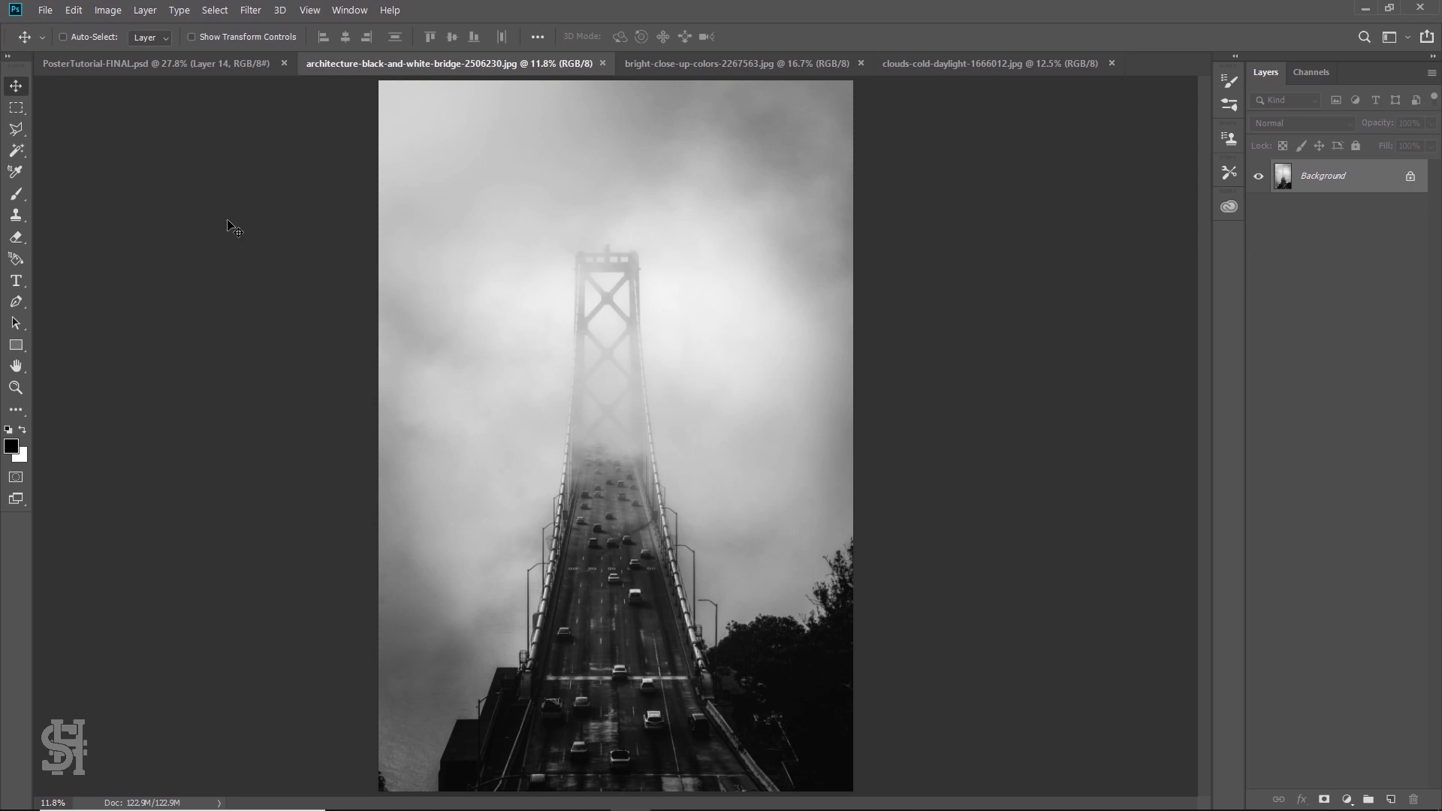
Cut the entire black-and-white bridge photo and paste it into the BKG group of PosterTutorial-FINAL.psd
key(ctrl+a)
key(ctrl+x)
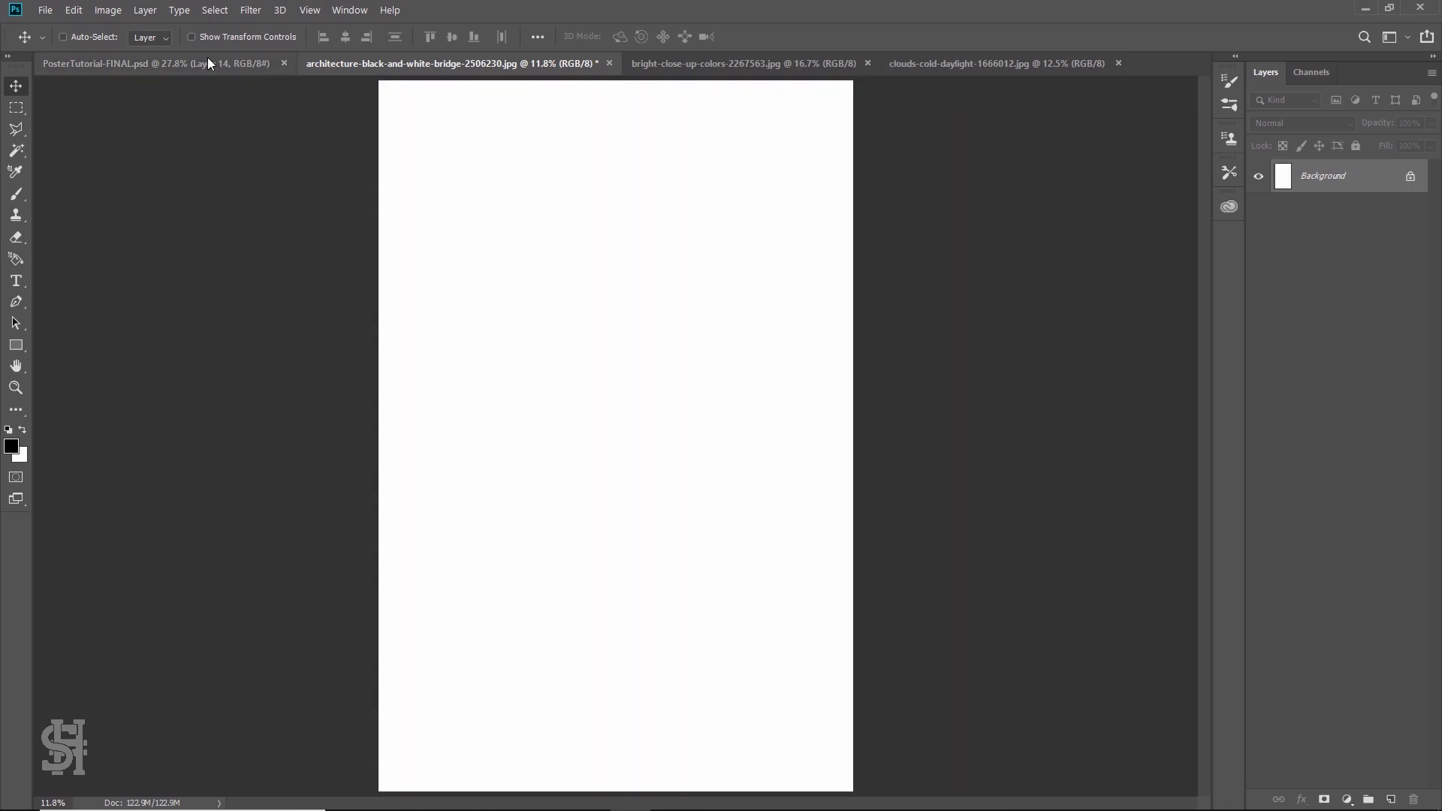
click(208, 63)
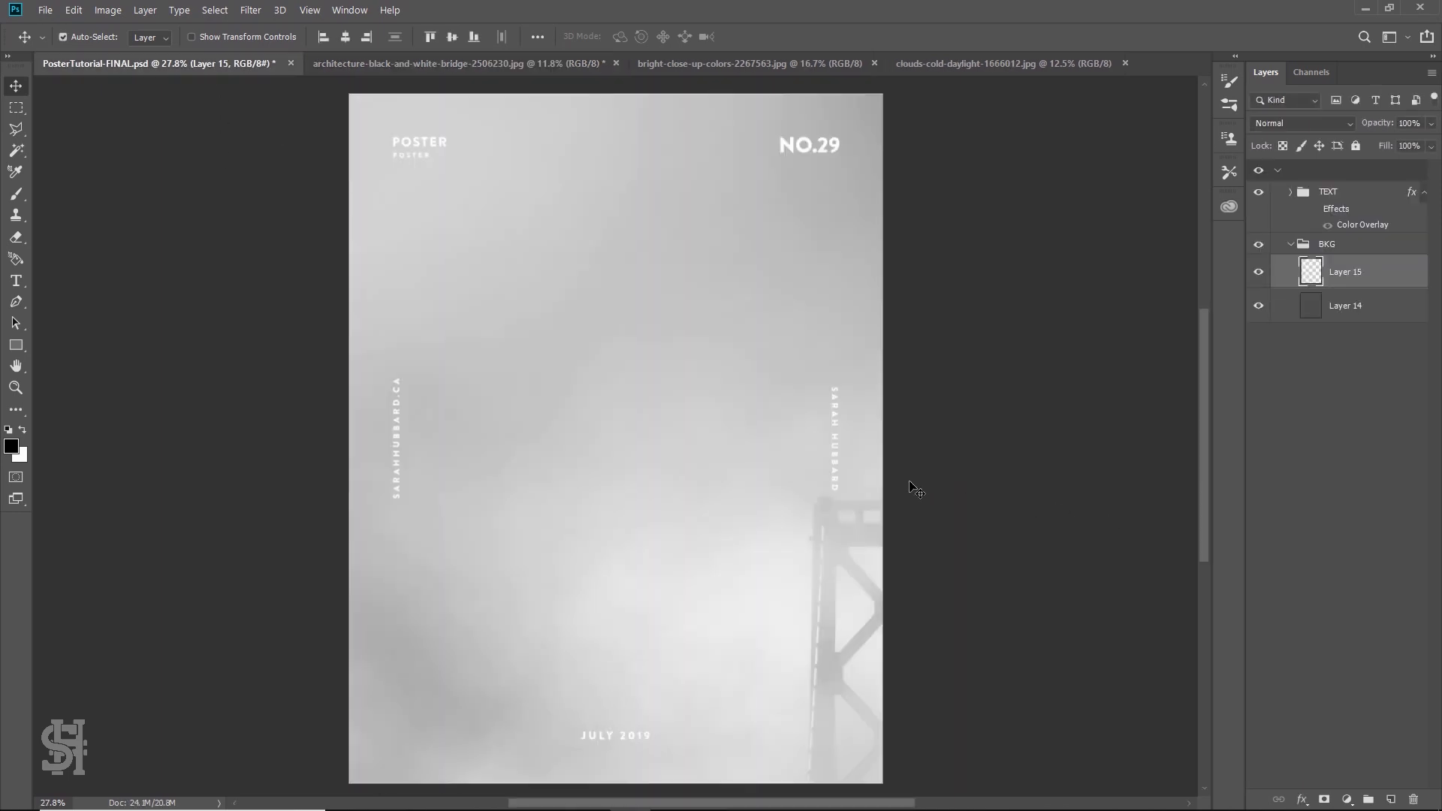
key(ctrl+v)
drag(677, 524, 650, 499)
Reposition the pasted bridge photo so that its upper edge lines up with the poster's upper edge
key(z)
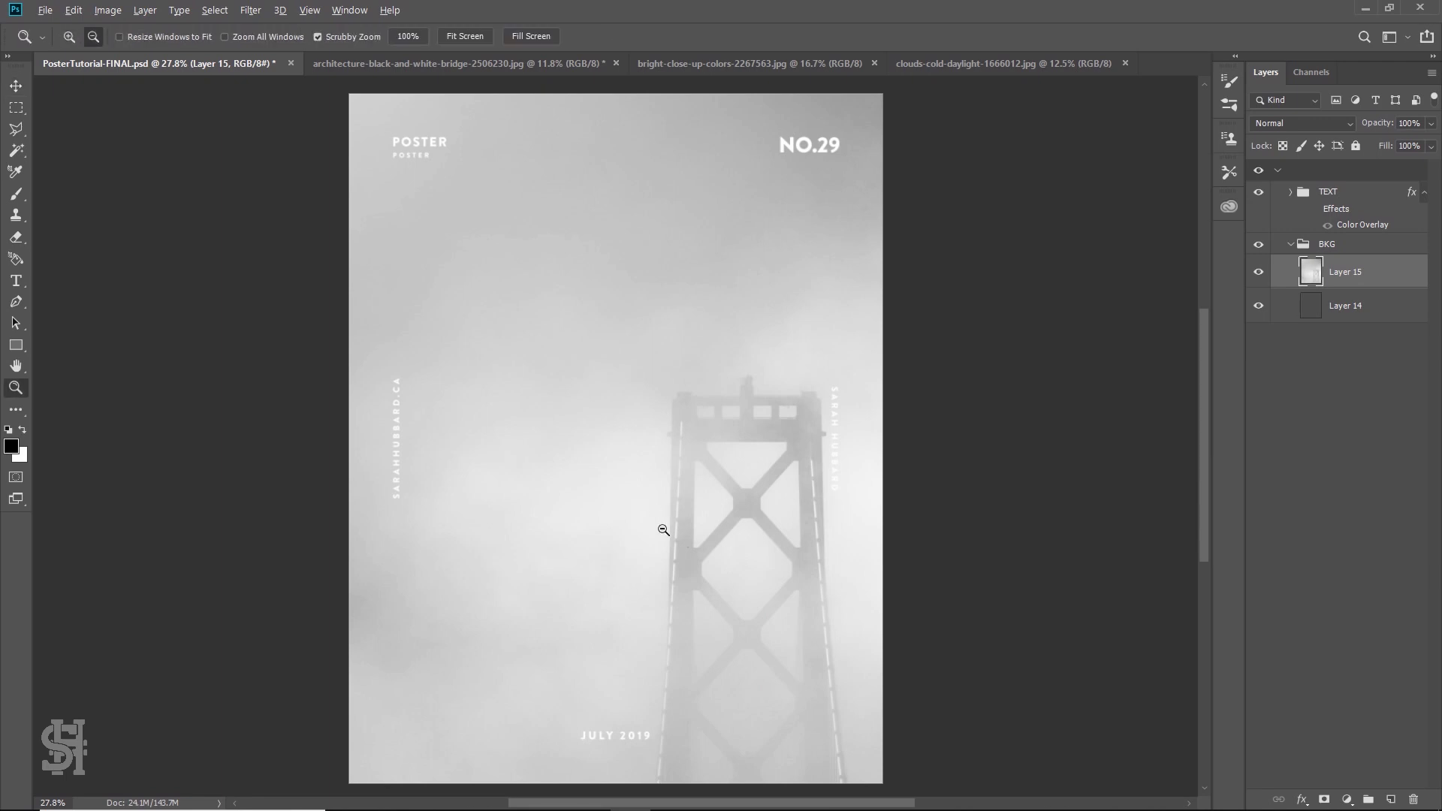
alt+click(659, 523)
alt+click(658, 519)
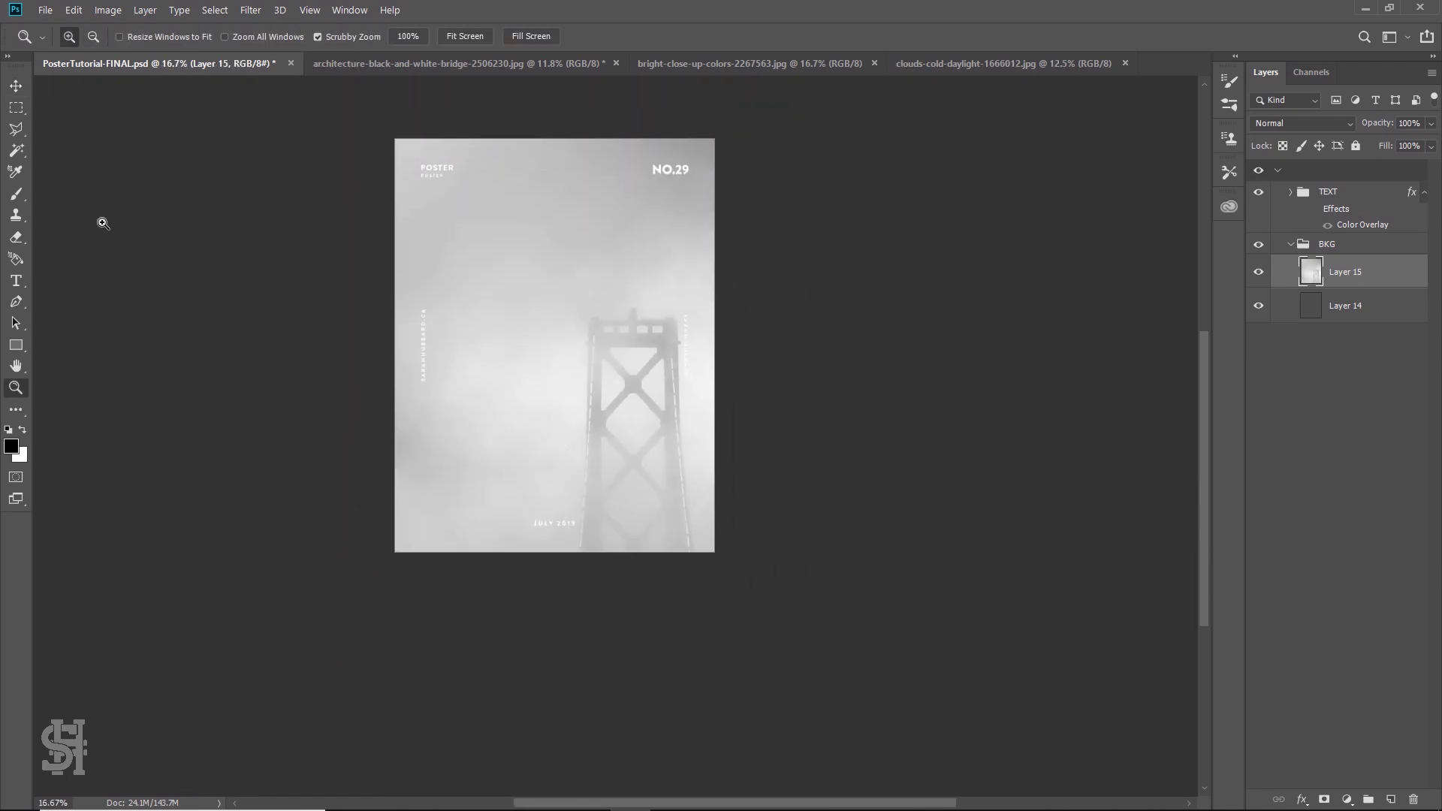
click(12, 95)
drag(499, 393, 475, 304)
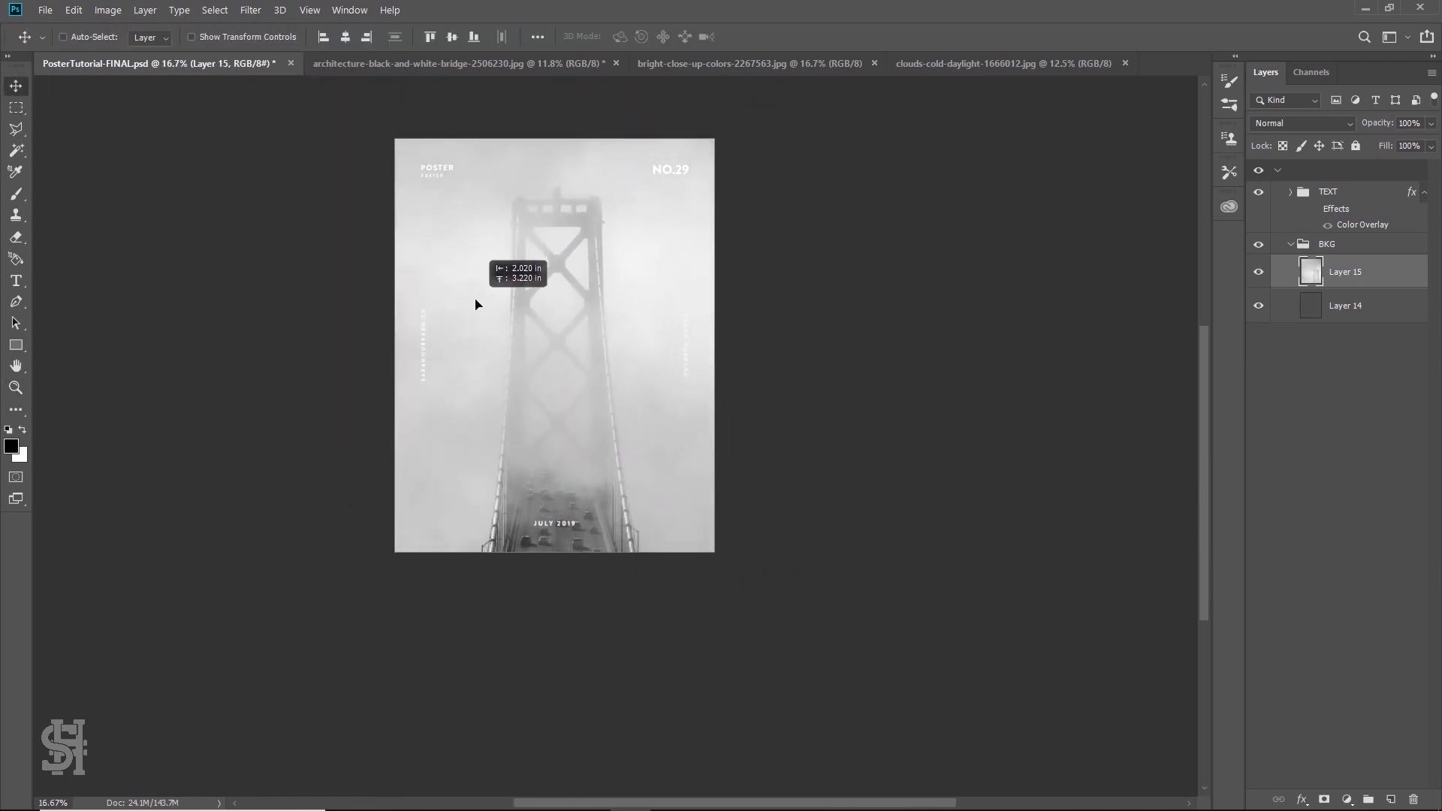
key(ctrl+t)
drag(560, 338, 623, 589)
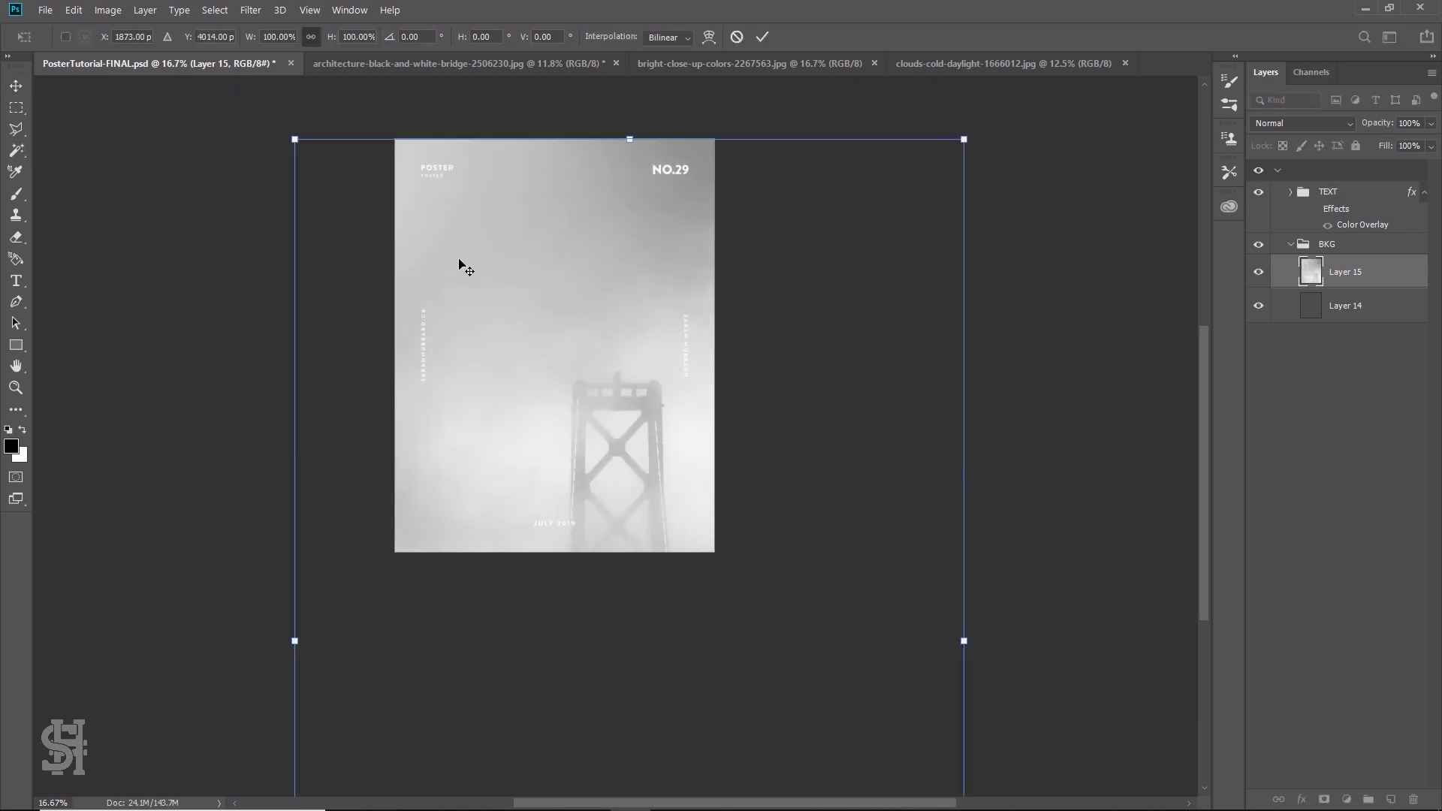
Scale the bridge photo to about 49.59% and move it so its lower edge meets the poster's lower edge
key(Return)
key(ctrl+t)
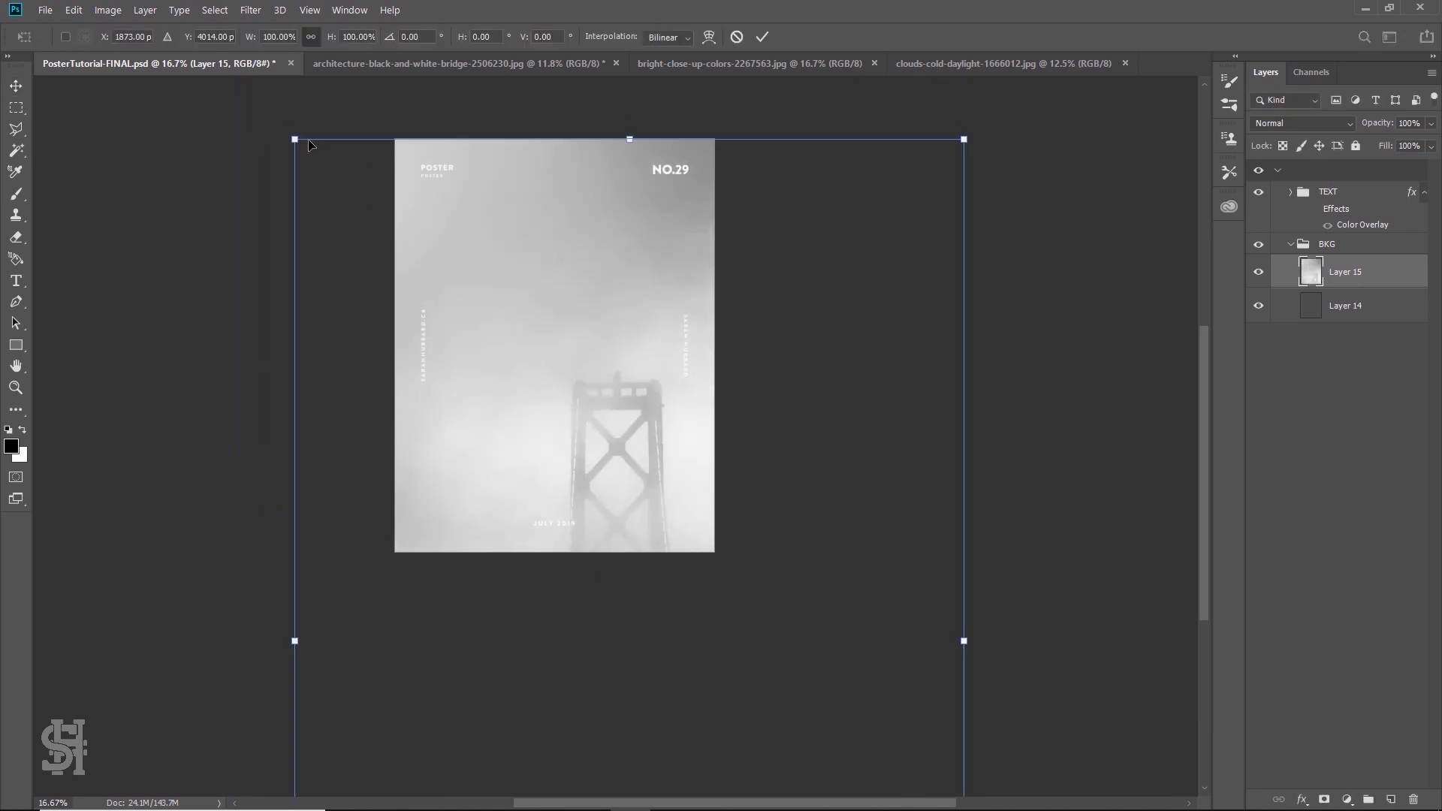
drag(309, 143, 456, 364)
drag(631, 565, 578, 484)
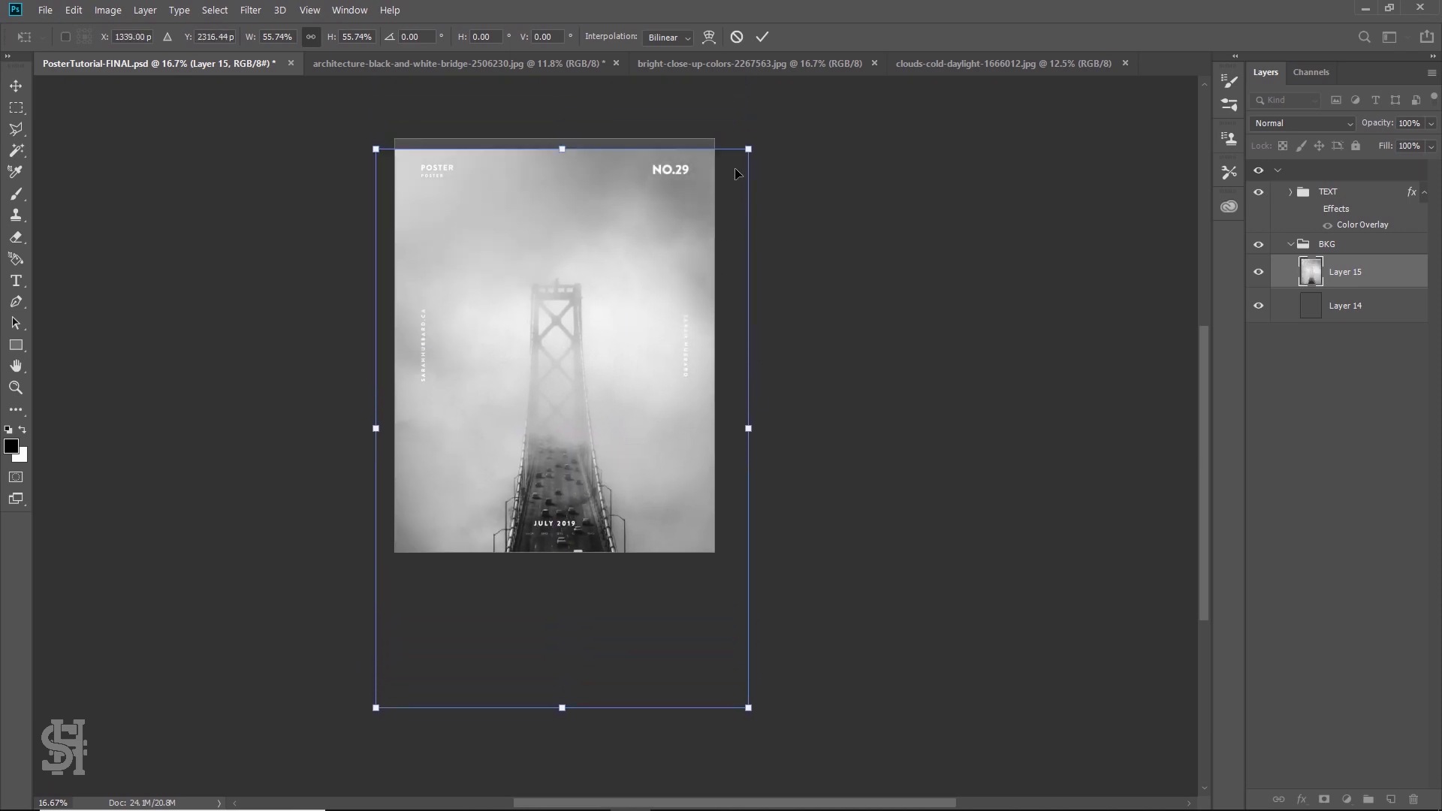
drag(748, 151, 727, 180)
drag(640, 360, 644, 232)
Using the guides, scale the bridge photo to about 49.09% with the tower centred on the poster, then hide the guides
key(ctrl+semicolon)
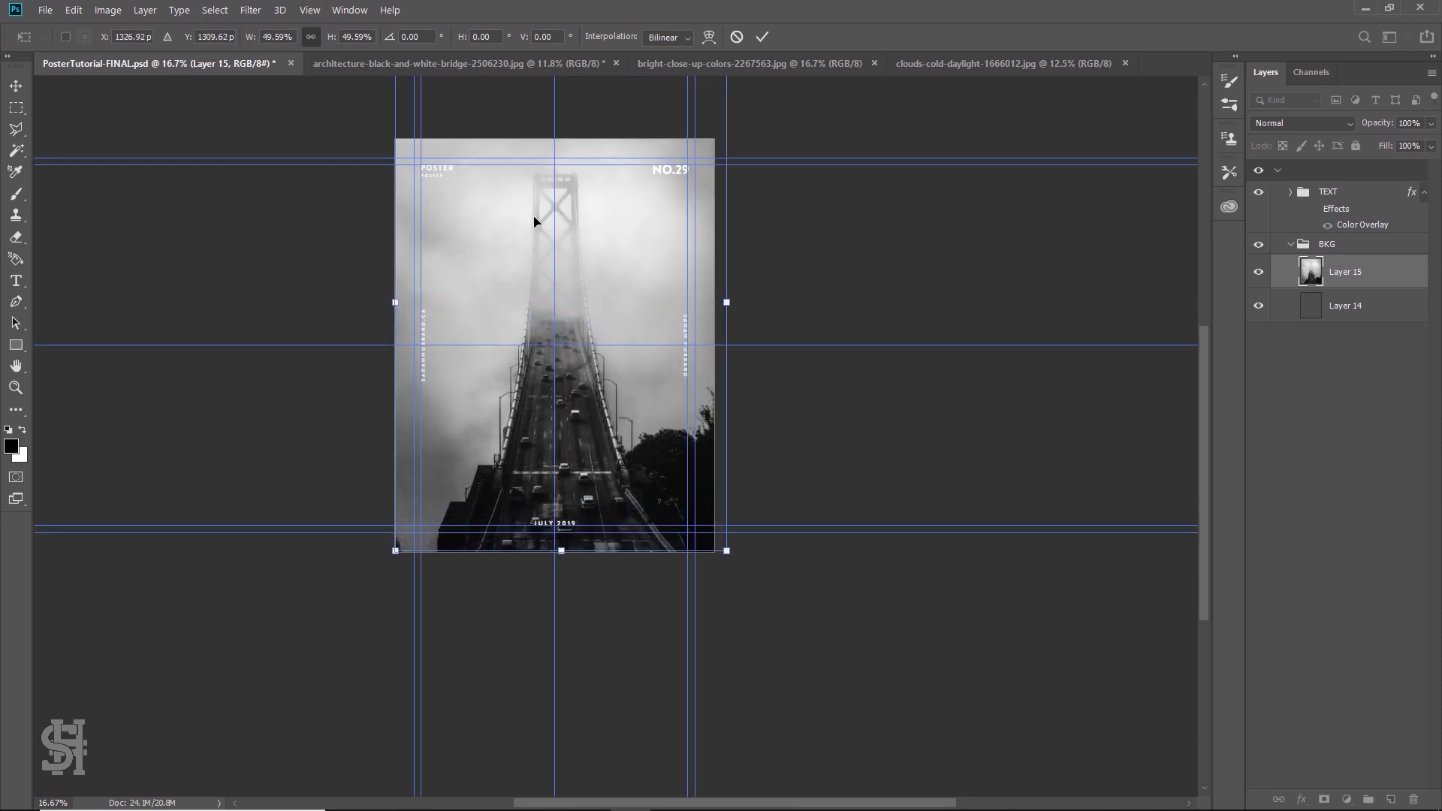
scroll(592, 245, up, 2)
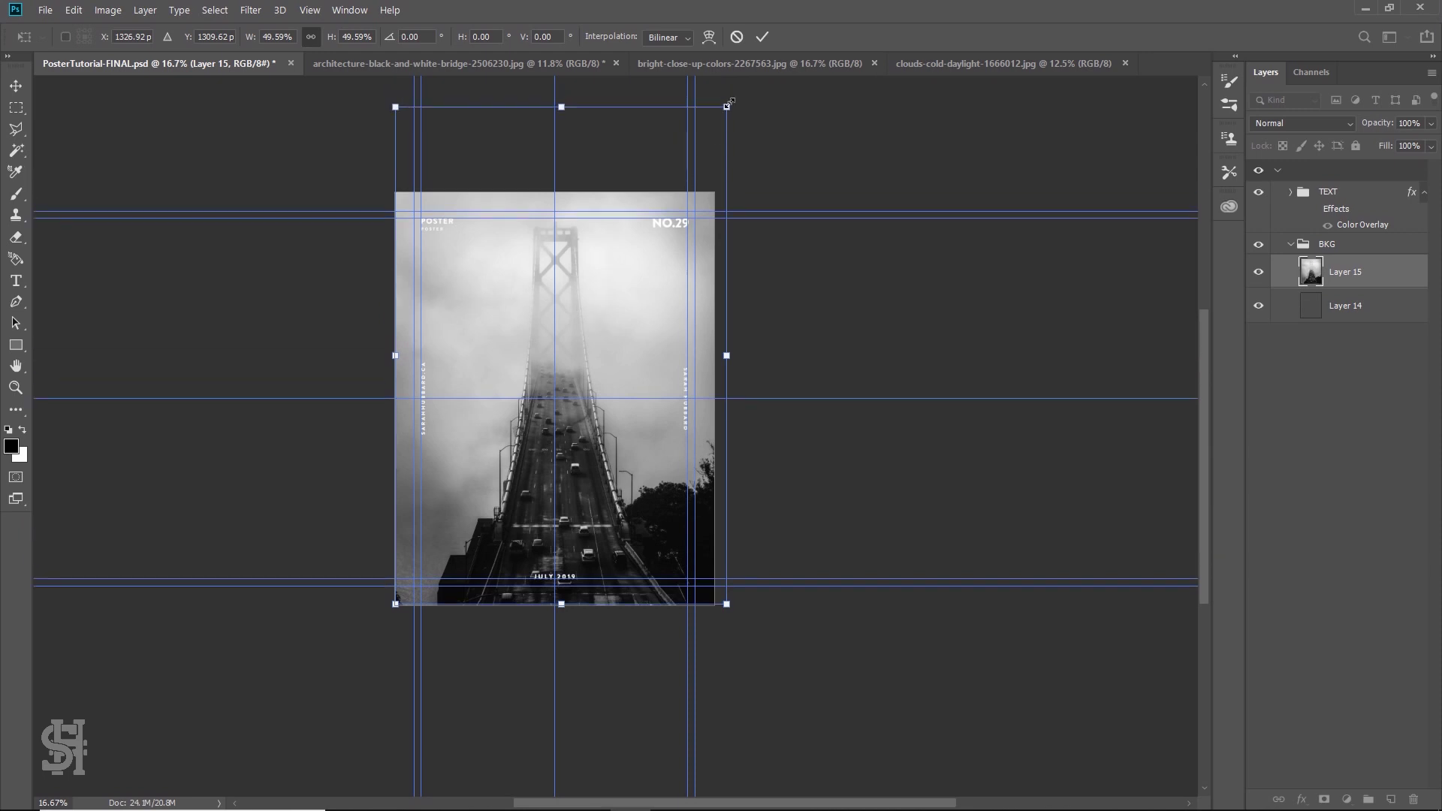
drag(729, 104, 727, 129)
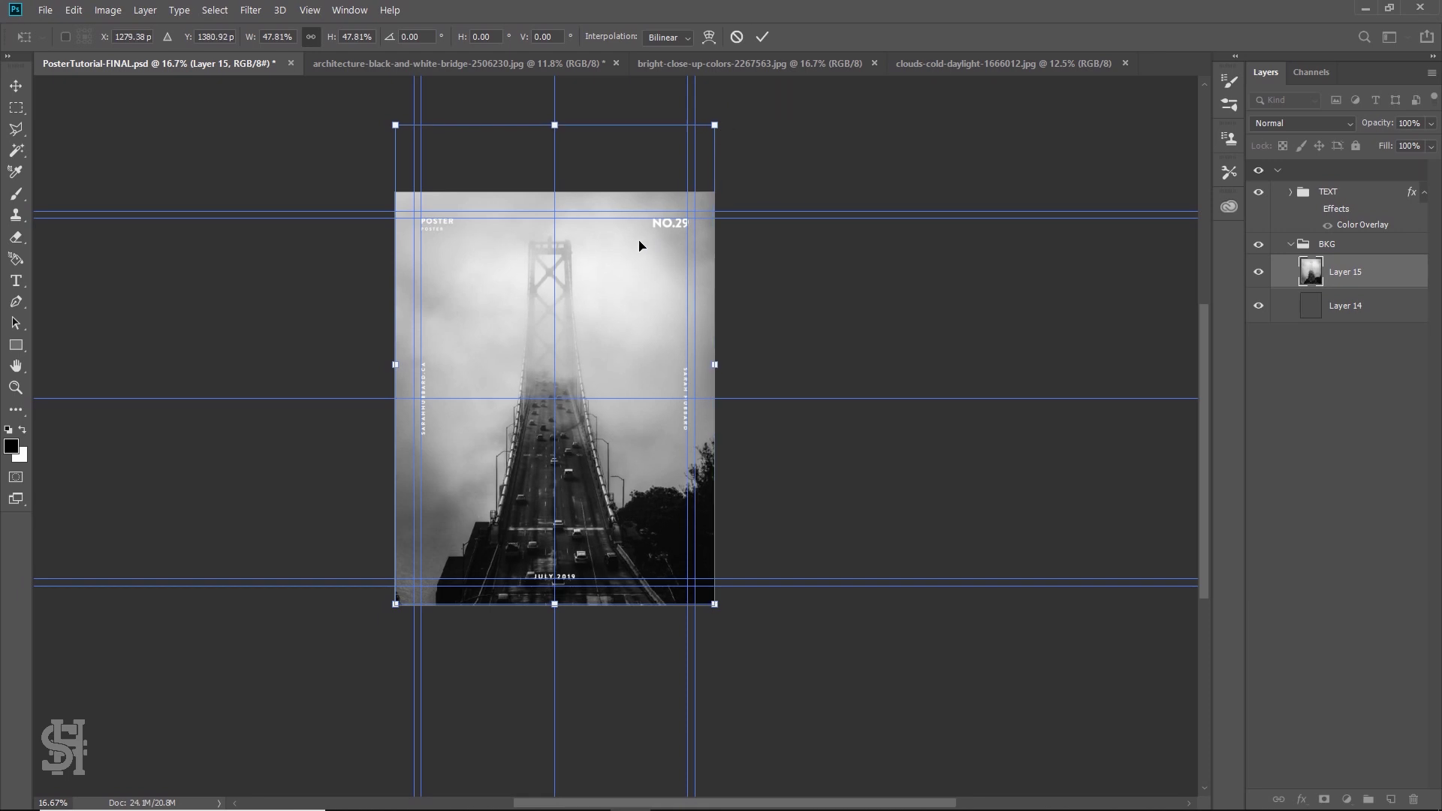
drag(639, 245, 635, 298)
drag(718, 146, 732, 135)
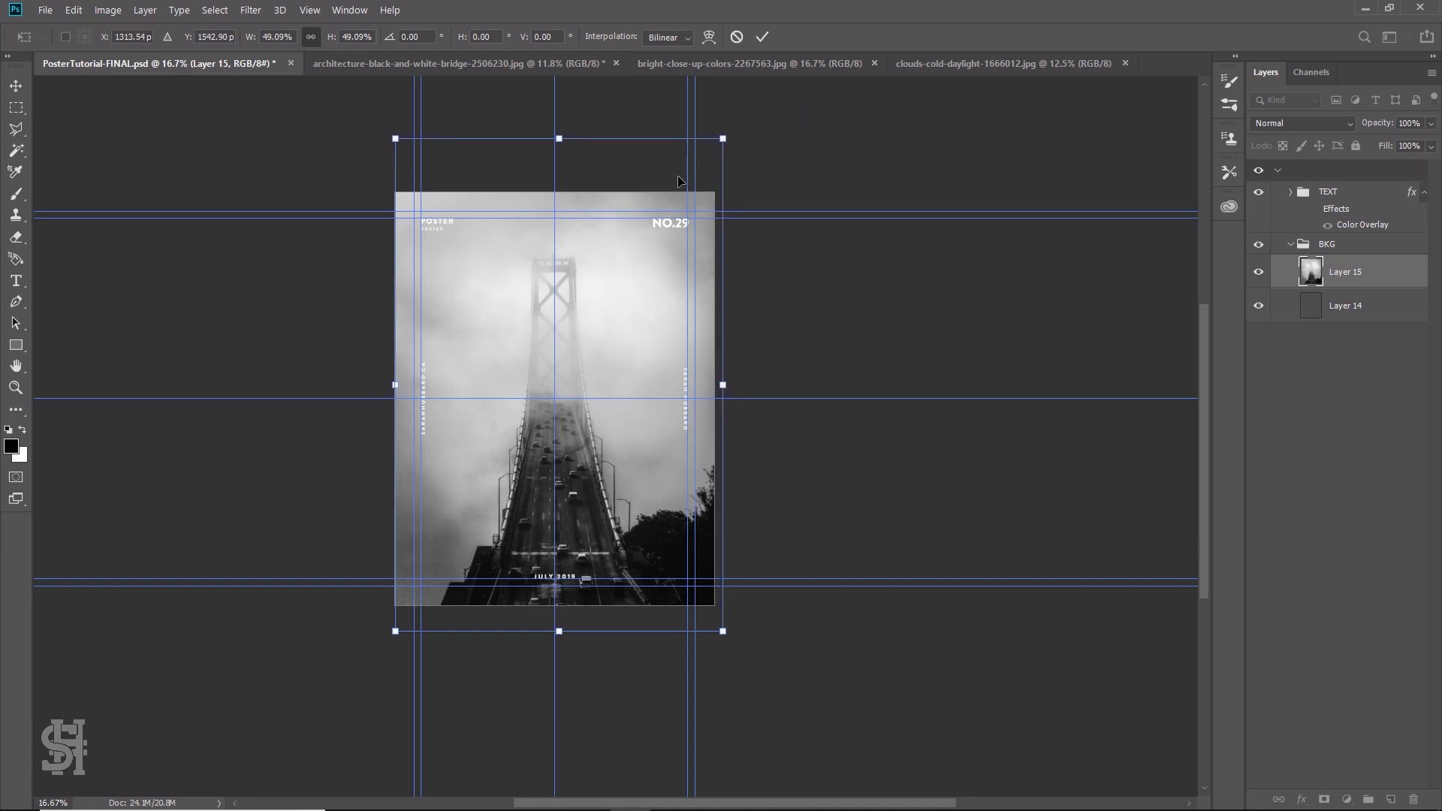
key(Return)
key(ctrl+semicolon)
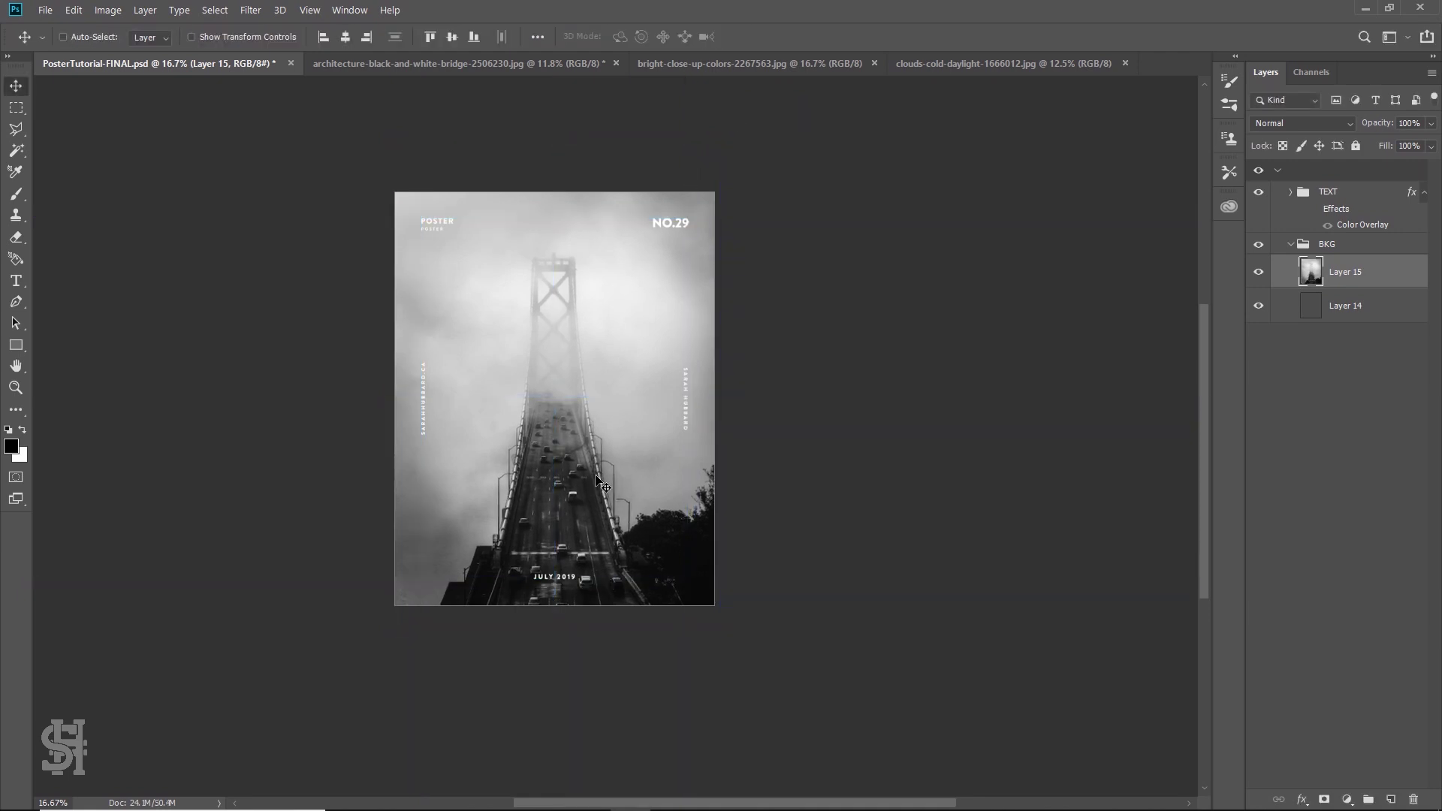
Move the bridge photo slightly down on the poster for more space above the tower
key(z)
click(548, 497)
key(v)
drag(685, 594, 682, 607)
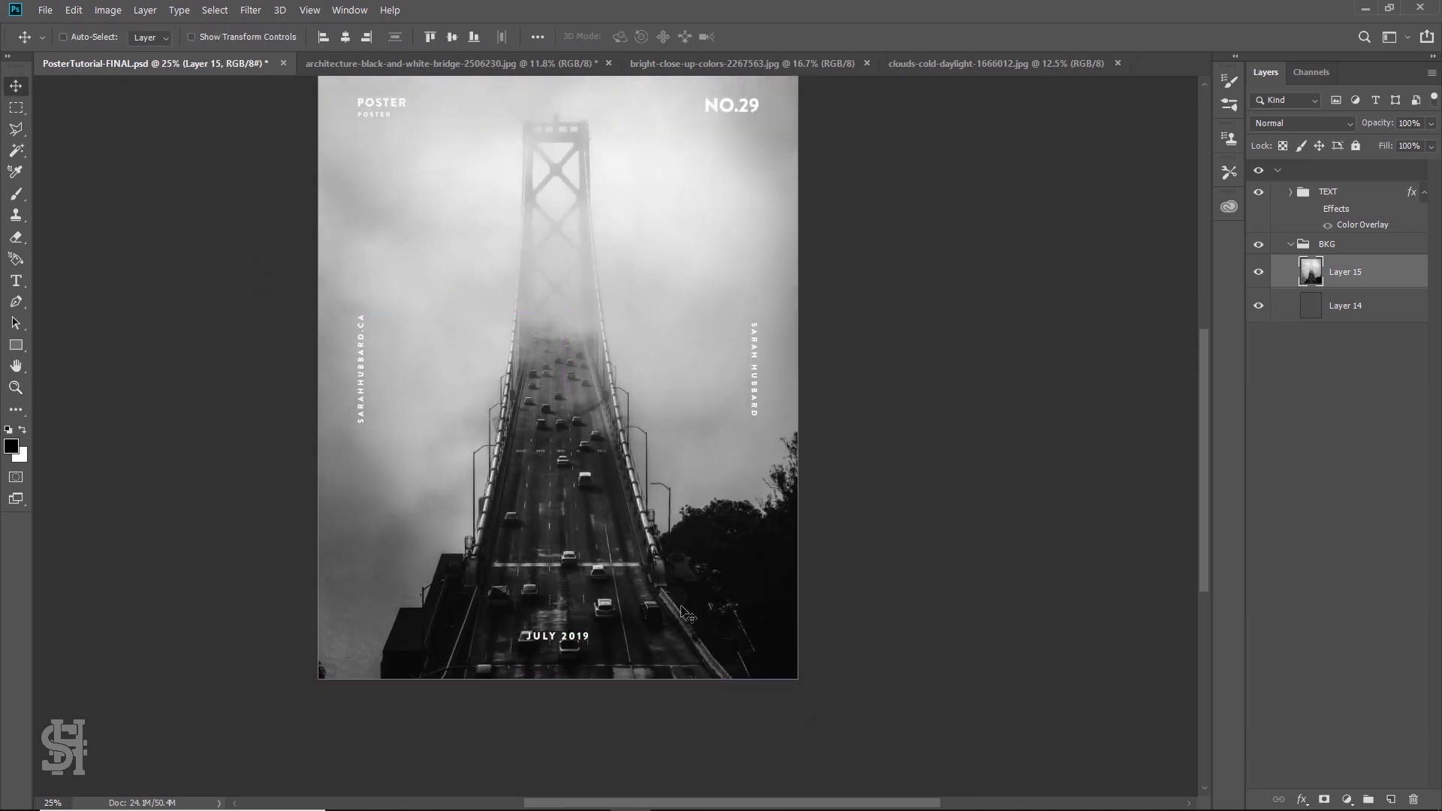
scroll(725, 617, up, 1)
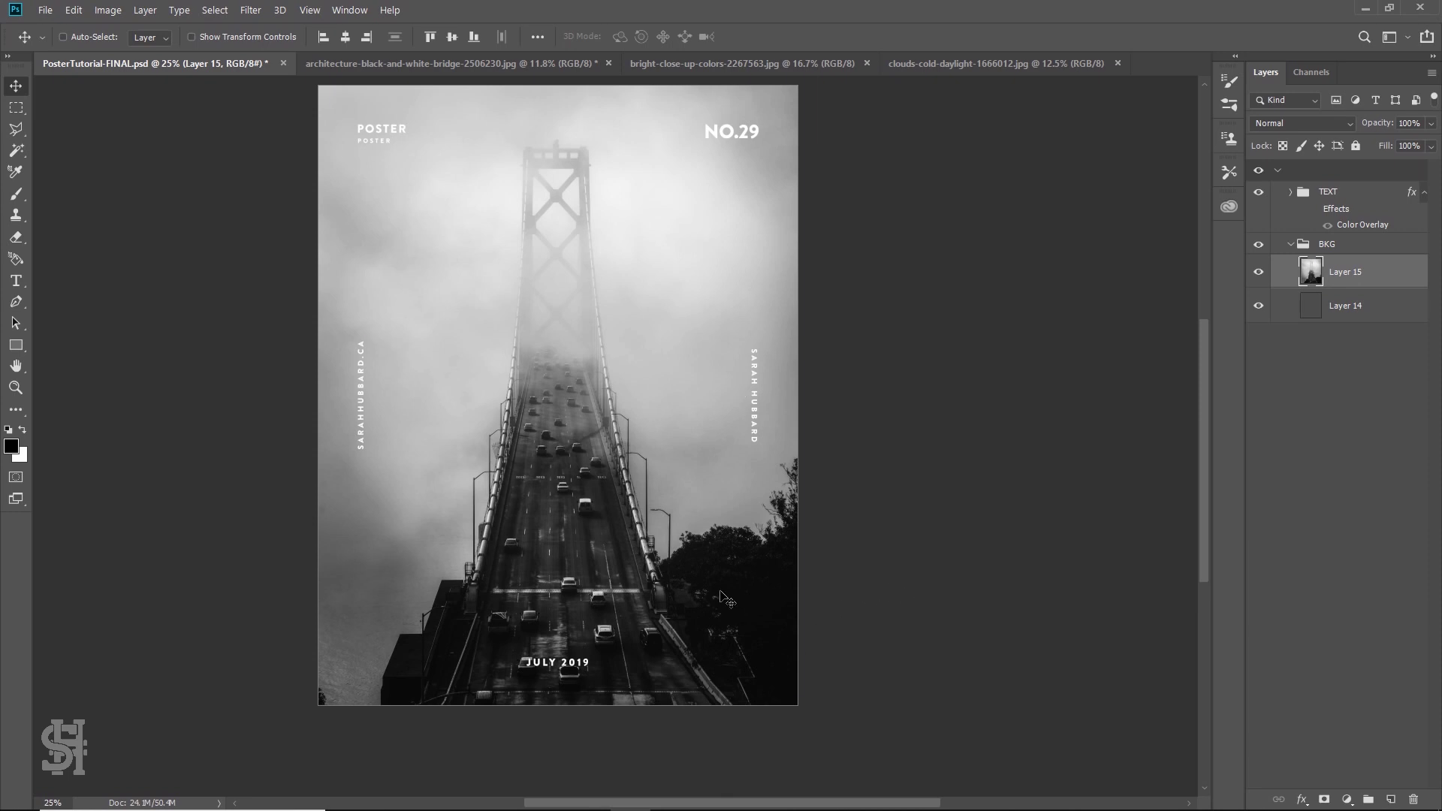
drag(722, 597, 721, 614)
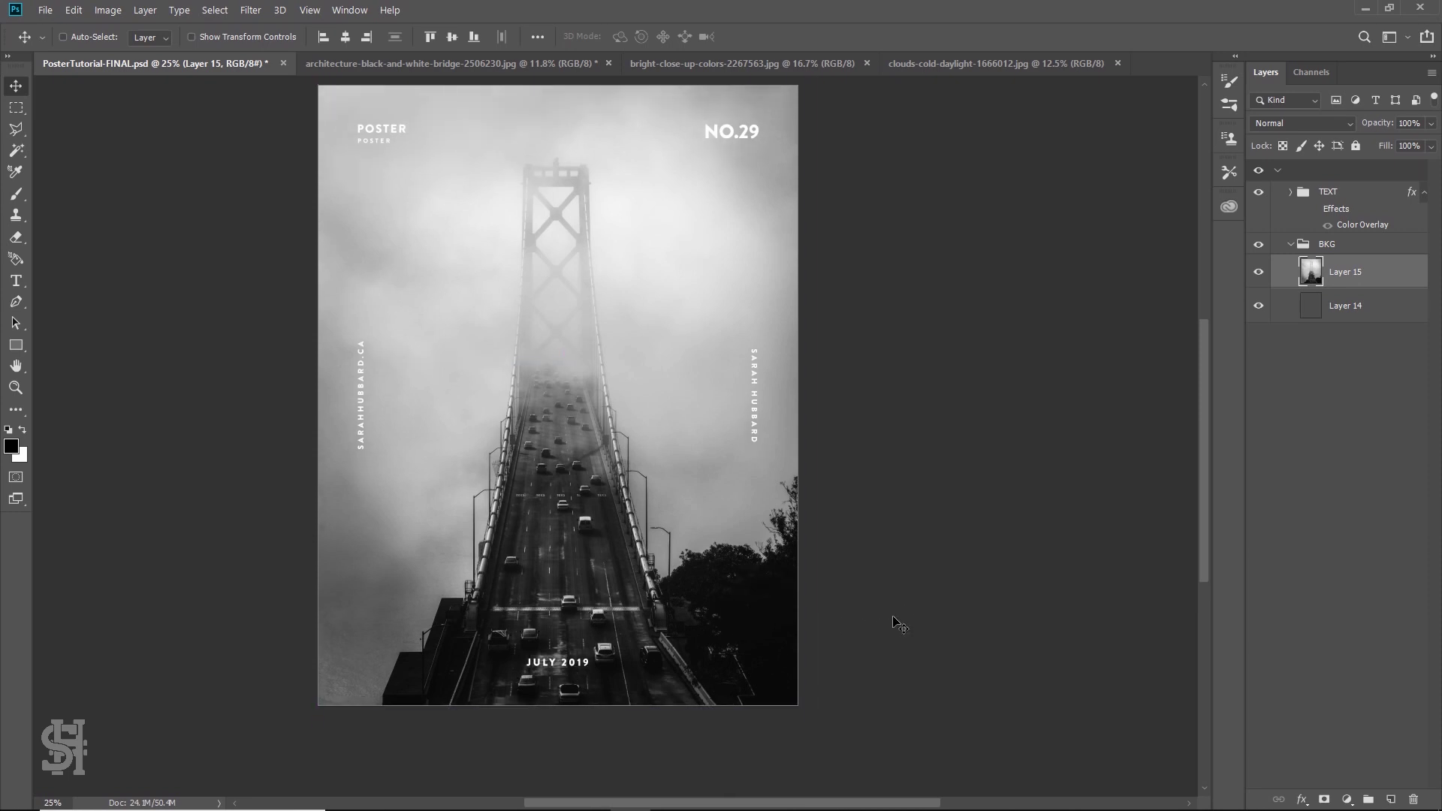
Apply the Camera Raw Filter to the bridge photo with Clarity +20, Texture +18 and Exposure +0.40
scroll(900, 625, up, 1)
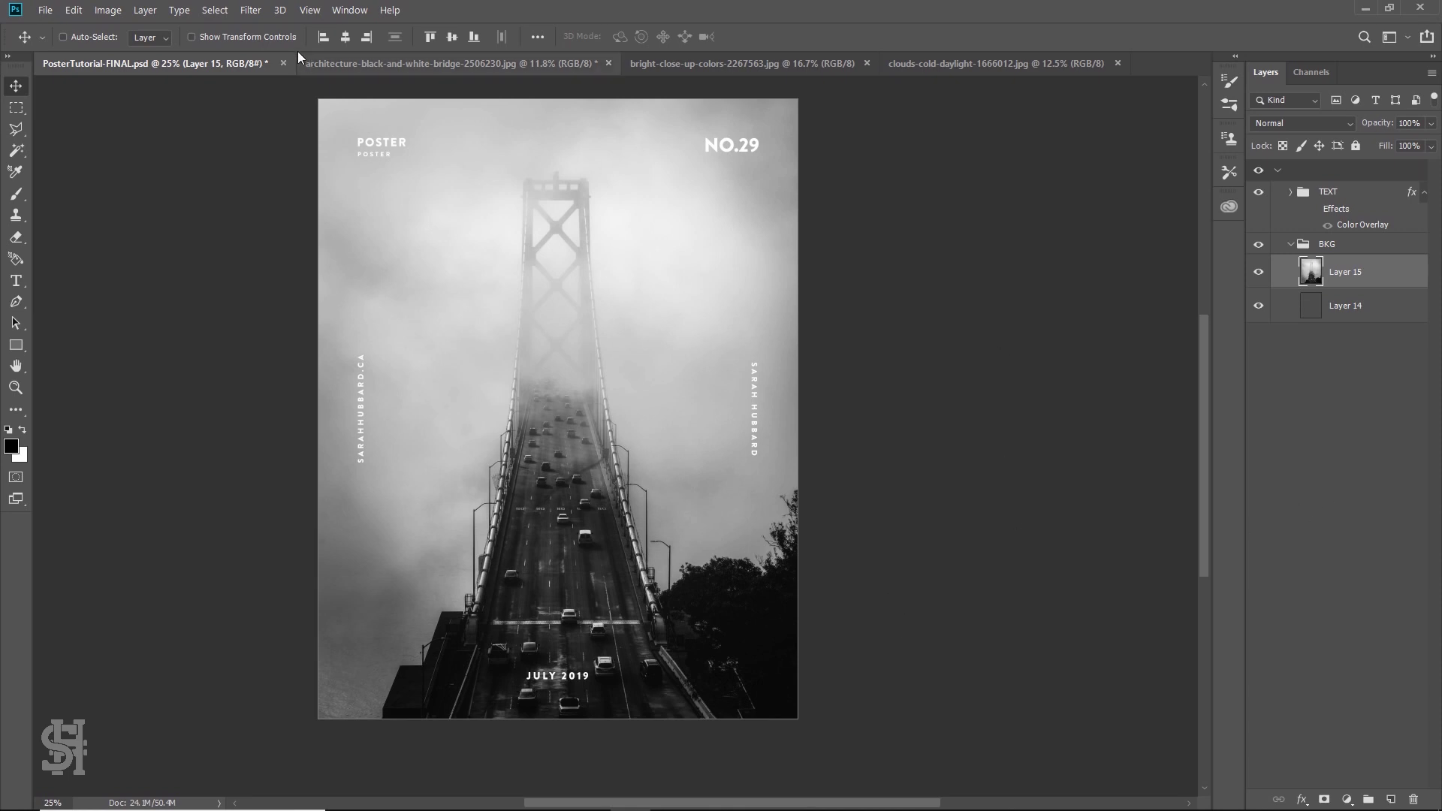
click(252, 10)
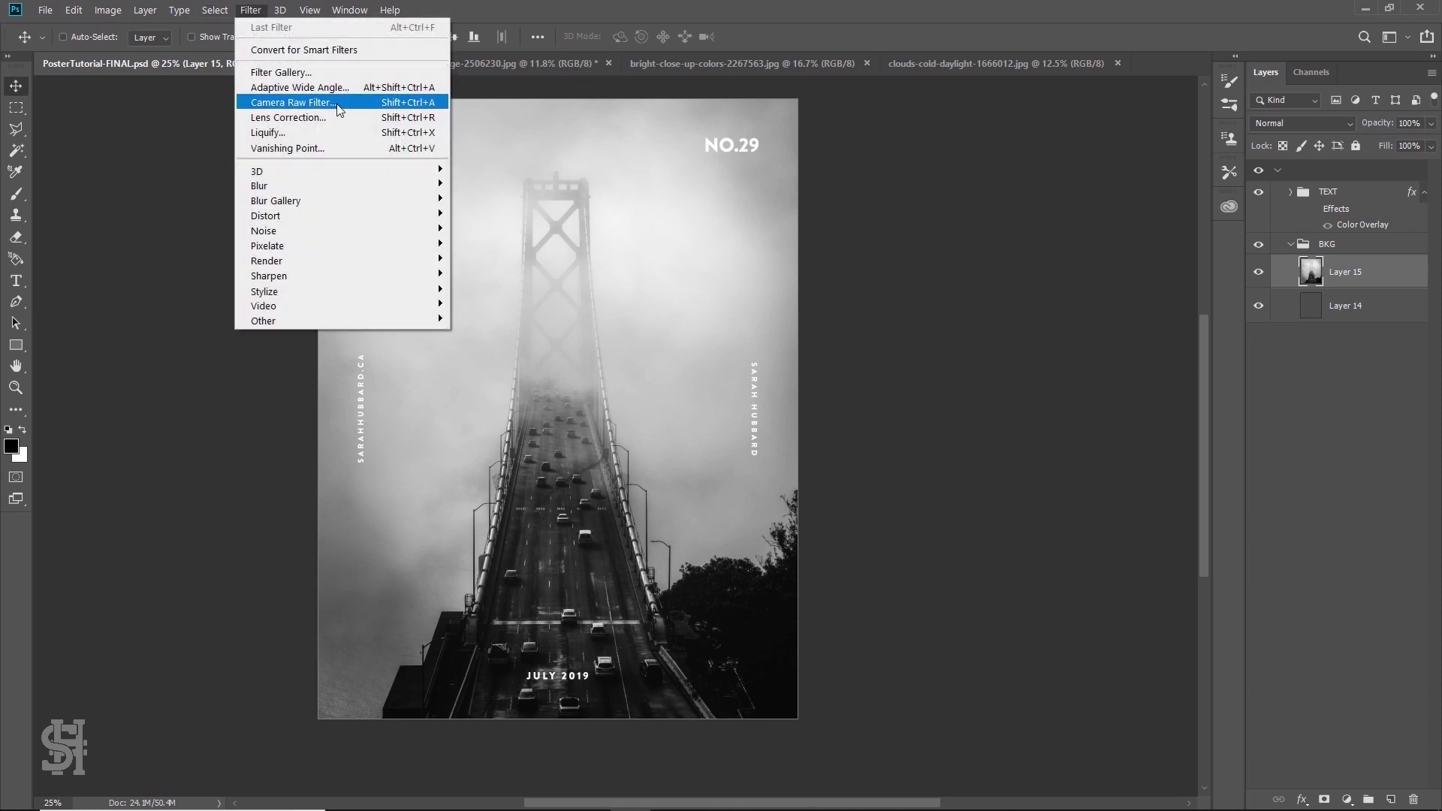
click(339, 110)
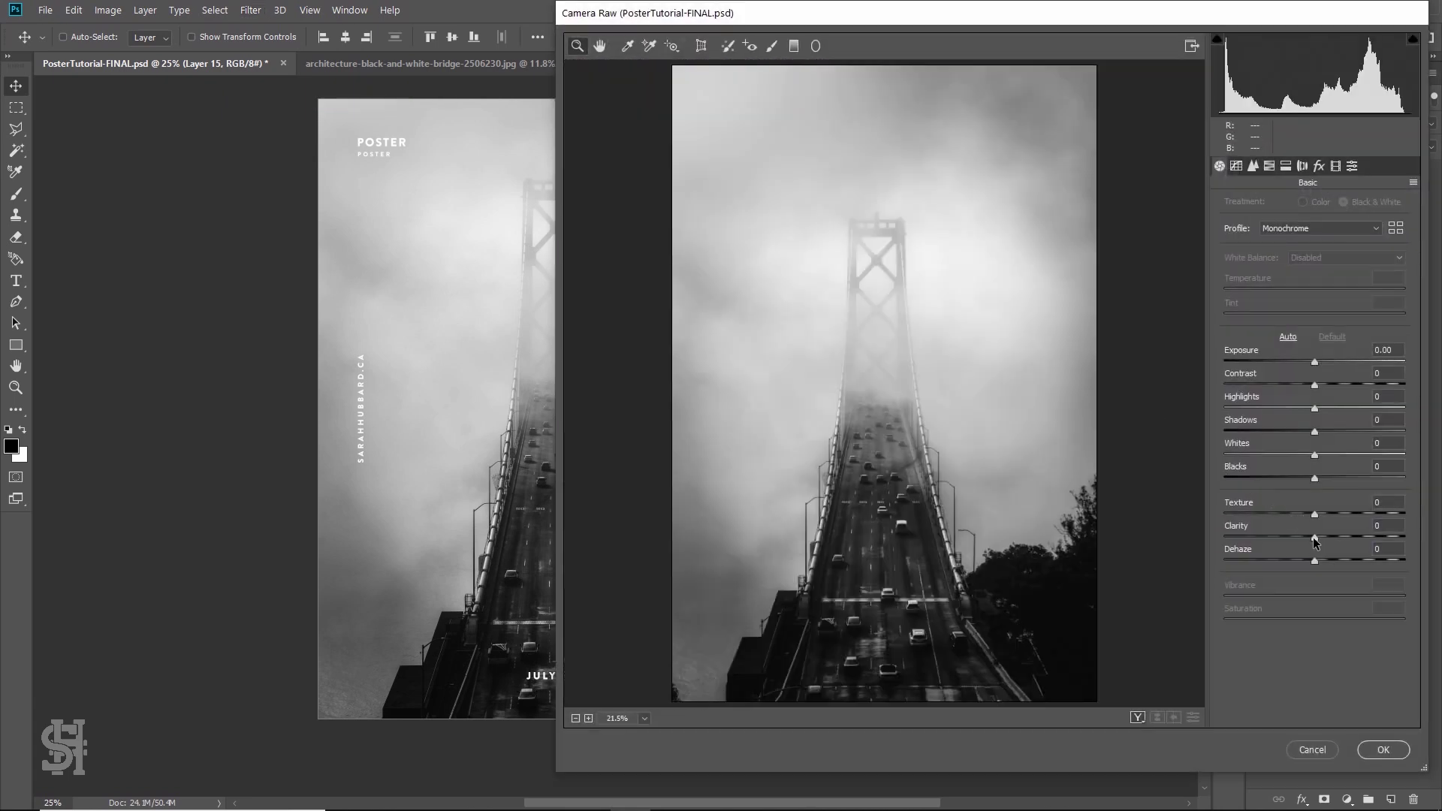
drag(1315, 538, 1332, 537)
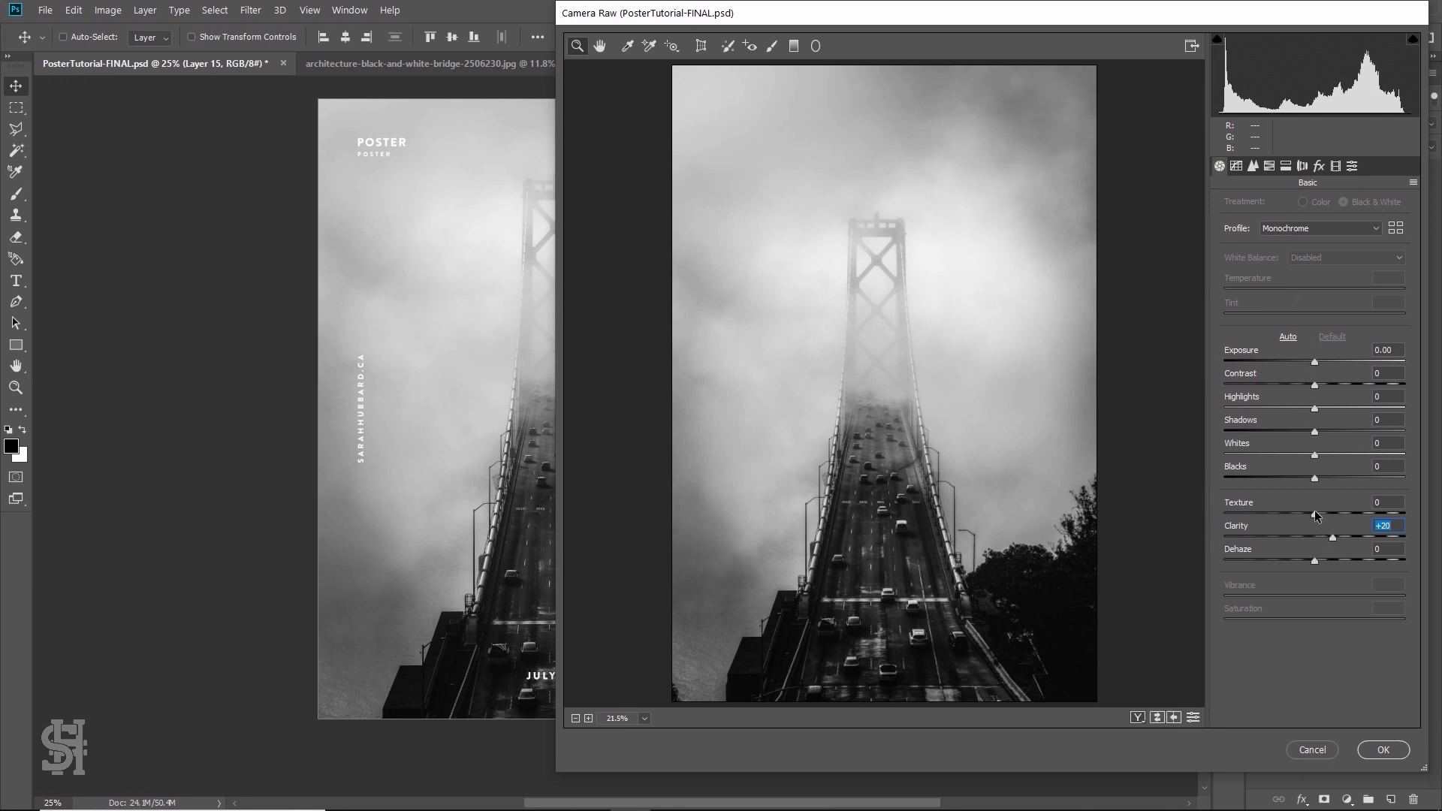
mouse_move(1314, 514)
mouse_down()
mouse_move(1343, 512)
mouse_move(1320, 509)
mouse_up()
drag(1315, 364, 1318, 376)
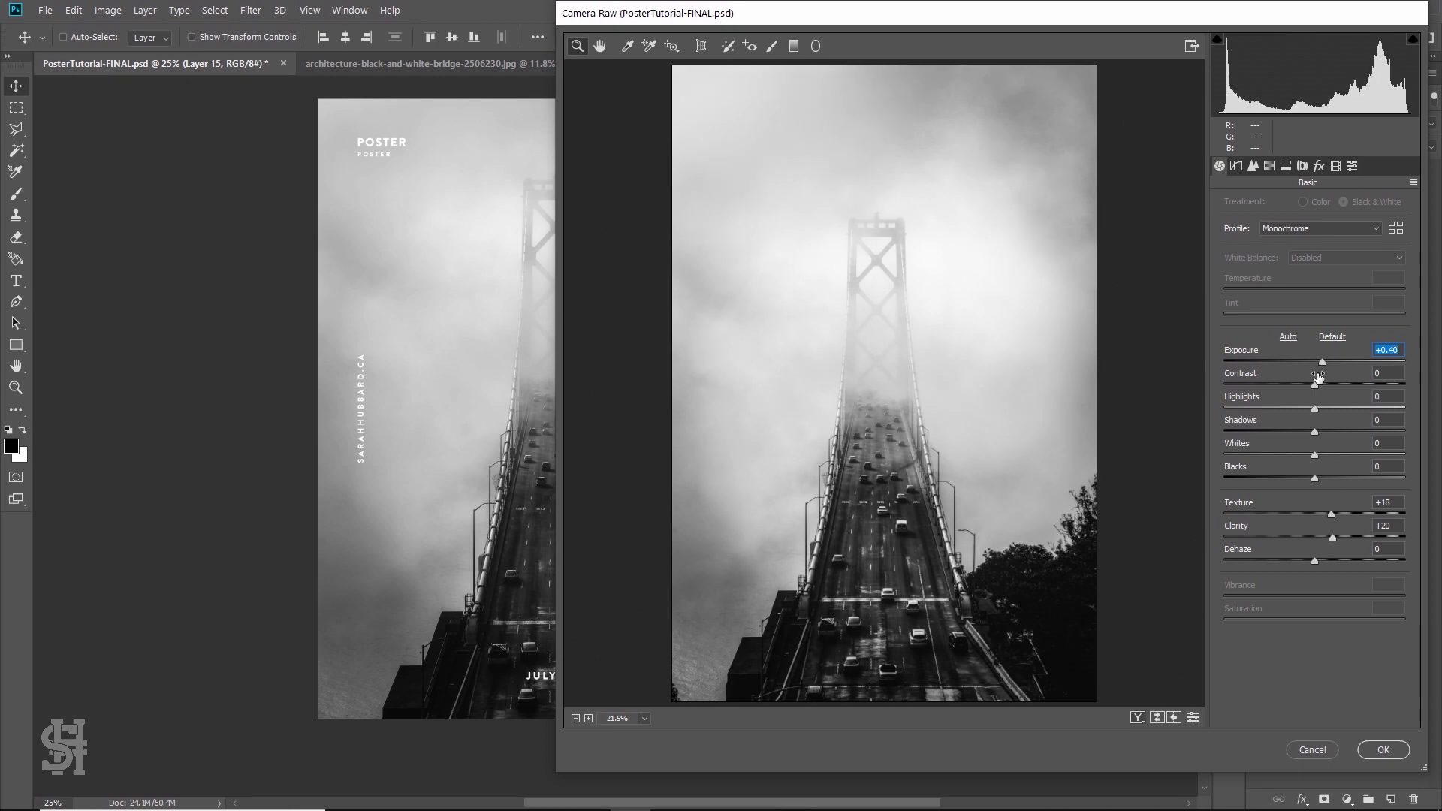
click(1391, 753)
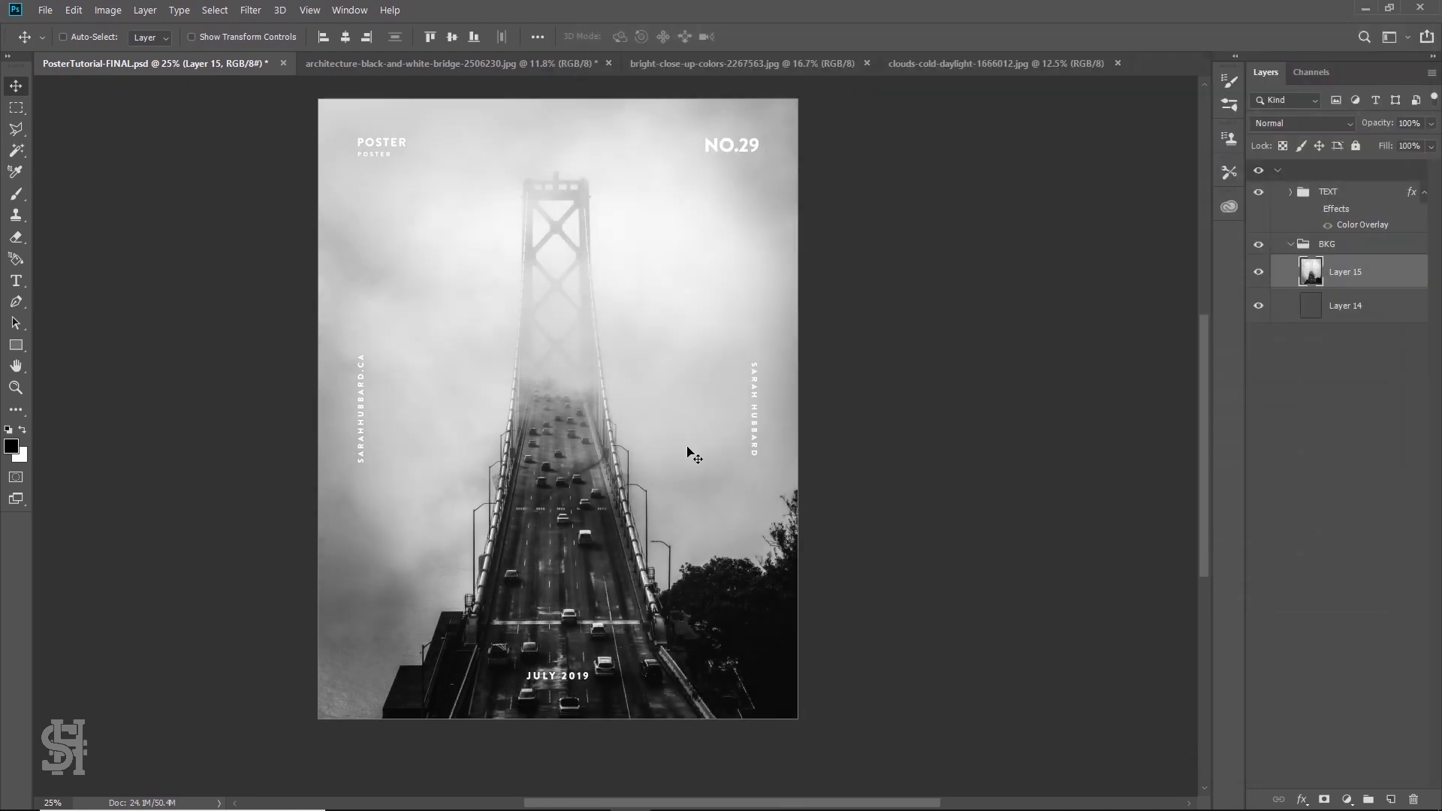
Apply a Photo Filter adjustment to the bridge photo using Cooling Filter (82) at a reduced density
click(109, 8)
mouse_move(181, 50)
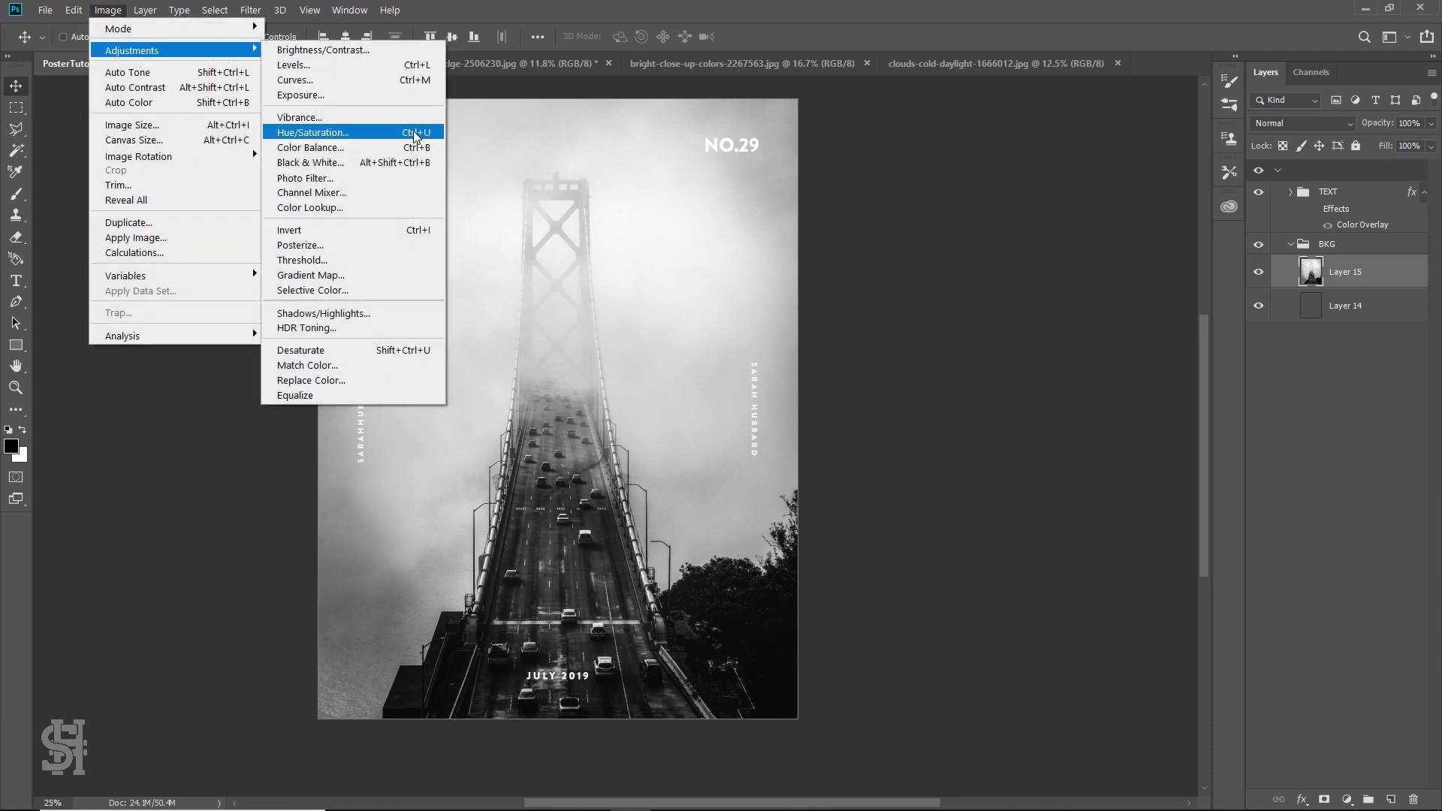
click(403, 185)
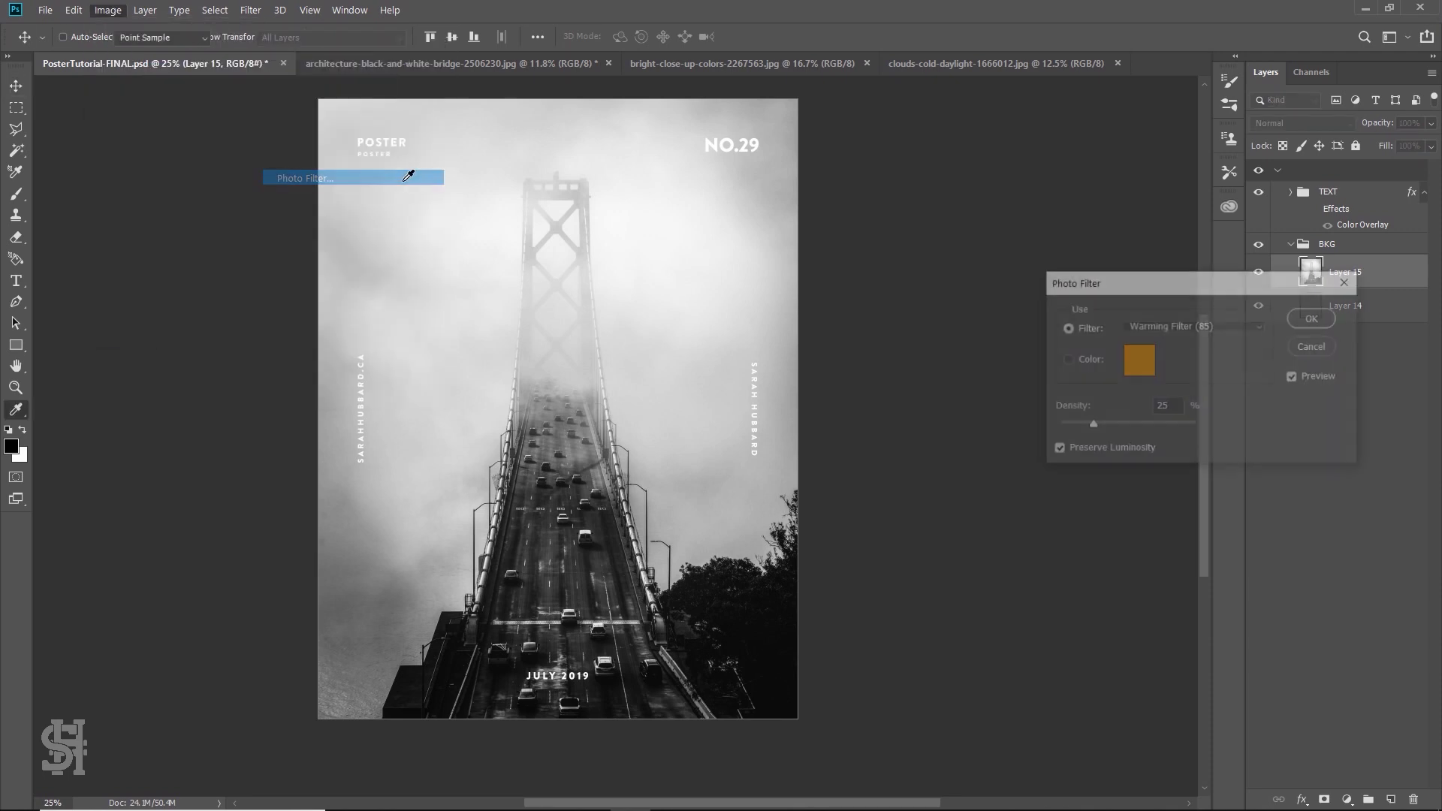
click(1194, 330)
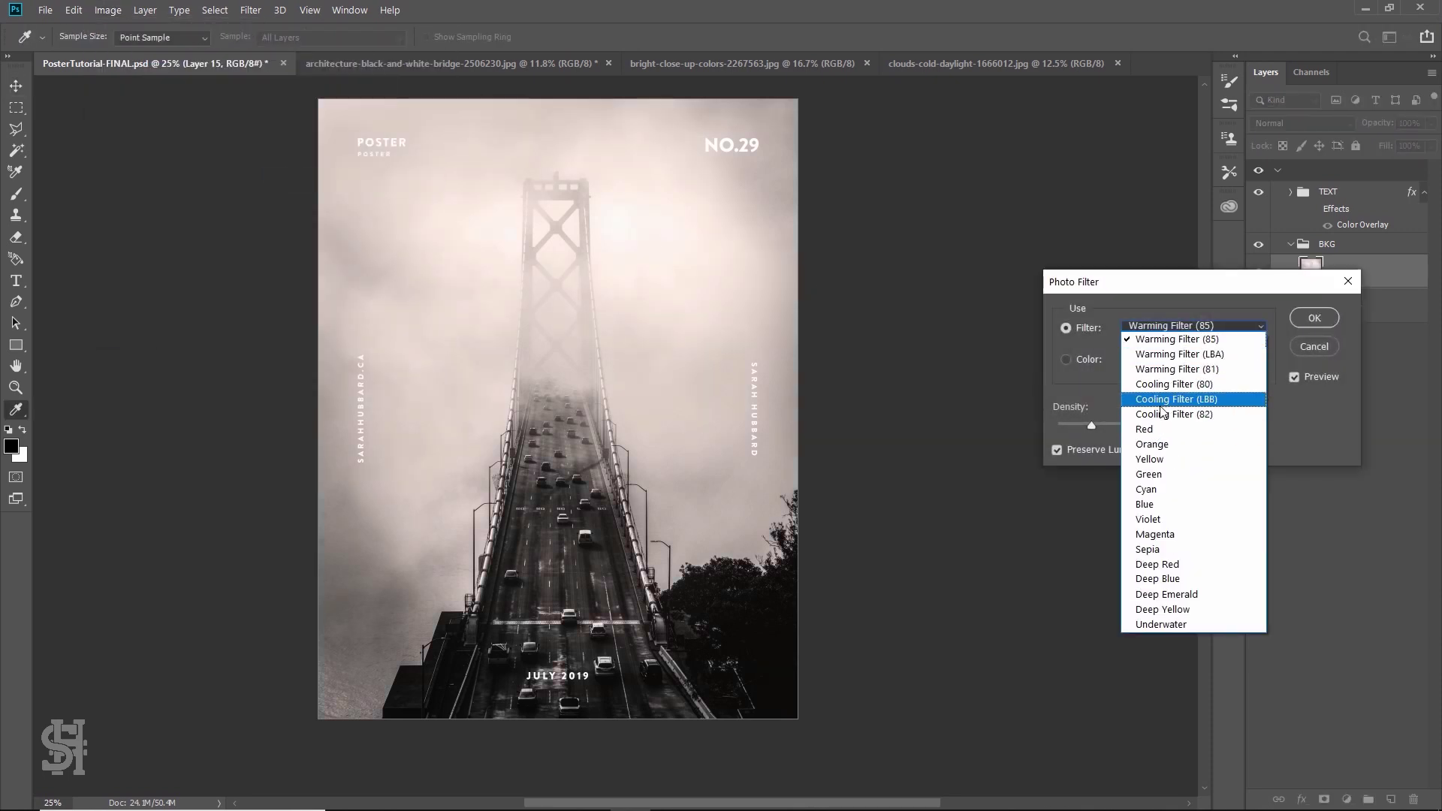
click(1163, 415)
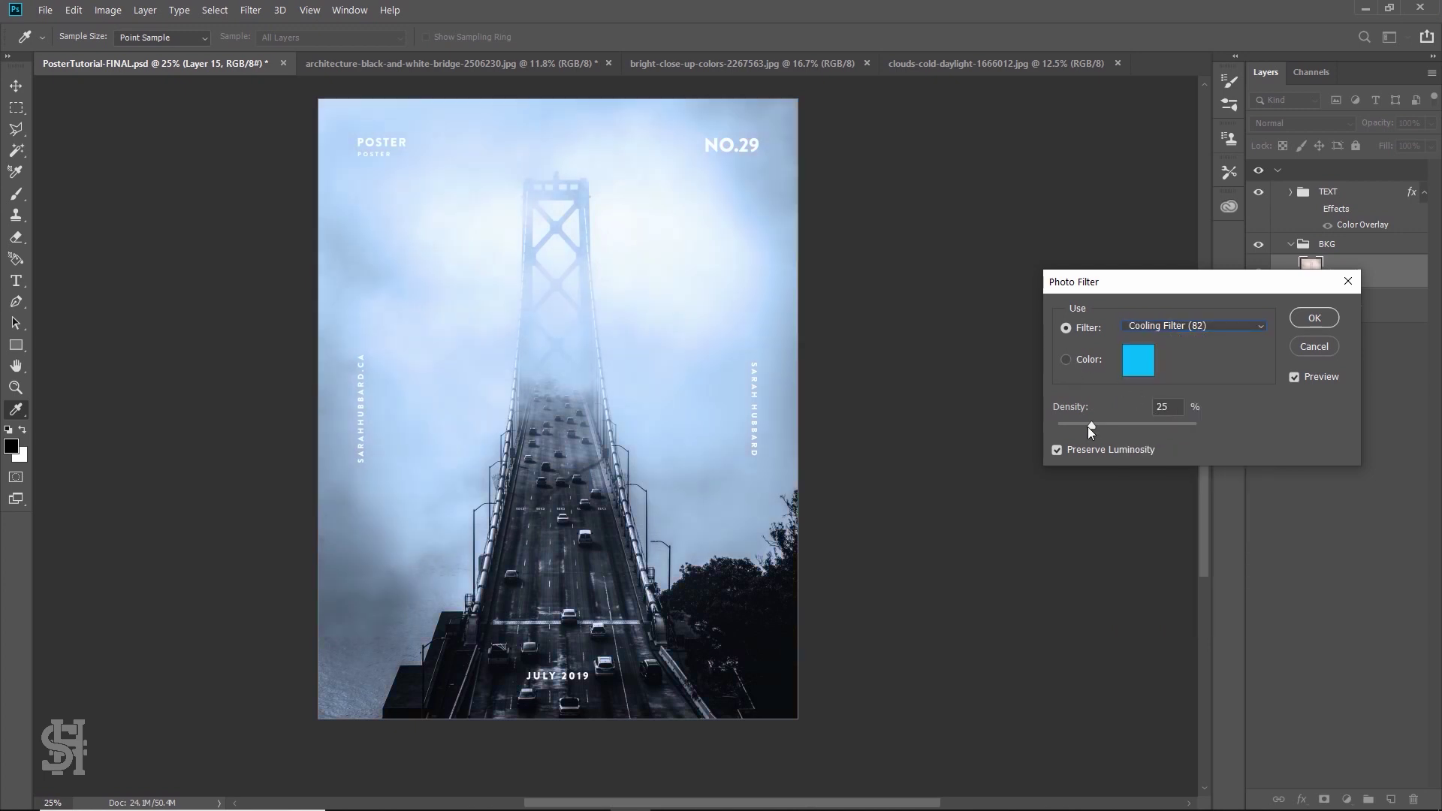
drag(1089, 428, 1055, 428)
click(1315, 318)
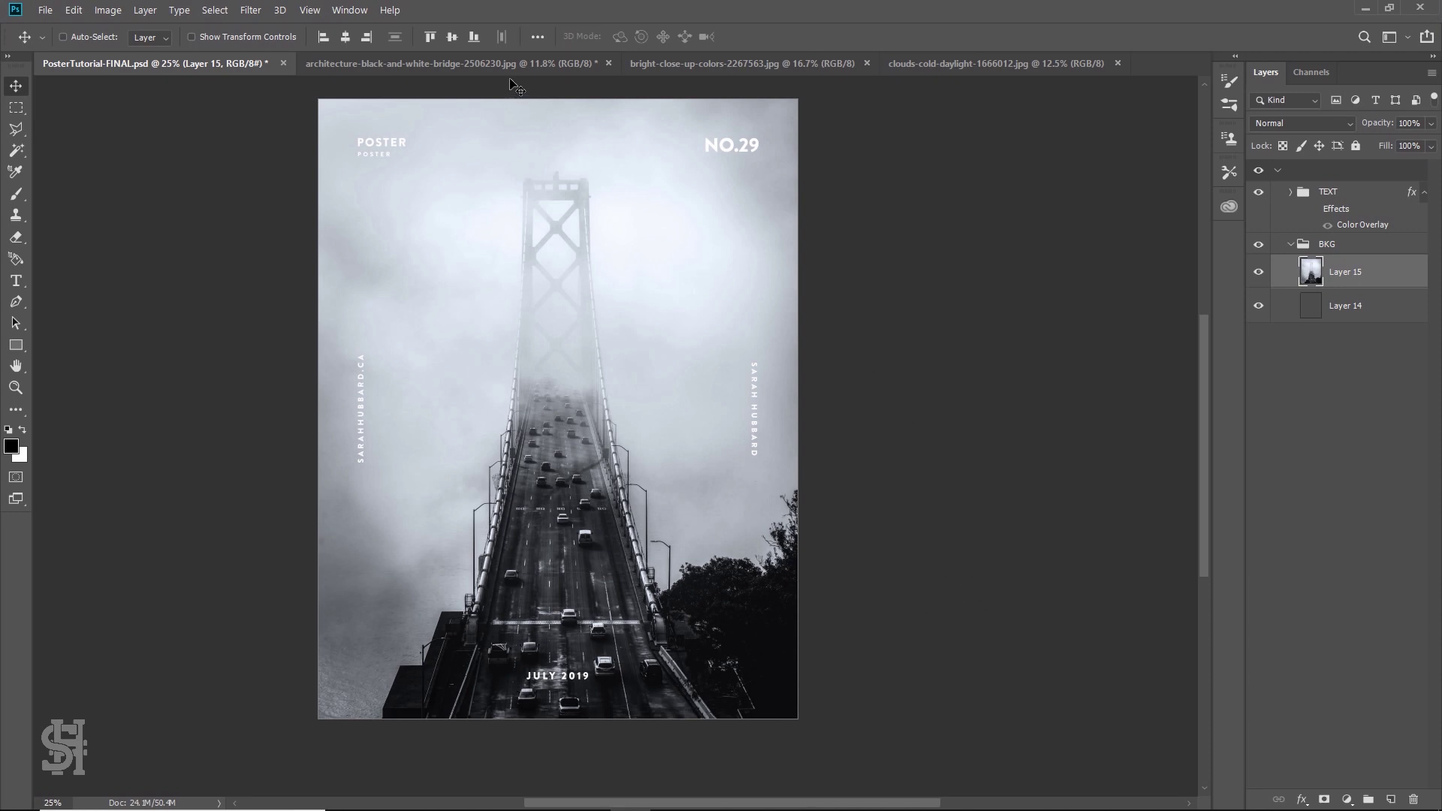
Convert the locked Background of bright-close-up-colors-2267563.jpg into a regular layer
click(696, 64)
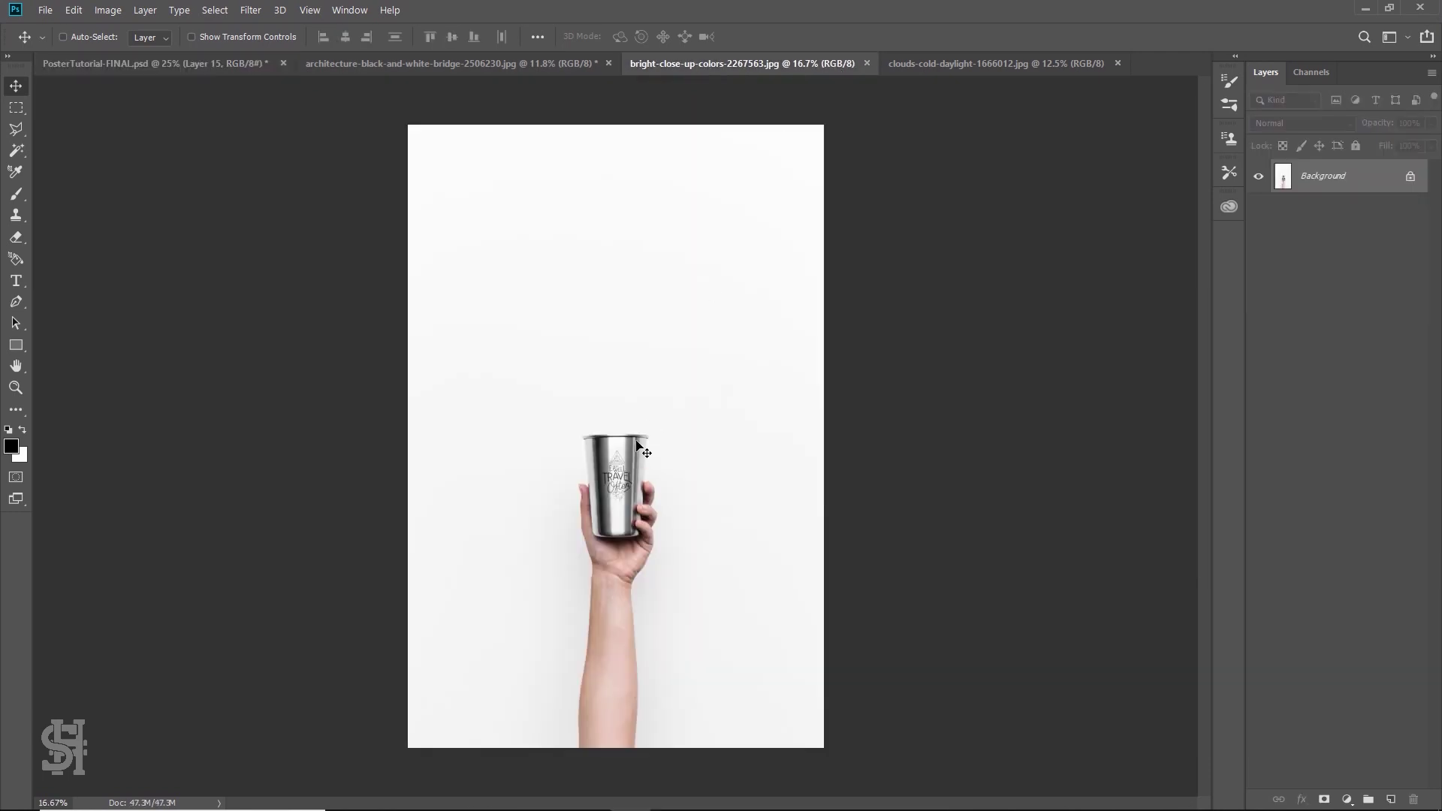
click(16, 107)
double_click(1341, 189)
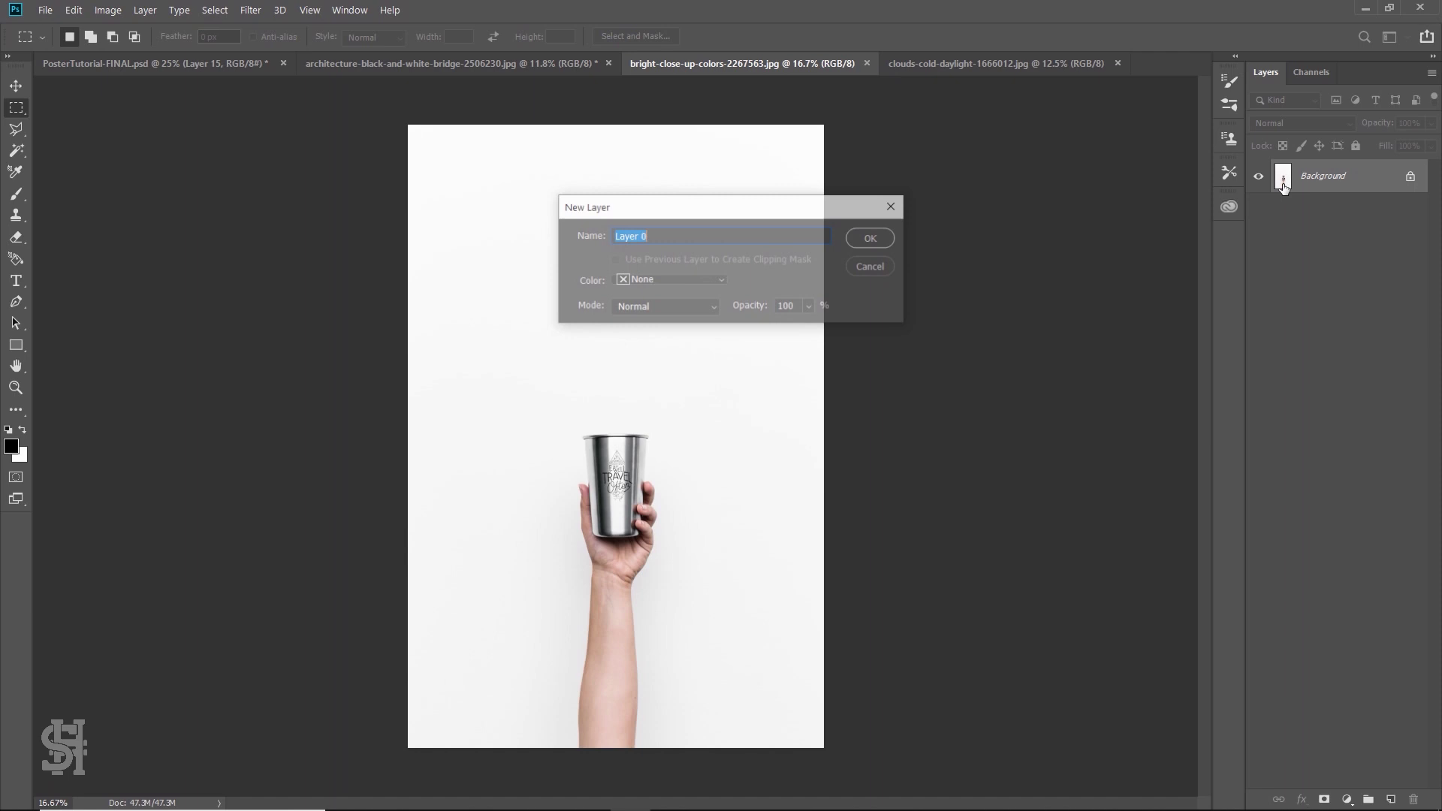
click(872, 237)
click(234, 63)
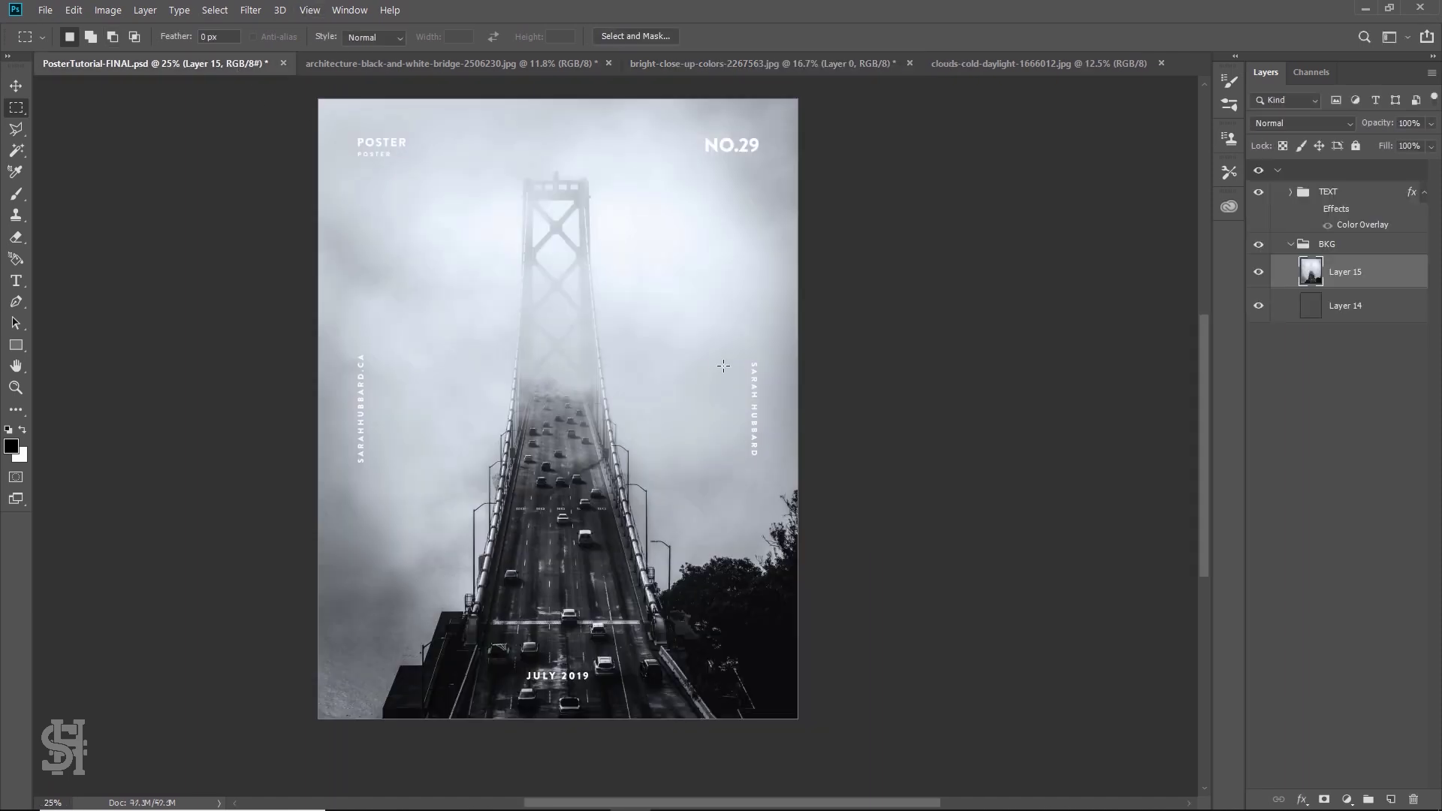
click(763, 63)
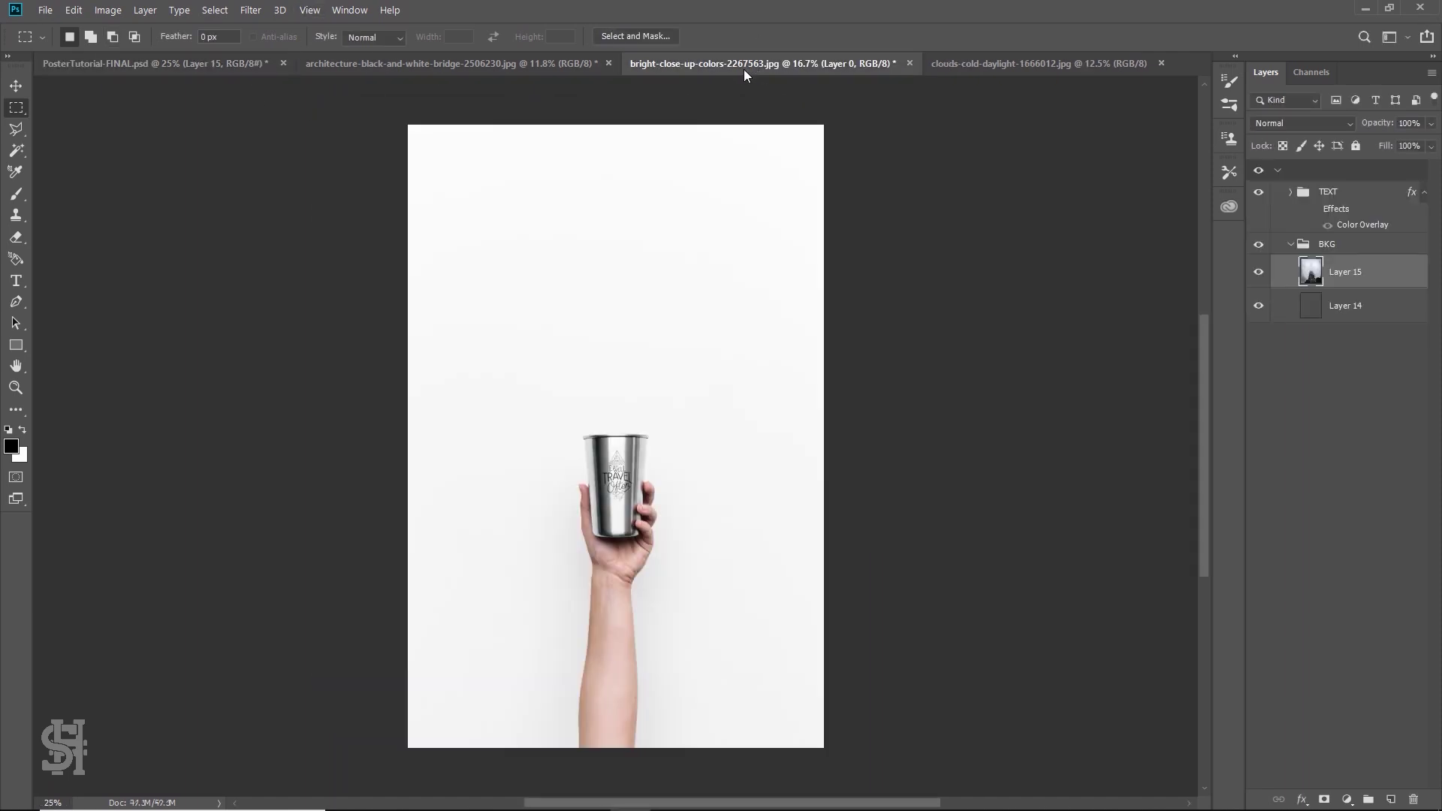
Copy the hand holding the cup from the stock photo into the poster and move it down so the arm reaches the poster's lower edge
drag(544, 408, 711, 767)
key(Delete)
click(205, 63)
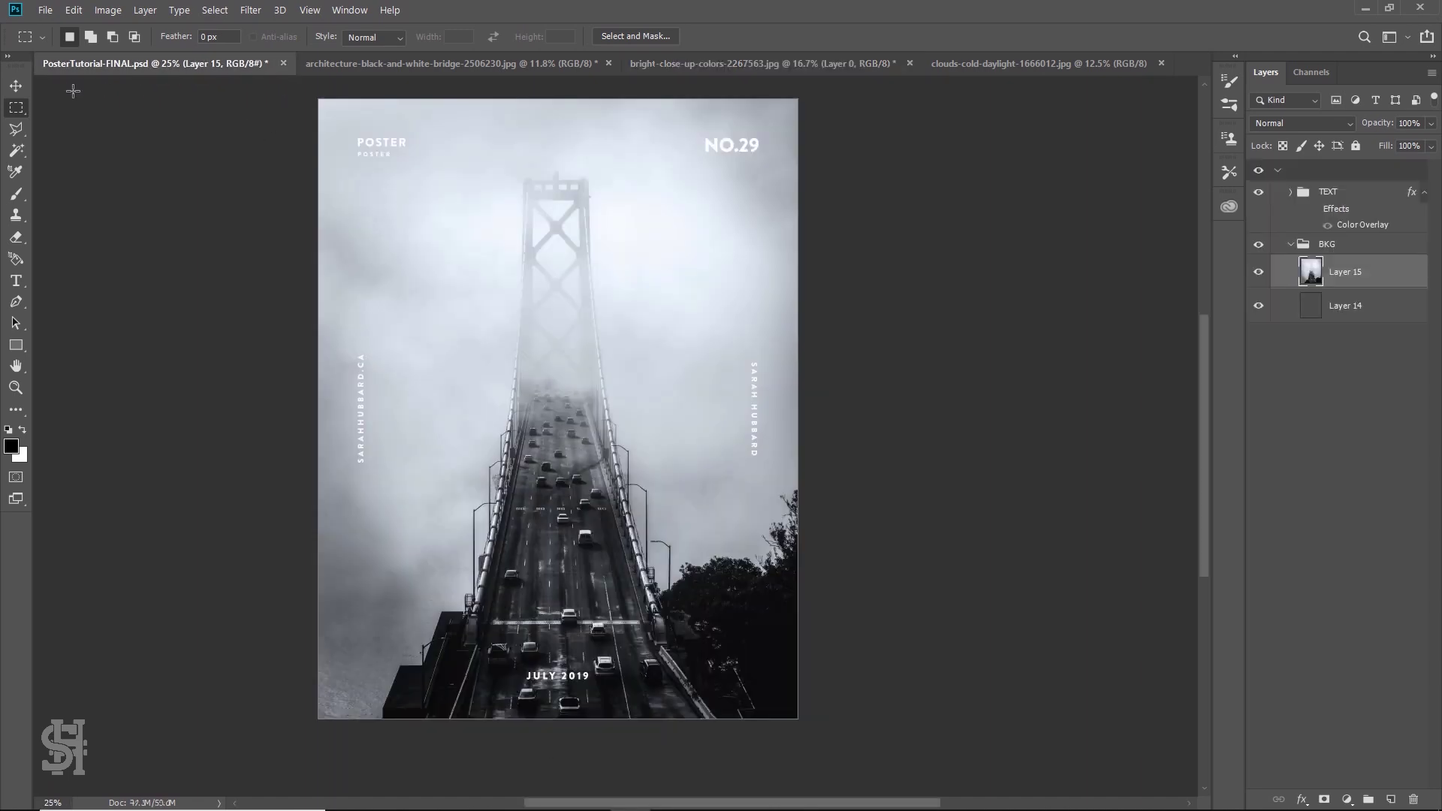
key(ctrl+v)
key(v)
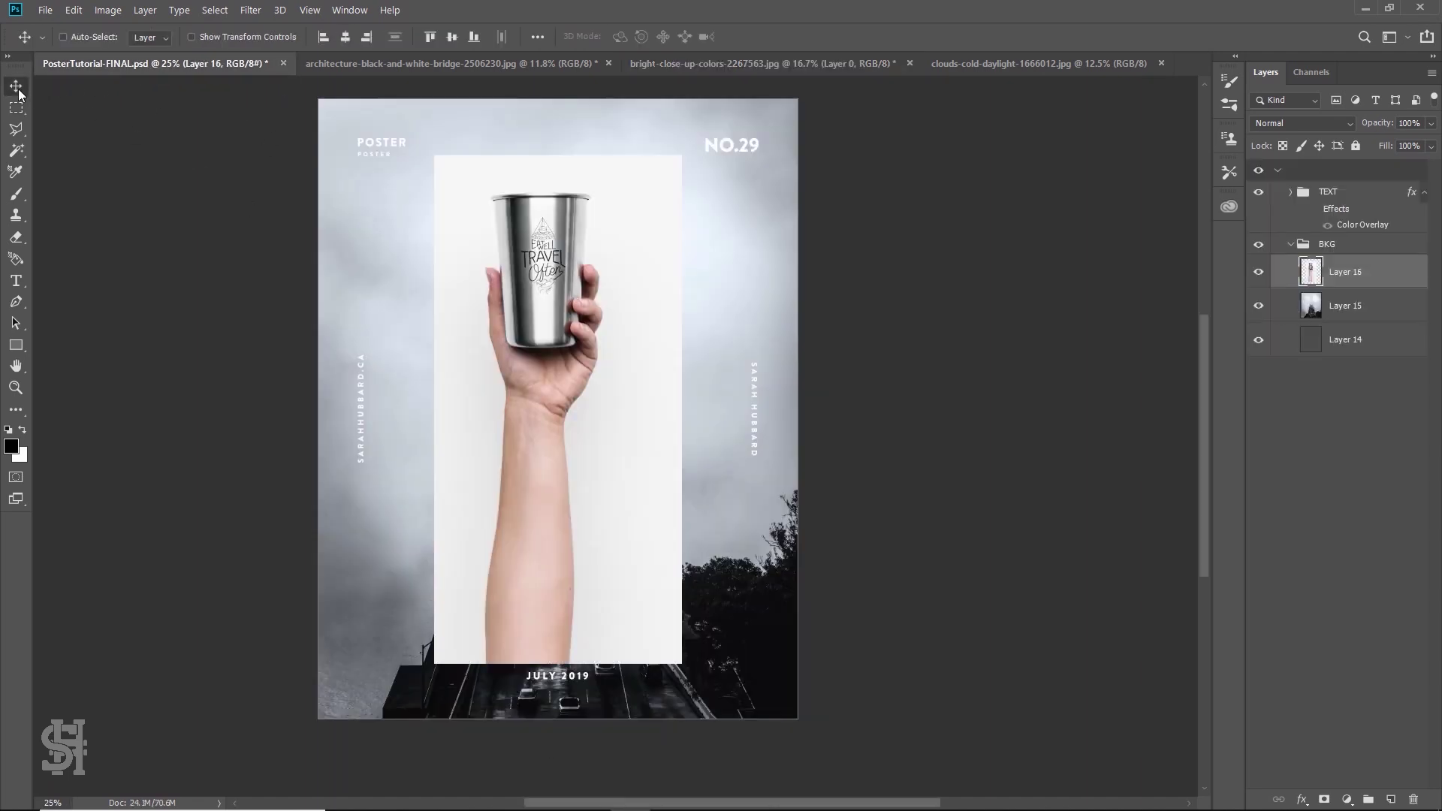
drag(557, 256, 573, 312)
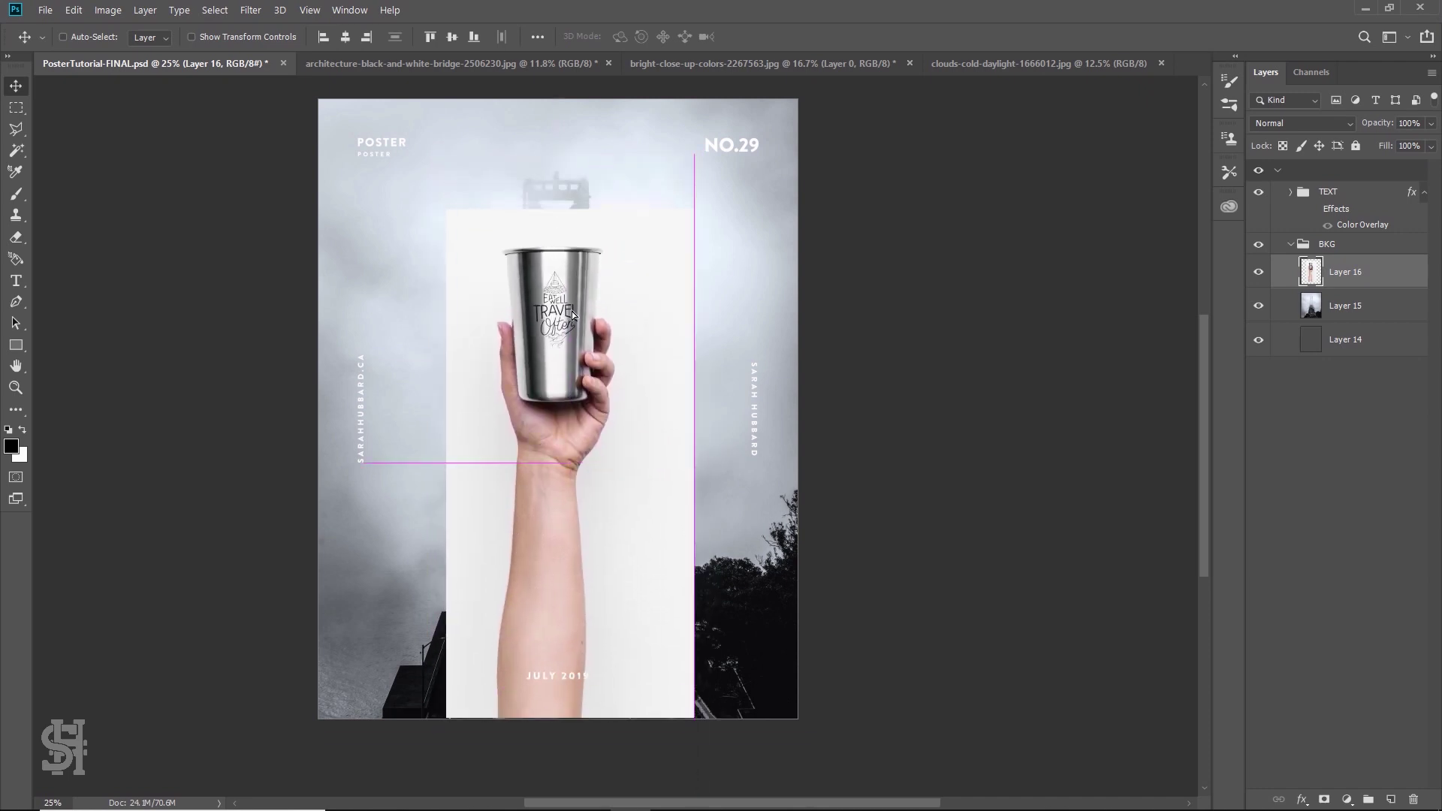
Delete the excess white background on both sides of the hand and above the cup using rectangular selections
click(16, 150)
click(488, 517)
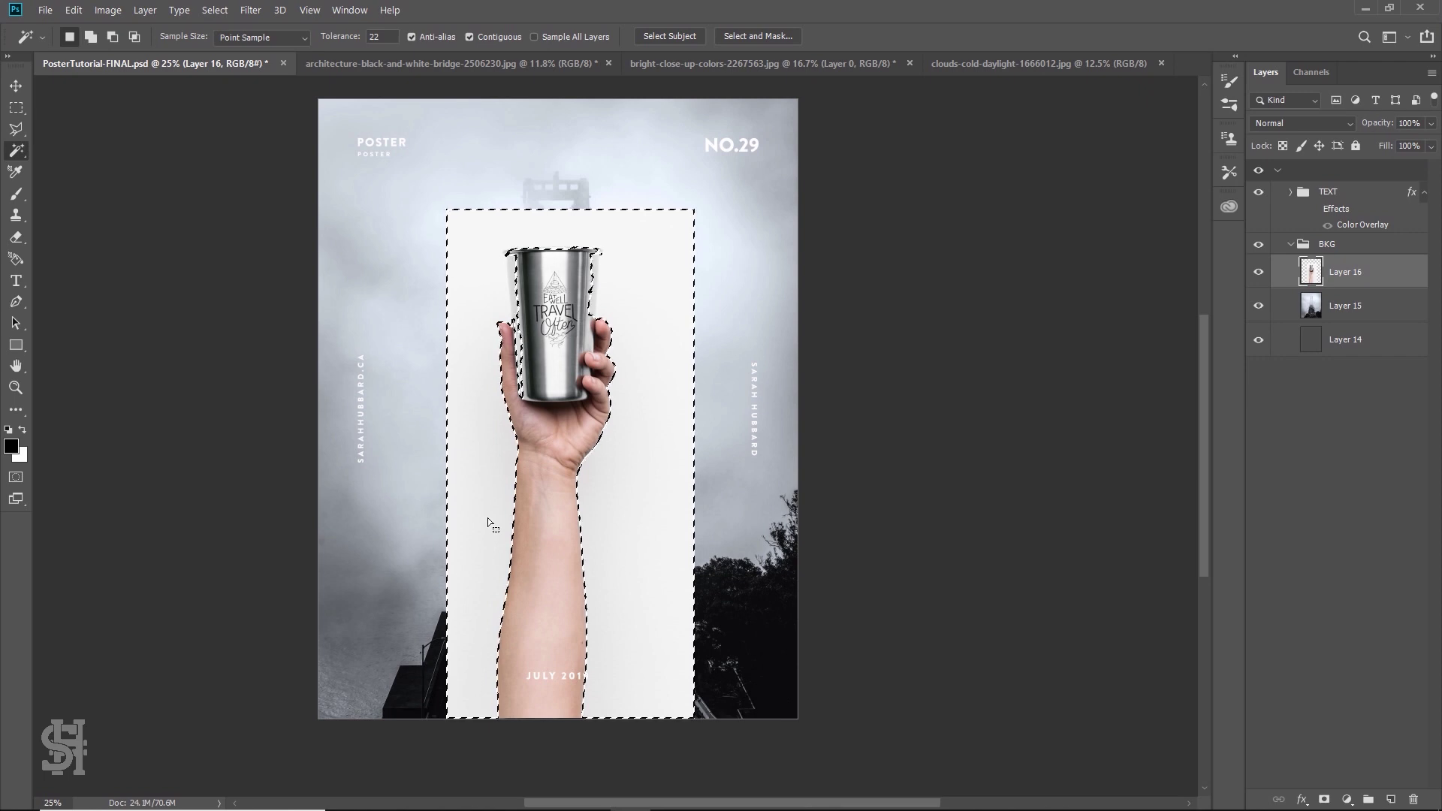
click(17, 107)
drag(409, 182, 491, 744)
key(Delete)
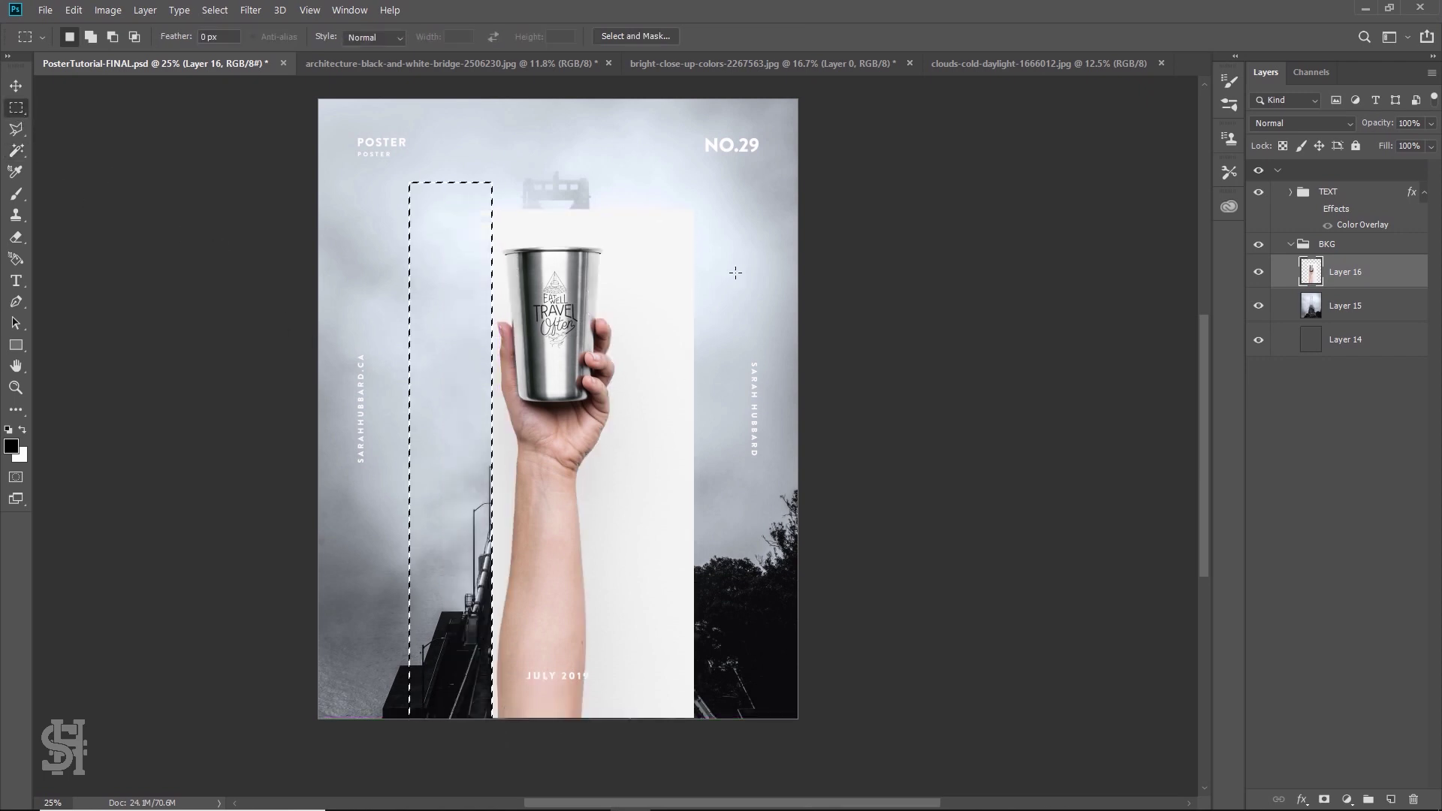
drag(738, 176, 622, 746)
key(Delete)
drag(460, 158, 643, 241)
key(Delete)
click(663, 250)
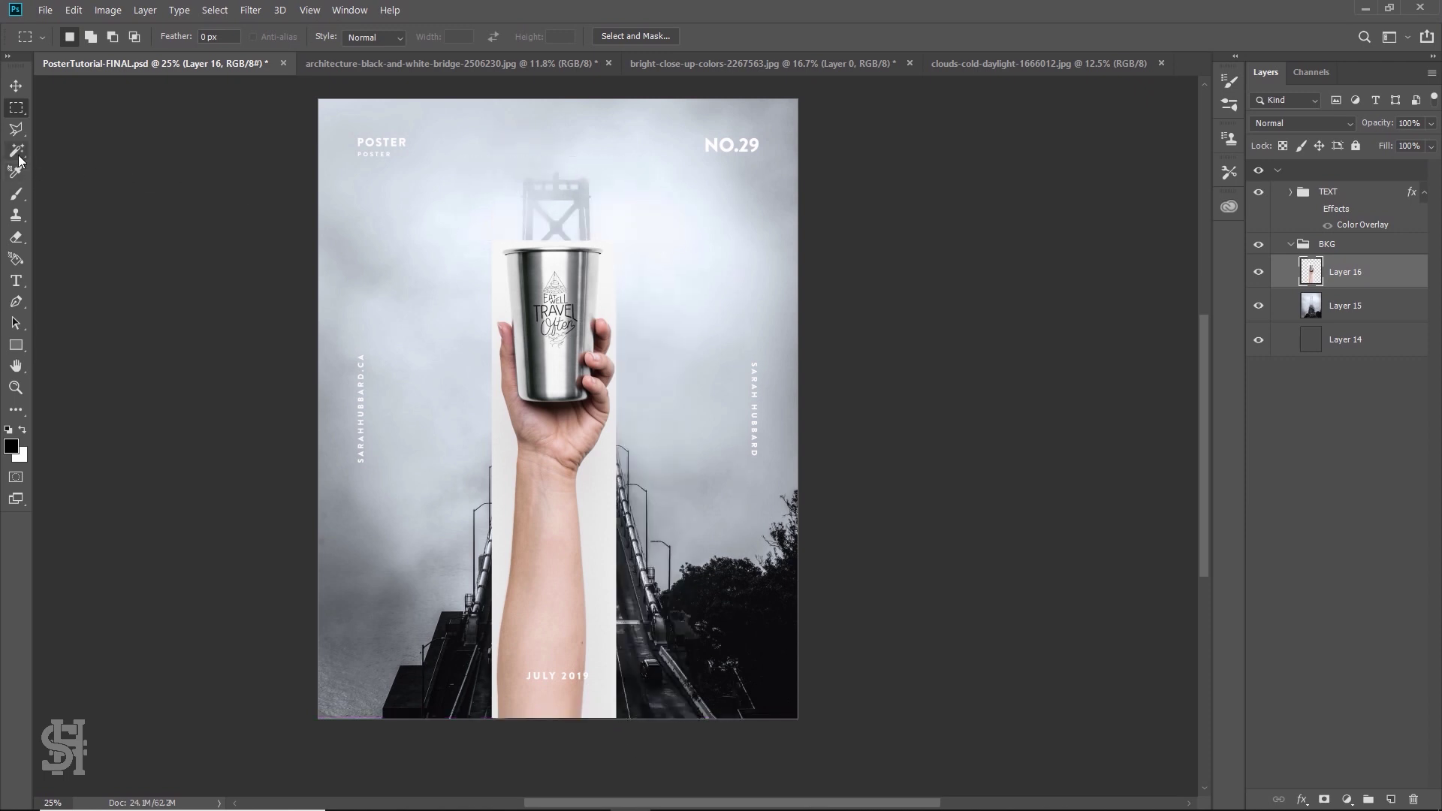
Select the remaining white background with the Magic Wand and erase it beside the forearm using a 111 px eraser at 97% hardness
click(19, 158)
click(609, 557)
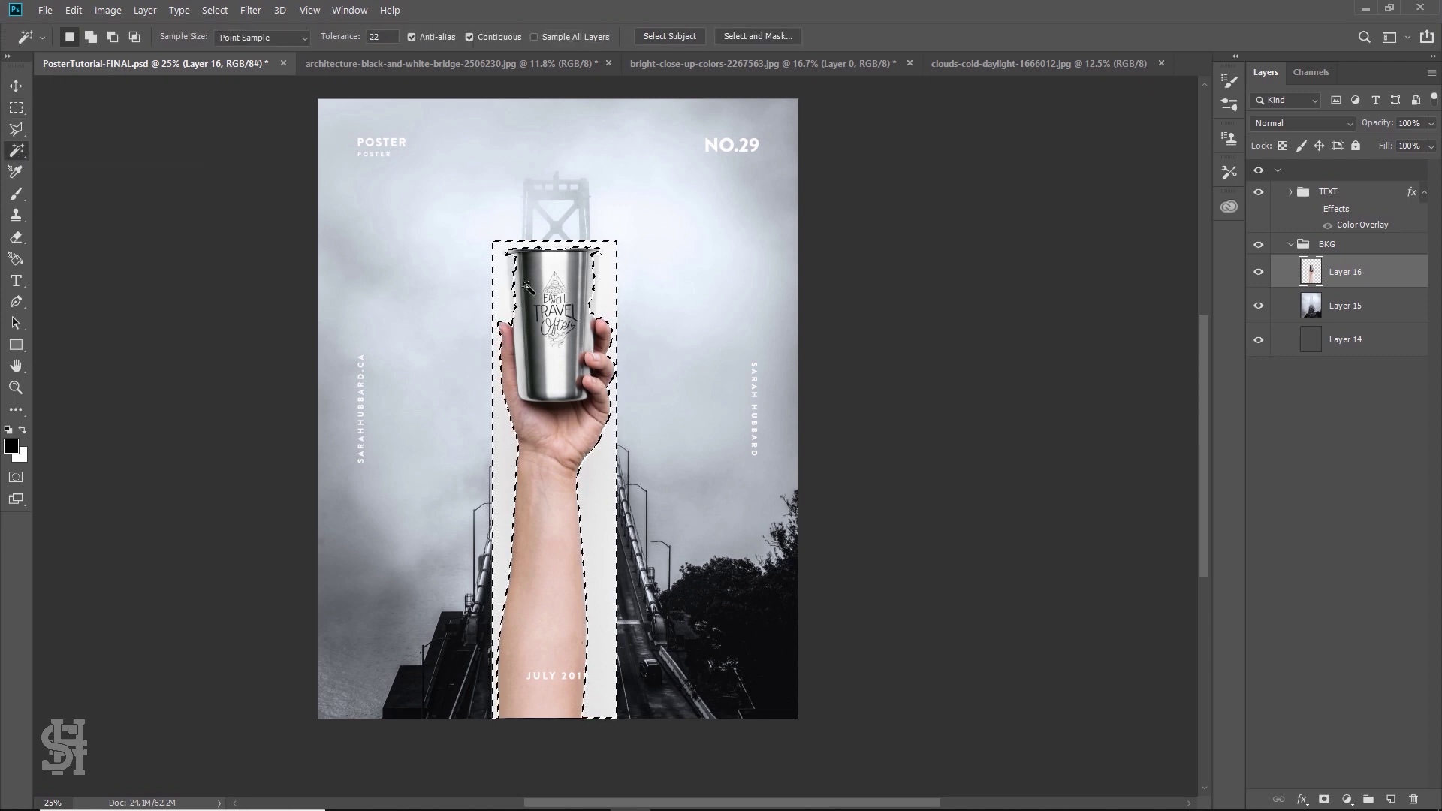
key(z)
click(572, 331)
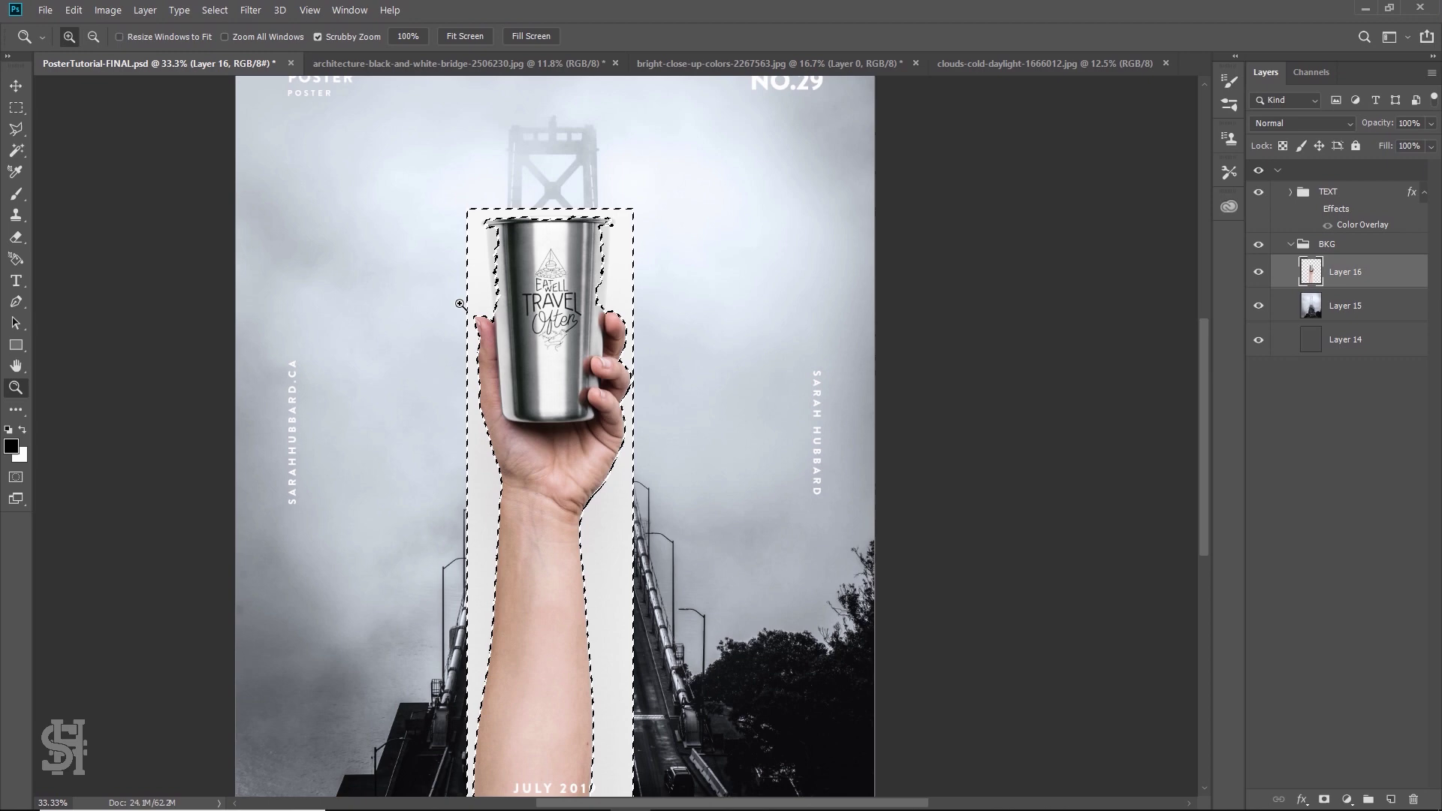
click(17, 151)
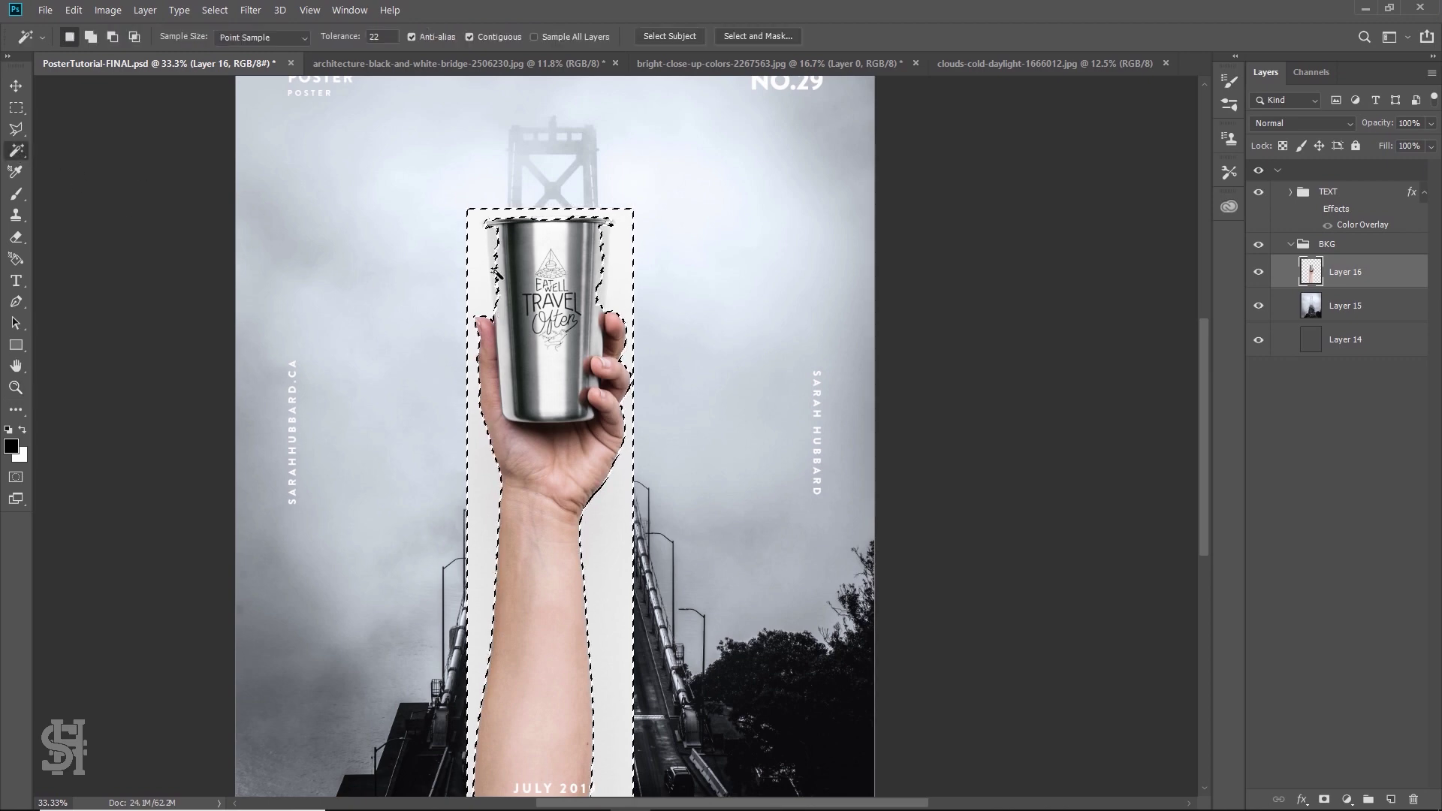
scroll(488, 315, down, 2)
key(e)
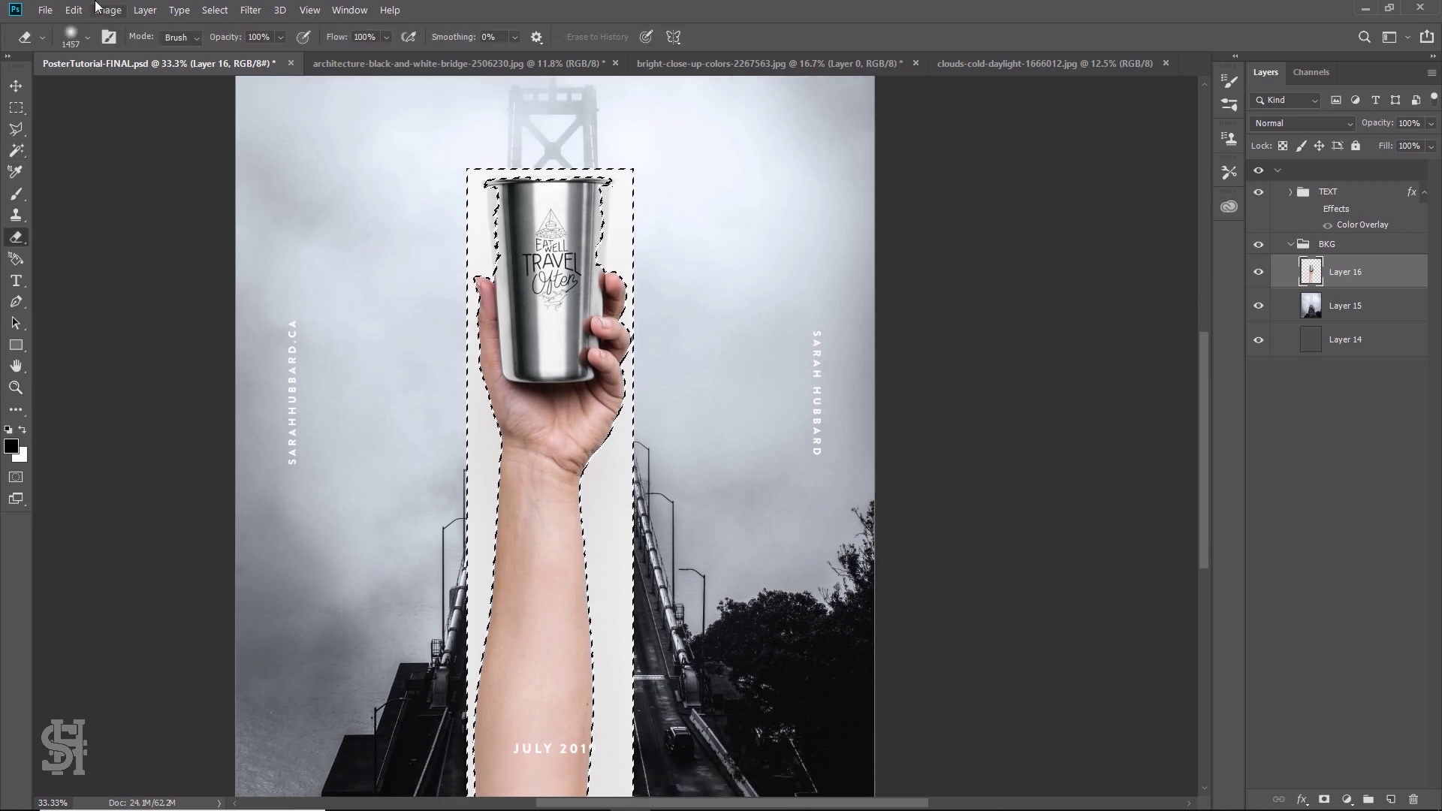
click(88, 37)
click(149, 127)
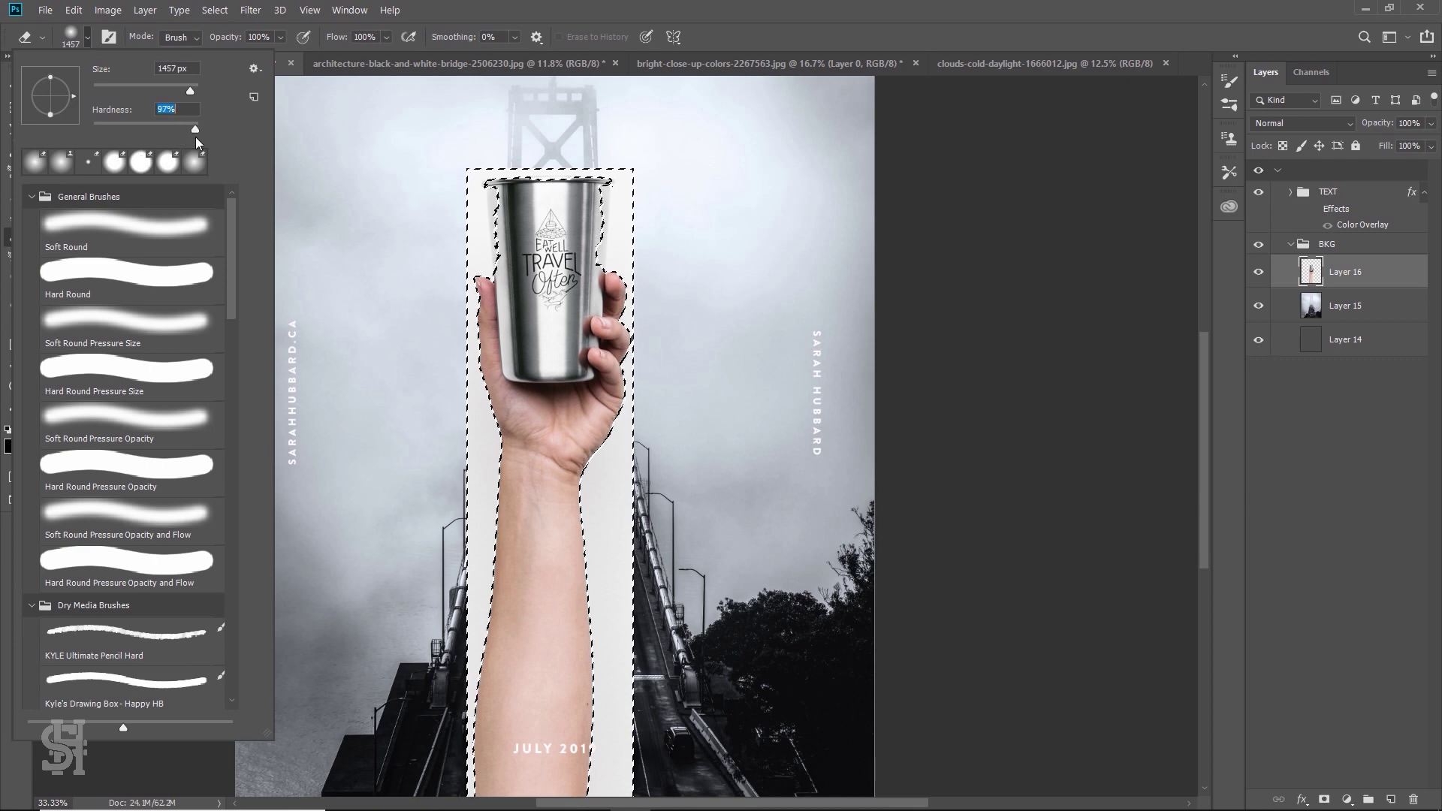
key(Return)
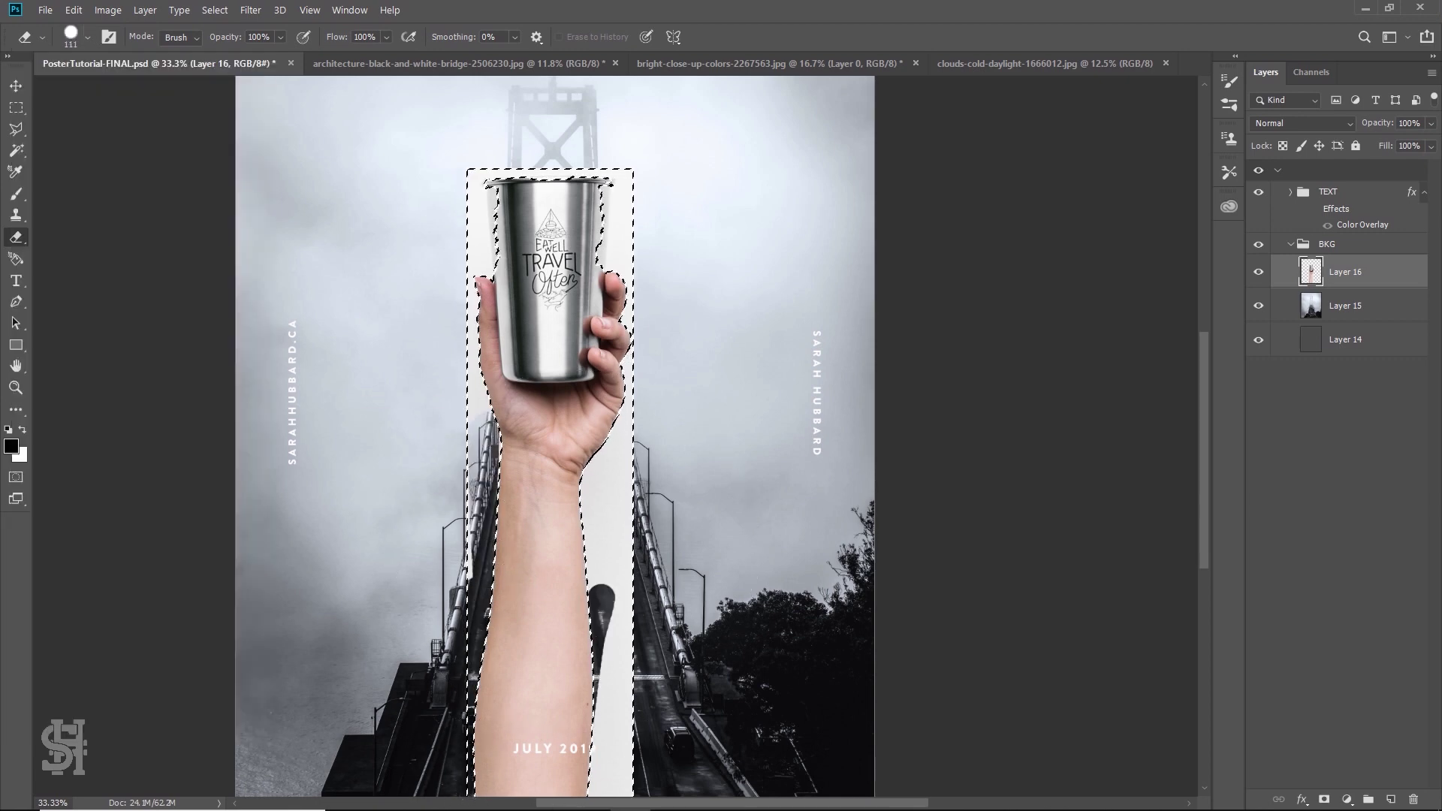
drag(622, 655, 604, 789)
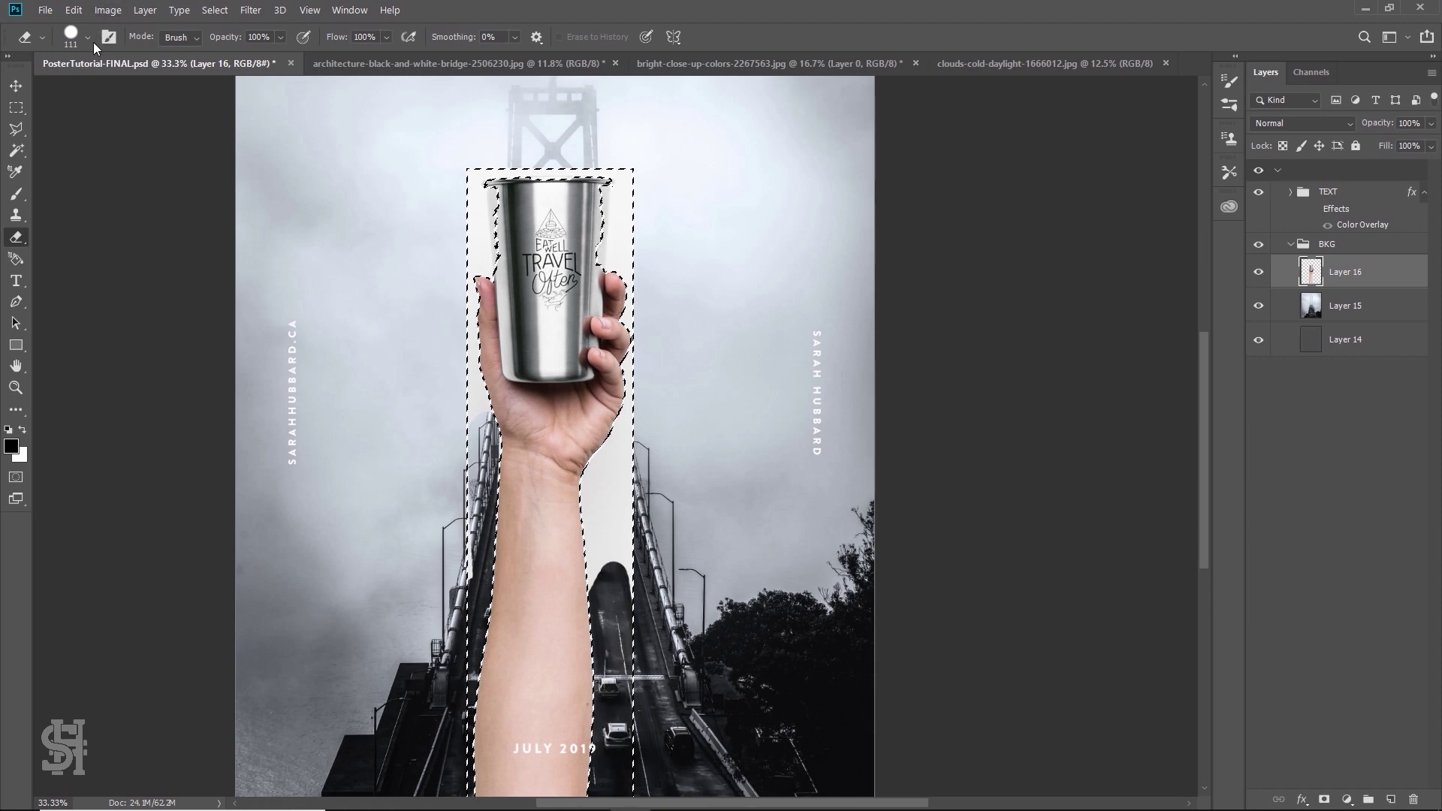
Erase more of the selected white around the wrist, hand and cup with a 199 px eraser, and clear the selection
click(88, 37)
drag(154, 85, 171, 90)
key(Return)
mouse_move(605, 594)
mouse_down()
mouse_move(604, 420)
mouse_move(638, 353)
mouse_up()
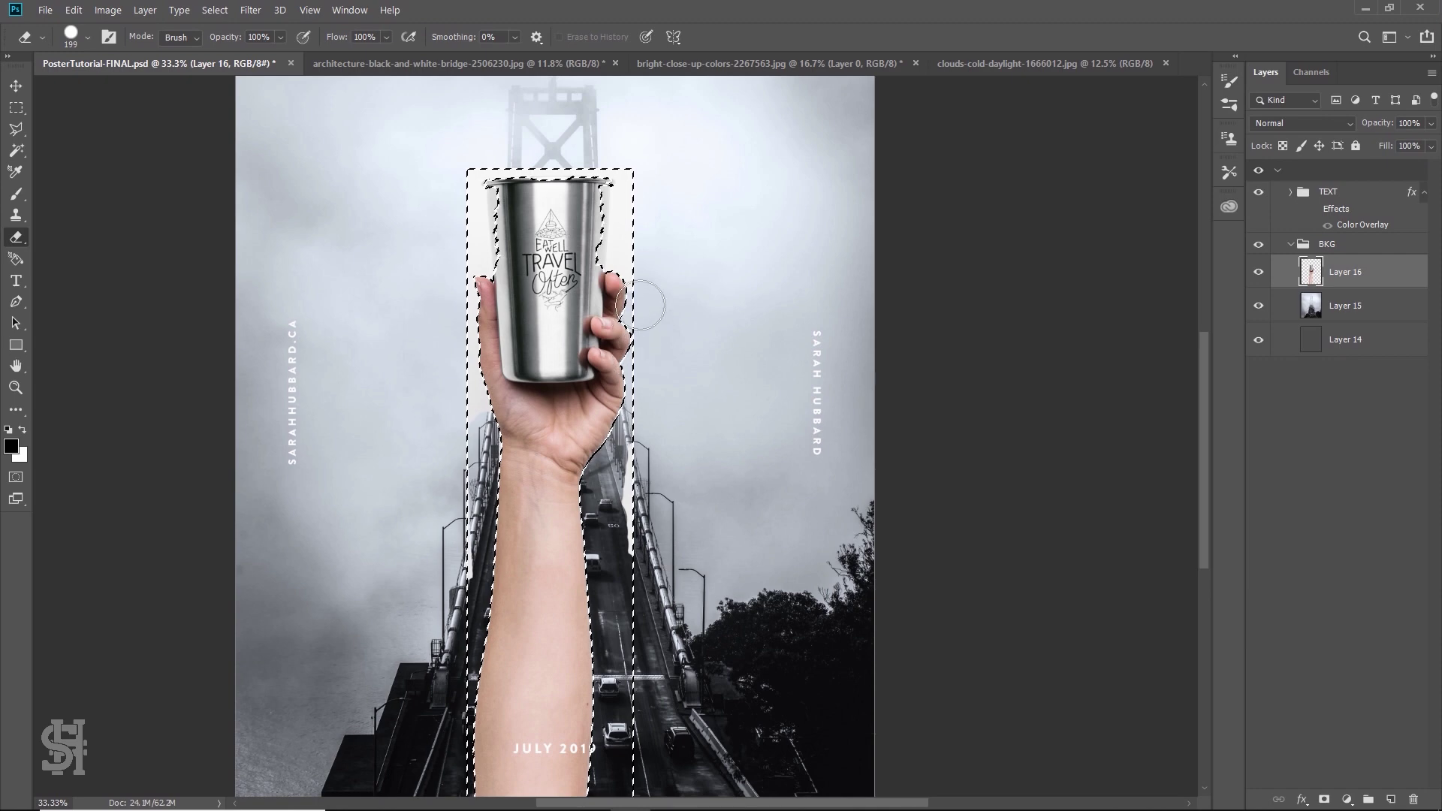
drag(628, 443, 628, 555)
mouse_move(474, 469)
mouse_down()
mouse_move(469, 320)
mouse_move(492, 188)
mouse_up()
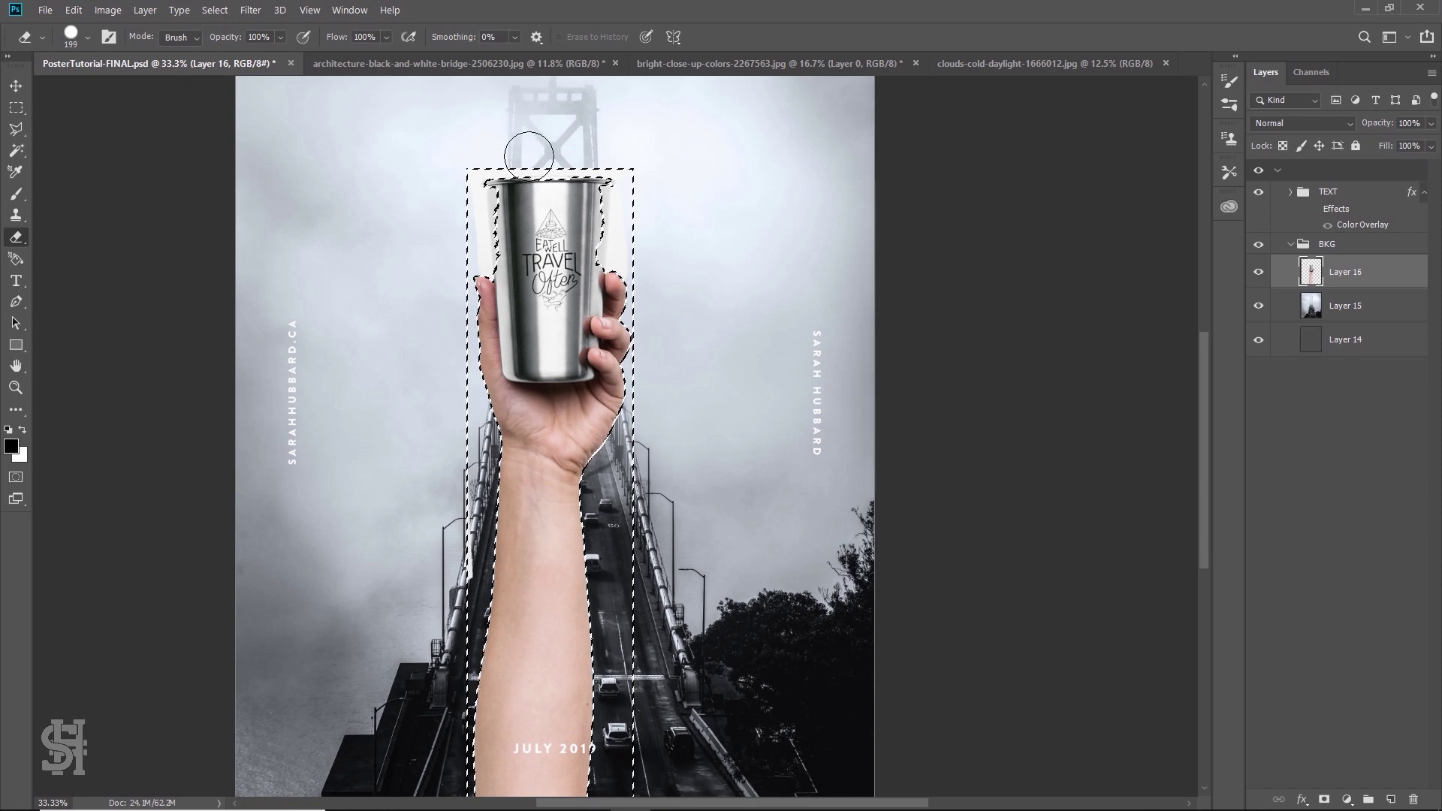
click(15, 108)
click(297, 271)
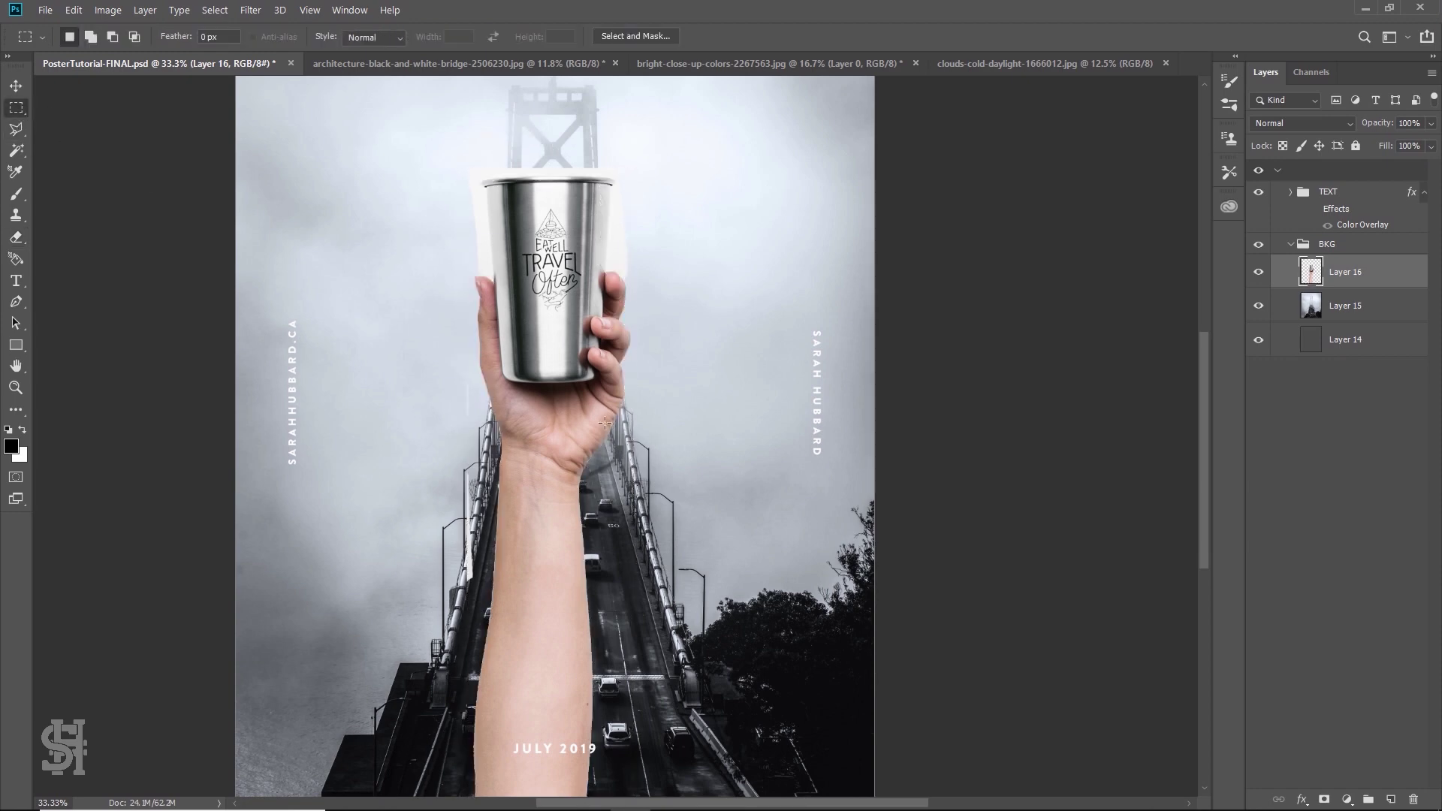
Erase the white strip above the cup's rim with a 67 px eraser
key(e)
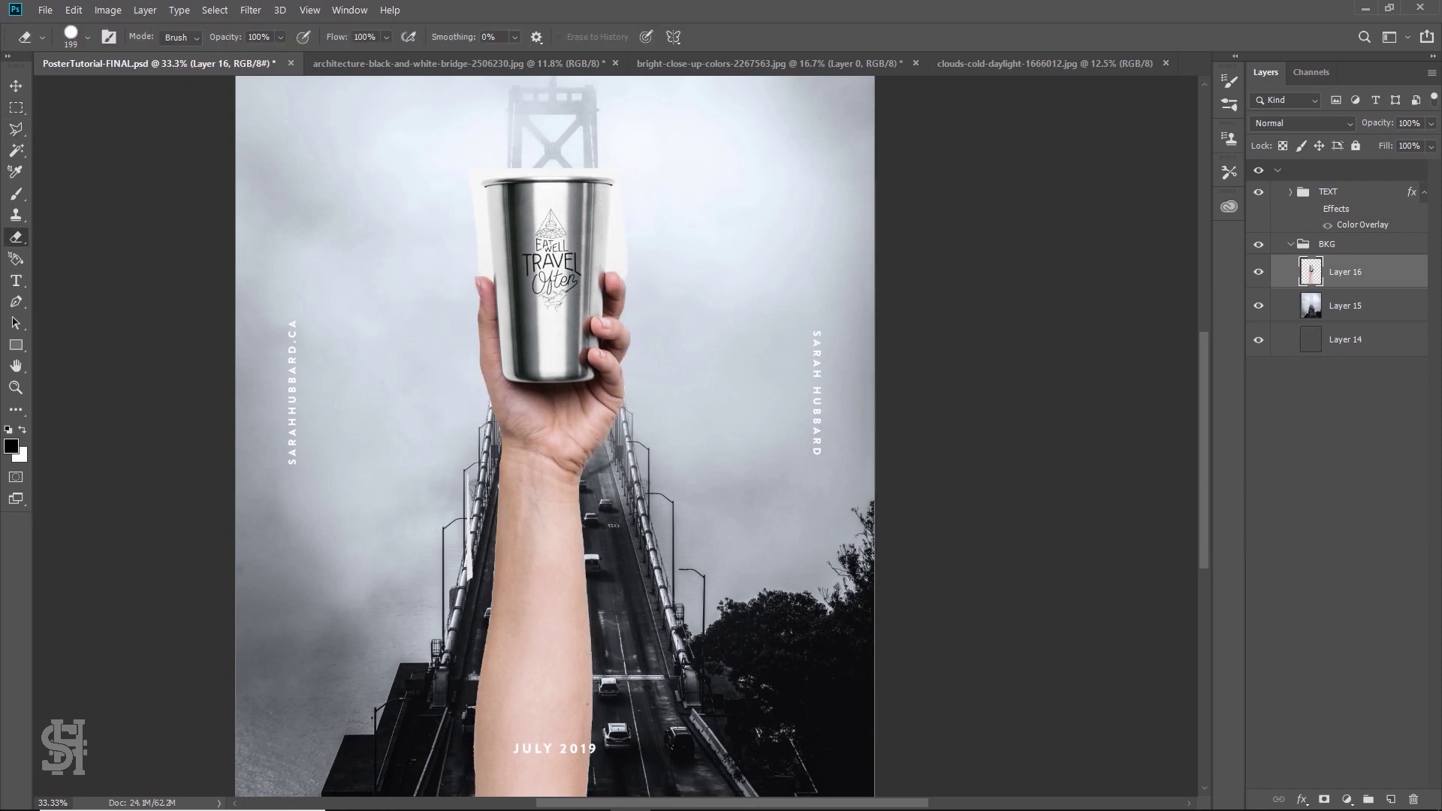
key(z)
click(562, 188)
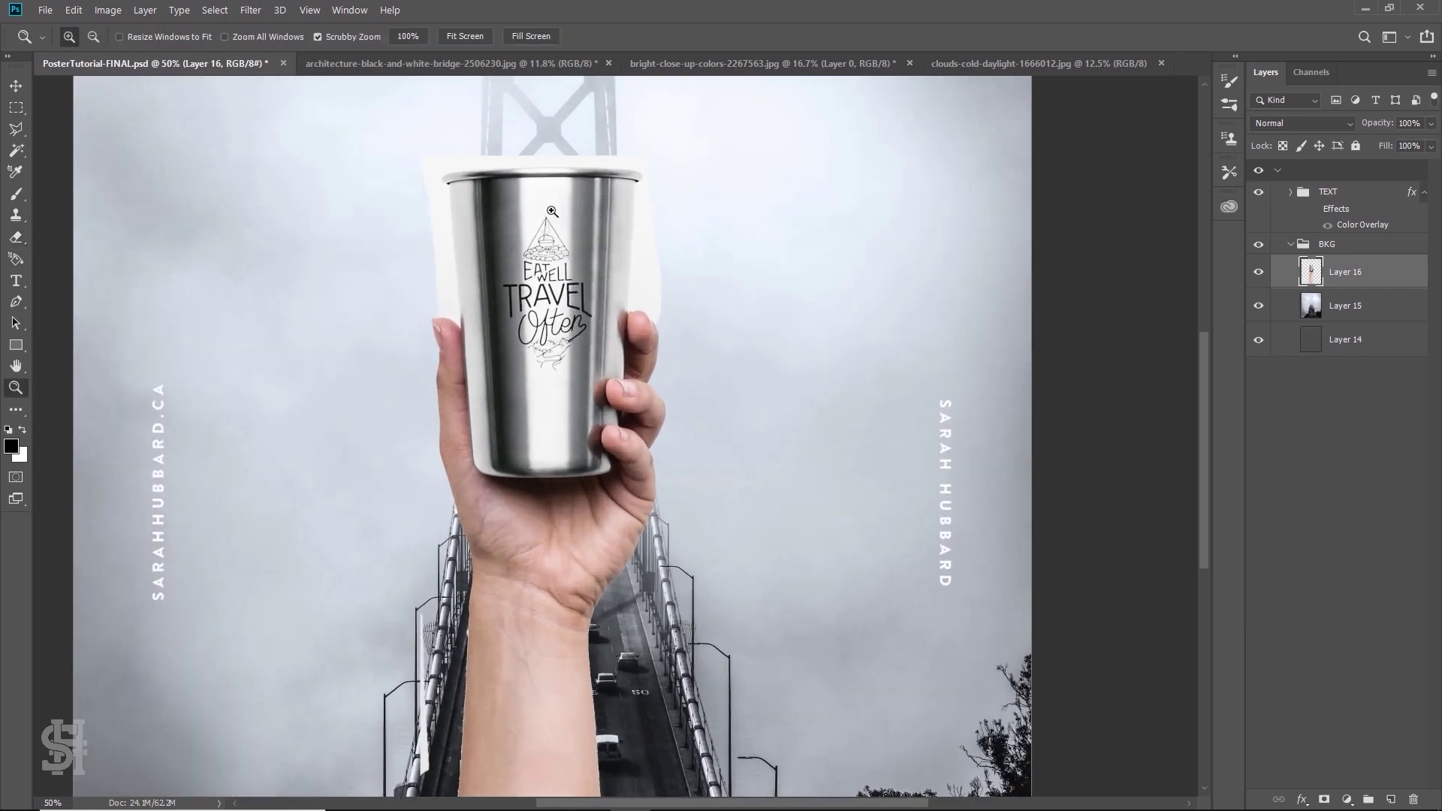
click(562, 188)
click(562, 188)
key(e)
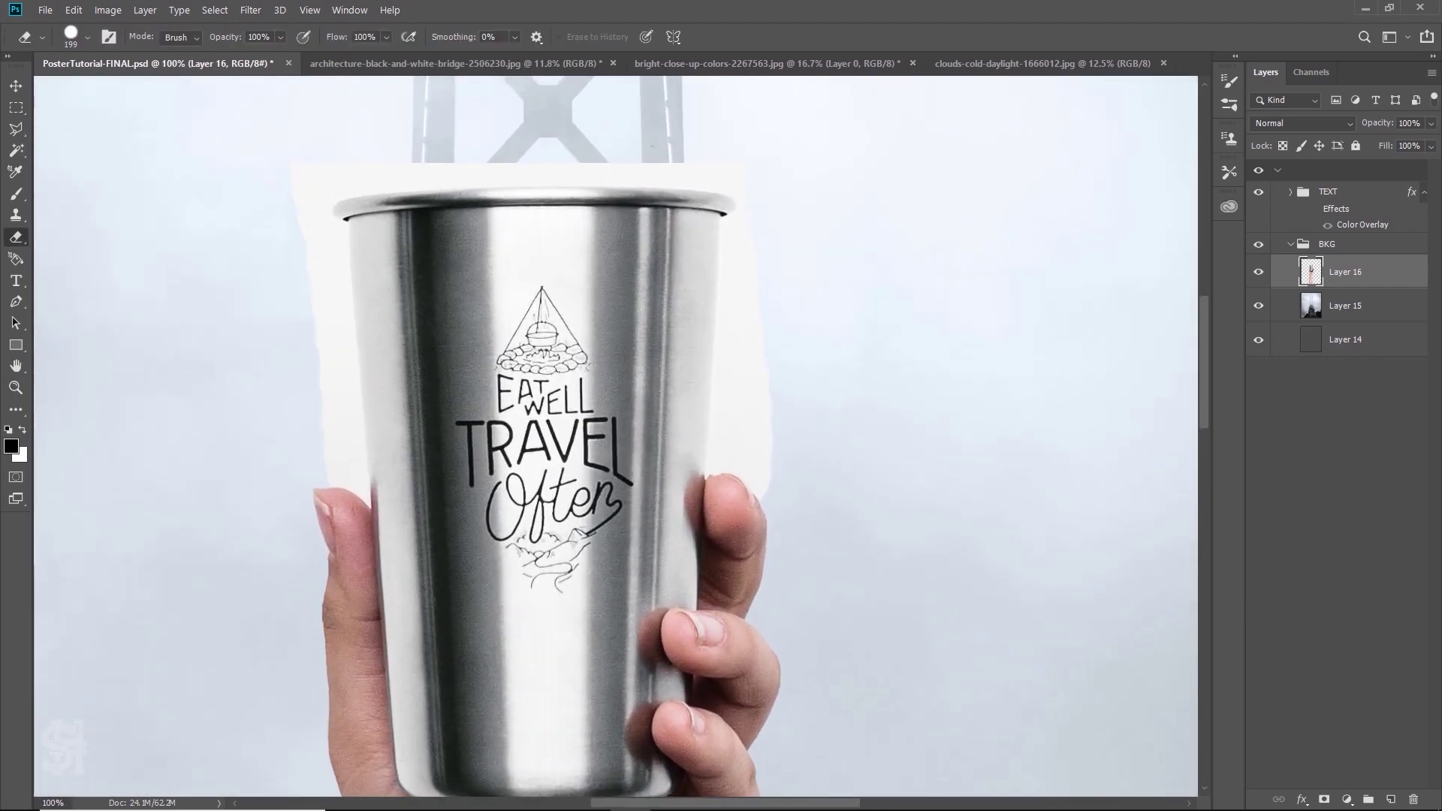
click(88, 37)
drag(146, 90, 128, 91)
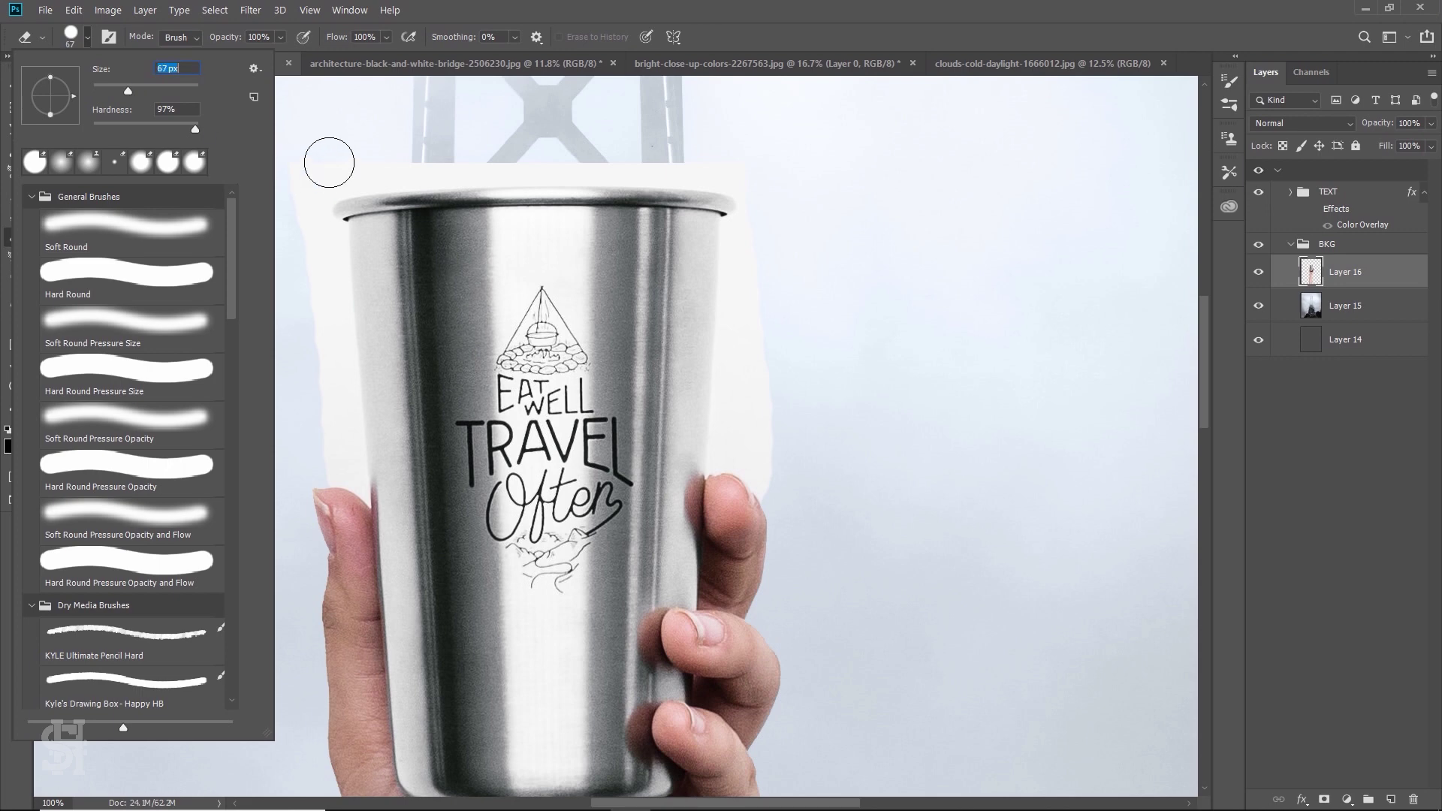
key(Return)
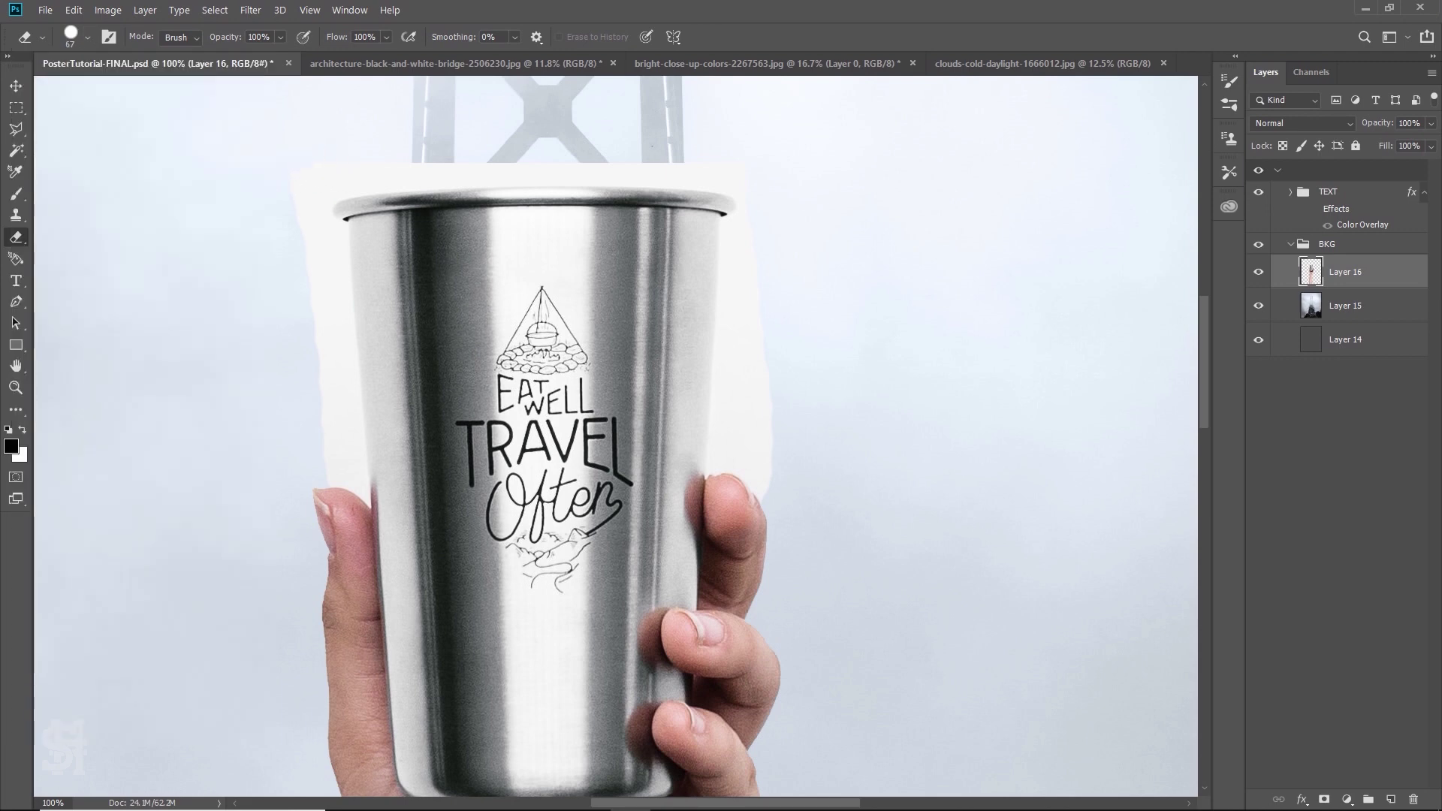
mouse_move(294, 148)
mouse_down()
mouse_move(776, 180)
mouse_move(758, 162)
mouse_move(649, 155)
mouse_move(255, 158)
mouse_move(290, 187)
mouse_up()
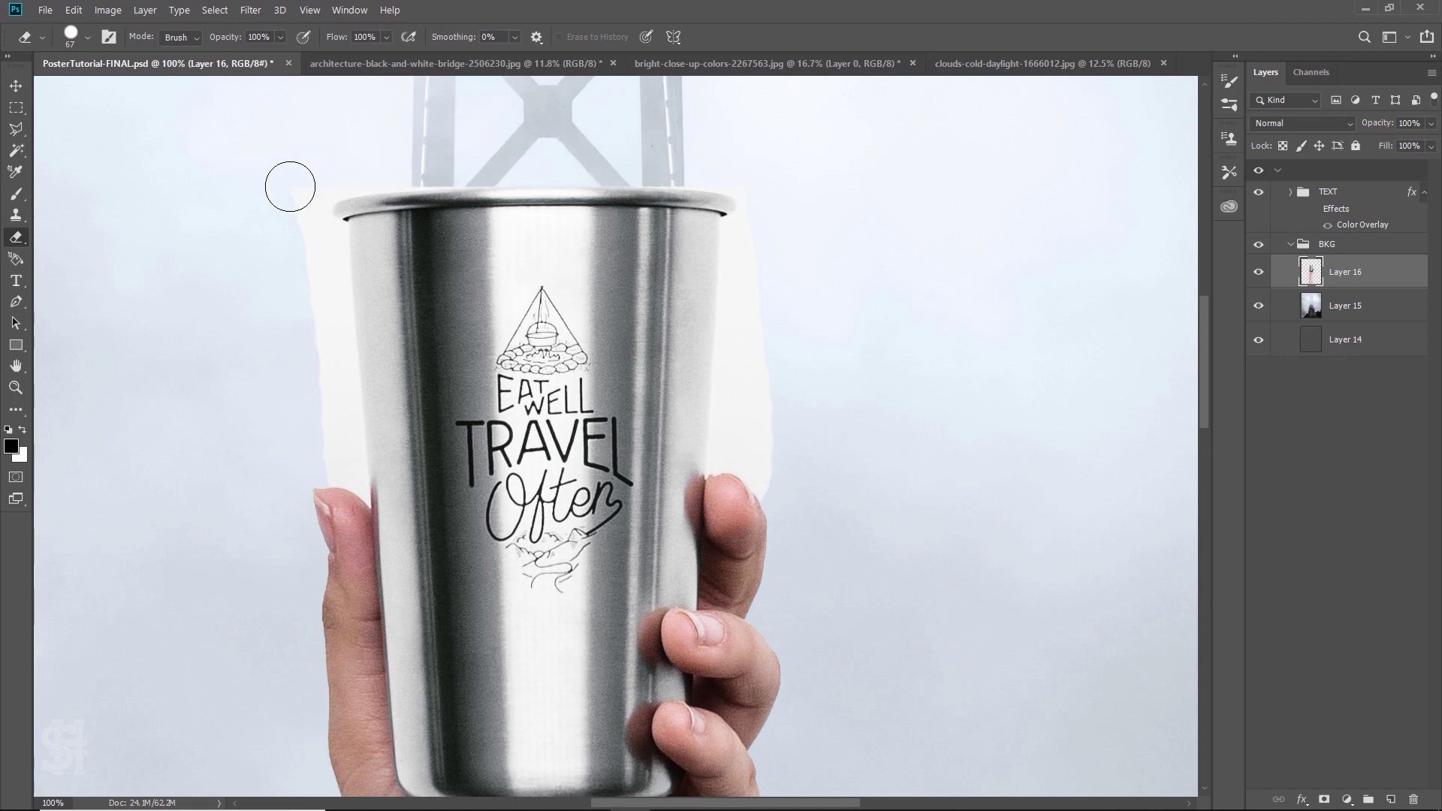
Select the leftover white patches on both sides of the cup with the Magic Wand at tolerance 2, delete them and deselect
click(15, 150)
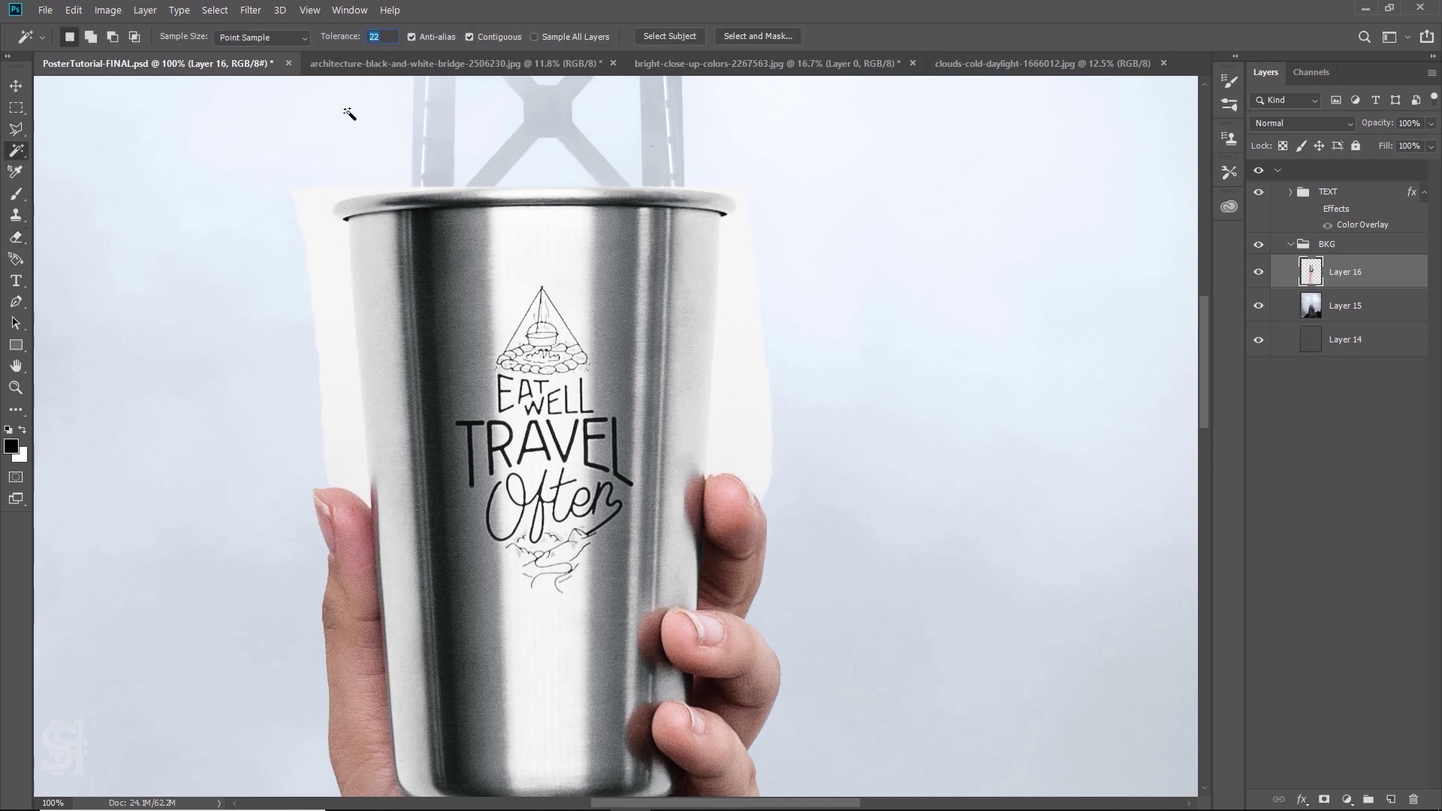
click(350, 387)
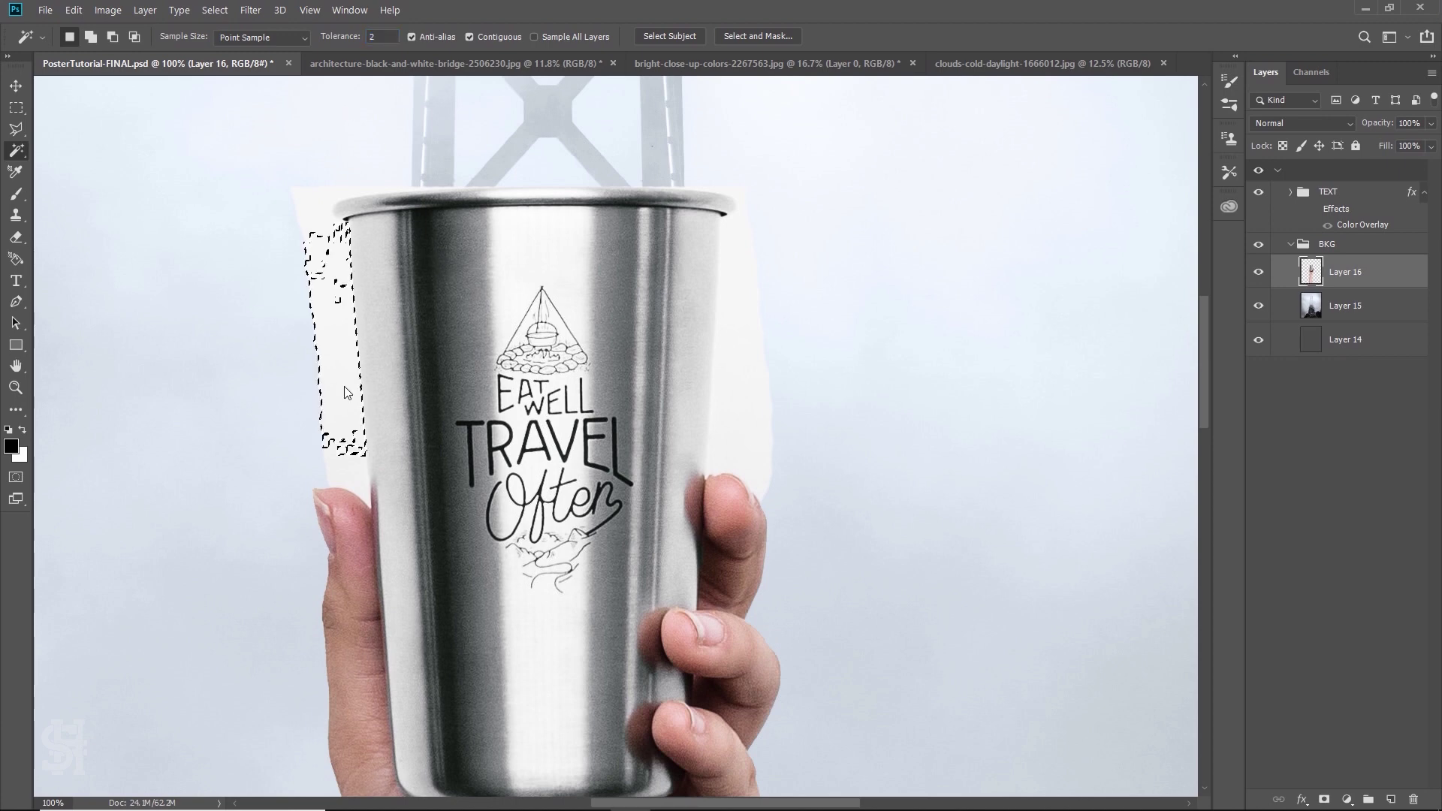
shift+click(319, 293)
shift+click(322, 244)
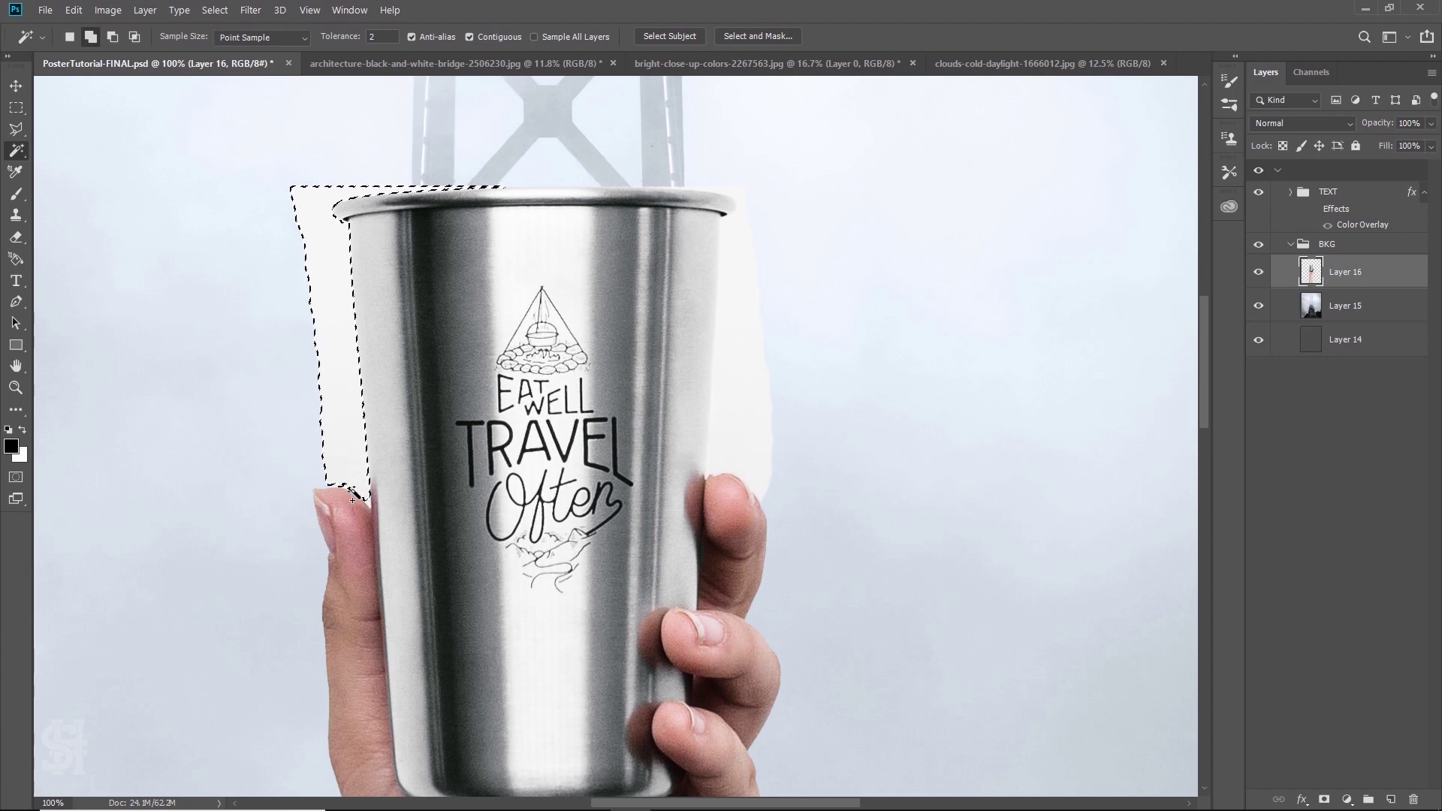
click(757, 446)
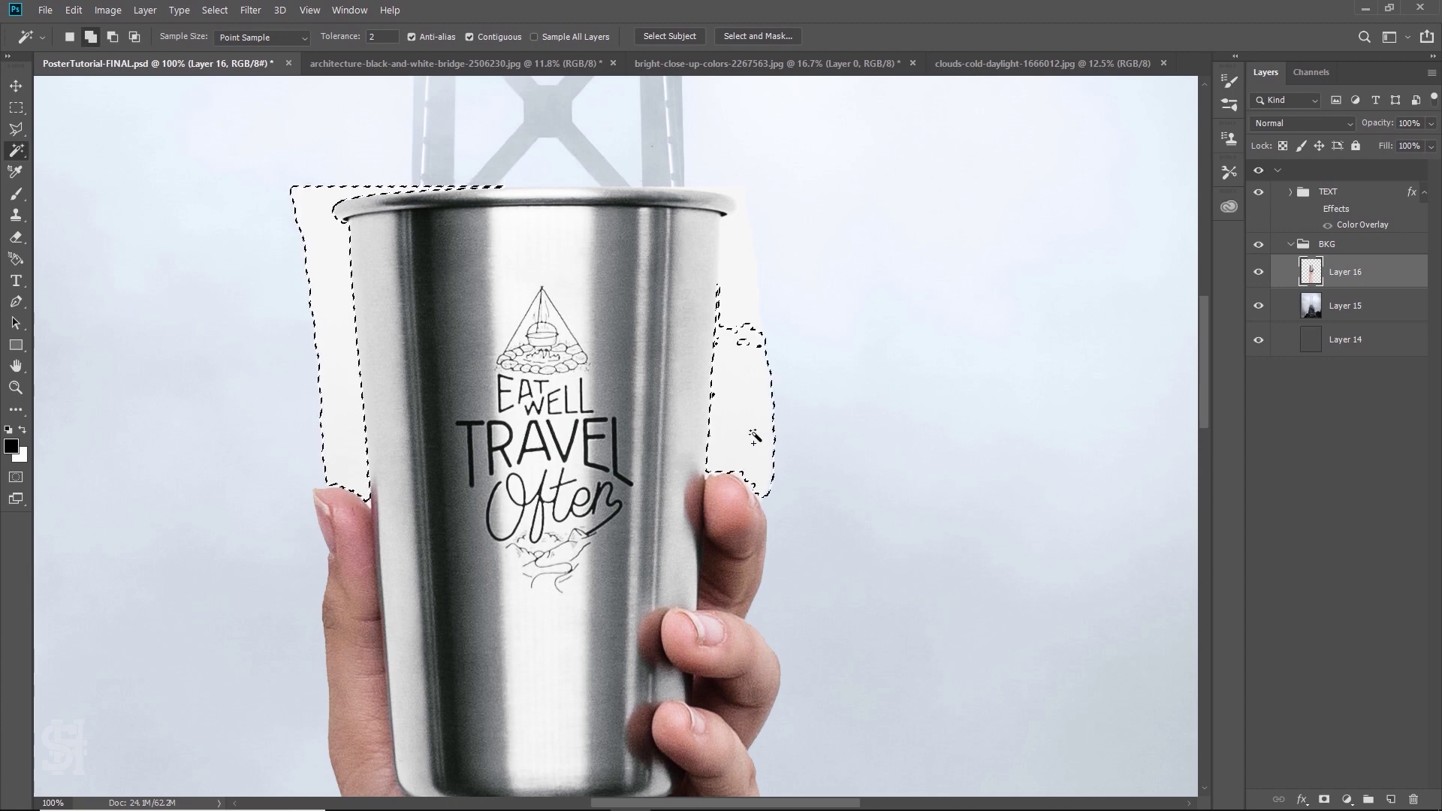
click(740, 241)
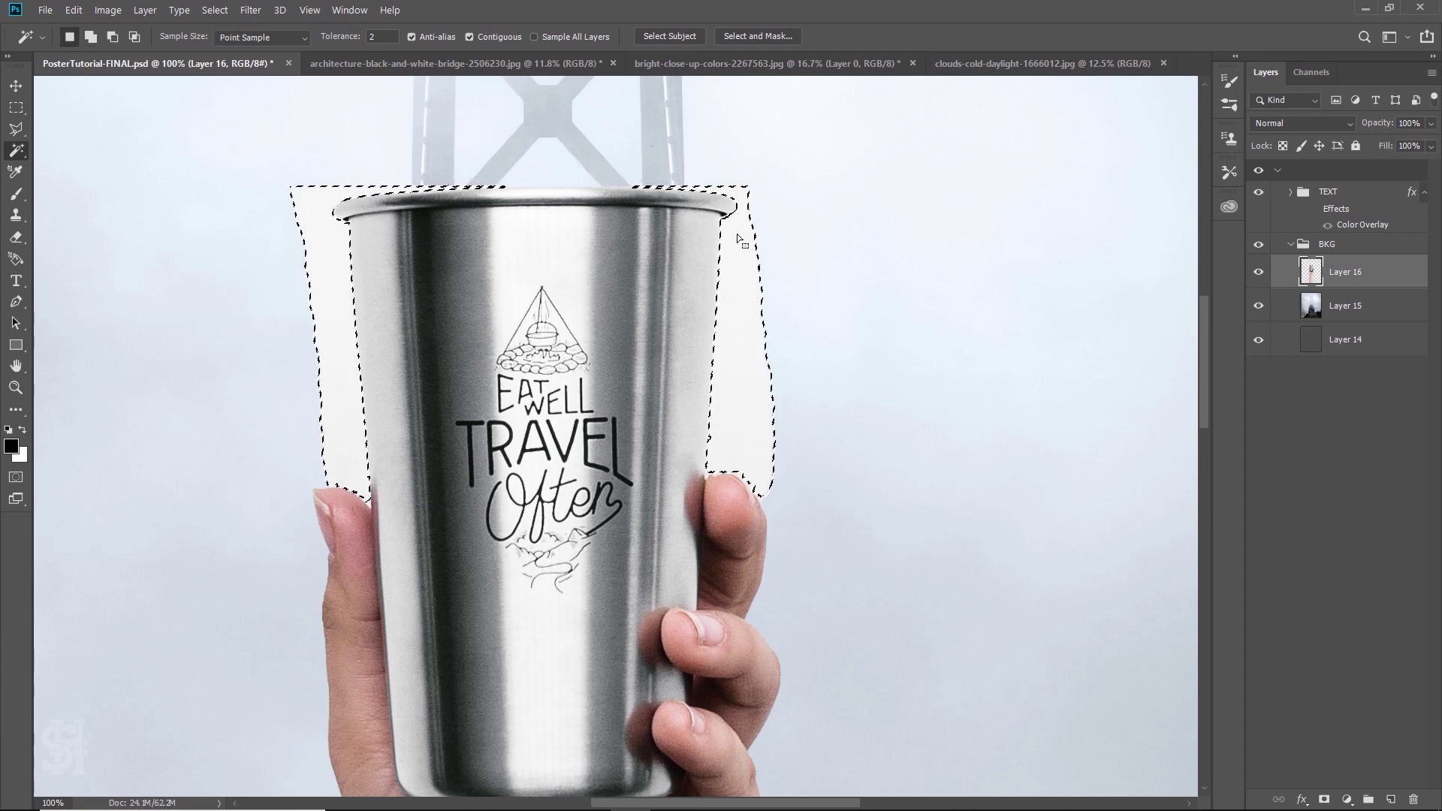
key(Delete)
key(m)
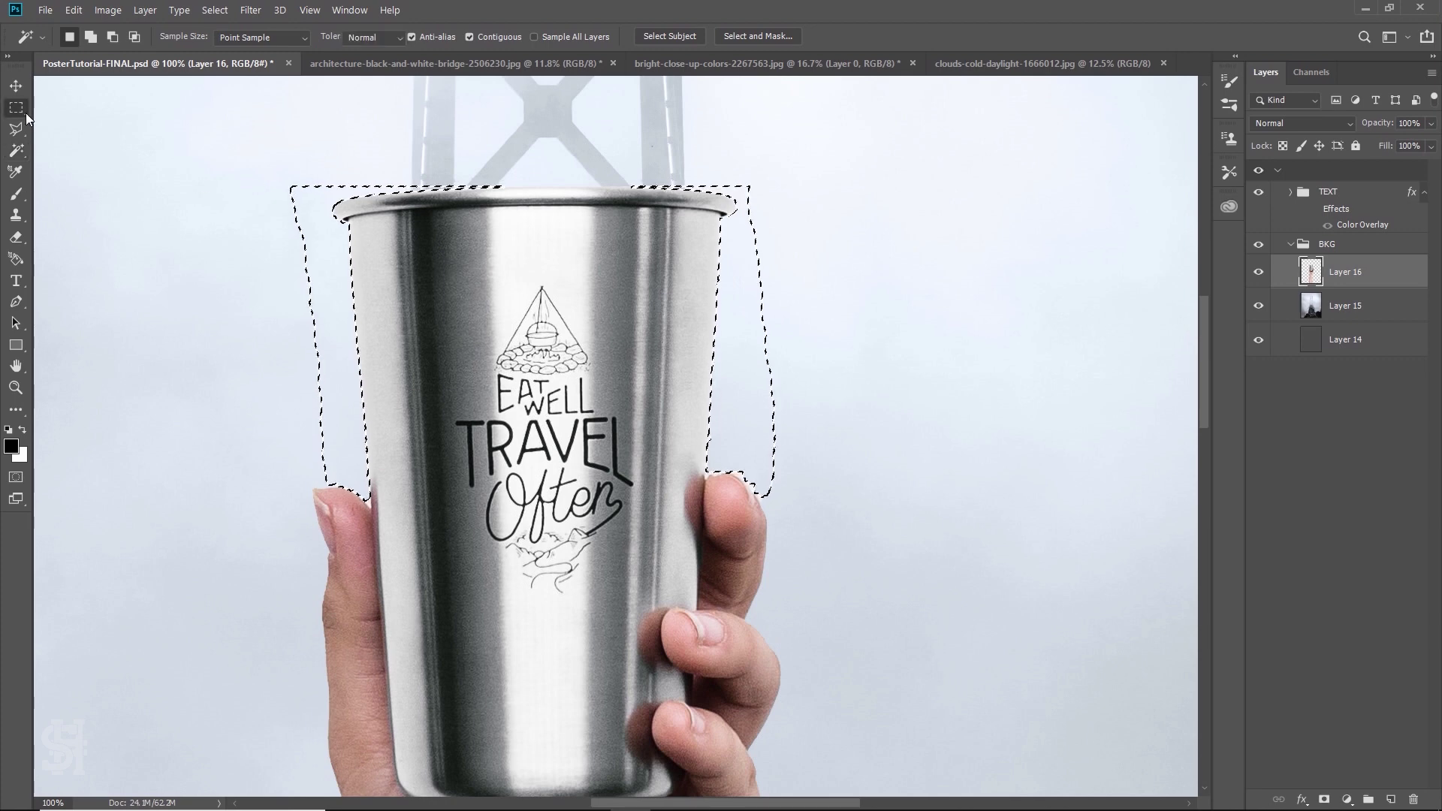
key(ctrl+d)
Erase the white remnants outside the uppermost fingertip right of the cup with a 20 px eraser
key(e)
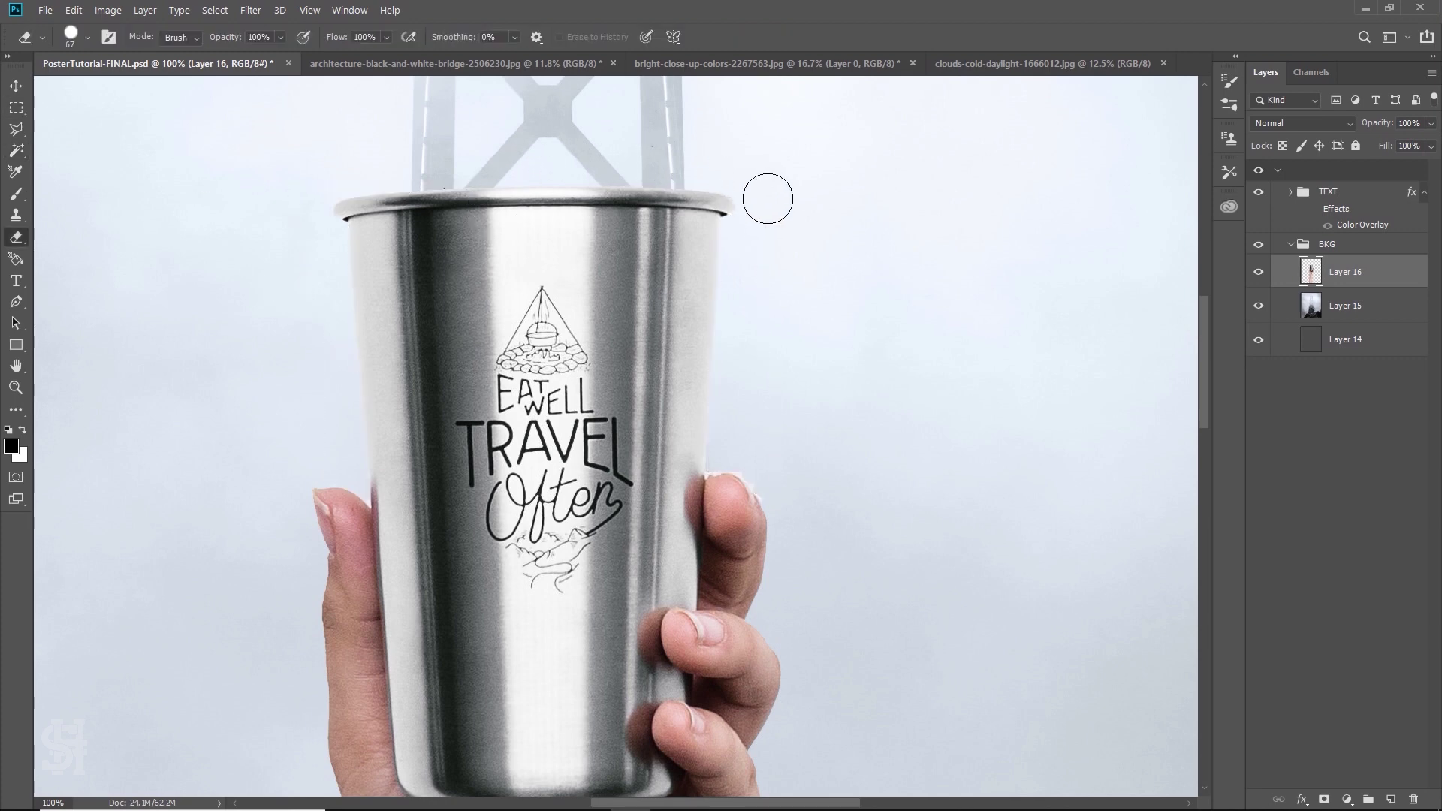
click(87, 39)
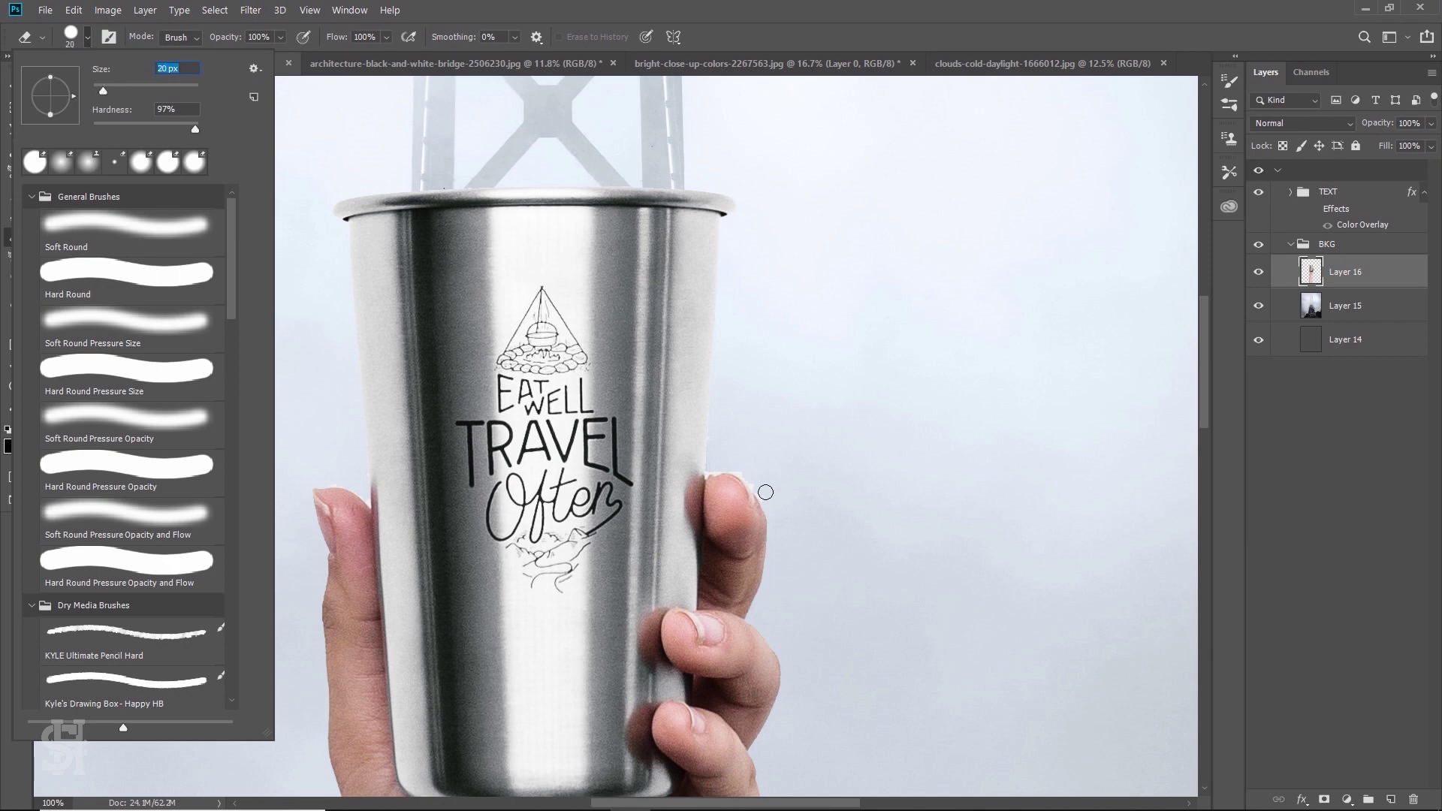
key(Return)
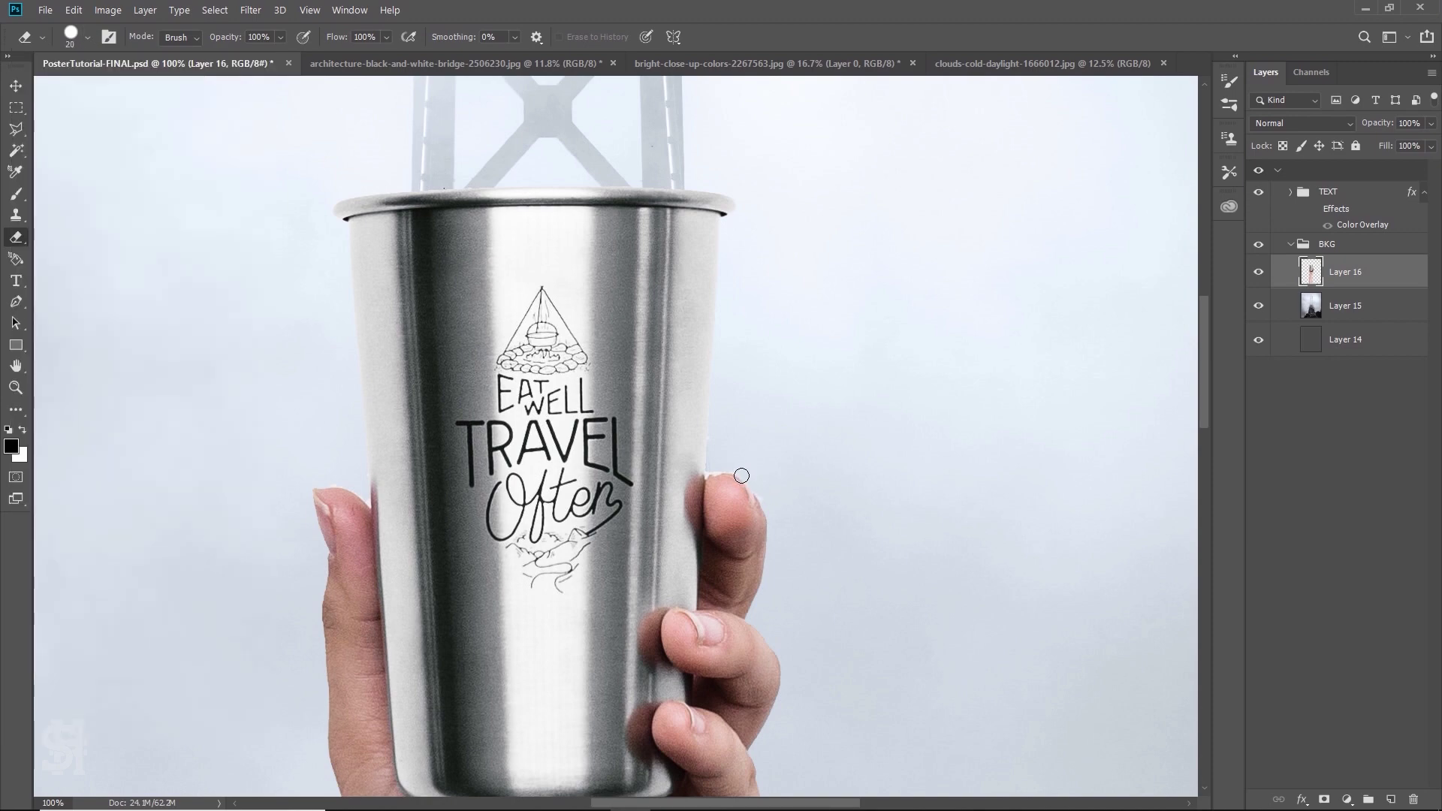
Clean up the fine white fringe along the cup's right edge and the adjoining fingertip with a 3 px eraser
drag(741, 476, 591, 356)
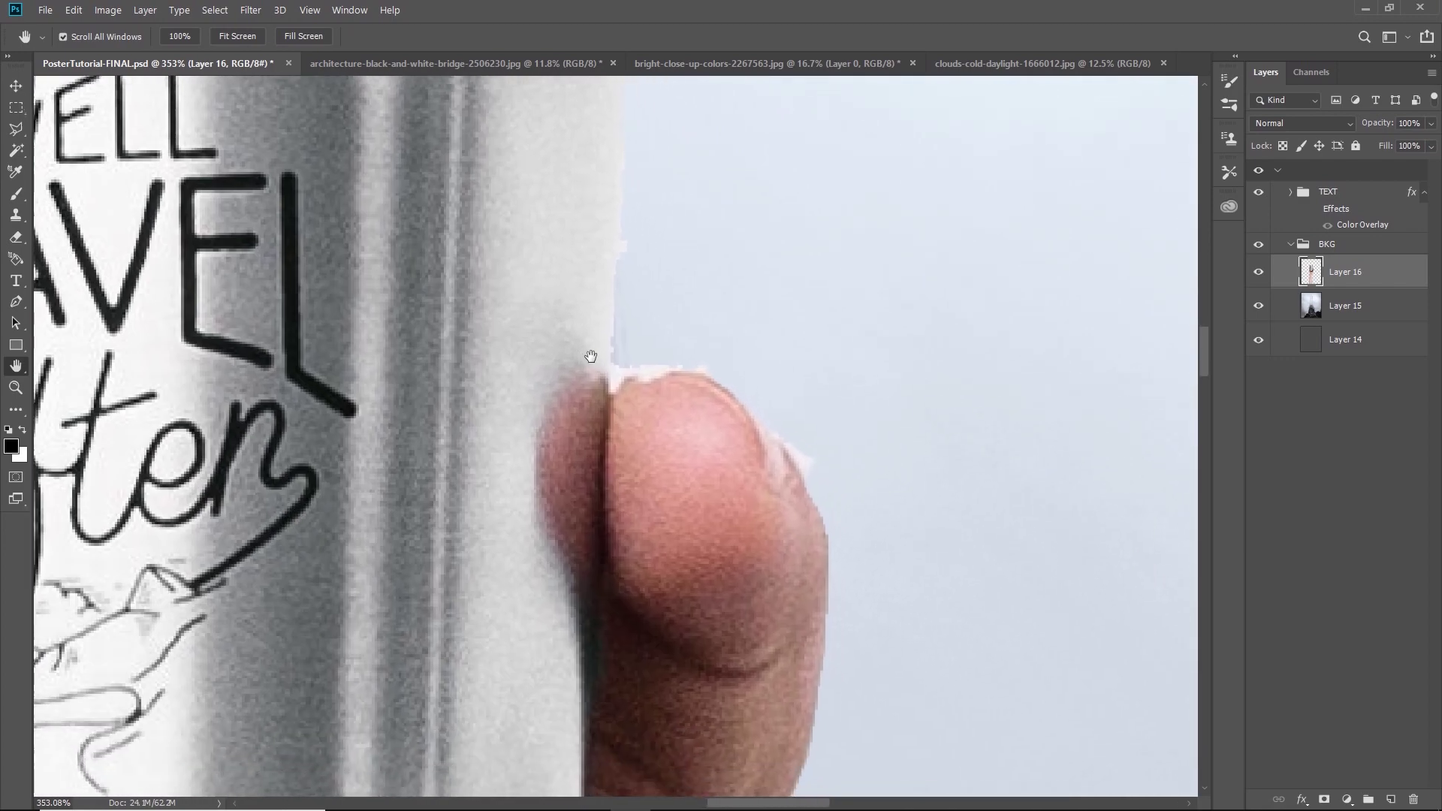
click(87, 38)
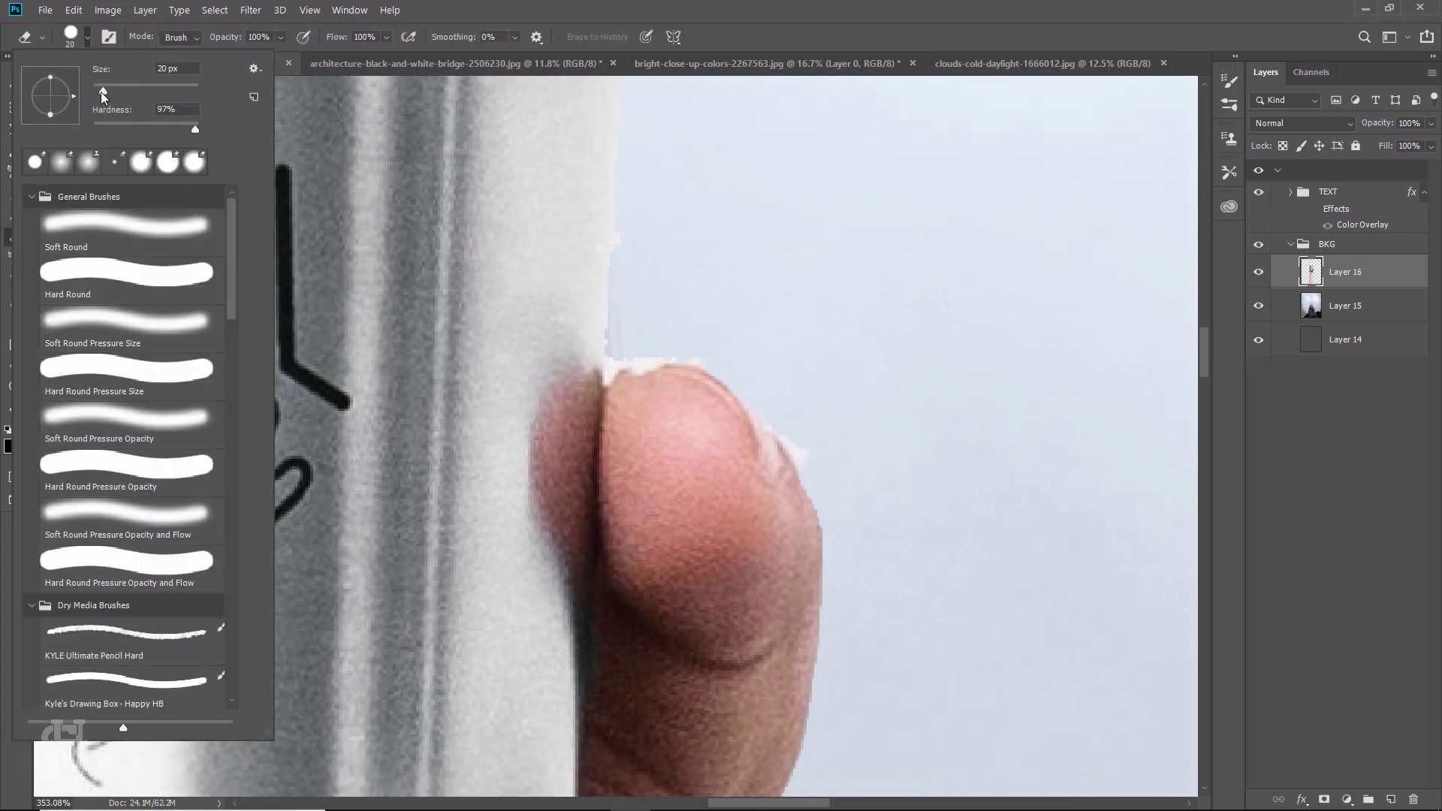
drag(101, 92, 98, 88)
text(3)
key(Return)
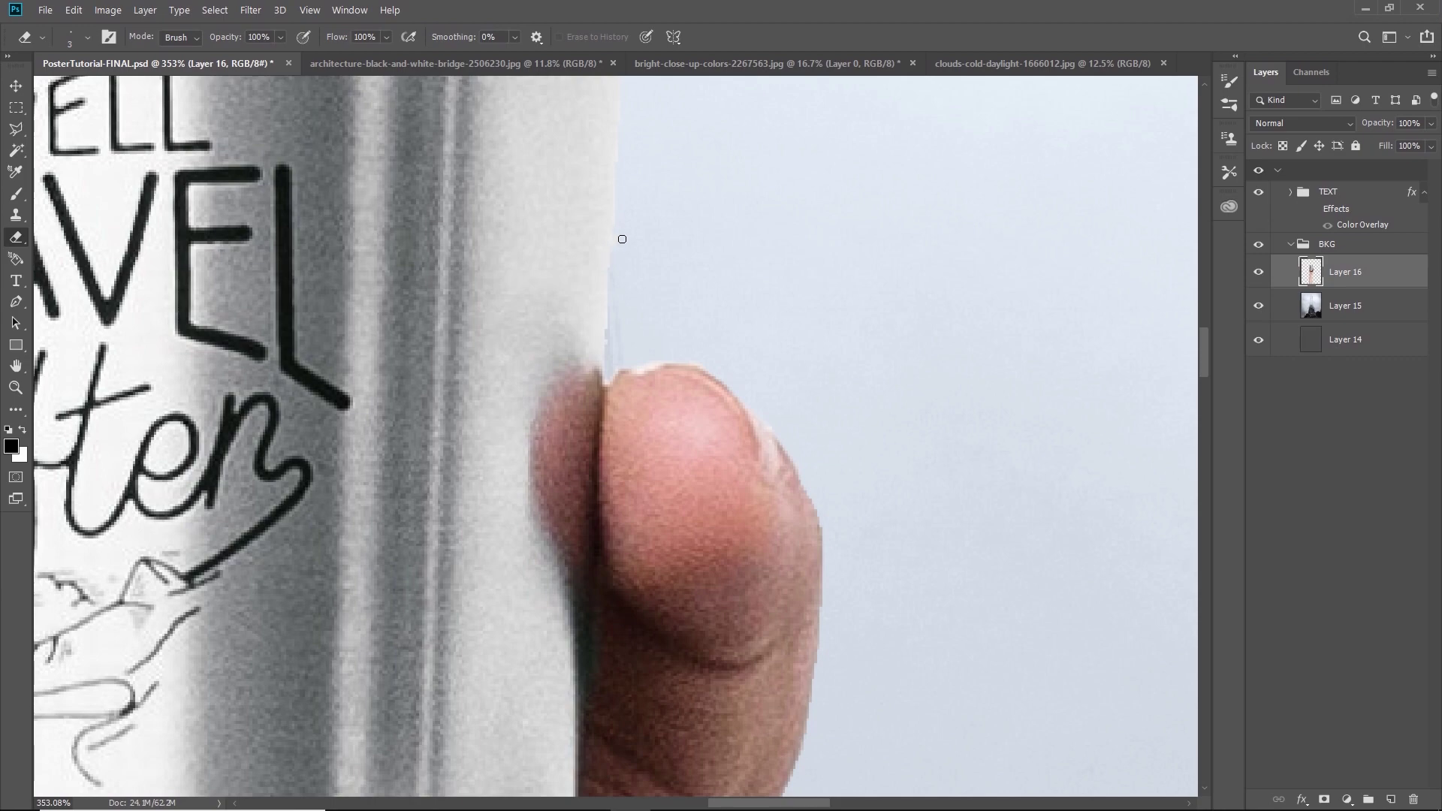
key(z)
mouse_move(560, 330)
mouse_down()
mouse_move(494, 342)
mouse_move(789, 402)
mouse_up()
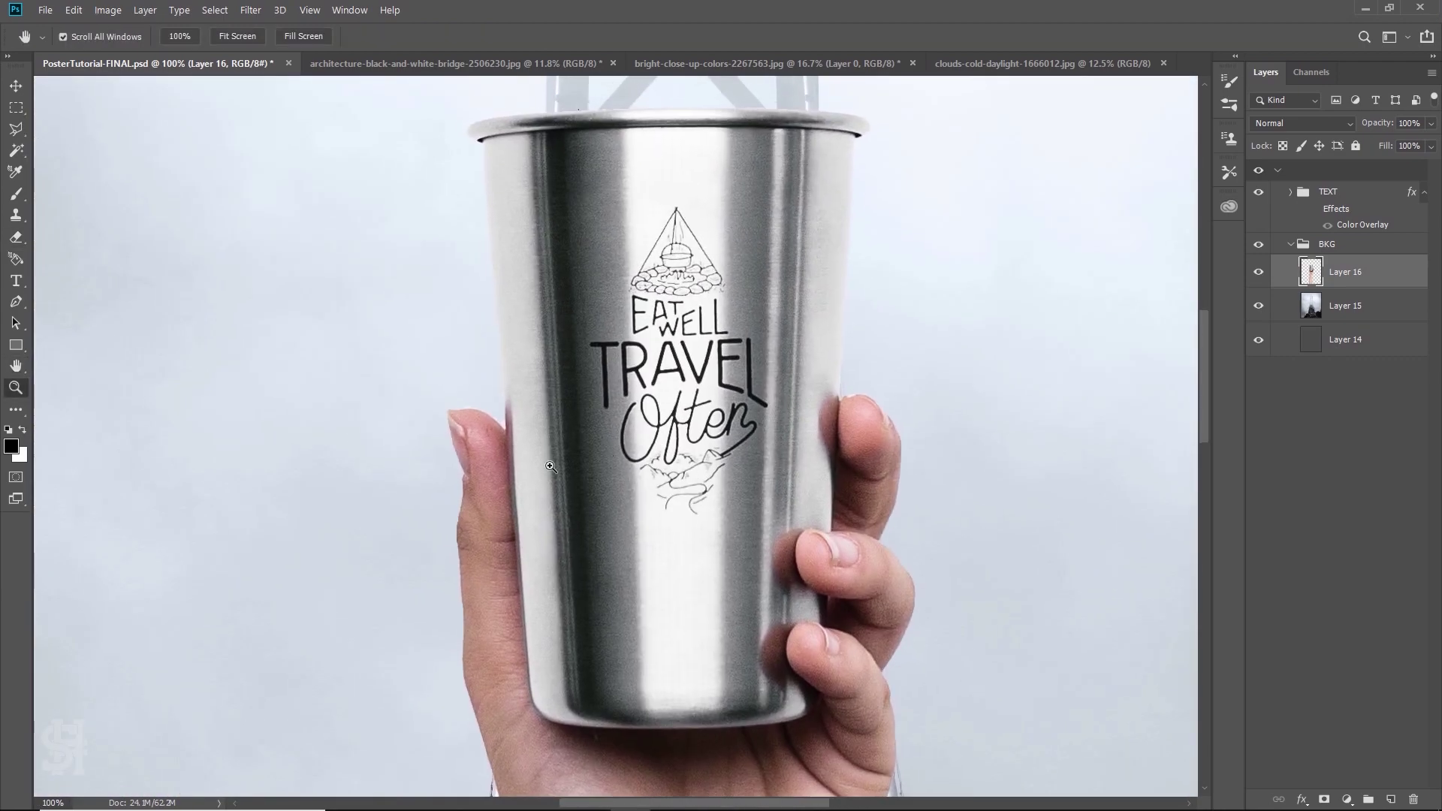
Erase the fine white fringe between the left fingertip and the cup's left edge with a 3 px eraser
drag(455, 398, 475, 343)
key(h)
key(e)
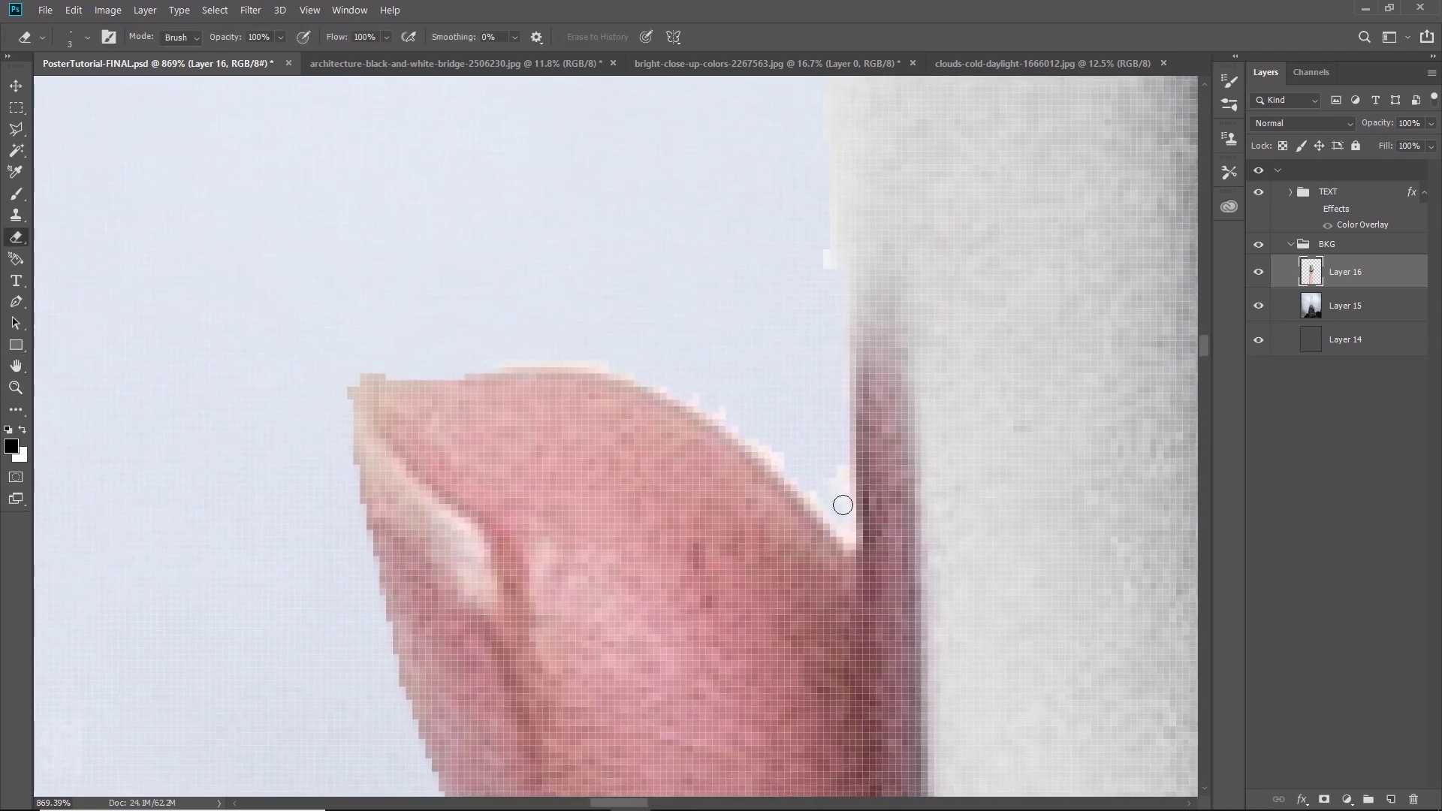
drag(843, 505, 837, 438)
drag(849, 267, 802, 535)
key(z)
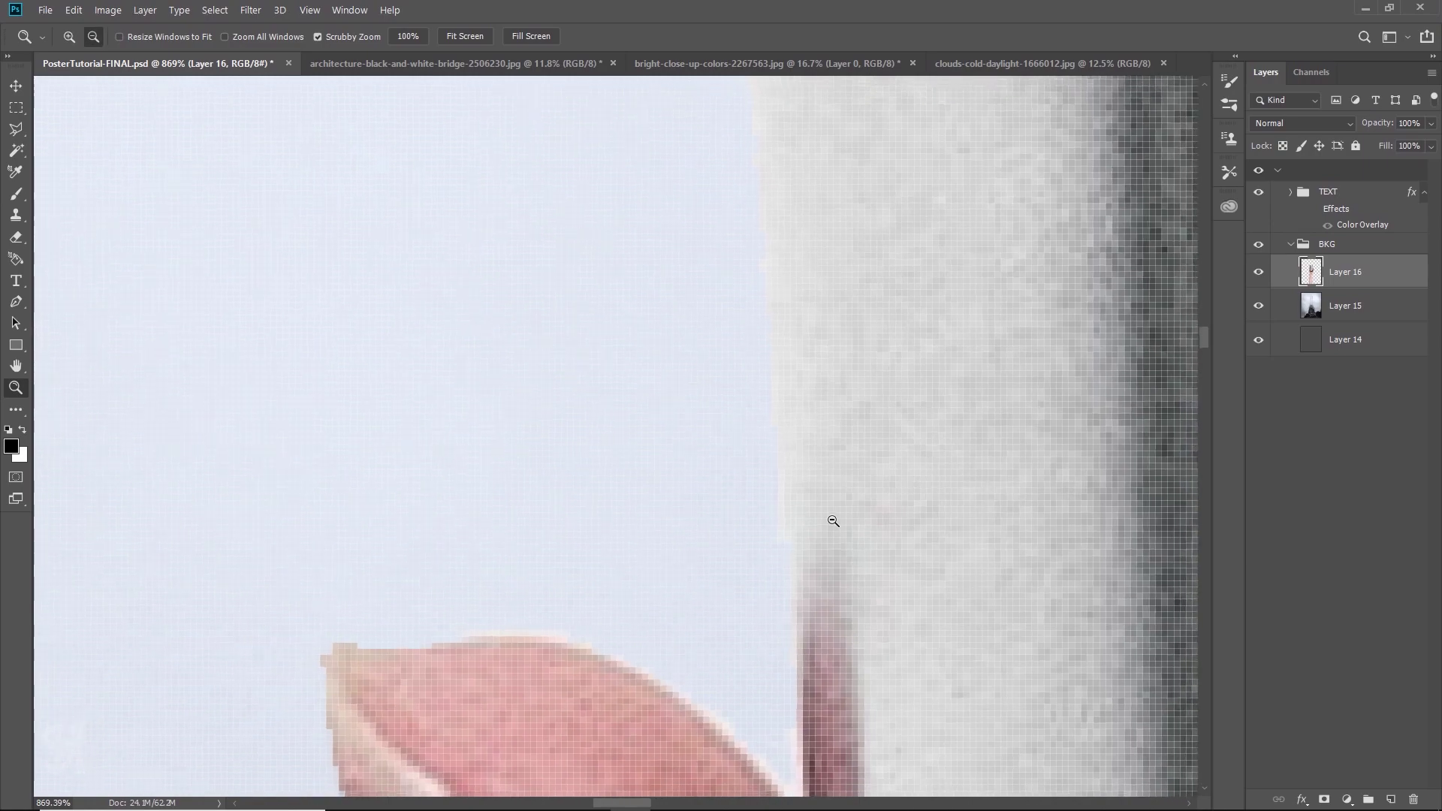
Move the hand and cup lower and erase the stray white strip beside the forearm with a 72 px eraser
alt+click(927, 593)
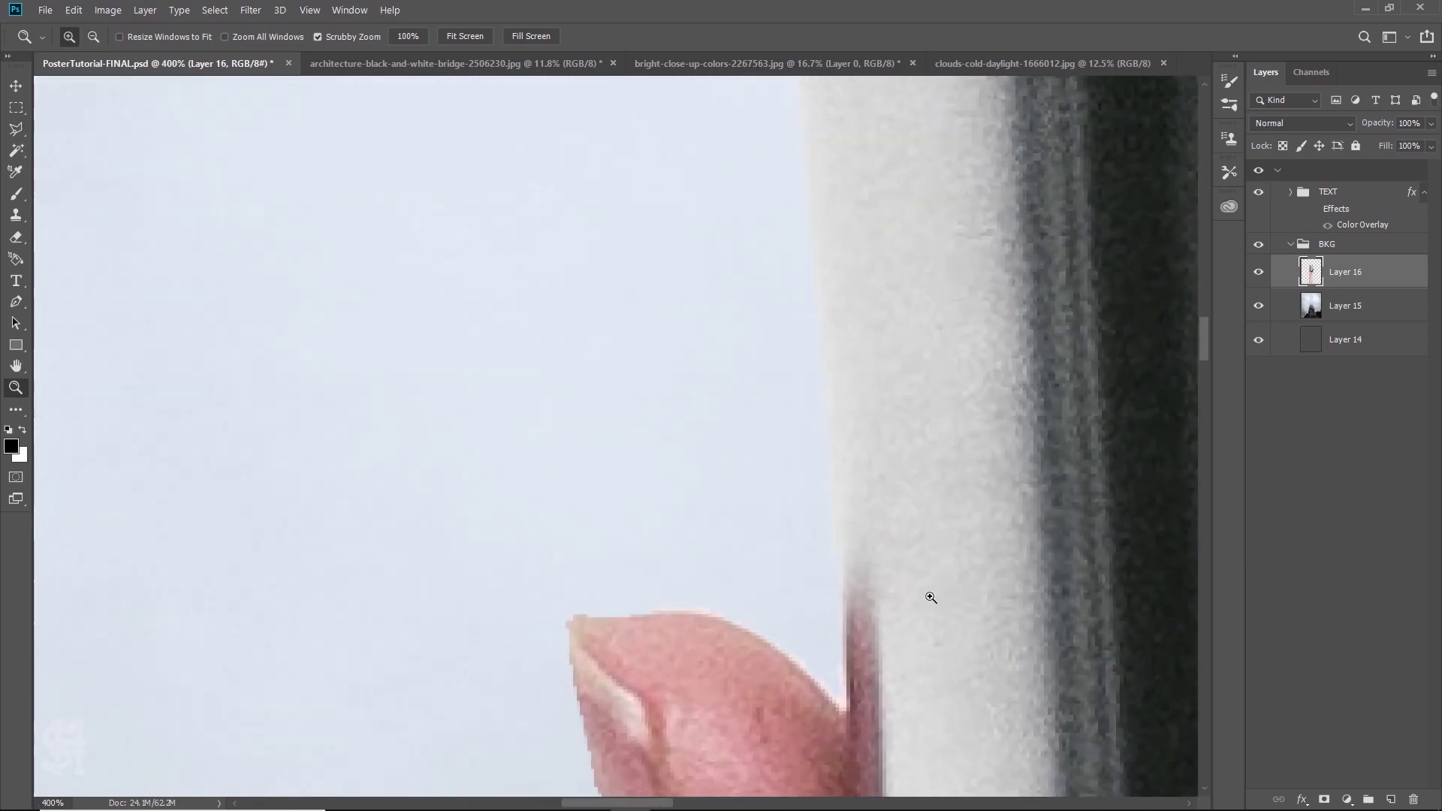
key(ctrl+0)
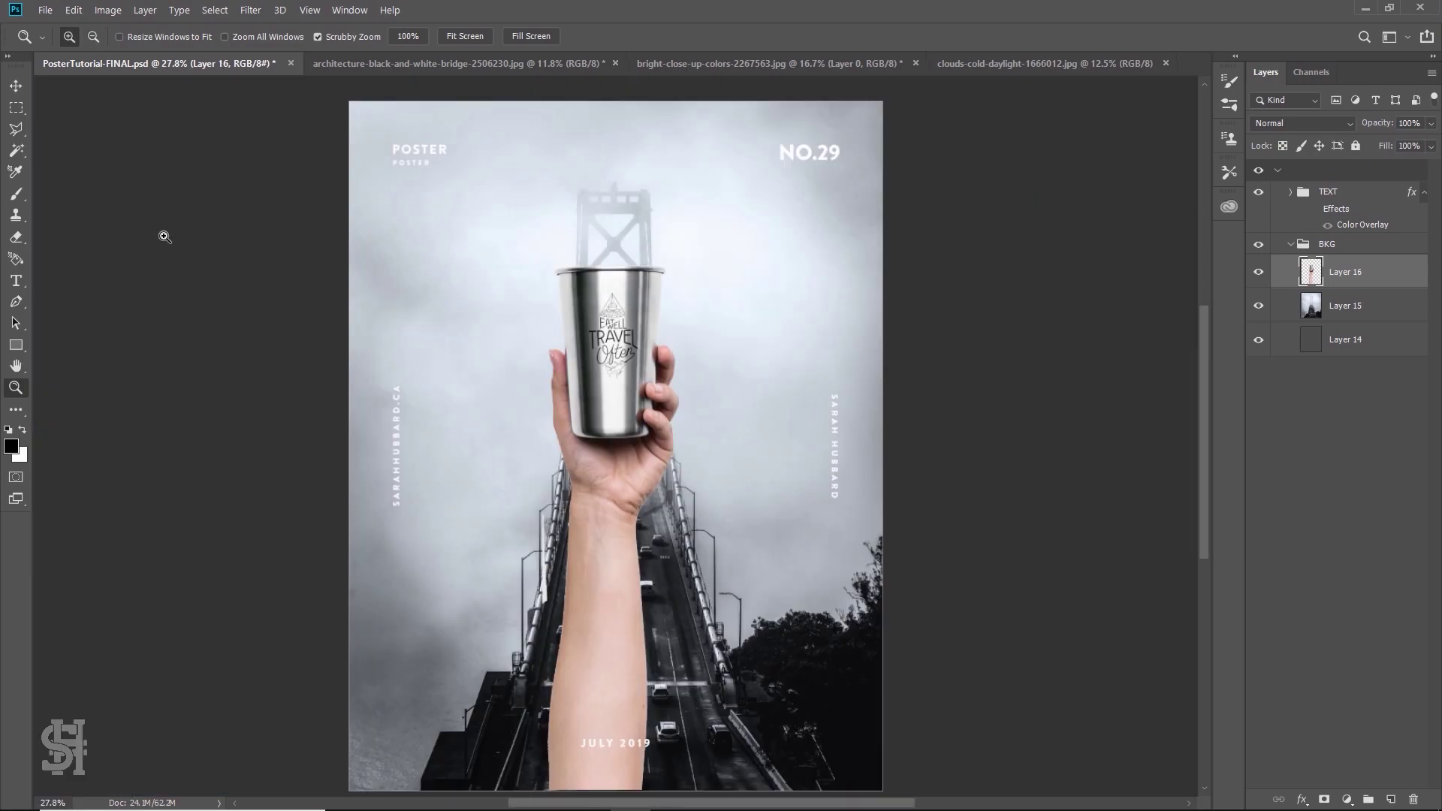
key(v)
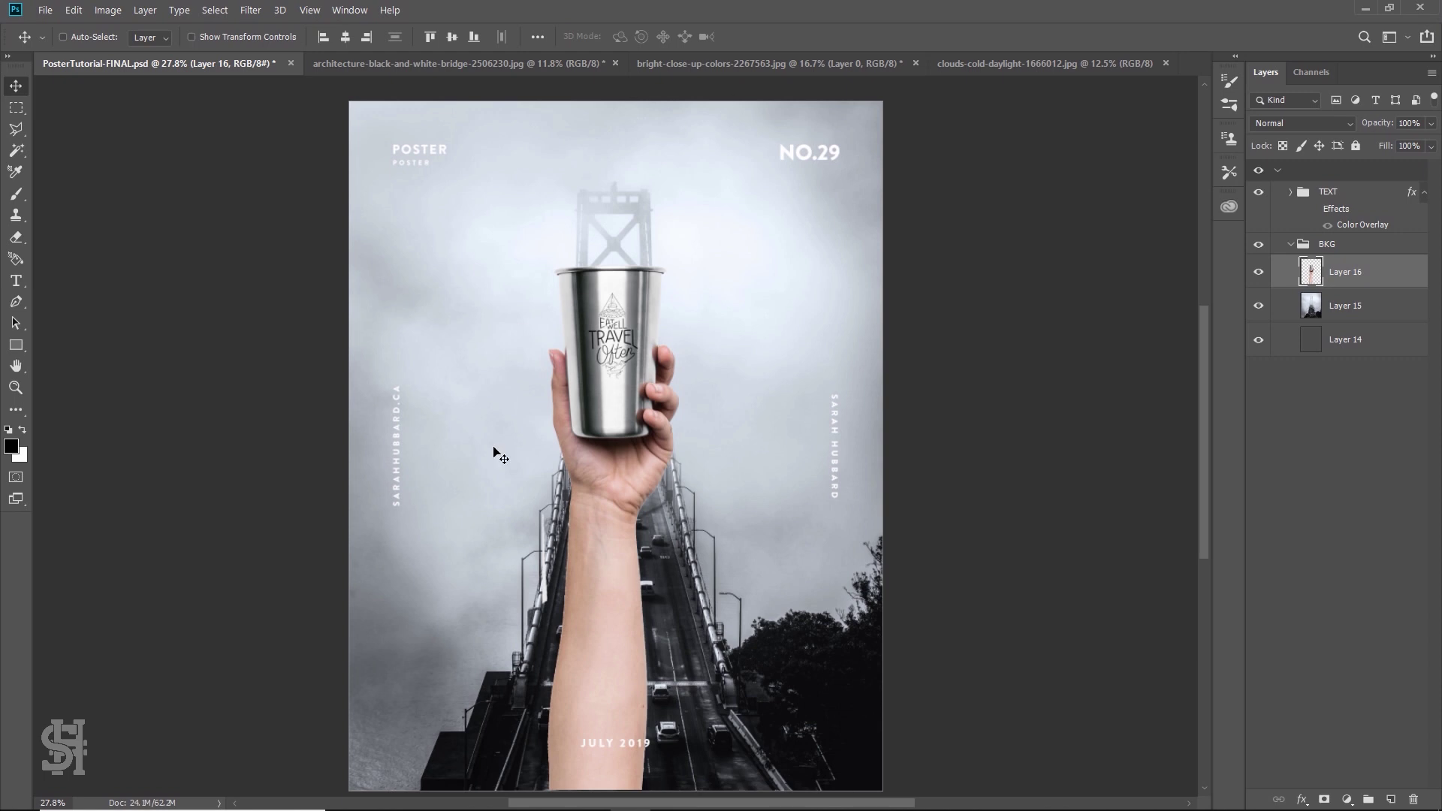
mouse_move(653, 464)
mouse_down()
mouse_move(634, 411)
mouse_move(604, 576)
mouse_move(618, 378)
mouse_up()
key(e)
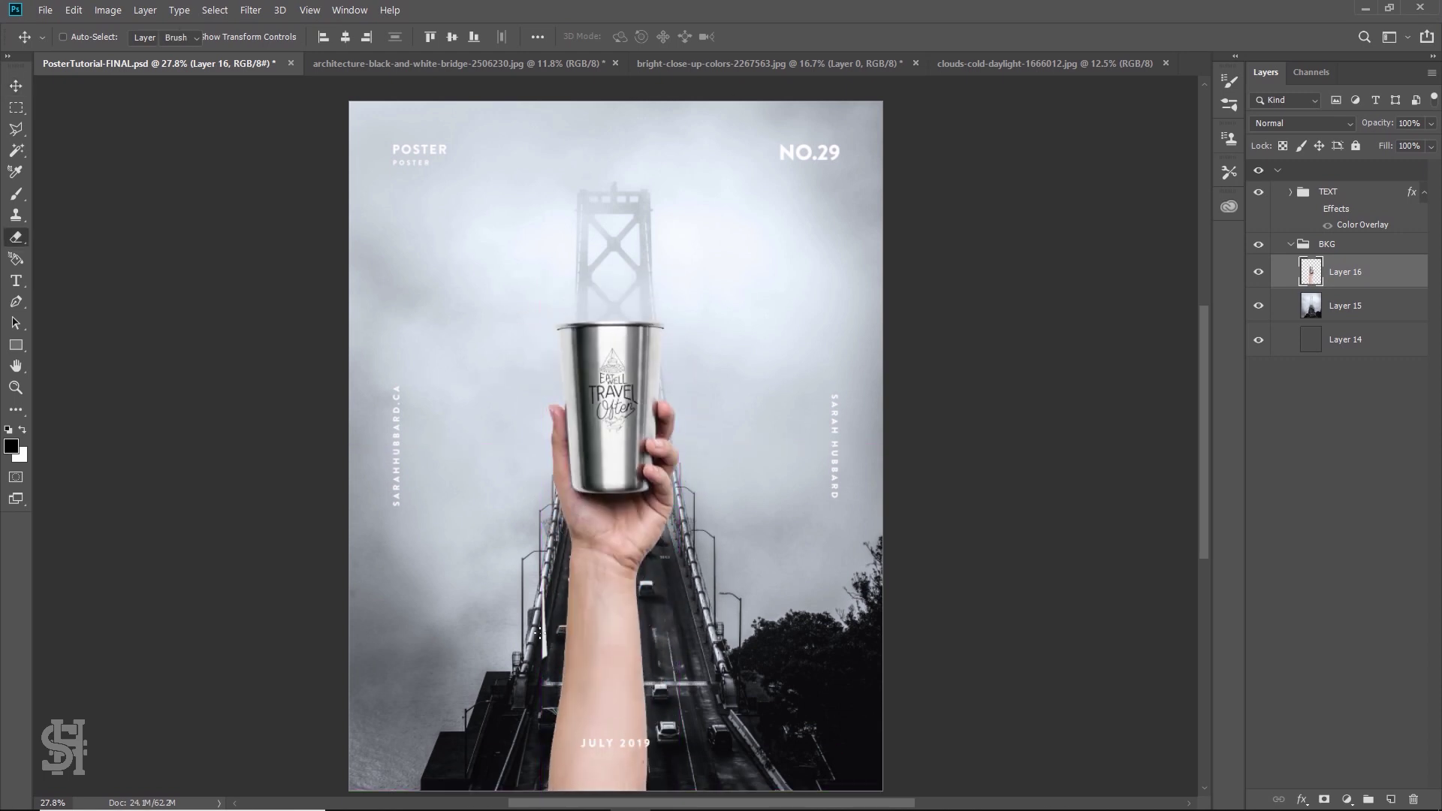
click(87, 36)
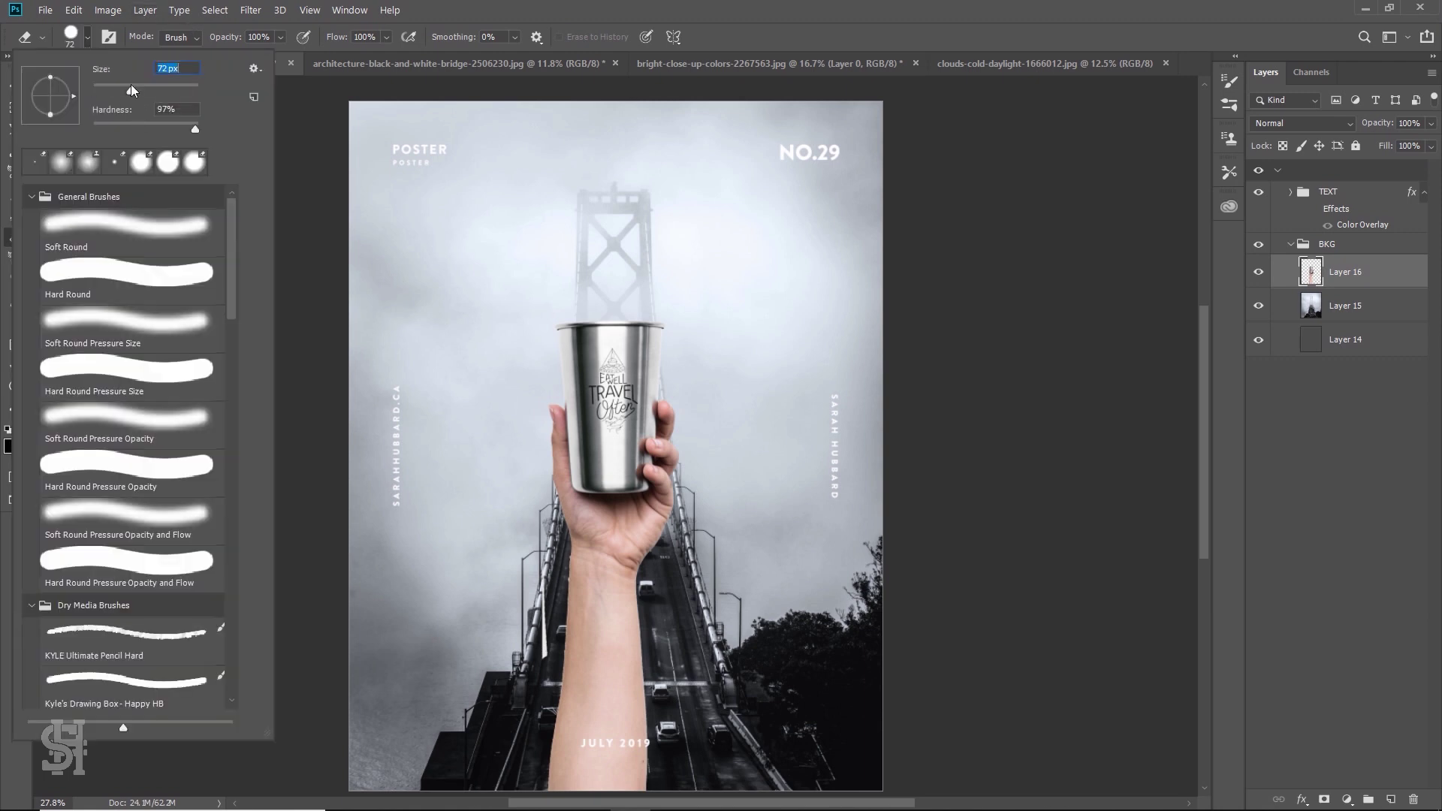
click(548, 663)
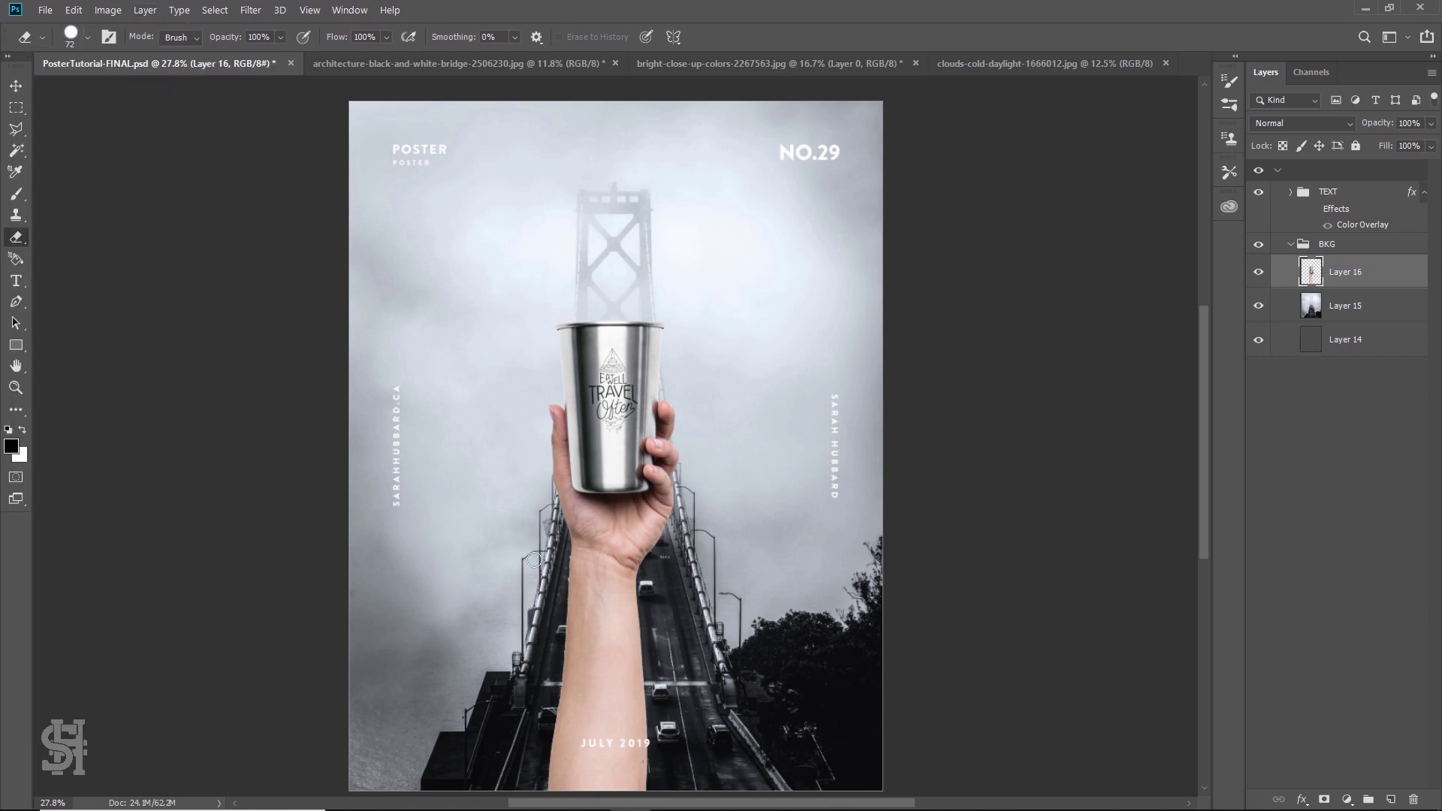
Reposition the hand and cup over the lower part of the bridge, using the guides to centre it on the poster
key(v)
drag(575, 643, 589, 567)
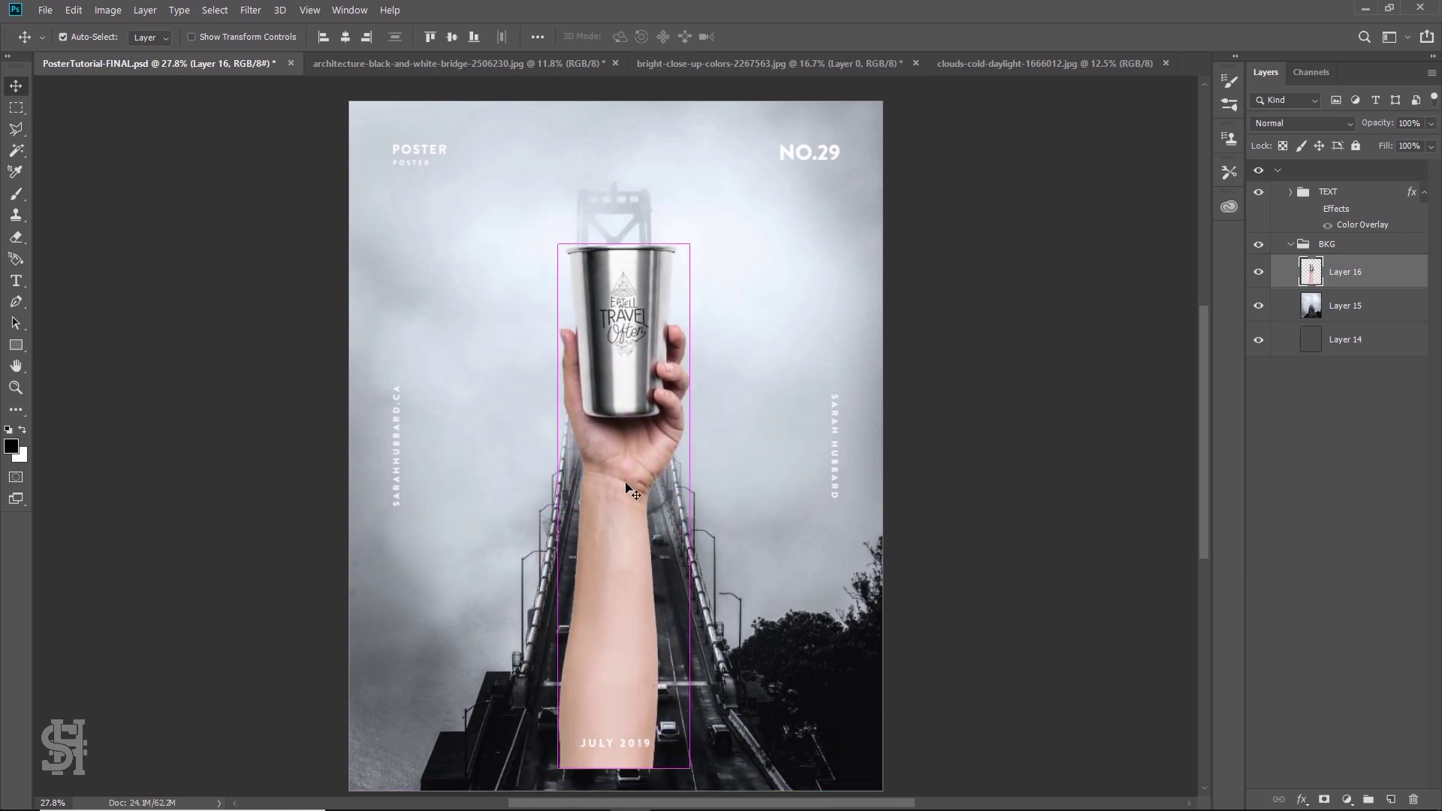
key(ctrl+semicolon)
drag(616, 352, 648, 559)
key(ctrl+semicolon)
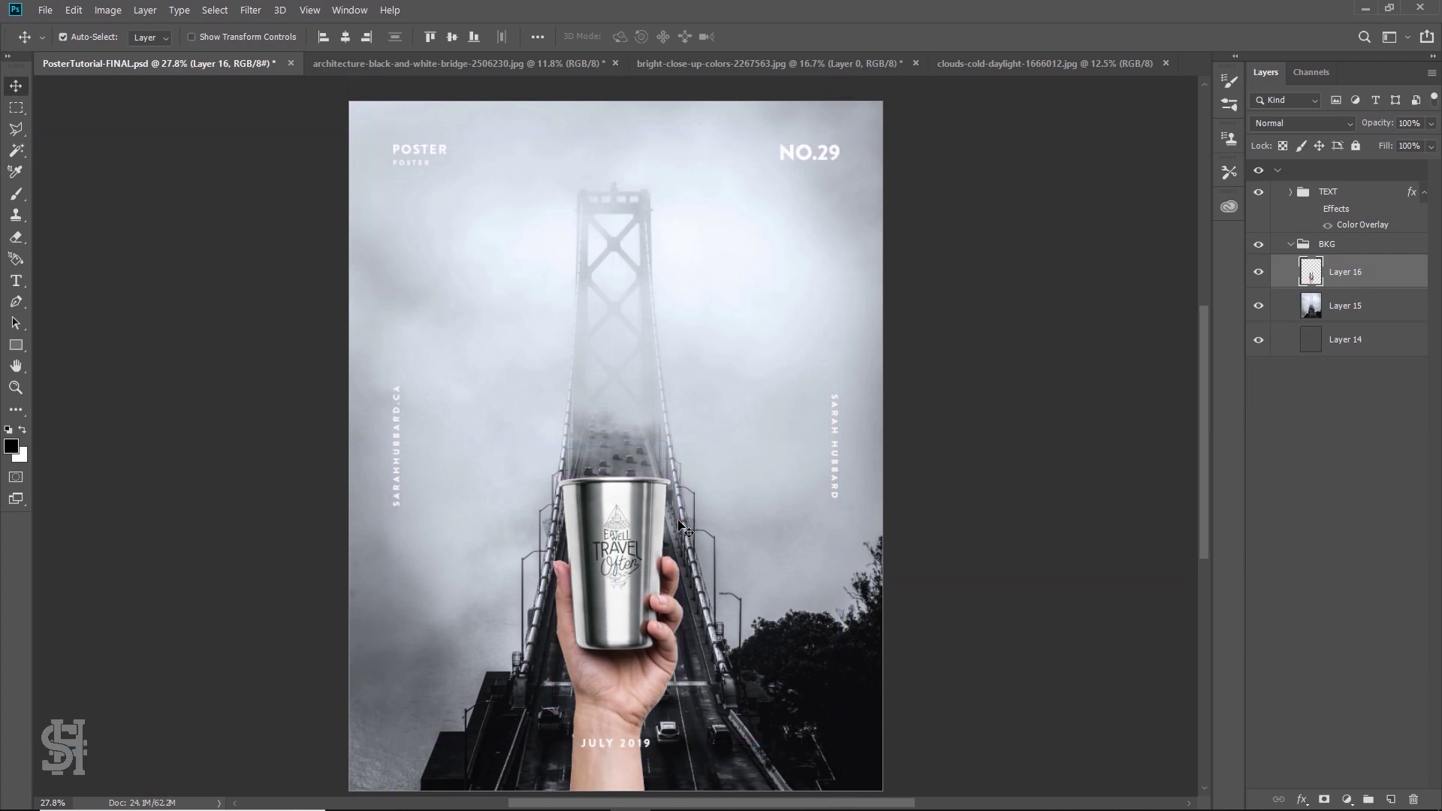
Flip the bridge background on Layer 15 vertically
click(1339, 314)
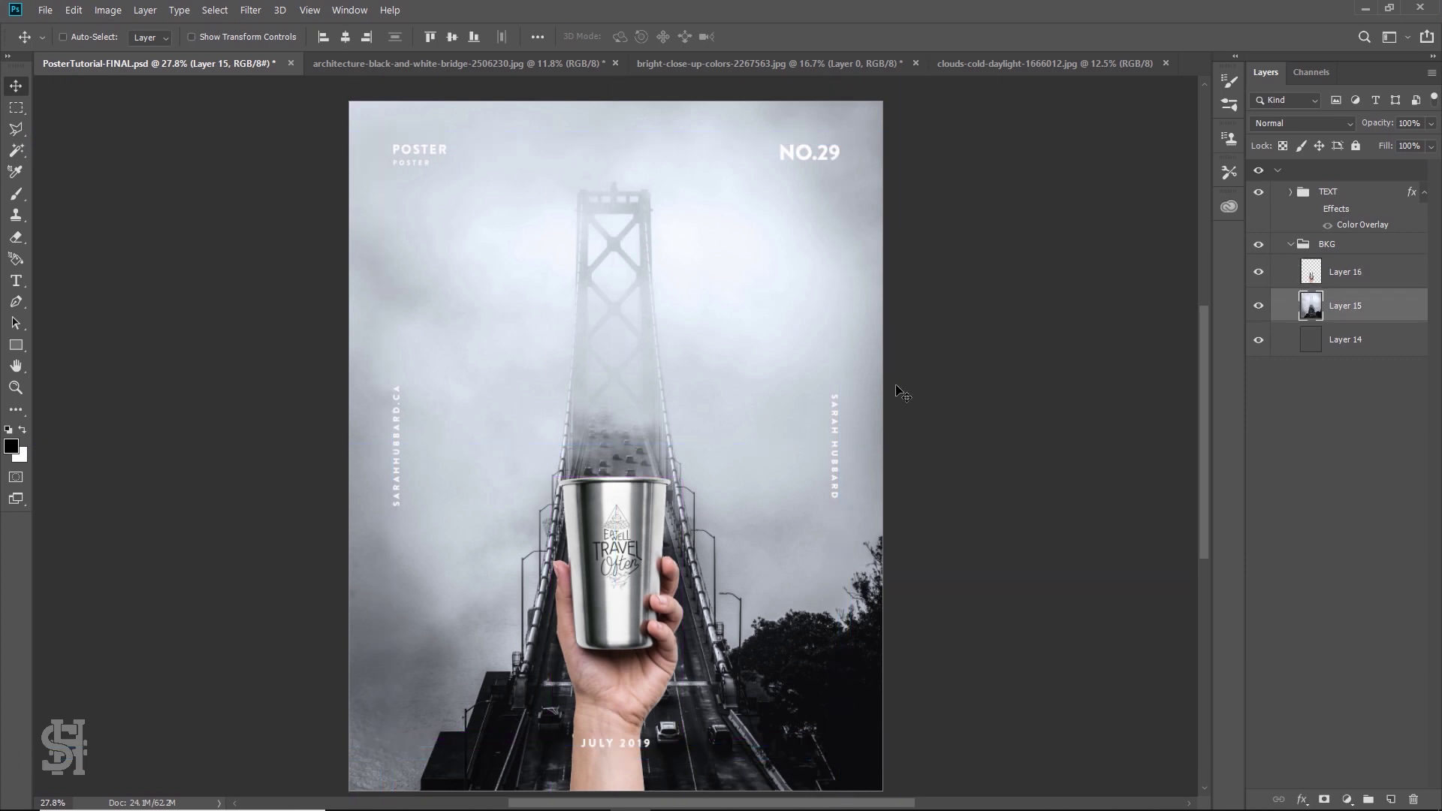
click(75, 10)
mouse_move(187, 378)
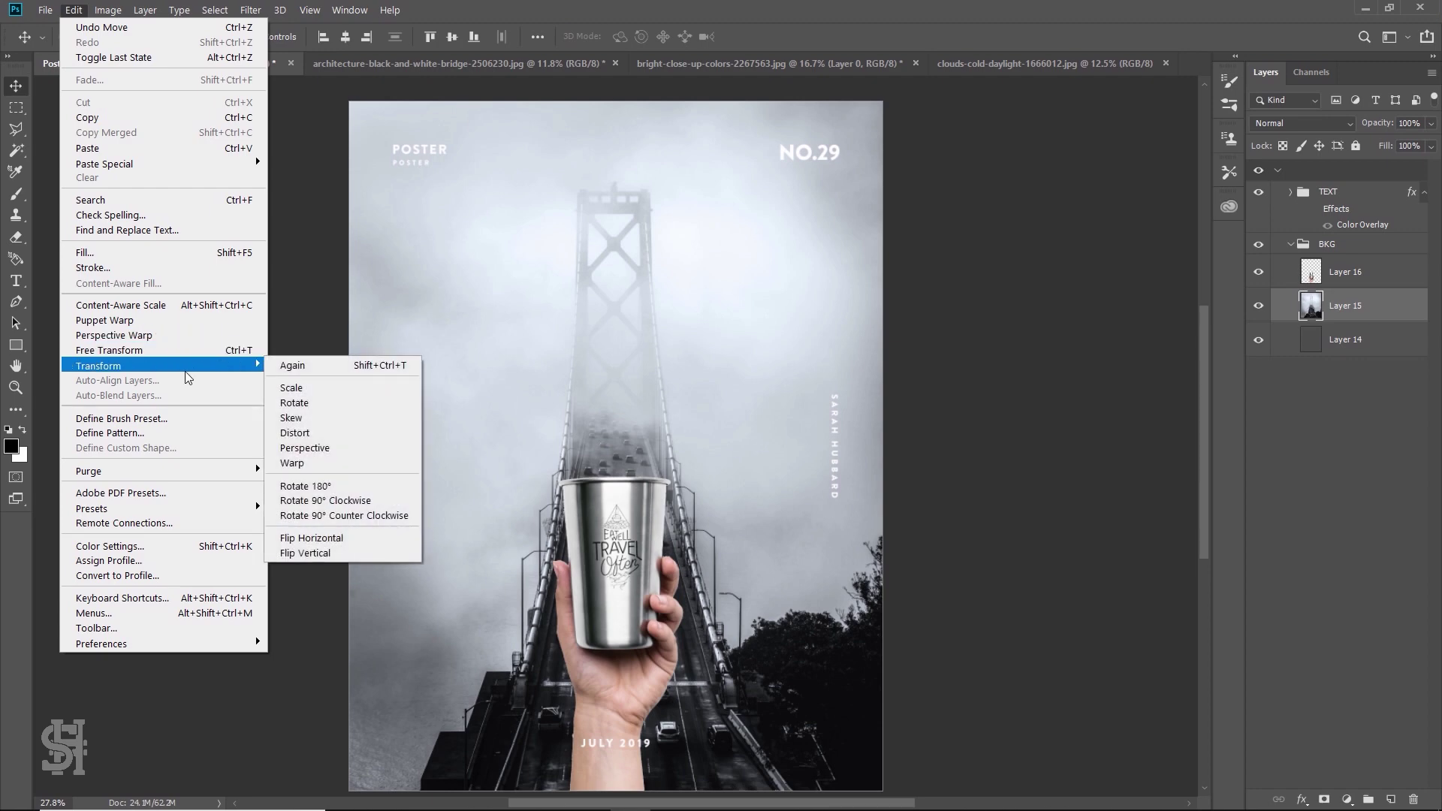
click(308, 553)
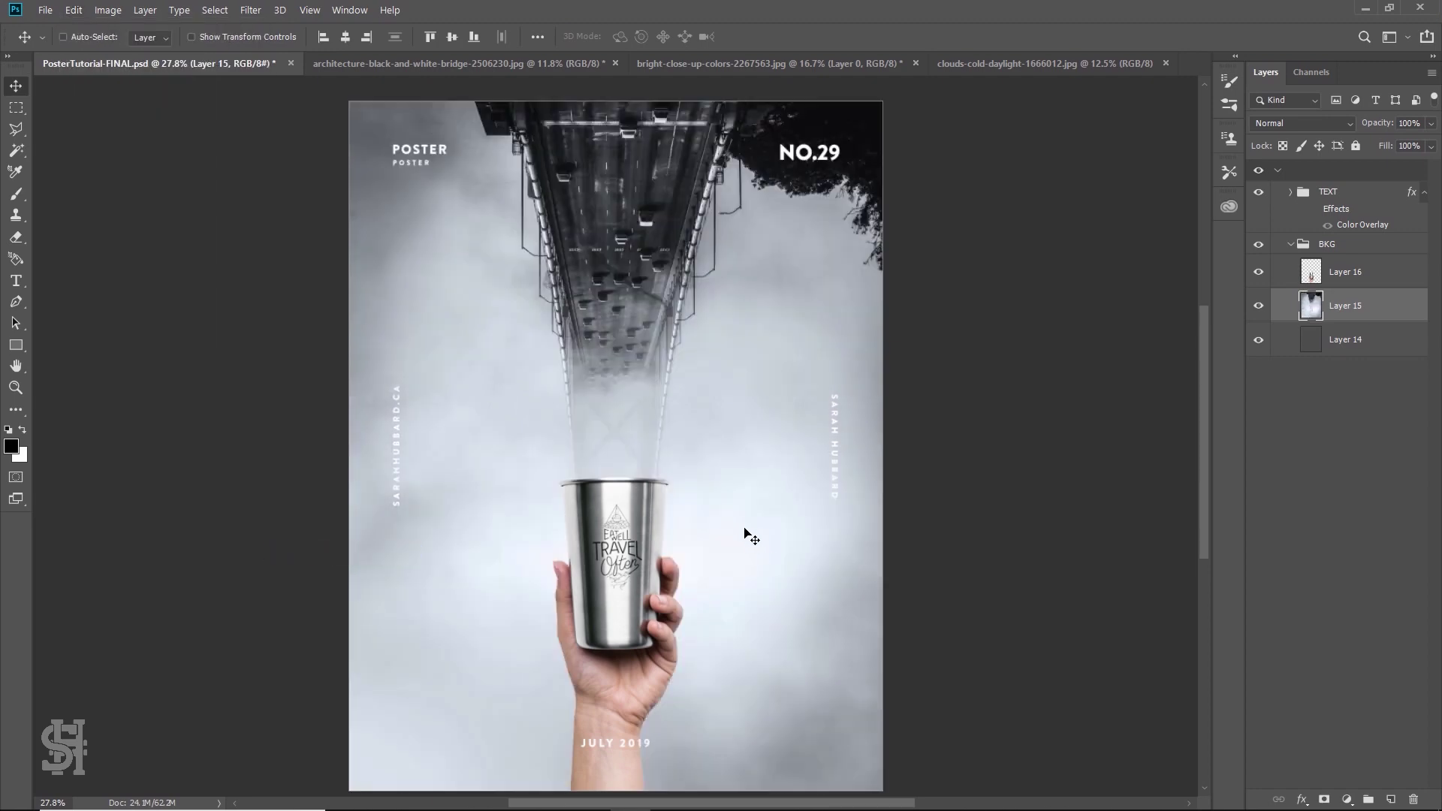
Move the flipped bridge down and the hand with the cup slightly up so the roadway runs into the rim
drag(744, 528, 726, 405)
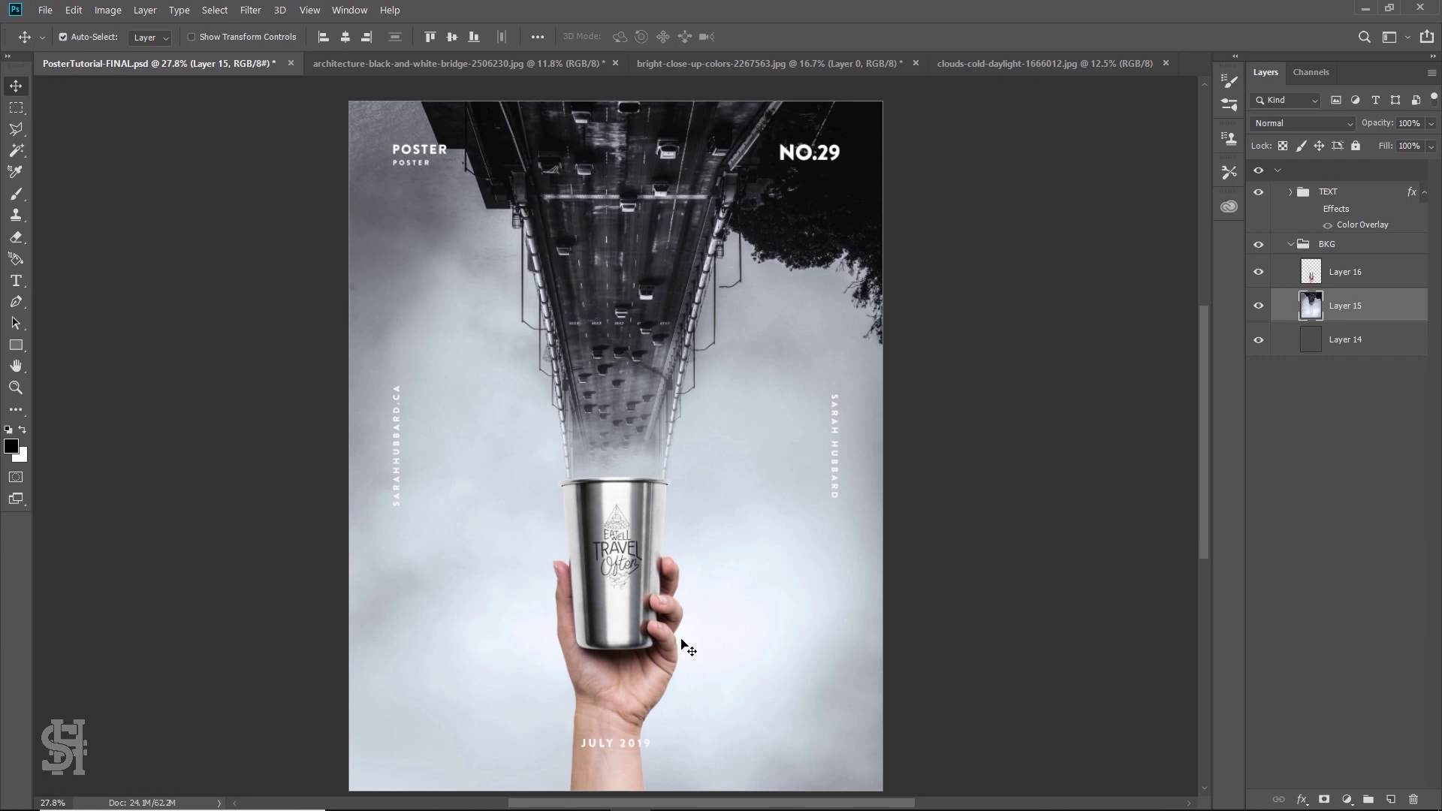
mouse_move(623, 556)
mouse_down()
mouse_move(623, 585)
mouse_move(627, 536)
mouse_up()
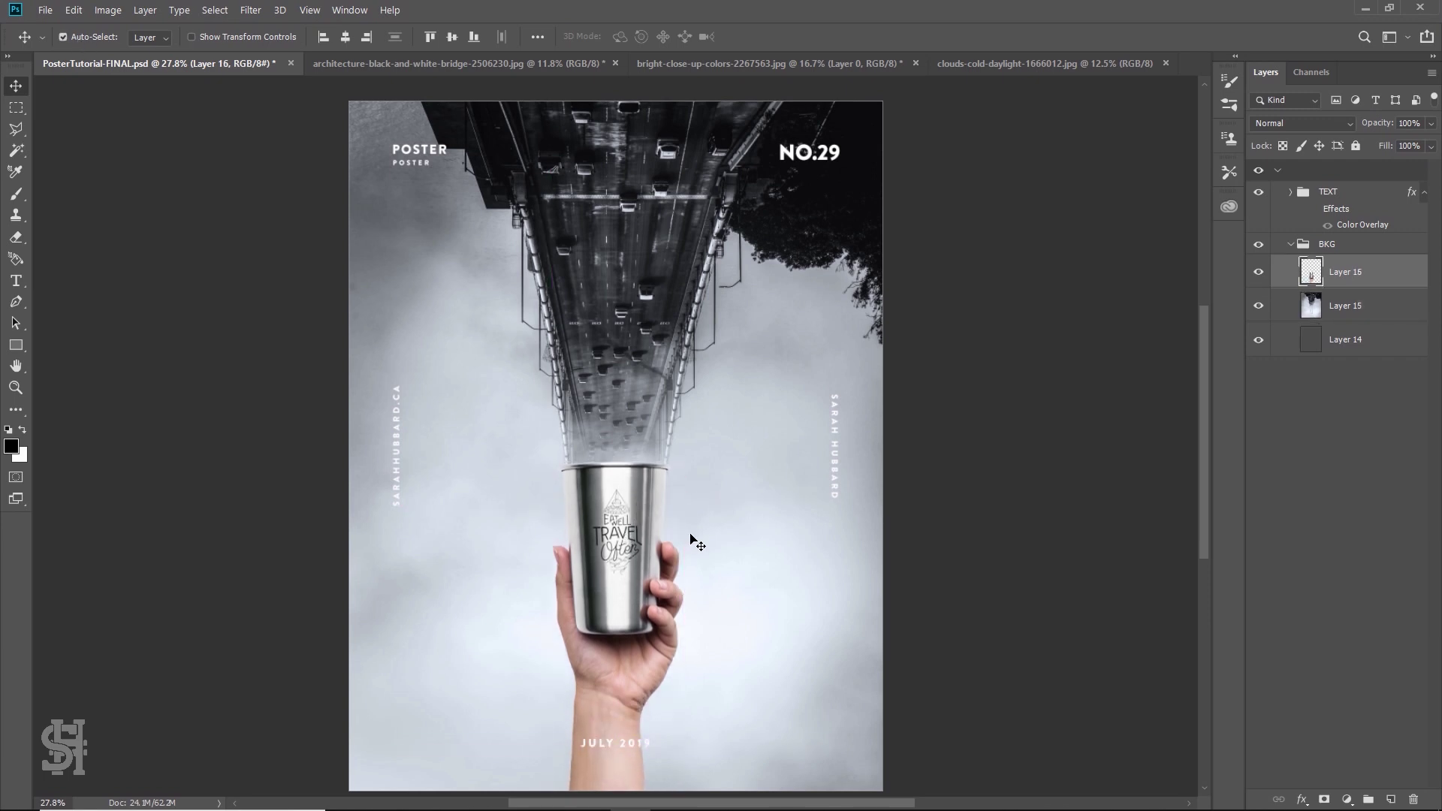
drag(642, 382, 650, 345)
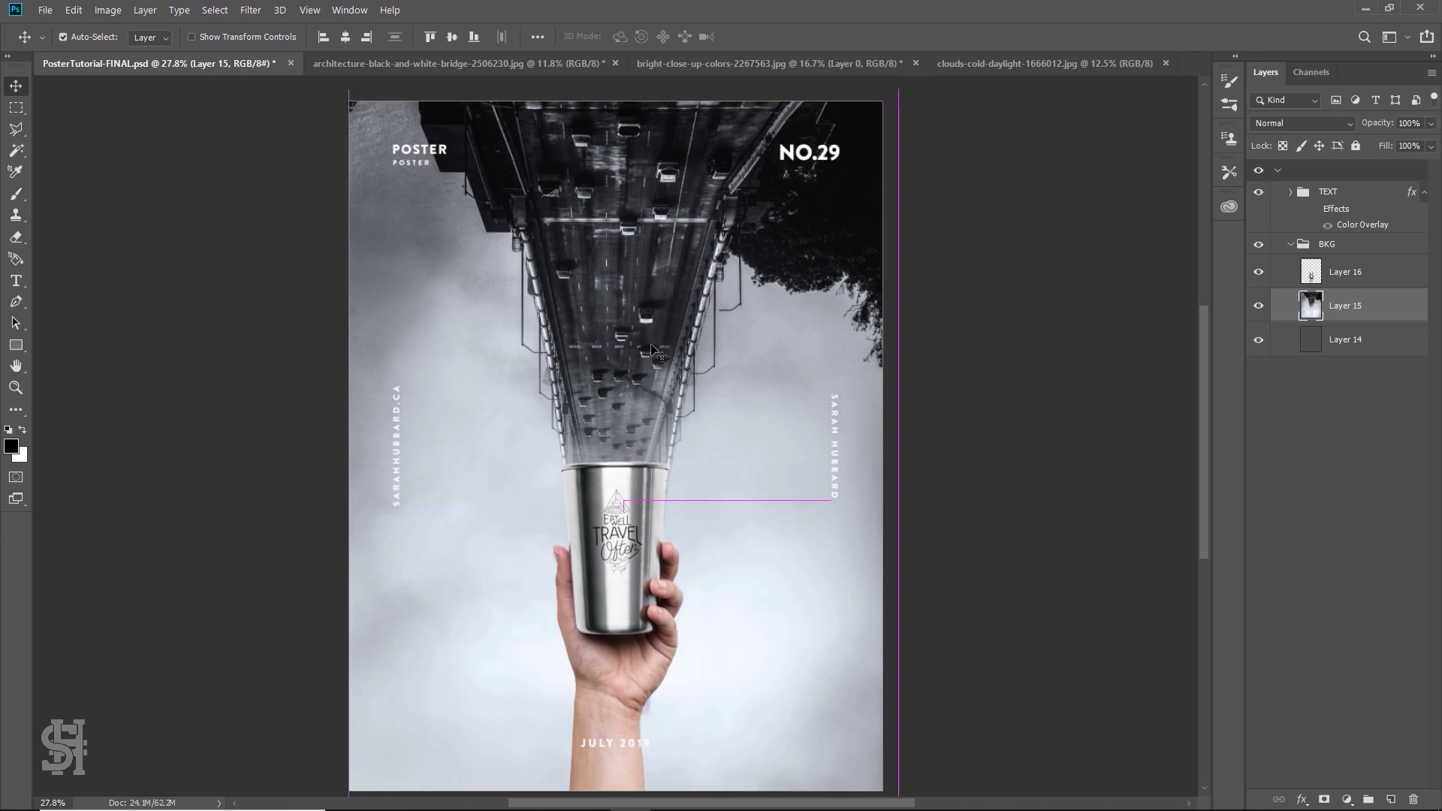
drag(640, 418, 642, 421)
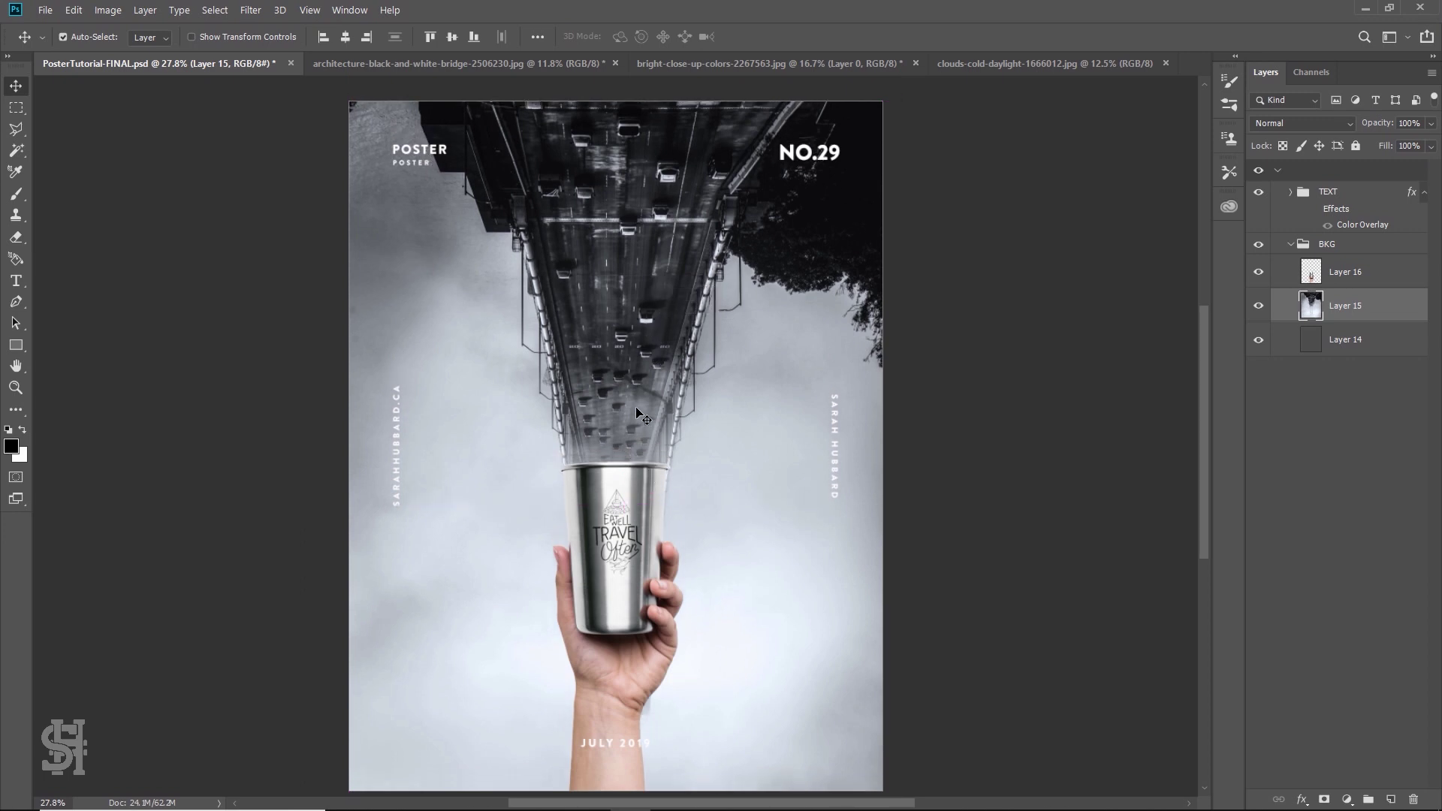
Scale the hand and cup layer to 105.40% and lower it to the foggy end of the bridge
key(z)
key(ctrl+minus)
scroll(390, 294, up, 1)
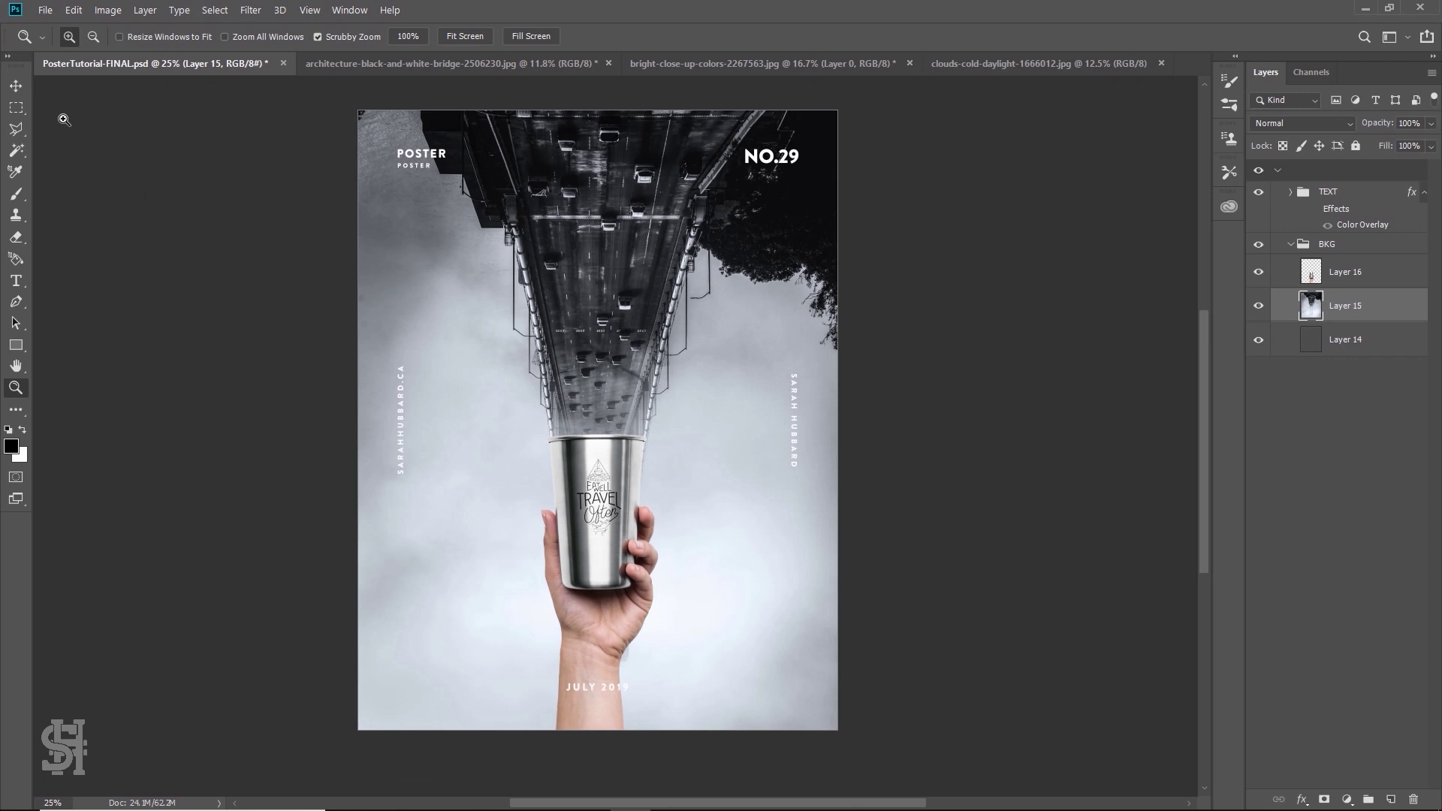
key(v)
scroll(593, 526, up, 2)
drag(597, 539, 597, 560)
key(ctrl+t)
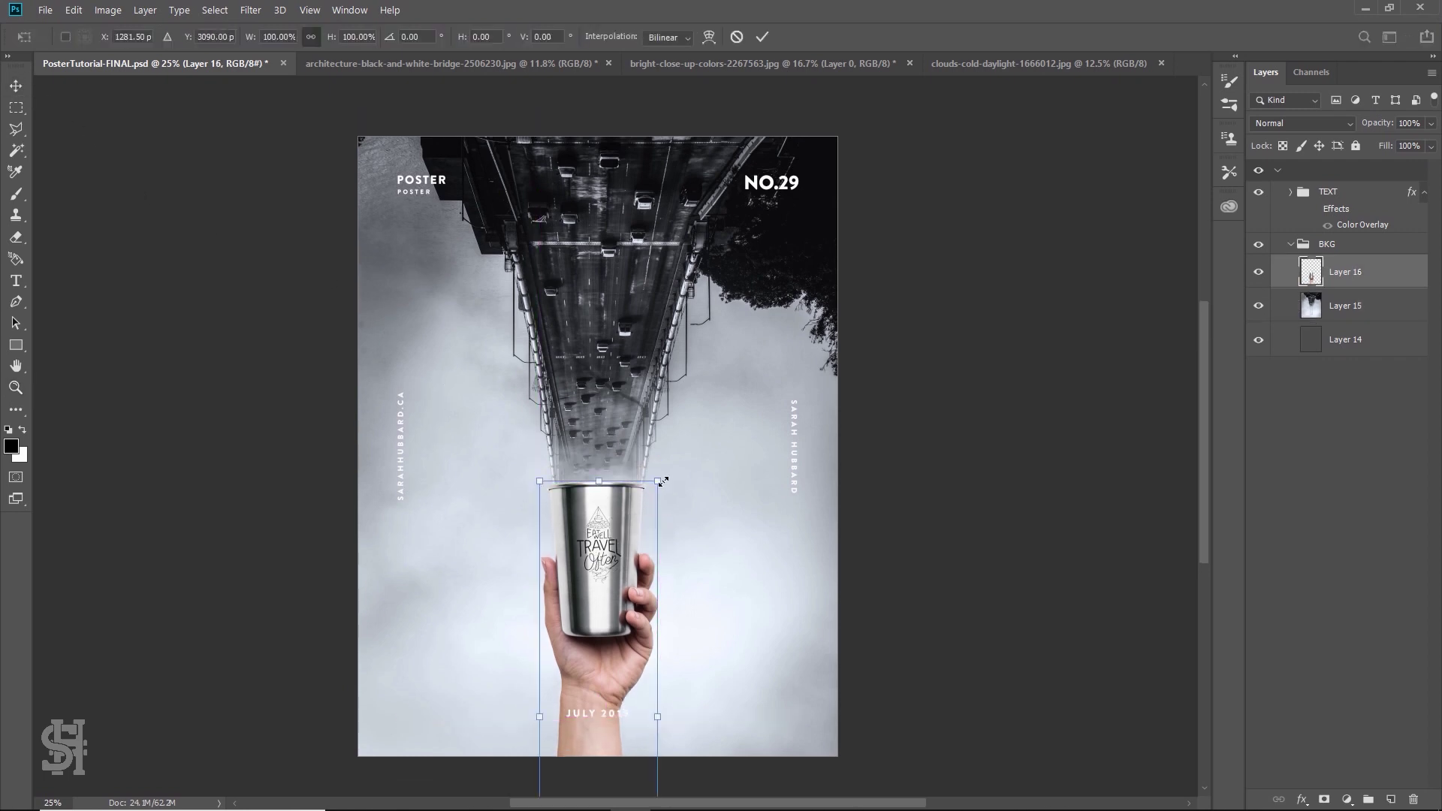
drag(663, 481, 666, 468)
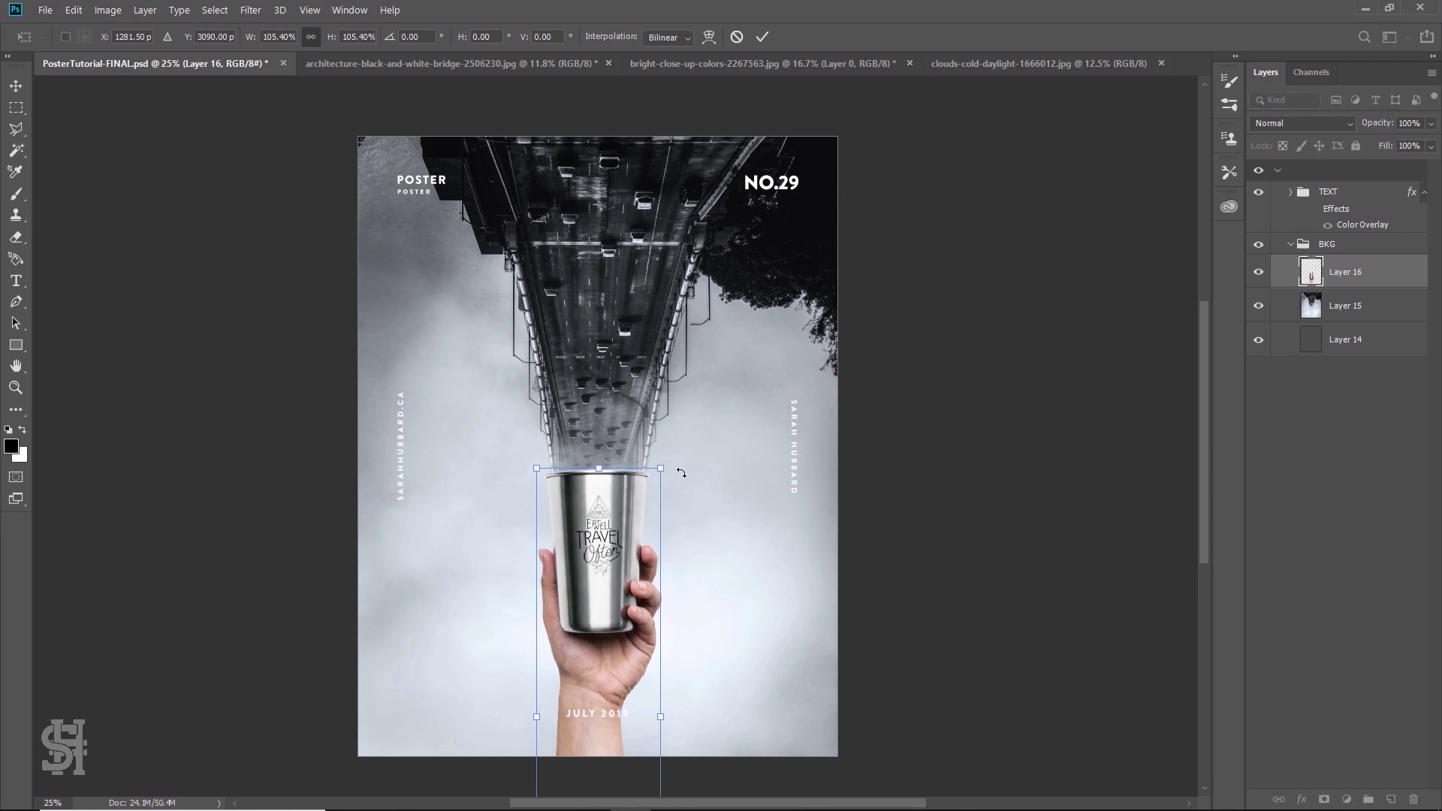
key(Return)
drag(629, 541, 629, 573)
Scale the bridge on Layer 15 to 93.30% and move it up to the poster's upper edge
ctrl+click(618, 391)
key(ctrl+t)
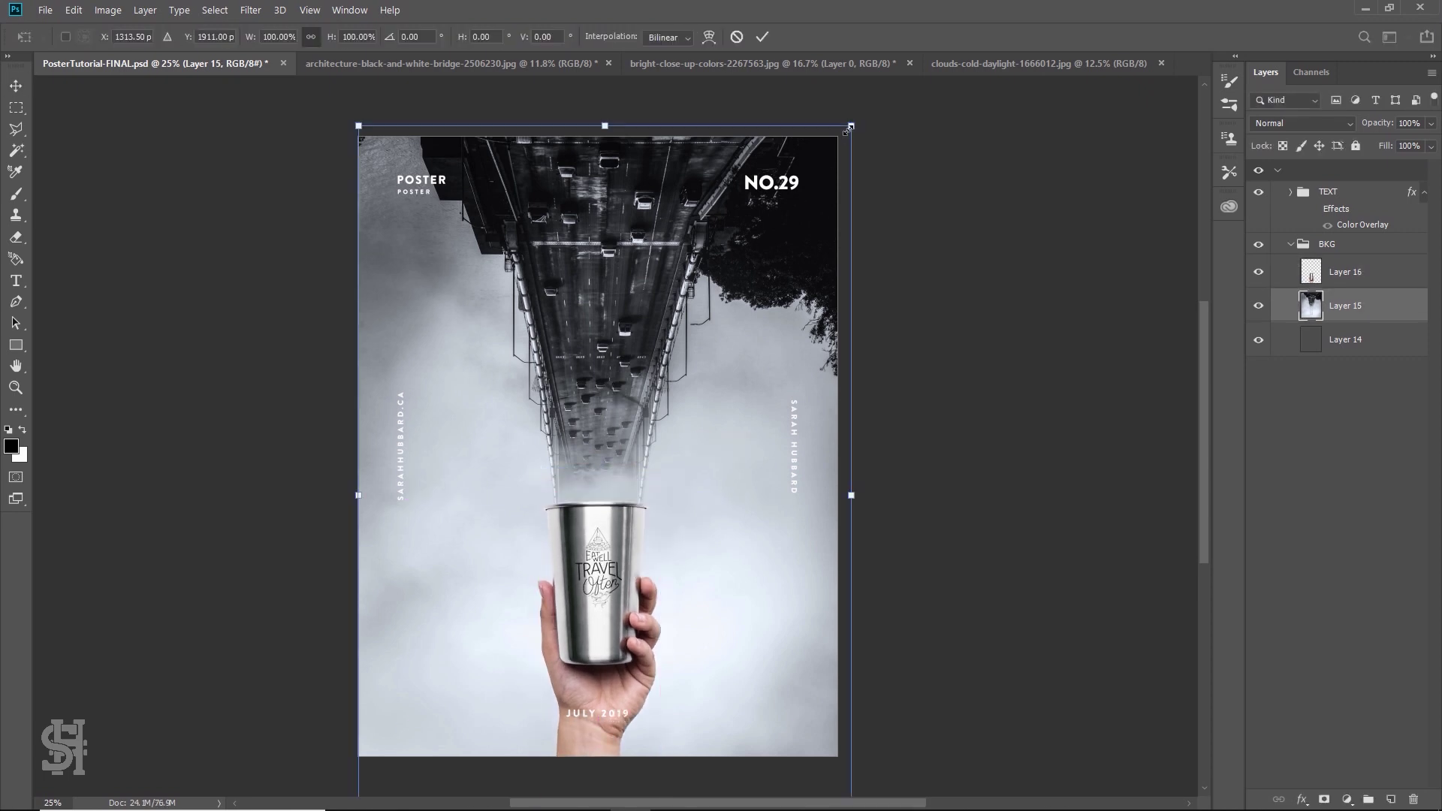
drag(848, 130, 829, 151)
drag(660, 346, 661, 331)
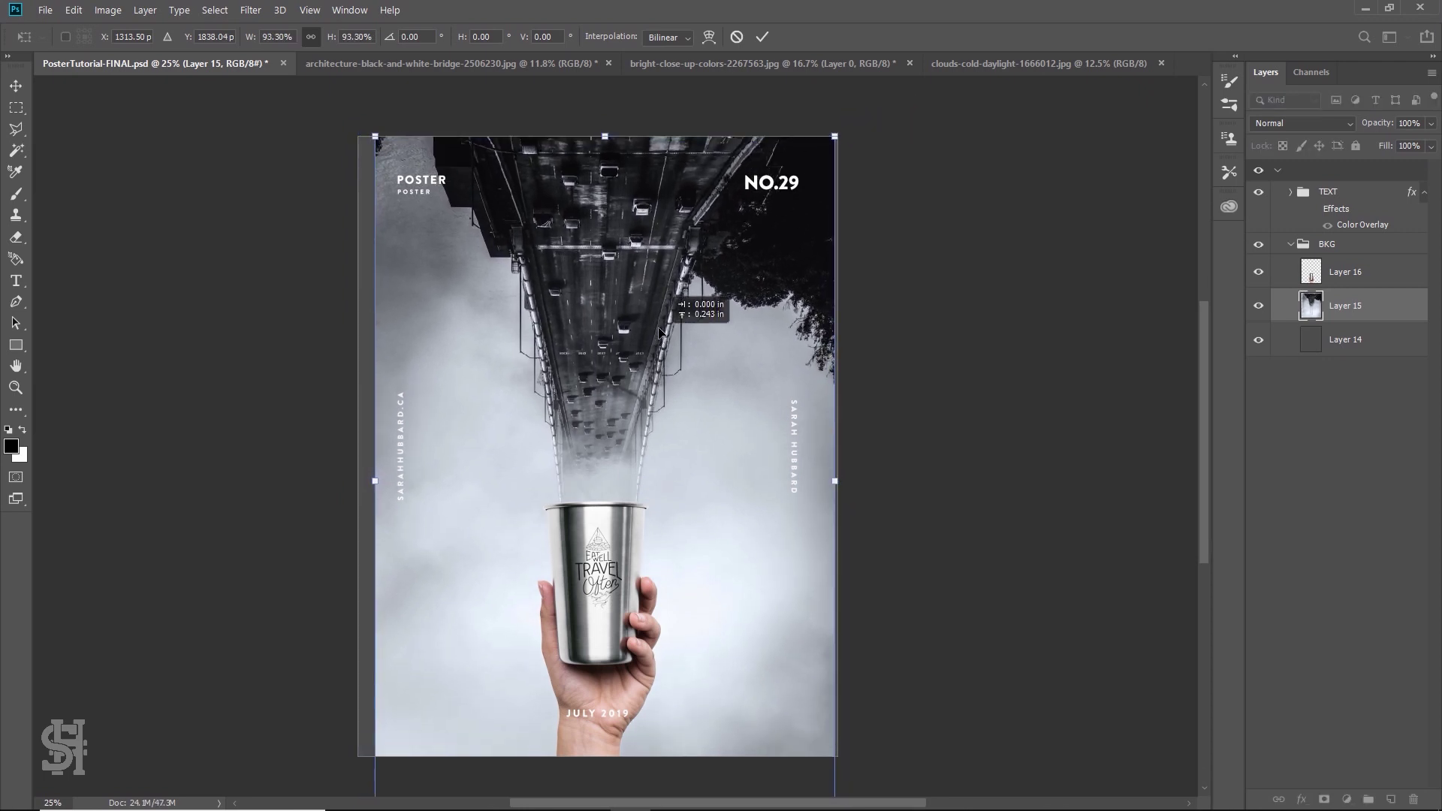
key(Return)
Fine-tune the bridge's position above the cup, checking its alignment against the centre guide
key(ctrl+semicolon)
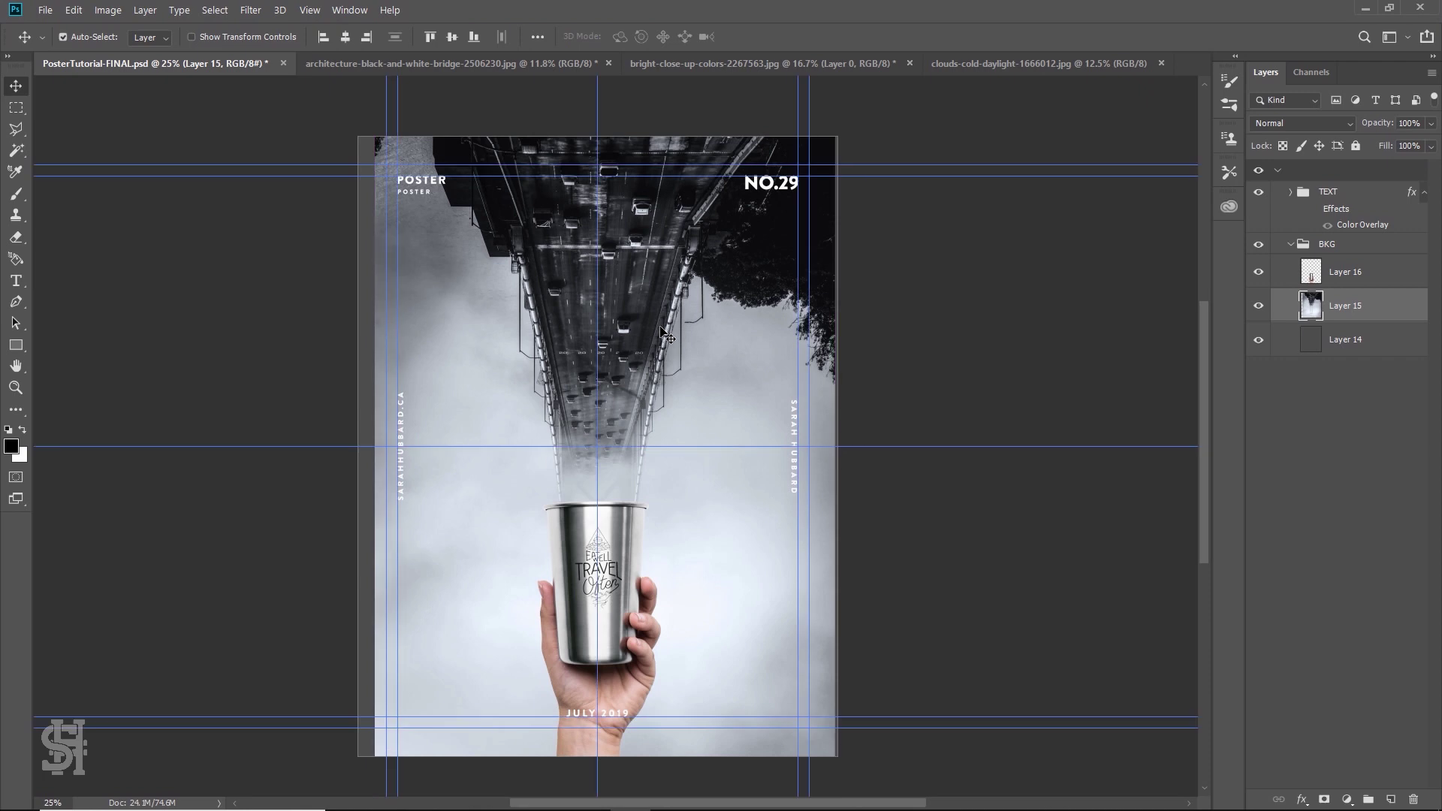
key(shift+Up)
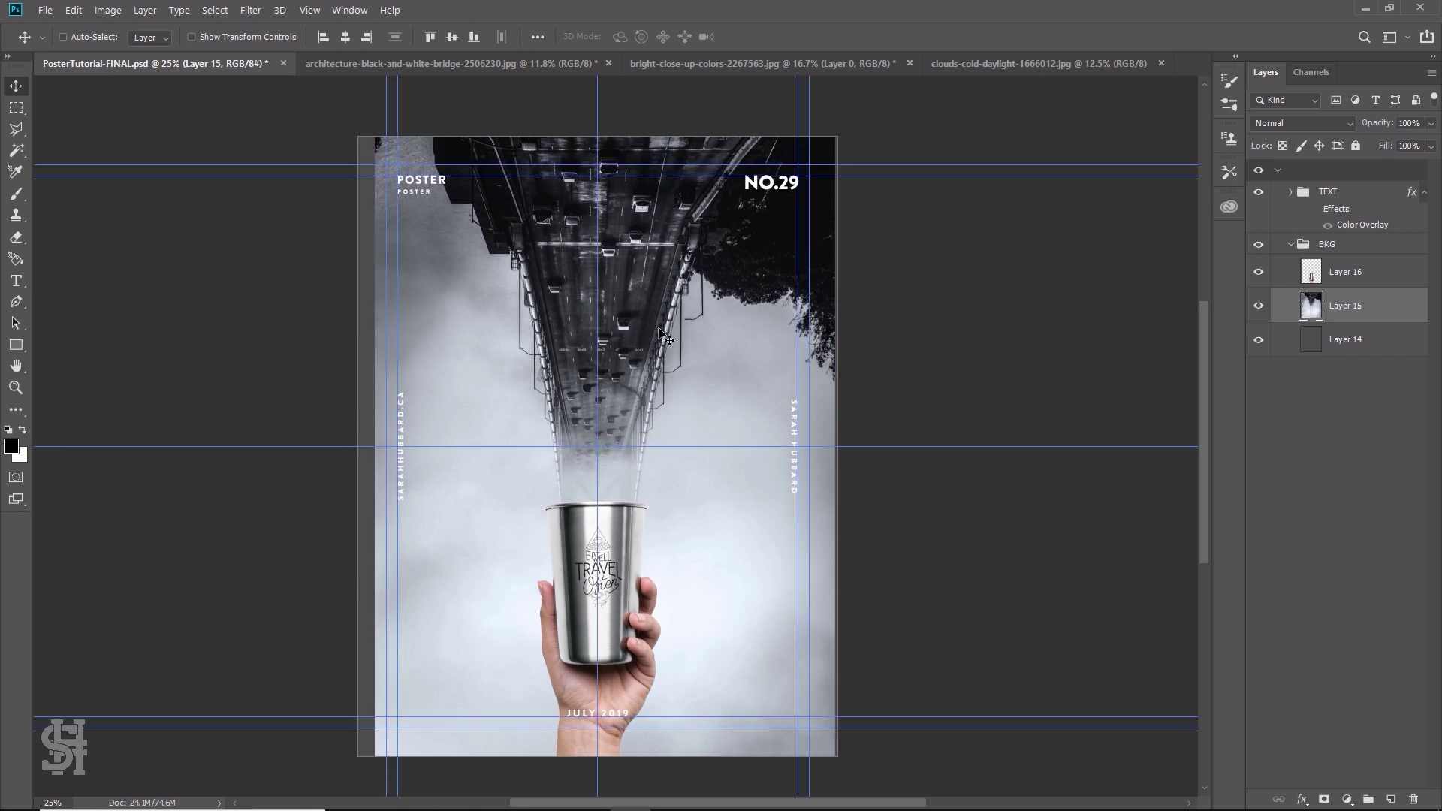
key(ctrl+semicolon)
key(shift+Down)
key(shift+Down)
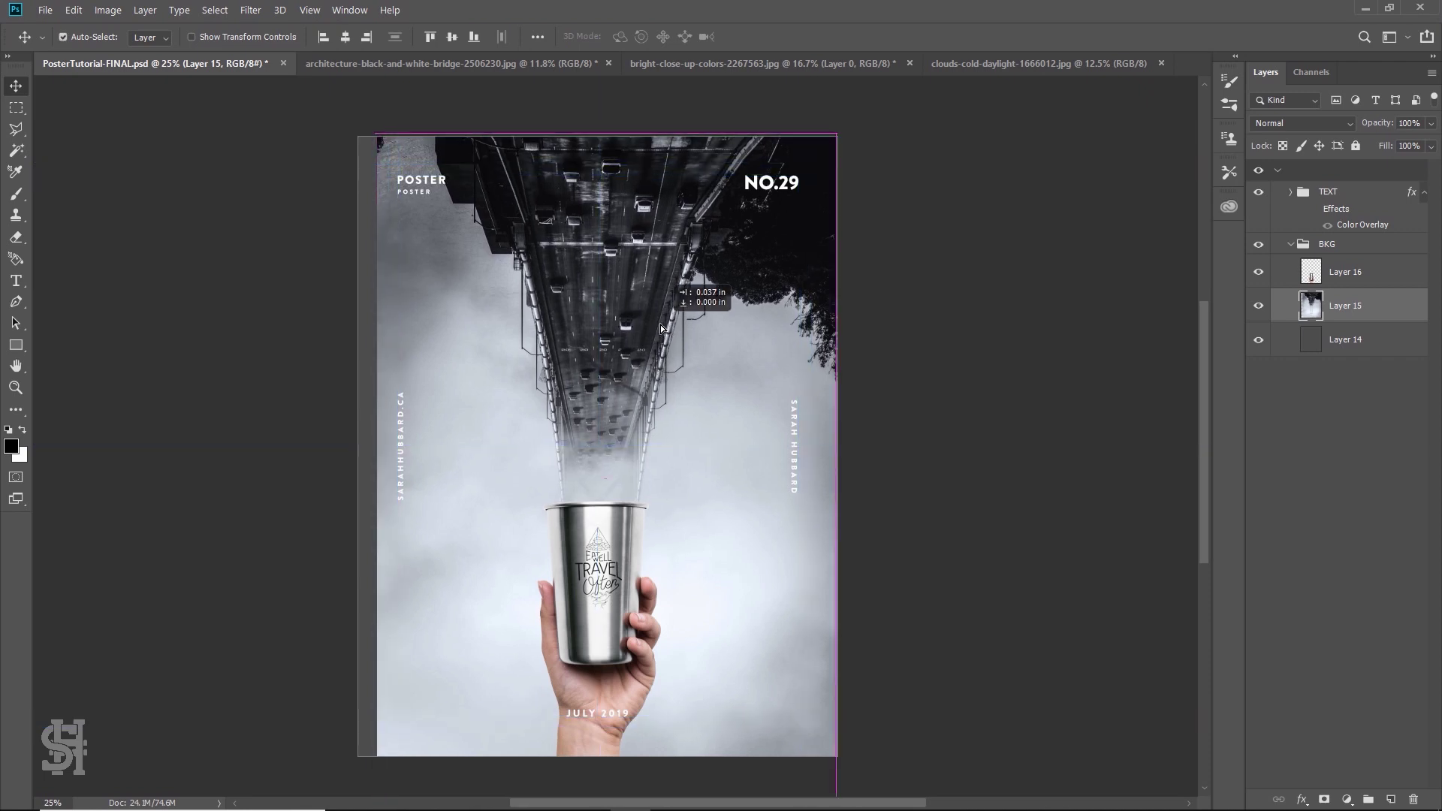
drag(659, 367, 659, 353)
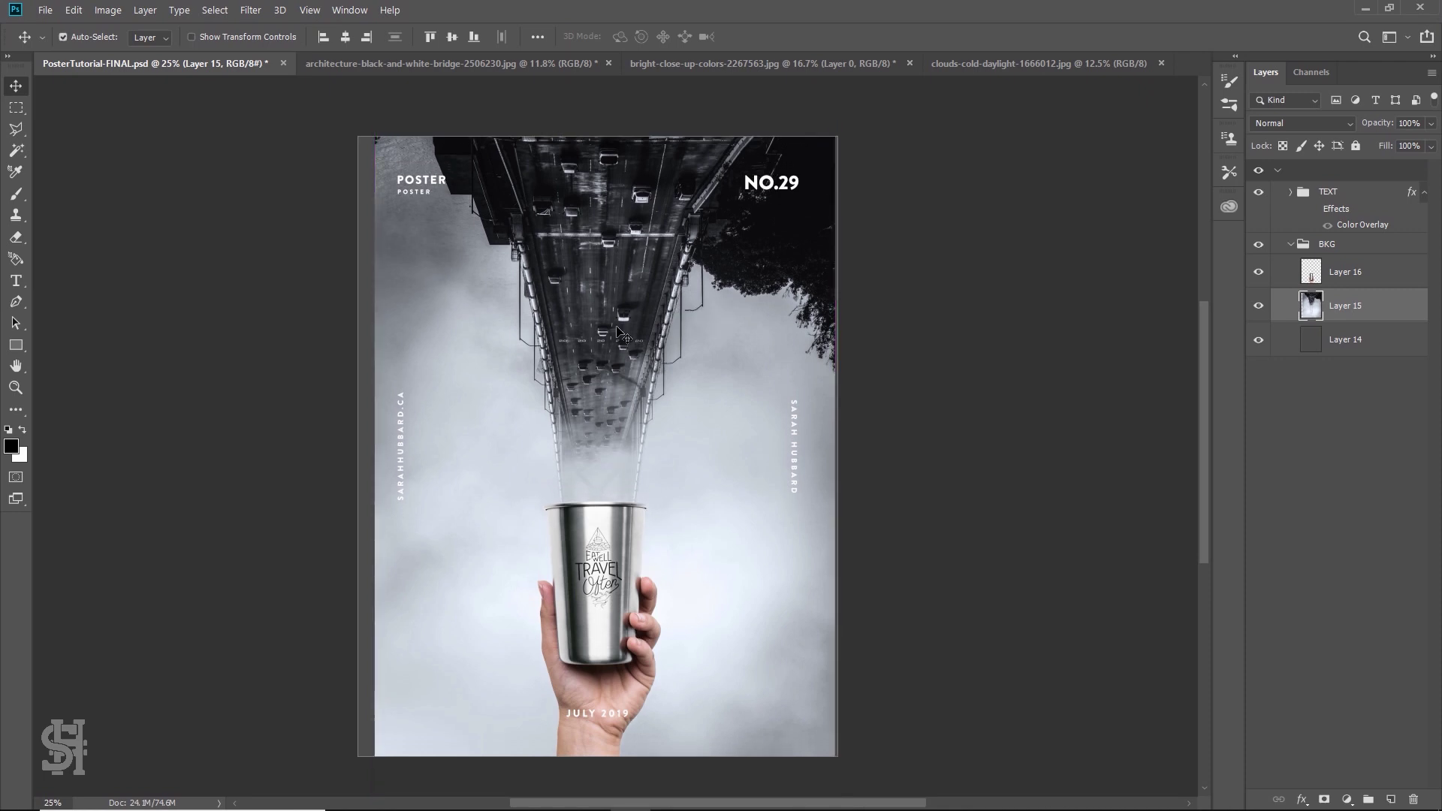
key(shift+Down)
key(shift+Down)
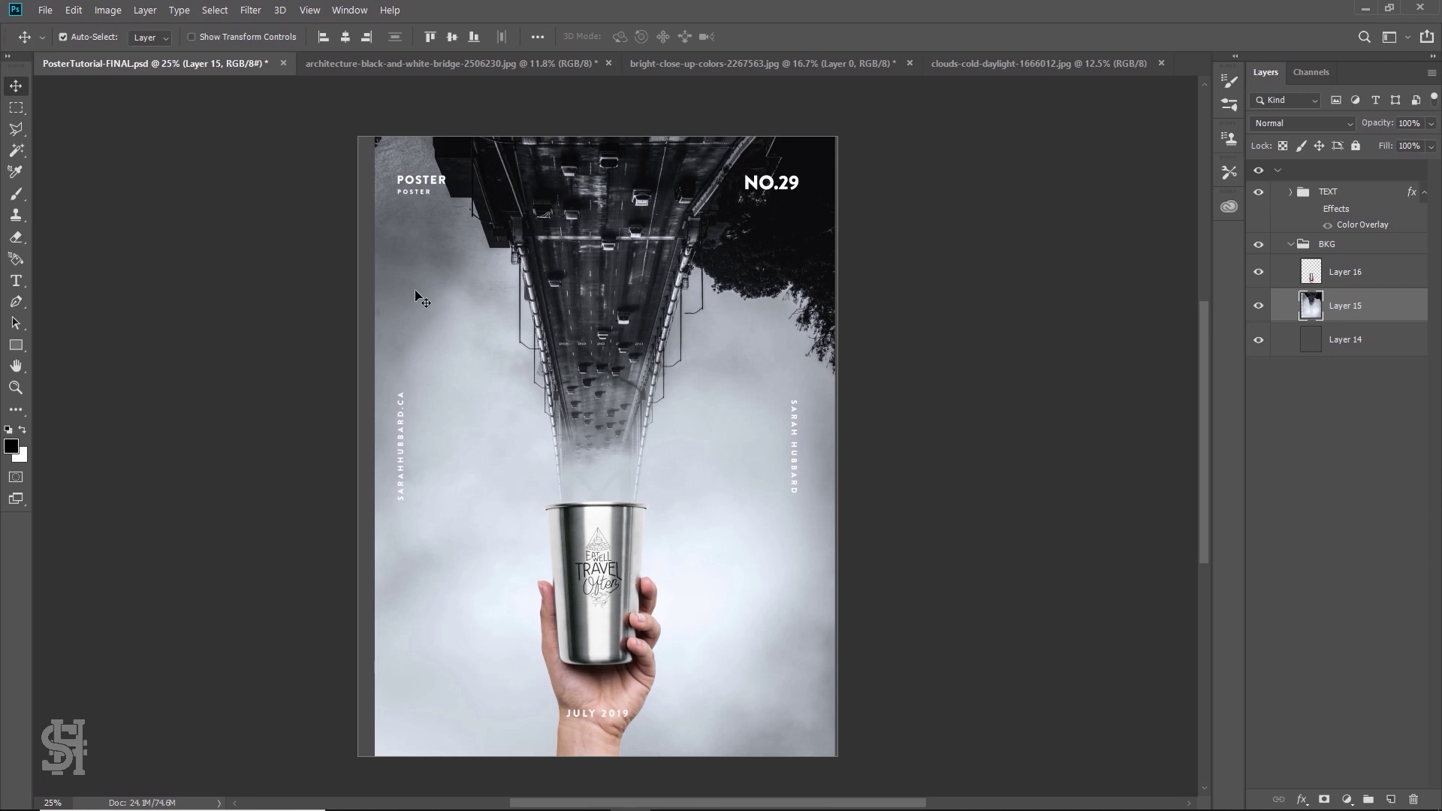
Select the empty strip along the poster's left edge on Layer 15, fill it to extend the foggy sky, and deselect
key(m)
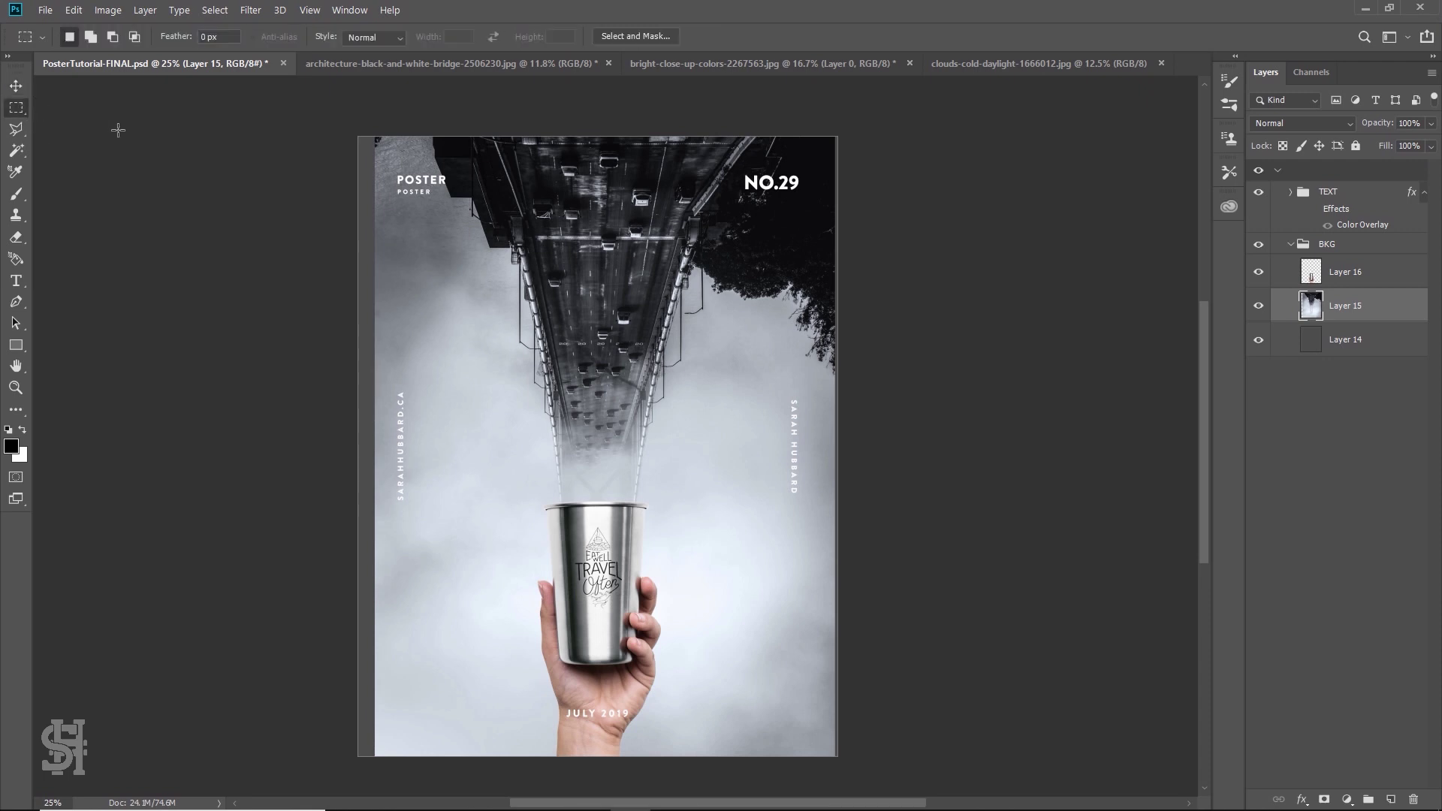
drag(341, 136, 390, 755)
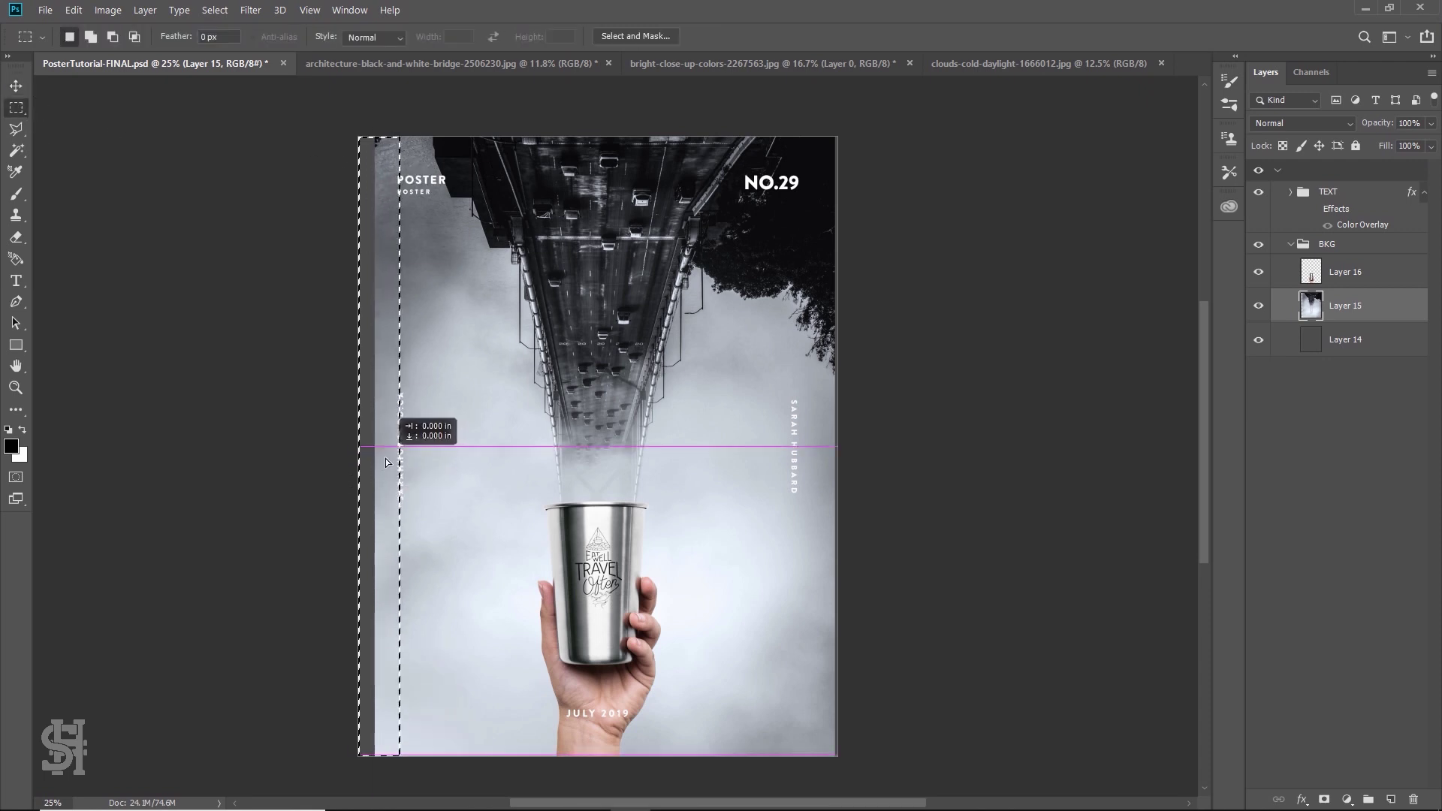
click(73, 9)
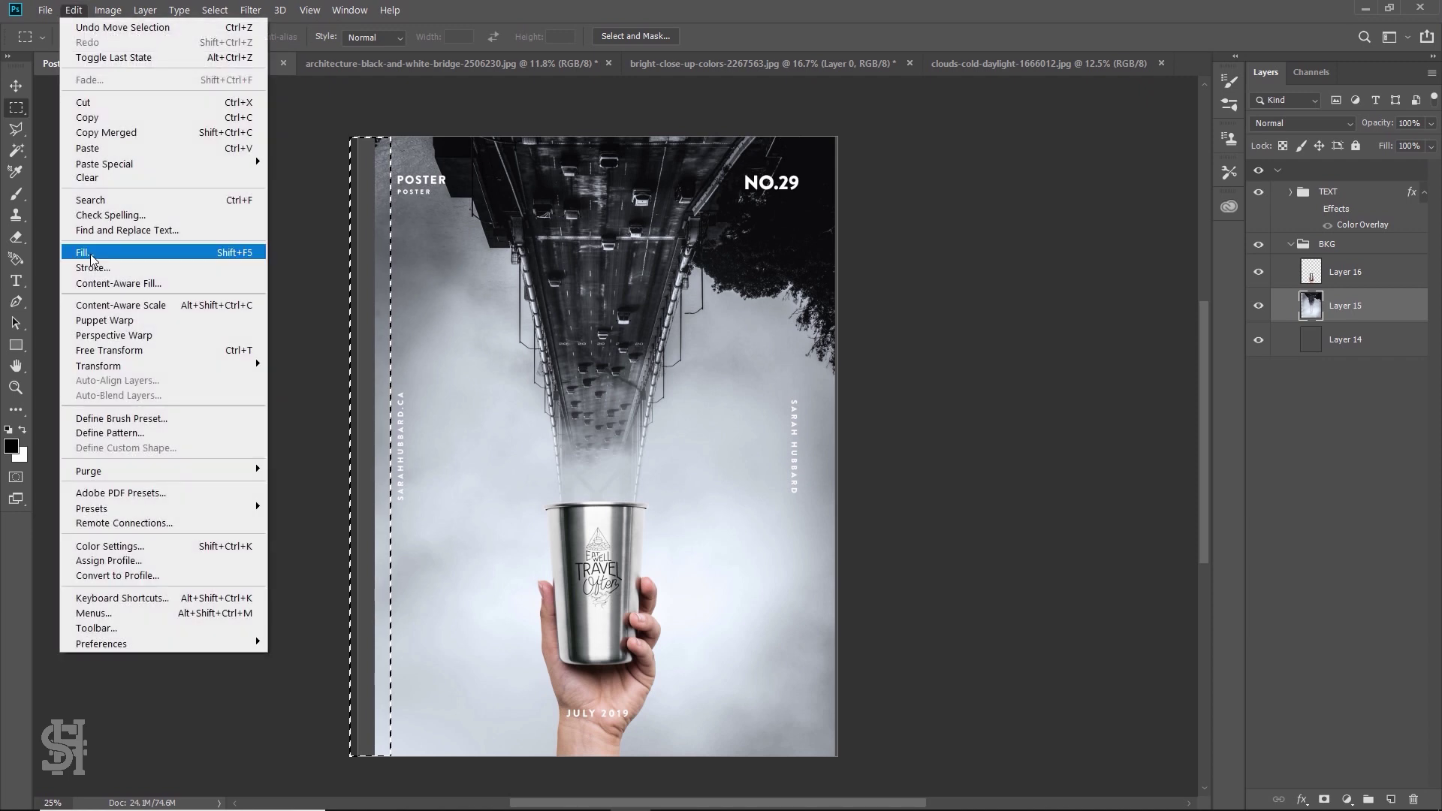
click(97, 252)
click(837, 214)
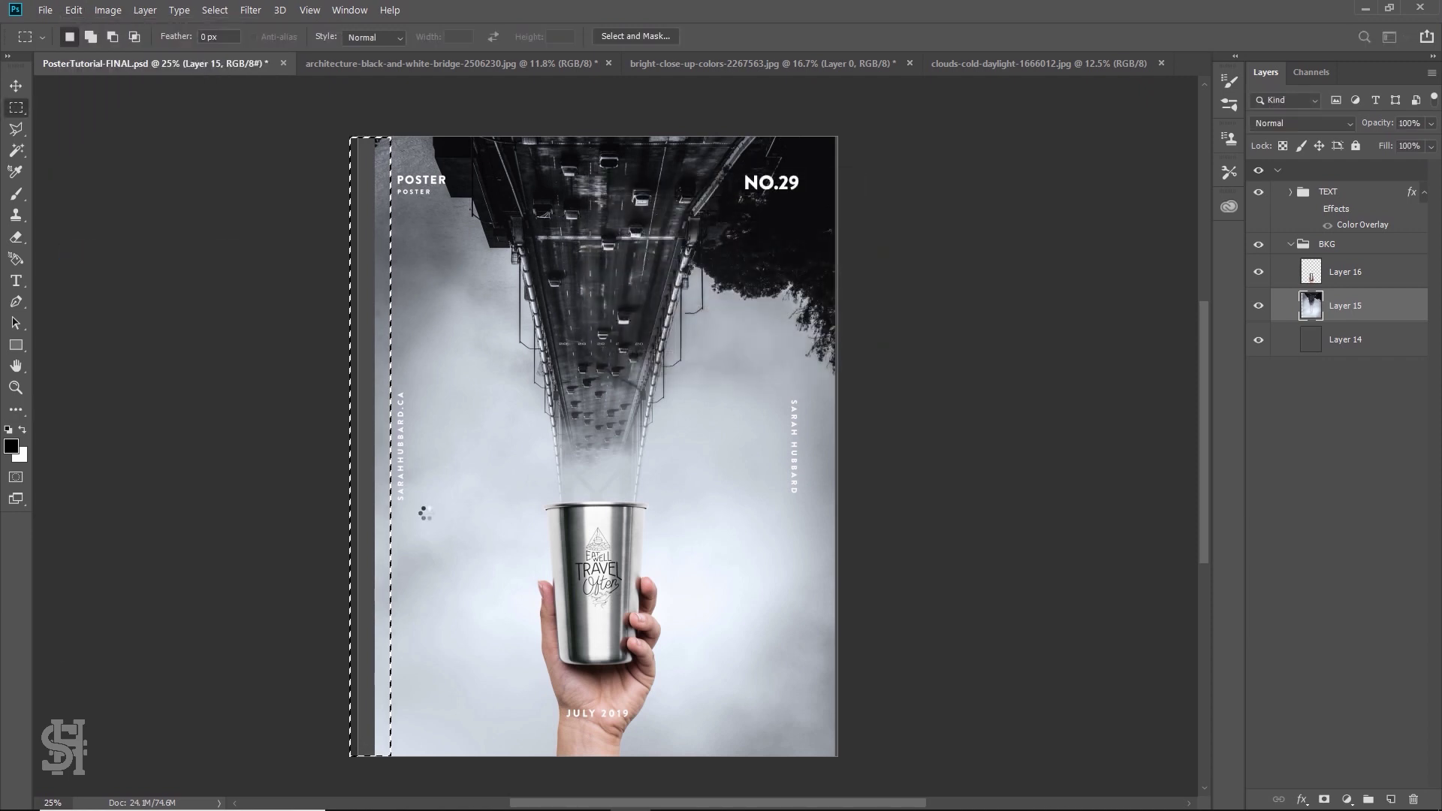
key(ctrl+d)
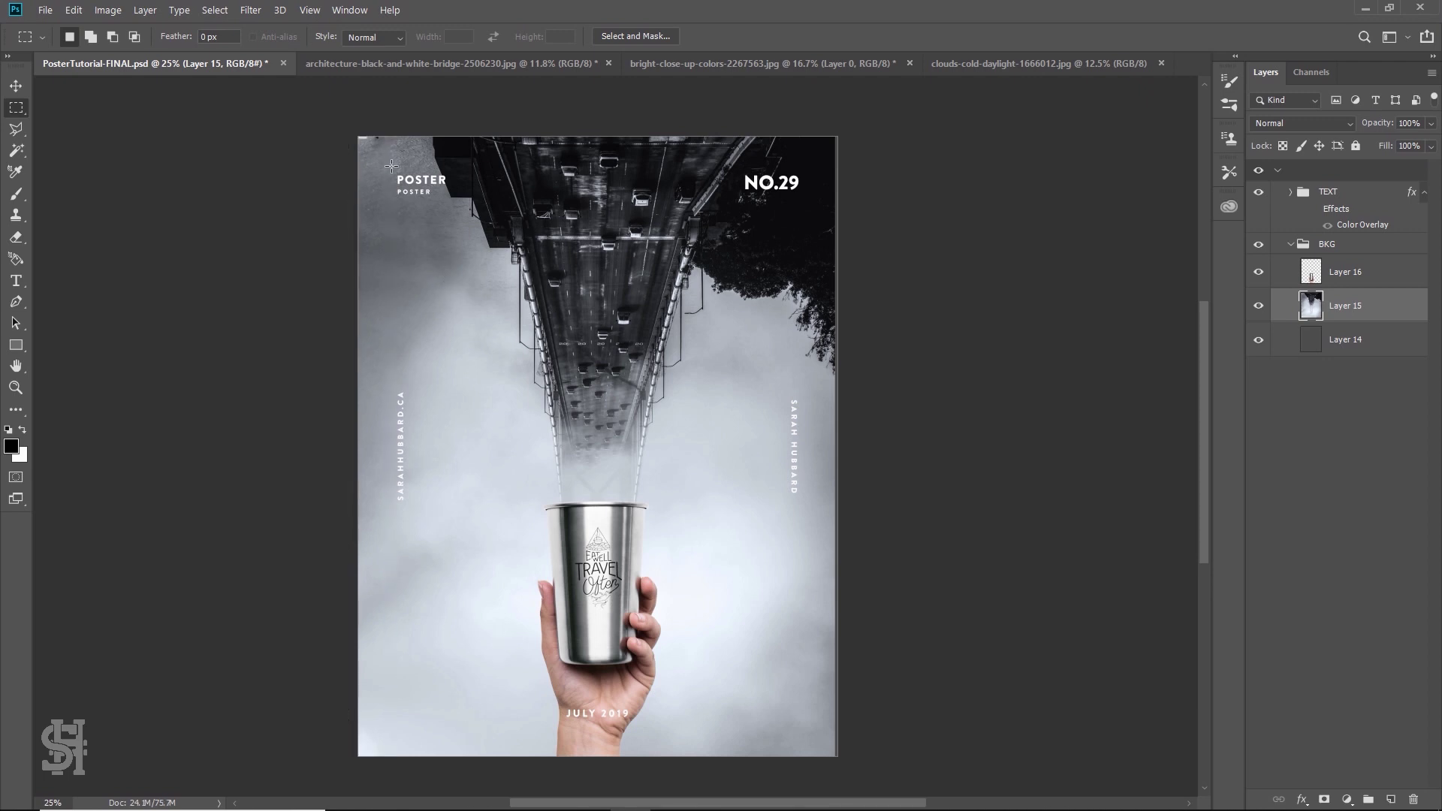
click(16, 237)
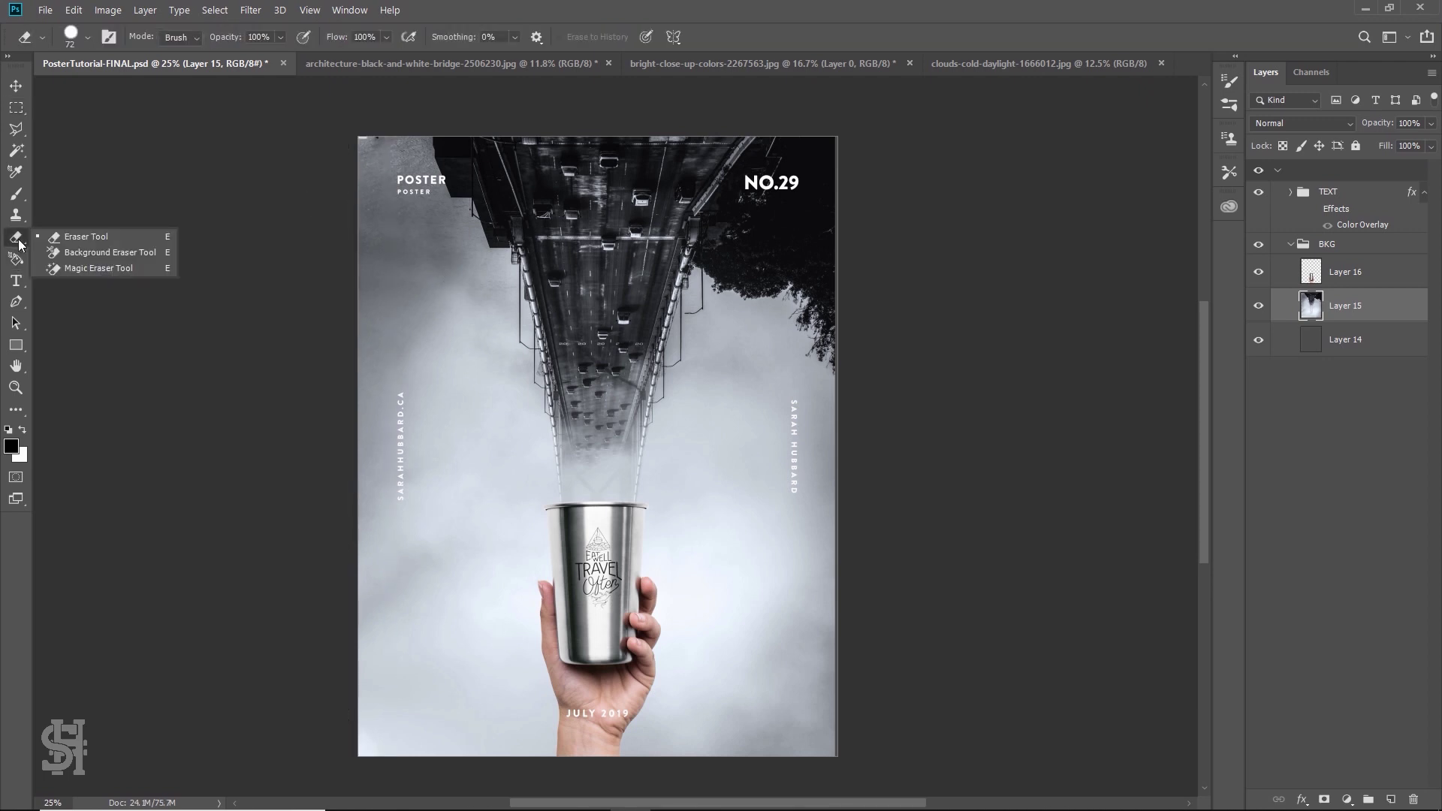
click(18, 220)
click(56, 216)
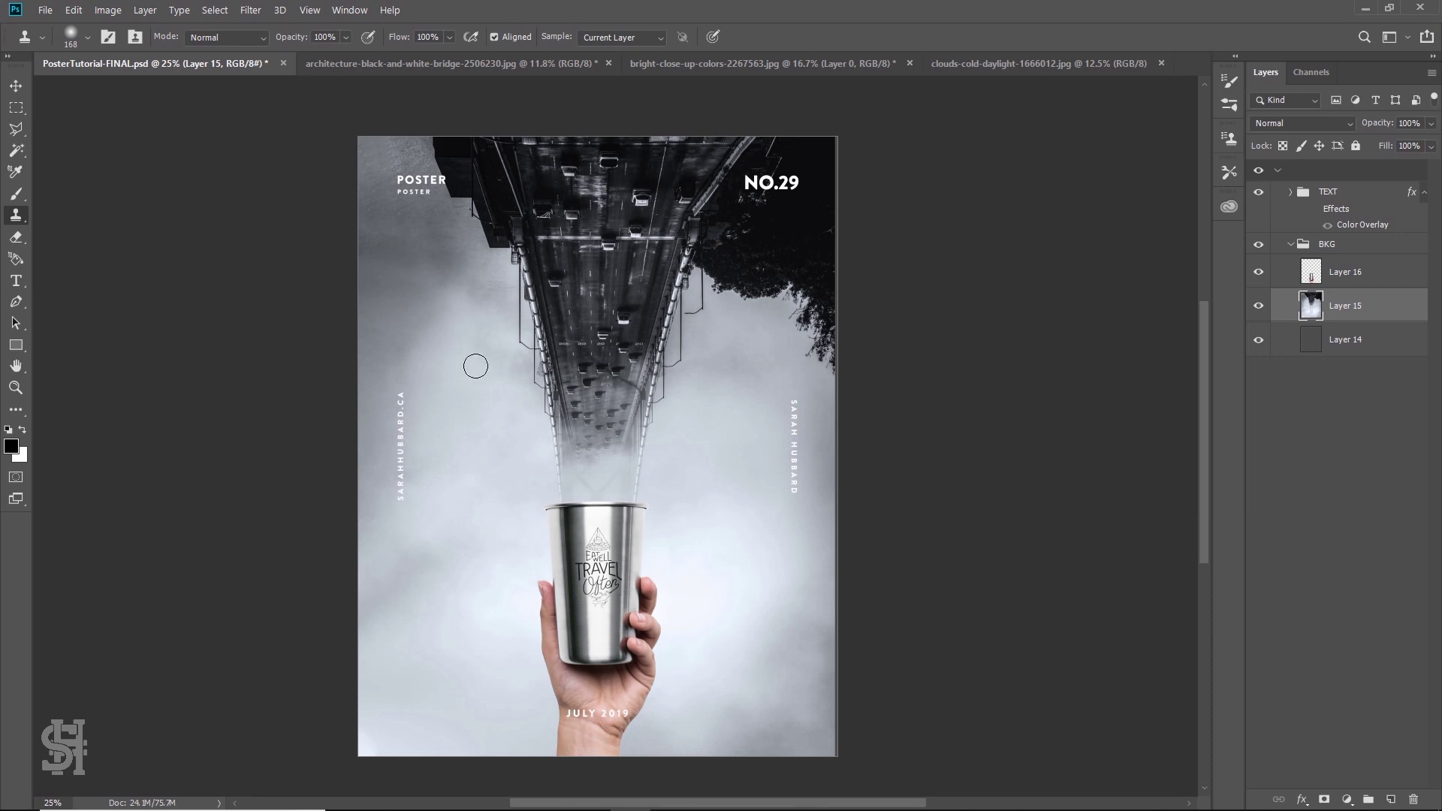
click(18, 84)
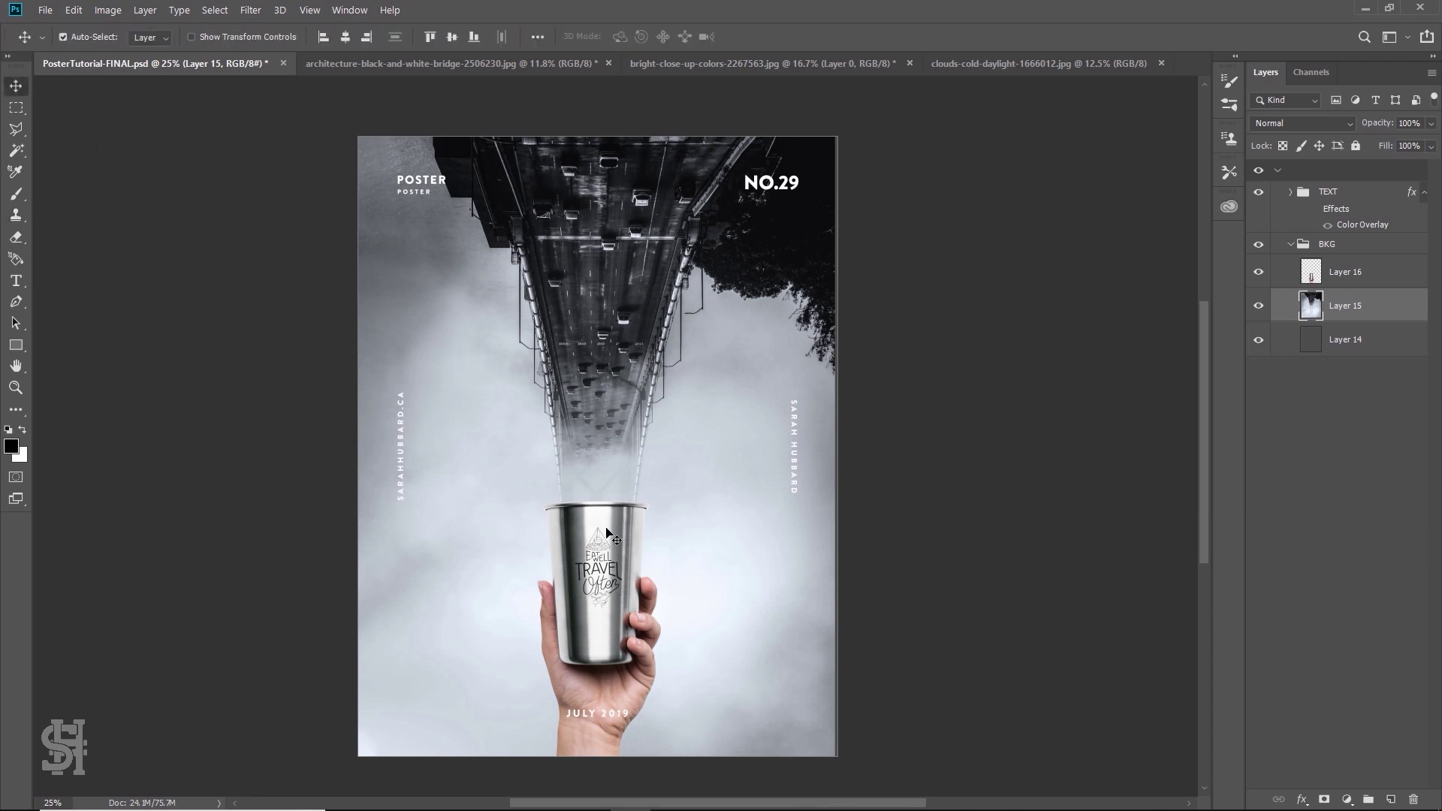
Move the hand and cup up slightly and lower the bridge a little towards the cup's rim
drag(604, 549, 608, 576)
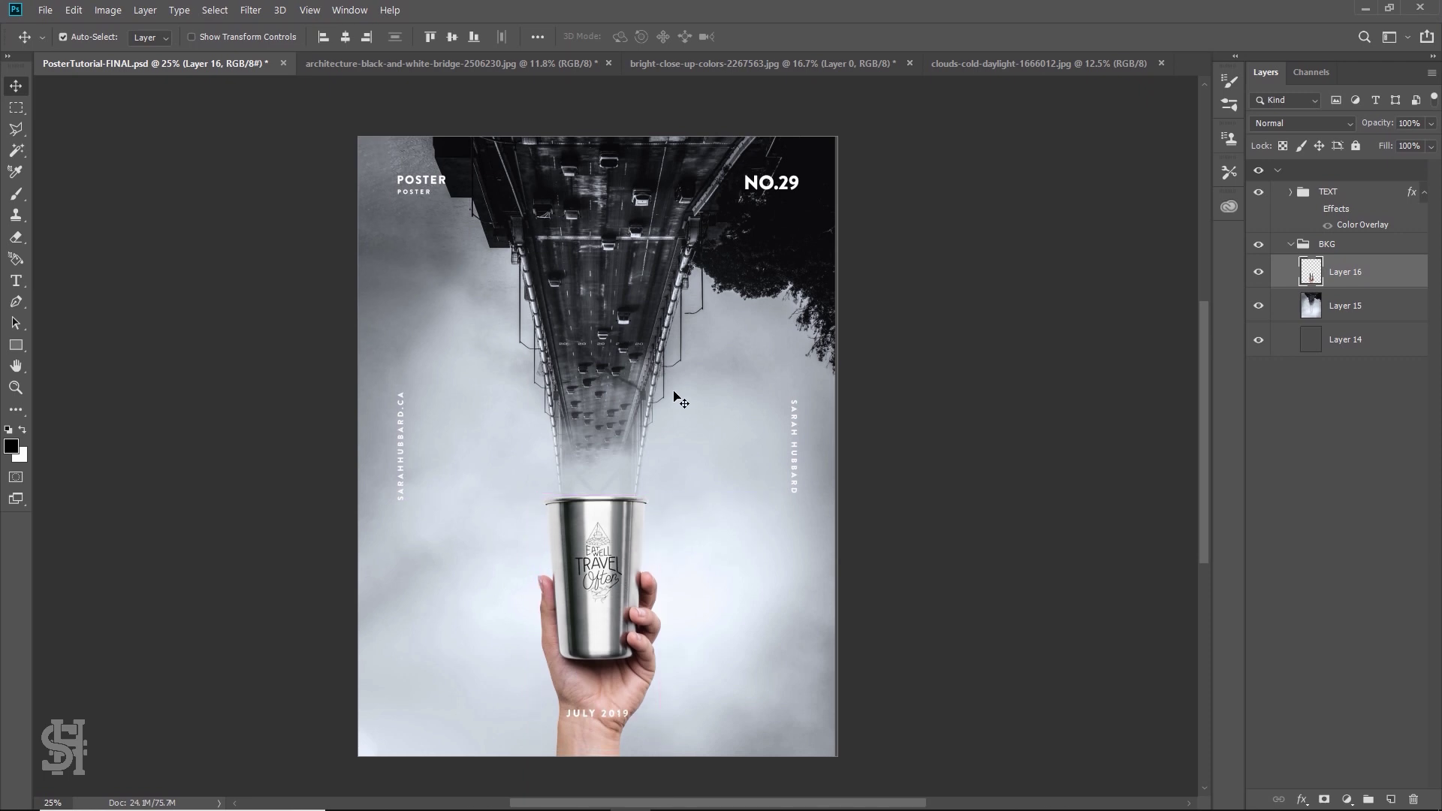
drag(638, 342, 638, 349)
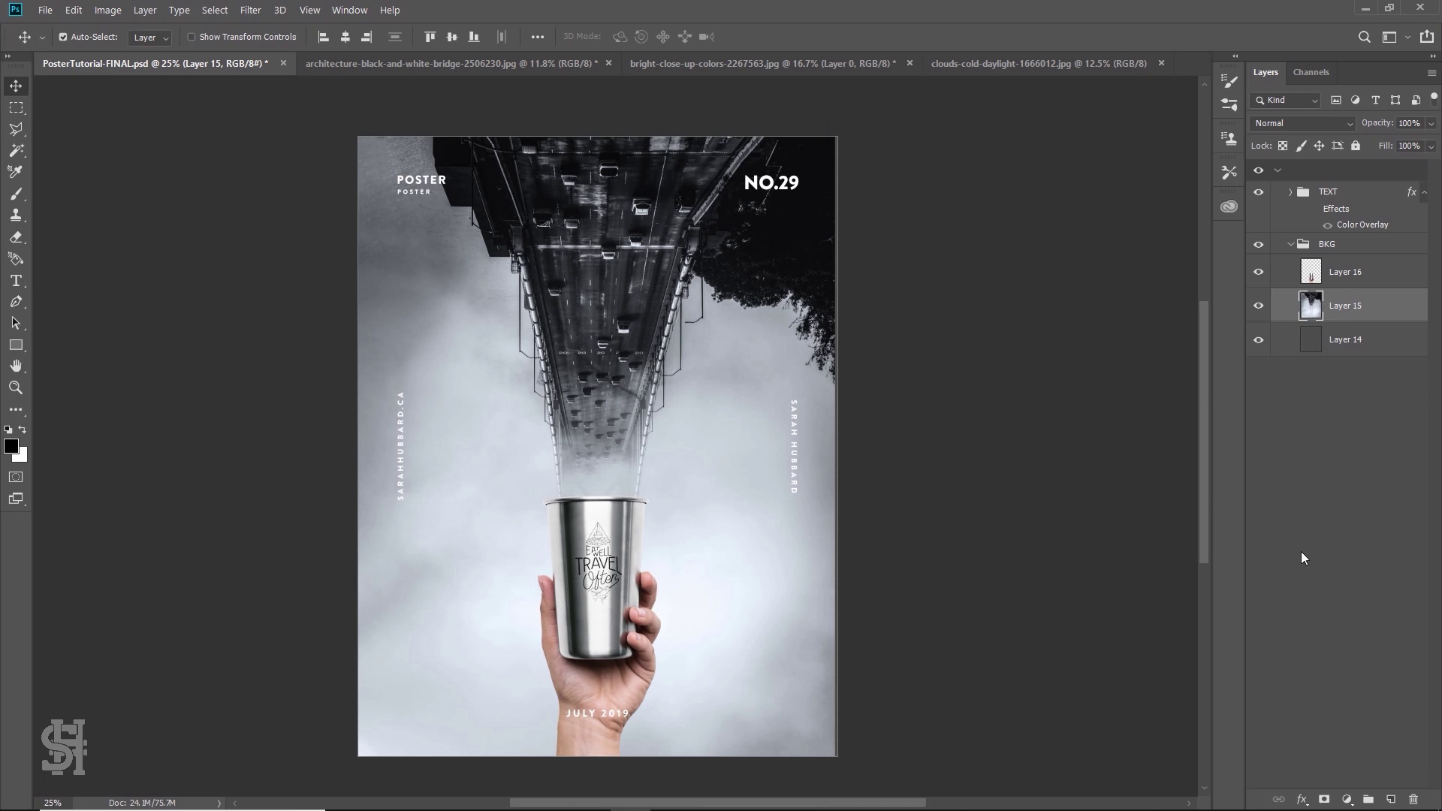
Add a new layer above the bridge and draw a black-to-transparent linear gradient from the poster's upper edge down to the lower part of the cup
click(1391, 799)
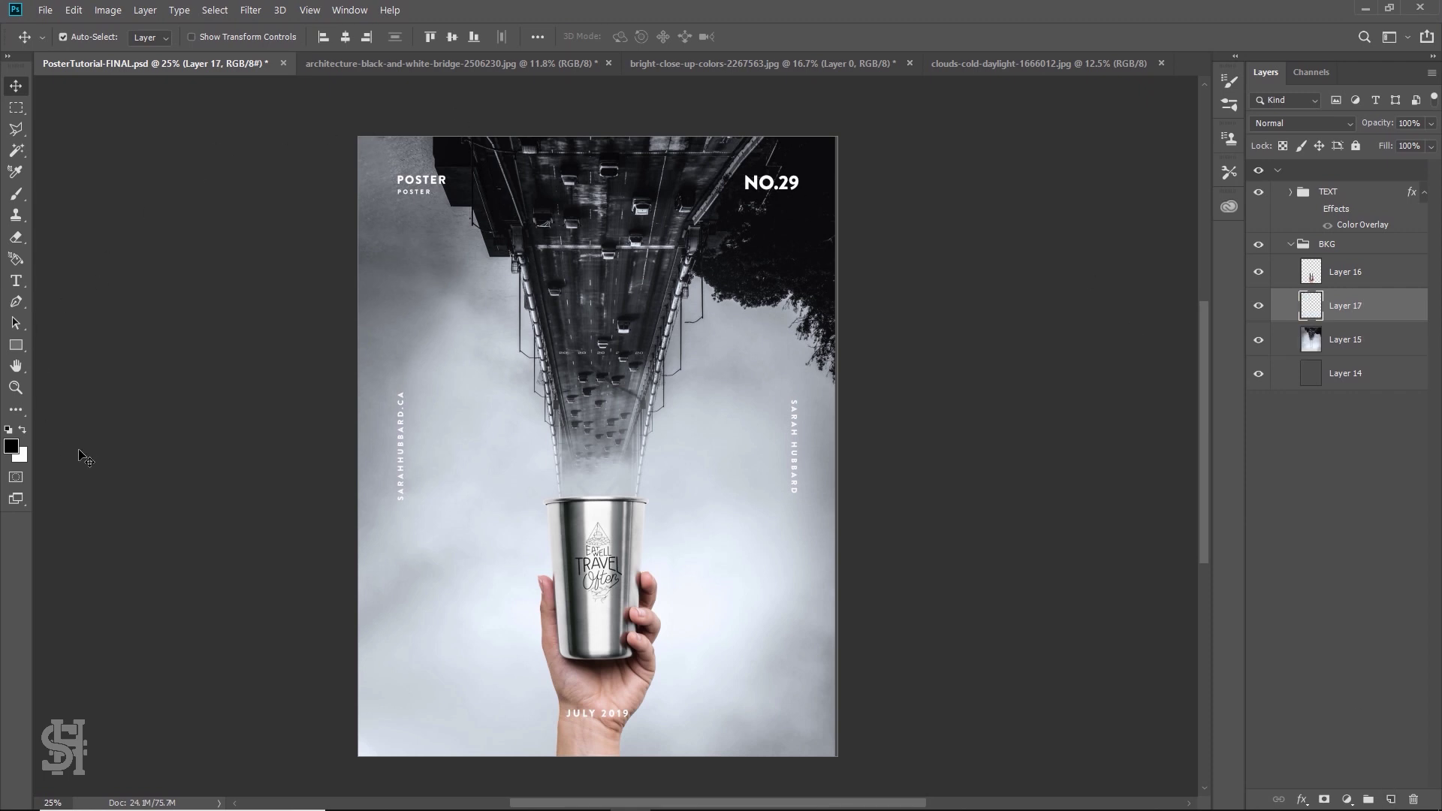
key(i)
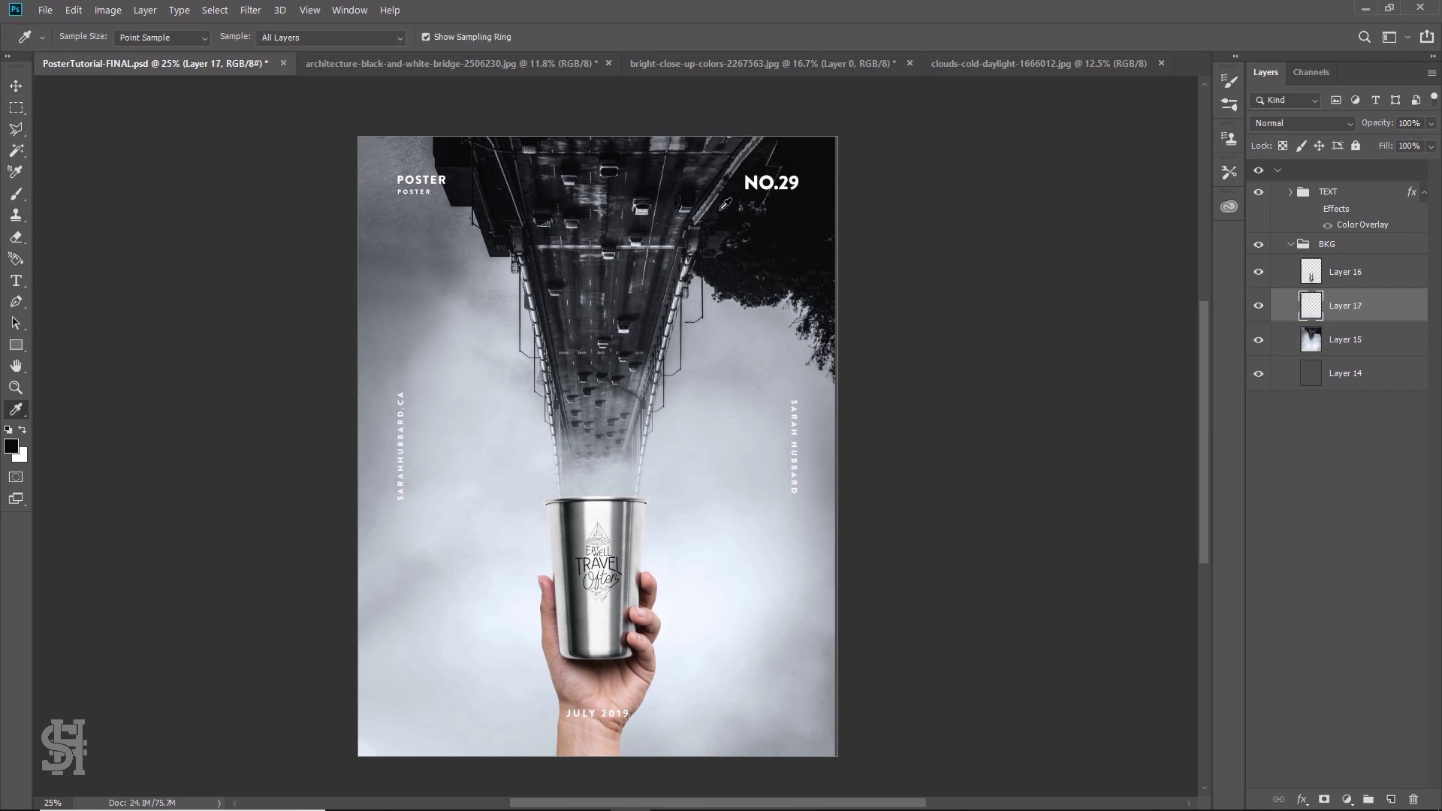
key(g)
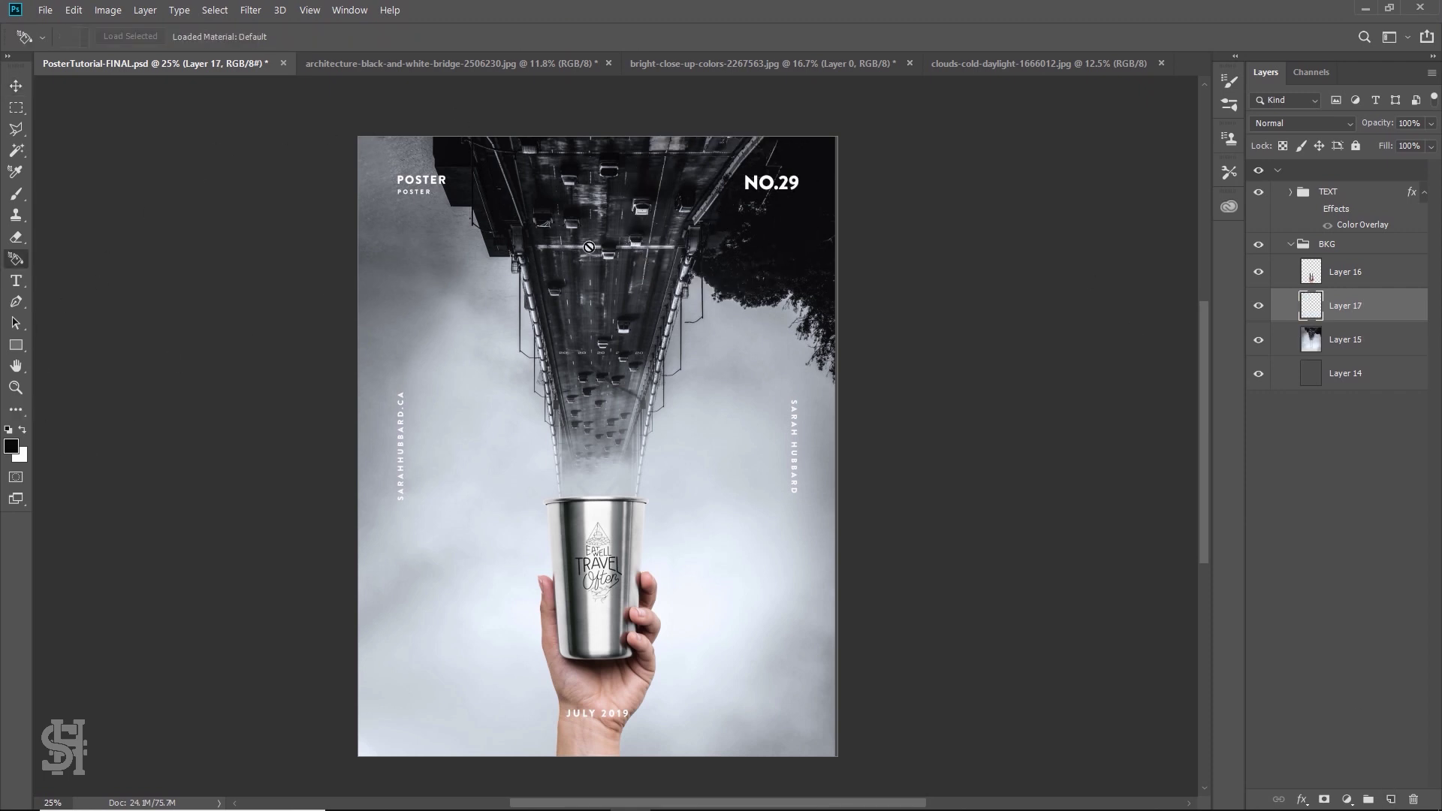
key(i)
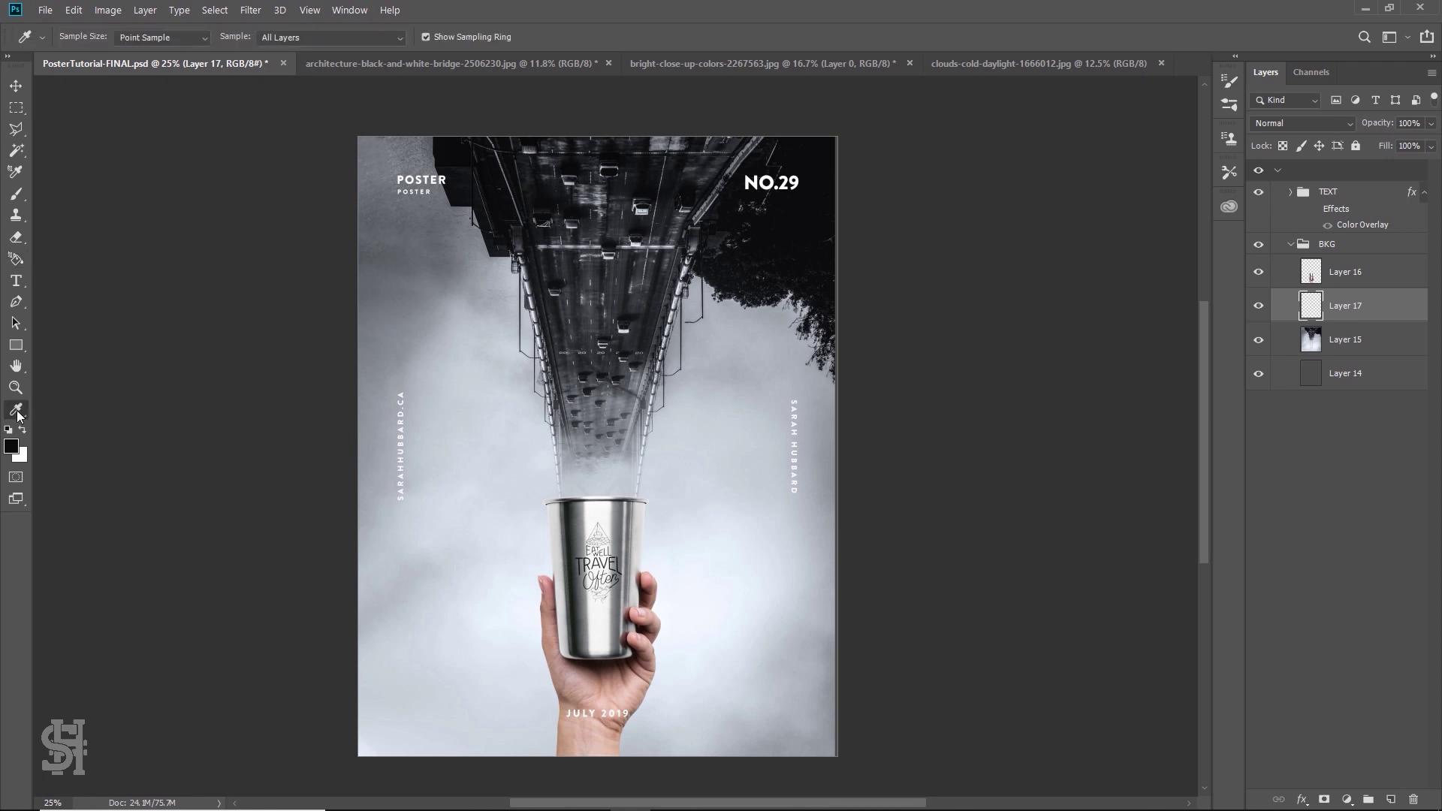
right_click(18, 415)
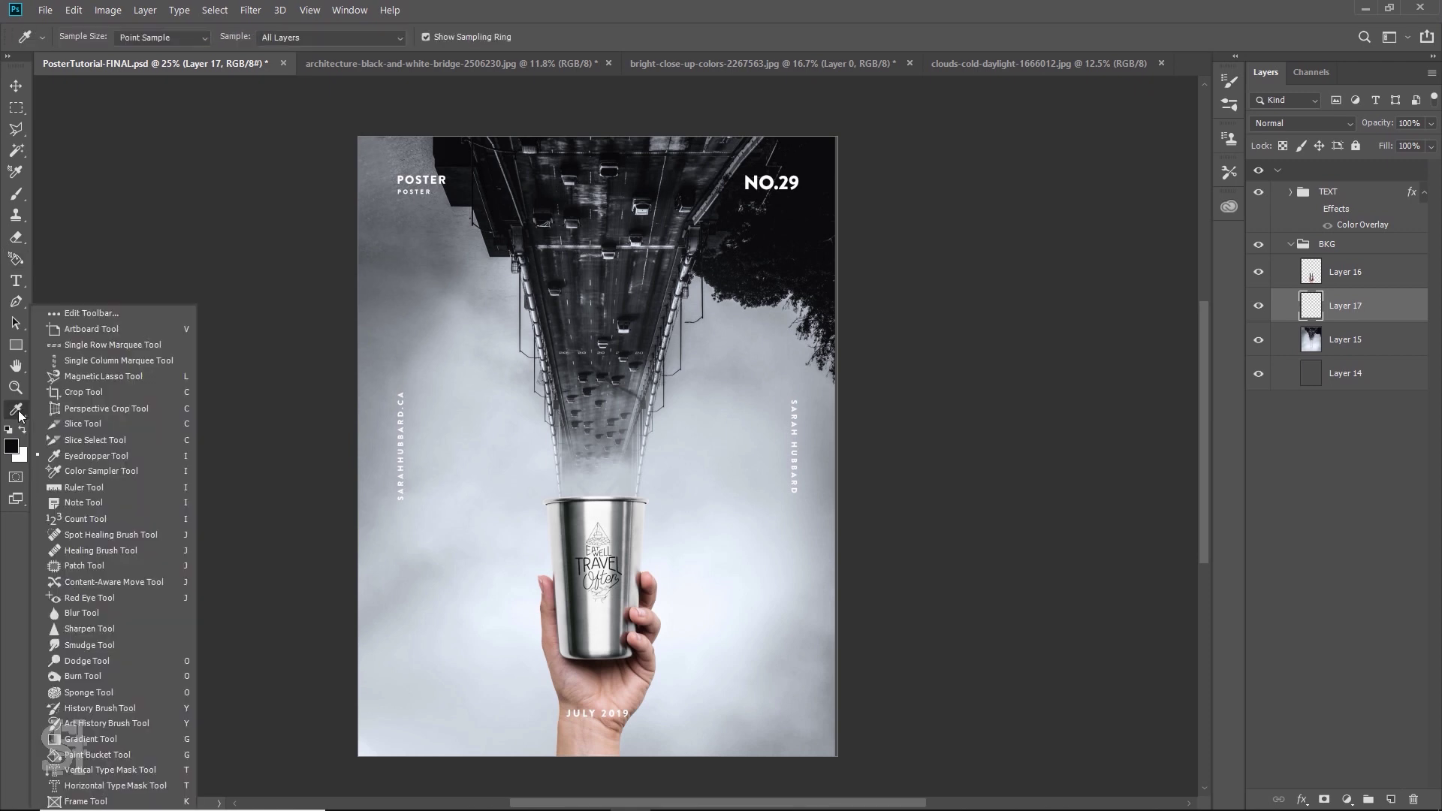
click(90, 739)
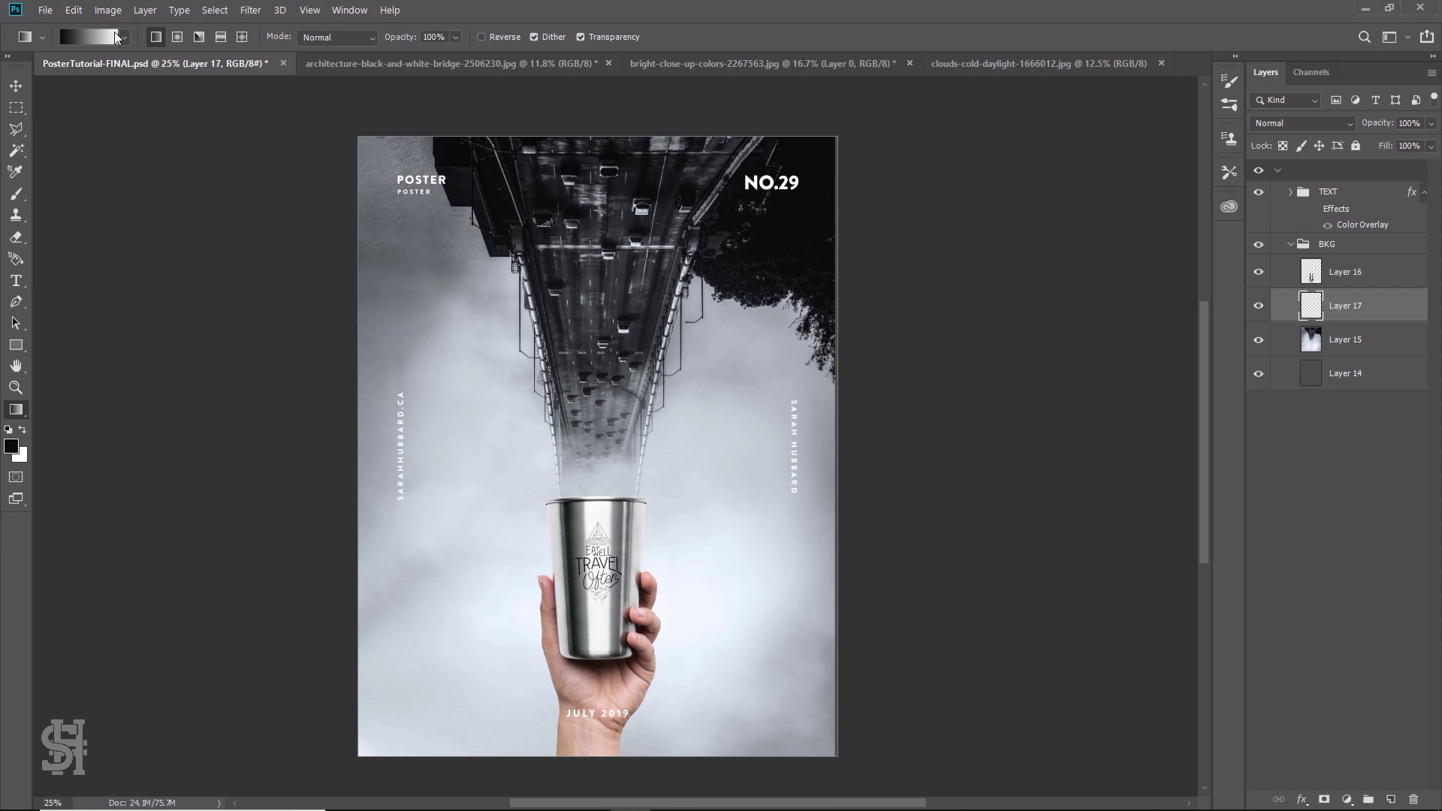
click(124, 36)
click(67, 73)
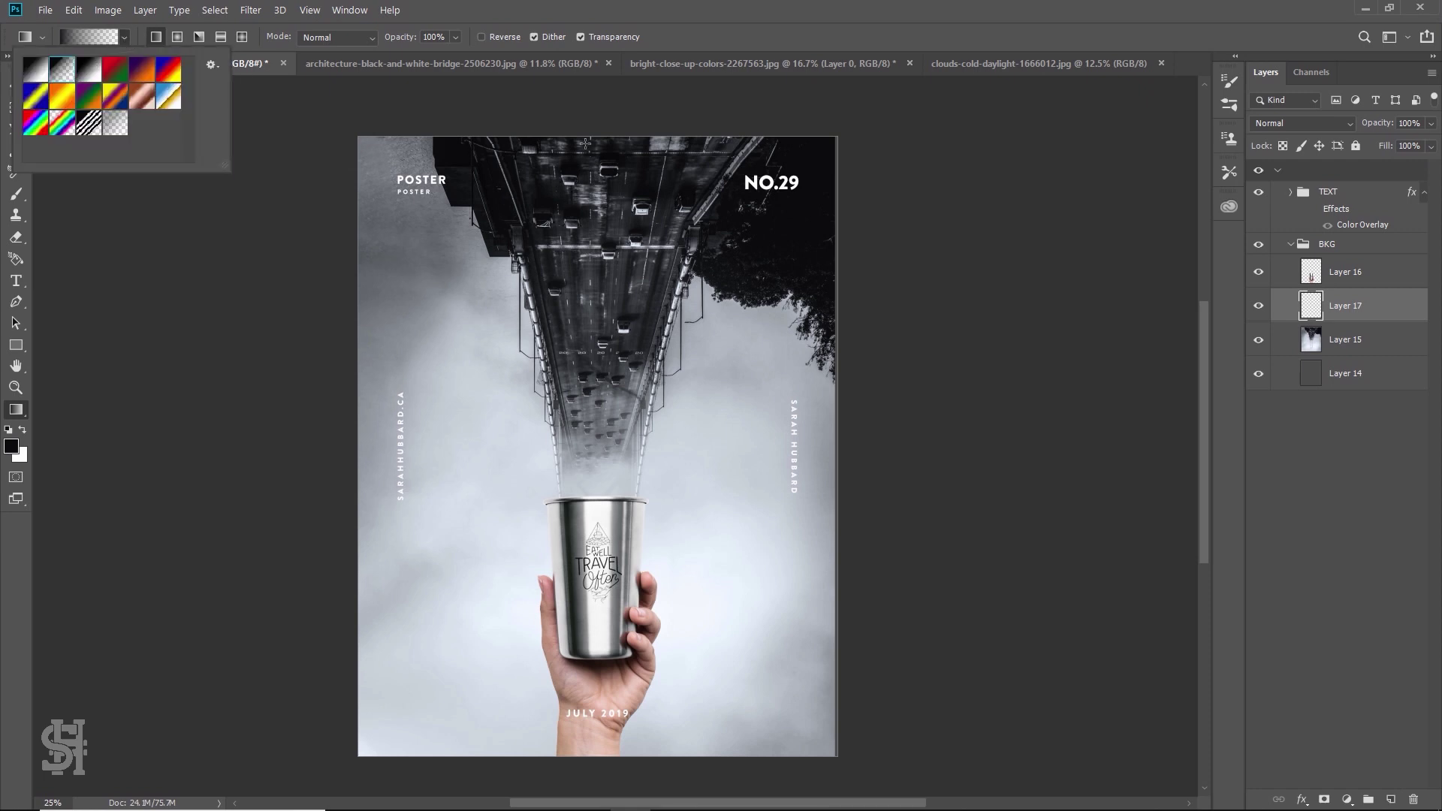
click(627, 116)
drag(604, 139, 639, 626)
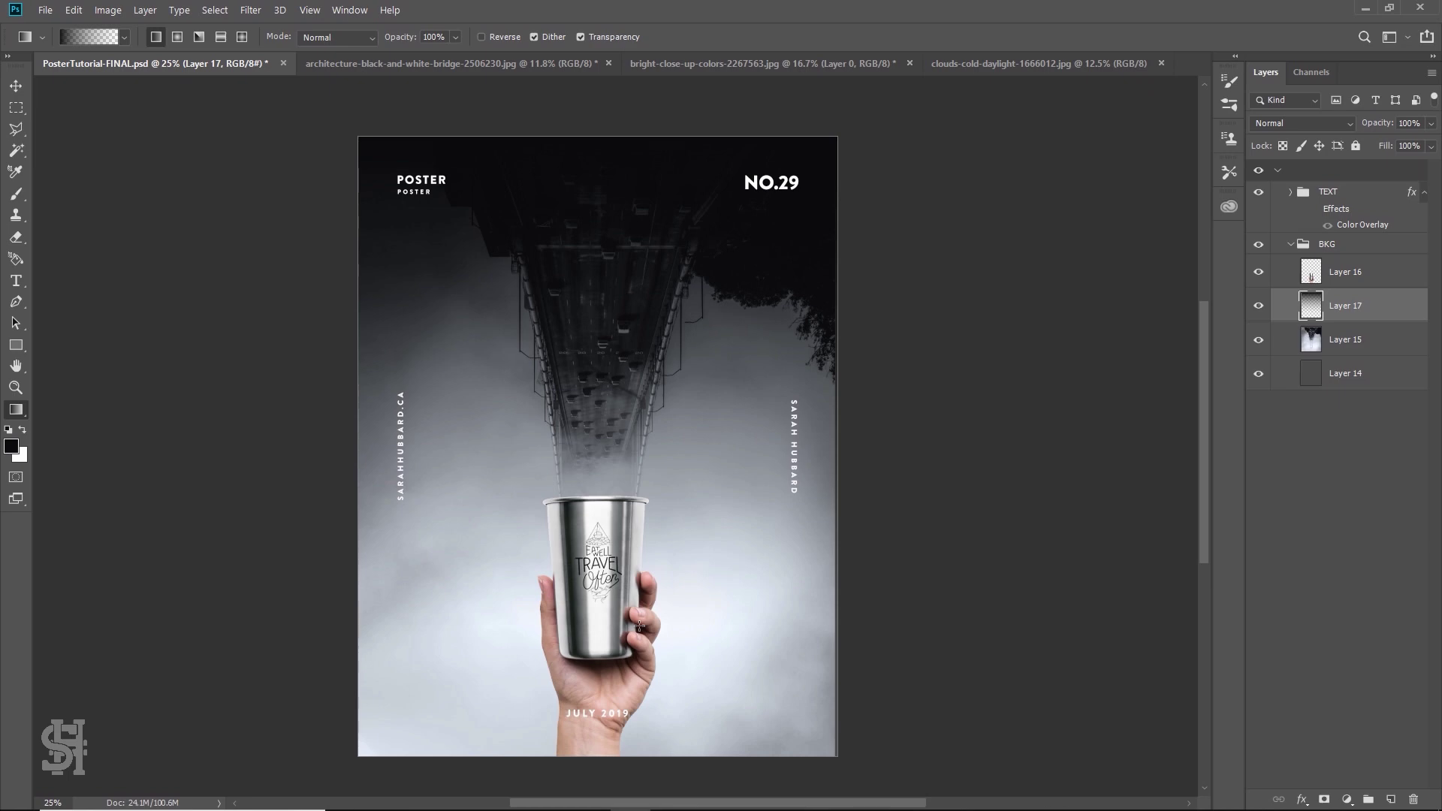
Set the gradient on Layer 17 to Overlay blending, reduce its fill, and deselect the layer
click(15, 85)
click(1285, 121)
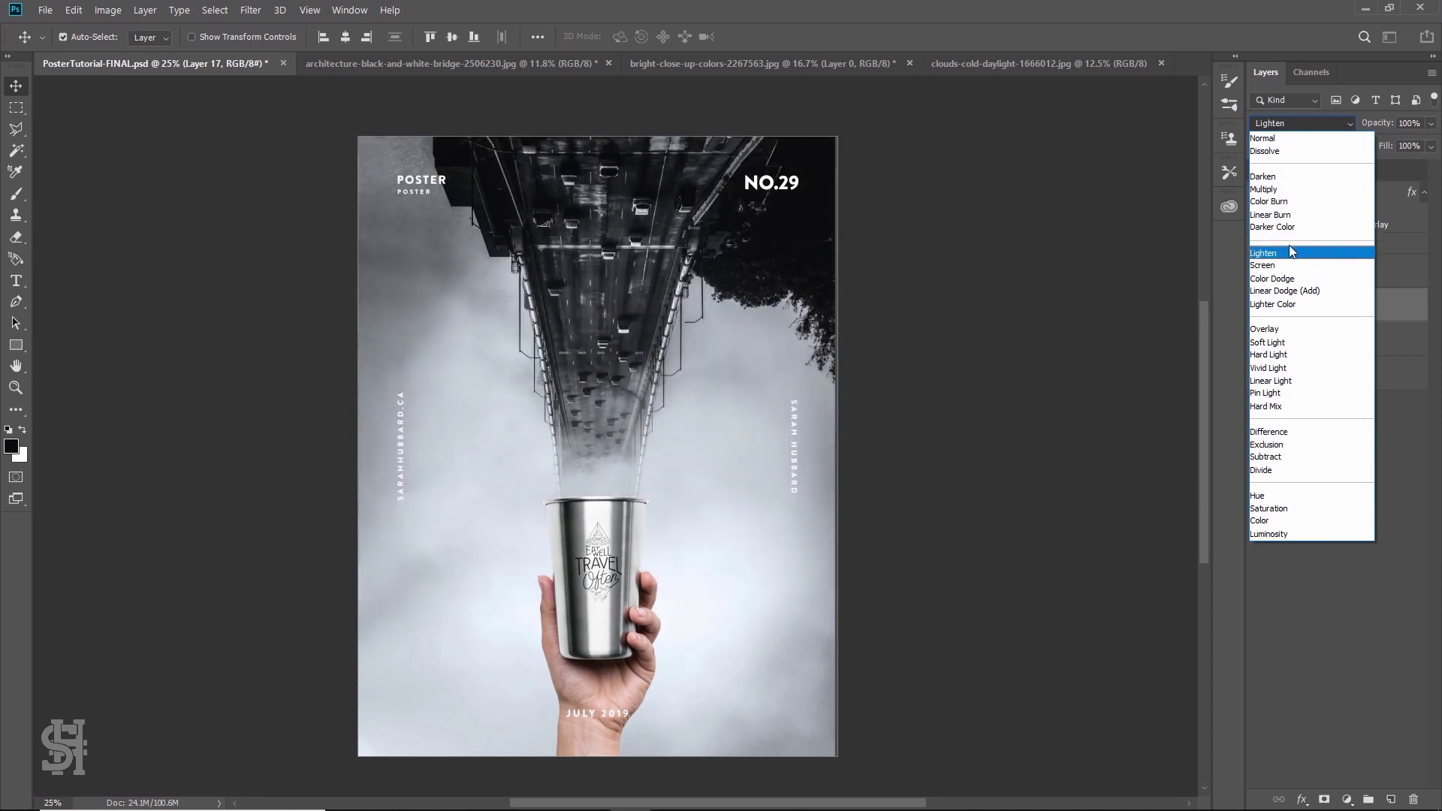
click(1266, 331)
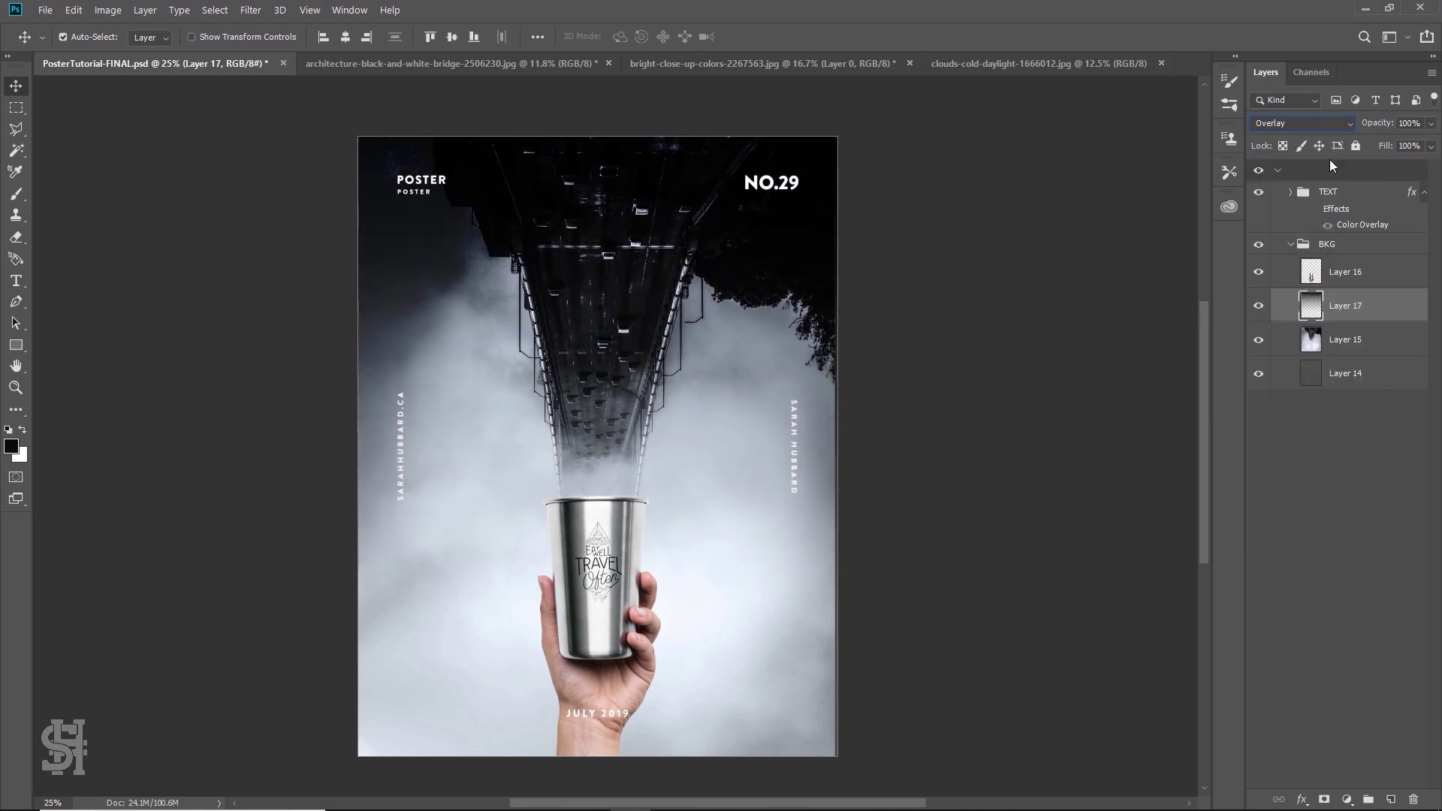
click(1431, 145)
drag(1431, 164, 1380, 174)
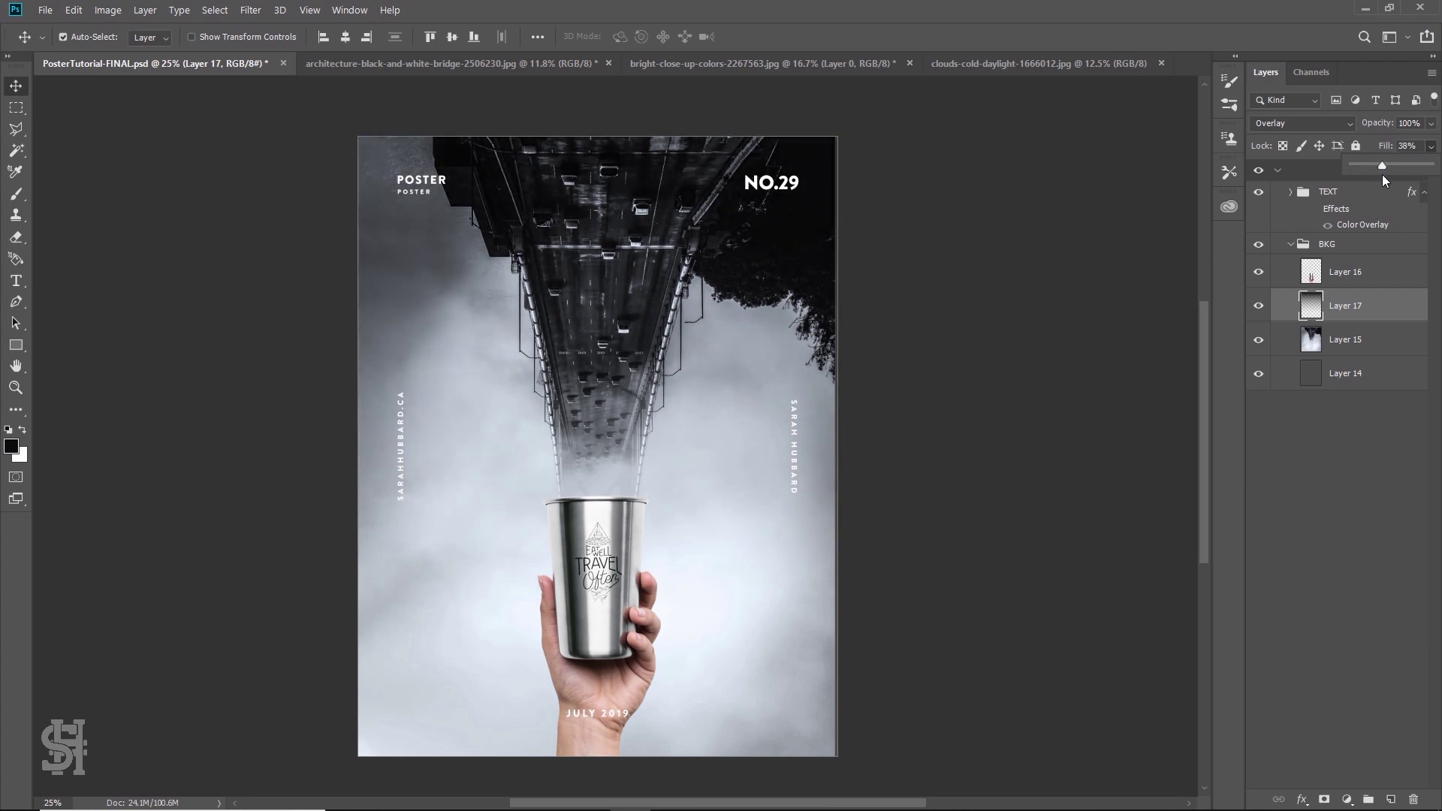
mouse_move(1384, 175)
mouse_down()
mouse_move(1419, 186)
mouse_move(1381, 187)
mouse_up()
click(967, 271)
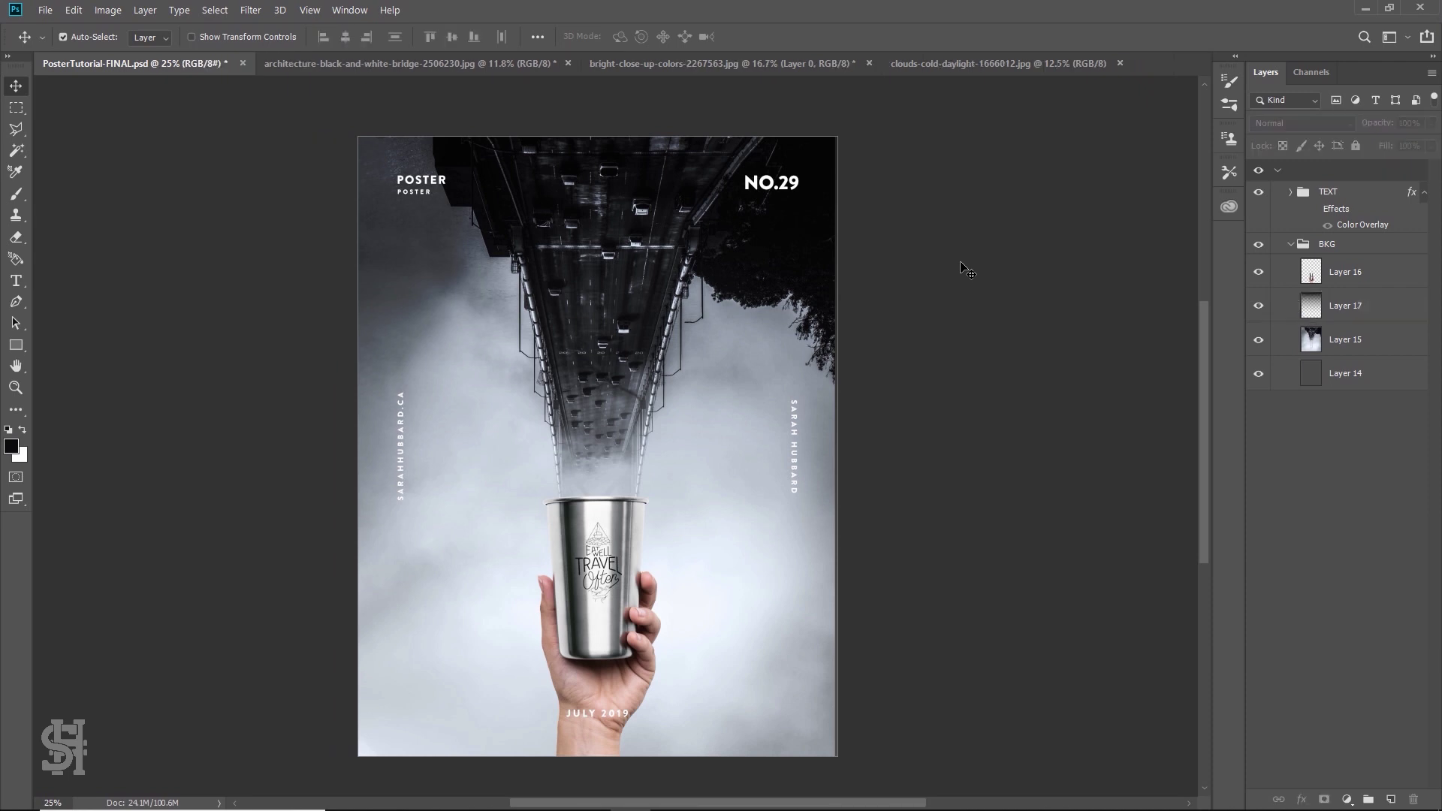
Select the empty strip along the poster's right edge on Layer 15, apply a Content-Aware fill with color adaptation, and deselect
click(910, 295)
key(m)
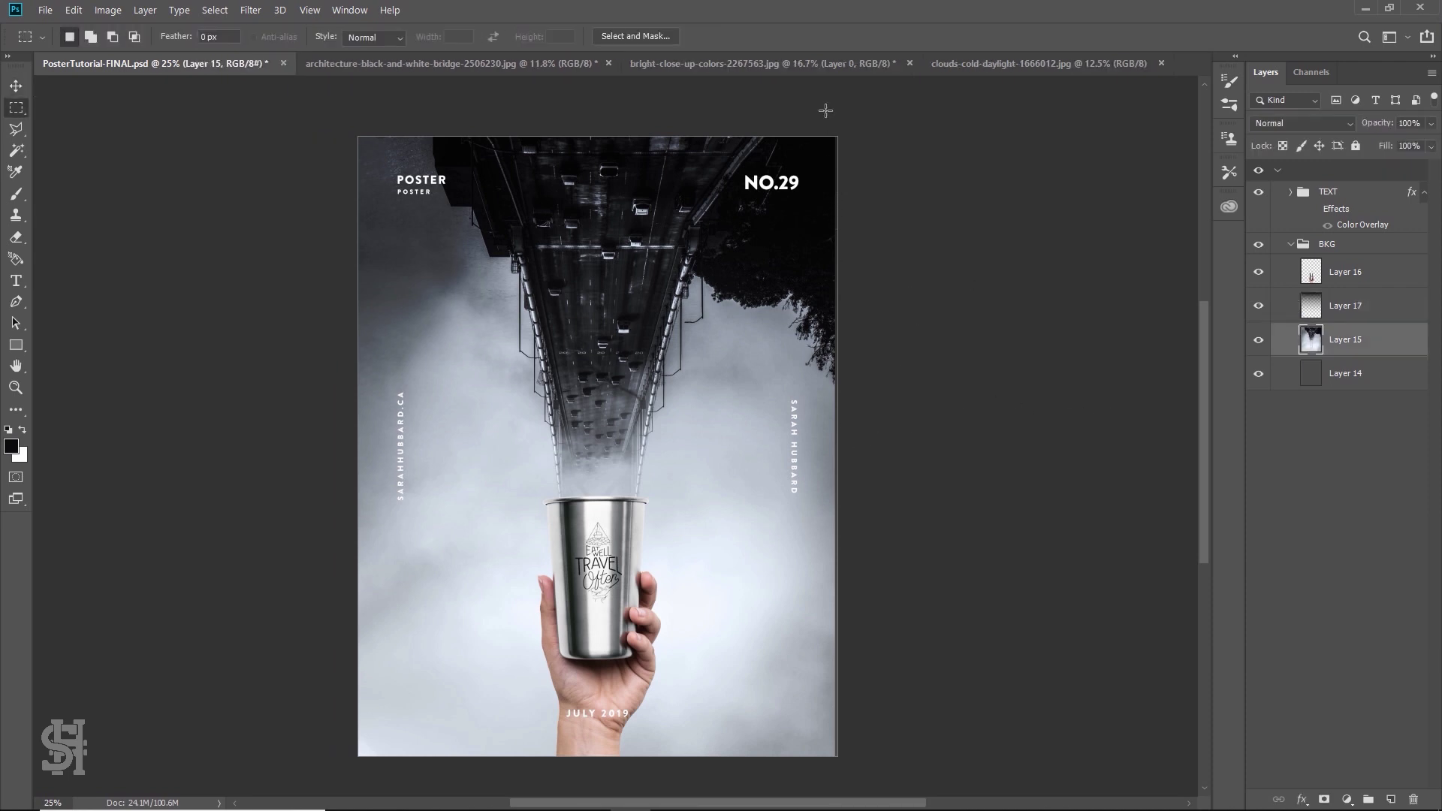
drag(830, 117, 917, 122)
key(Delete)
key(ctrl+d)
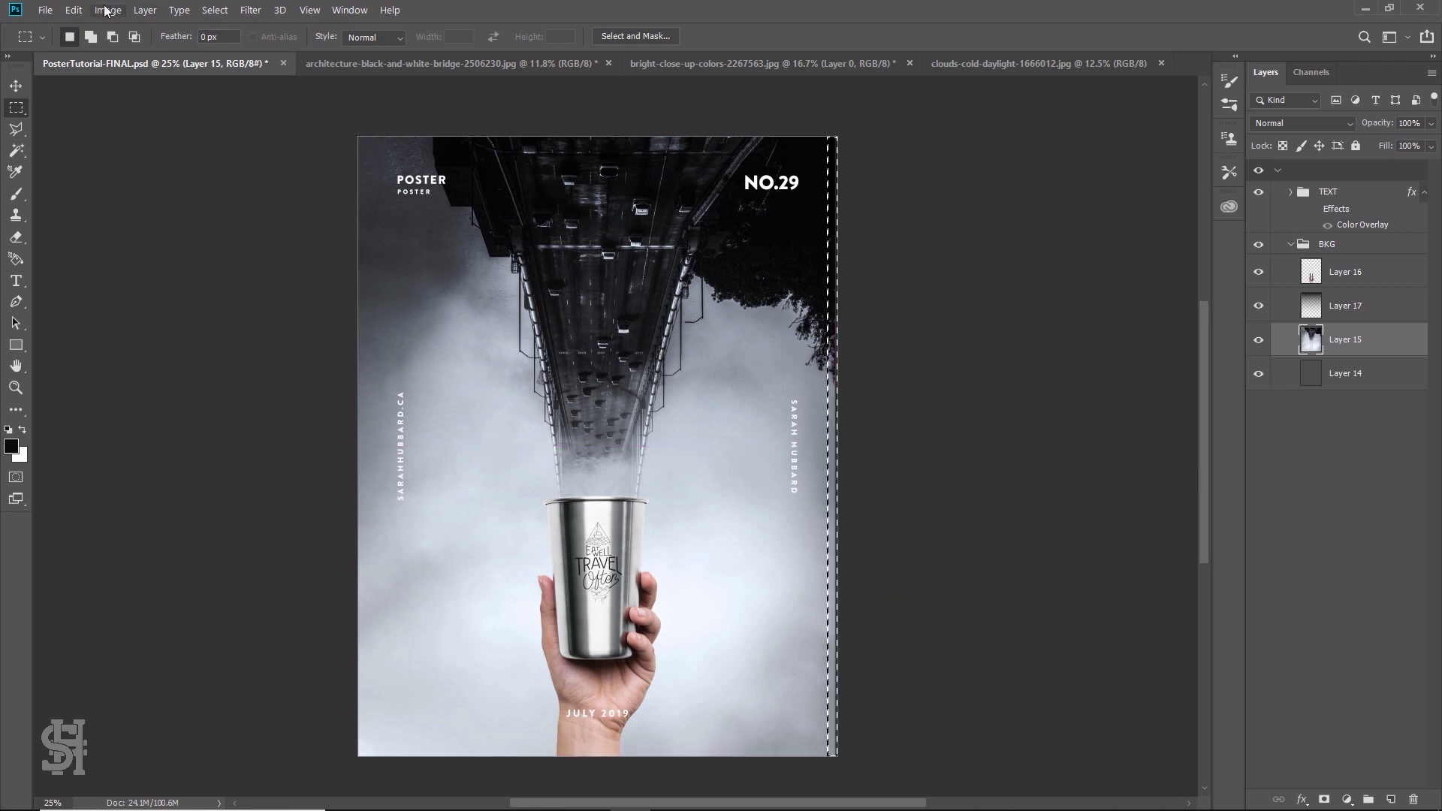
click(74, 9)
click(106, 253)
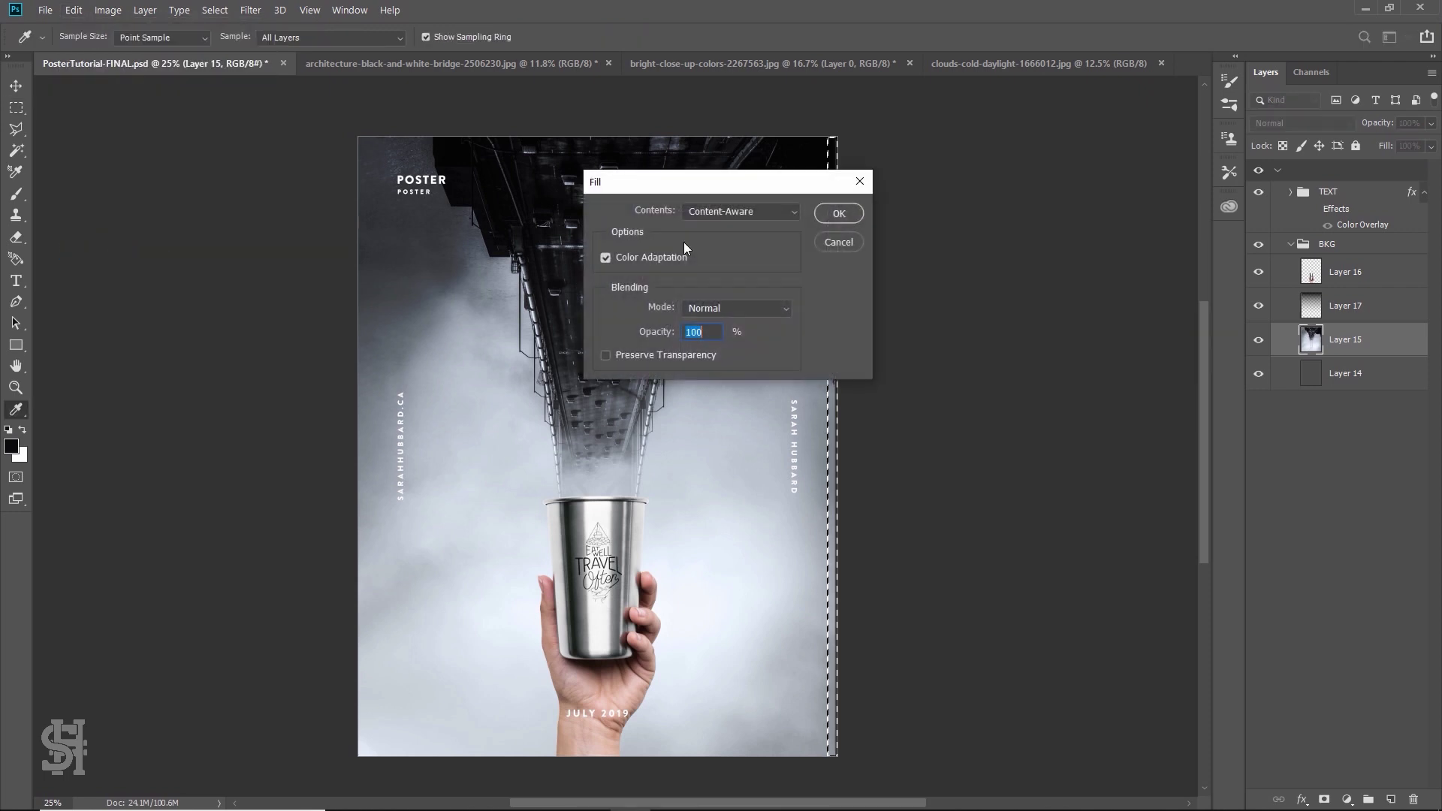
click(838, 215)
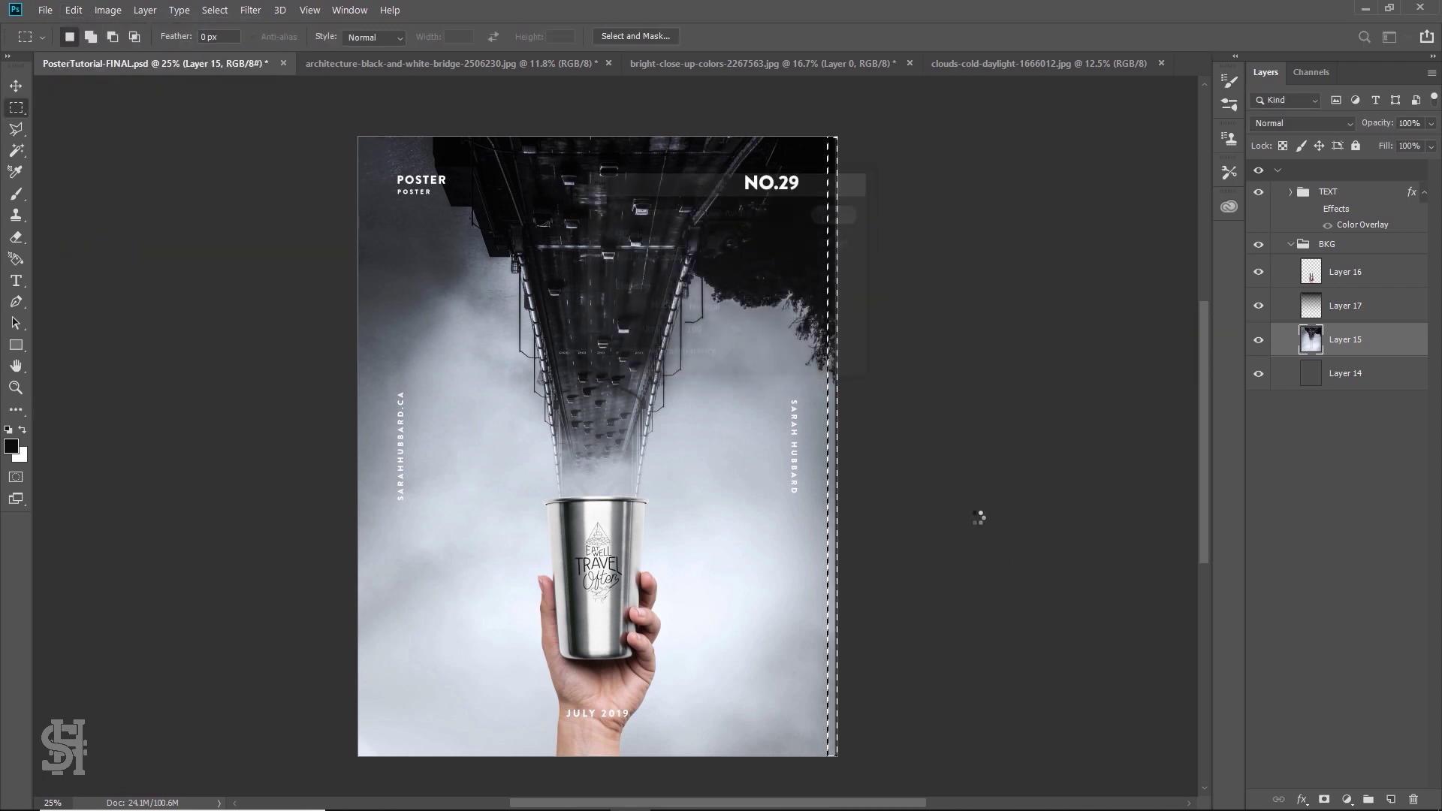
key(ctrl+d)
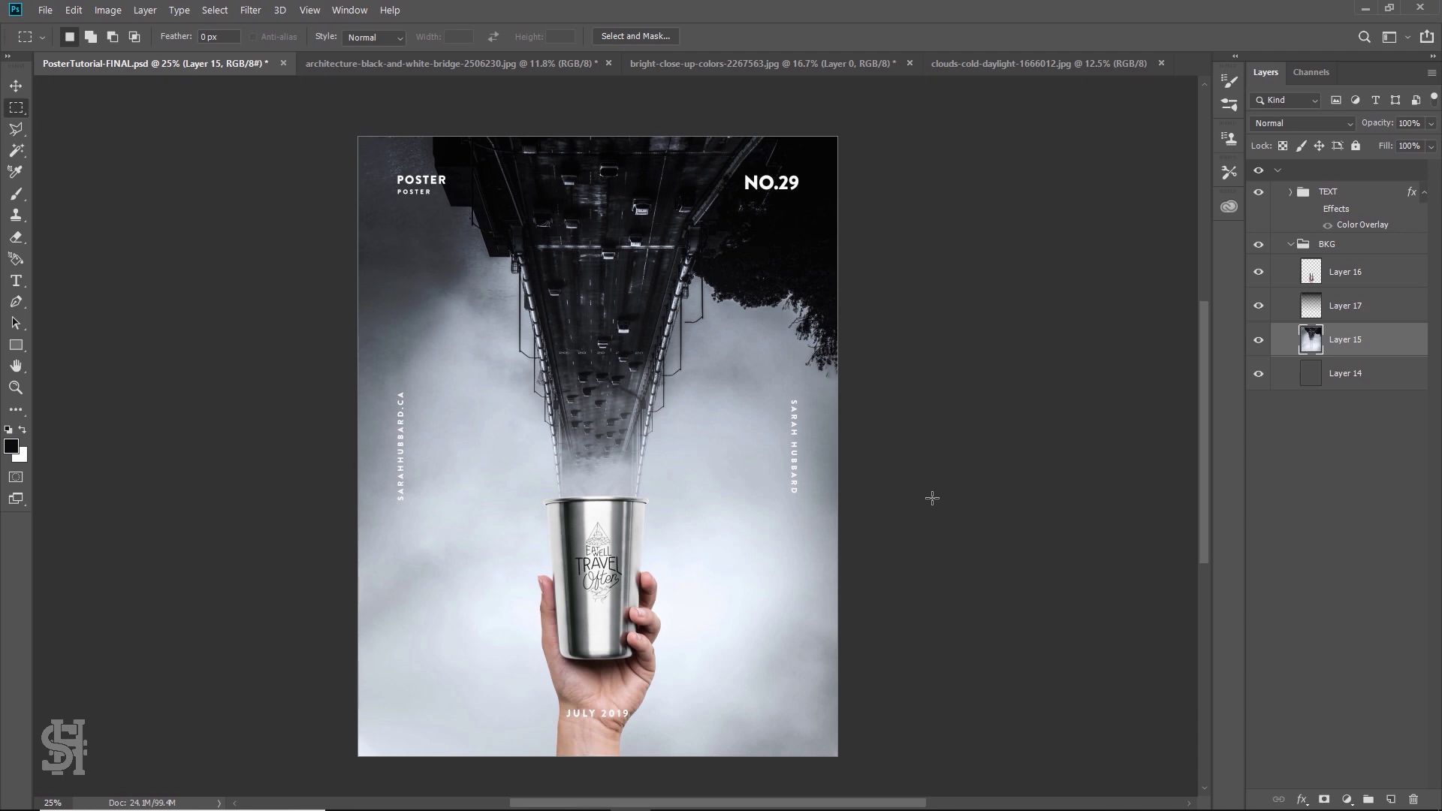
Remove the stray twig below the tree on Layer 15 by cloning clean sky over it with a soft 53 px Clone Stamp
key(z)
click(847, 360)
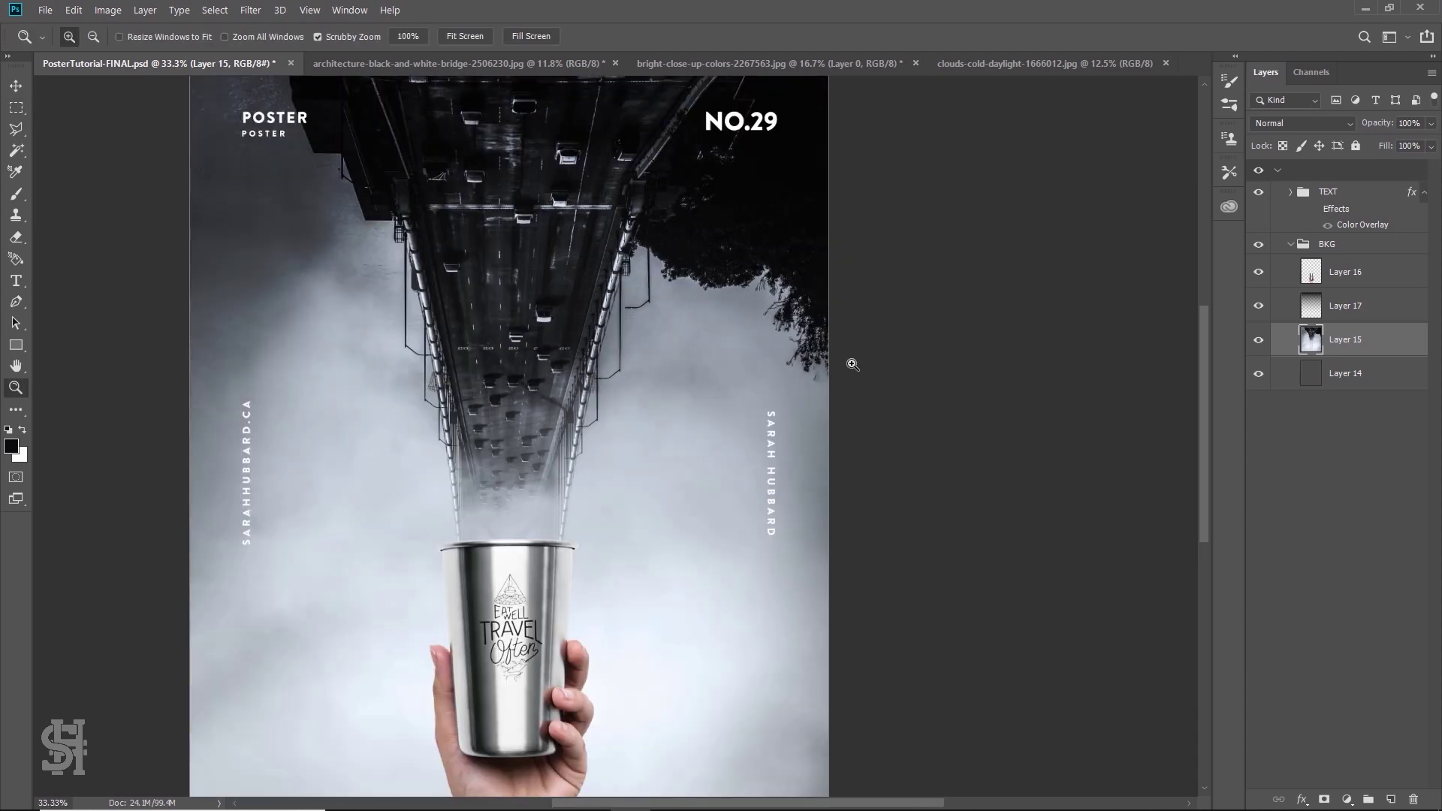
click(846, 360)
click(822, 357)
click(822, 357)
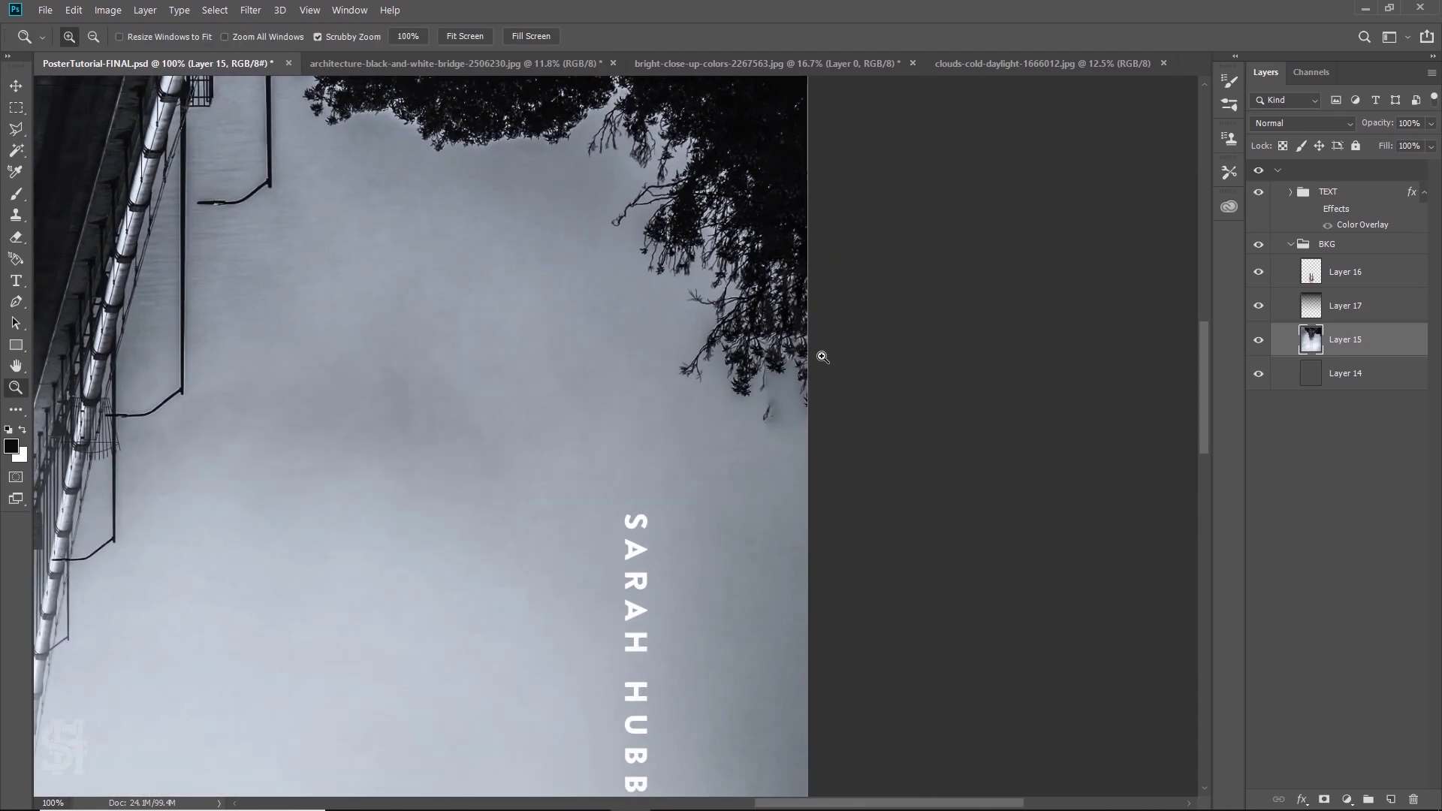
click(820, 355)
right_click(15, 239)
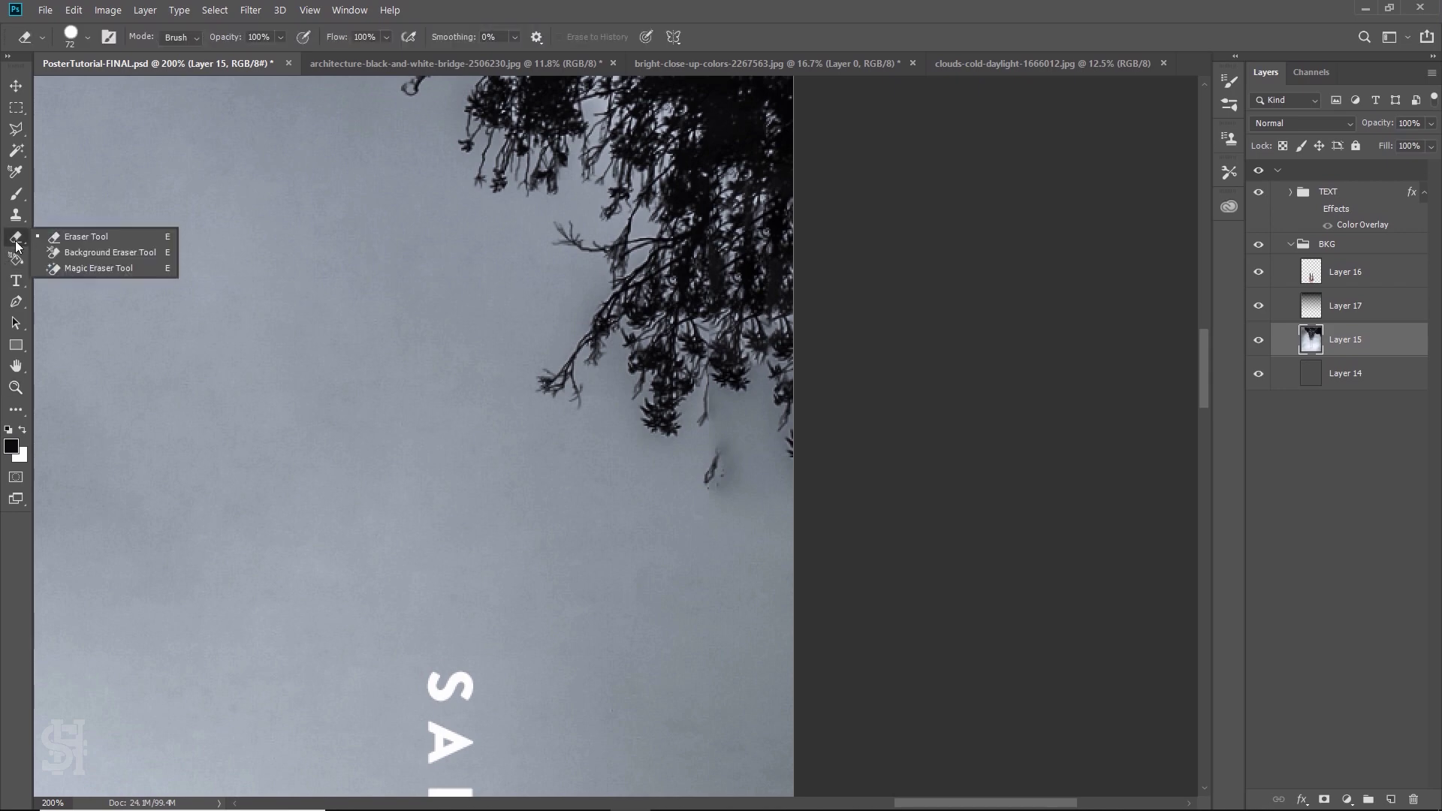
right_click(16, 216)
click(113, 215)
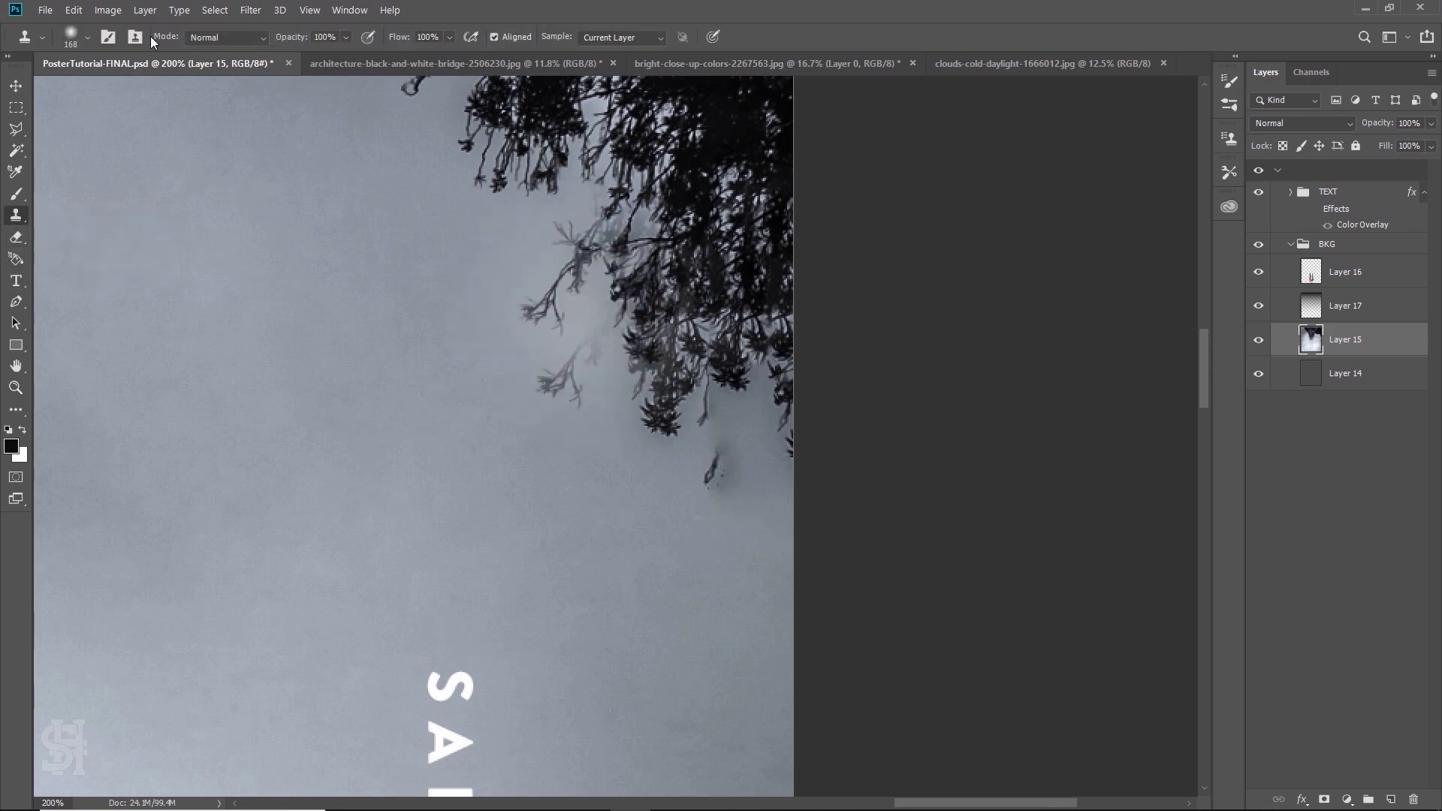
click(87, 37)
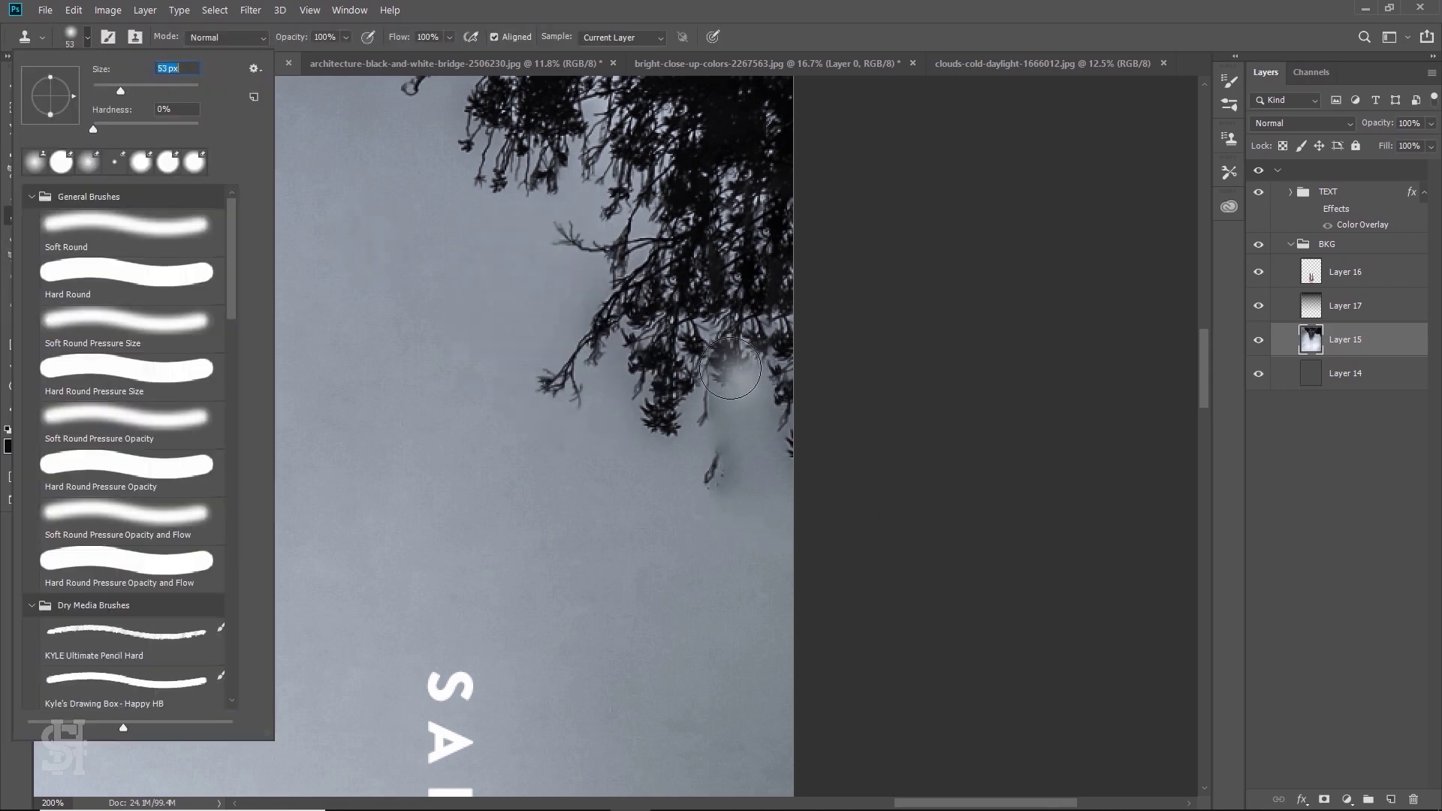
click(727, 396)
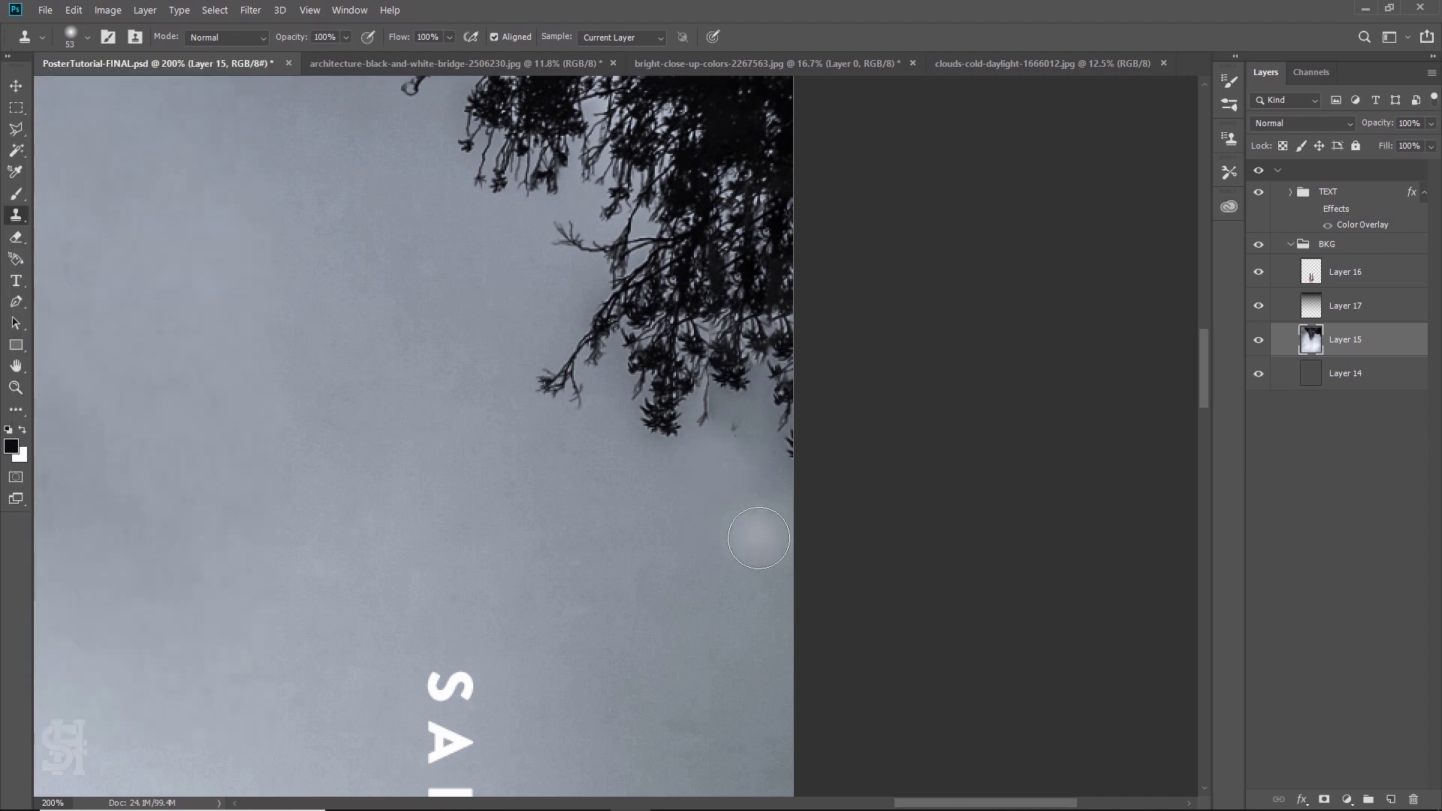
alt+click(739, 509)
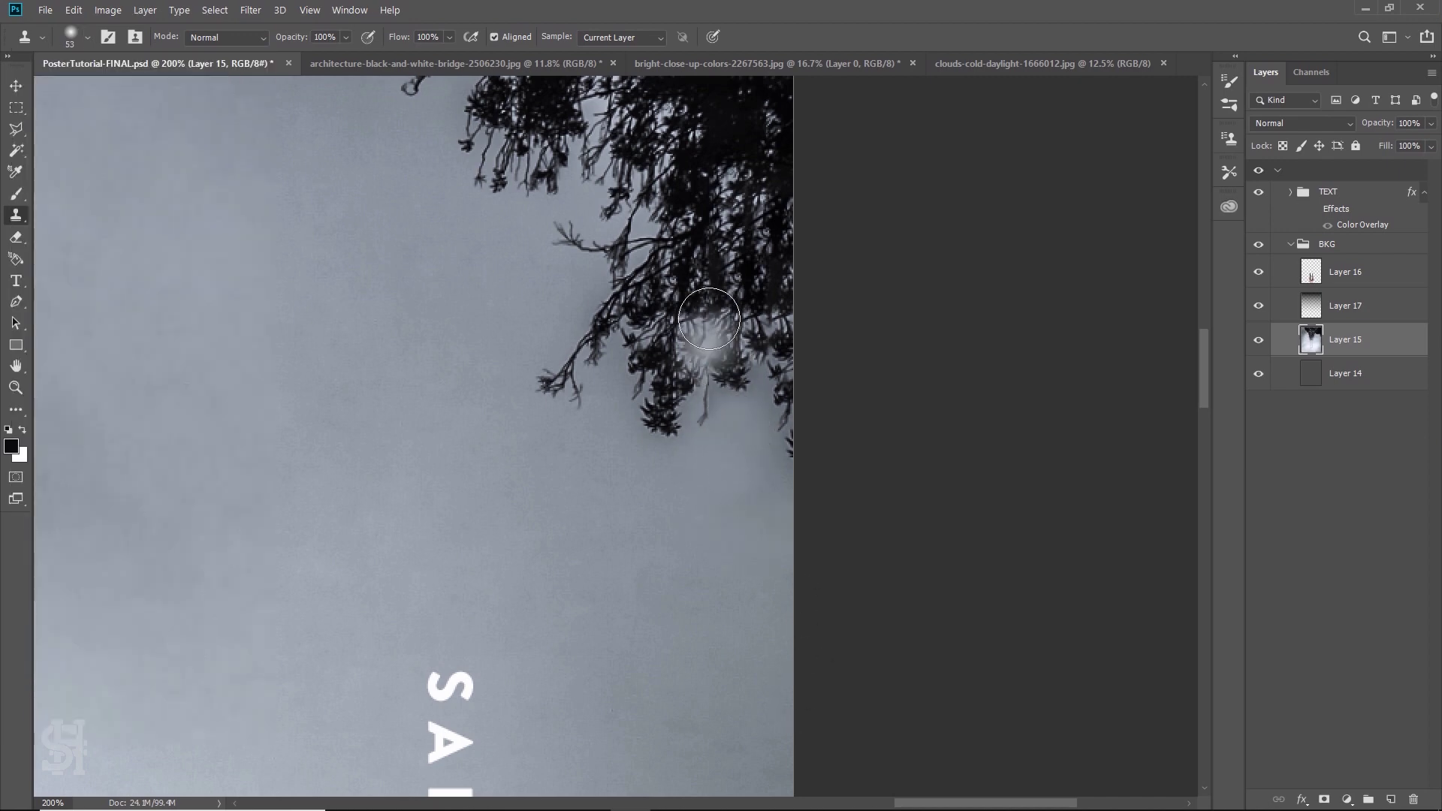
Clone branches and leaf tips over the lower edge of the tree out to the poster's right edge
mouse_move(720, 379)
mouse_down()
mouse_move(759, 368)
mouse_move(759, 406)
mouse_up()
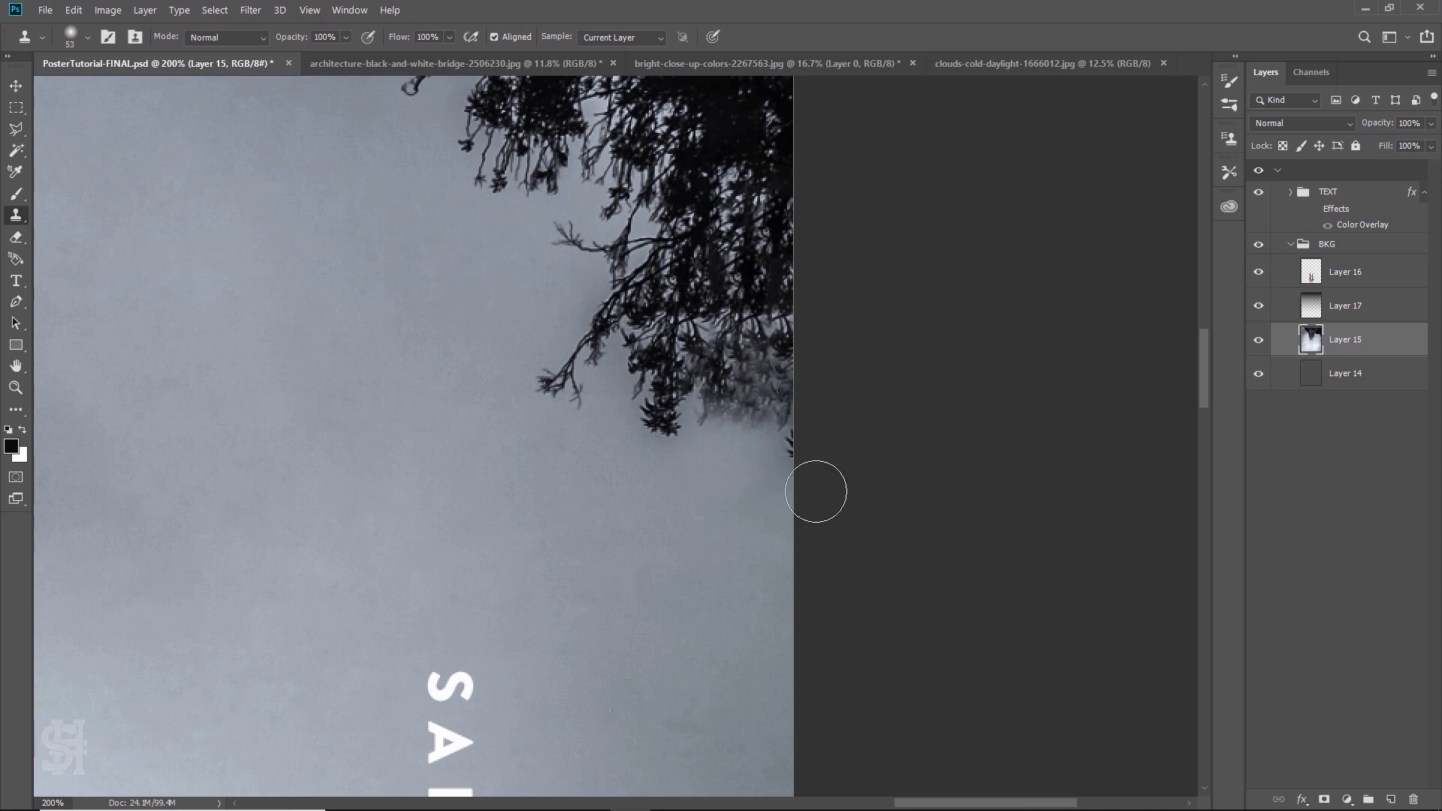
alt+click(708, 249)
drag(747, 348, 757, 387)
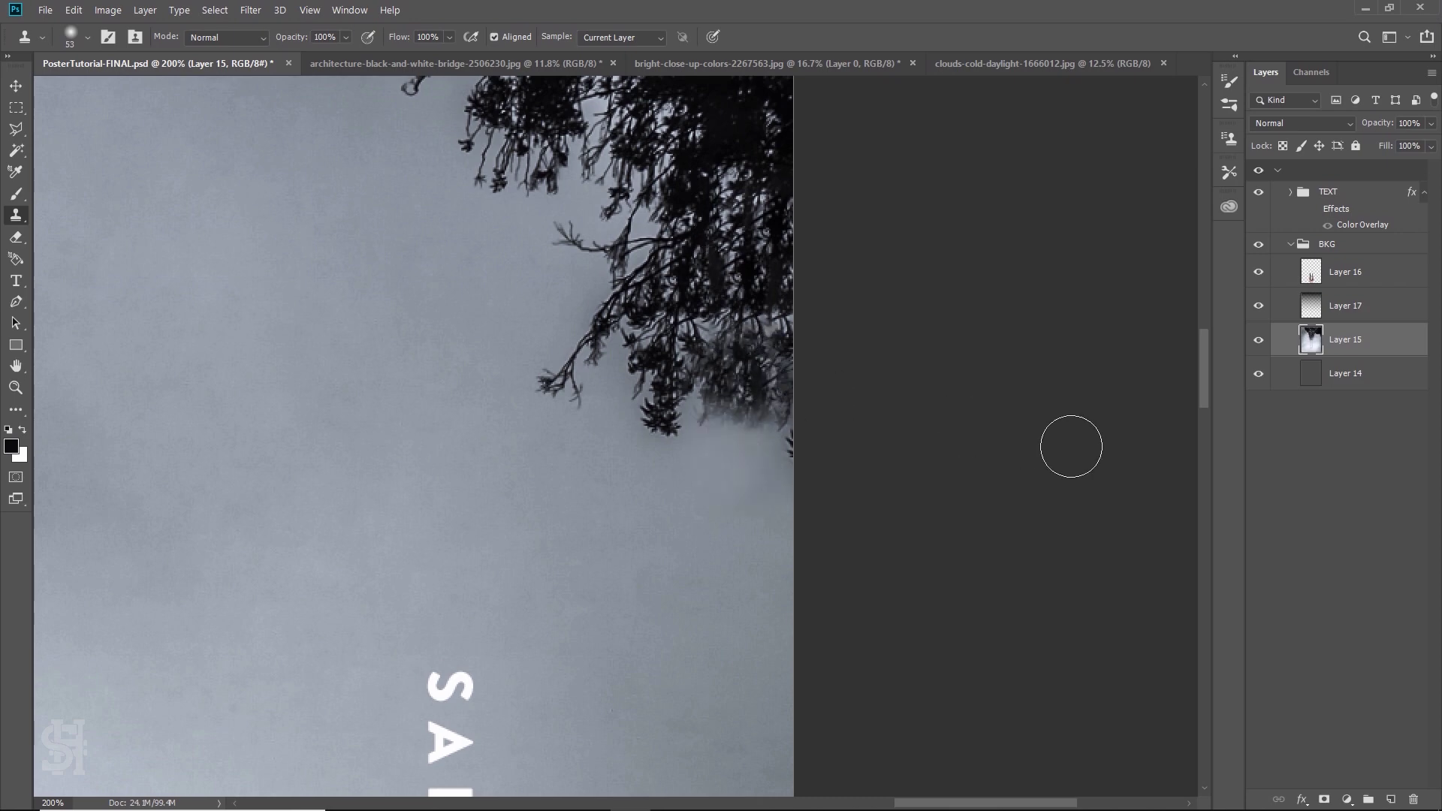
alt+click(654, 421)
mouse_move(710, 428)
mouse_down()
mouse_move(782, 419)
mouse_move(801, 438)
mouse_up()
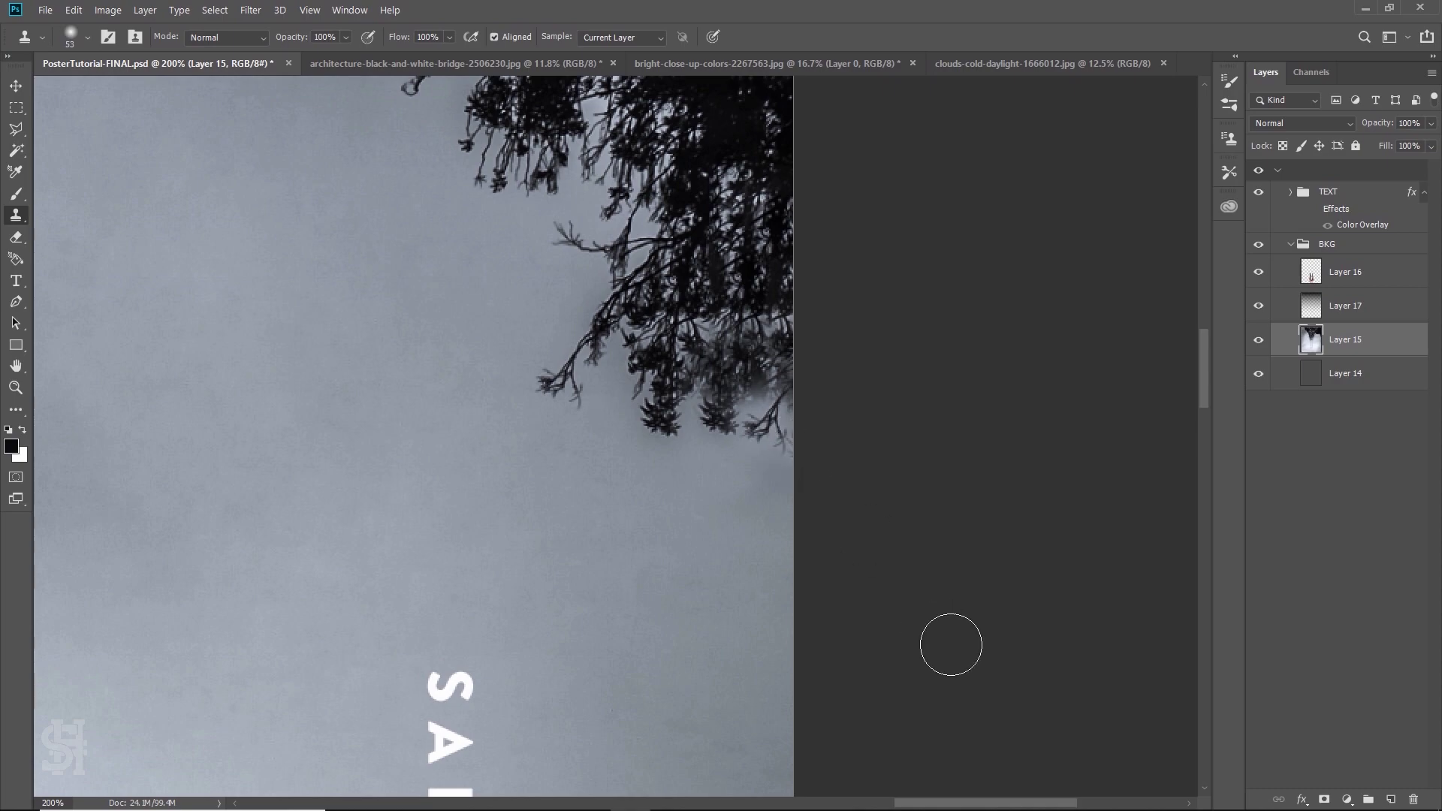
Set the Clone Stamp hardness to 92% for detailed cloning along the tree's lower edge
key(z)
alt+click(444, 441)
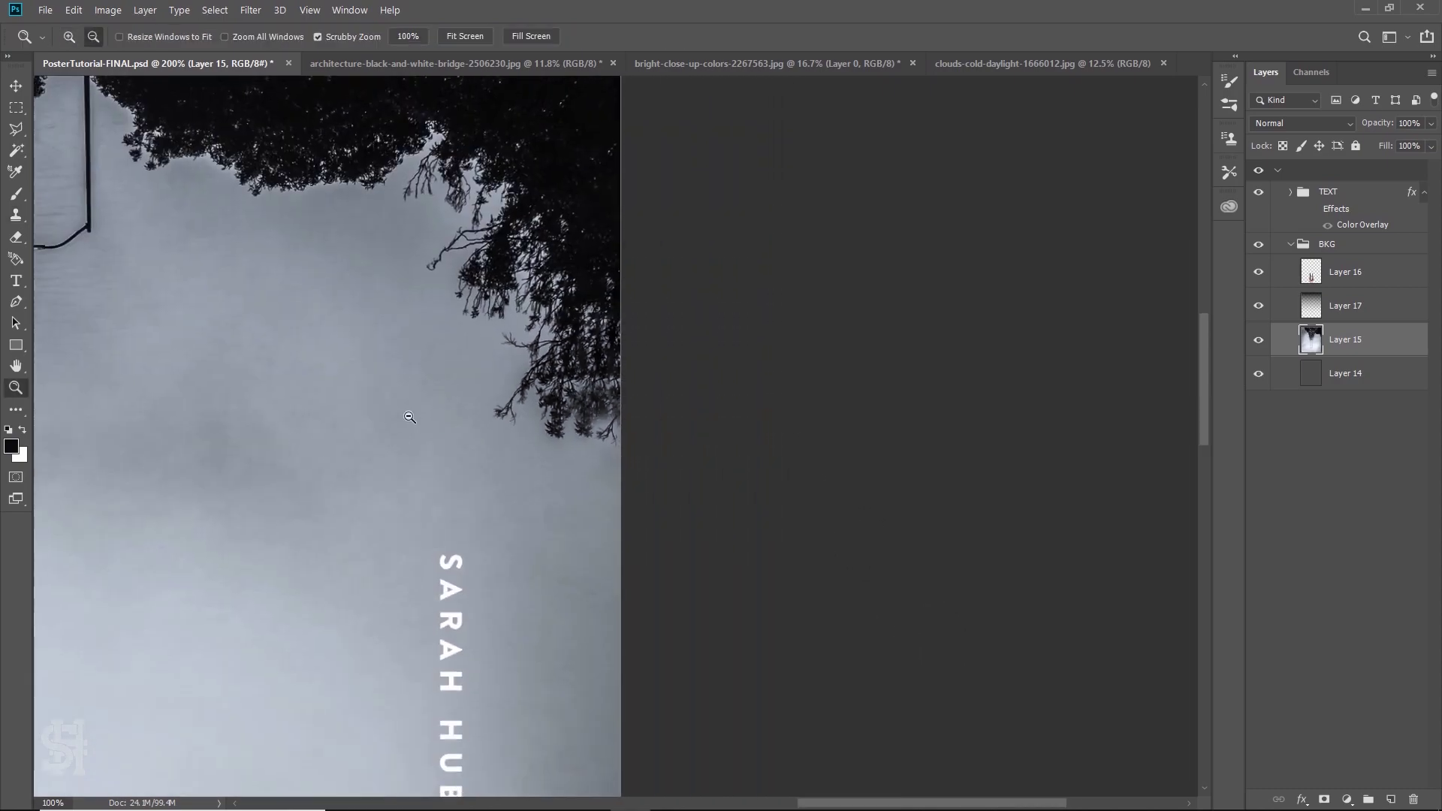
alt+click(304, 385)
drag(437, 373, 511, 368)
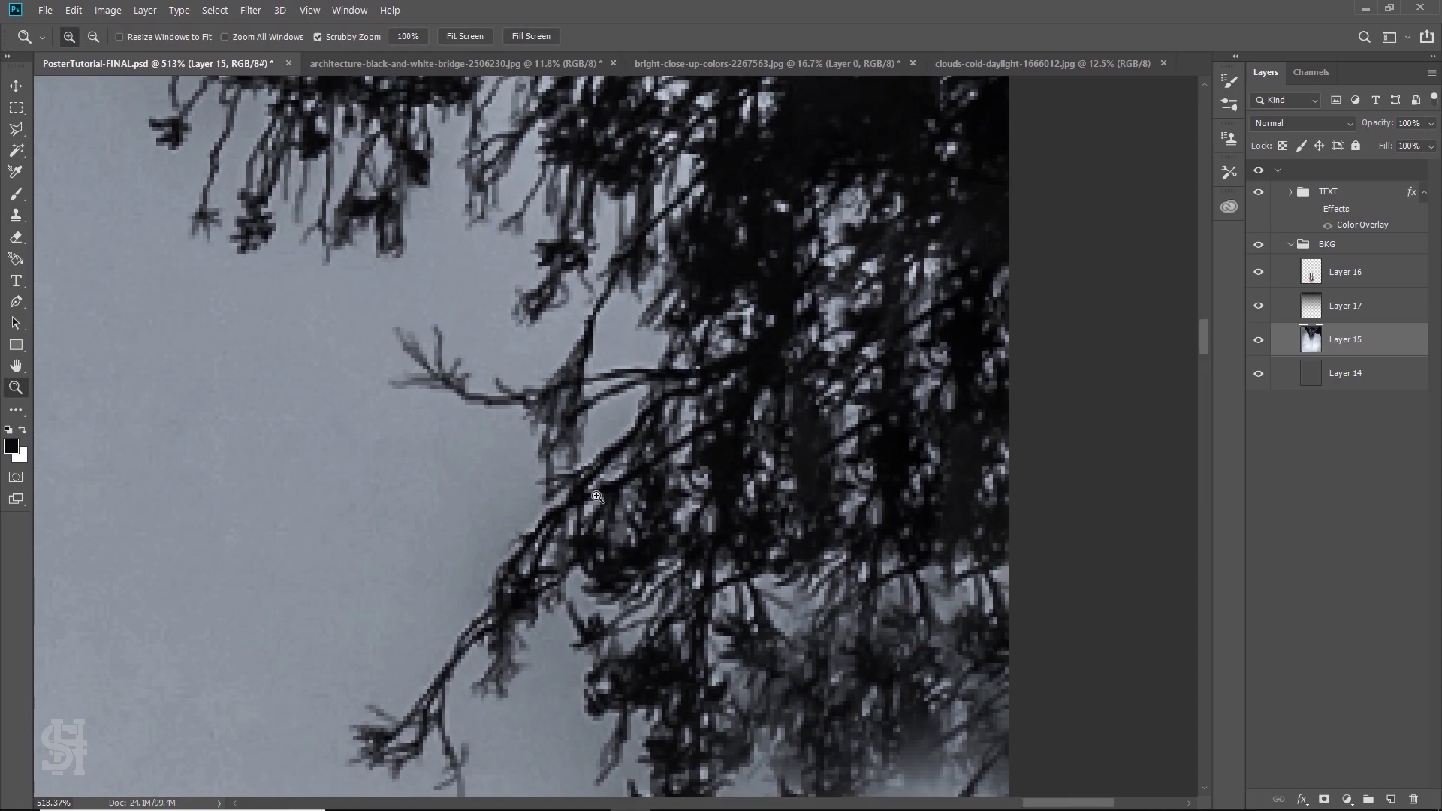
key(space)
drag(619, 257, 364, 248)
drag(16, 215, 62, 219)
click(88, 39)
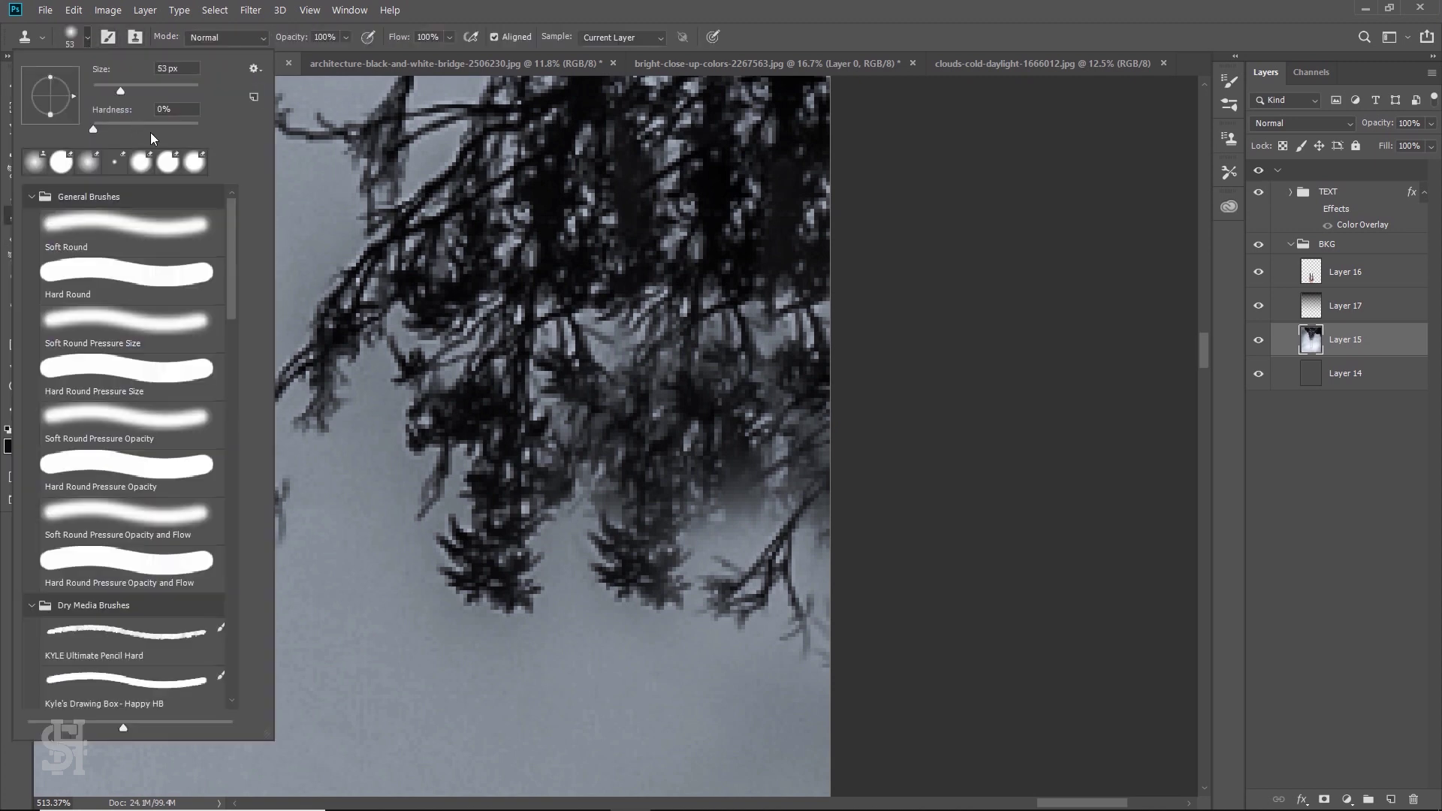
drag(176, 129, 199, 129)
click(660, 386)
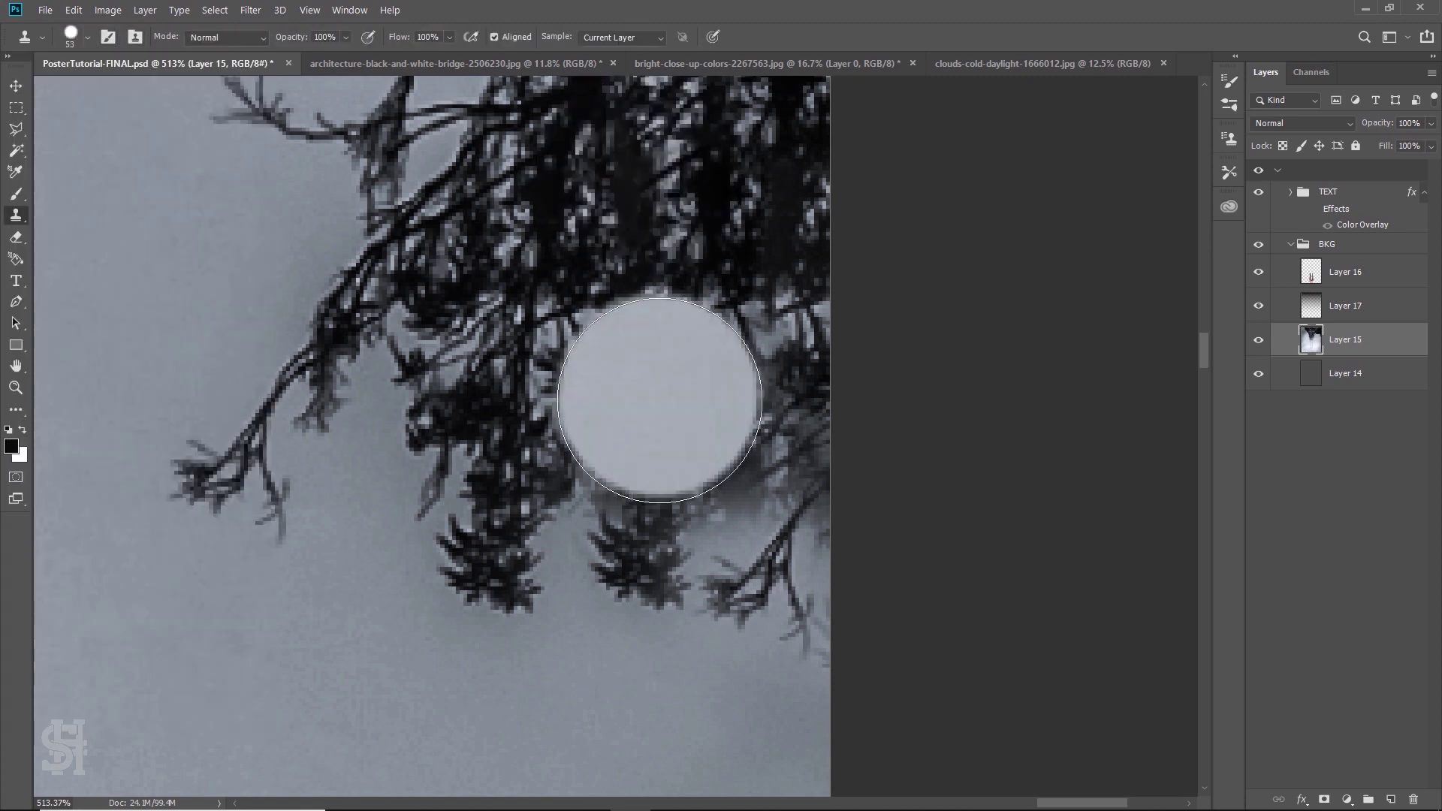
Reduce the Clone Stamp to 18 px and clone crisp leaves over the blurry patch in the tree's lower branches
click(88, 39)
drag(118, 89, 104, 89)
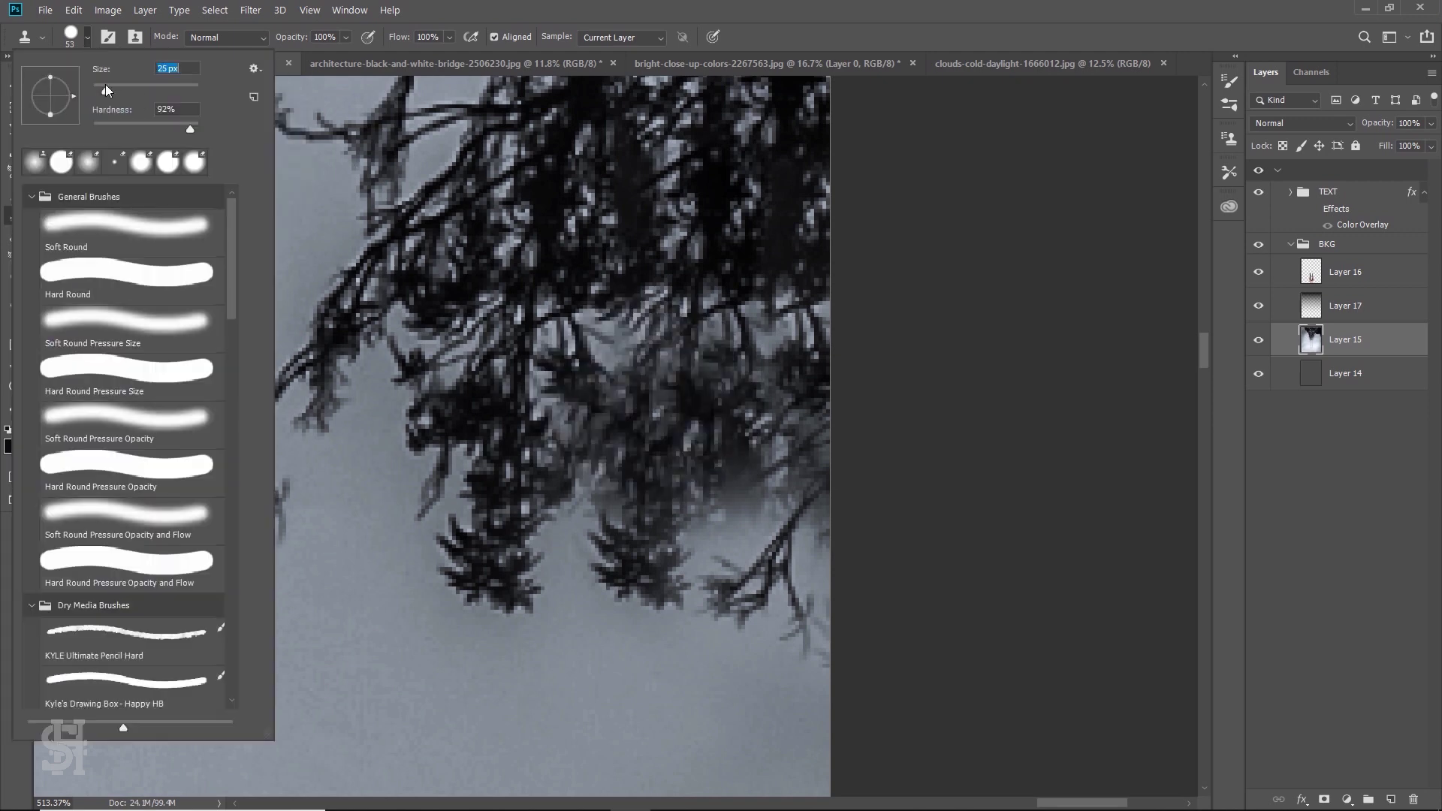
click(681, 408)
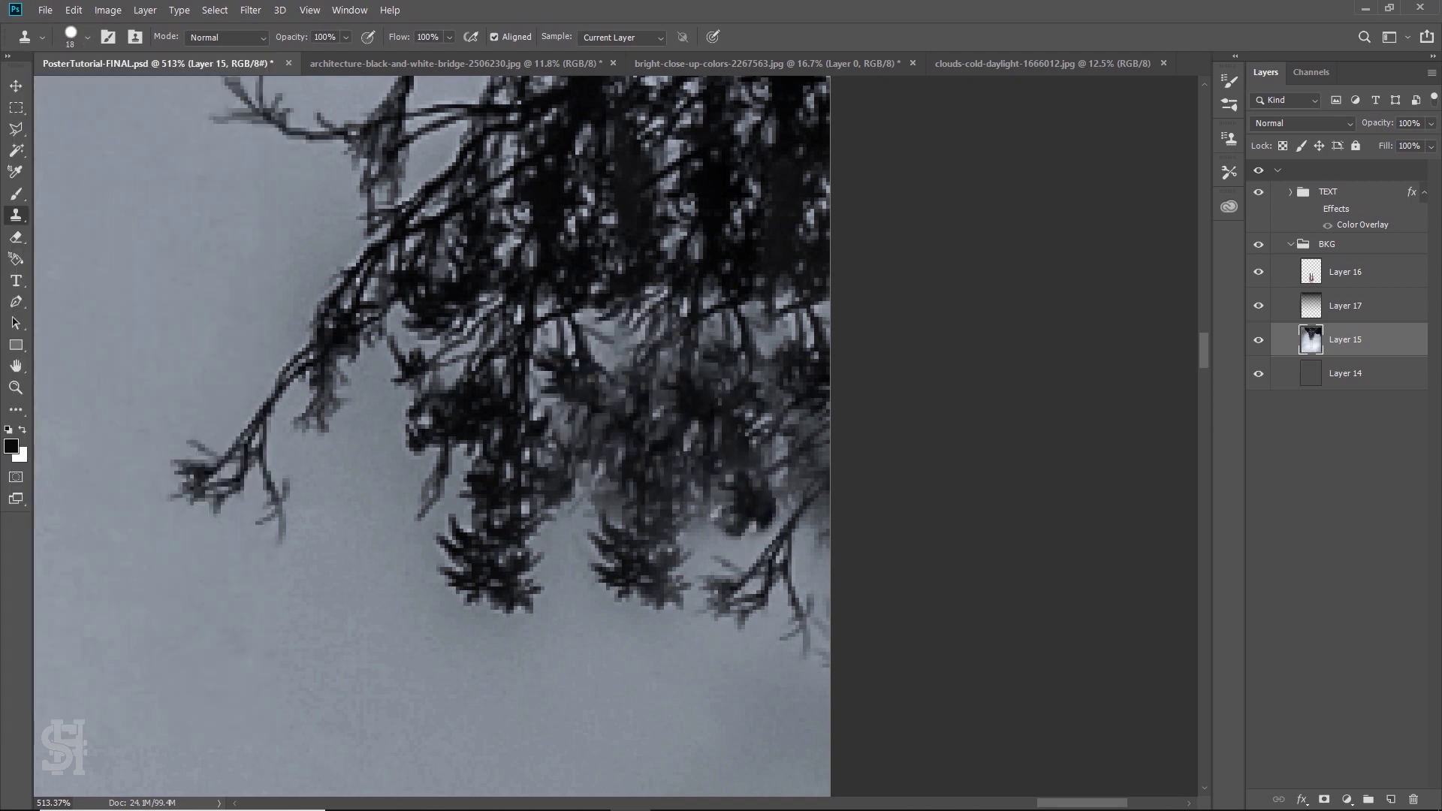
mouse_move(756, 435)
mouse_down()
mouse_move(742, 480)
mouse_move(703, 505)
mouse_move(778, 515)
mouse_up()
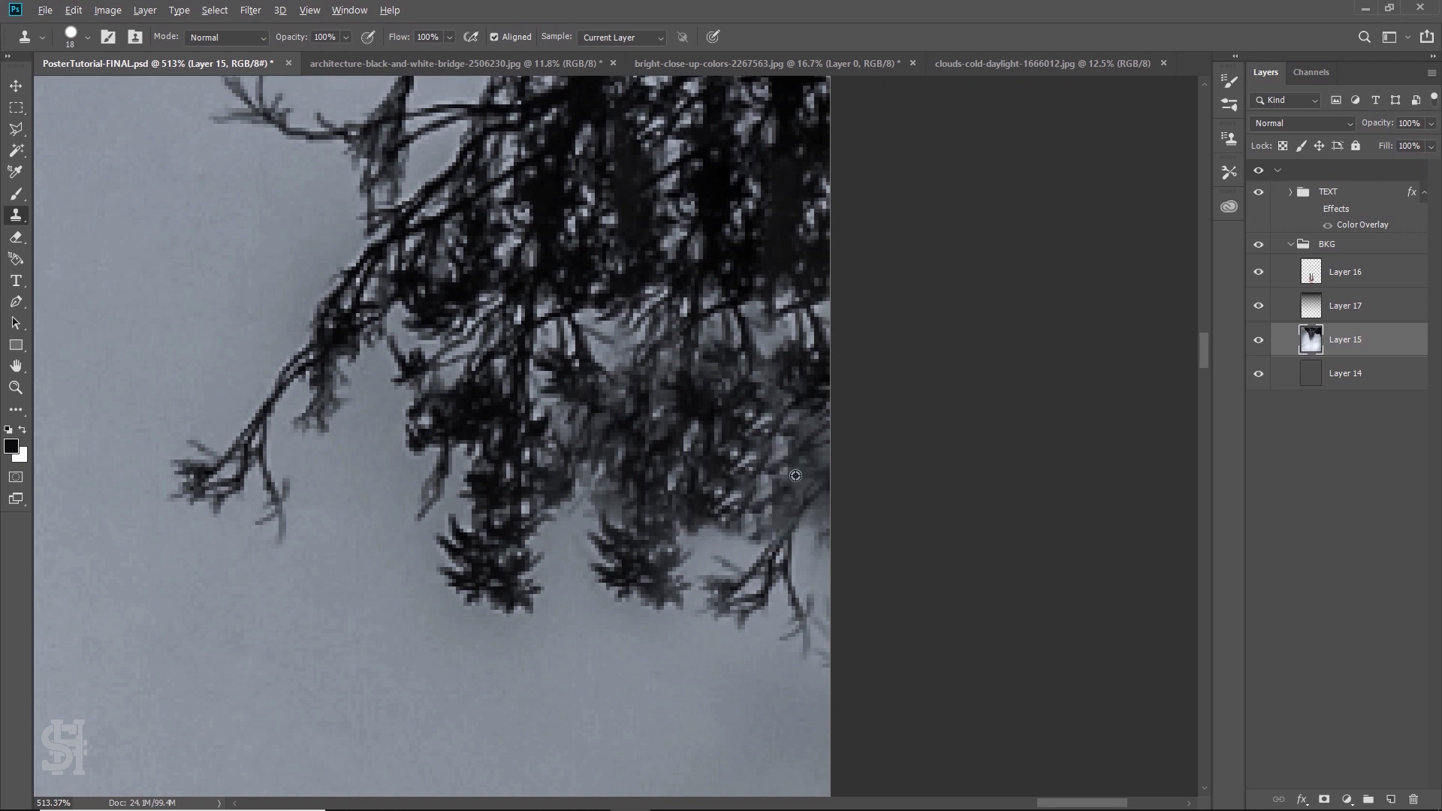
mouse_move(661, 485)
mouse_down()
mouse_move(641, 510)
mouse_move(596, 462)
mouse_move(624, 435)
mouse_up()
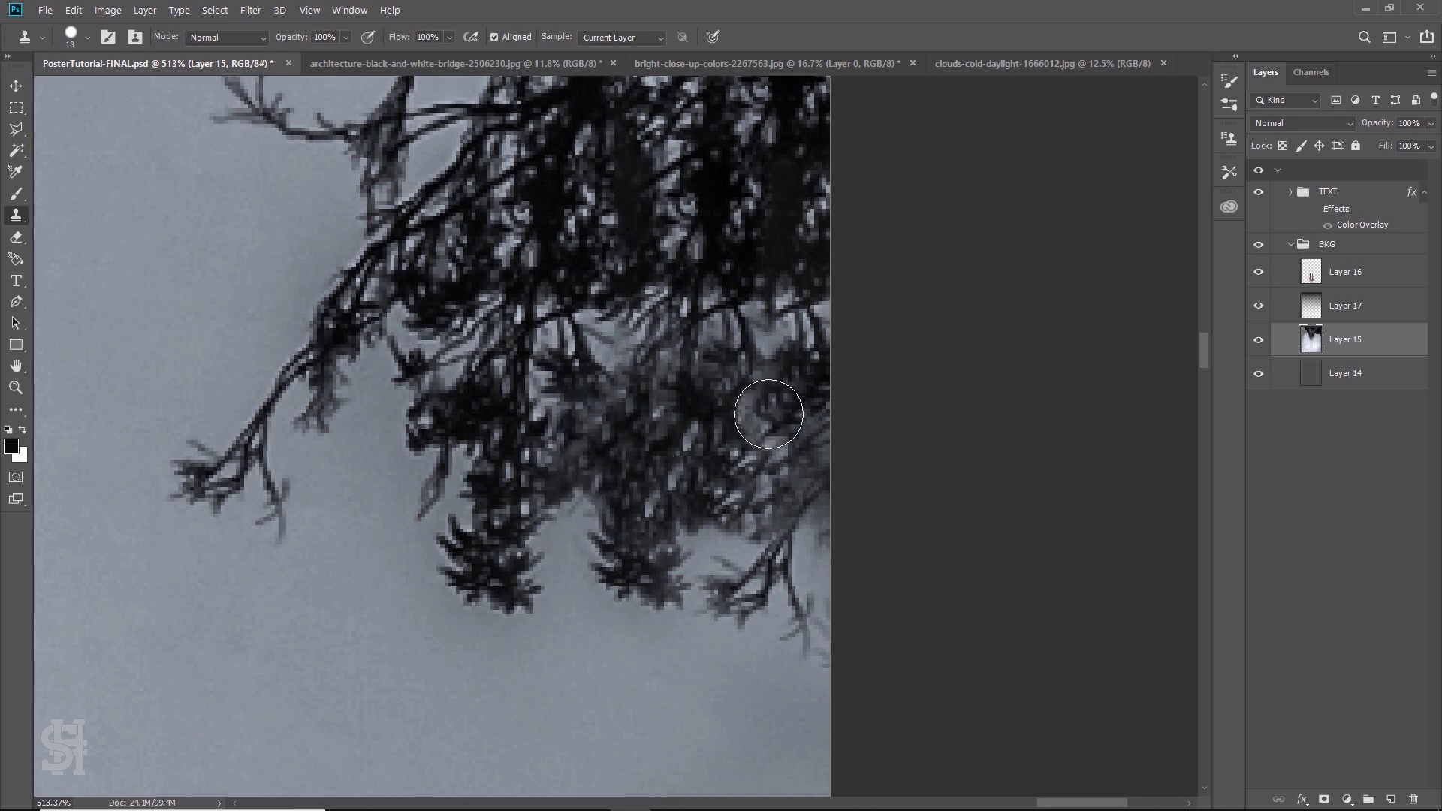
key(ctrl+0)
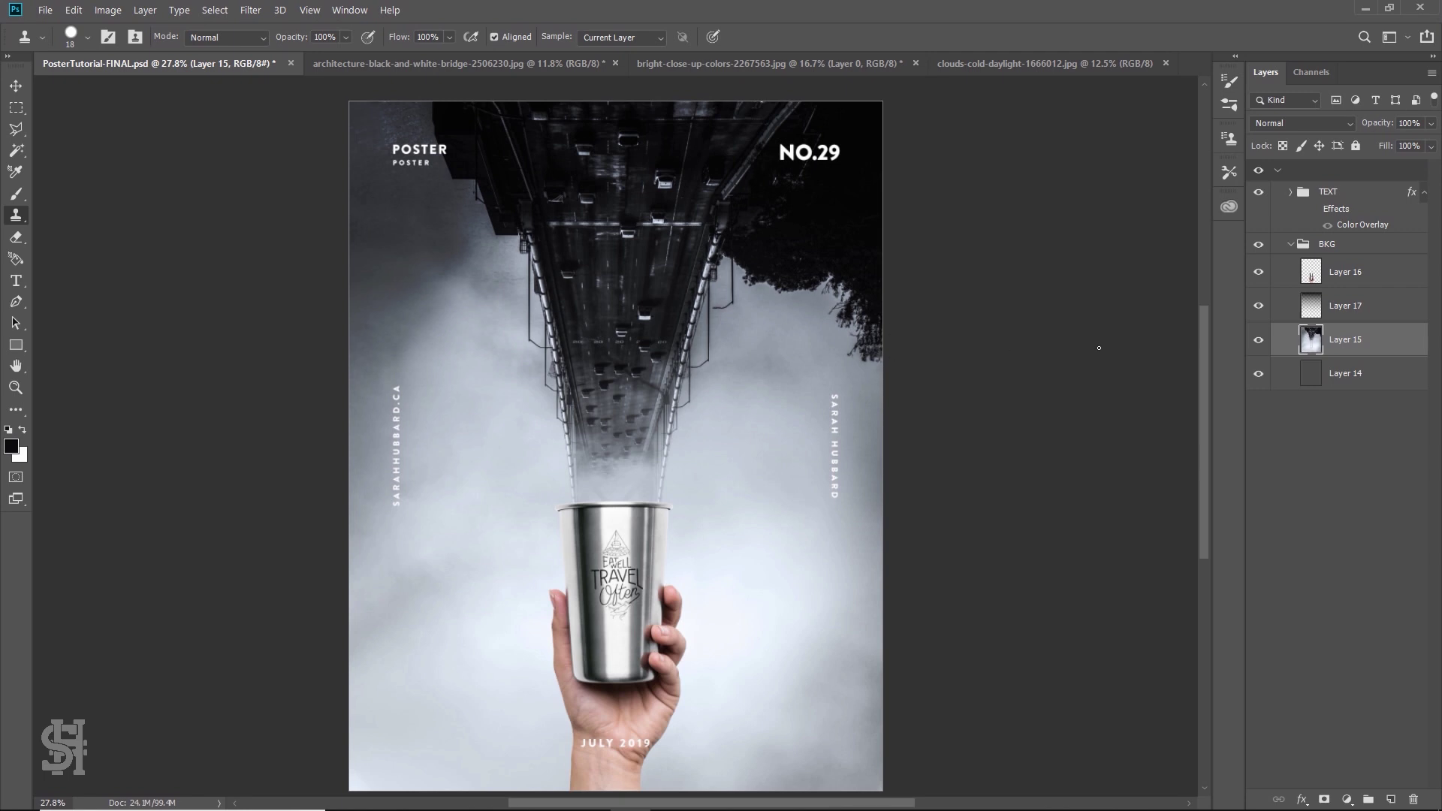
Set the Clone Stamp size to 25 px for more retouching of the faded branches at the poster's right edge
click(12, 90)
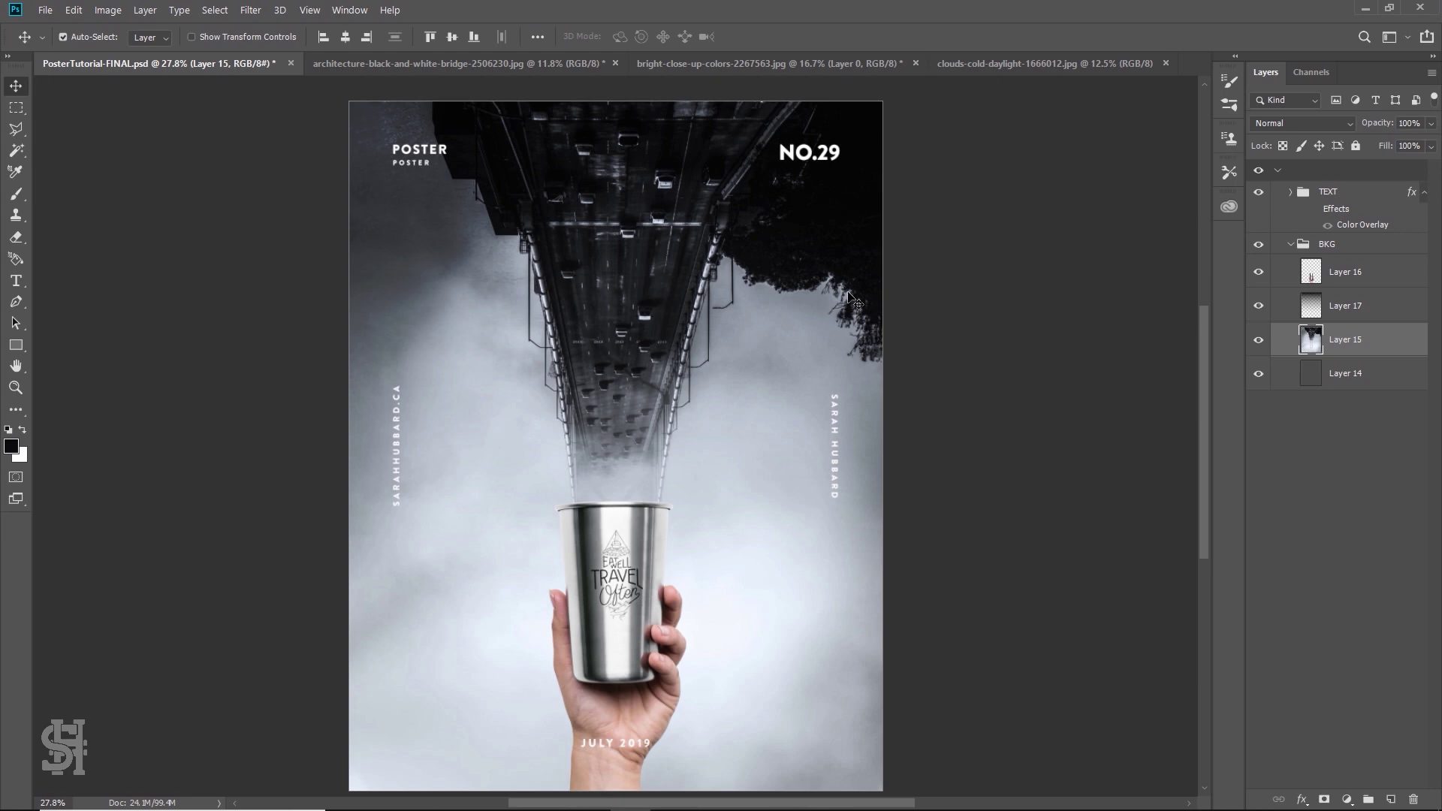
drag(857, 315, 872, 324)
key(z)
click(922, 494)
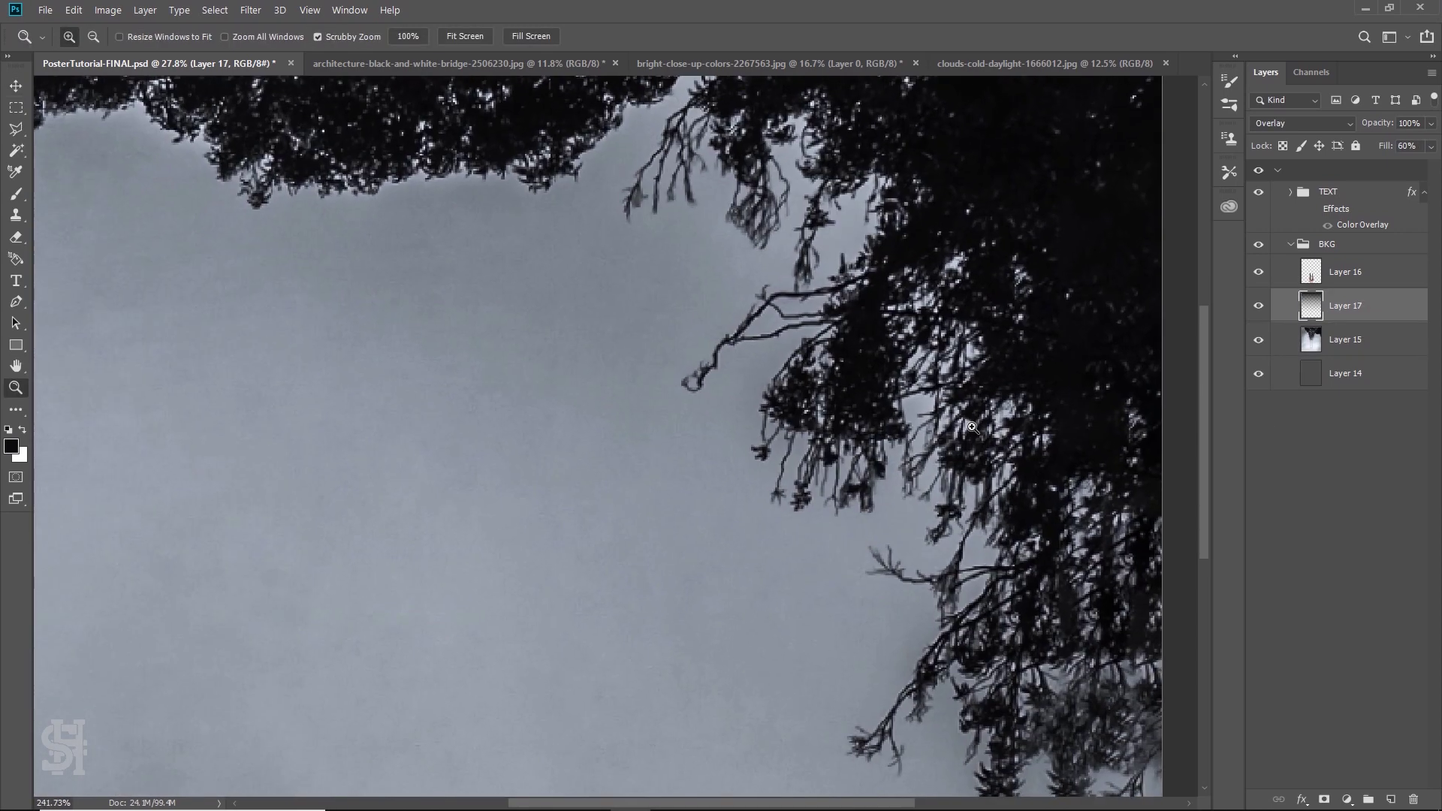
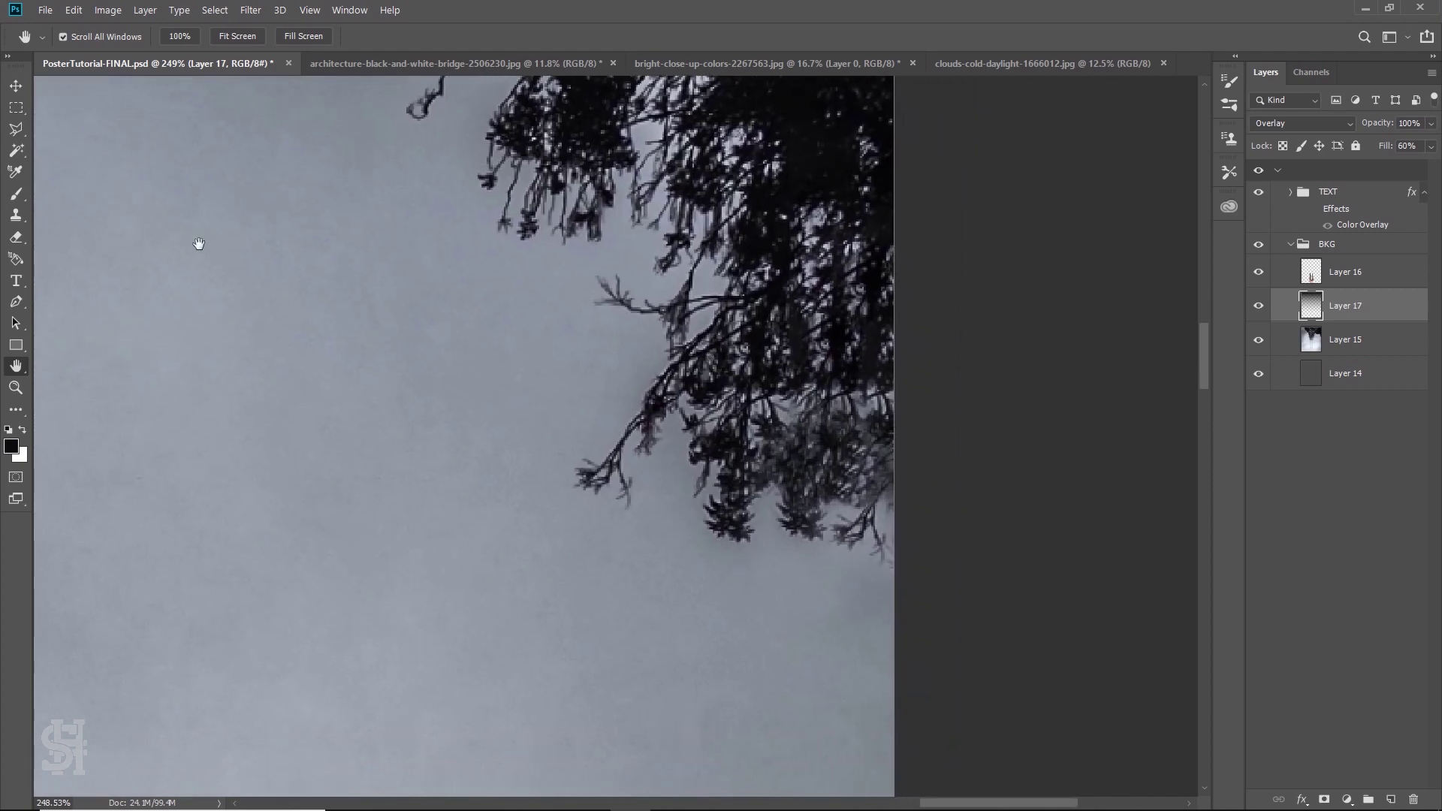
click(15, 215)
click(91, 215)
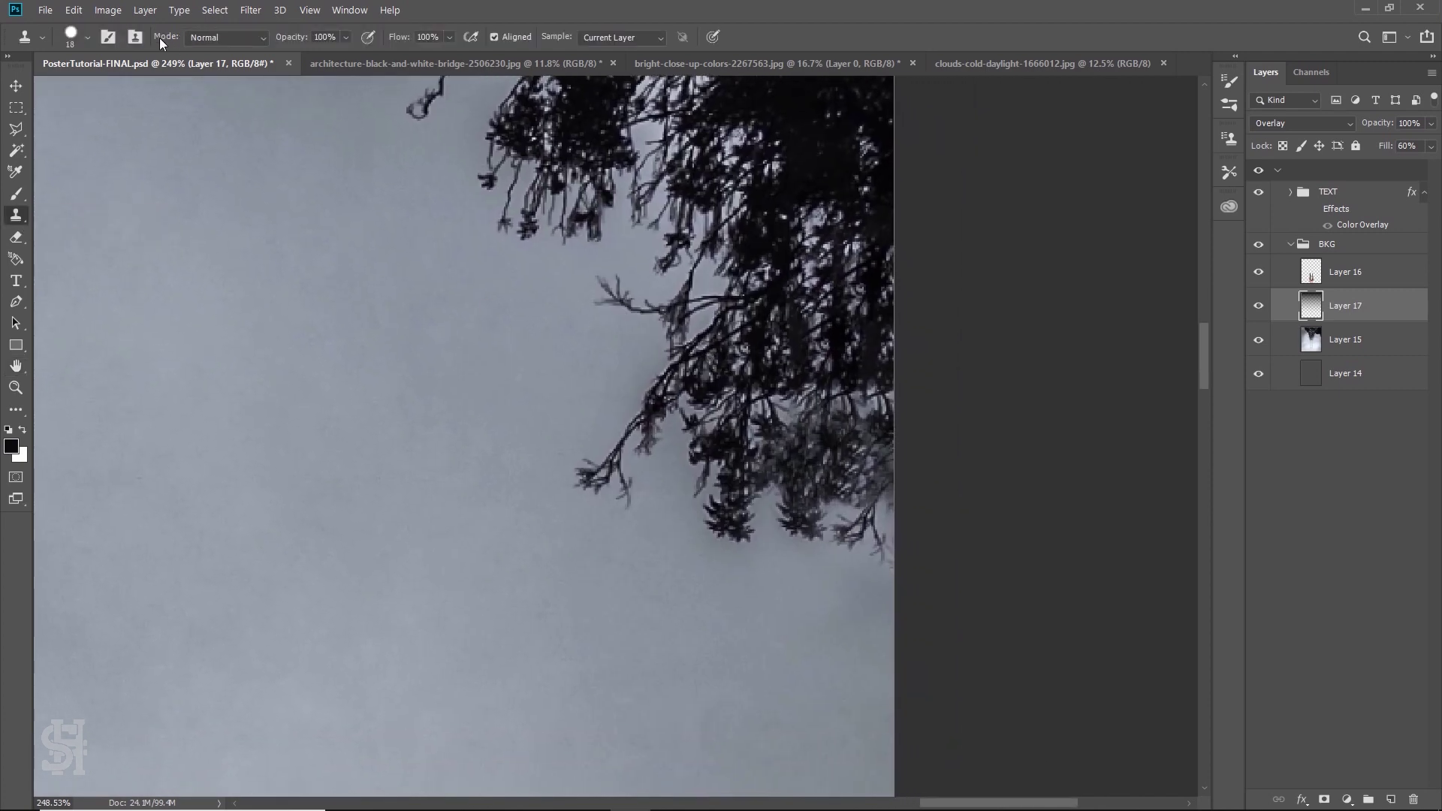
click(87, 37)
drag(109, 84, 126, 85)
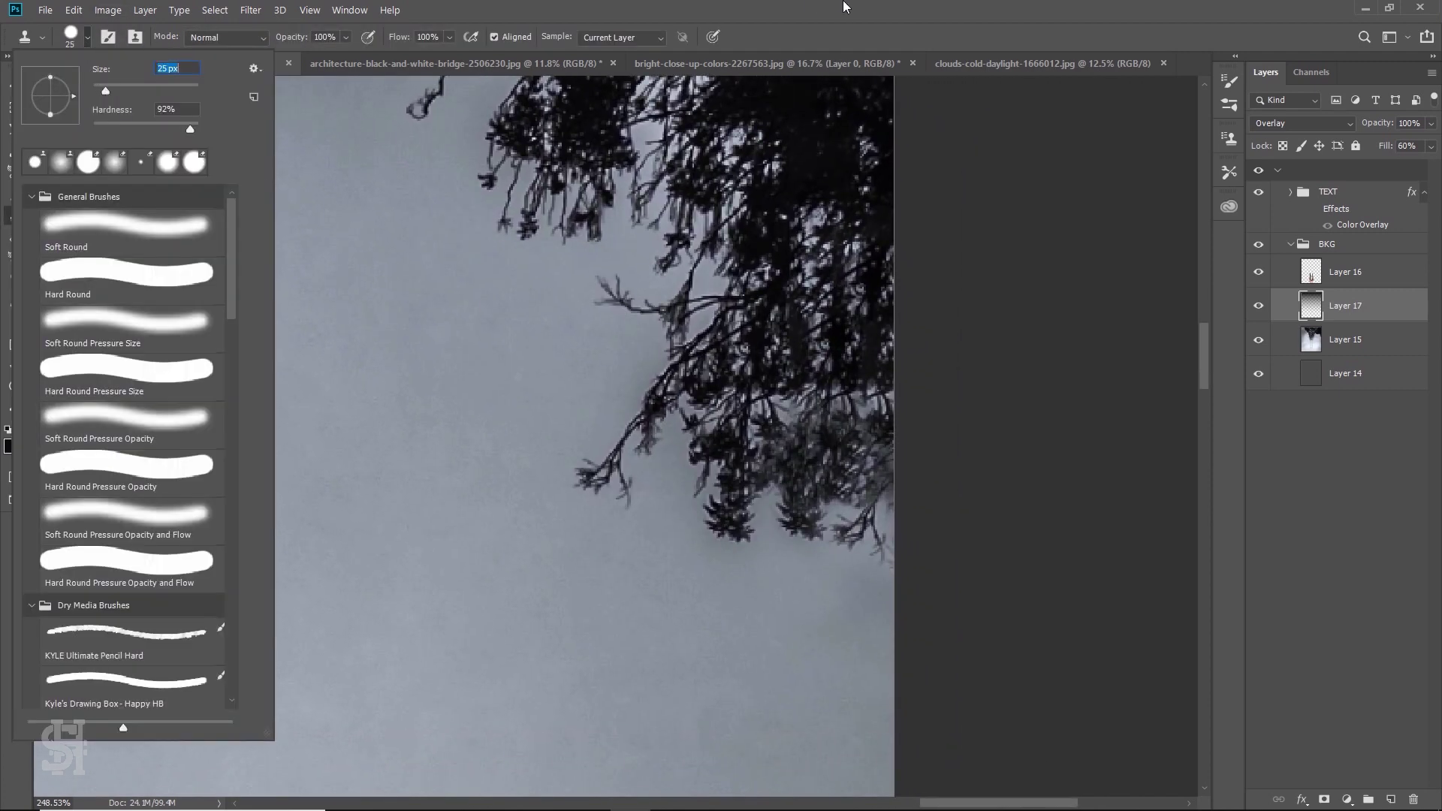
key(Return)
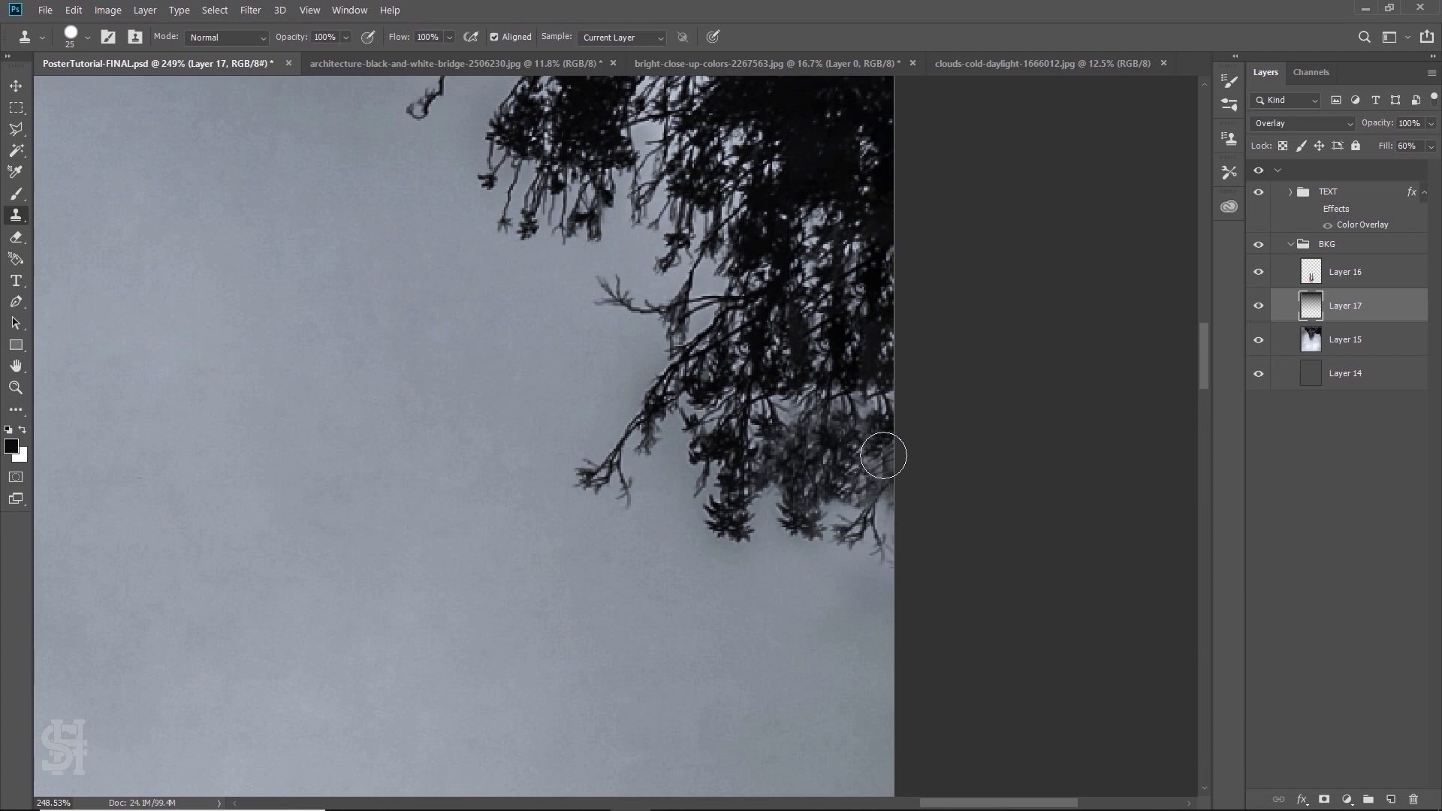
Try to clone leaf clusters over the faded branches with Layer 17 active, and toggle that layer's visibility off and on
alt+click(734, 509)
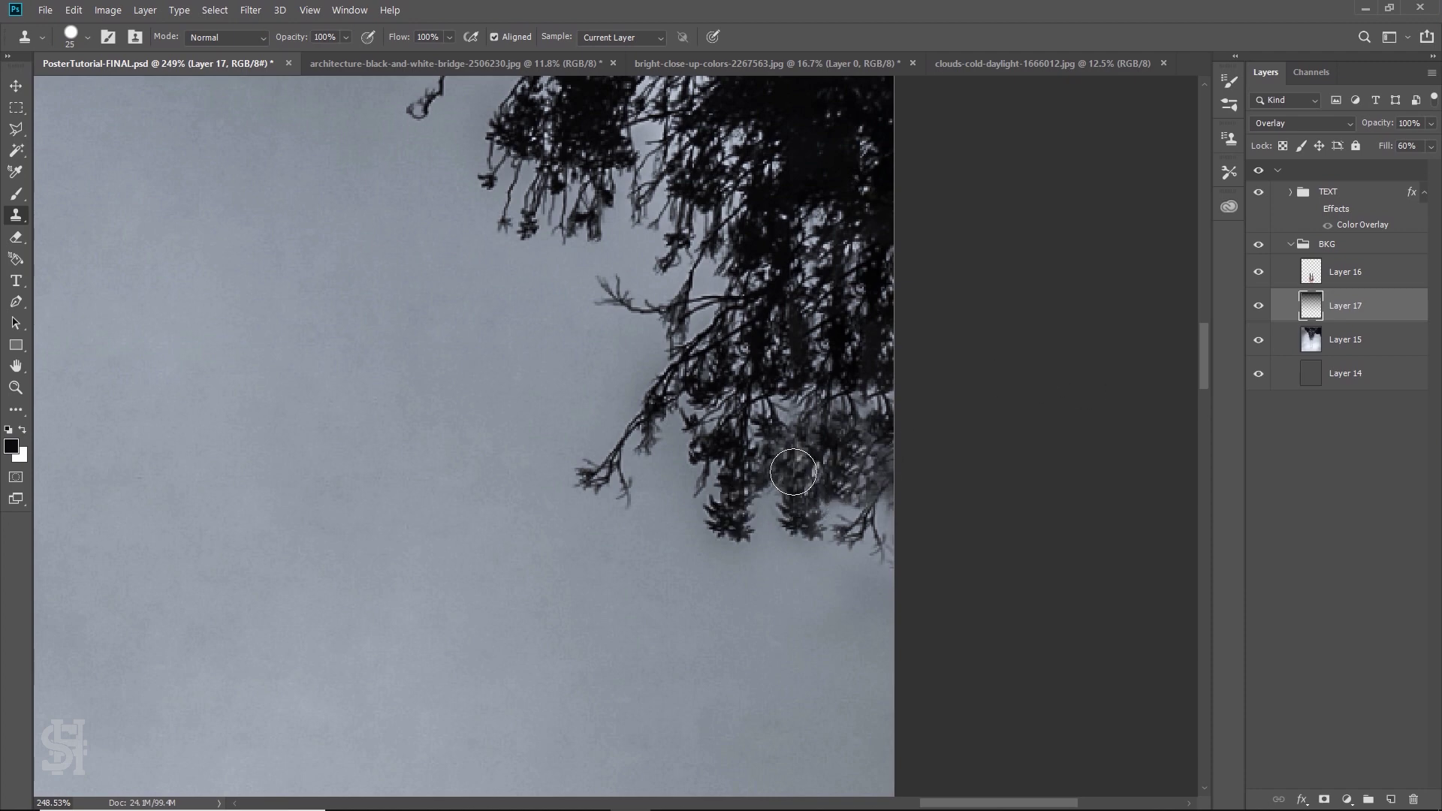
mouse_move(807, 515)
mouse_down()
mouse_move(797, 526)
mouse_move(804, 474)
mouse_up()
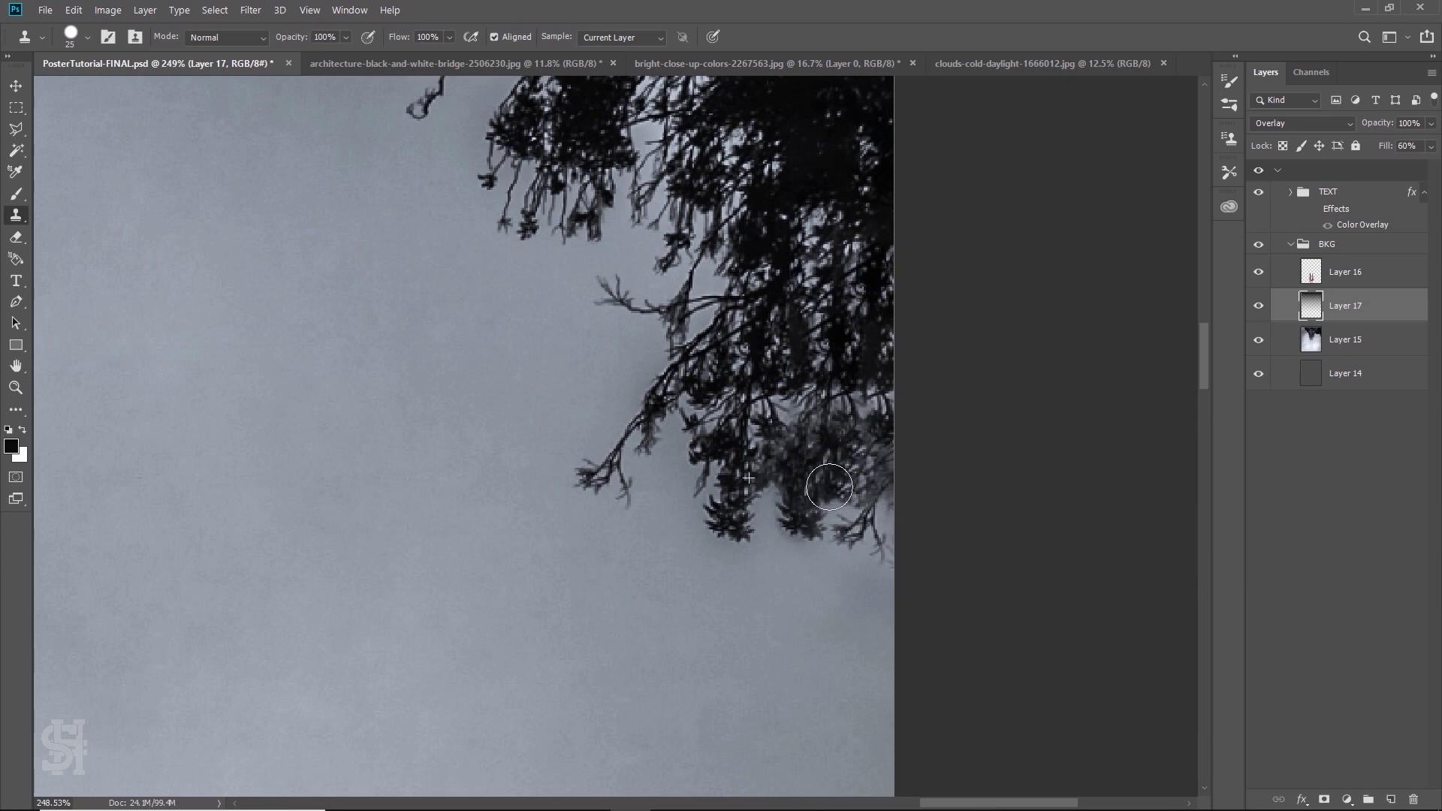
mouse_move(865, 529)
mouse_down()
mouse_move(874, 478)
mouse_move(855, 451)
mouse_move(869, 455)
mouse_move(869, 413)
mouse_up()
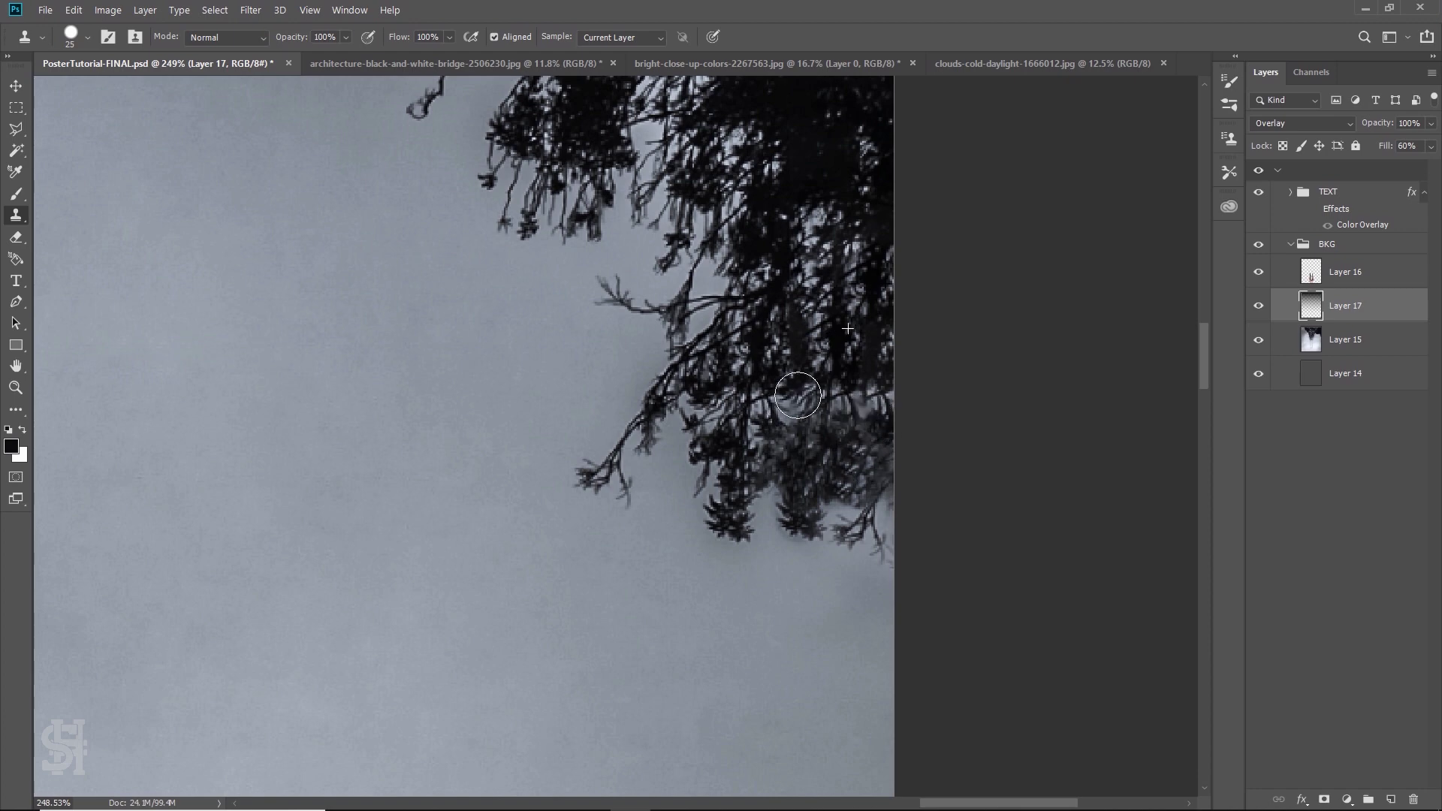
click(1261, 308)
click(1260, 308)
Clone branches on Layer 15 over the faded patch in the lower tree near the poster's right edge
click(1329, 345)
alt+click(789, 369)
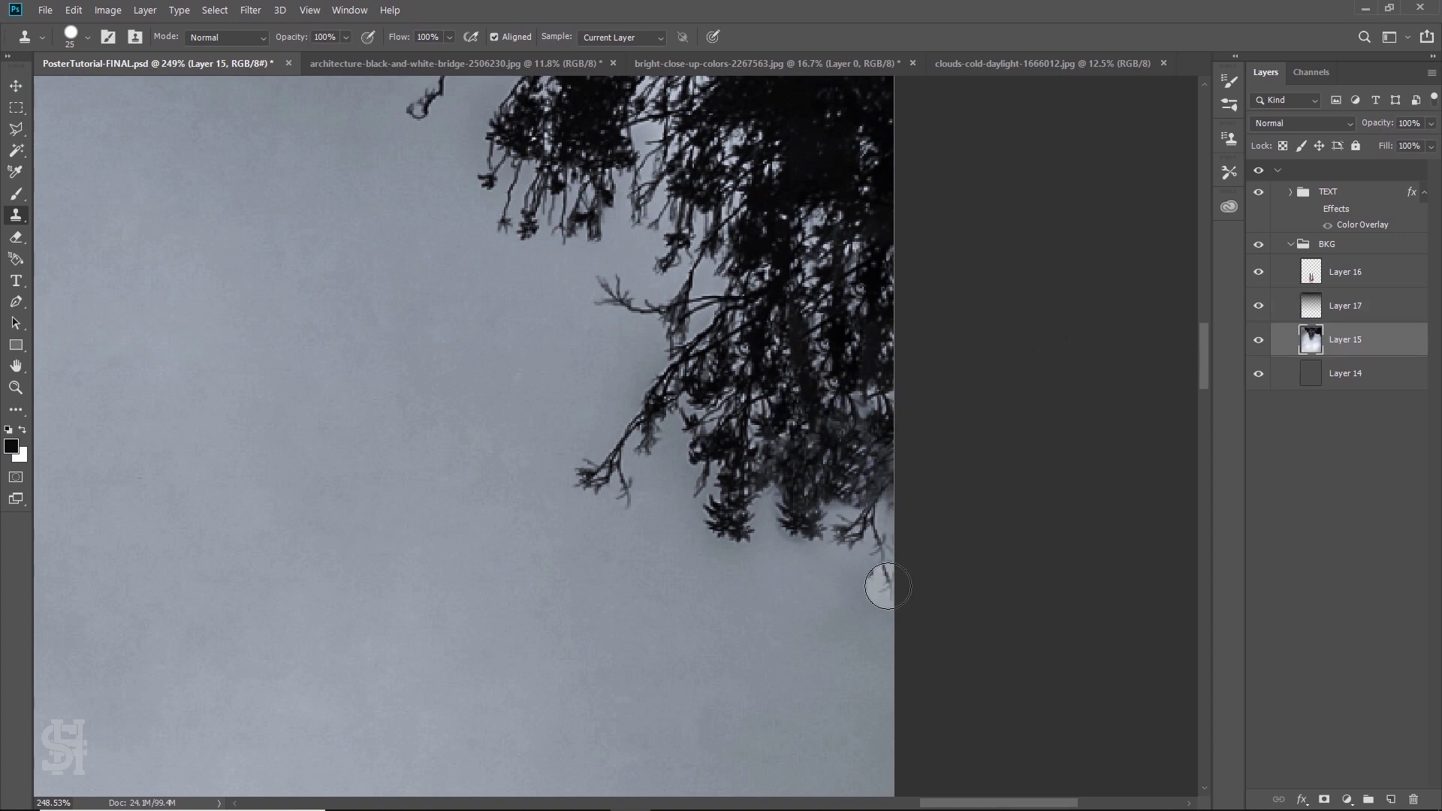
key(z)
mouse_move(496, 578)
mouse_down()
mouse_move(423, 582)
mouse_move(546, 439)
mouse_move(739, 416)
mouse_up()
alt+click(455, 478)
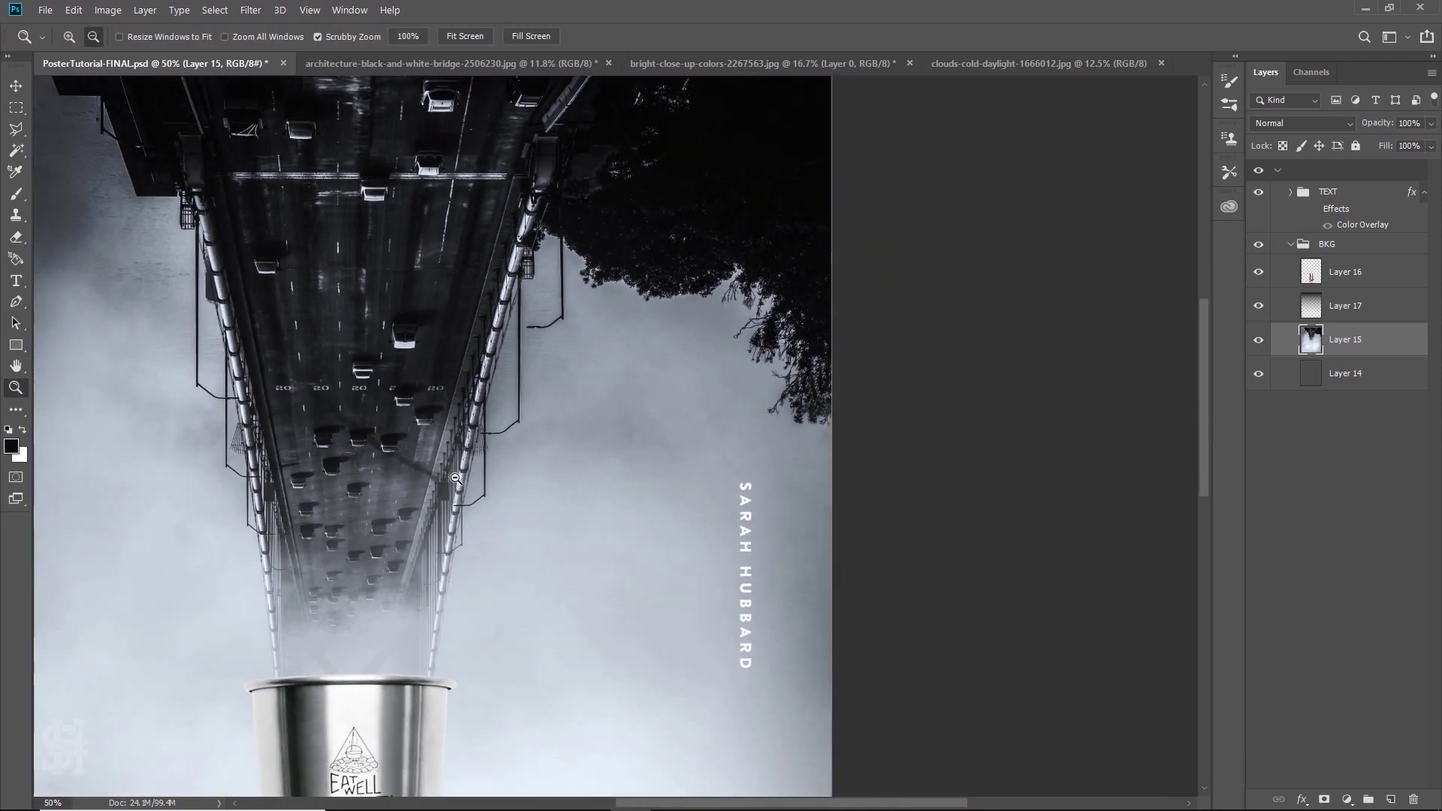
key(ctrl+0)
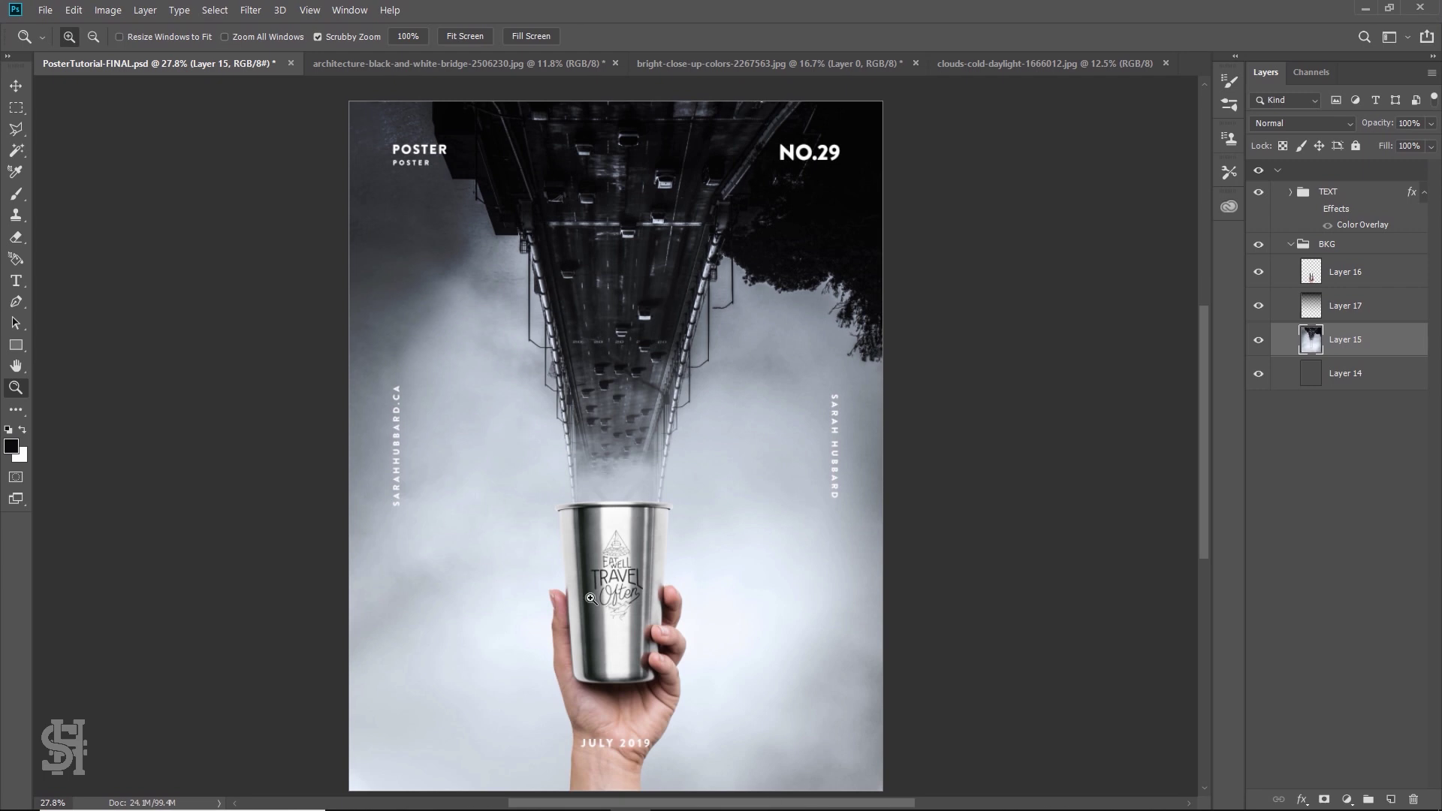
Open the Camera Raw Filter on Layer 16 and set the cup and hand's Clarity to +23 and Texture to +11
click(1352, 276)
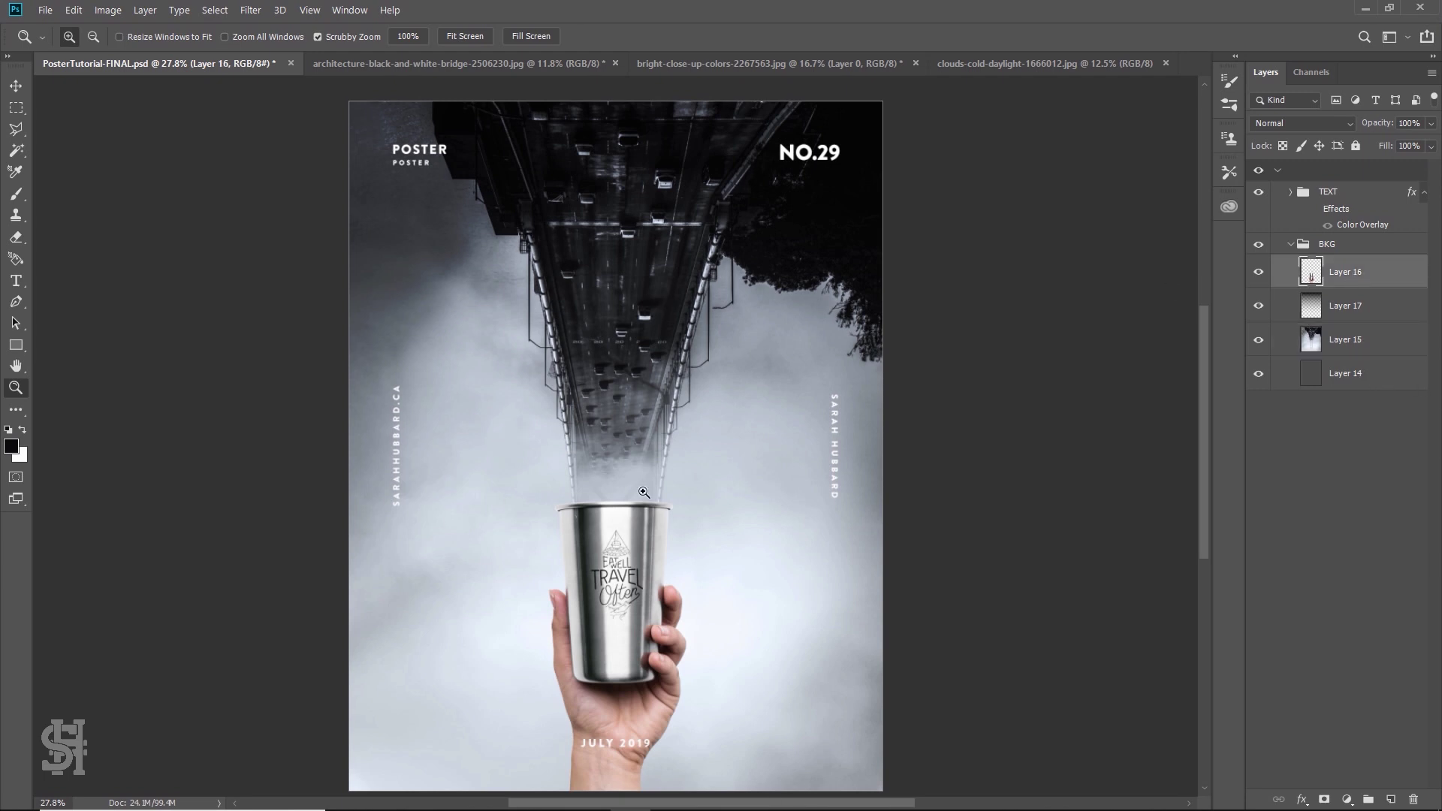
click(251, 10)
click(288, 103)
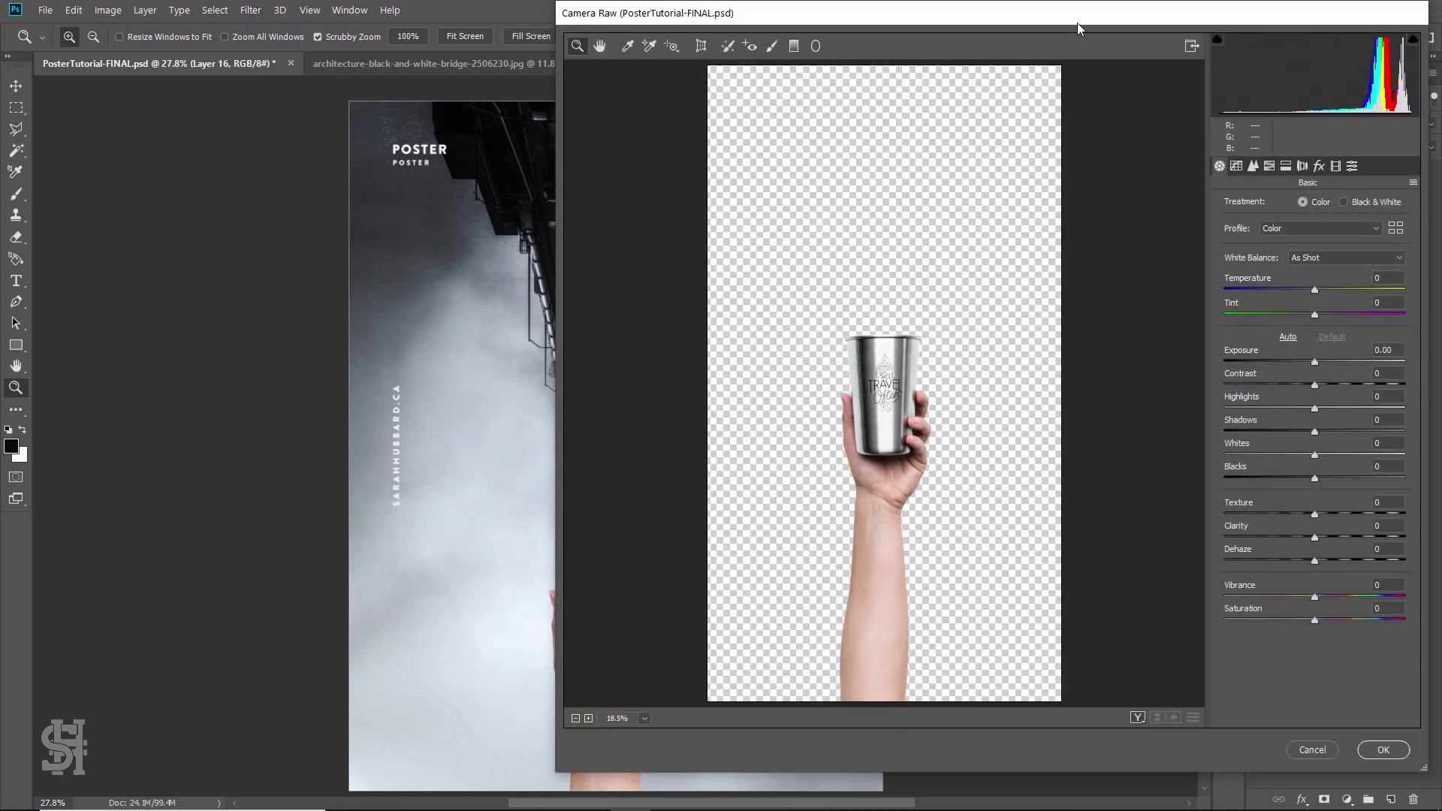
mouse_move(1078, 28)
mouse_down()
mouse_move(1211, 93)
mouse_move(1182, 85)
mouse_move(1175, 97)
mouse_move(1023, 53)
mouse_up()
drag(1284, 576, 1302, 583)
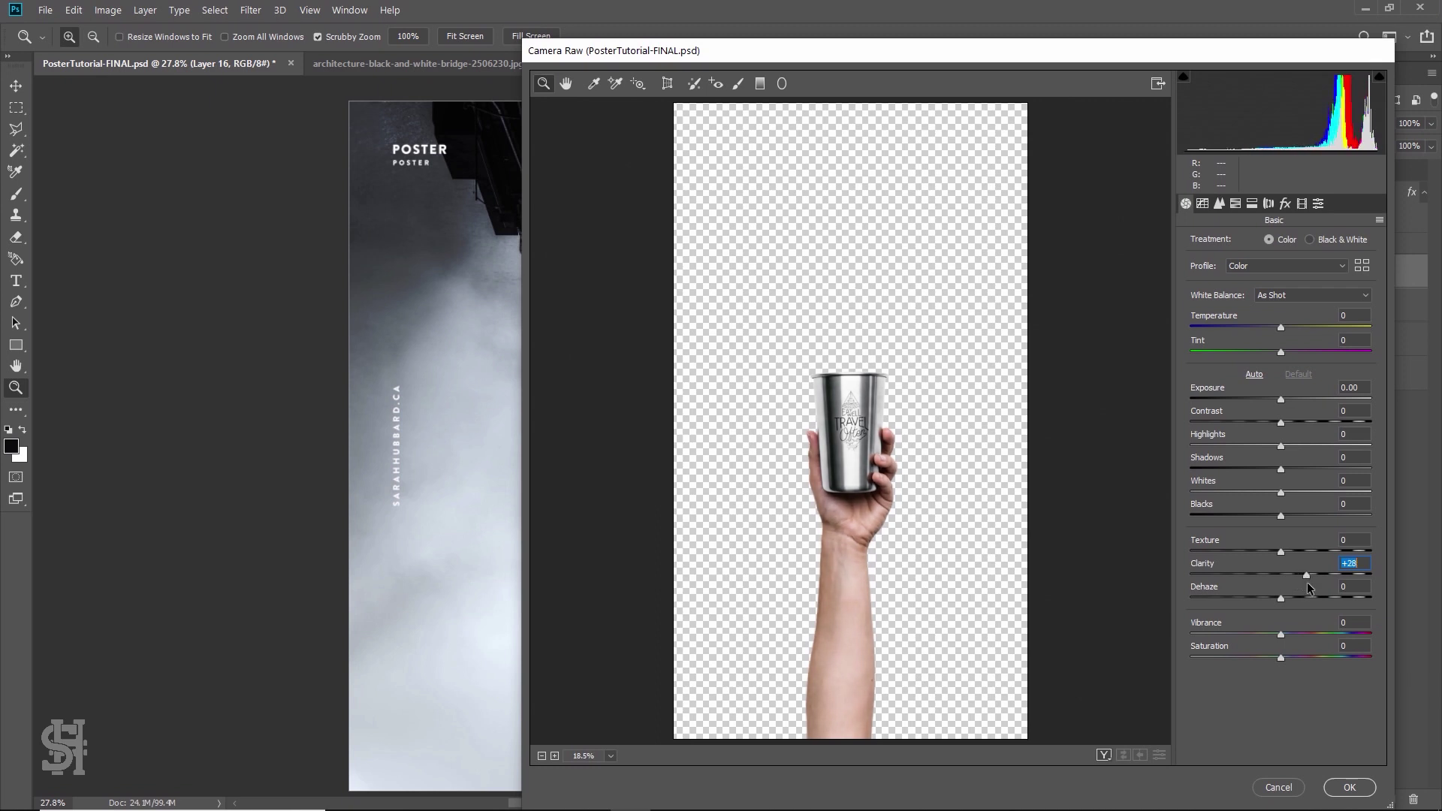
drag(746, 51, 885, 156)
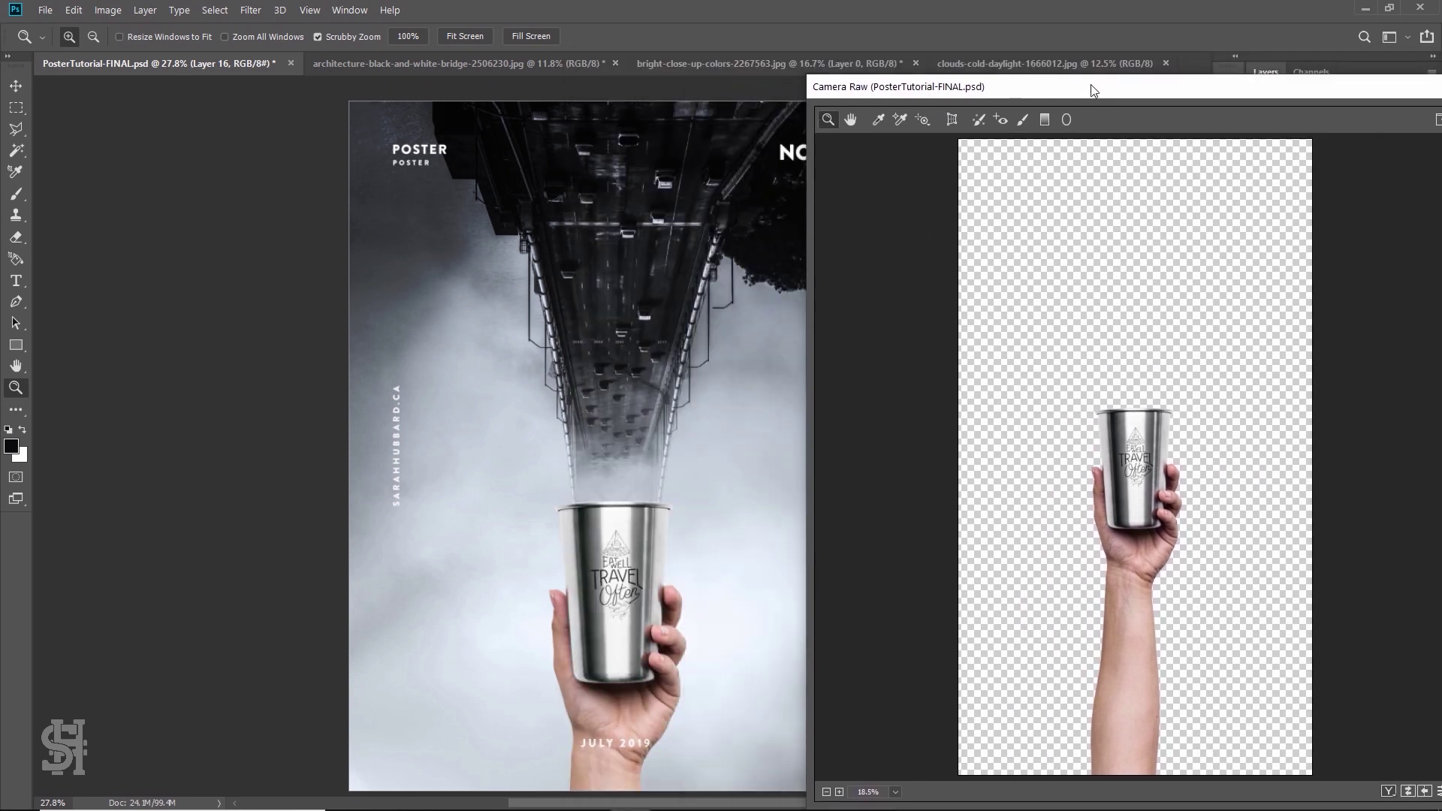
drag(1092, 95, 765, 46)
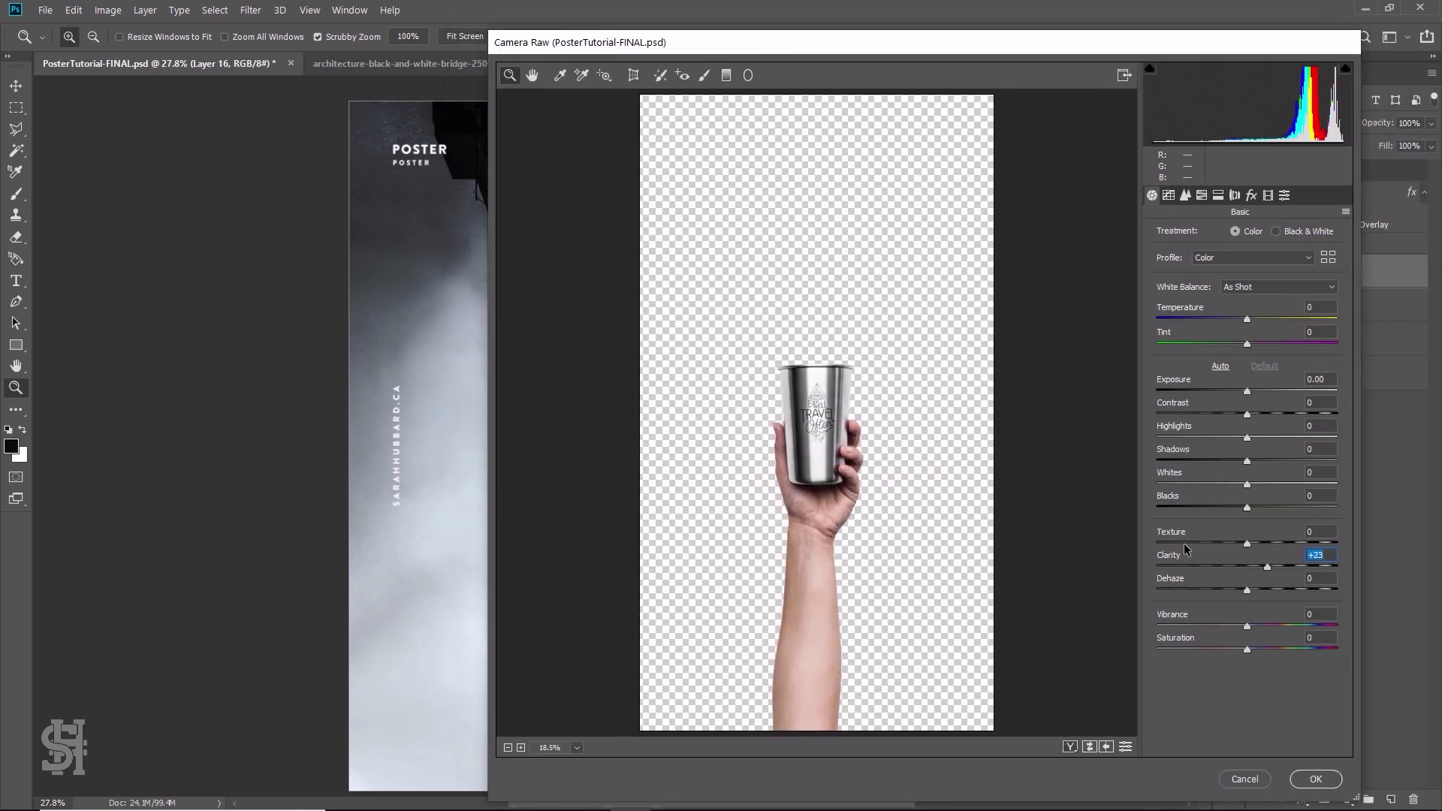
drag(1248, 548, 1260, 552)
Set the cup and hand's Saturation to -86 and Temperature to -17
drag(1240, 651, 1164, 652)
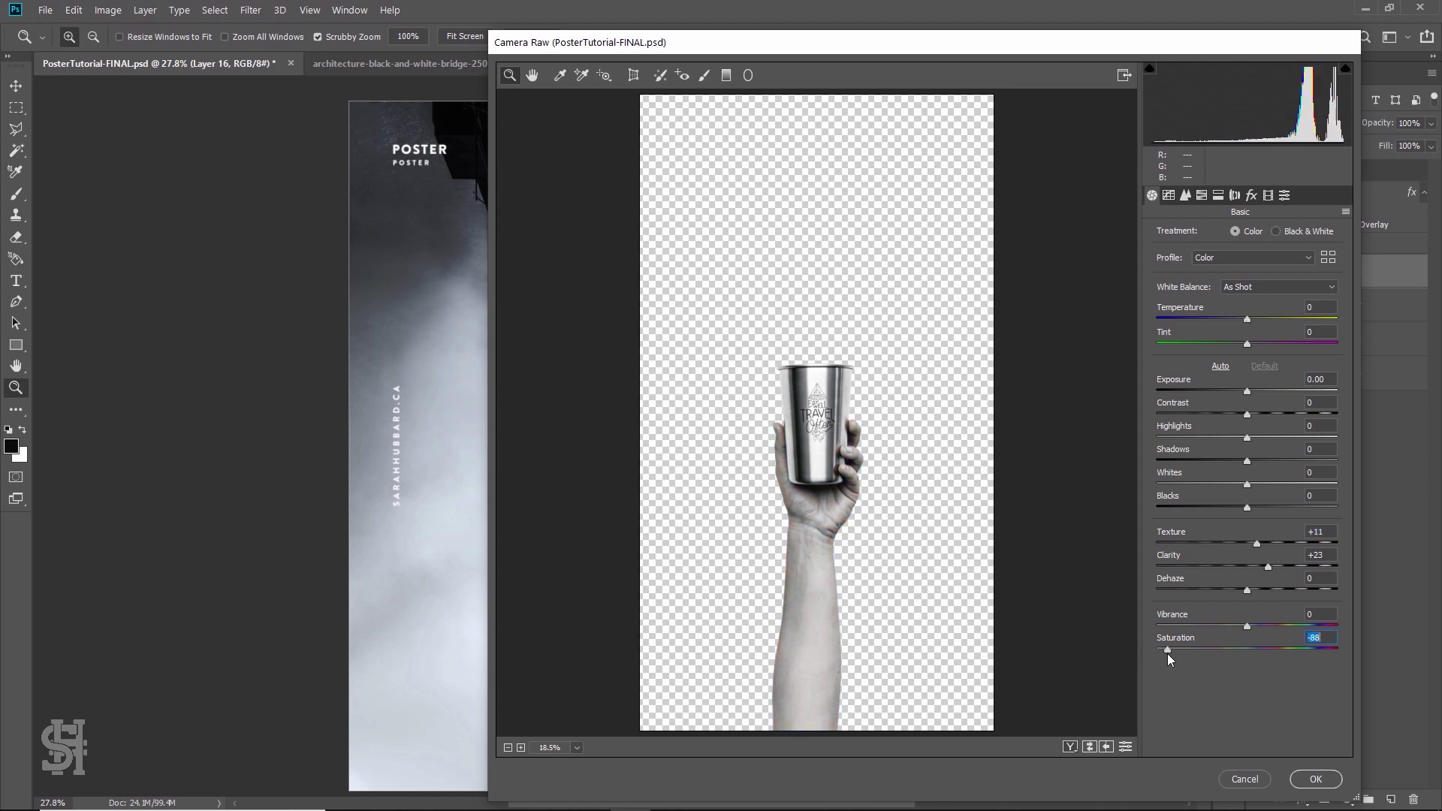
drag(1172, 657, 1171, 655)
drag(1247, 318, 1230, 319)
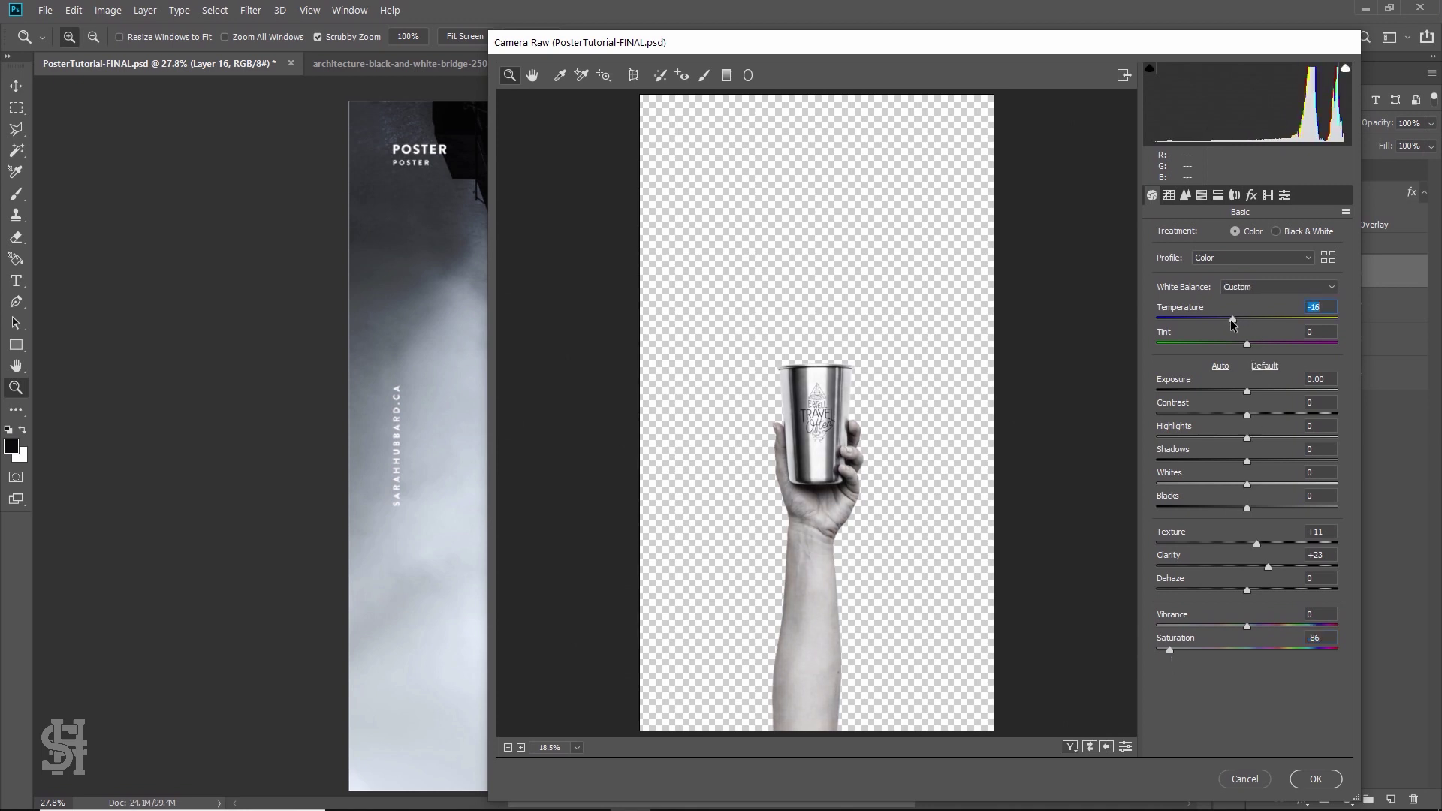
Set Exposure to -0.35 and Shadows to -40, and apply the Camera Raw Filter to Layer 16
drag(1248, 391, 1242, 392)
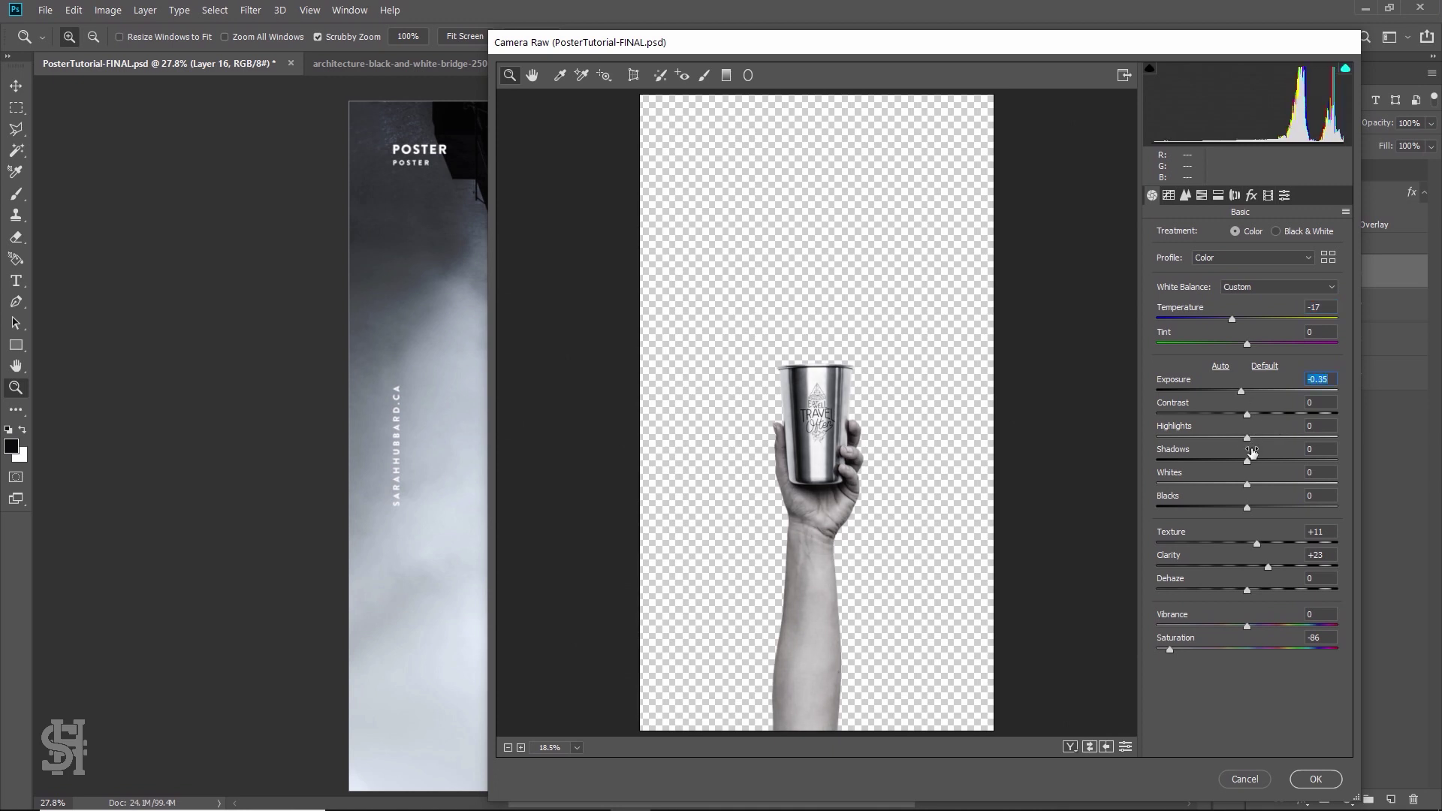
drag(1247, 461, 1205, 461)
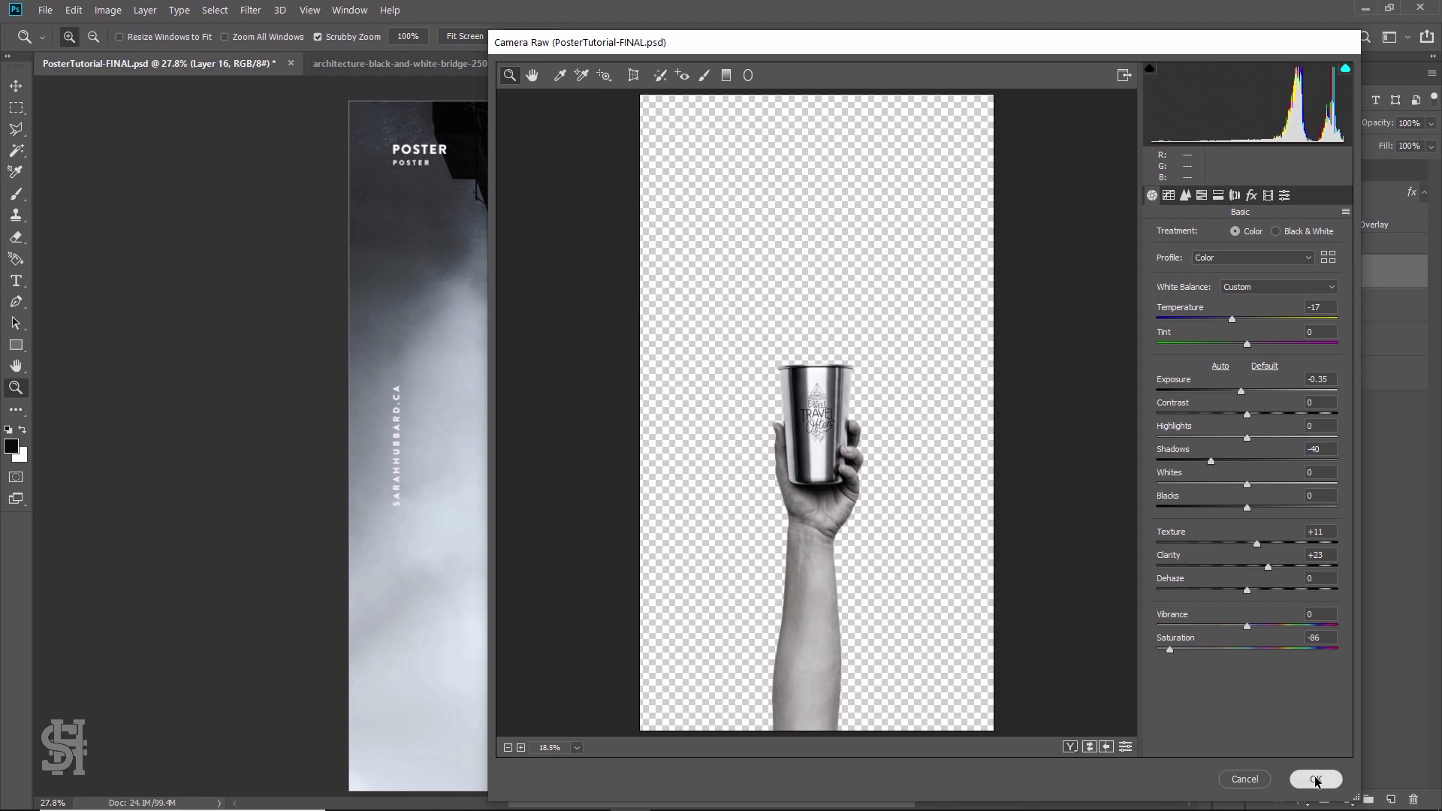
click(1315, 779)
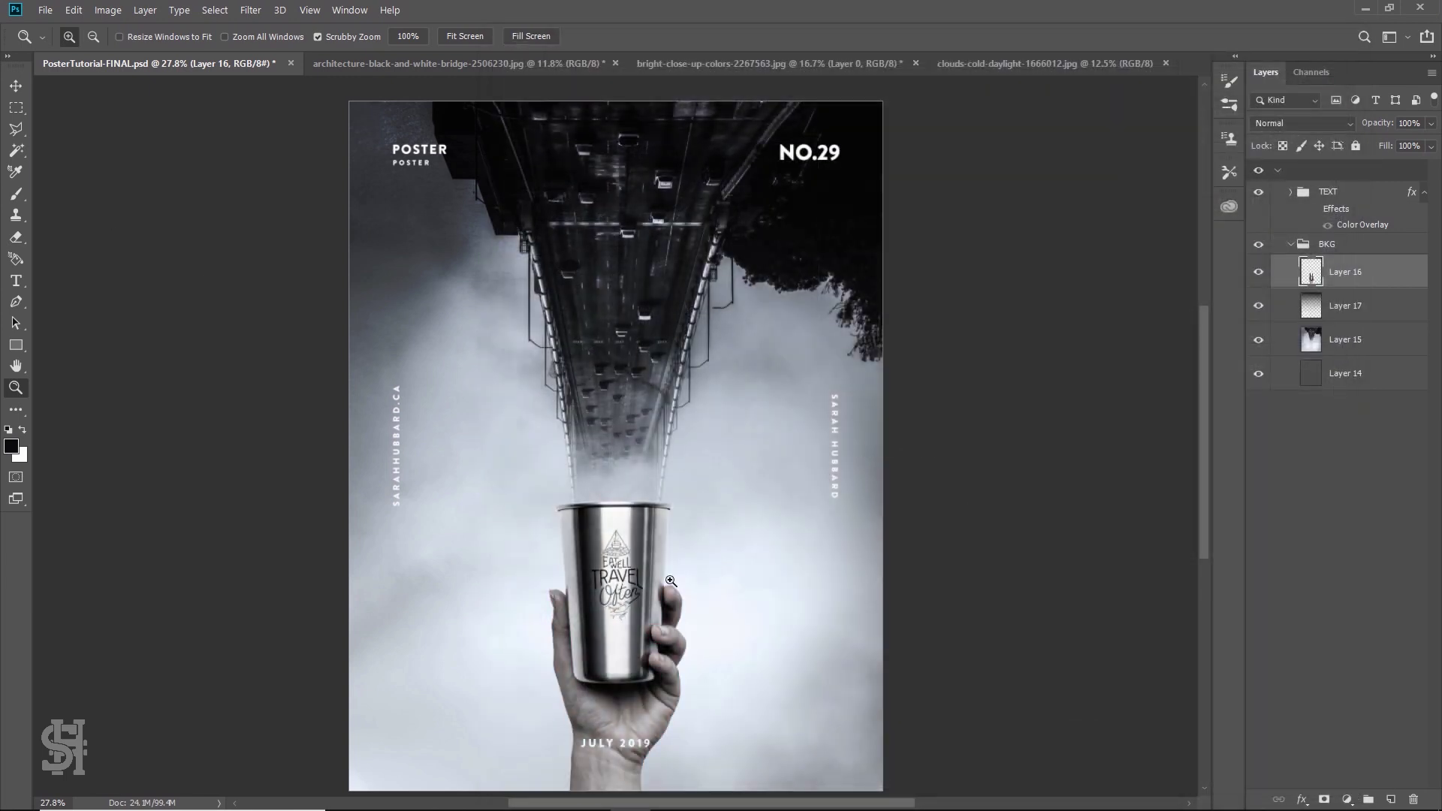
Move the cup and hand on Layer 16 up slightly over the base of the bridge
key(v)
mouse_move(601, 604)
mouse_down()
mouse_move(600, 556)
mouse_move(601, 589)
mouse_up()
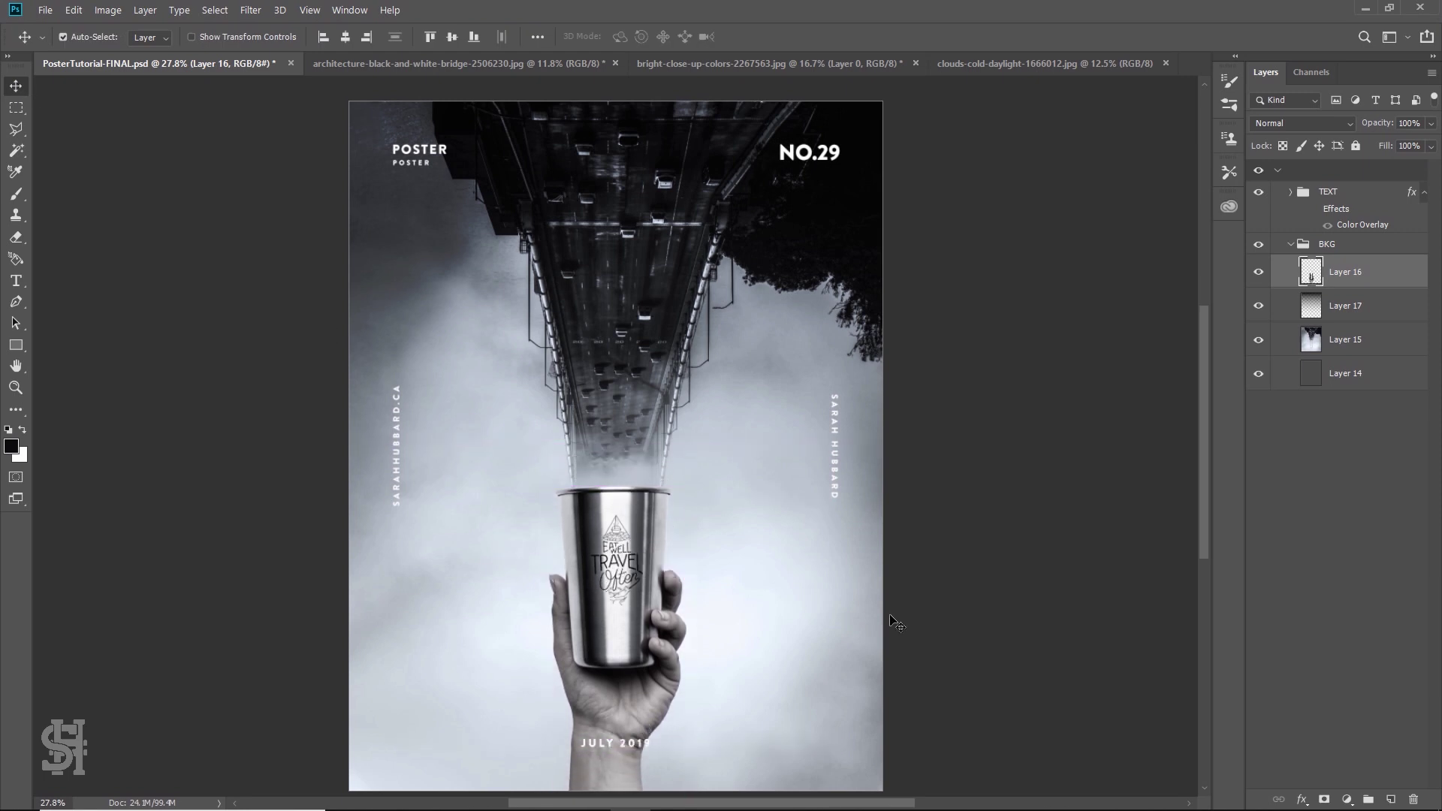
Adjust the saturation of the cup and hand on Layer 16 with a second Camera Raw Filter and apply it
click(250, 10)
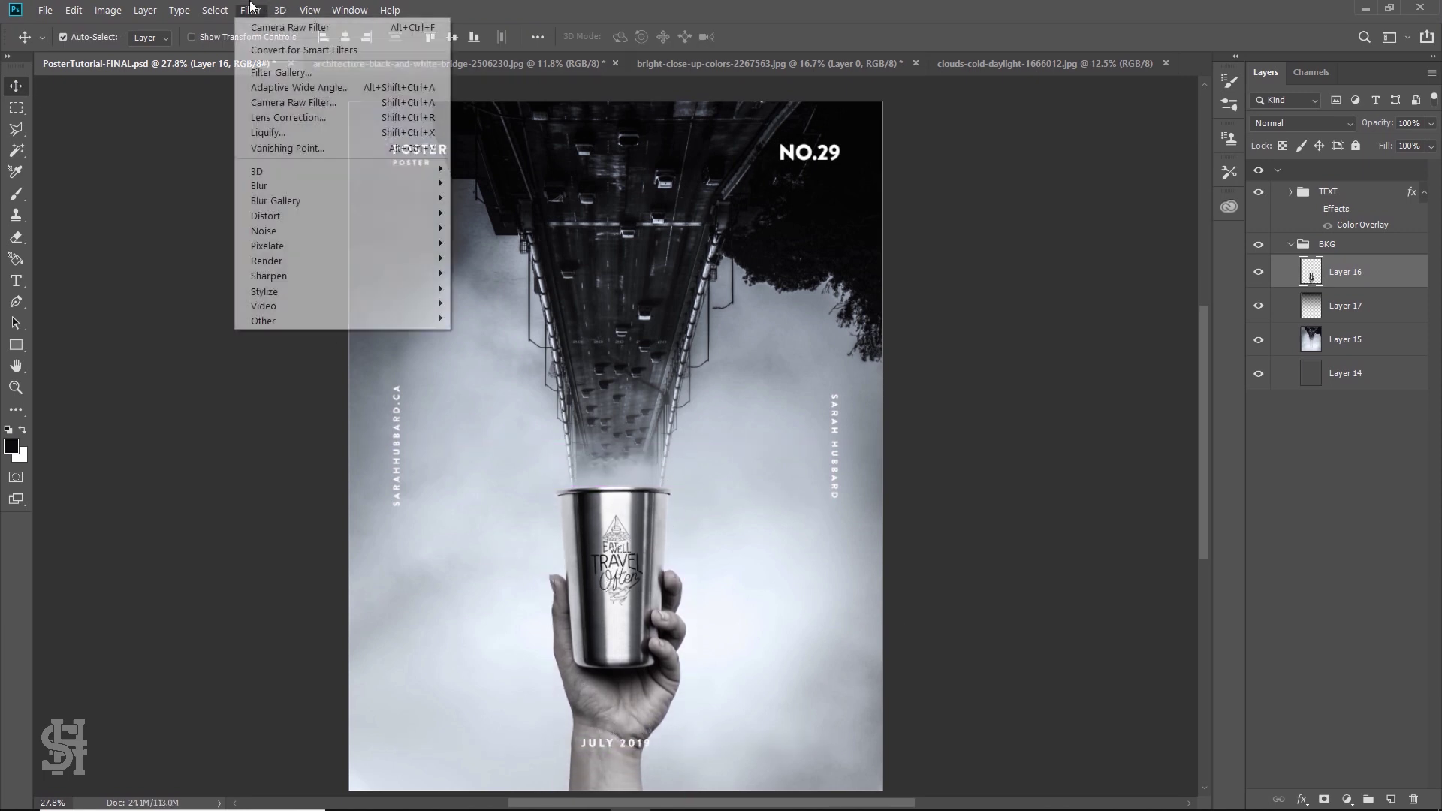
click(304, 103)
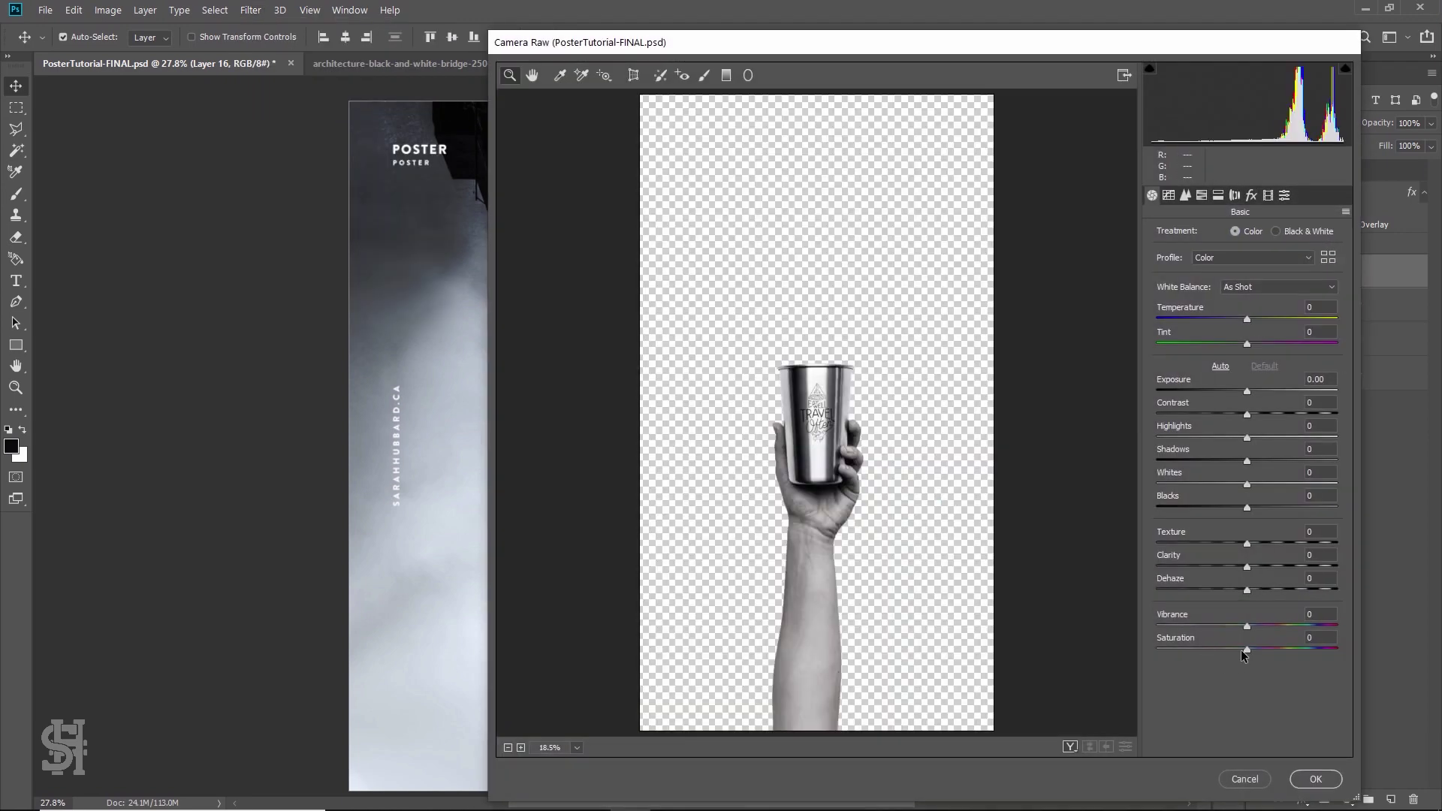
drag(1243, 651, 1307, 656)
click(1315, 779)
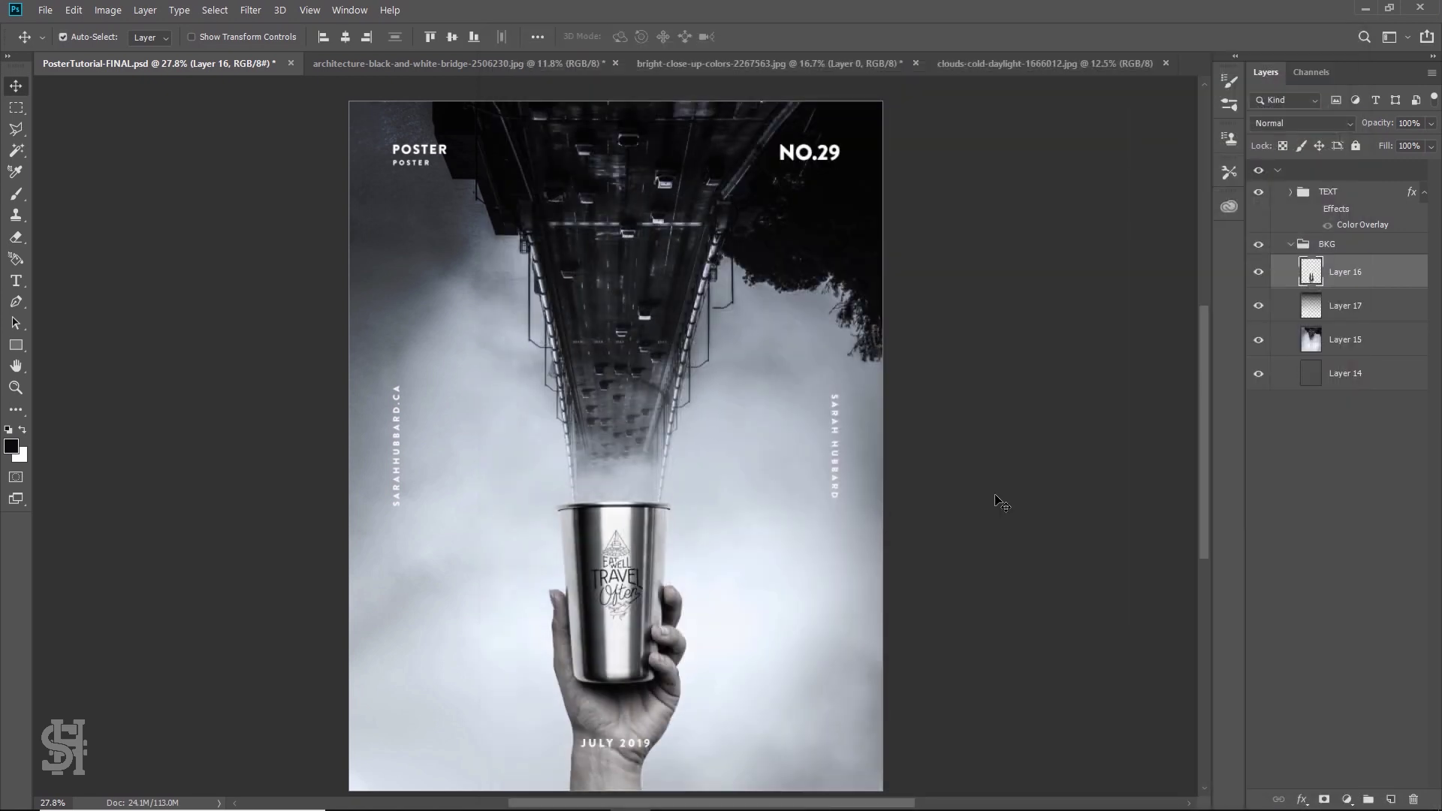
Open the Camera Raw Filter on Layer 16 and set the cup and hand's Saturation to -57 and Clarity to +47
click(250, 10)
click(304, 105)
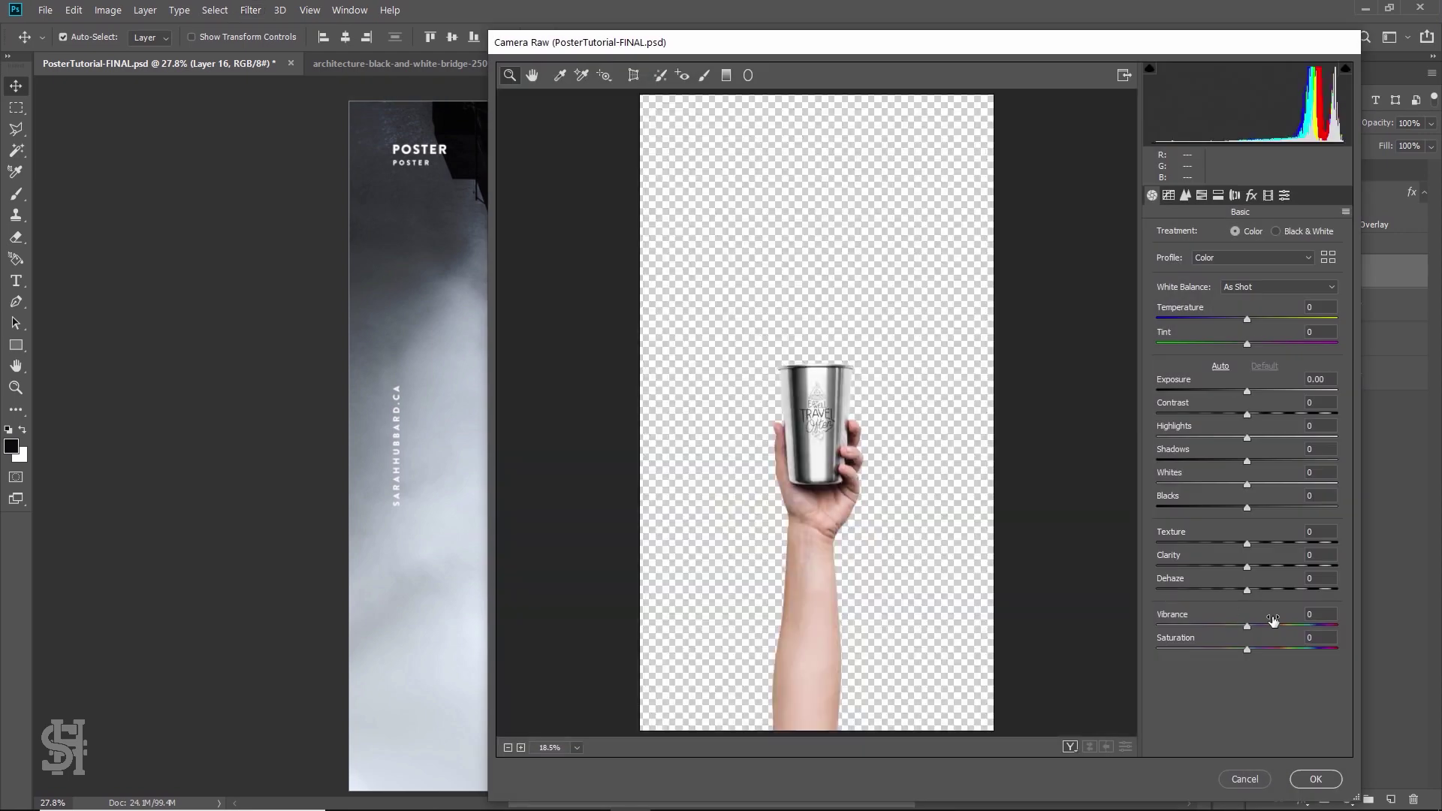
drag(1236, 646, 1194, 647)
drag(1252, 570, 1288, 566)
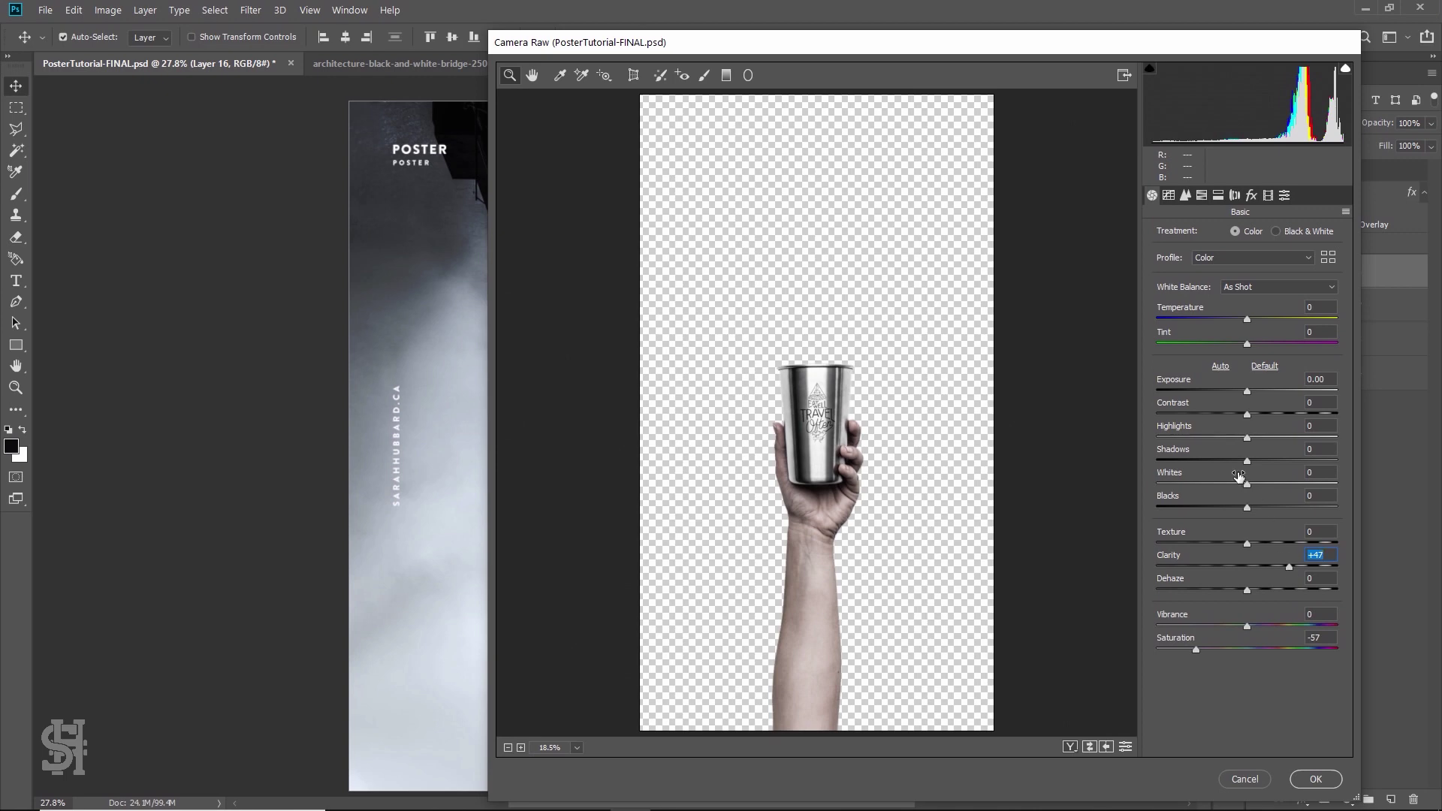
Set Shadows to -25 and Temperature to -14, and apply the Camera Raw Filter to the cup and hand
drag(1249, 461, 1224, 461)
drag(1247, 320, 1234, 320)
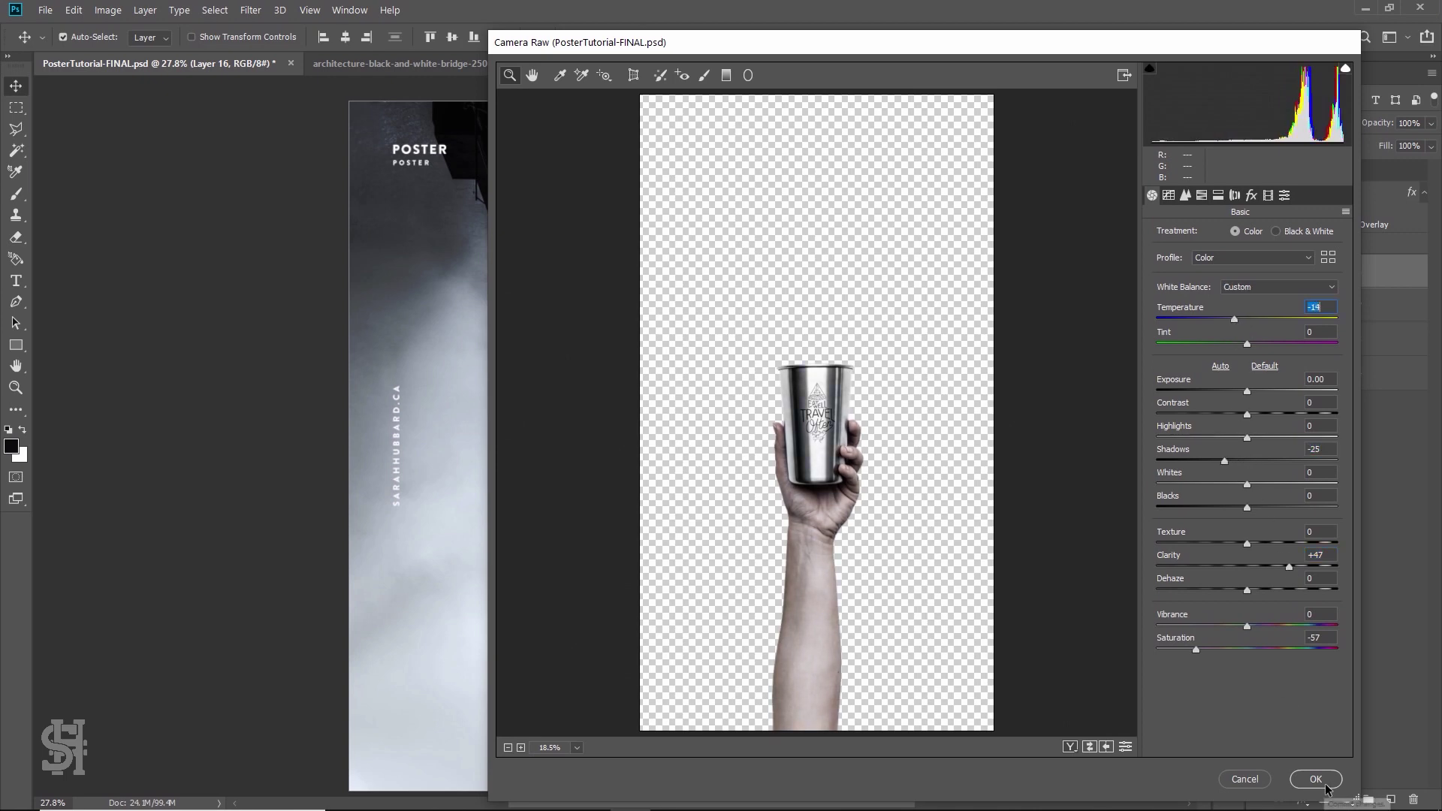
click(1325, 785)
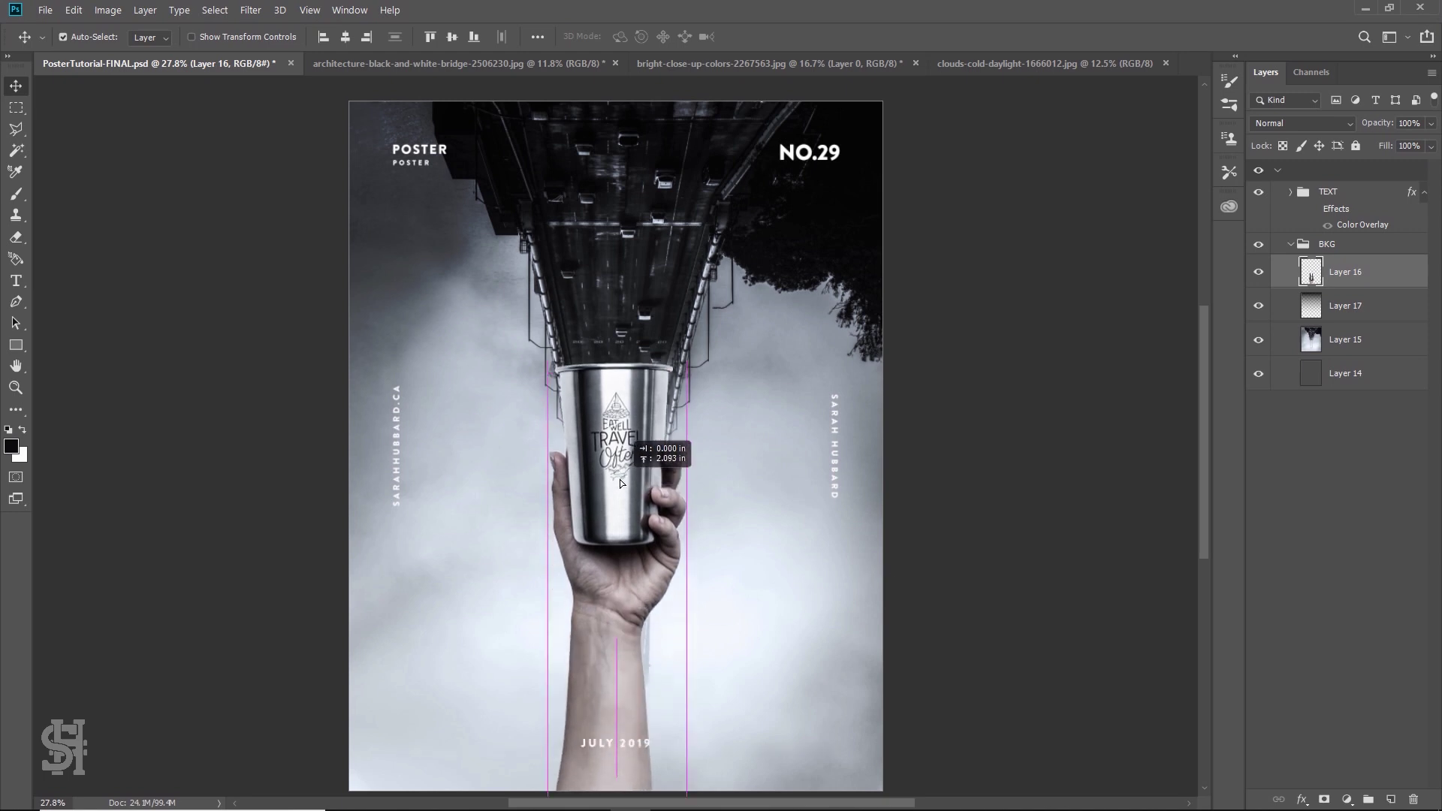
Shift the cup and hand vertically beneath the bridge and compare the placements by undoing and redoing the moves
drag(630, 524, 630, 500)
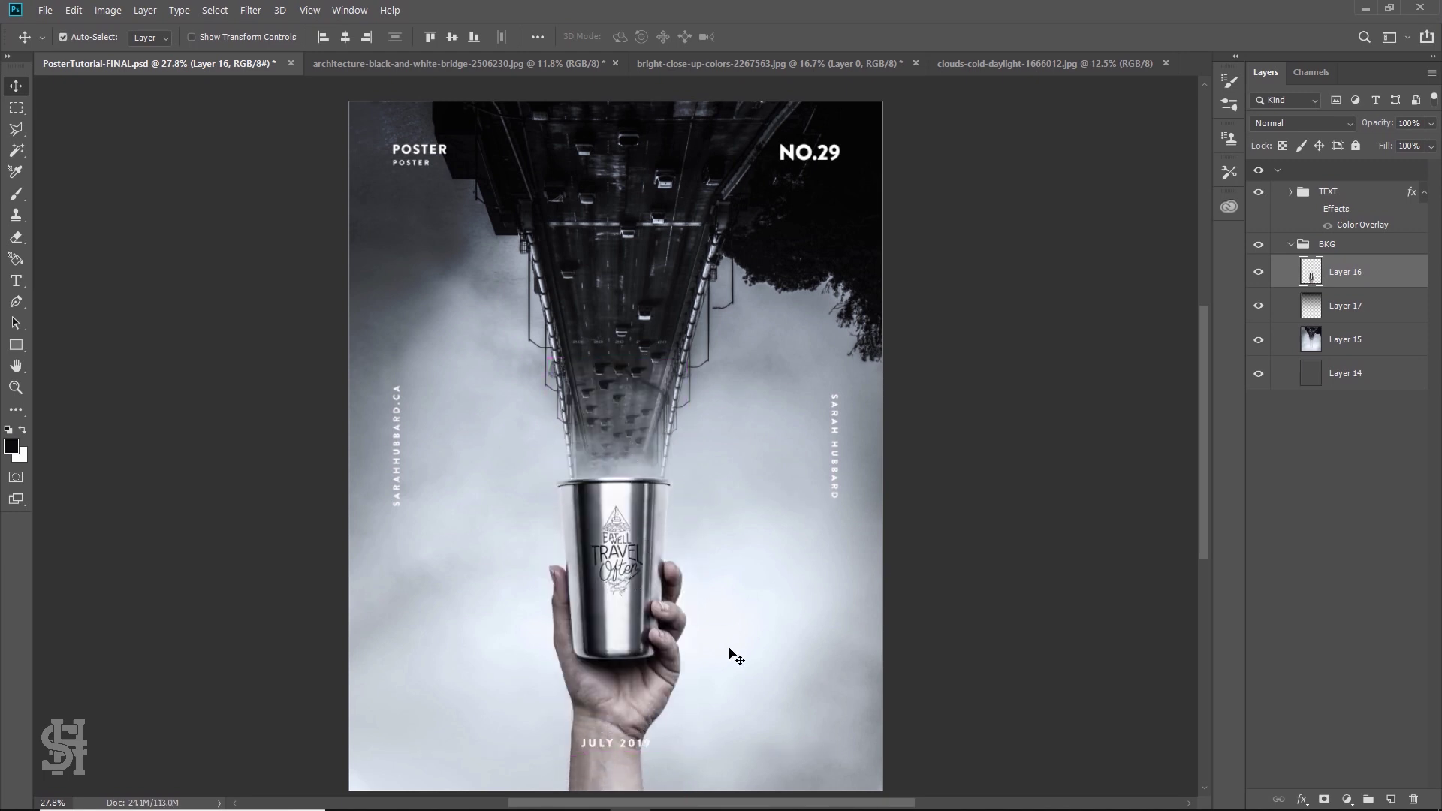
drag(633, 588, 633, 611)
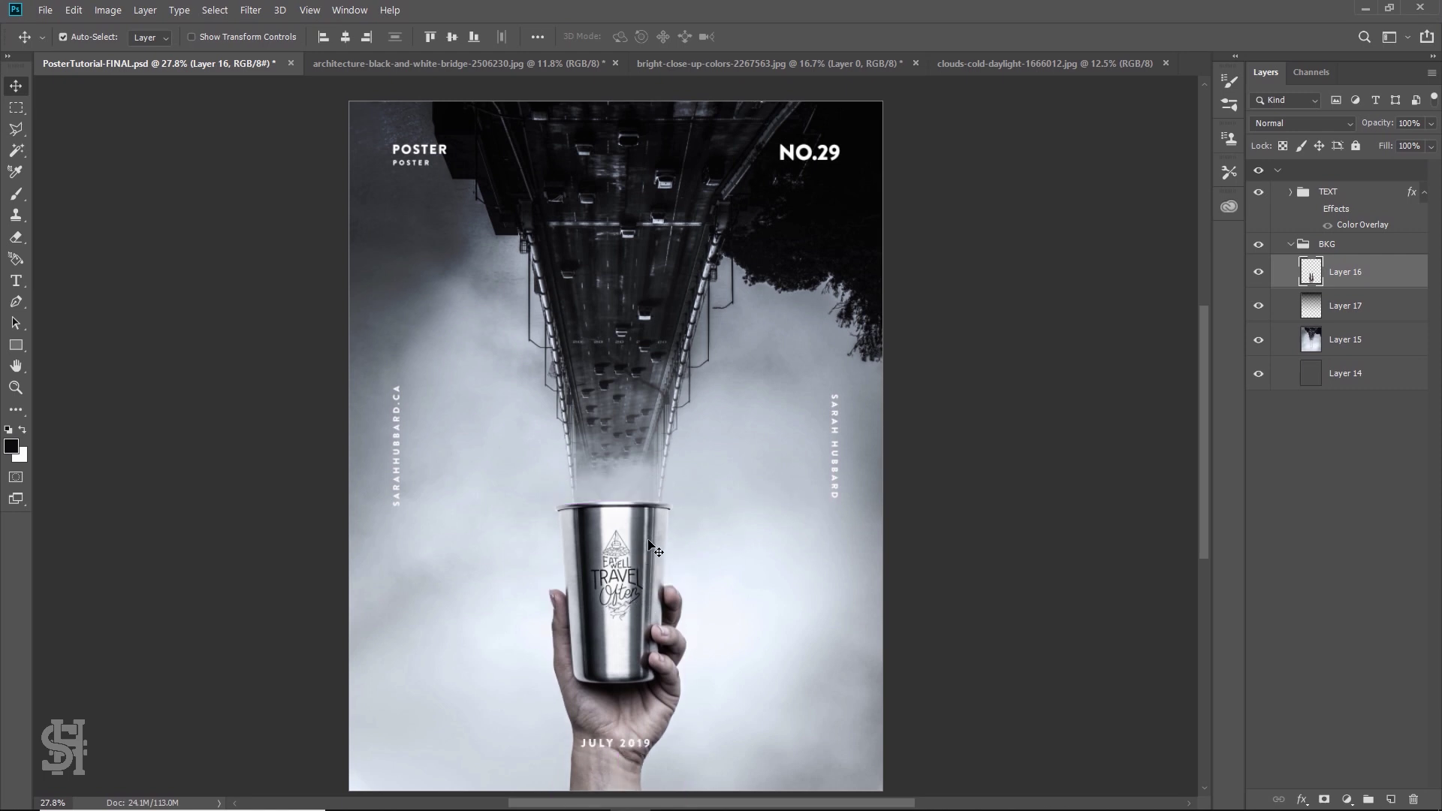
key(ctrl+semicolon)
key(ctrl+z)
key(ctrl+shift+z)
key(ctrl+z)
key(ctrl+shift+z)
key(ctrl+z)
key(ctrl+semicolon)
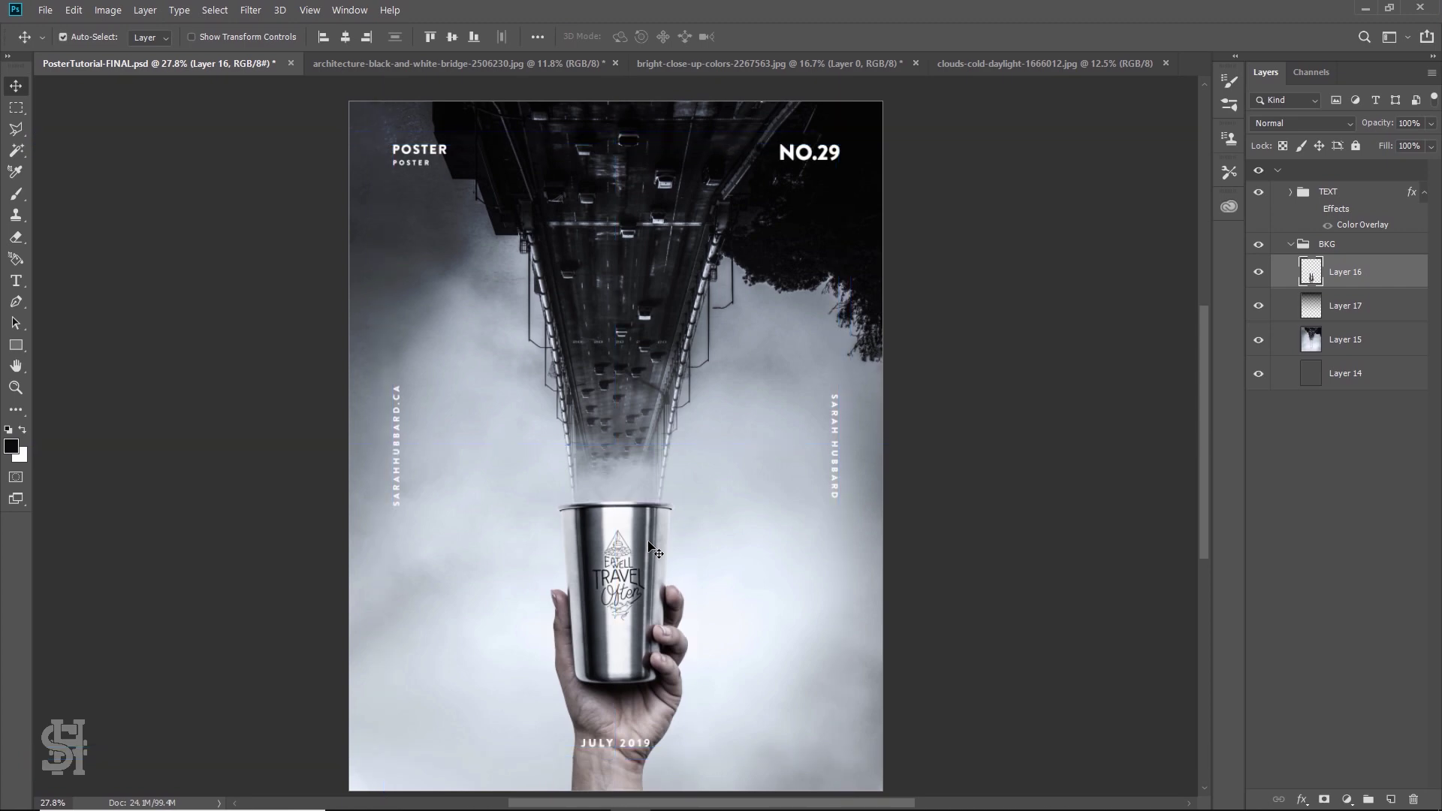
Examine the blend between the cup rim and the bridge base up close, and review the whole poster
key(z)
click(640, 595)
click(648, 594)
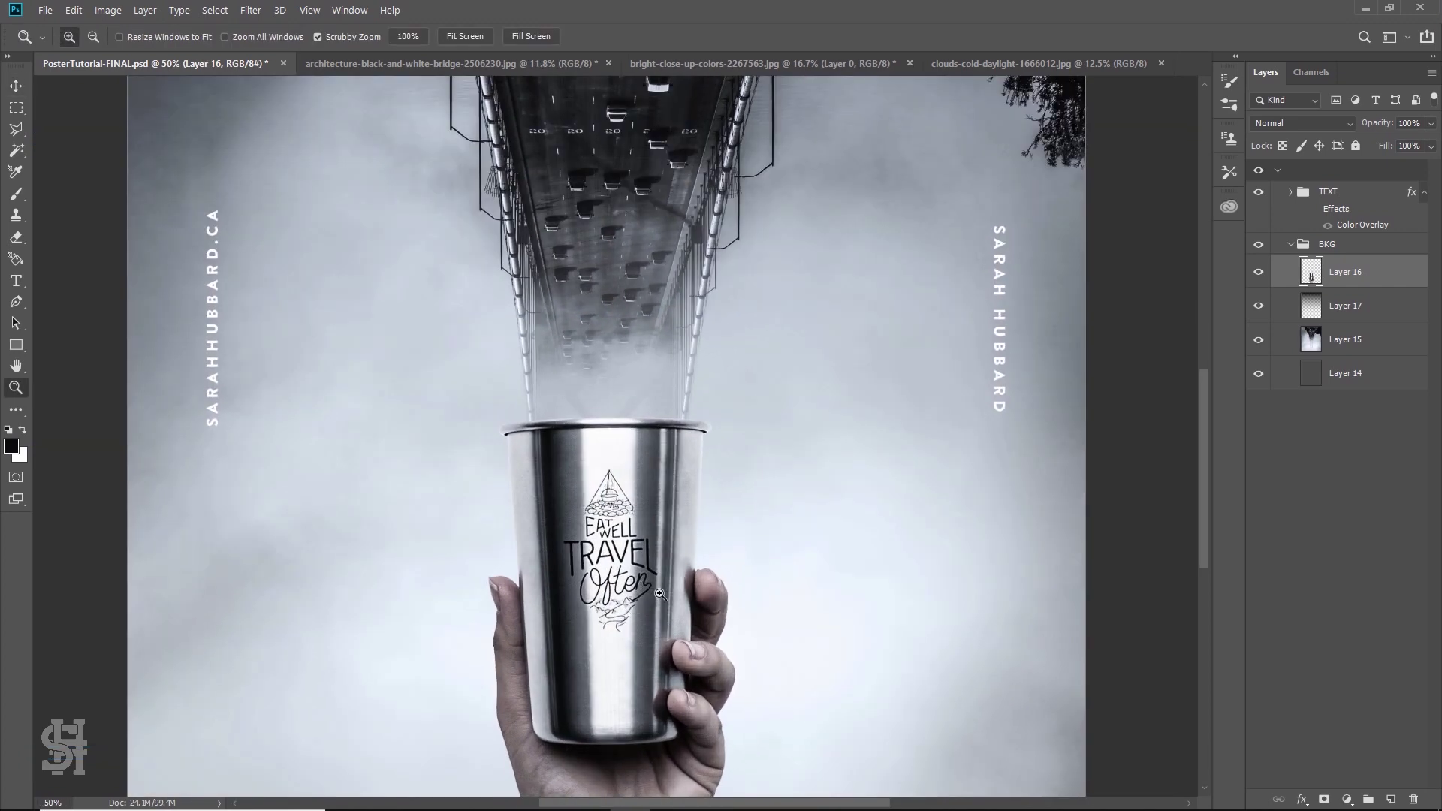
alt+click(672, 385)
scroll(674, 393, up, 1)
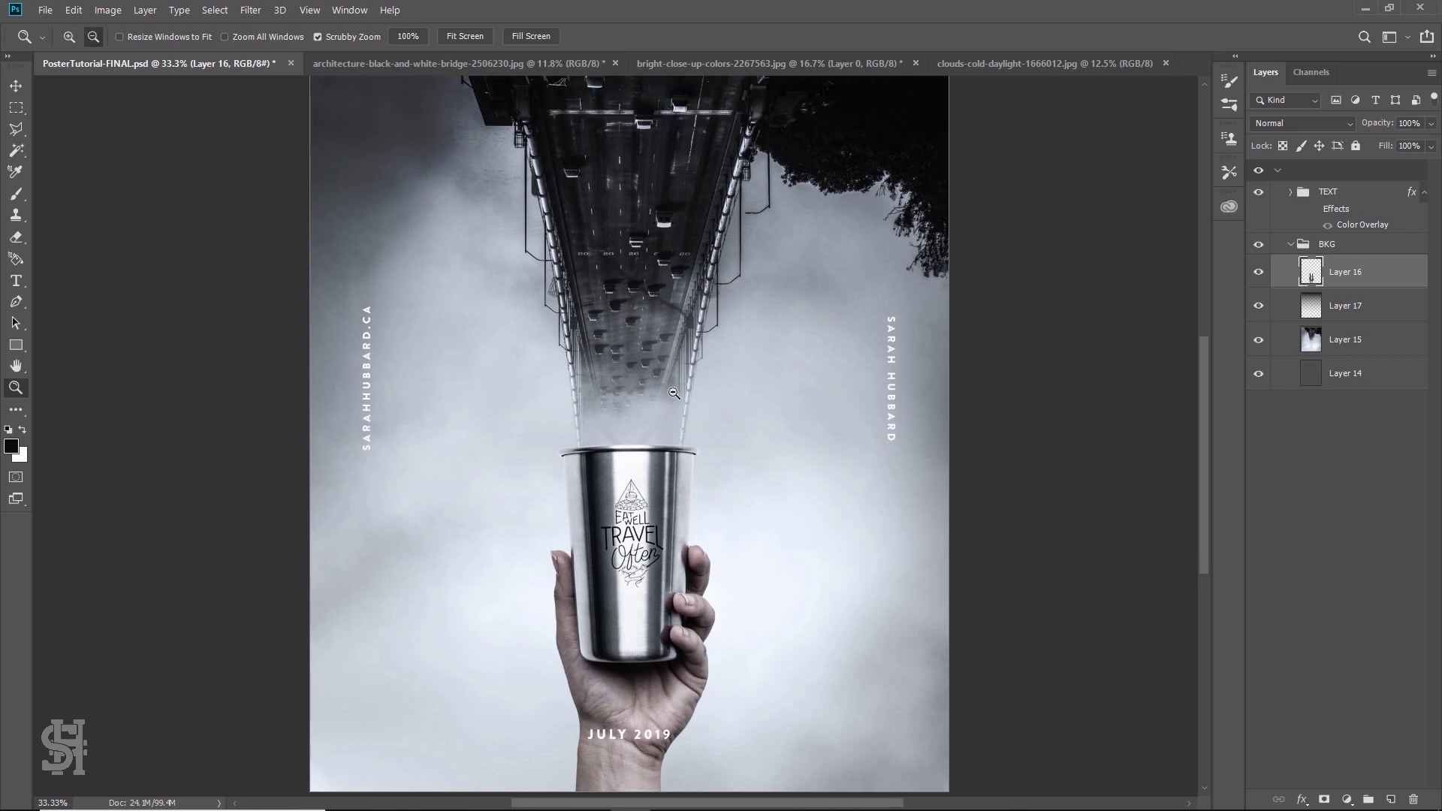
alt+click(674, 393)
click(553, 439)
click(16, 85)
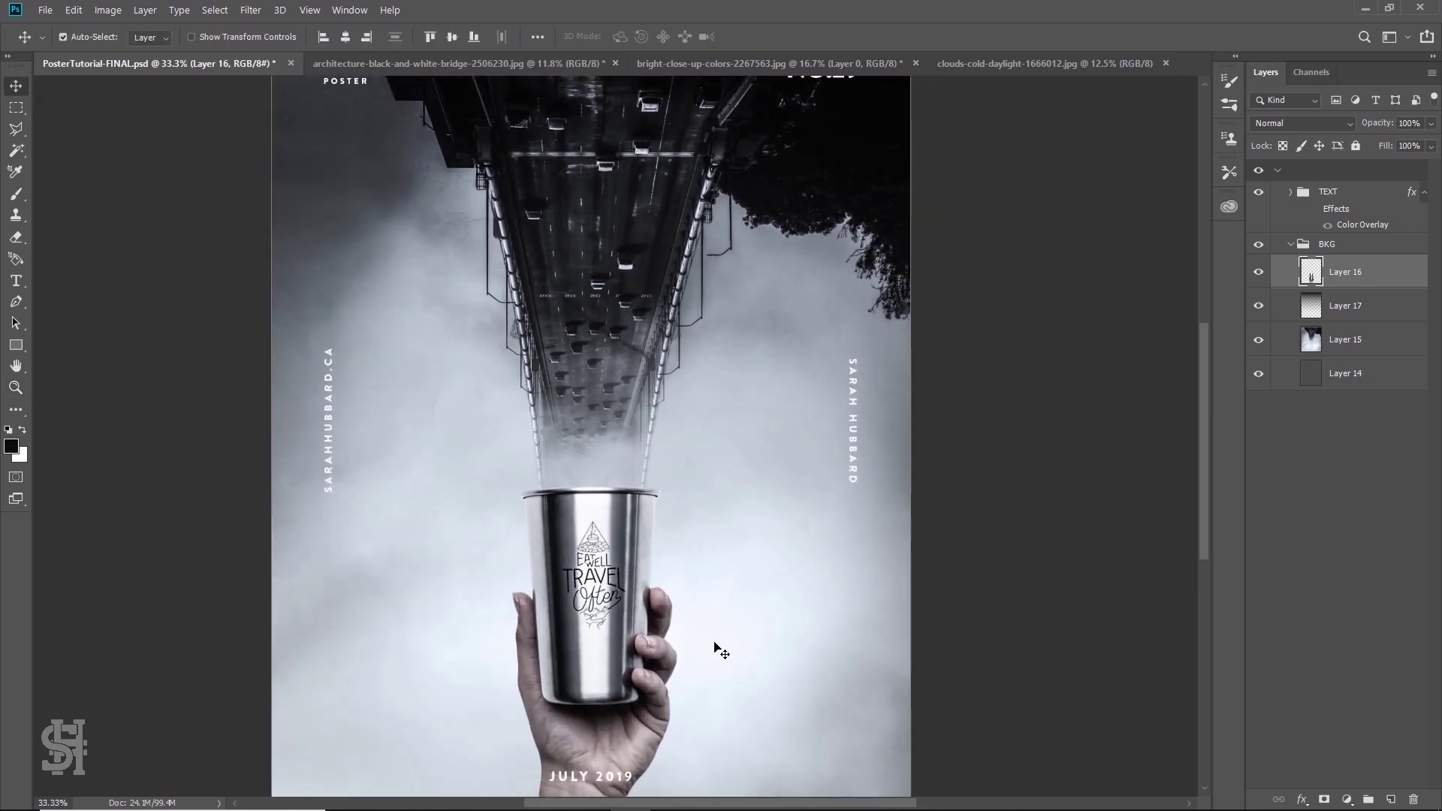
key(z)
alt+click(646, 454)
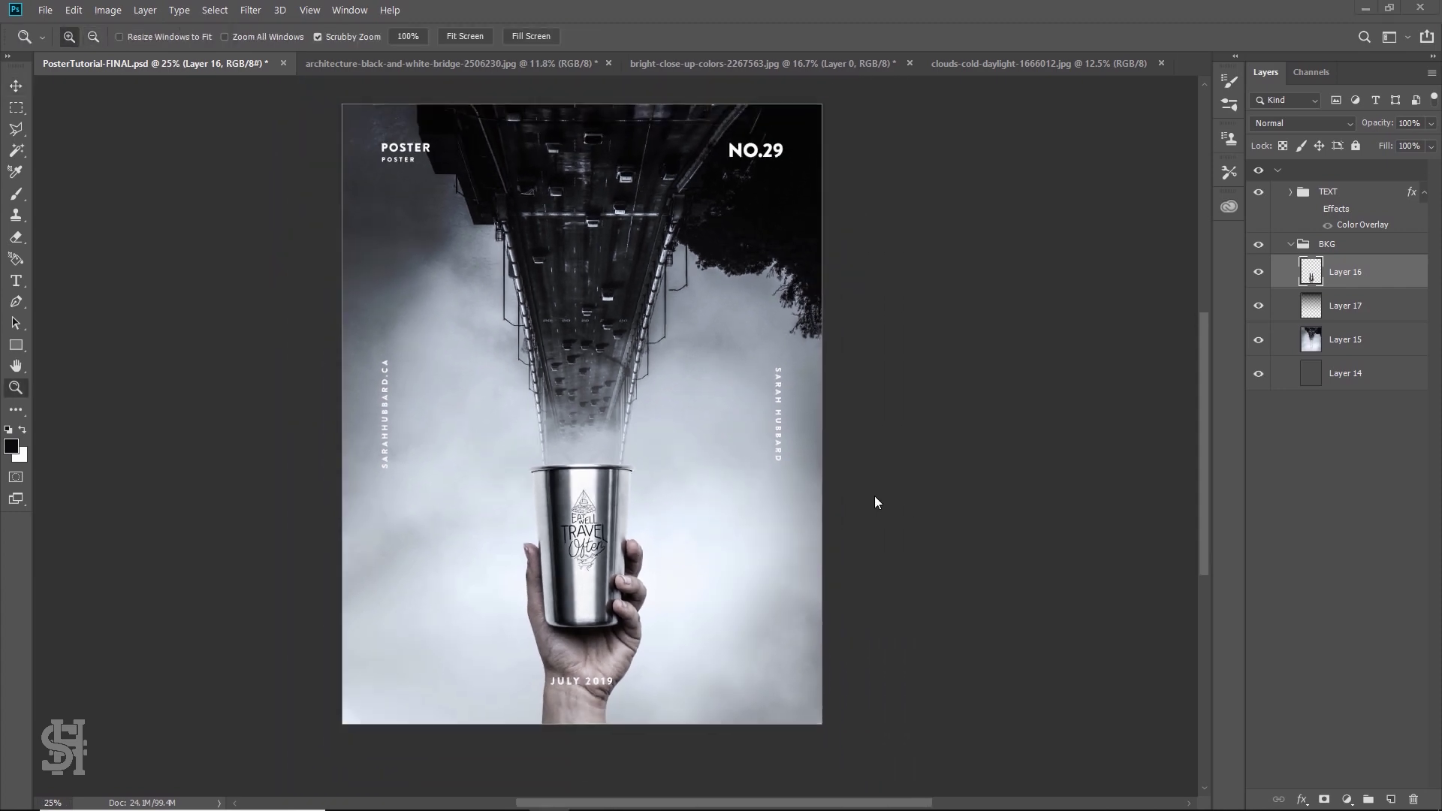
Close the black-and-white bridge photo and the bright close-up source photo without saving their changes
click(552, 64)
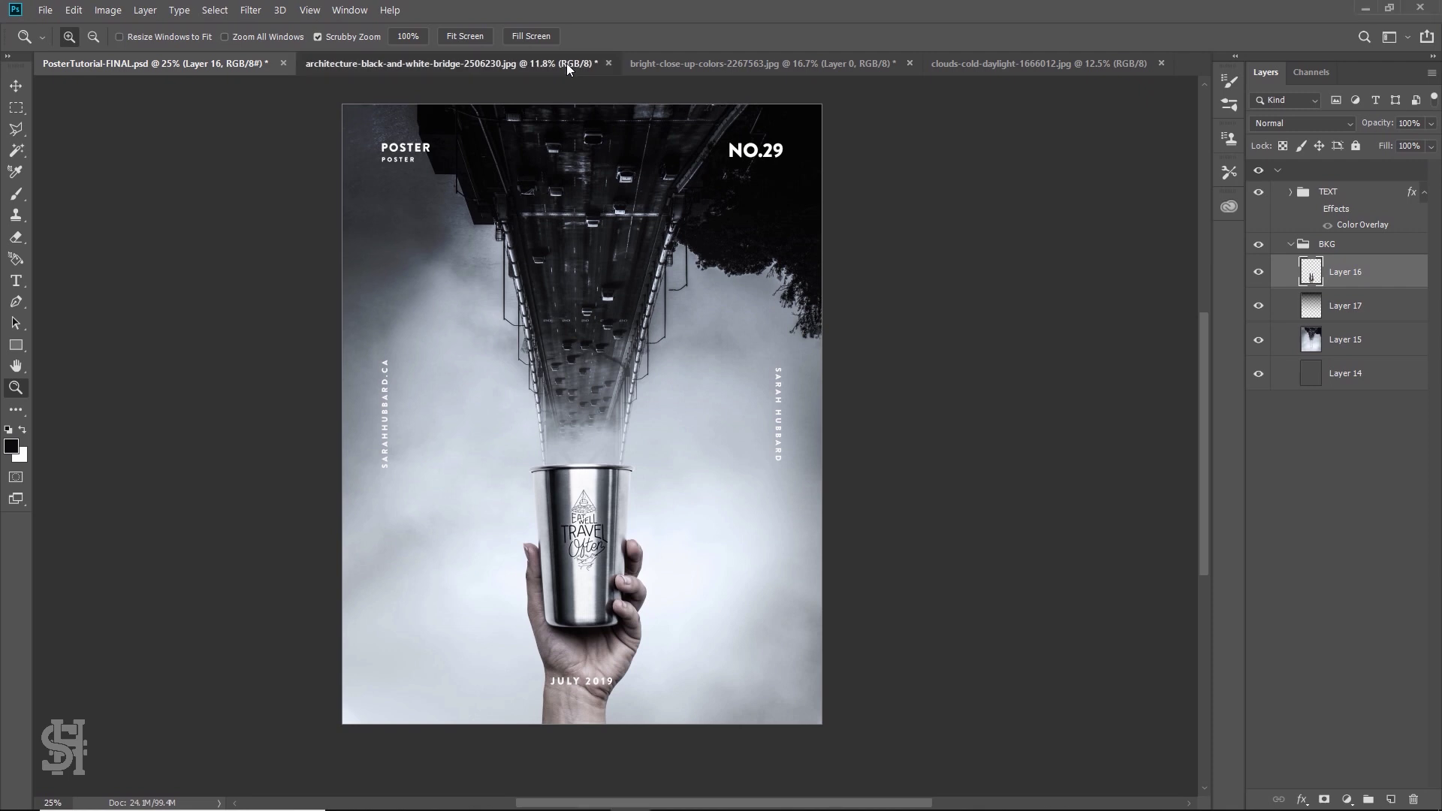
key(ctrl+w)
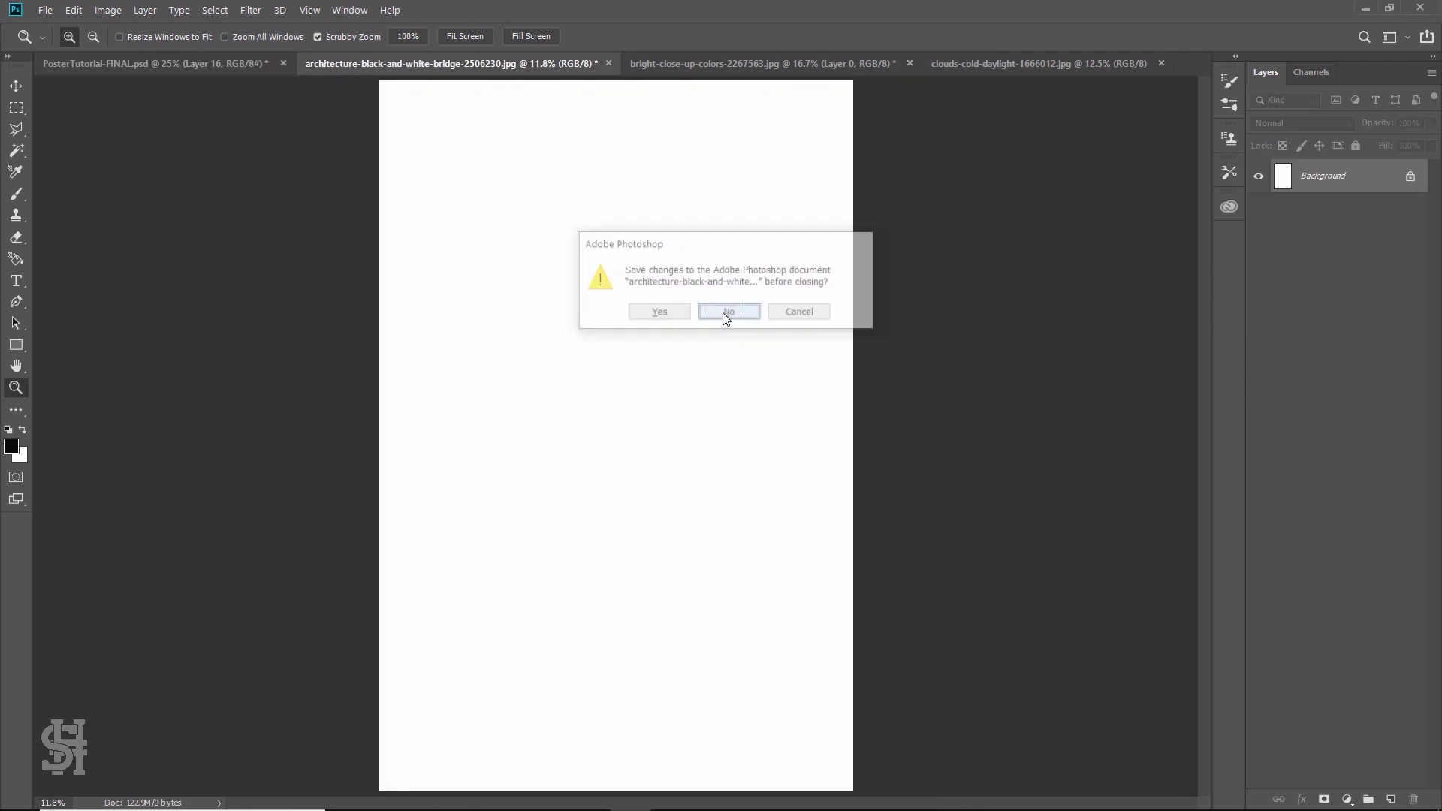
click(728, 313)
click(547, 65)
key(ctrl+w)
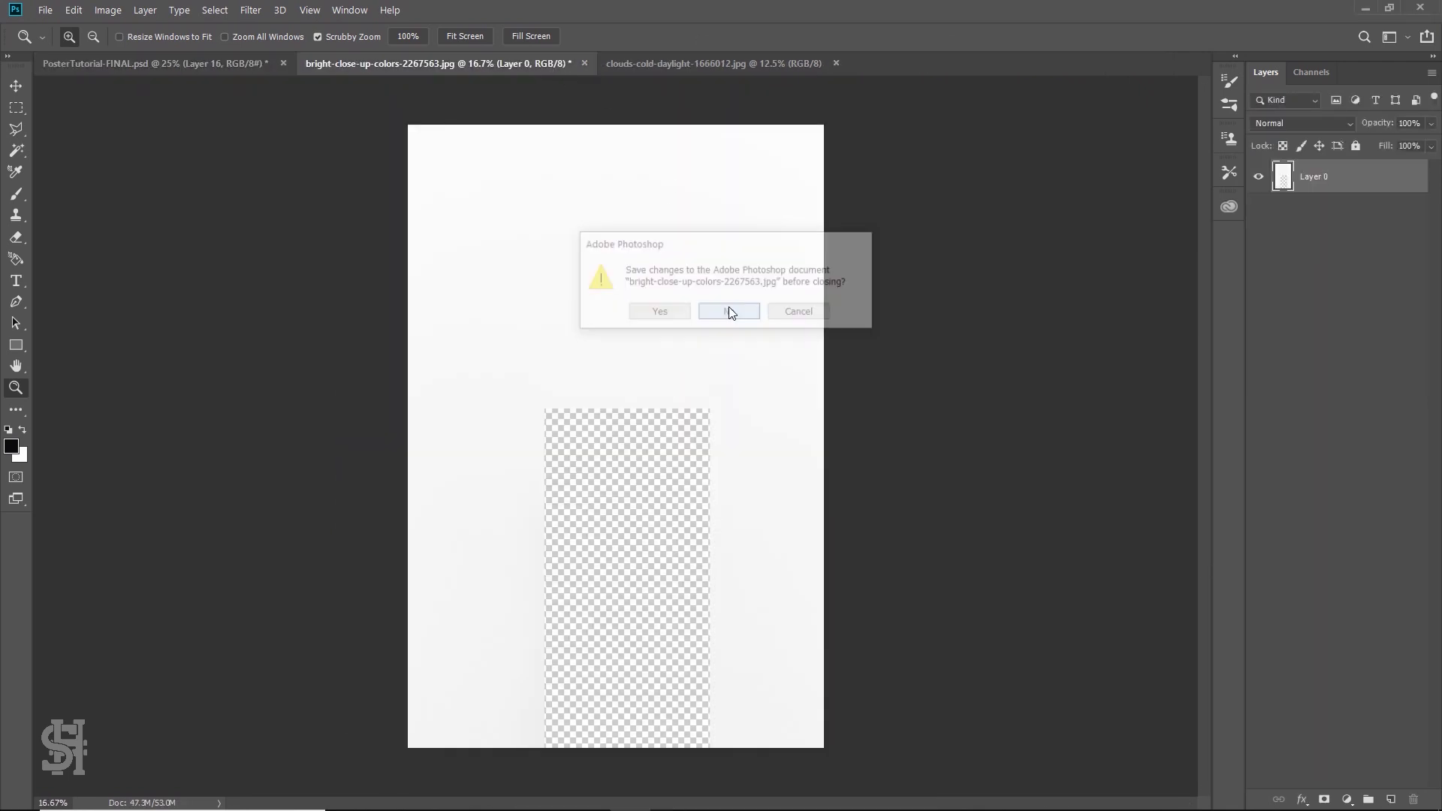
click(728, 312)
Cut the entire clouds-cold-daylight mountain photo and paste it into PosterTutorial-FINAL.psd above Layer 16
click(480, 64)
key(ctrl+a)
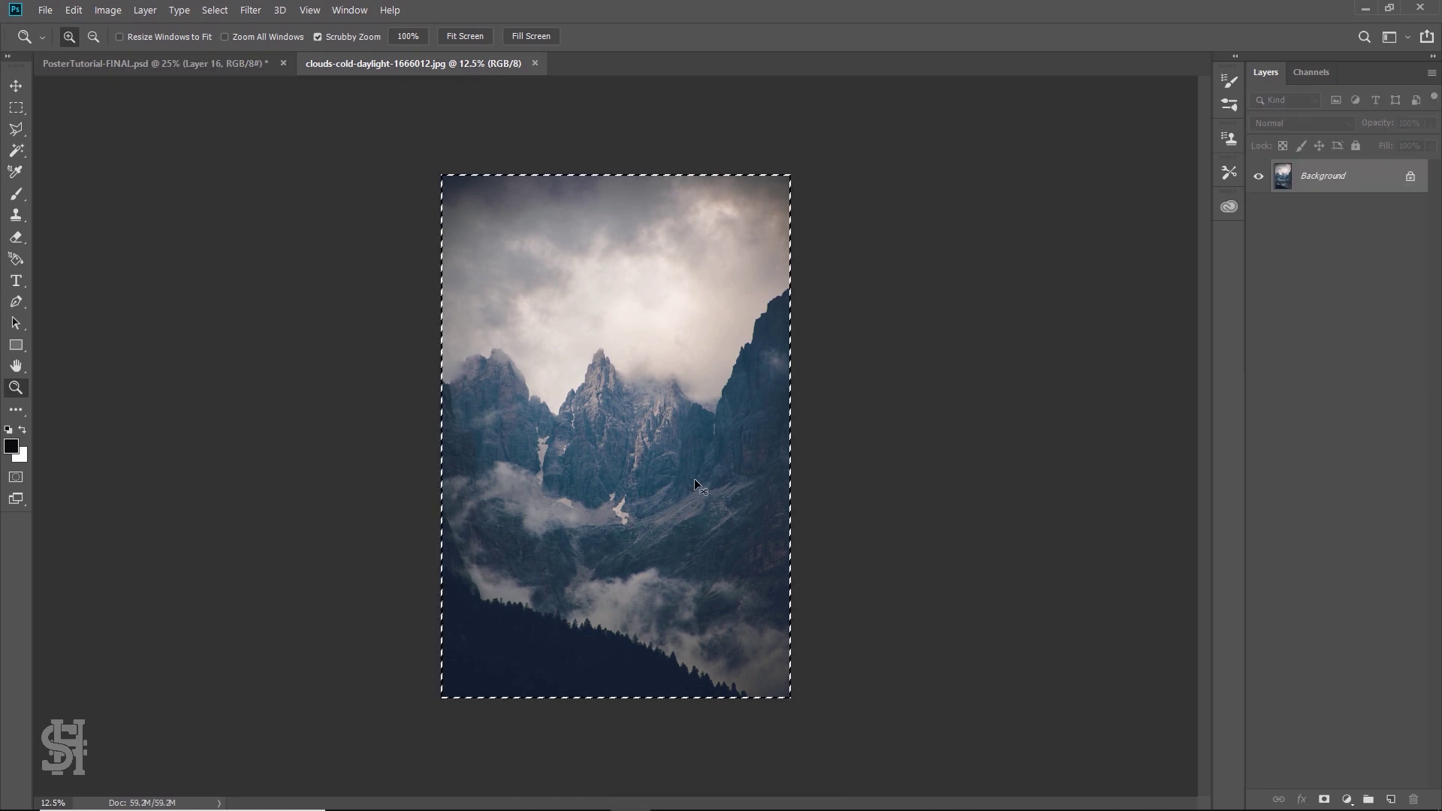
key(ctrl+x)
click(221, 69)
key(v)
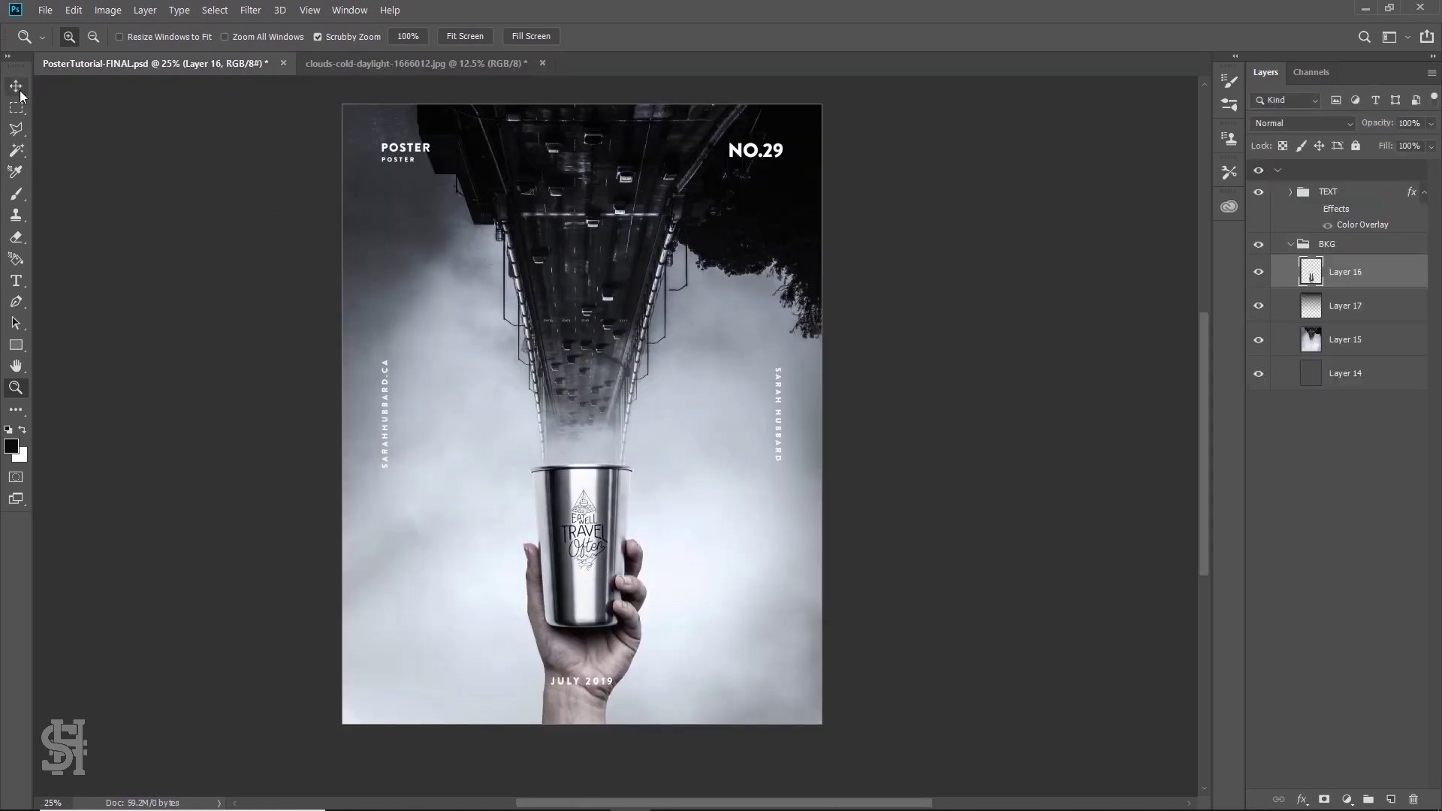
key(ctrl+v)
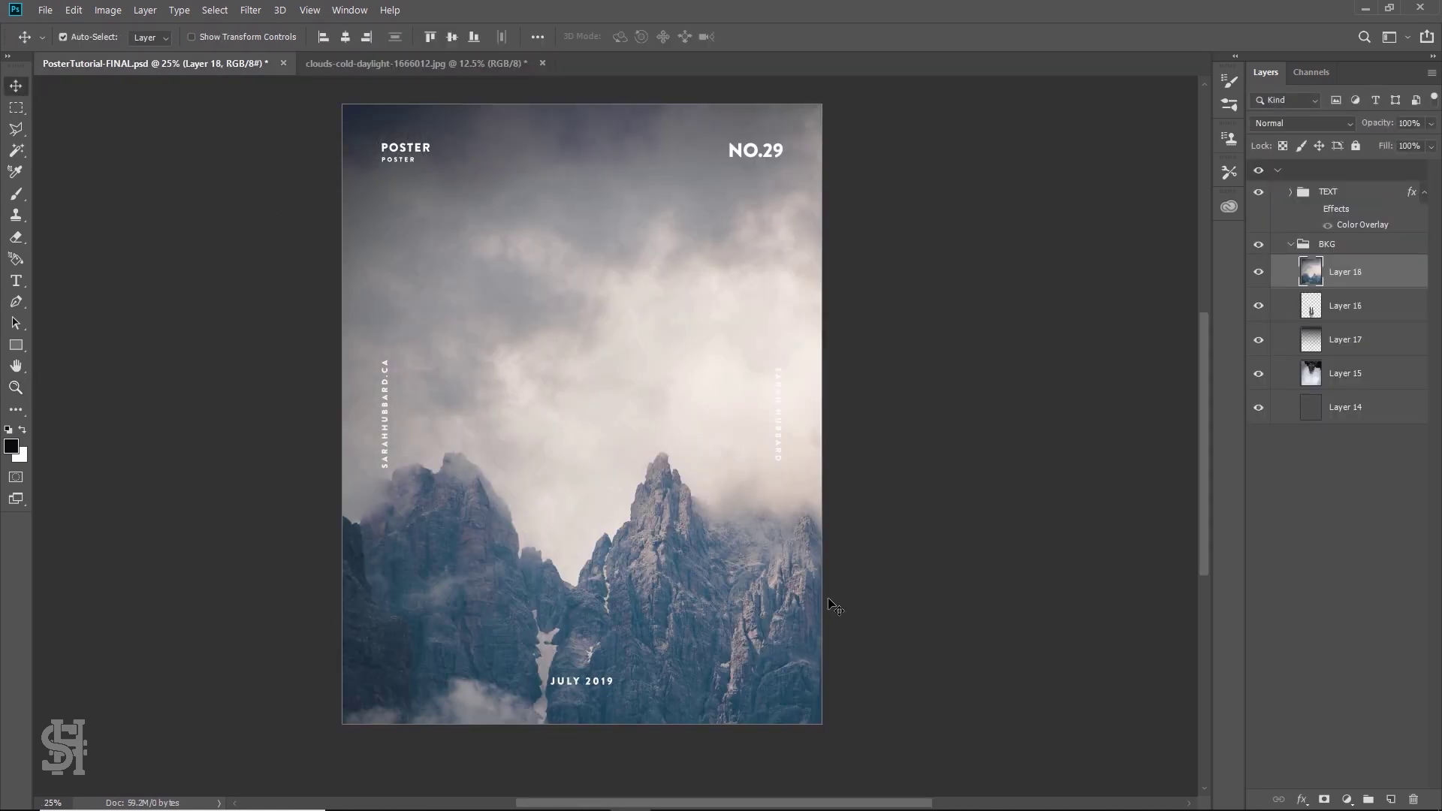
Scale down the pasted mountain photo with Free Transform and position it to cover the poster
key(ctrl+t)
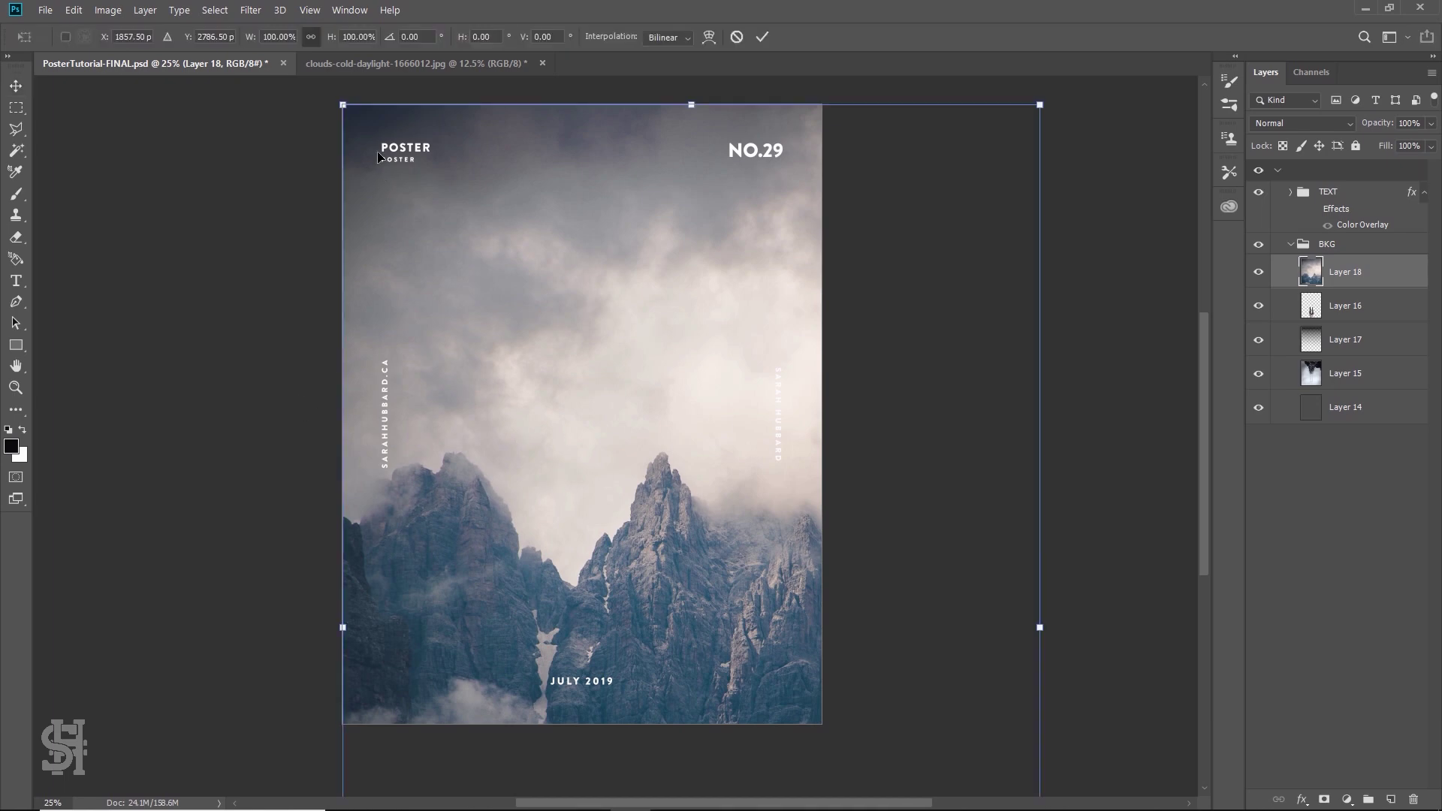
drag(343, 102, 471, 297)
drag(648, 667, 524, 500)
drag(900, 143, 815, 255)
drag(741, 623, 748, 475)
key(Return)
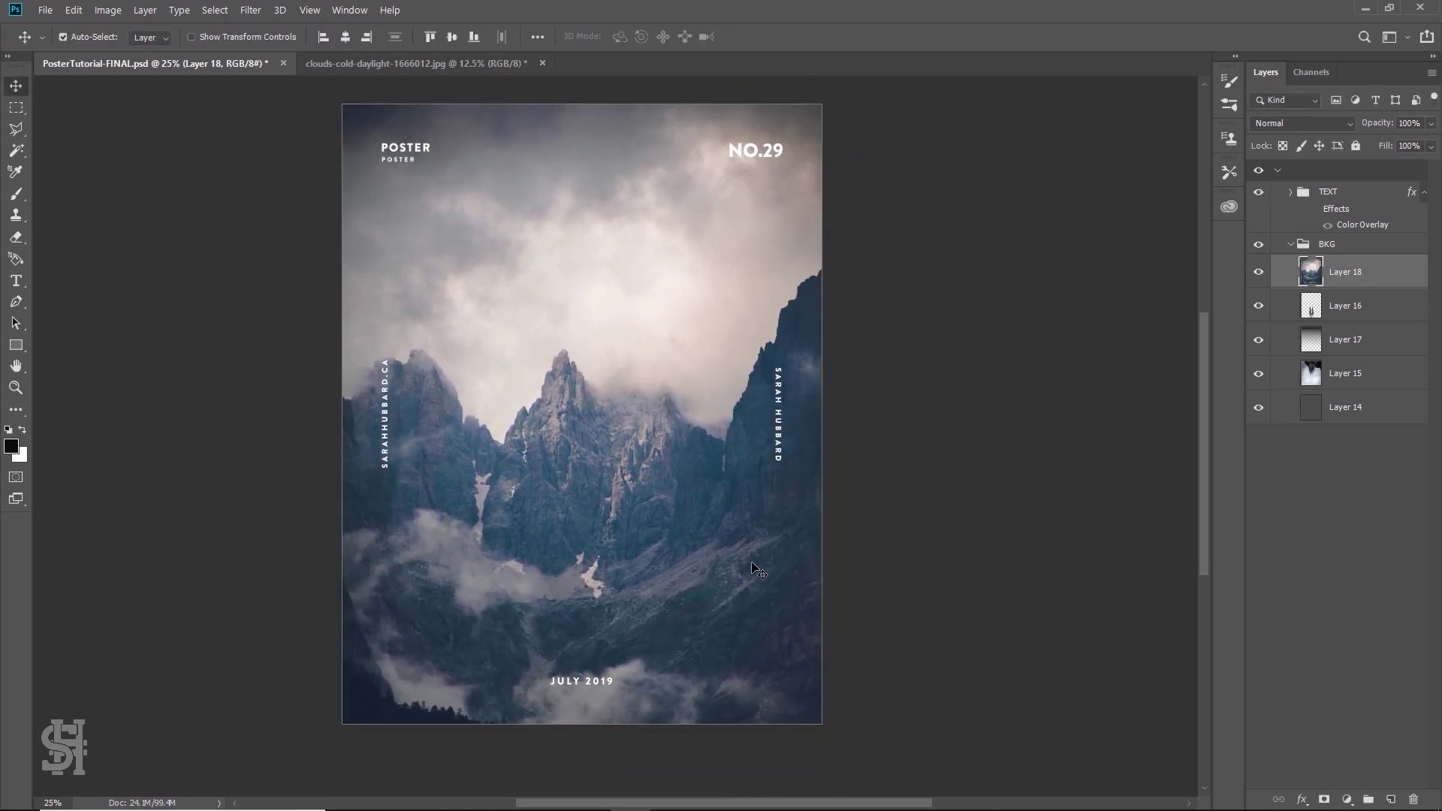
Try the Lighten blend mode on the mountain layer and nudge the photo slightly up and left
click(1301, 126)
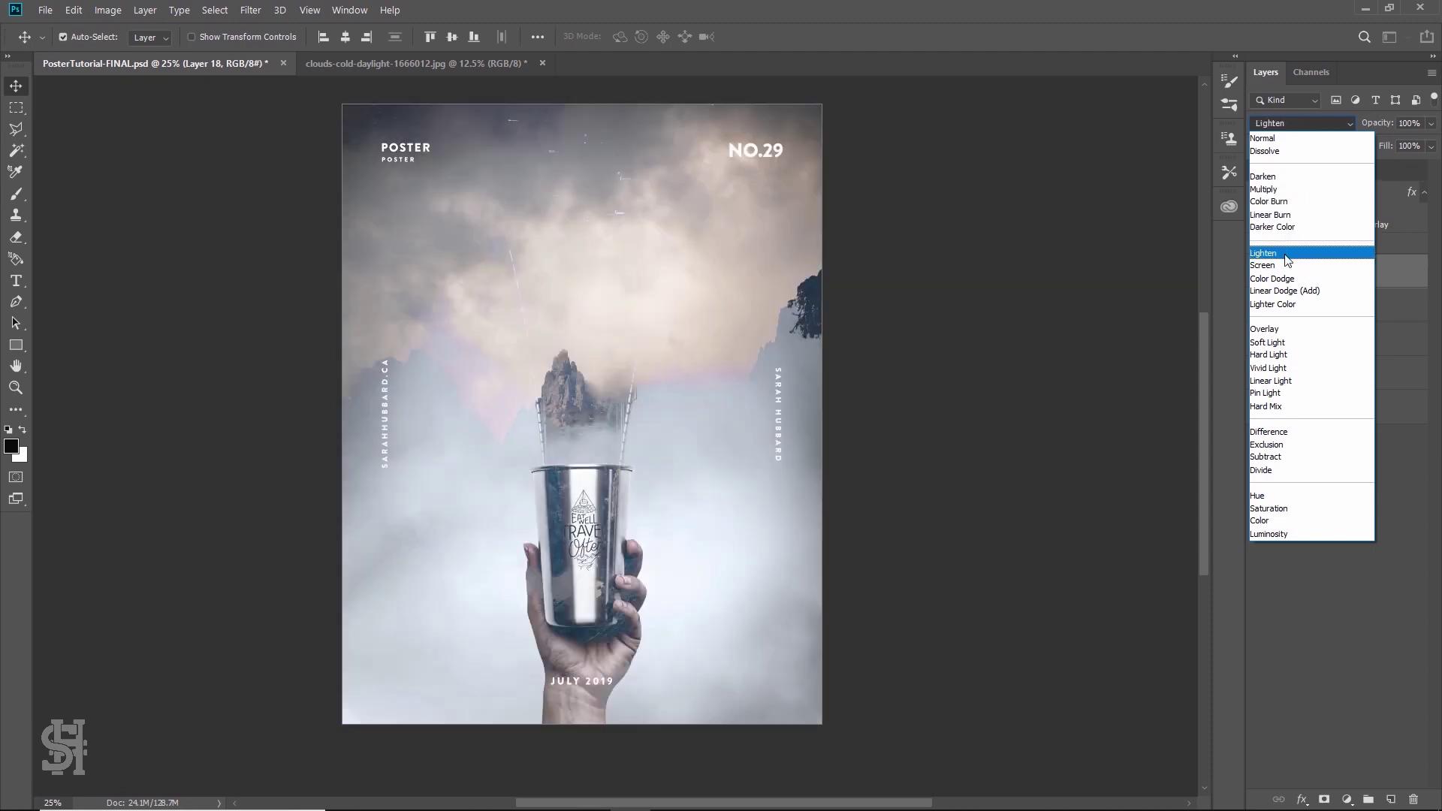
click(1289, 260)
mouse_move(760, 533)
mouse_down()
mouse_move(744, 383)
mouse_move(744, 541)
mouse_move(749, 525)
mouse_up()
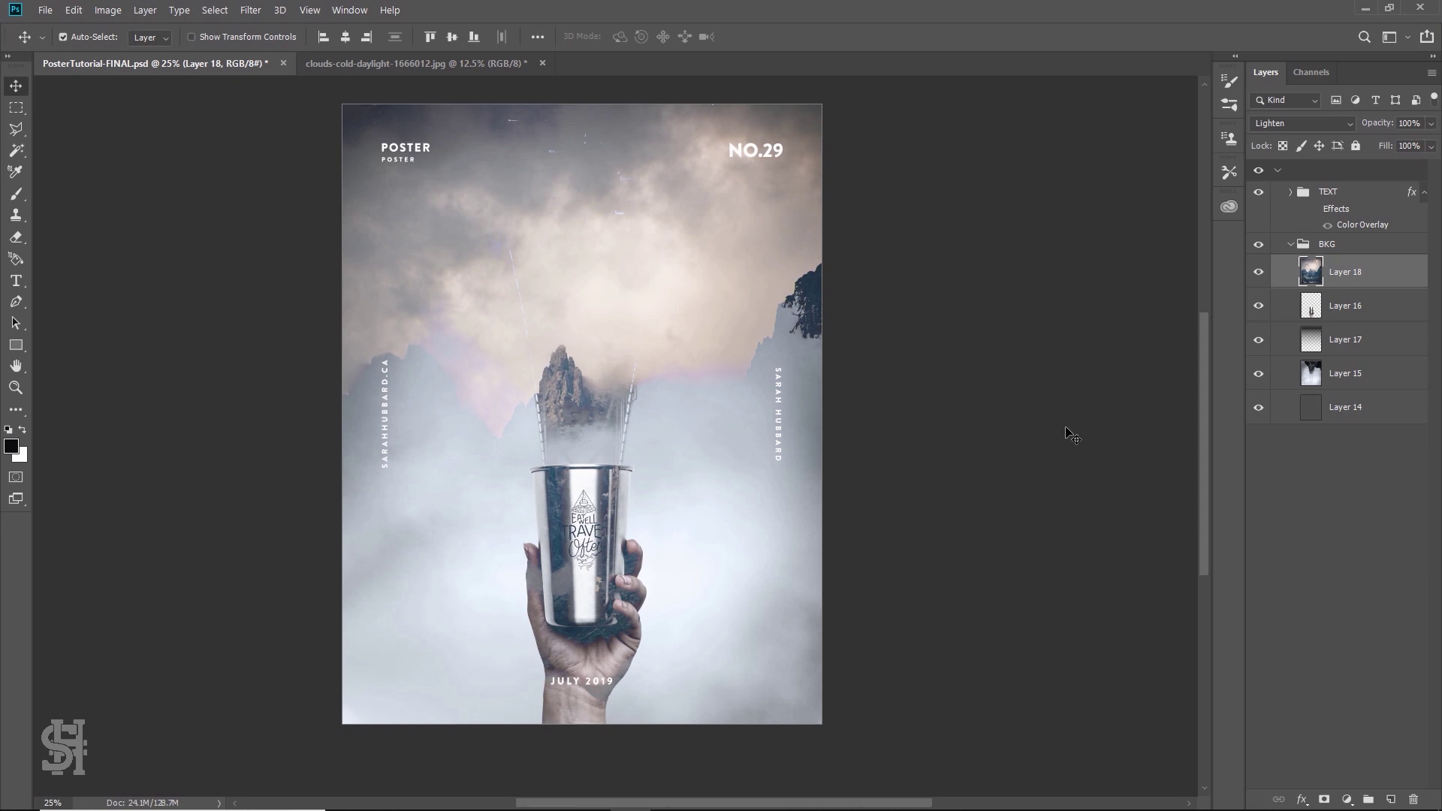
Try the Overlay blend mode on the mountain layer and reposition the peaks around the bridge and cup
click(1305, 123)
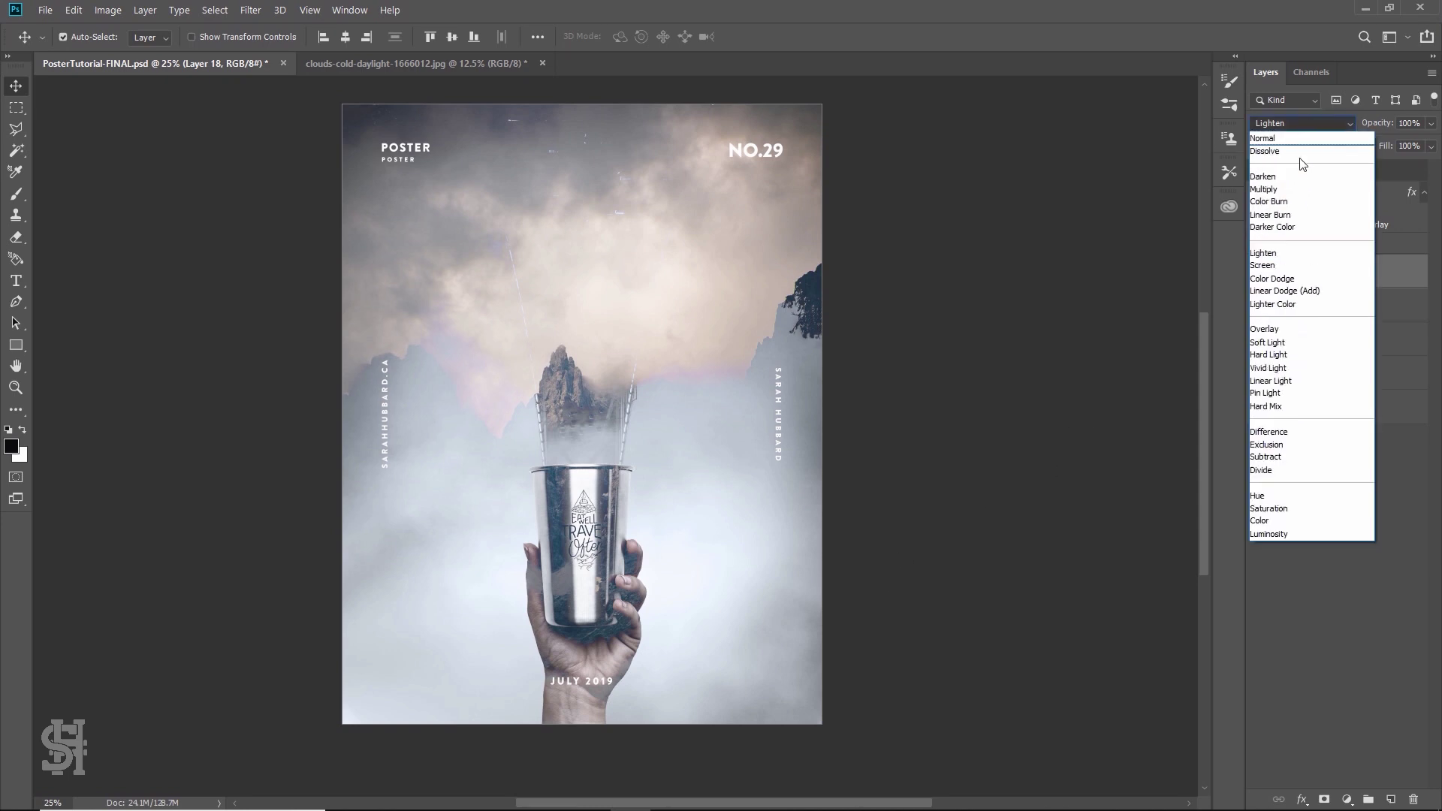
click(1284, 331)
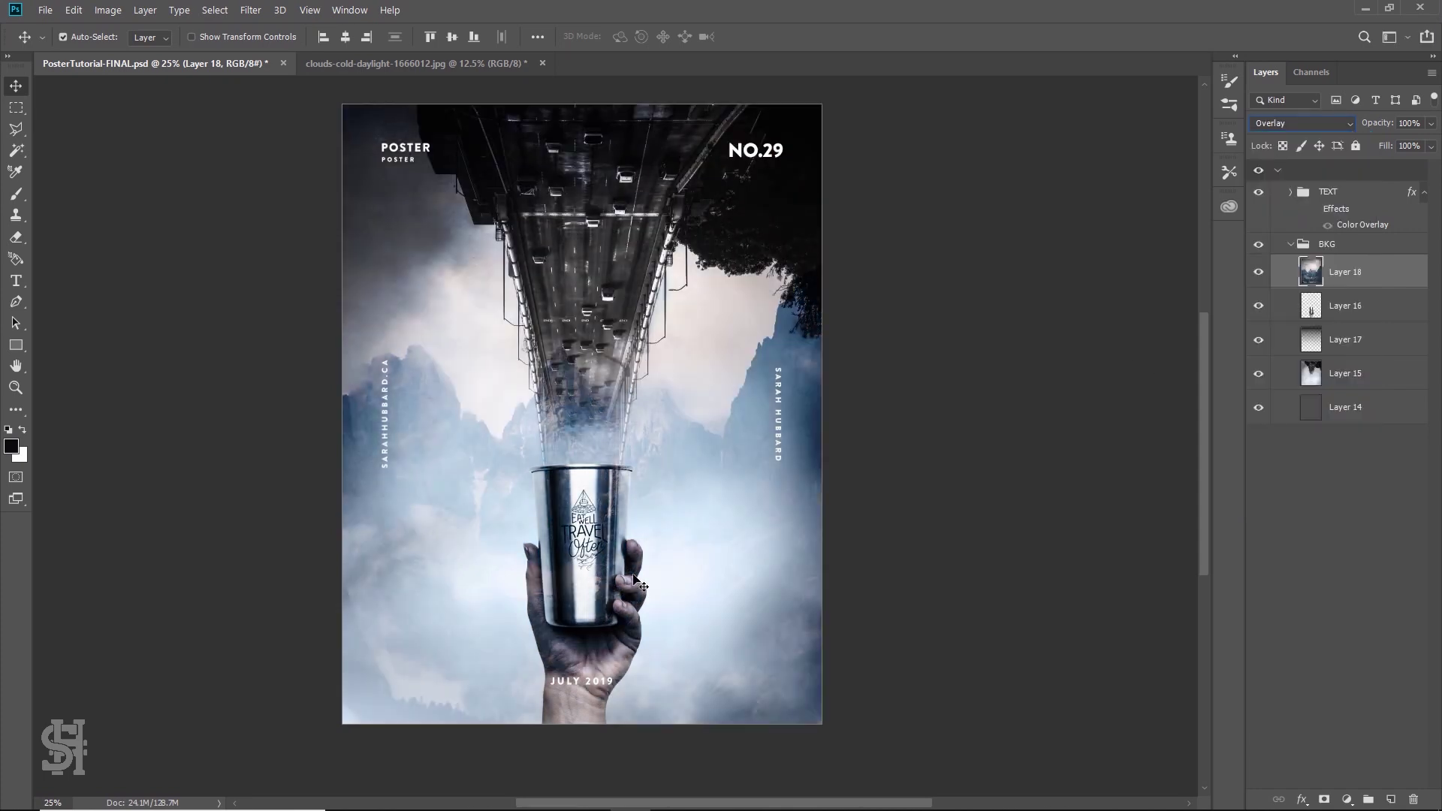
drag(685, 552, 619, 661)
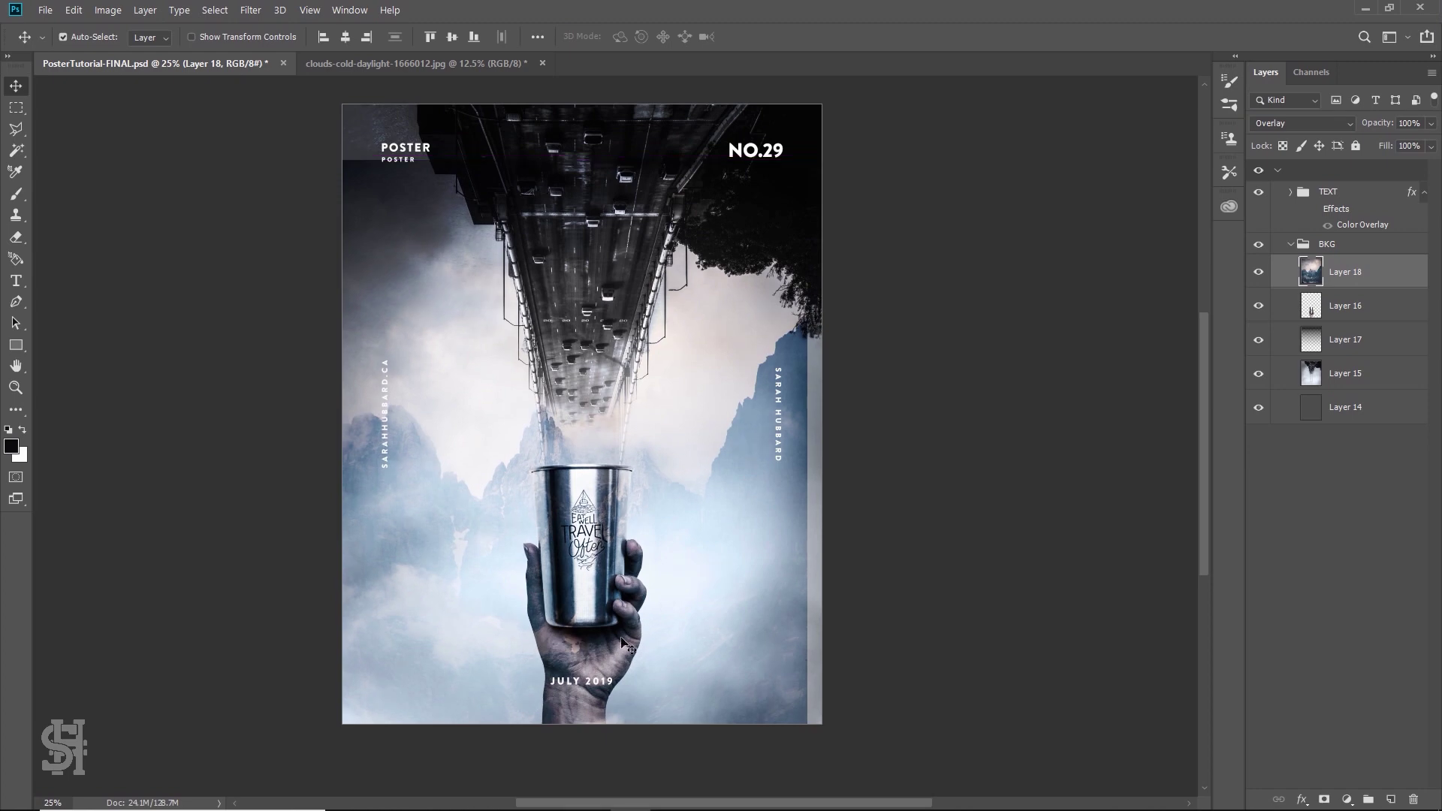
drag(679, 579, 690, 565)
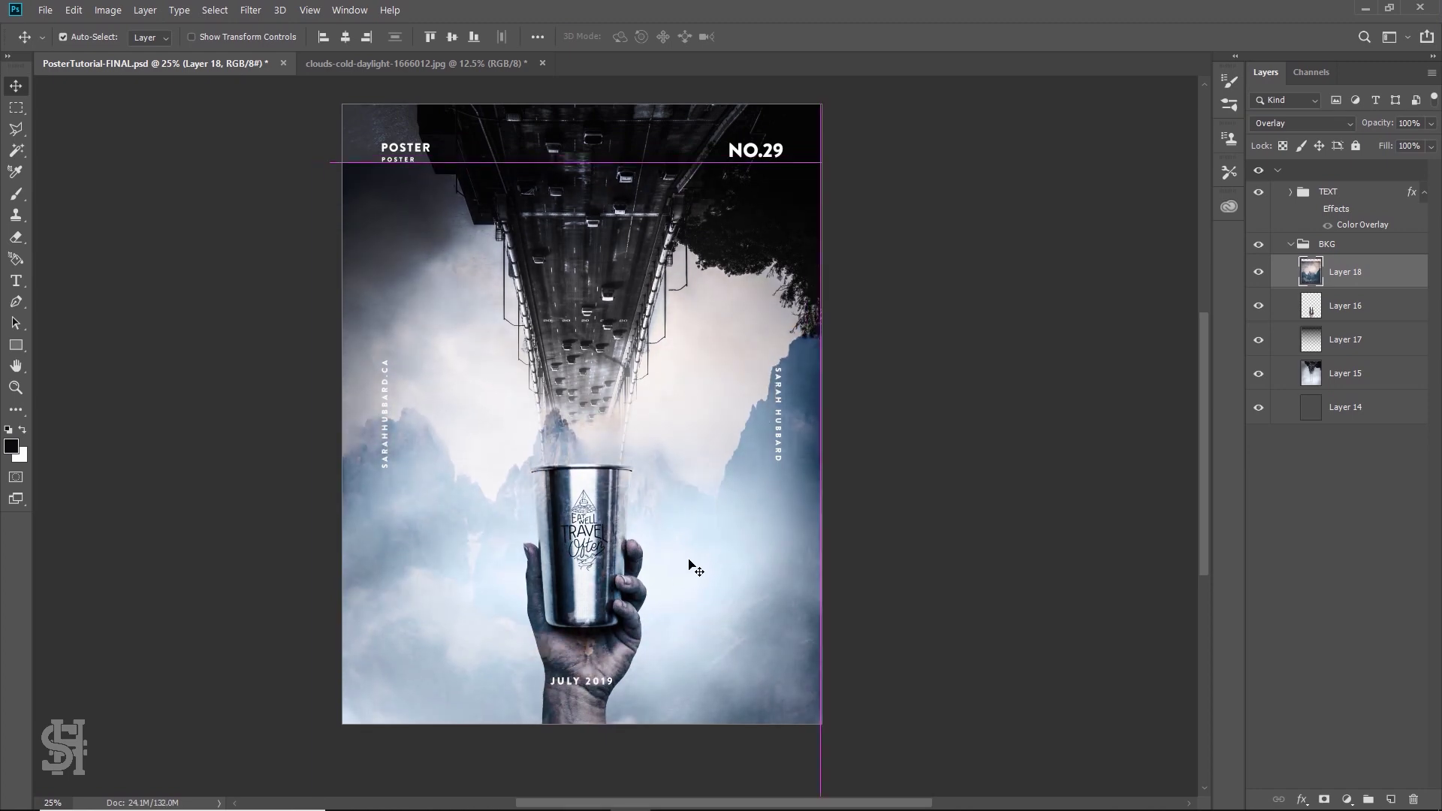
mouse_move(728, 436)
mouse_down()
mouse_move(719, 479)
mouse_move(726, 422)
mouse_move(727, 455)
mouse_up()
drag(731, 540, 787, 481)
mouse_move(783, 479)
mouse_down()
mouse_move(799, 484)
mouse_move(788, 483)
mouse_up()
drag(720, 367, 732, 438)
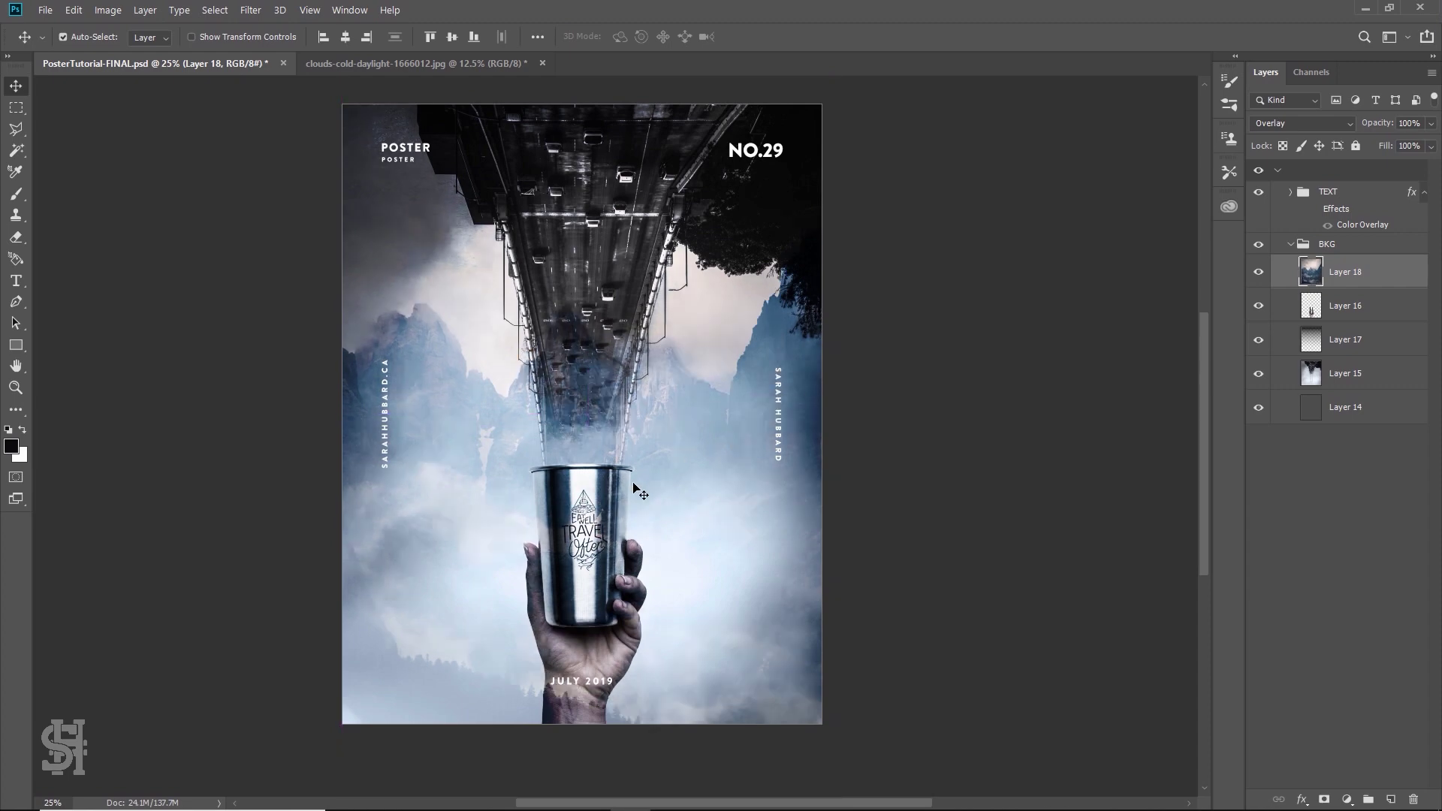
Set the mountain layer to Normal blending and place it beneath Layer 16, lowering the photo on the canvas
click(1300, 124)
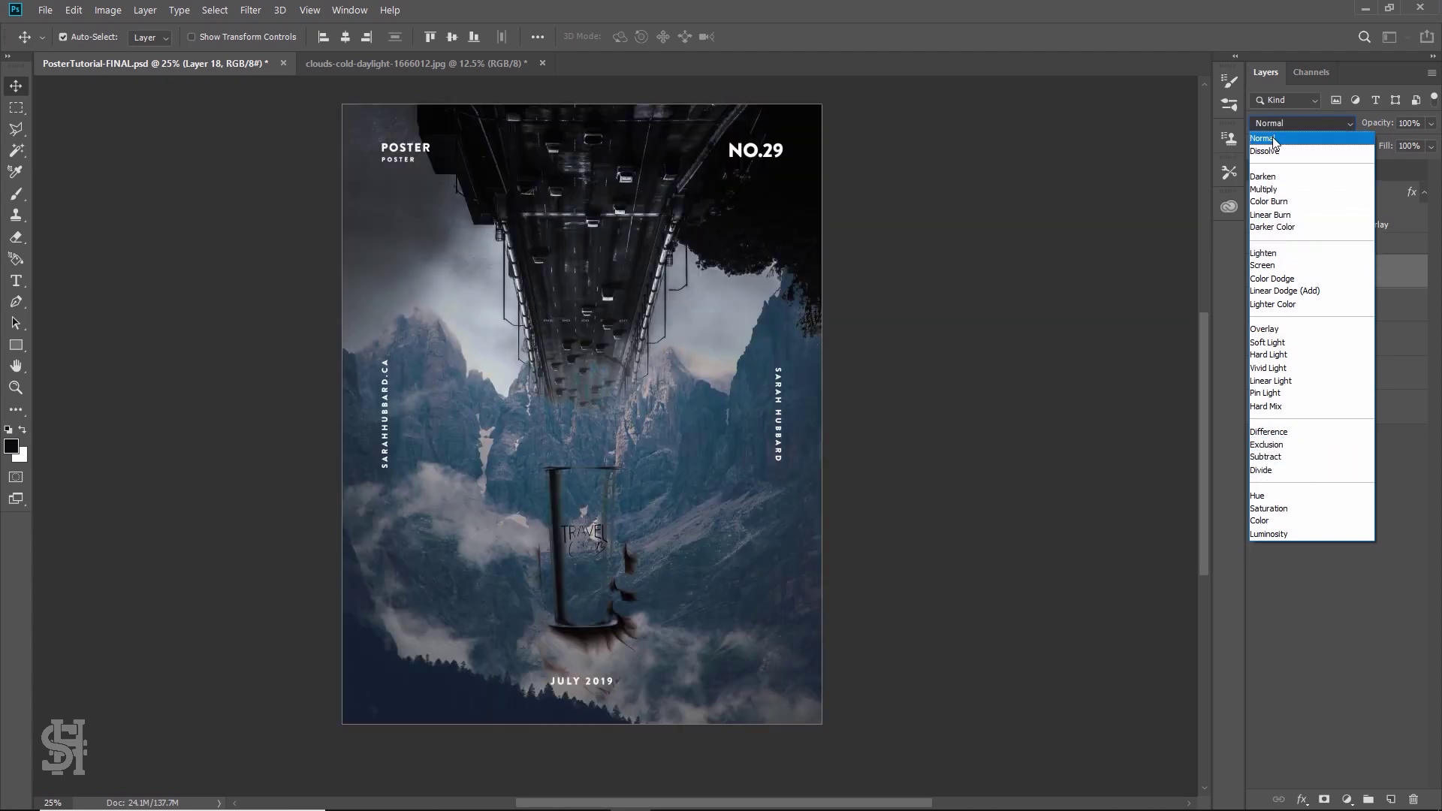
click(1265, 138)
drag(1345, 278, 1344, 323)
drag(701, 394, 700, 451)
drag(699, 364, 705, 515)
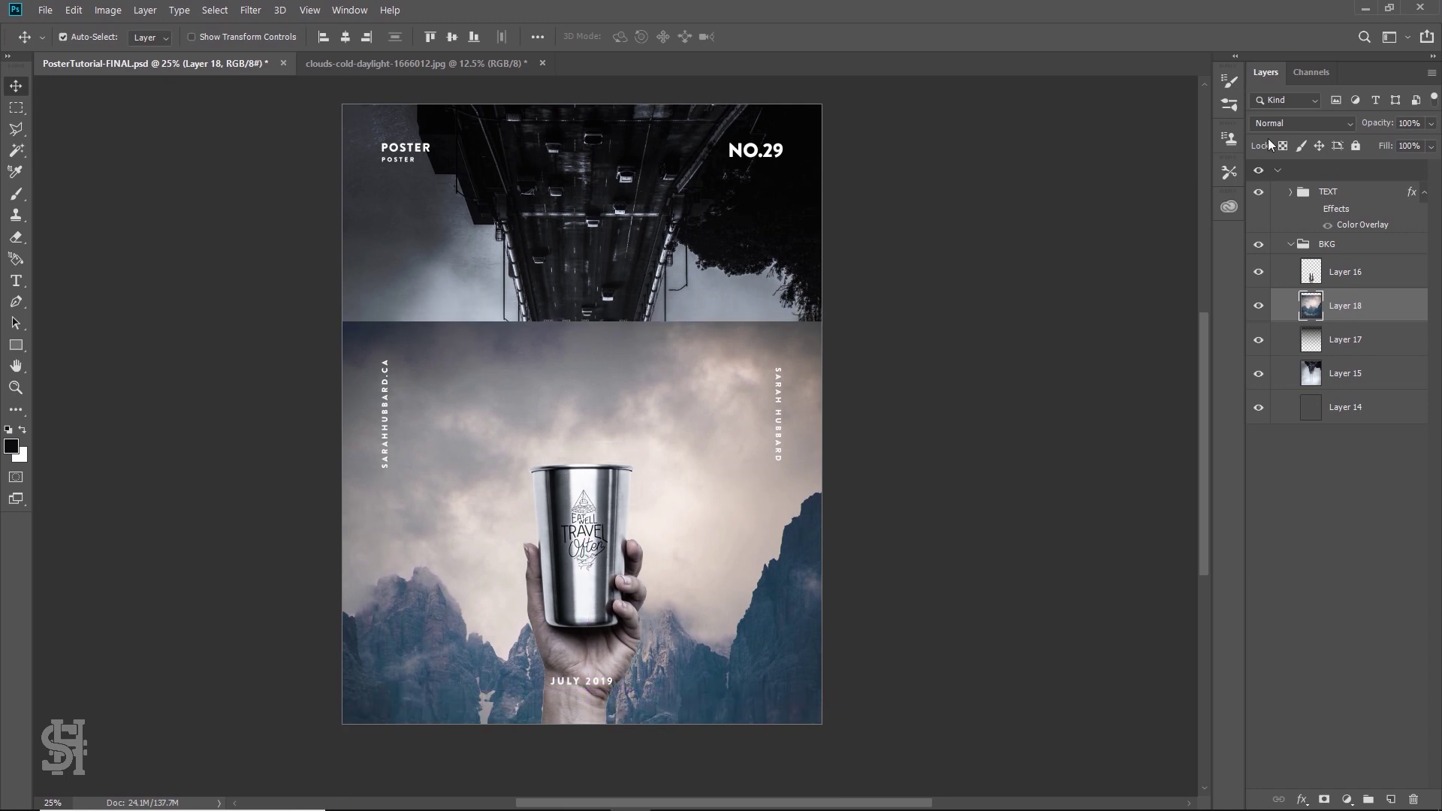
Preview other blend modes on Layer 18 but keep Normal, and move the mountain photo up to fill the poster
click(1277, 123)
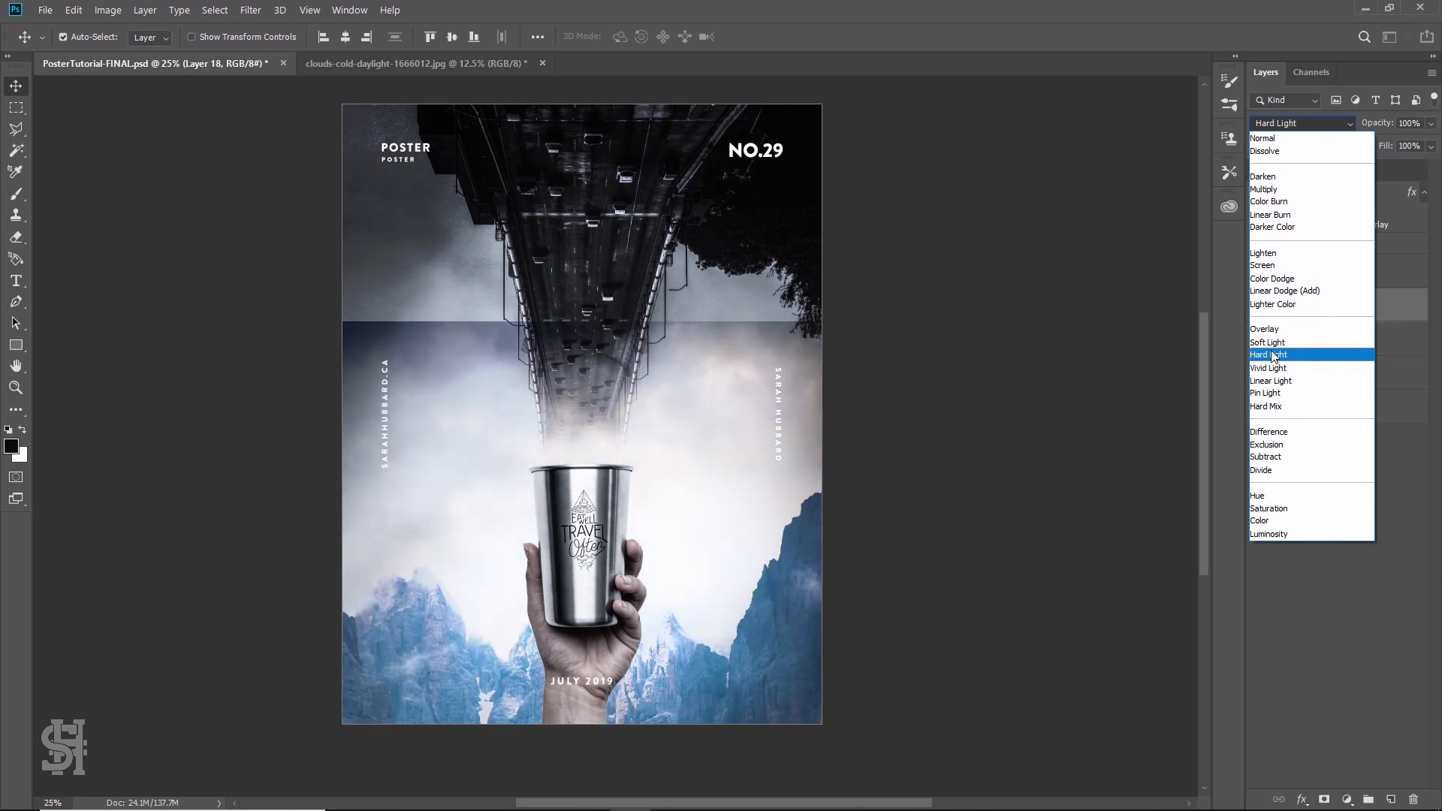
click(1264, 138)
drag(855, 476, 798, 251)
Open the Camera Raw Filter on Layer 18 and set the mountain photo's Clarity to +60 and Saturation to -73
click(250, 10)
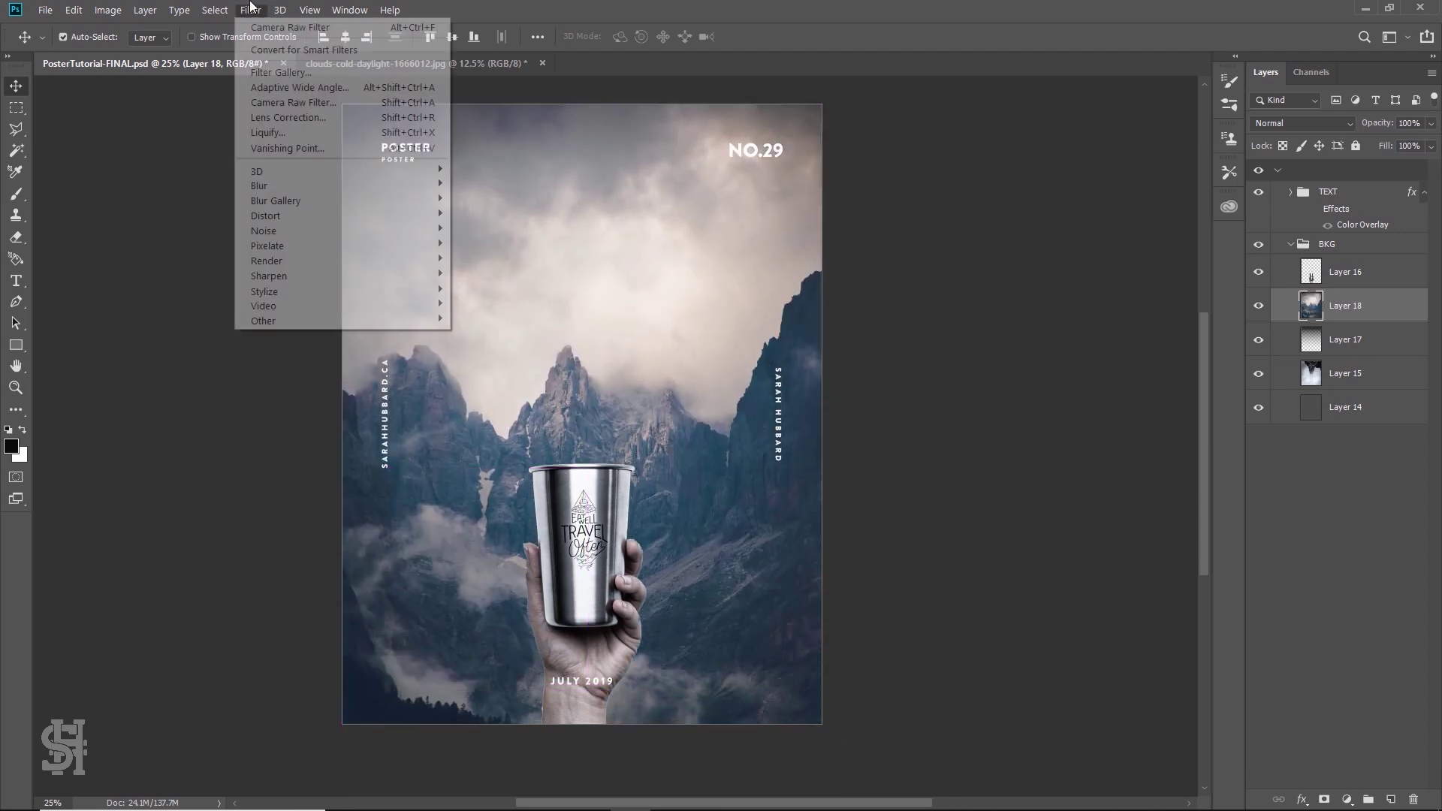
click(290, 102)
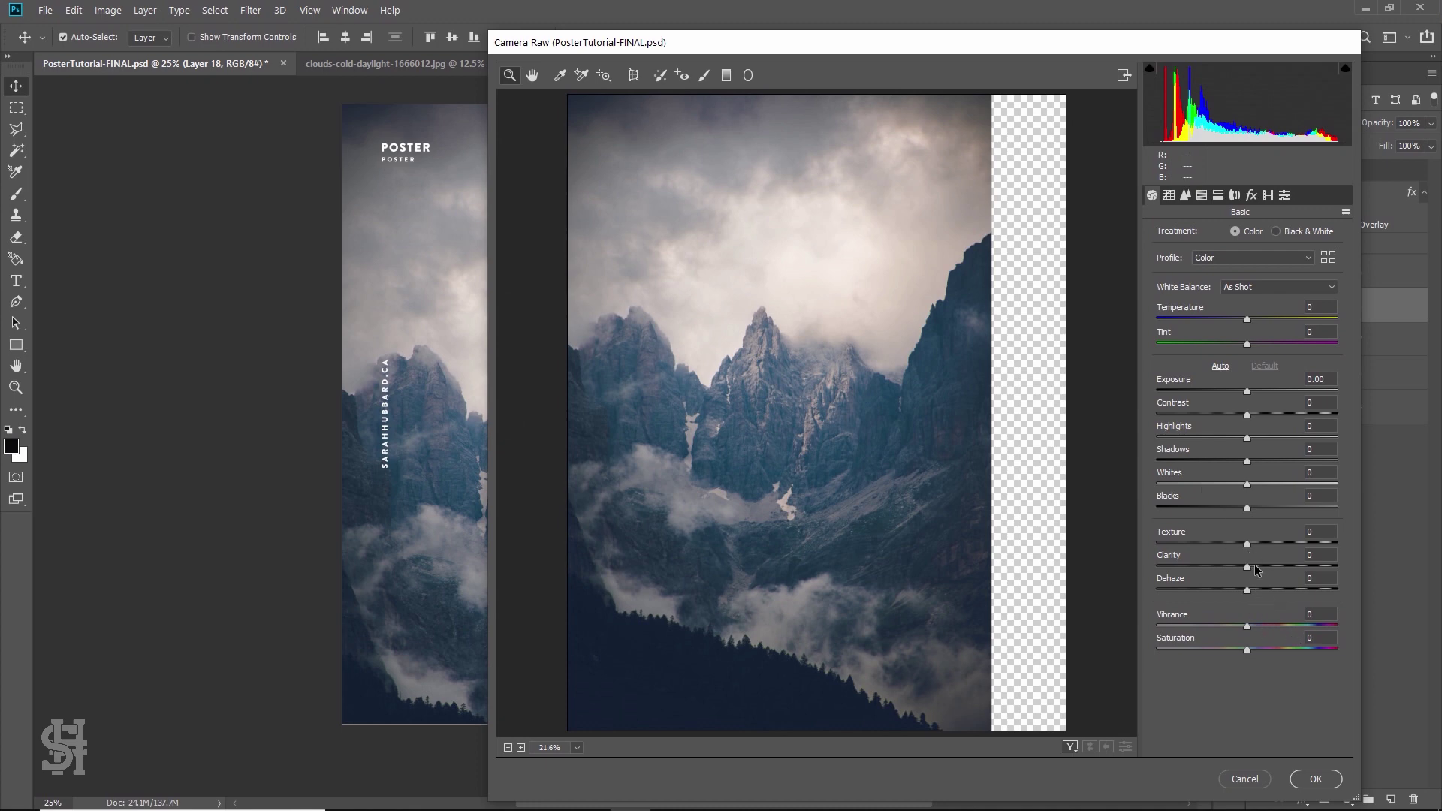
drag(1252, 571, 1302, 579)
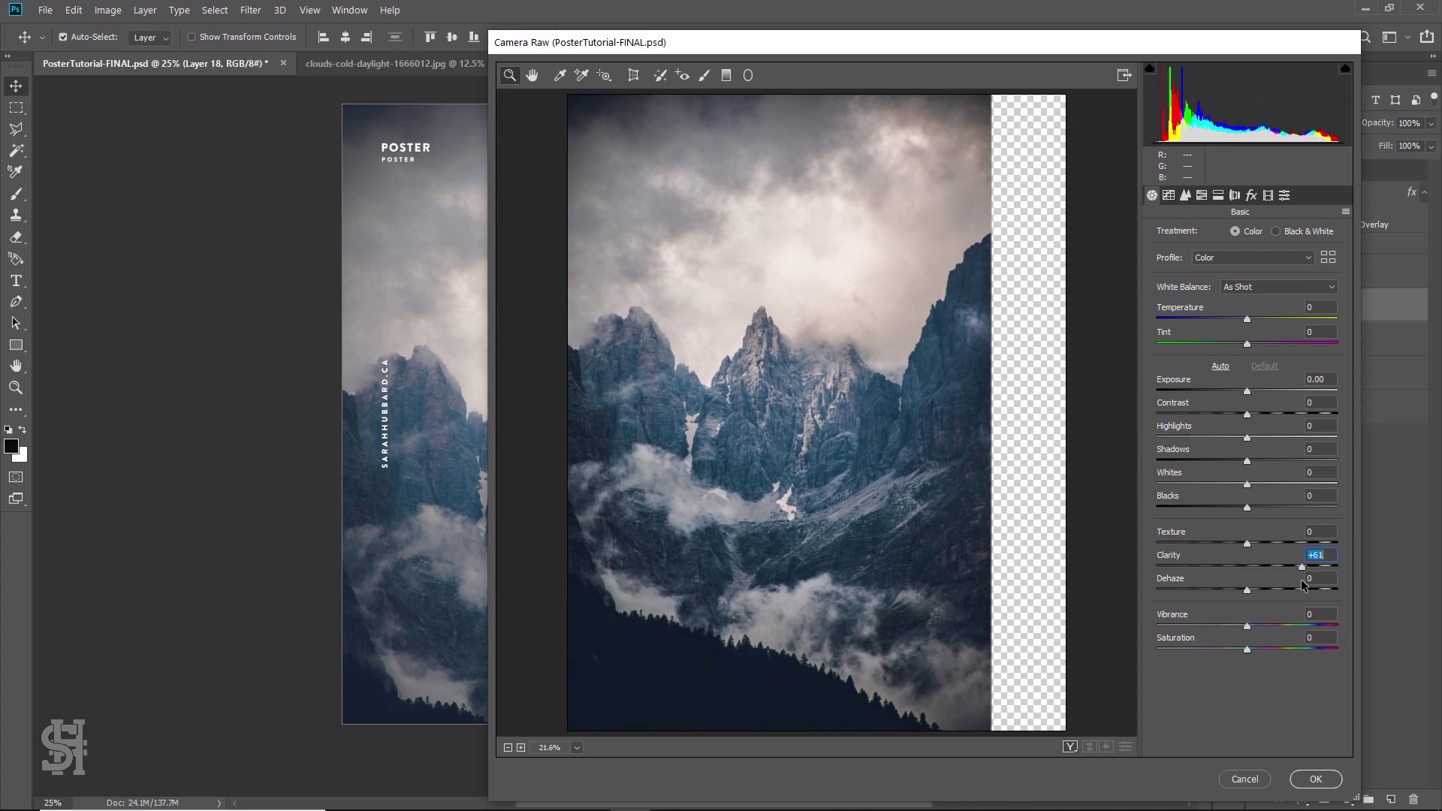
drag(1244, 650, 1181, 655)
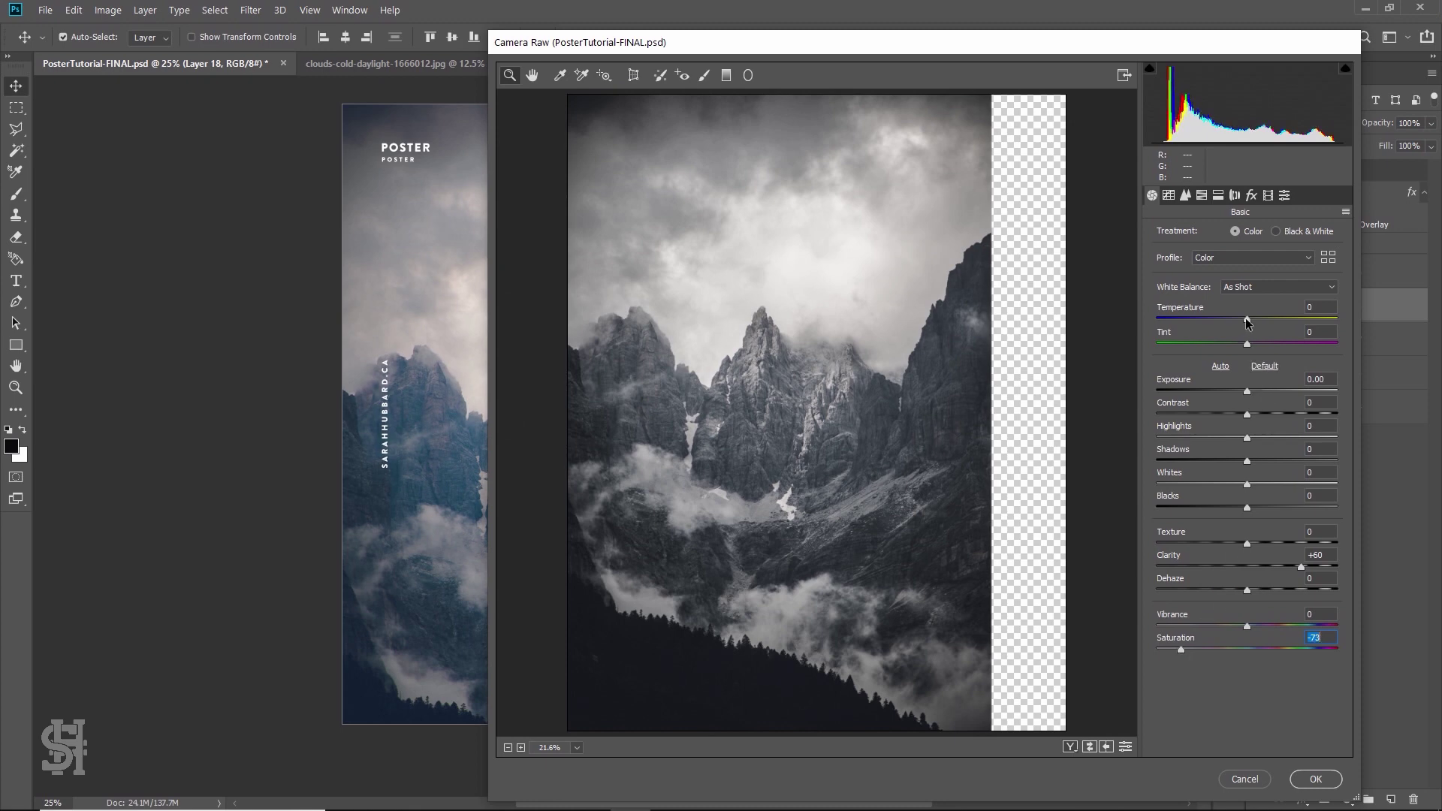
Set the mountain photo's Temperature to -3 and Contrast to +23 in Camera Raw and apply the filter
drag(1247, 323, 1244, 329)
click(1248, 392)
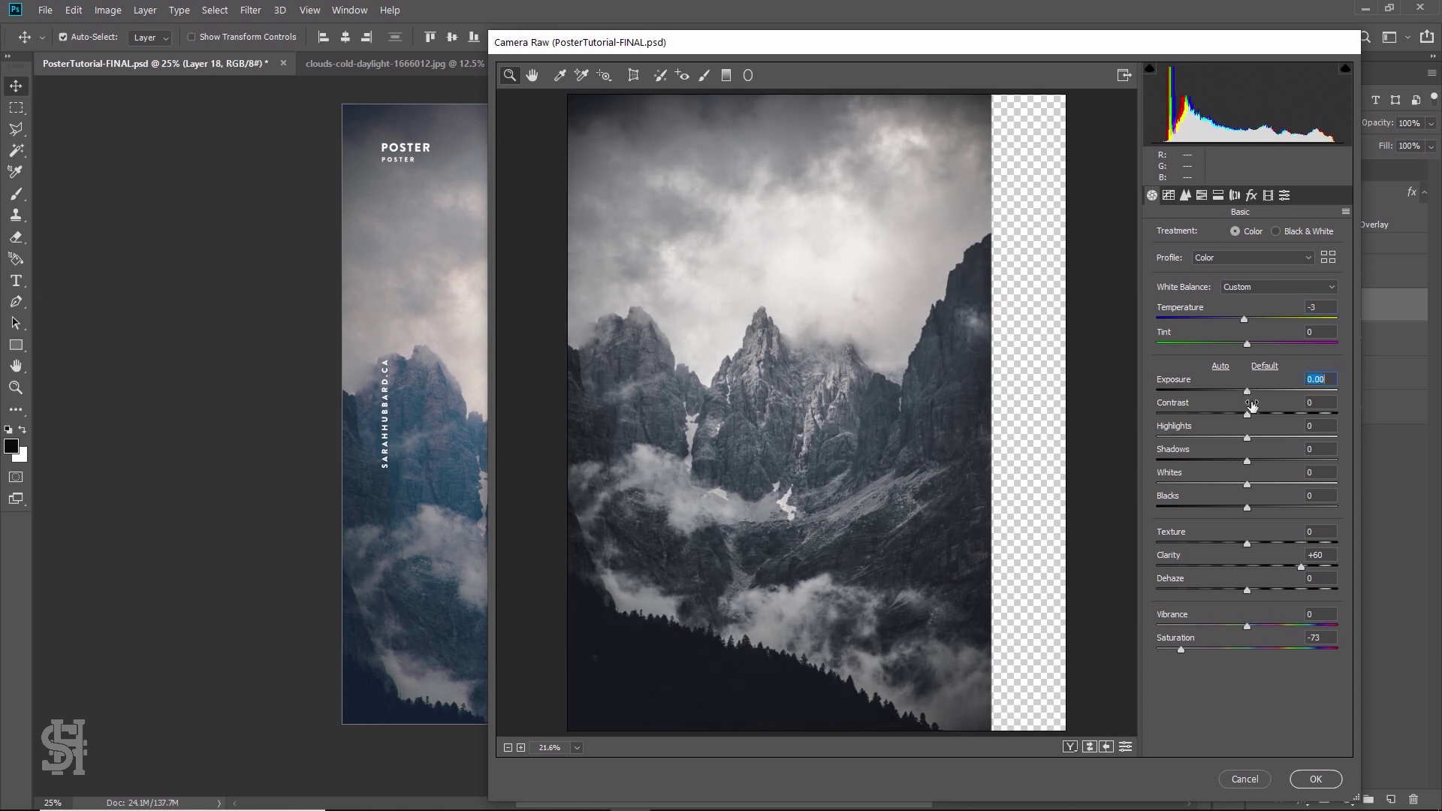
drag(1247, 414, 1268, 414)
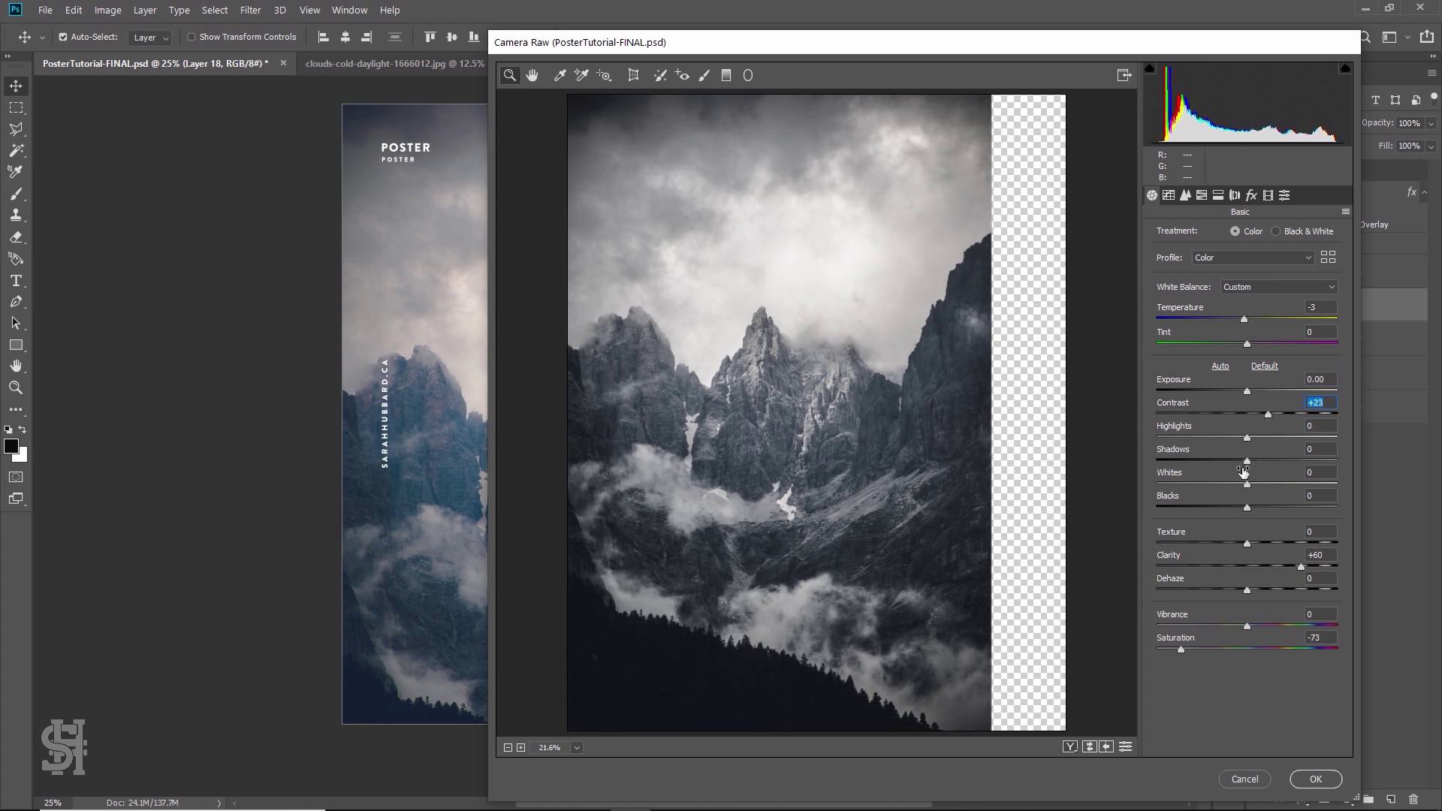
click(1316, 780)
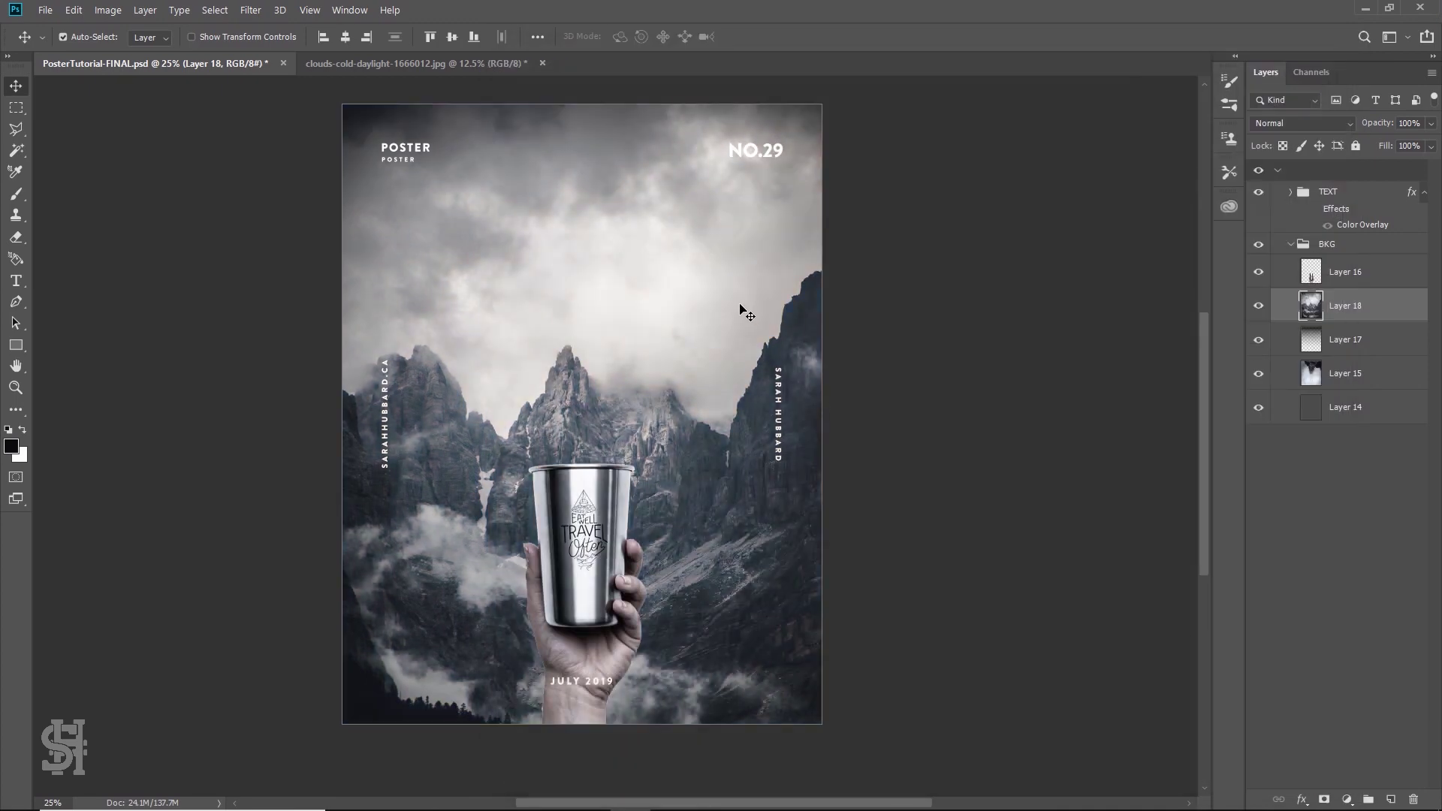
Lower the mountain photo so its peaks sit behind the hand, and try the Lighten blend mode on Layer 18
drag(744, 288, 734, 476)
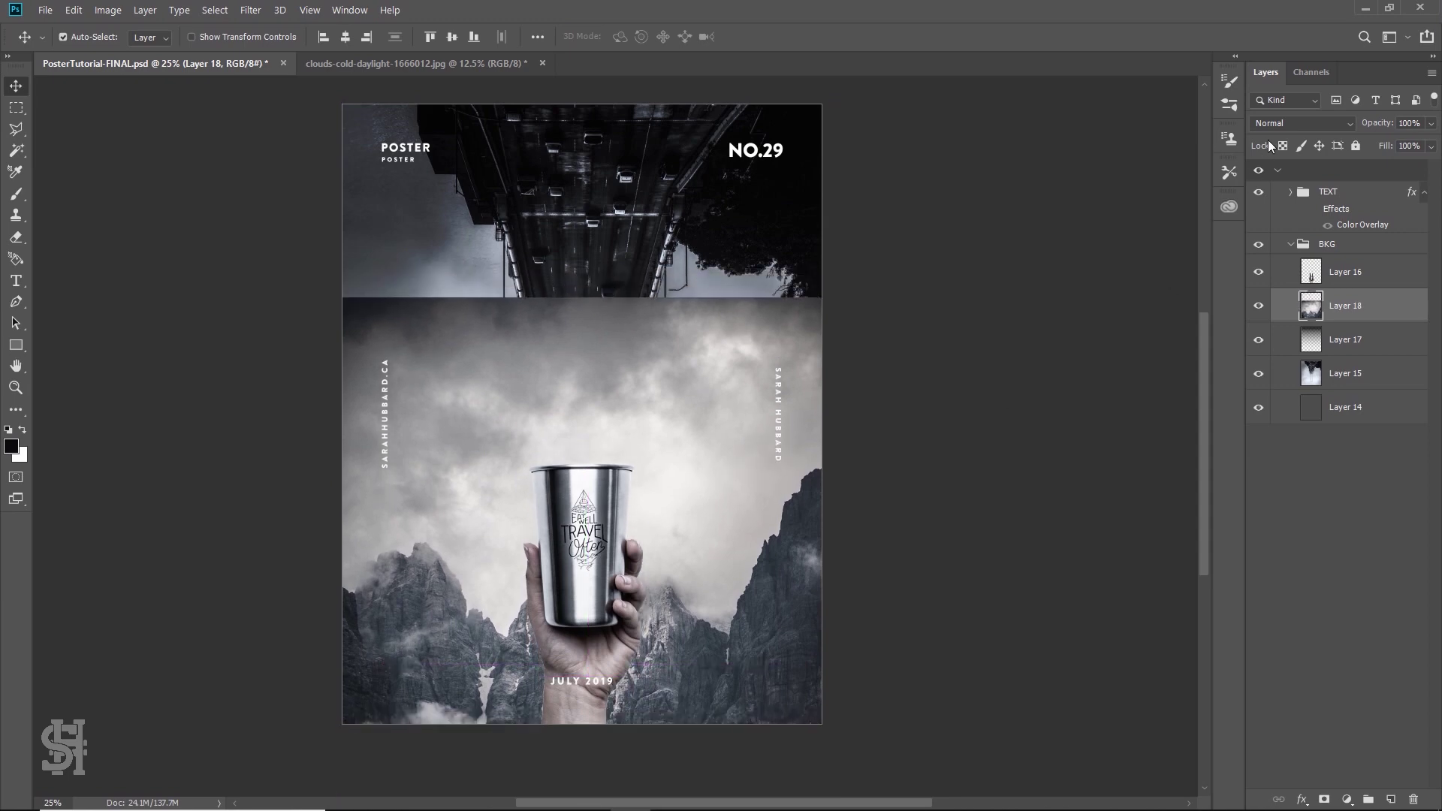
click(1277, 124)
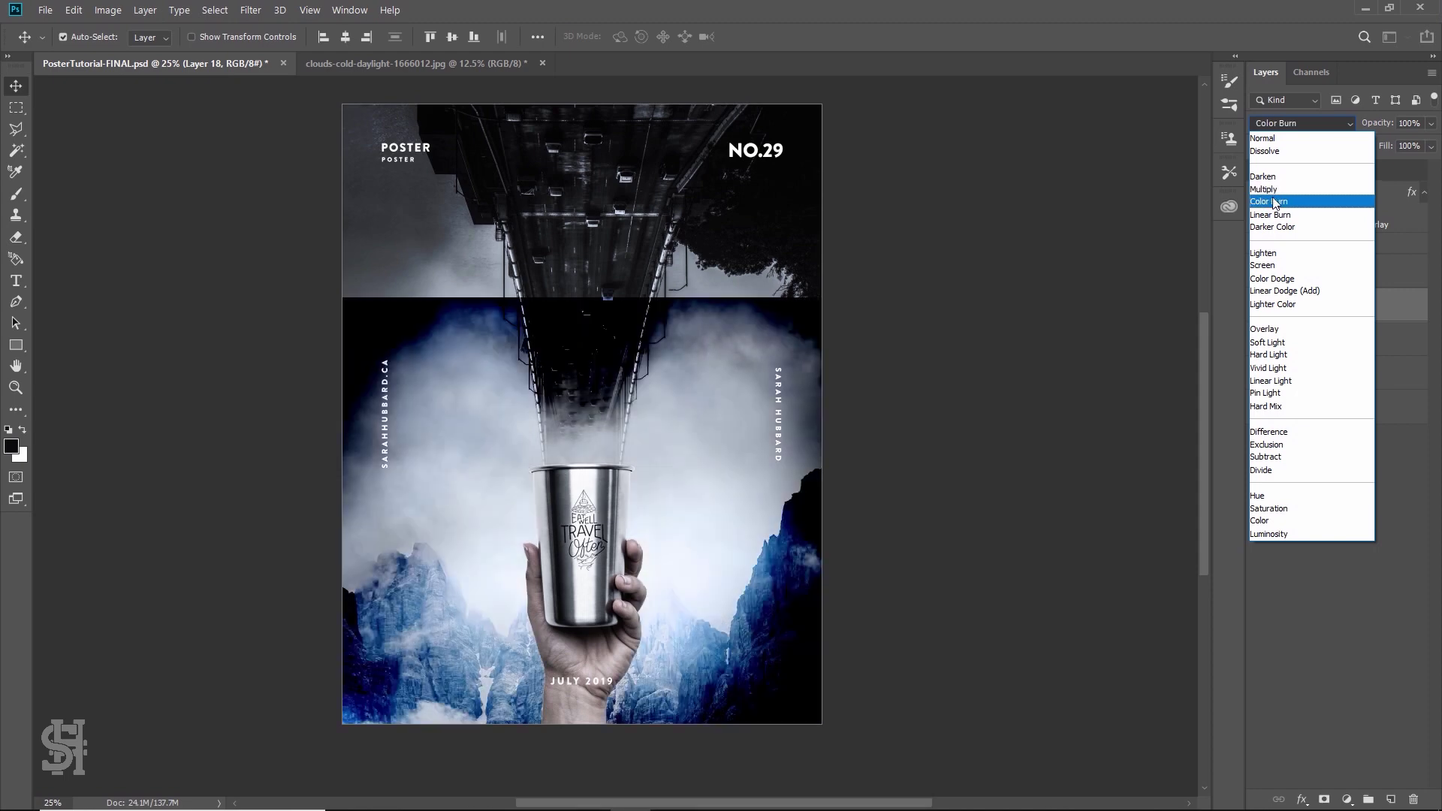
click(1273, 255)
click(1261, 307)
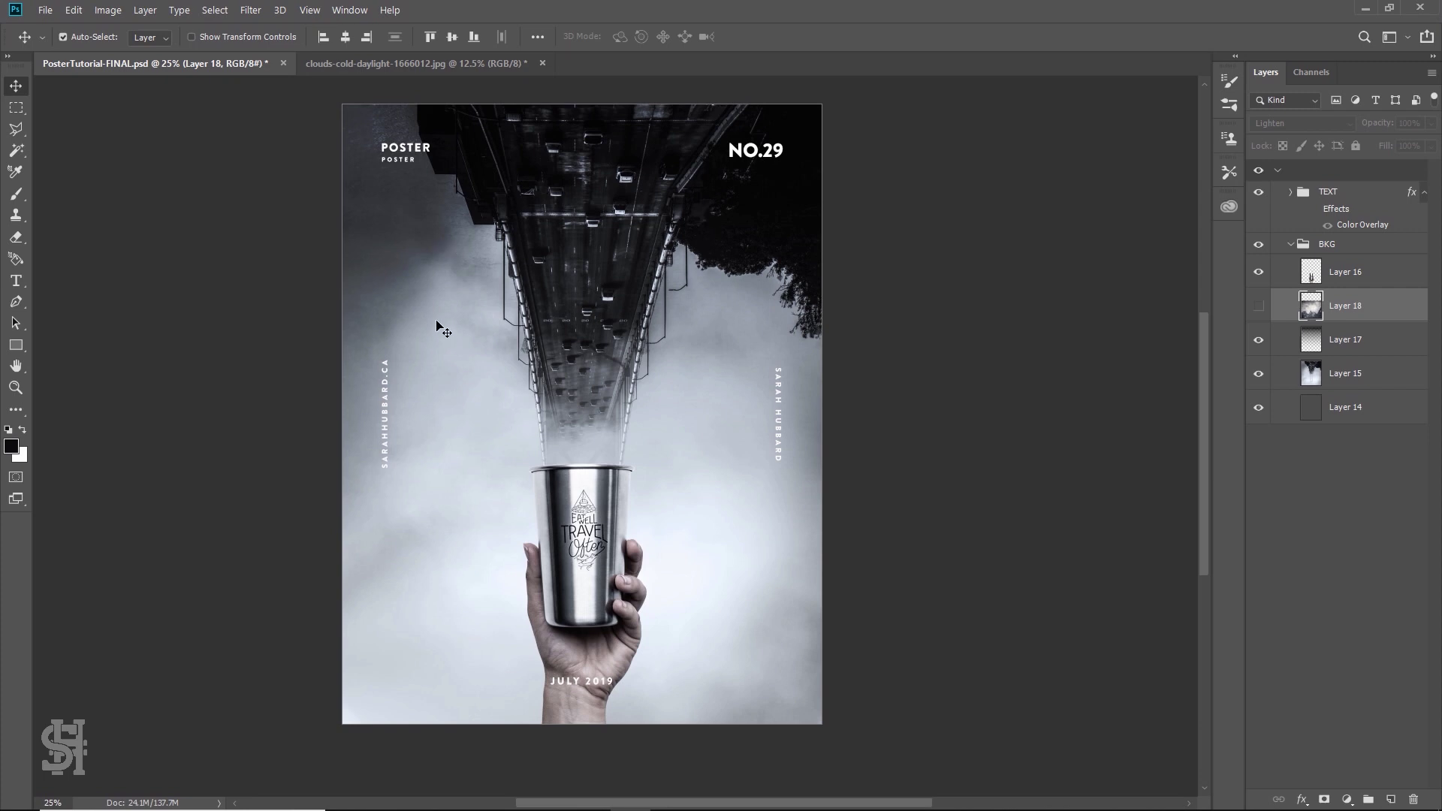
click(1259, 307)
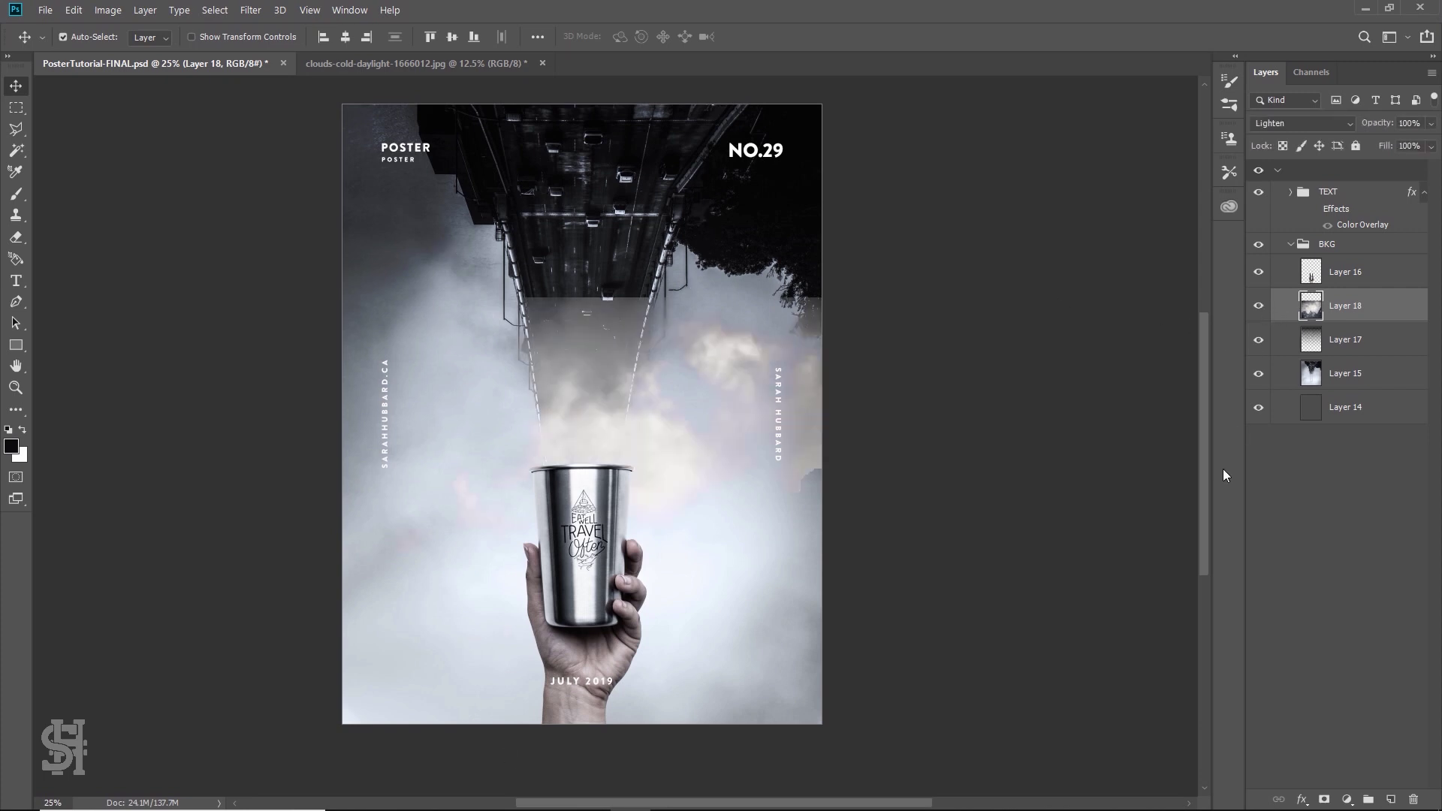
Set the blend mode of Layer 18 to Darker Color
click(1283, 125)
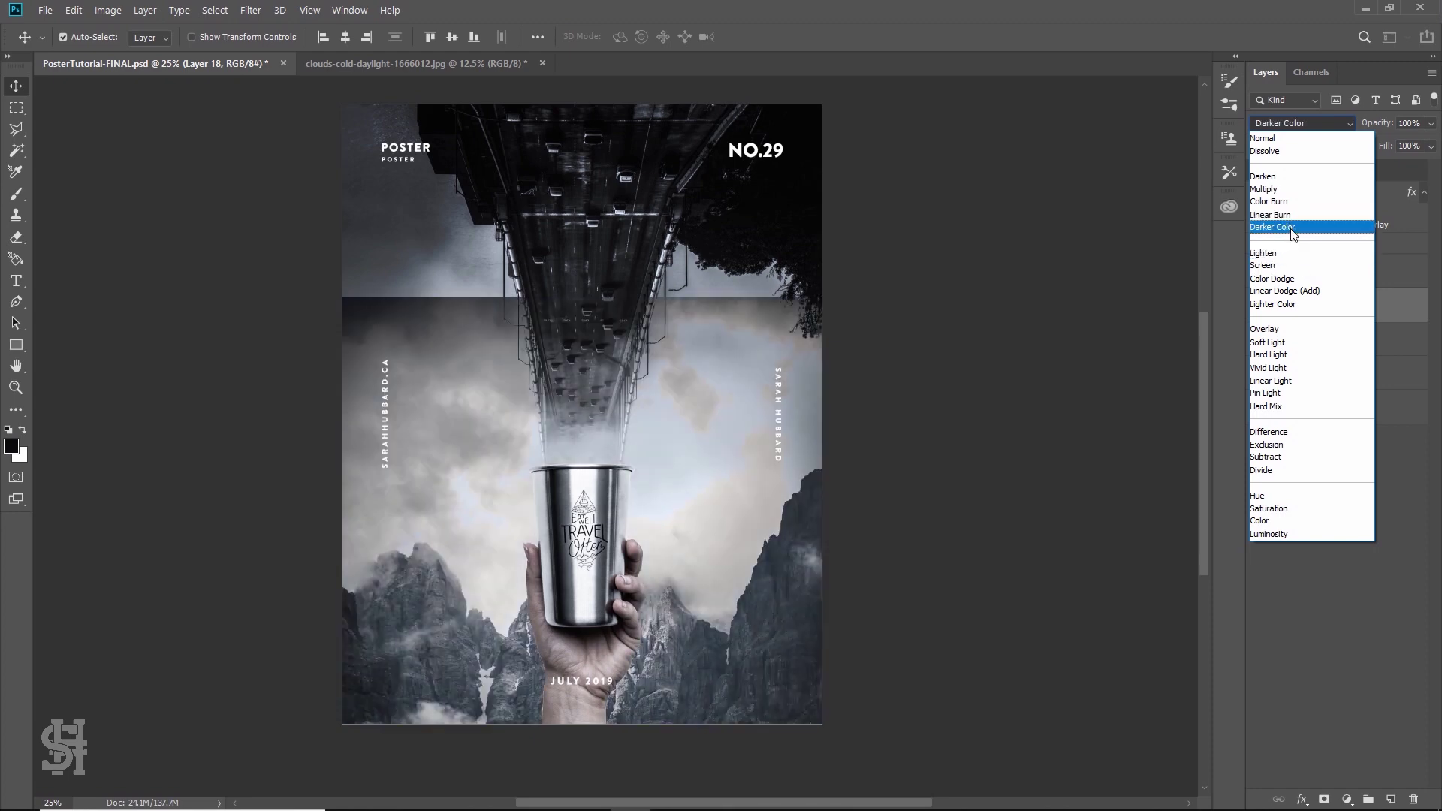
click(1291, 229)
mouse_move(805, 569)
mouse_down()
mouse_move(801, 523)
mouse_move(800, 577)
mouse_up()
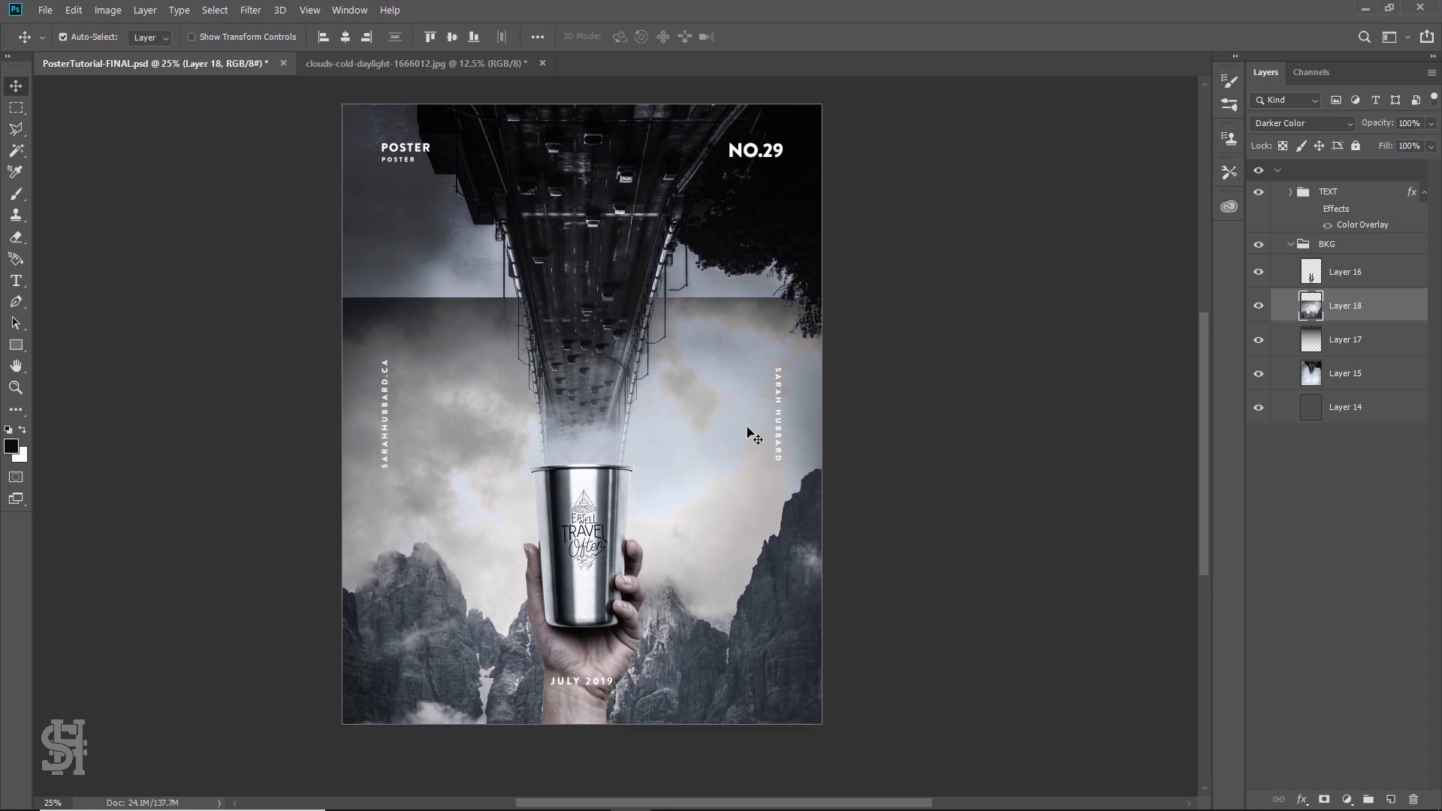
Erase the hard upper edge and sky of the mountain photo on Layer 18 with a soft 1811 px Eraser
key(e)
click(87, 38)
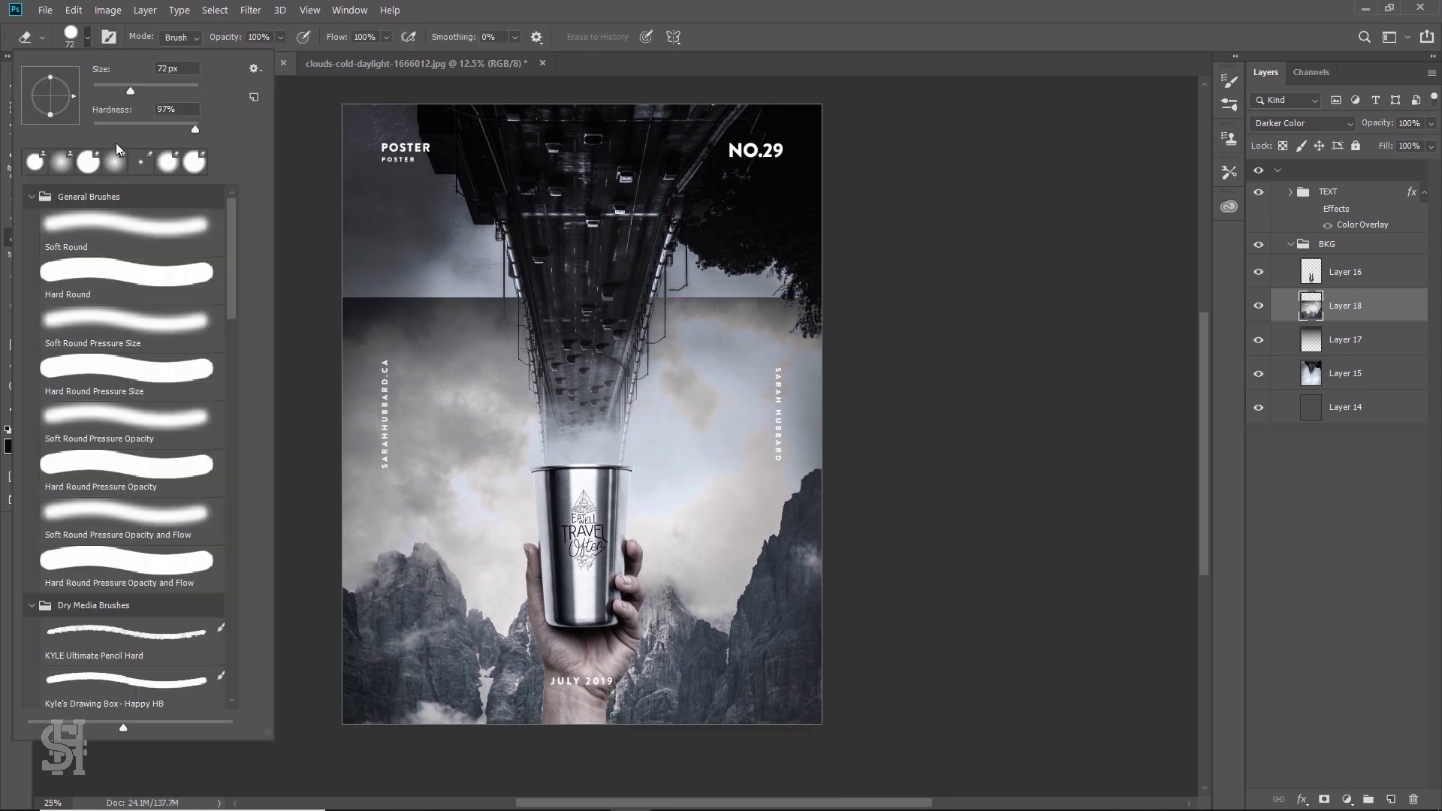
drag(185, 93, 187, 94)
key(Return)
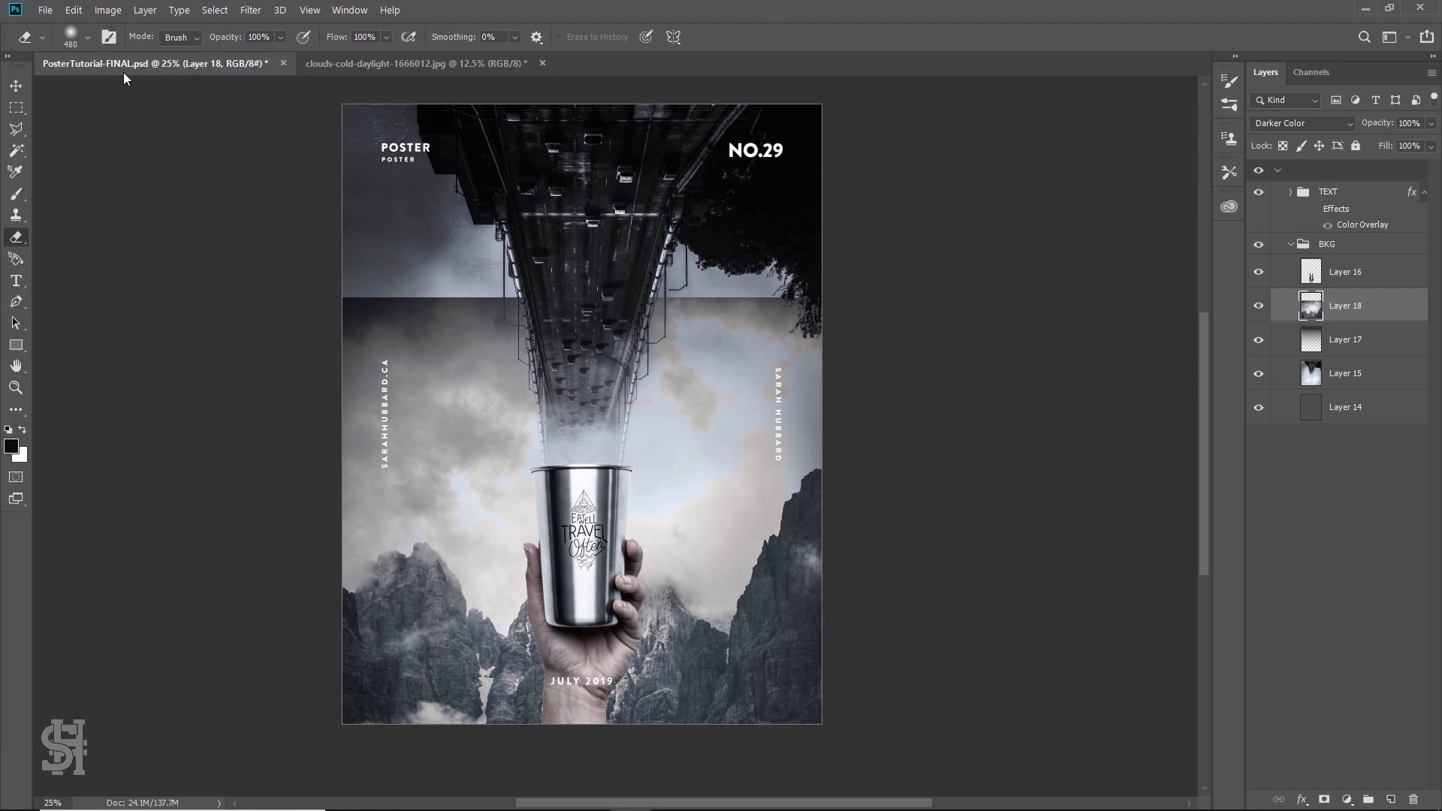
click(87, 37)
drag(191, 92, 194, 91)
key(Return)
mouse_move(619, 259)
mouse_down()
mouse_move(441, 238)
mouse_move(292, 243)
mouse_move(458, 261)
mouse_move(751, 259)
mouse_up()
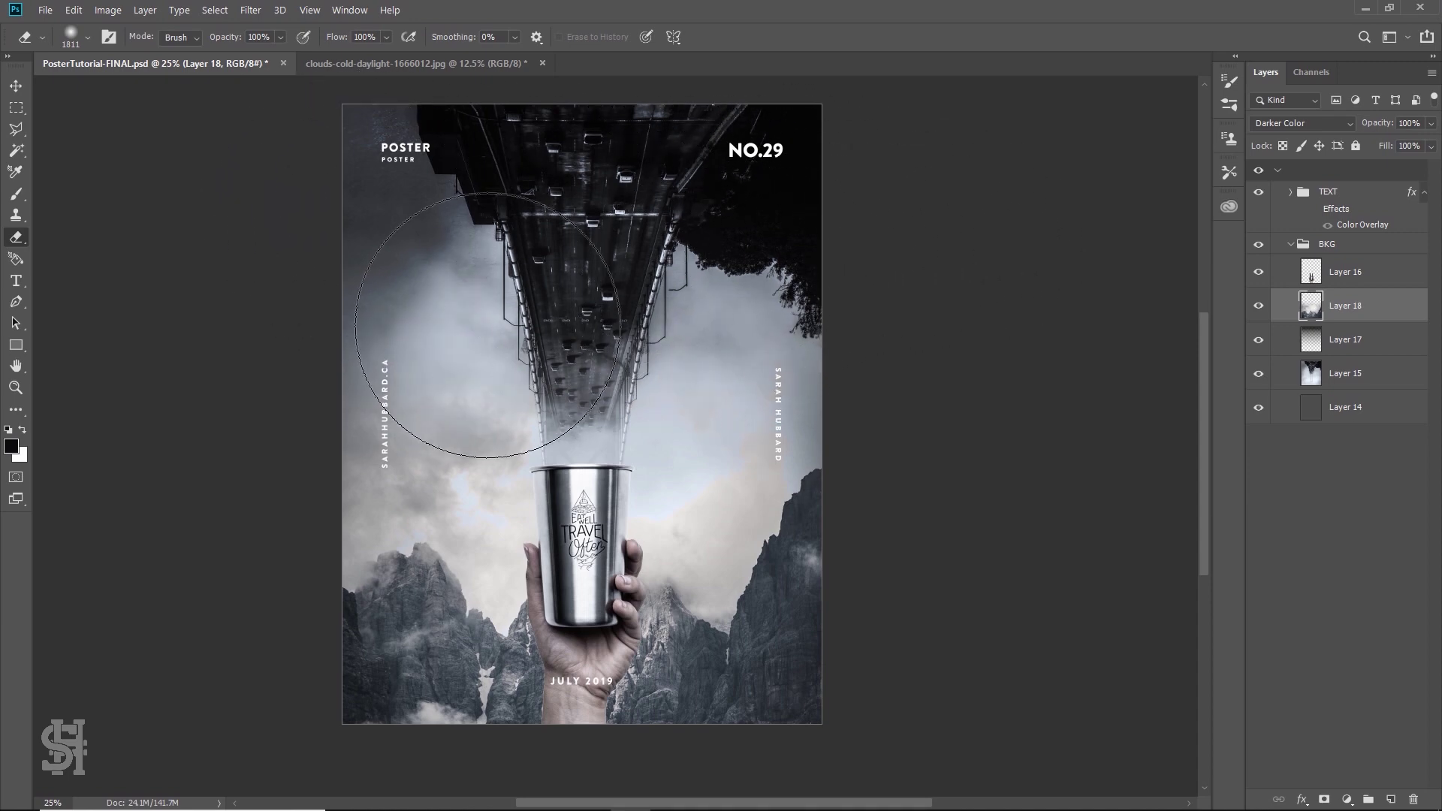
click(488, 325)
mouse_move(487, 325)
mouse_down()
mouse_move(451, 360)
mouse_move(434, 338)
mouse_move(543, 380)
mouse_move(747, 383)
mouse_move(725, 402)
mouse_move(751, 370)
mouse_move(713, 406)
mouse_move(438, 419)
mouse_move(390, 361)
mouse_move(631, 338)
mouse_up()
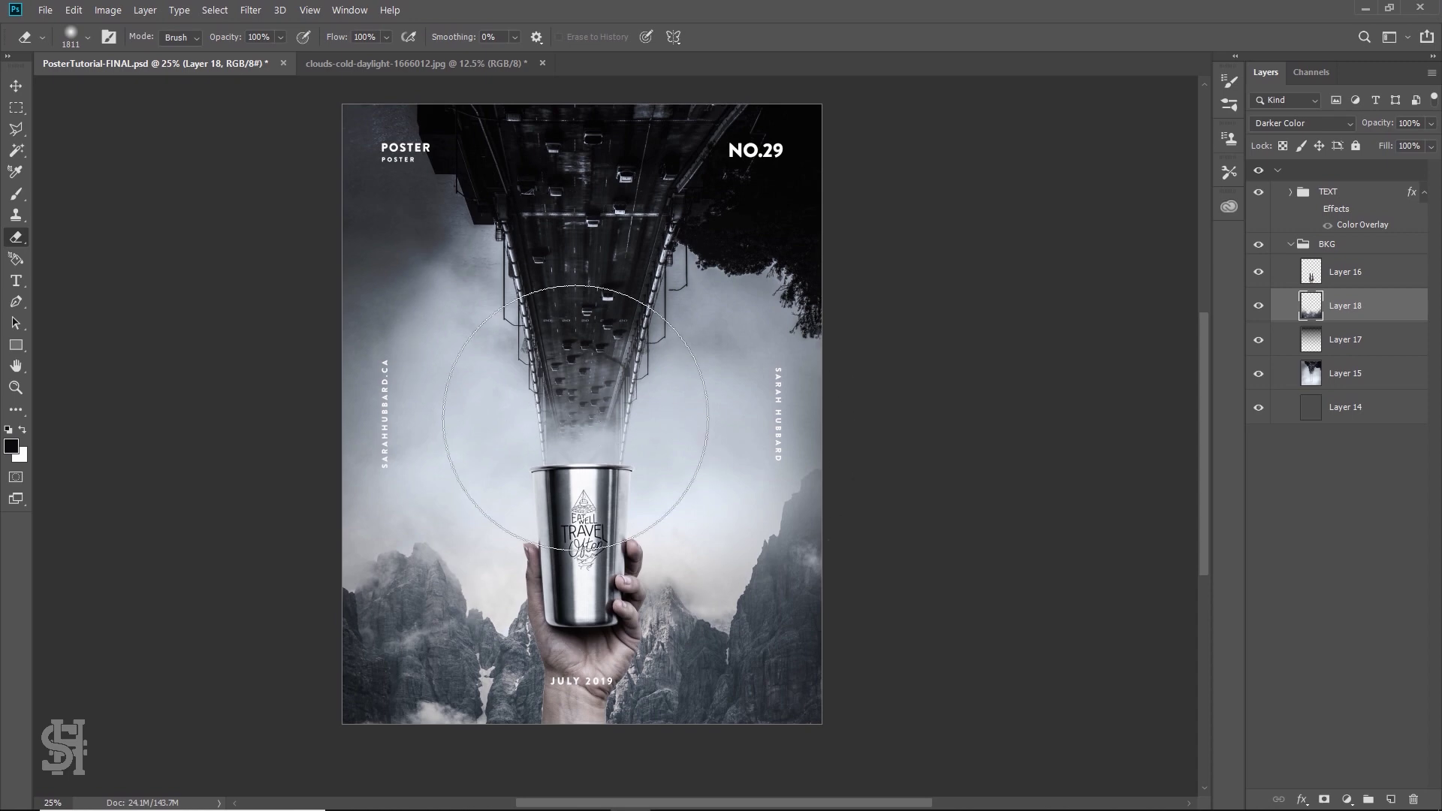
Try the faded mountain layer higher up, undo that move, and lower the peaks slightly behind the hand
click(16, 85)
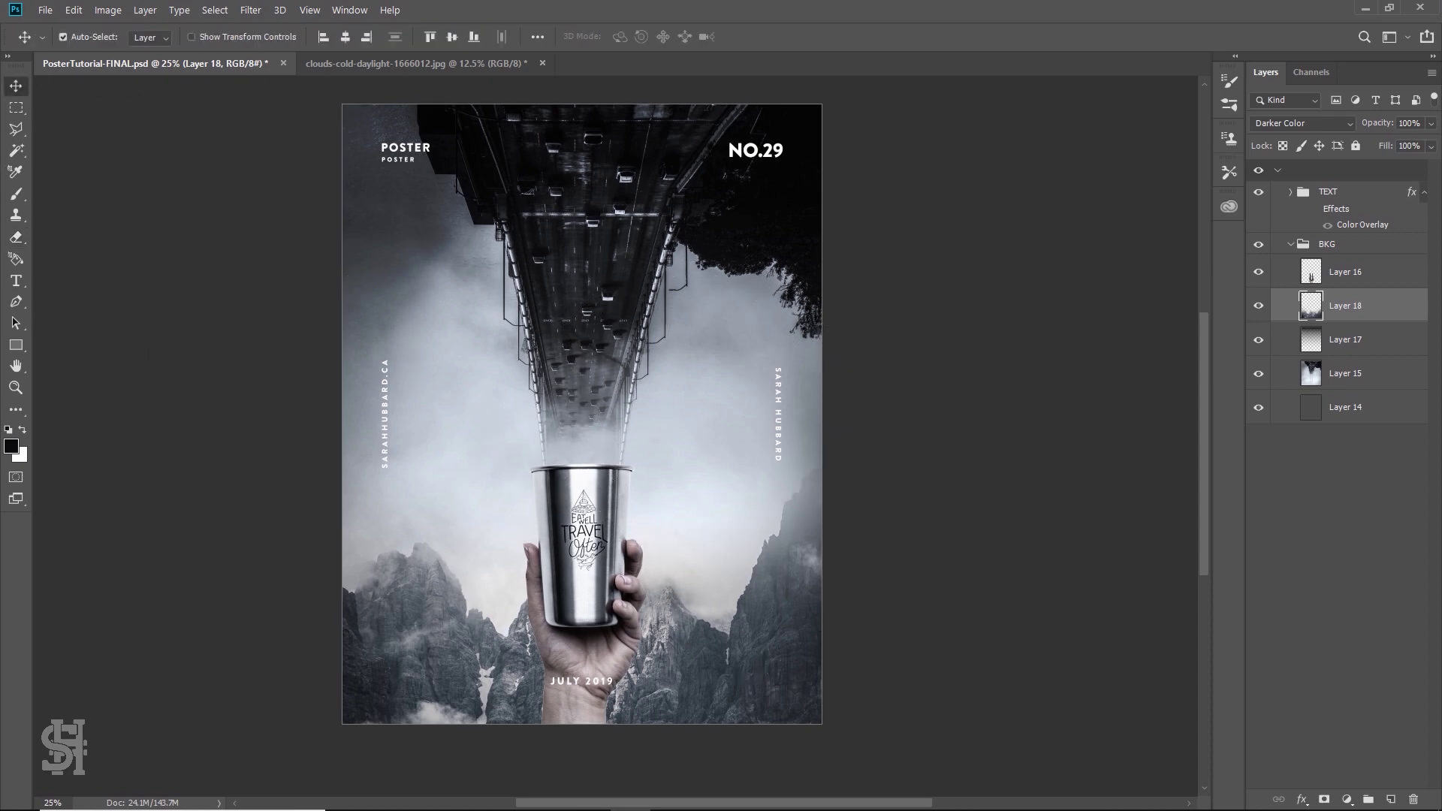
drag(751, 661, 732, 511)
key(ctrl+z)
drag(751, 578, 769, 646)
Open the Camera Raw Filter on Layer 18 and set Clarity to +12 and Contrast to +31
click(250, 10)
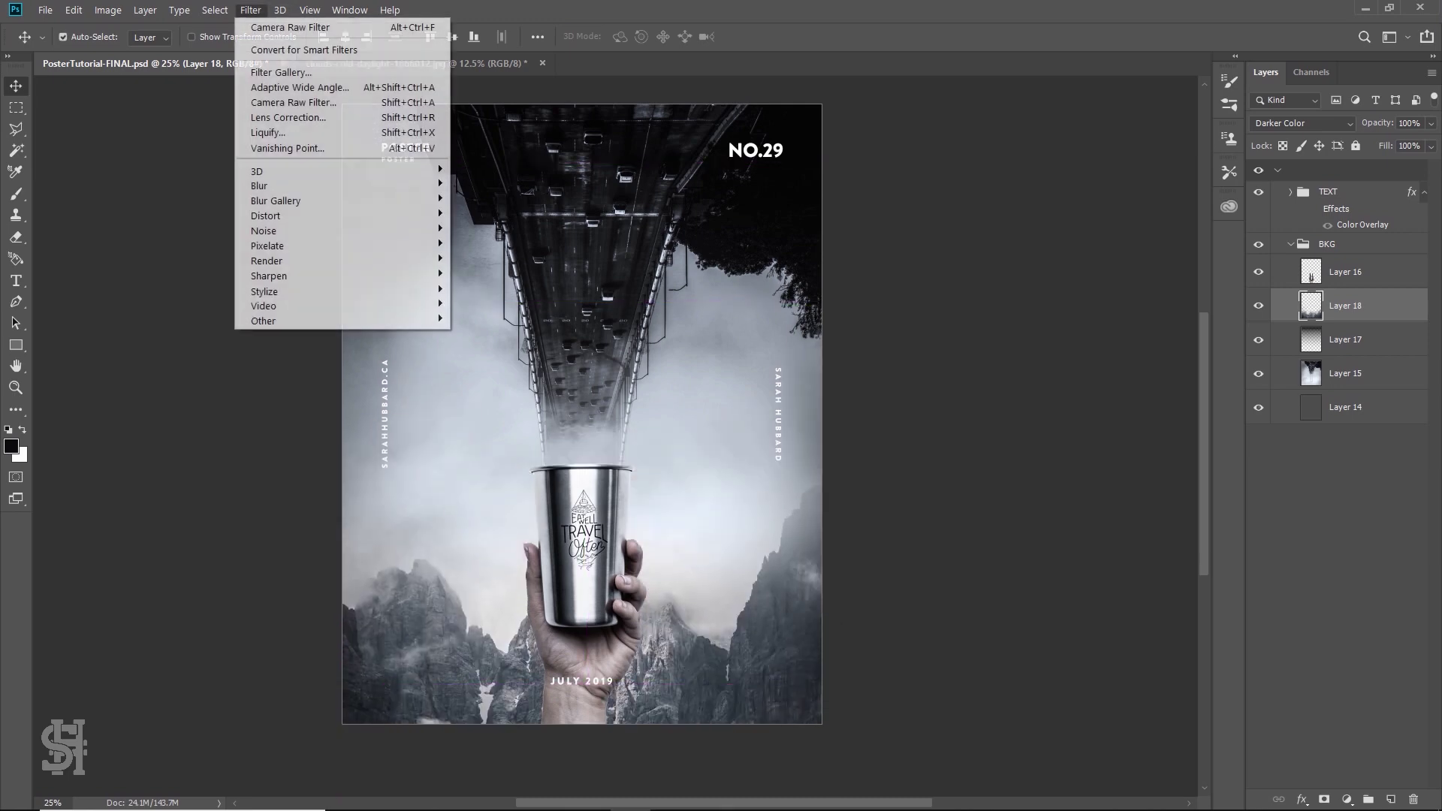
click(293, 102)
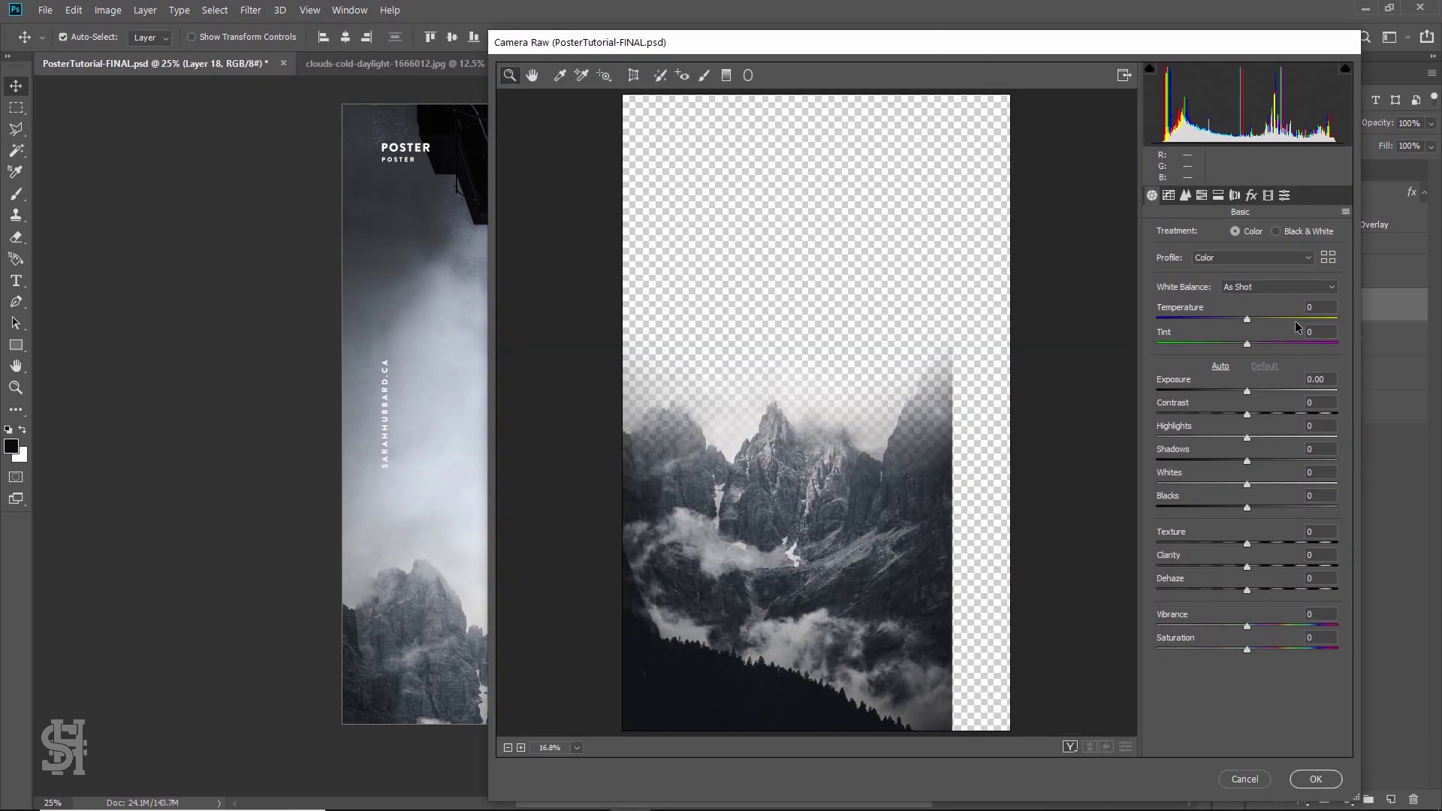
drag(1249, 571, 1259, 568)
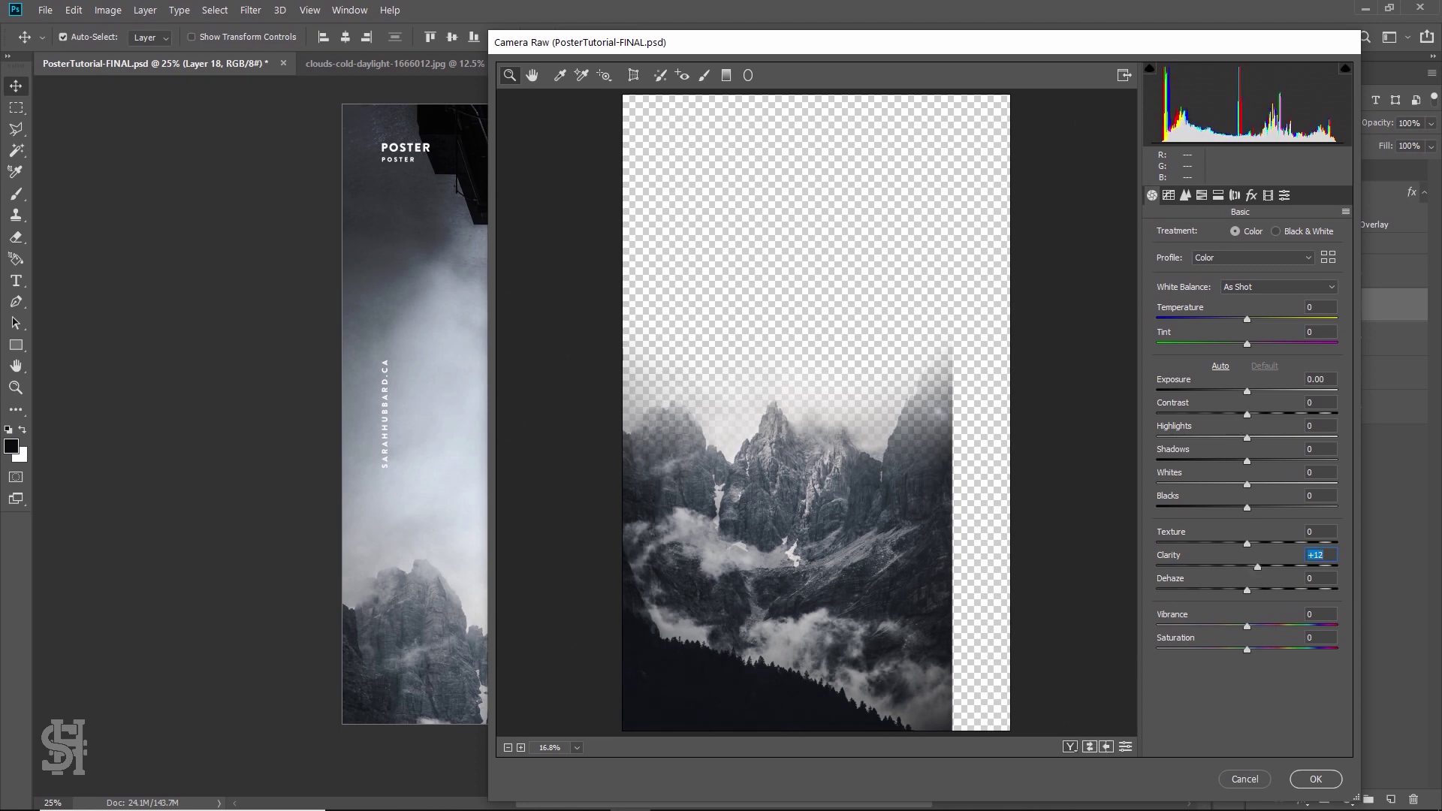
click(1320, 403)
key(Up)
key(Up)
key(Up)
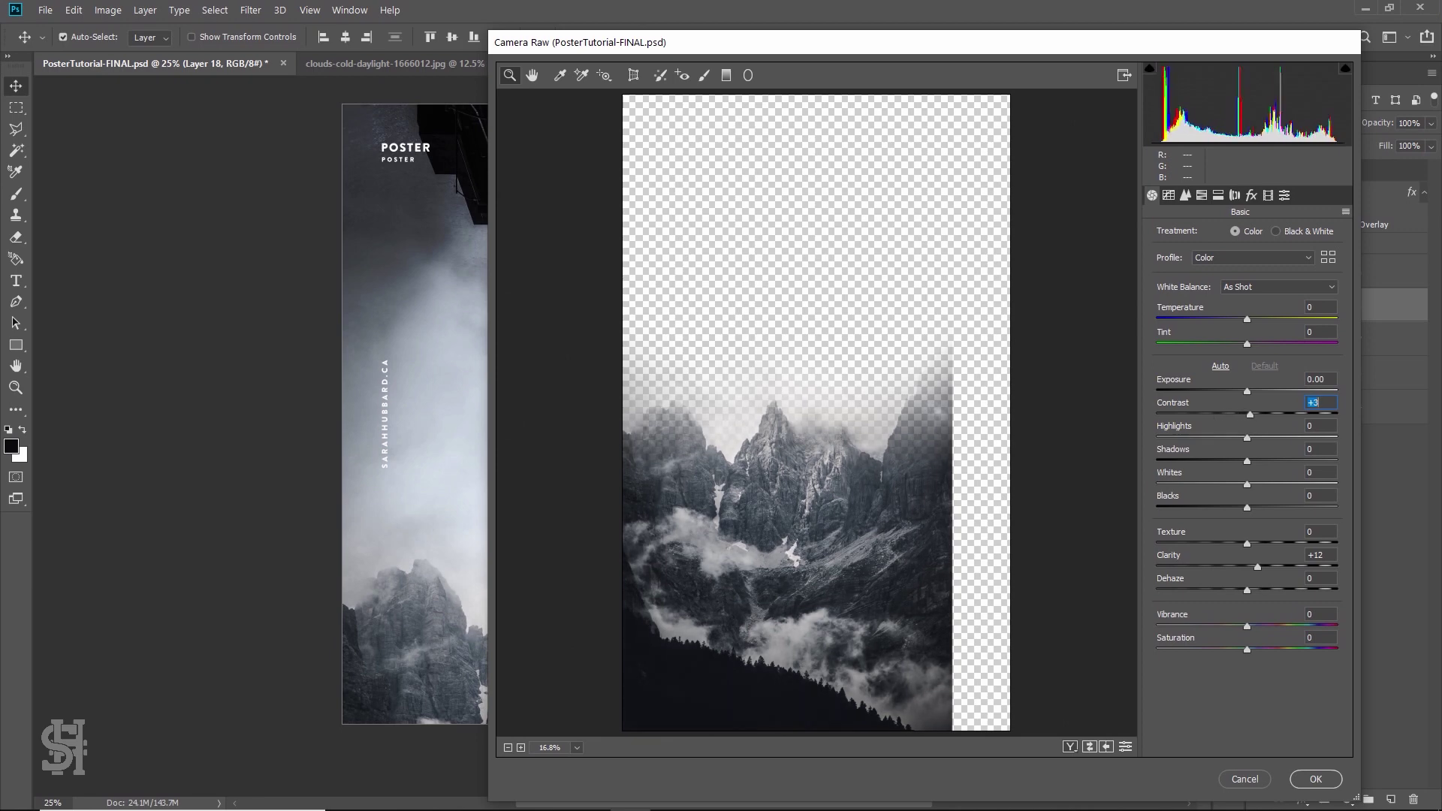
key(Up)
key(Up)
key(Up)
key(Up)
key(Up)
key(Up)
key(Up)
key(Up)
key(Up)
key(Up)
key(Up)
key(Up)
key(Up)
key(Up)
key(Up)
key(Up)
key(Up)
key(Up)
key(Up)
key(Up)
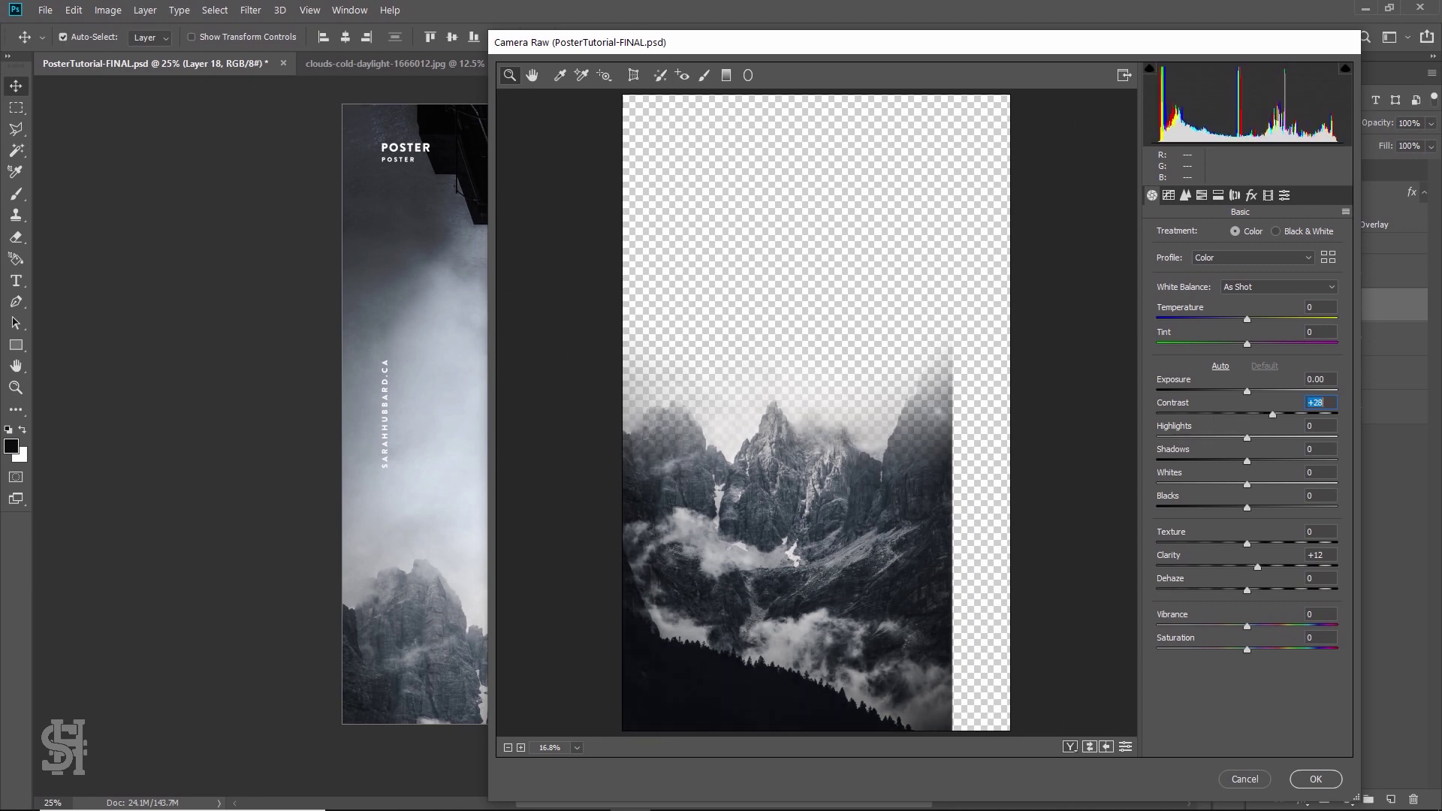
Darken the mountains with an Exposure of -1.10 and apply the Camera Raw Filter
click(1246, 389)
drag(1247, 391, 1227, 386)
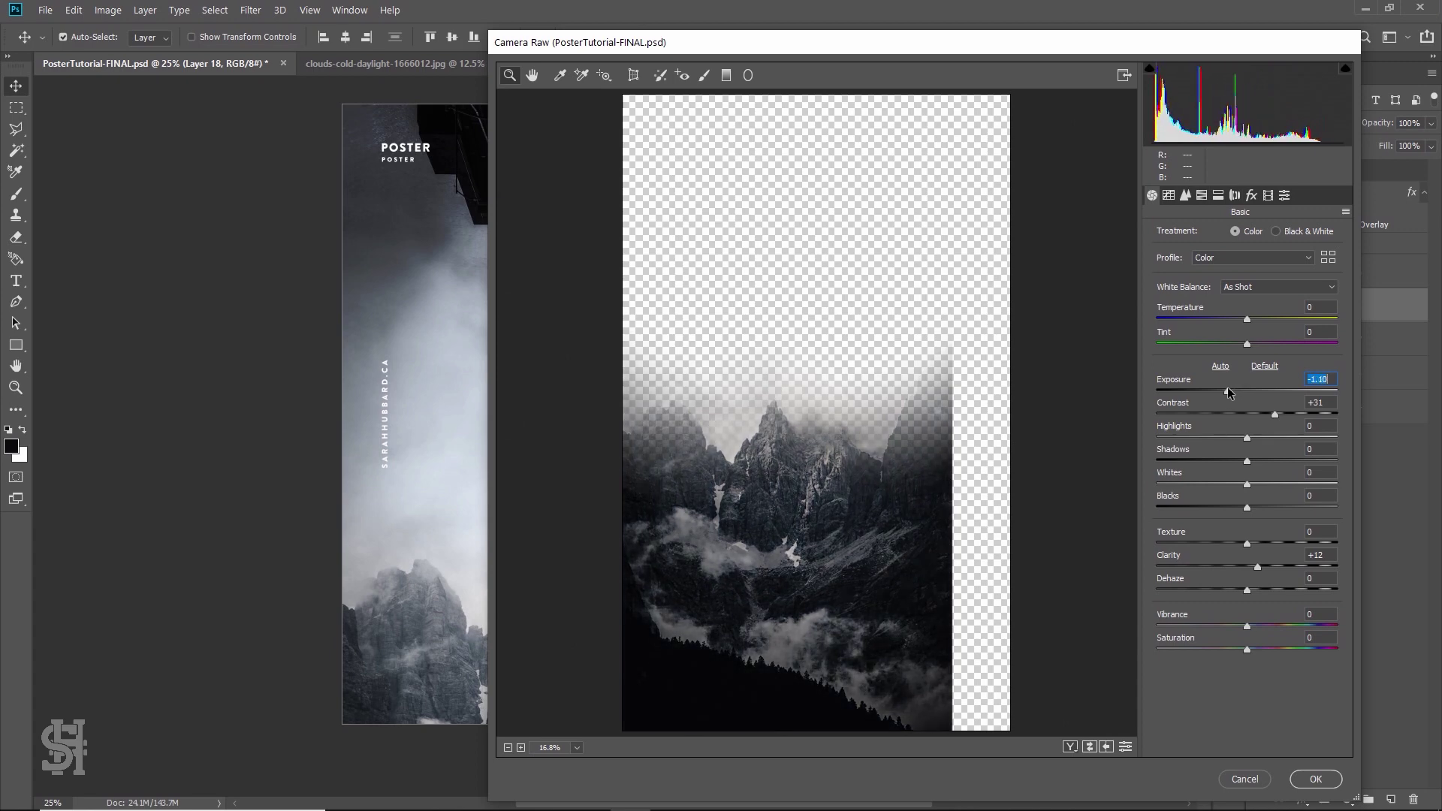
click(1316, 779)
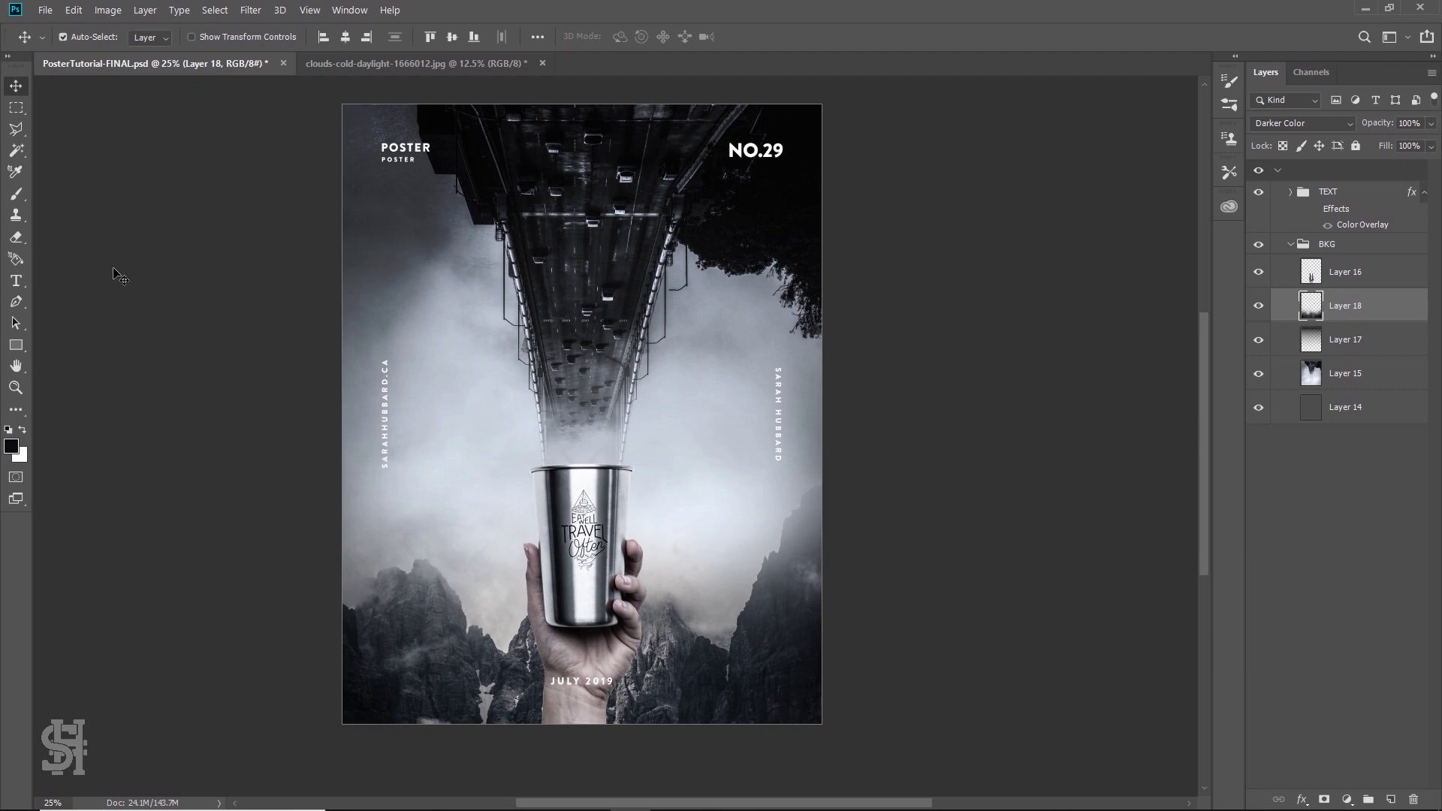
Reposition the darkened mountains along the poster's lower edge and compare the composition with Layer 18 hidden and shown
drag(779, 659, 768, 418)
drag(717, 357, 773, 640)
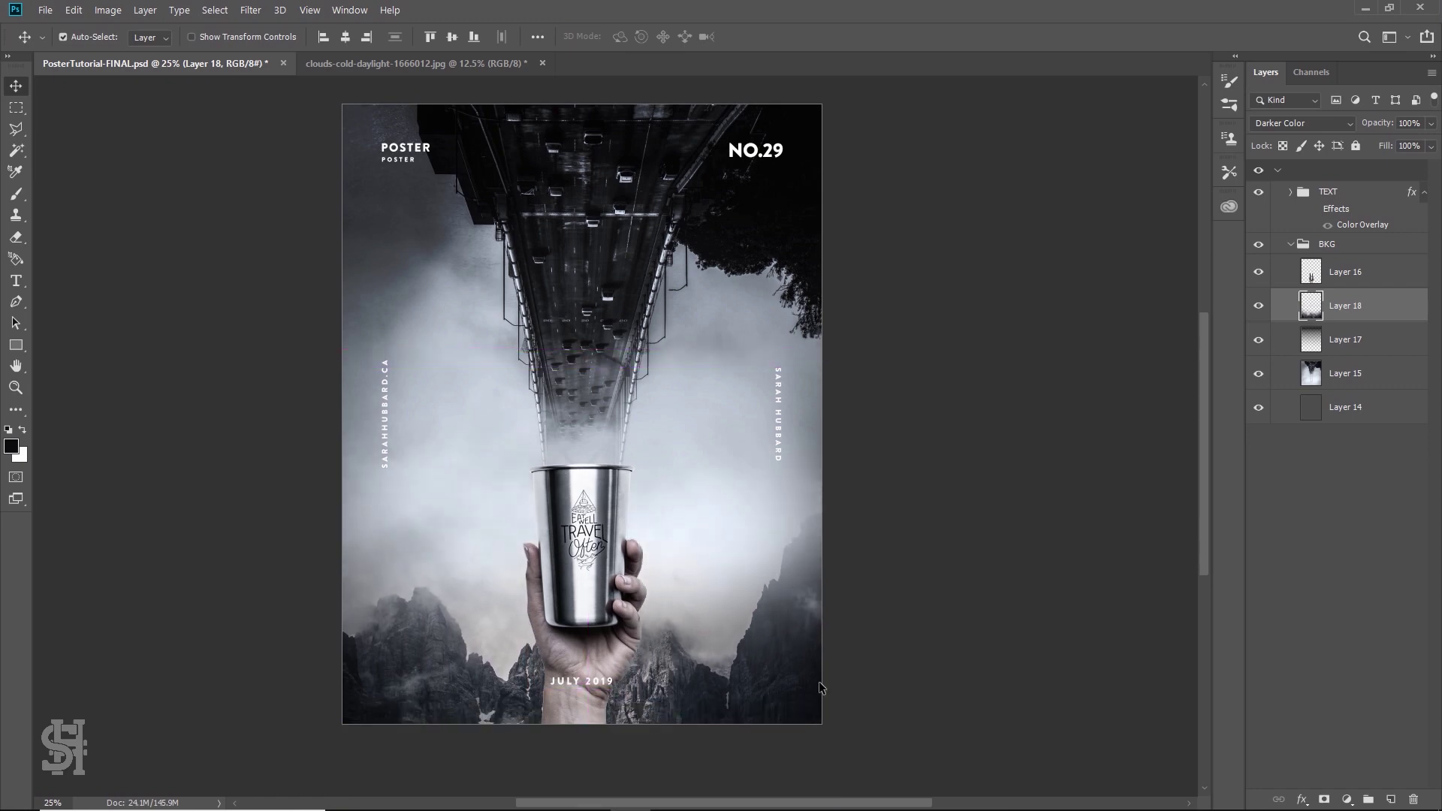
click(1256, 307)
click(1254, 308)
click(1255, 306)
click(1255, 306)
drag(796, 651, 820, 592)
click(1260, 309)
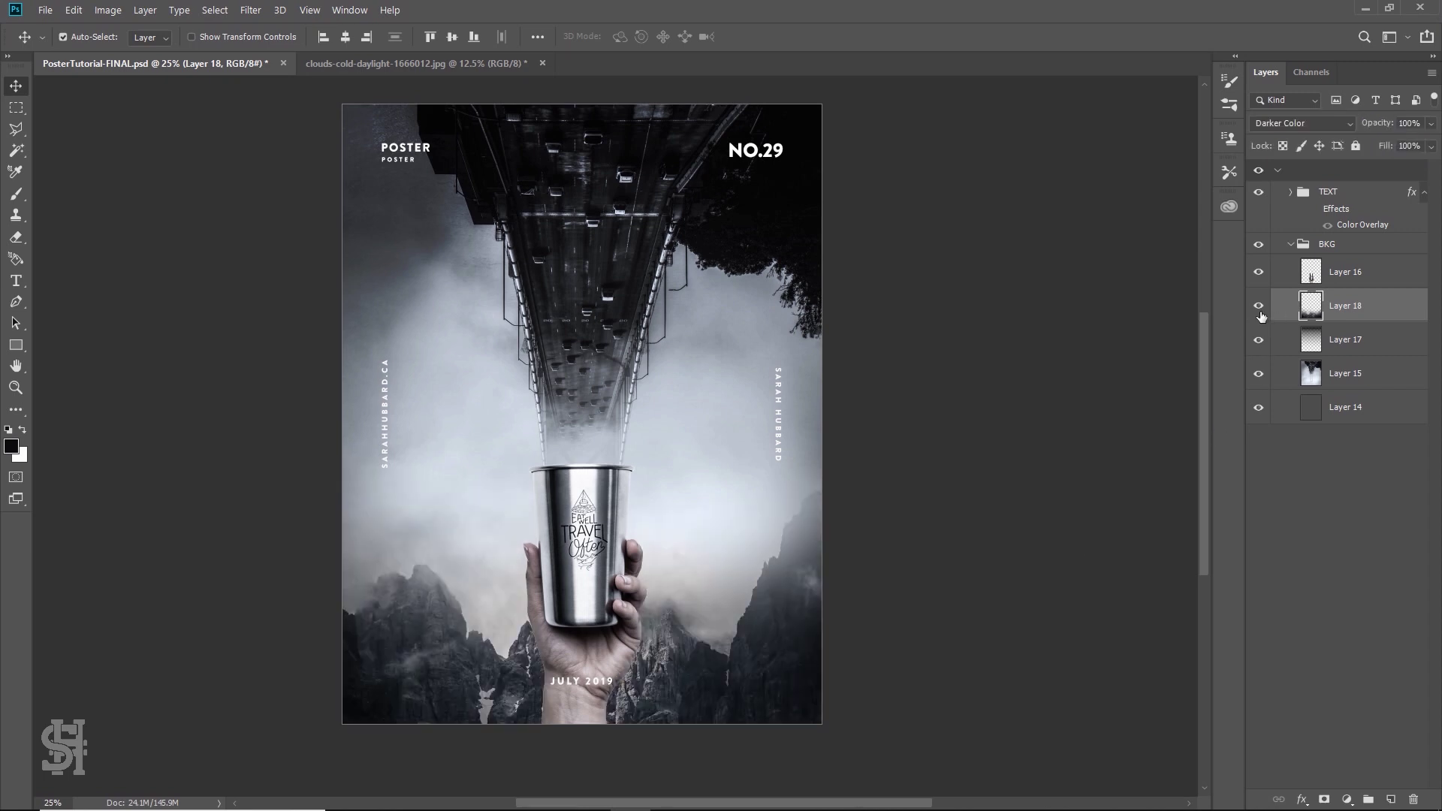
click(1260, 308)
click(1260, 310)
Enlarge the hand and cup on Layer 16 slightly with Free Transform, keeping the cup's rim beneath the bridge
click(1349, 273)
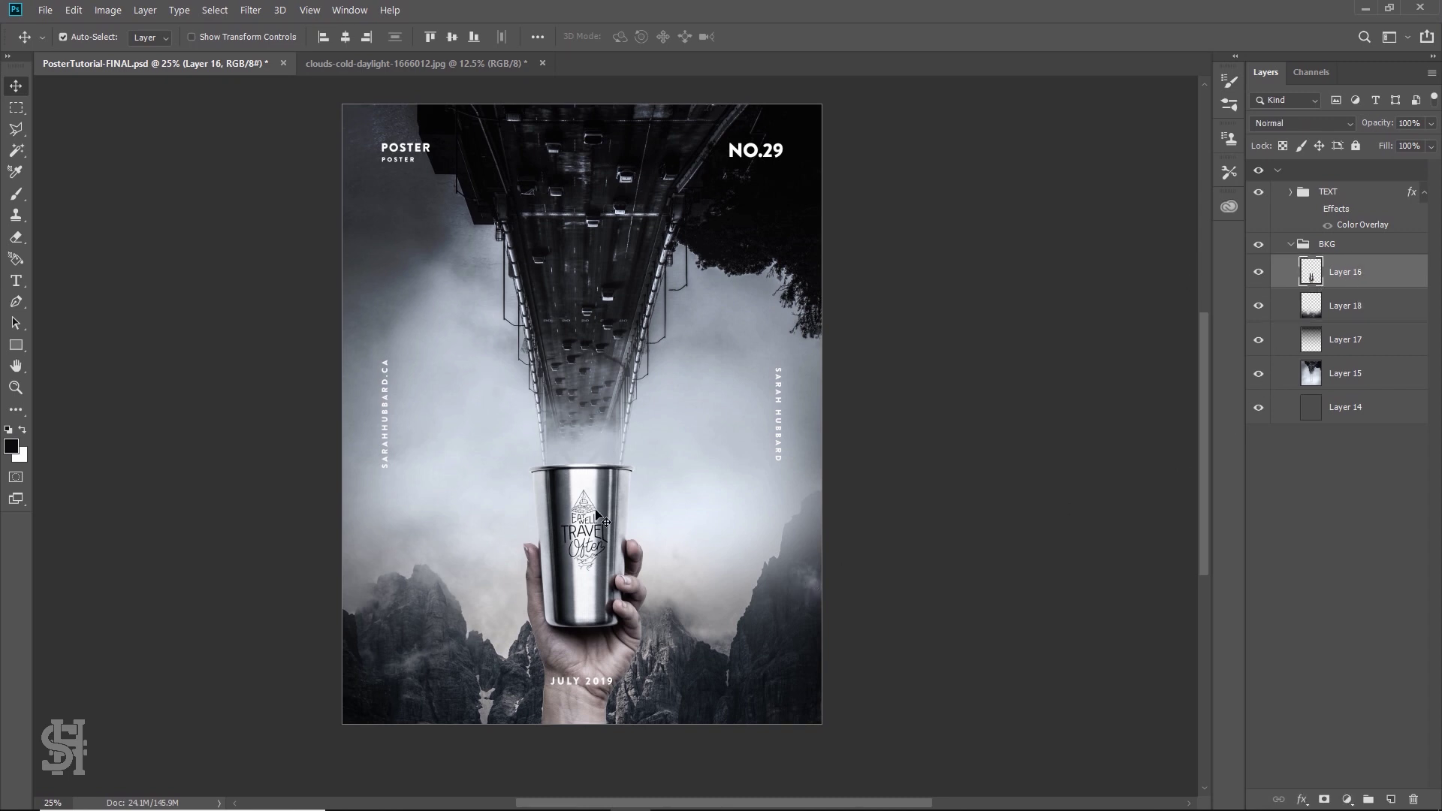
key(ctrl+t)
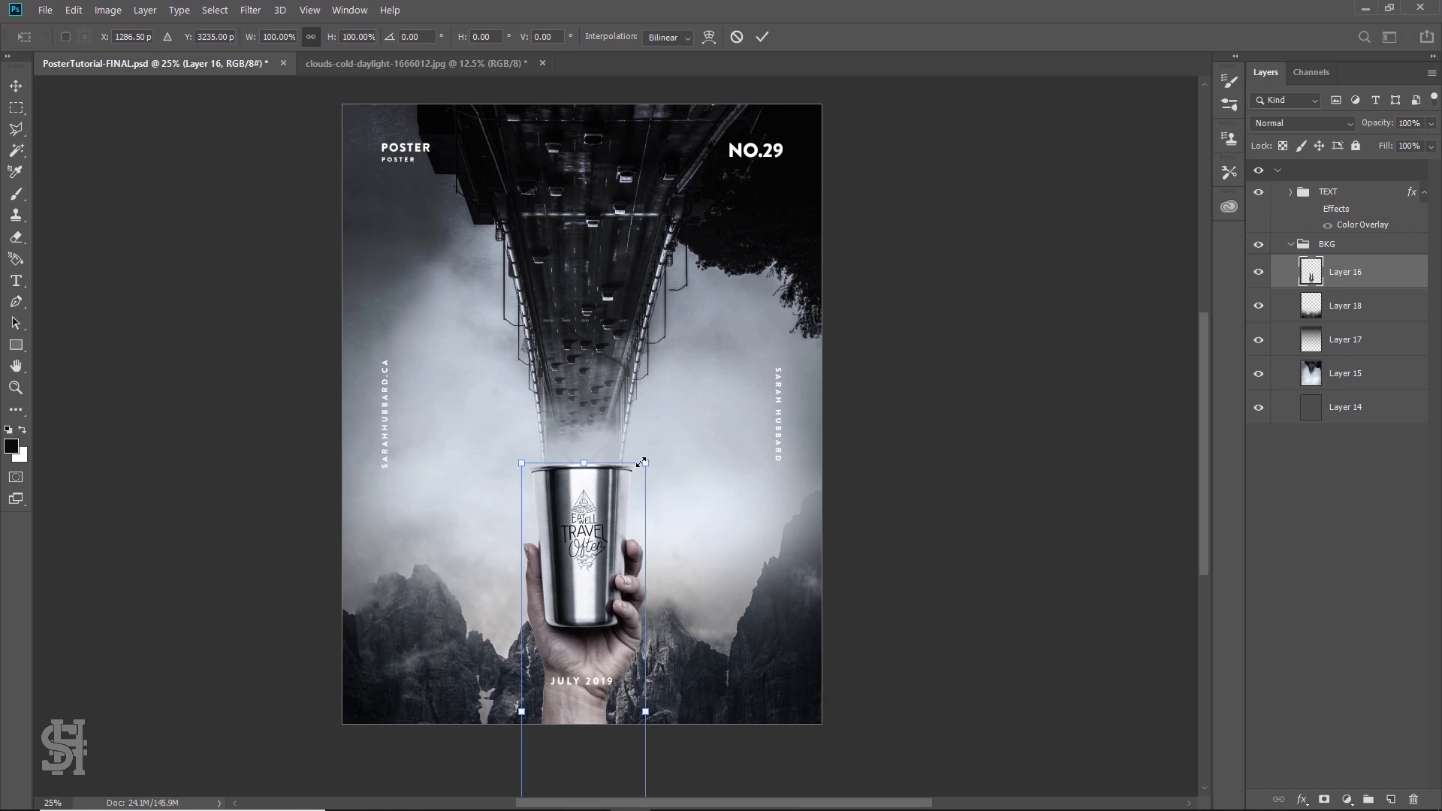
drag(643, 460, 622, 507)
key(Return)
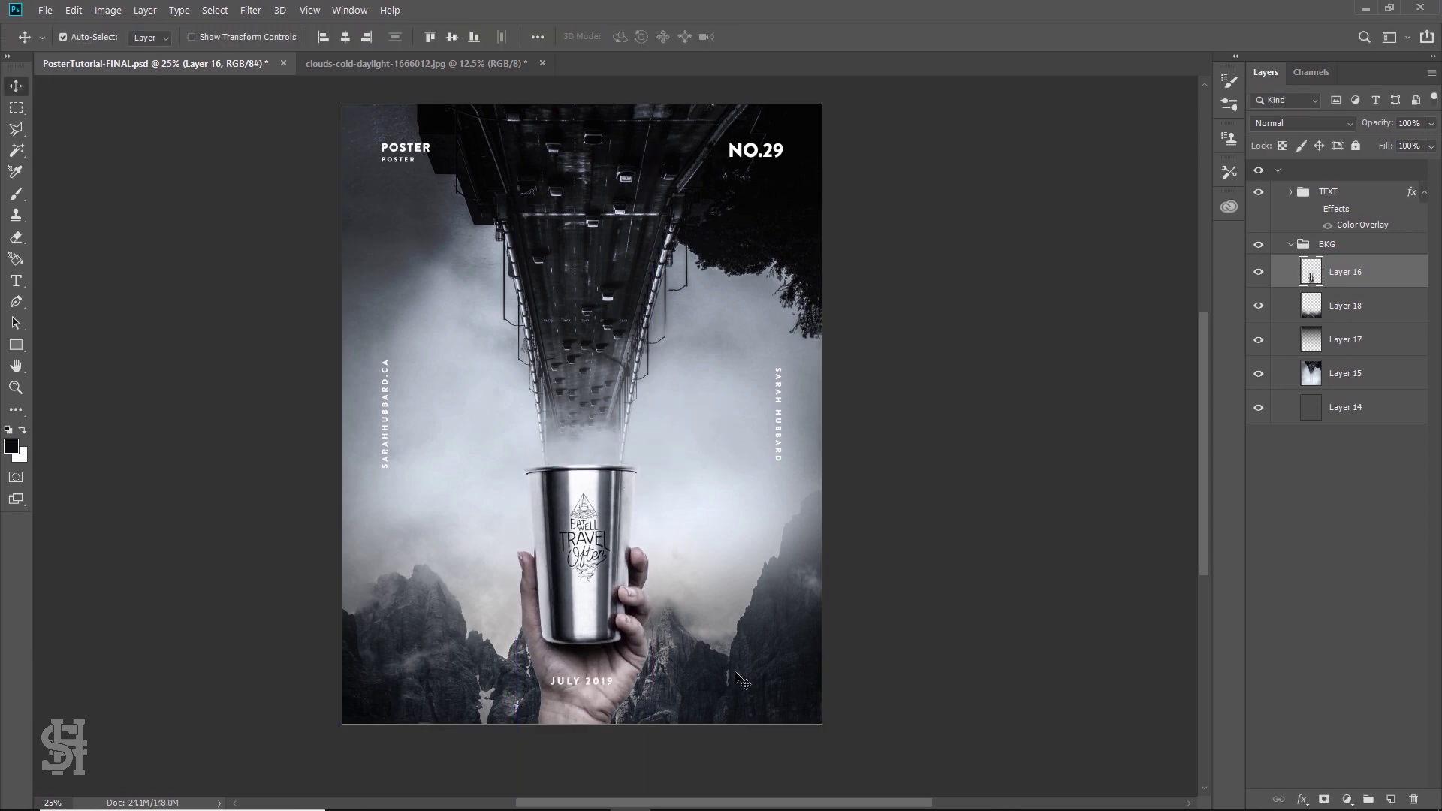
Set up the Eraser at 14 px for detail work on the wrist edges of Layer 16
key(z)
click(600, 698)
click(590, 706)
click(575, 717)
click(566, 725)
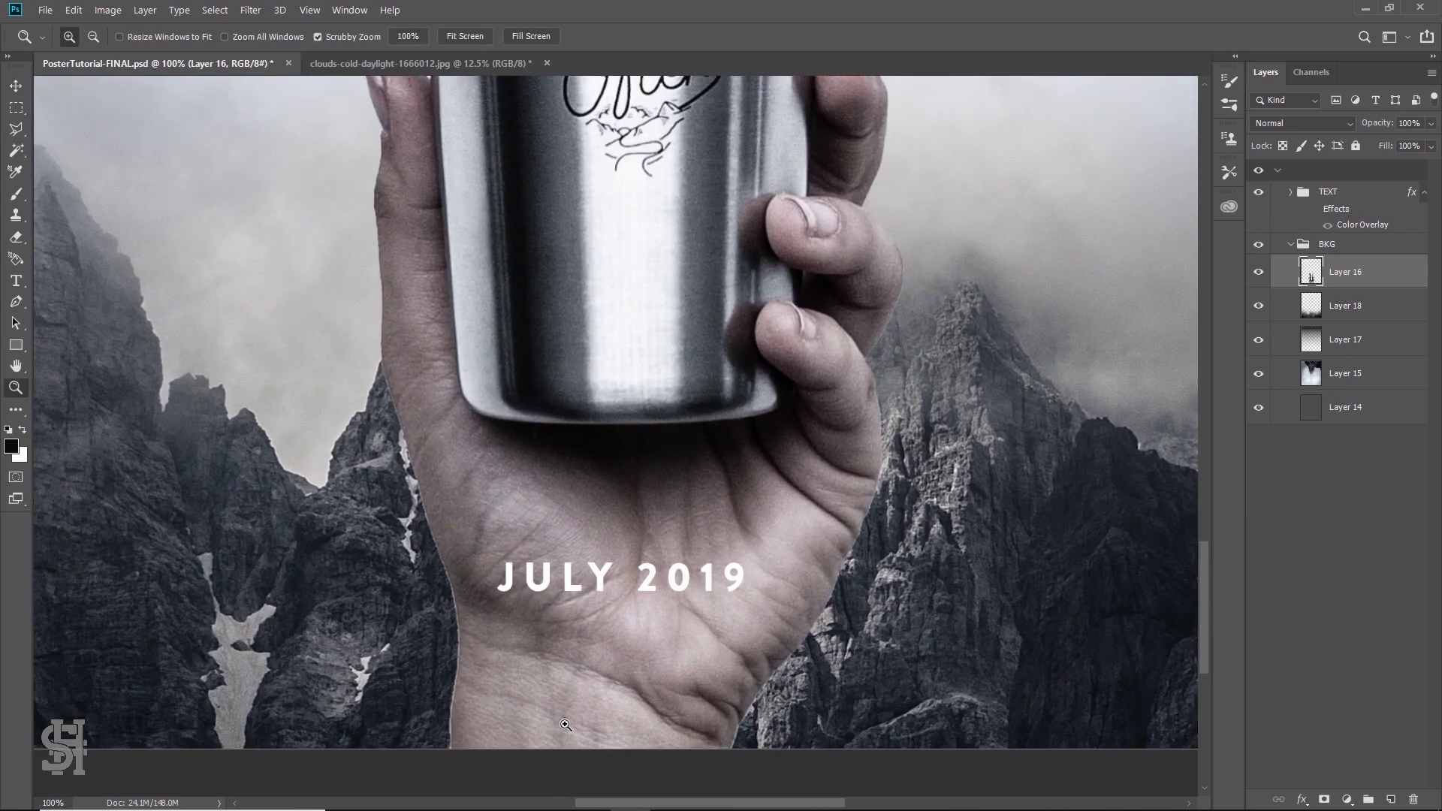
click(565, 725)
key(e)
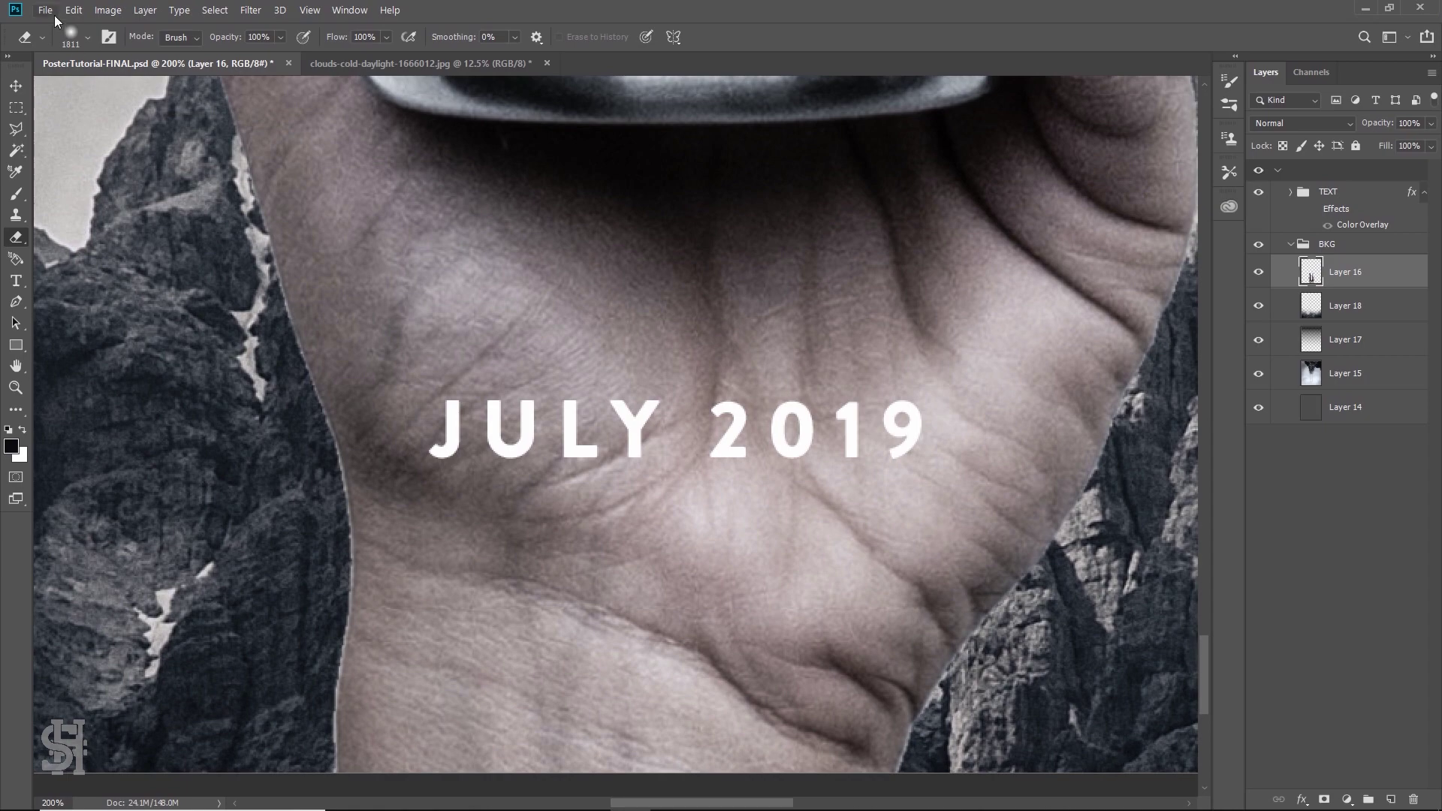
click(87, 37)
drag(124, 91, 99, 90)
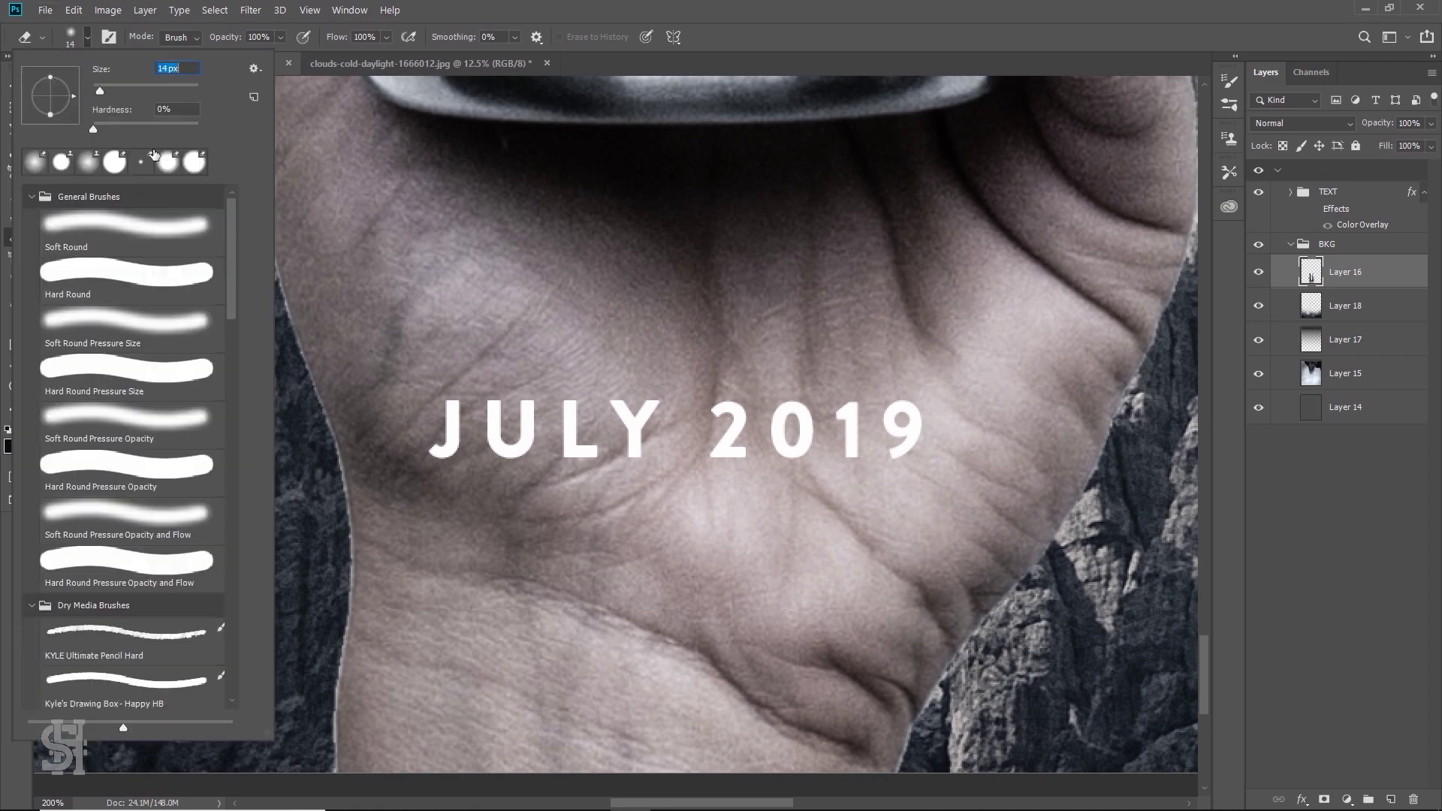
Try erasing the light fringe along the wrist's edges with a slightly harder 14 px eraser tip
click(112, 128)
click(343, 548)
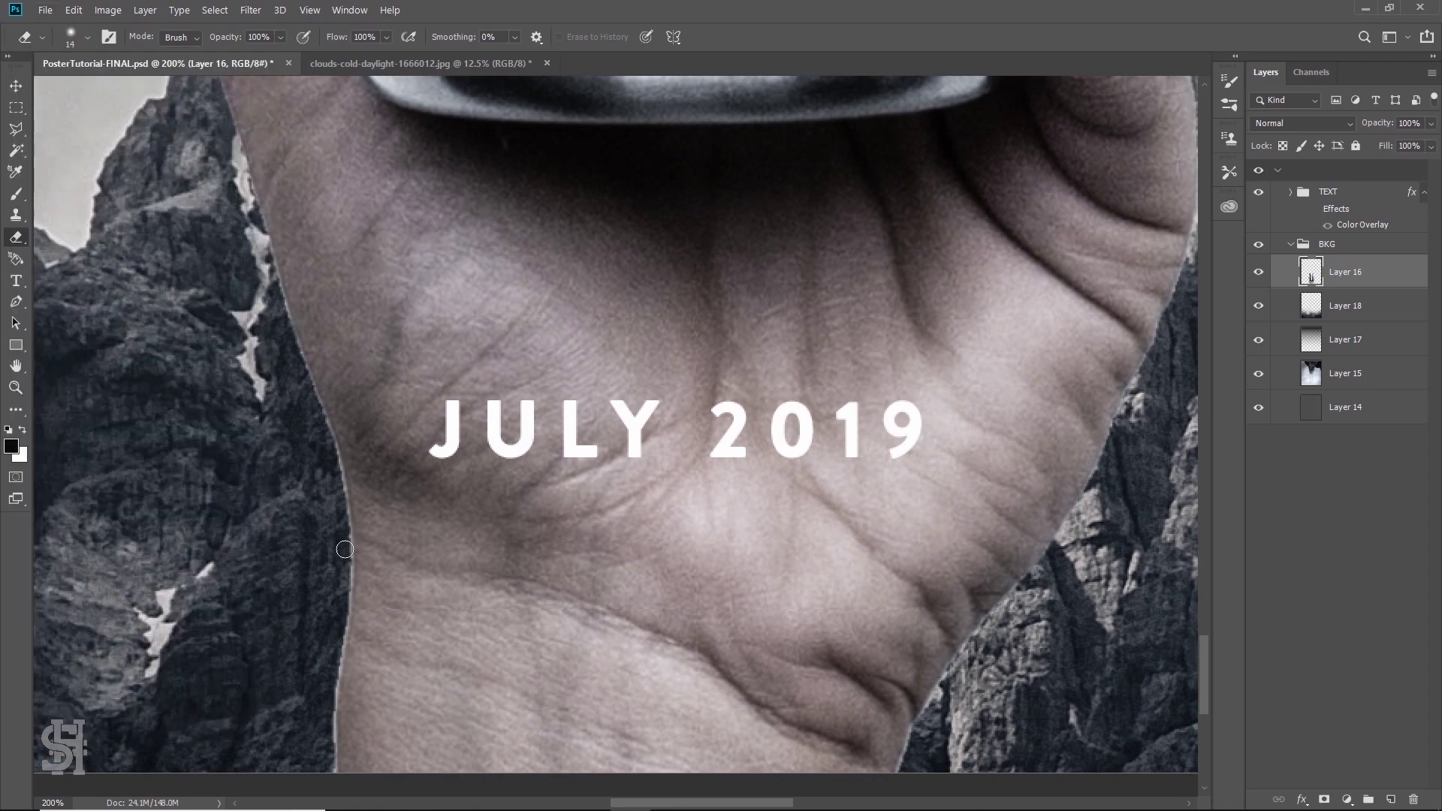
drag(336, 647, 330, 788)
key(ctrl+z)
drag(915, 736, 905, 774)
Set the eraser's hardness to 72% and erase the light fringe along the left edge of the wrist
click(86, 38)
drag(148, 129, 159, 134)
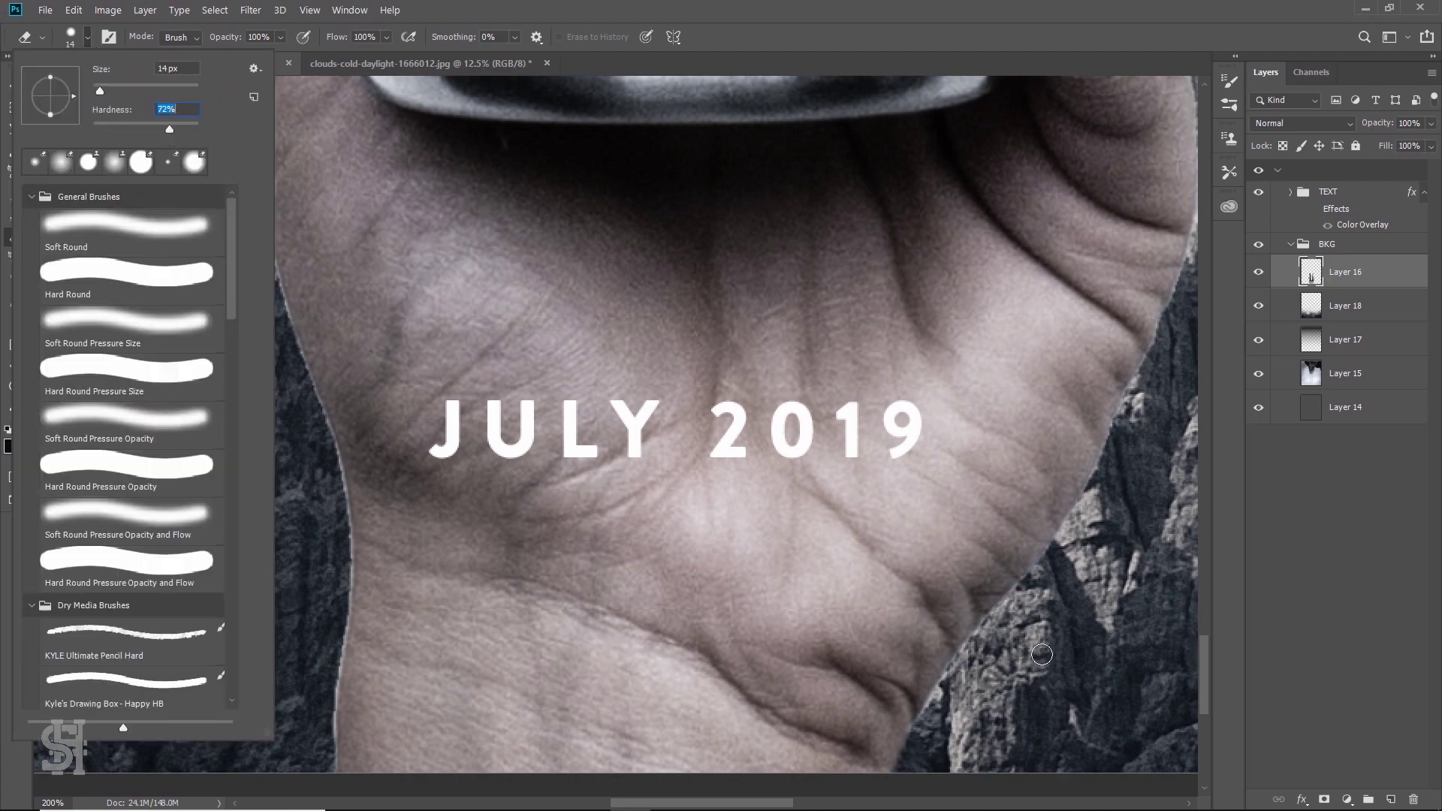
key(Return)
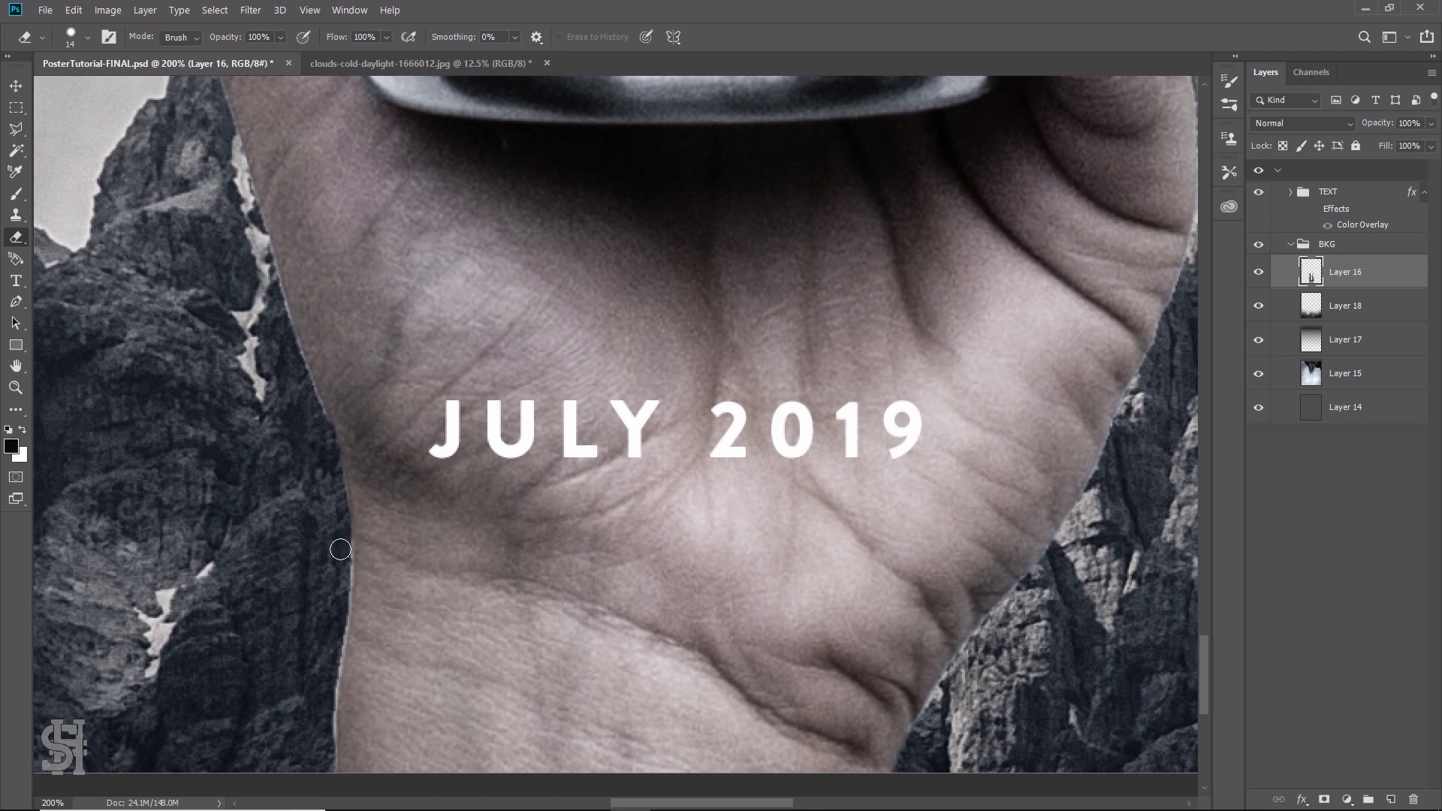
mouse_move(343, 568)
mouse_down()
mouse_move(326, 776)
mouse_move(321, 683)
mouse_up()
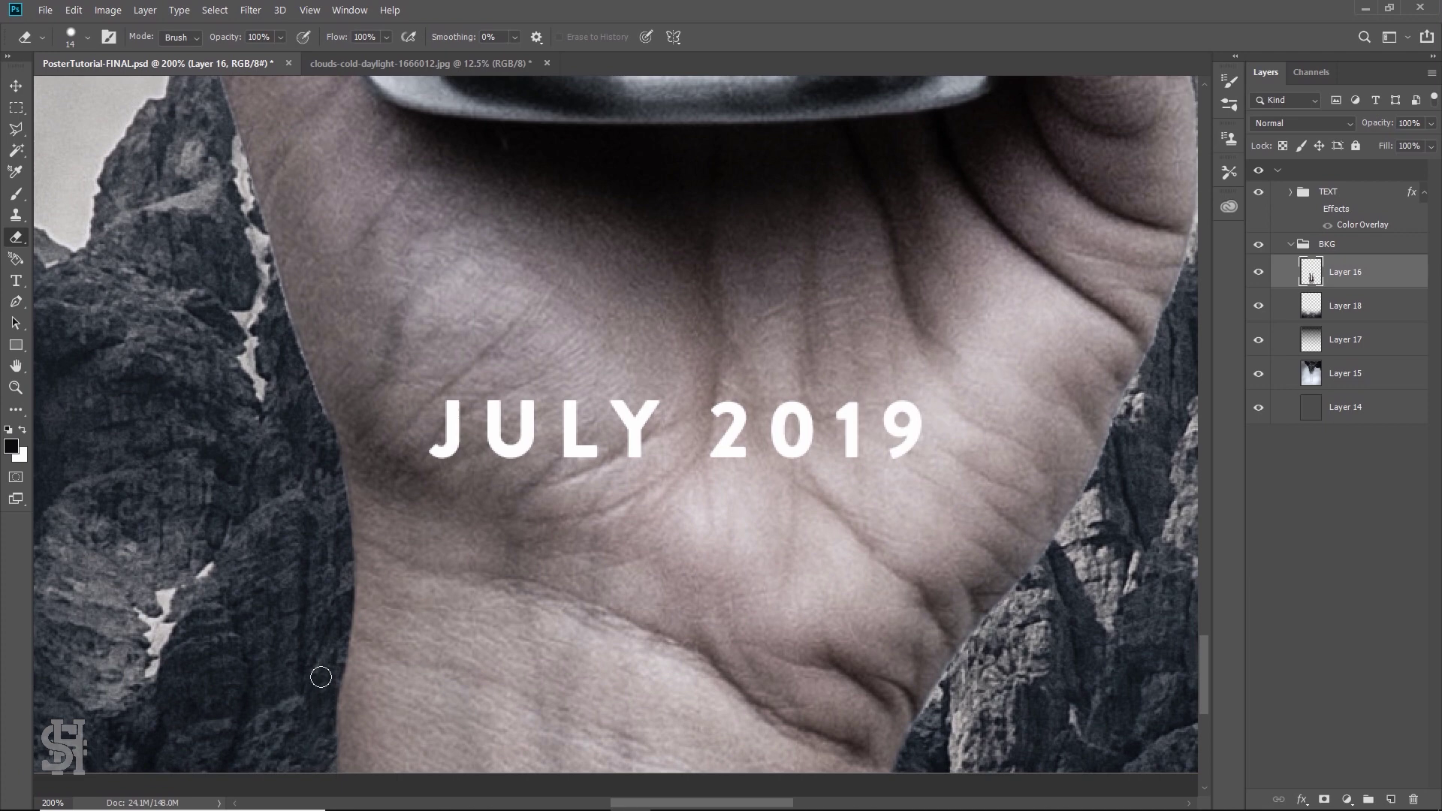
Erase the light fringe along the left edge of the palm, from the wrist up past the mountain peak
scroll(236, 369, up, 3)
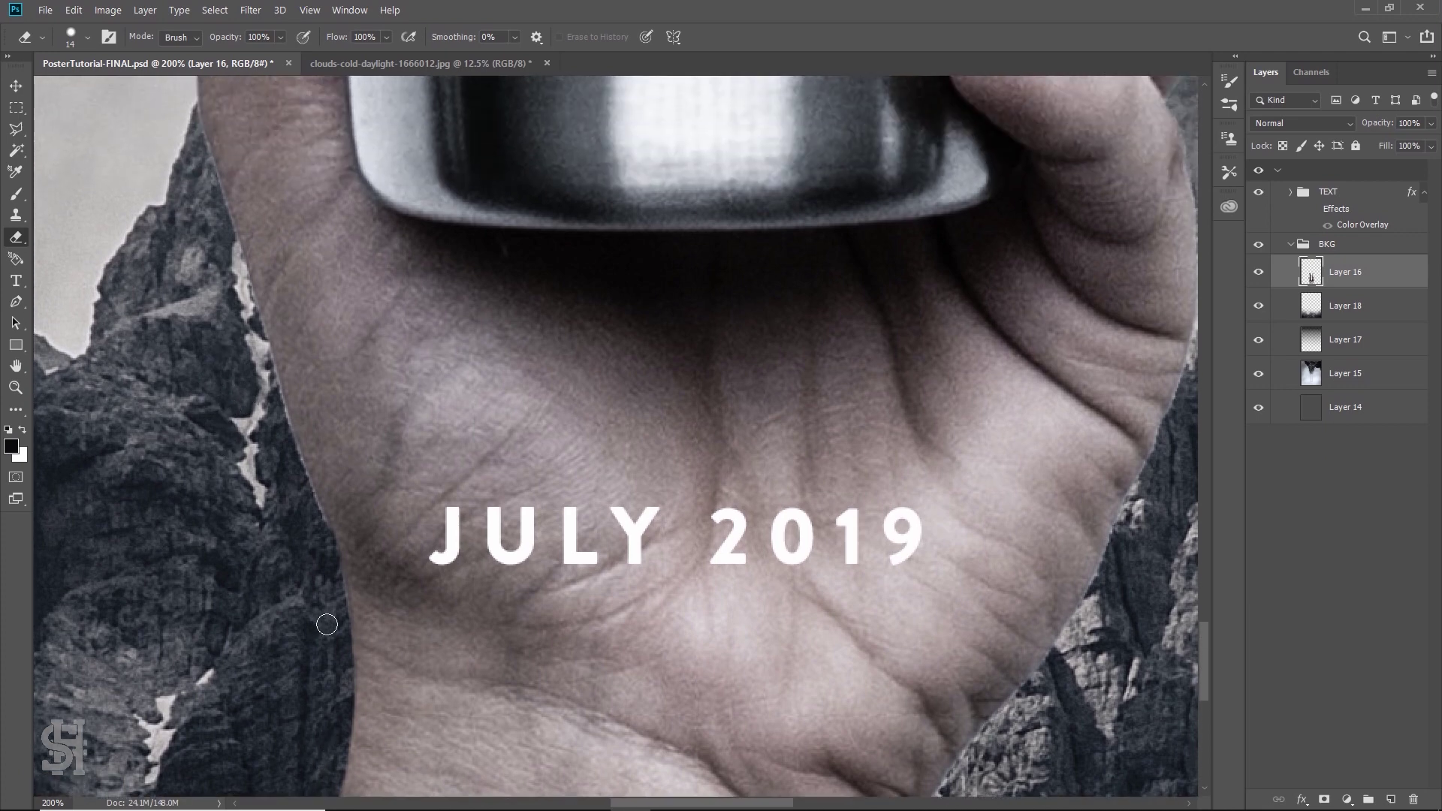
scroll(335, 652, up, 1)
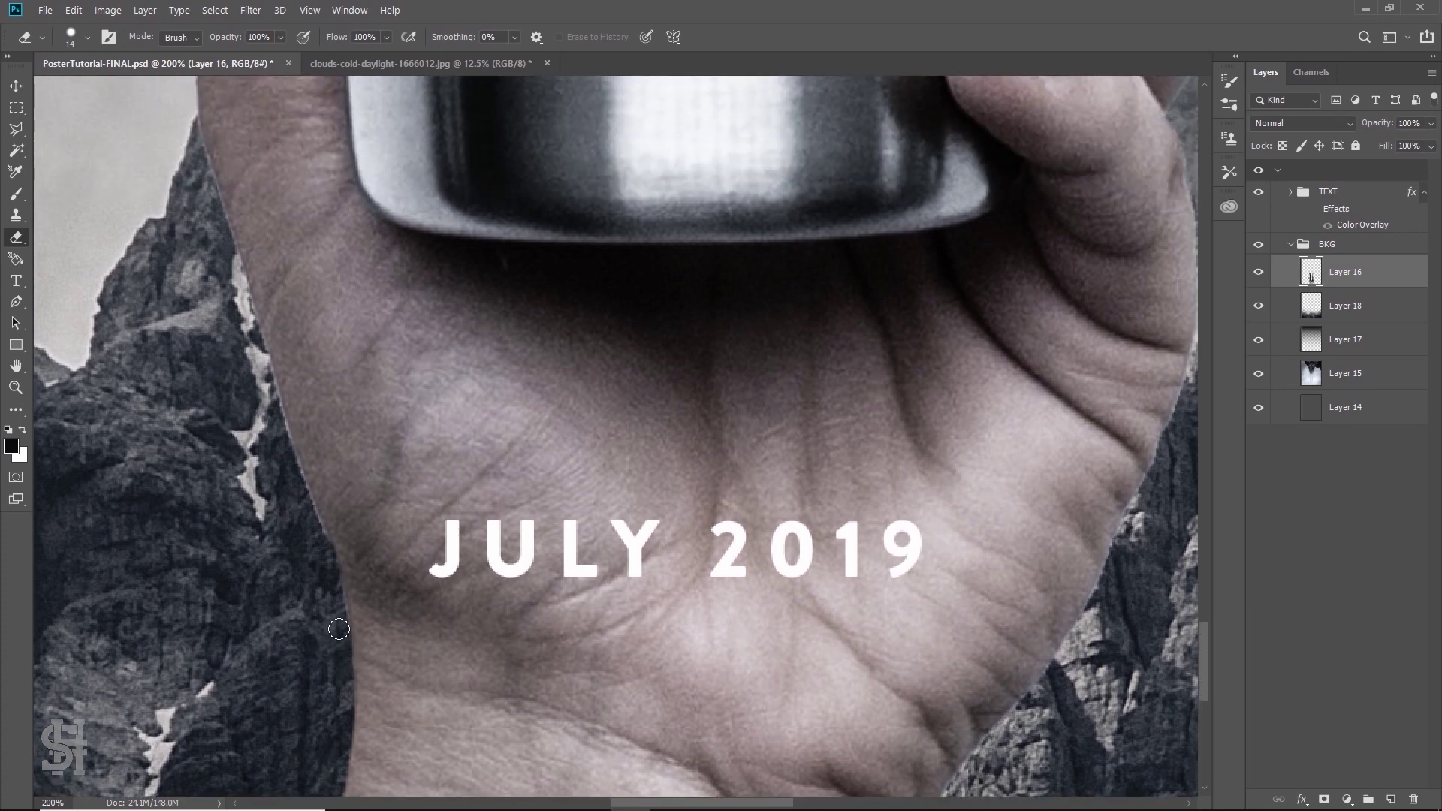
drag(337, 619, 283, 466)
drag(374, 460, 473, 563)
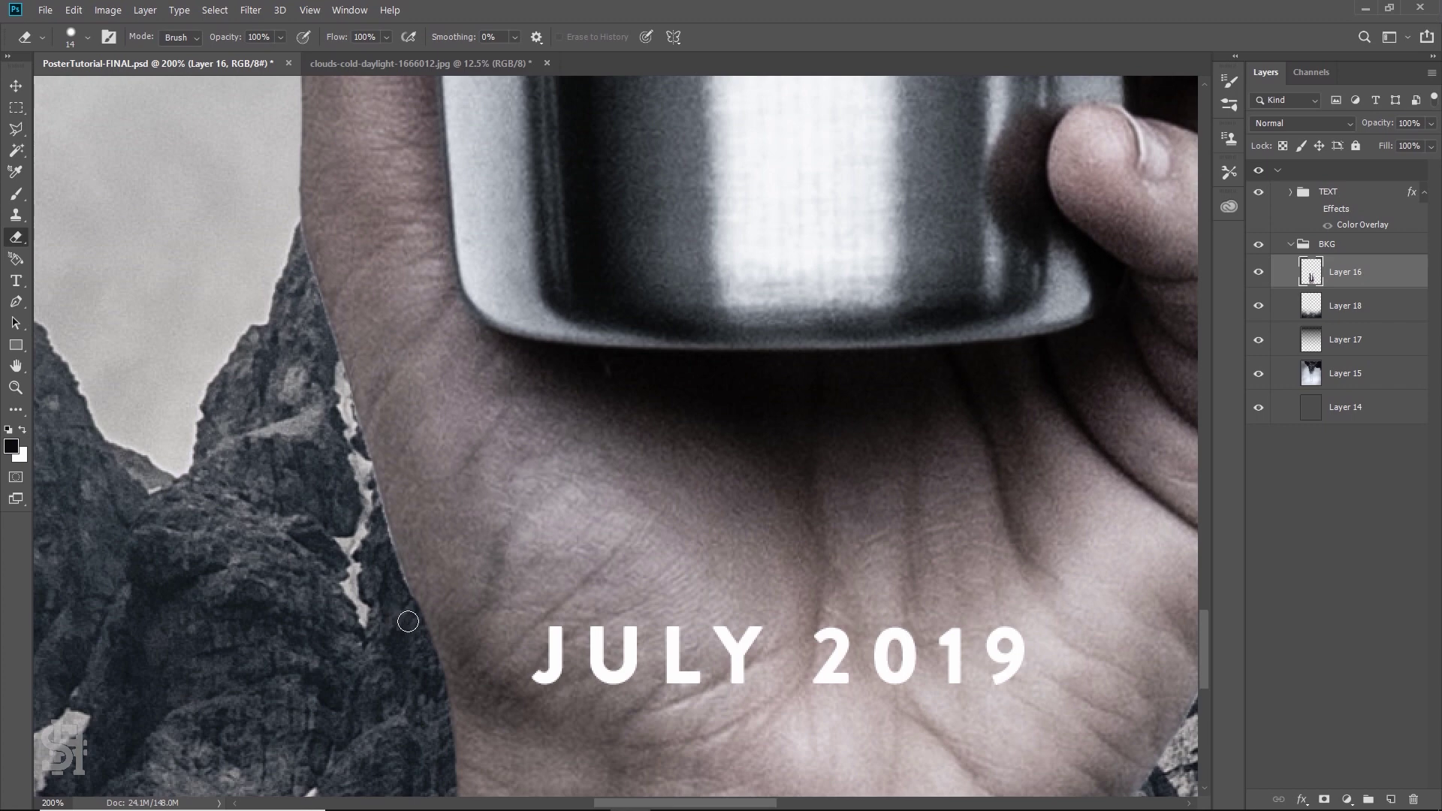
mouse_move(410, 617)
mouse_down()
mouse_move(337, 403)
mouse_move(406, 408)
mouse_move(532, 529)
mouse_move(543, 567)
mouse_move(498, 561)
mouse_up()
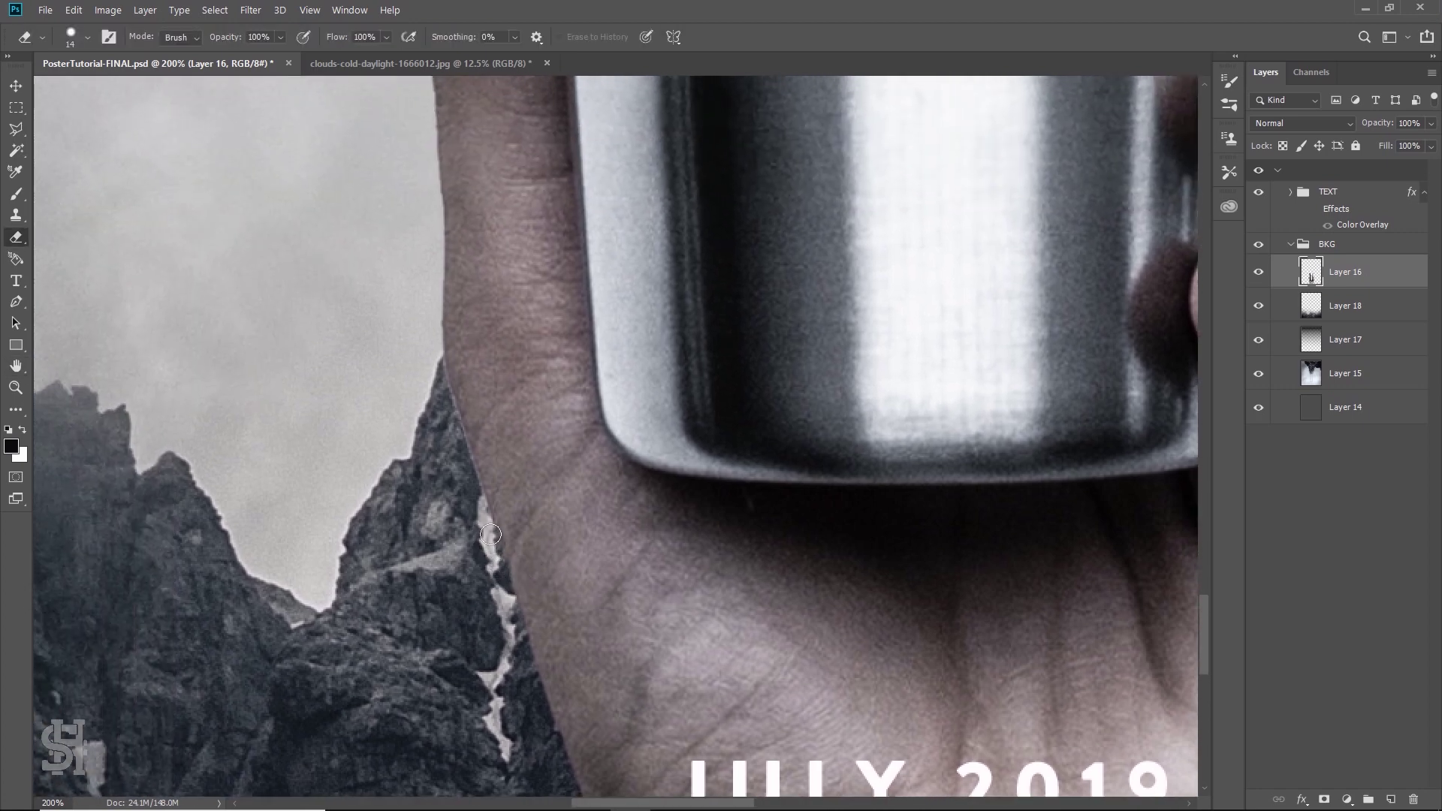
drag(481, 508, 443, 396)
drag(419, 325, 459, 536)
drag(484, 646, 485, 589)
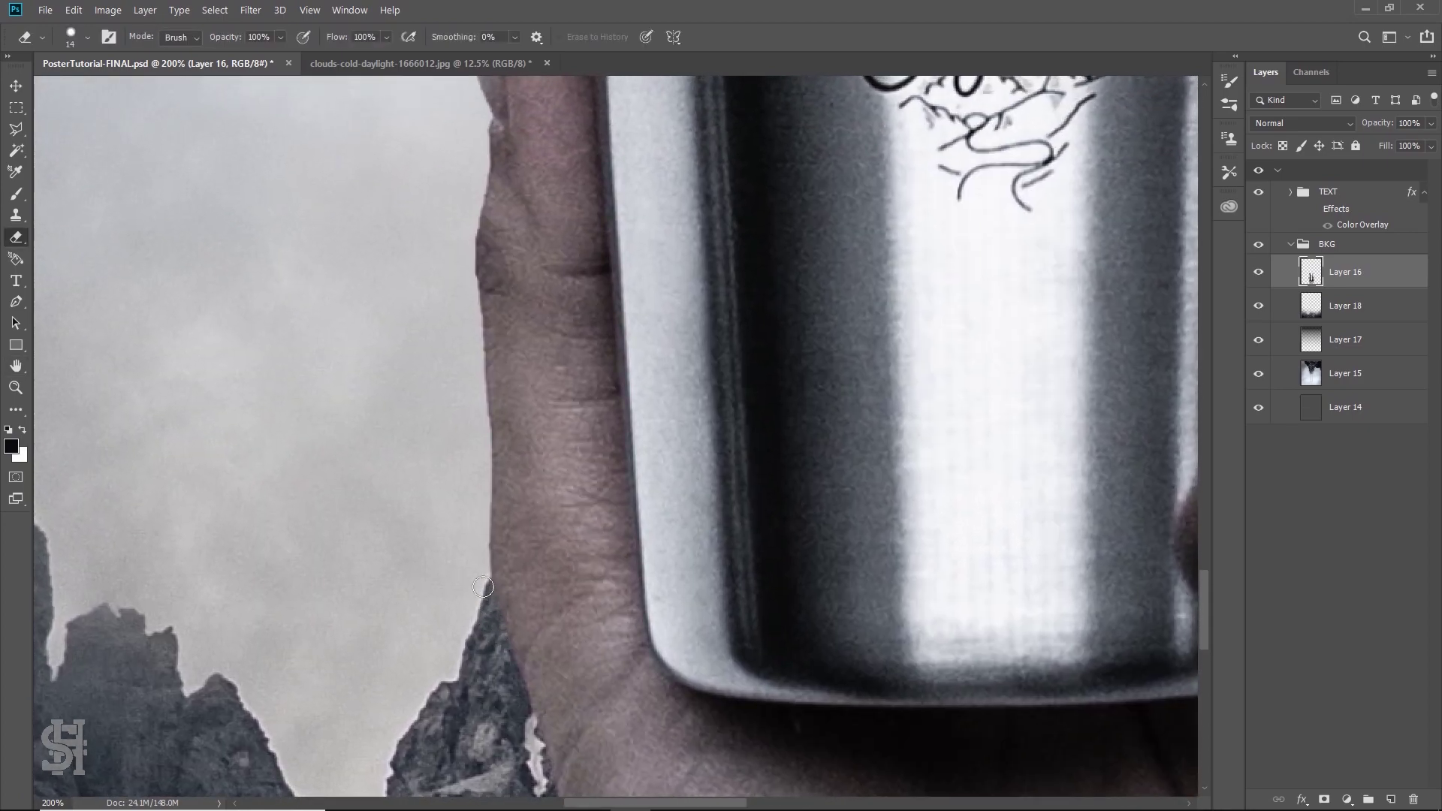
Erase the light fringe along the right edge of the hand, from the wrist up to the fingers
key(space)
drag(506, 473, 841, 699)
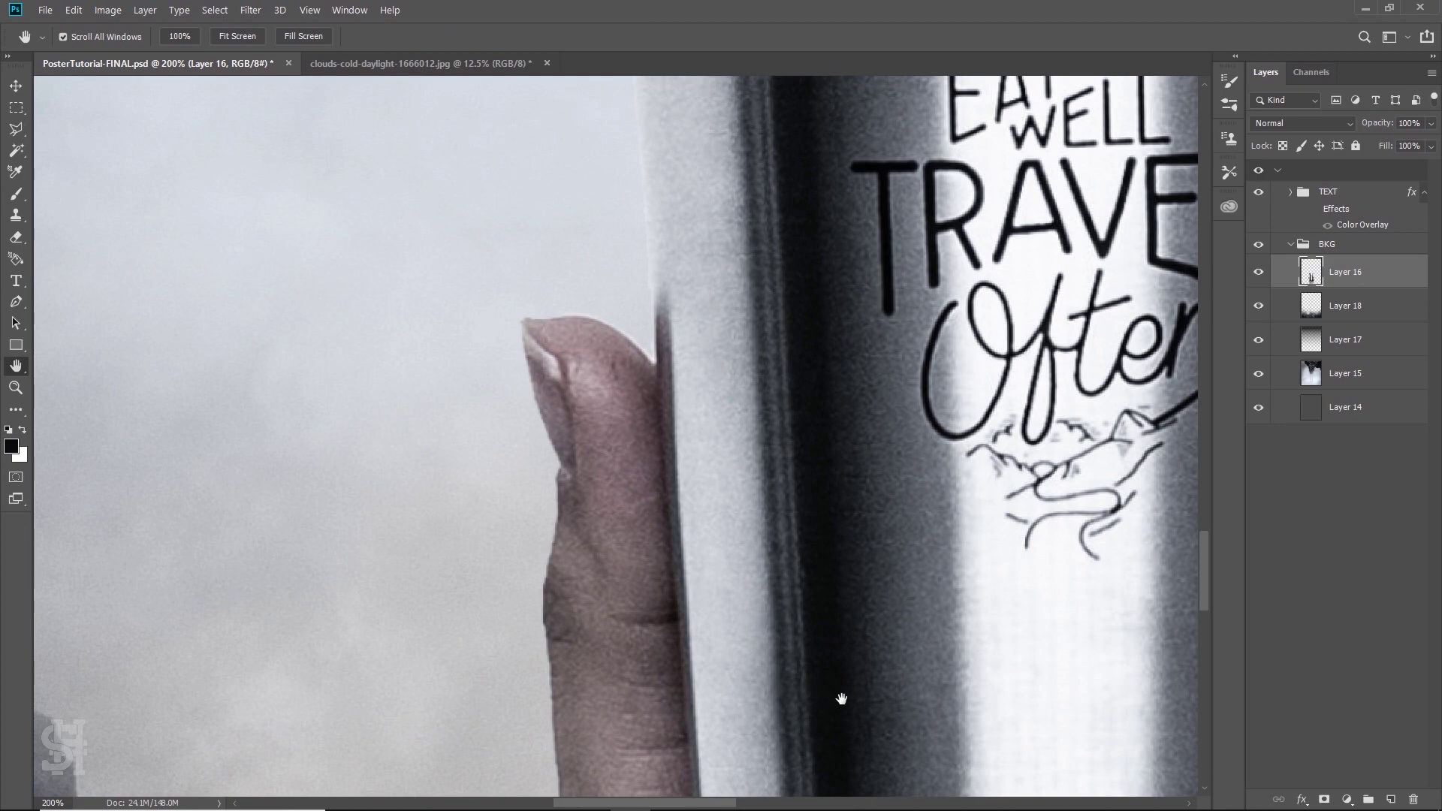
drag(848, 508, 660, 219)
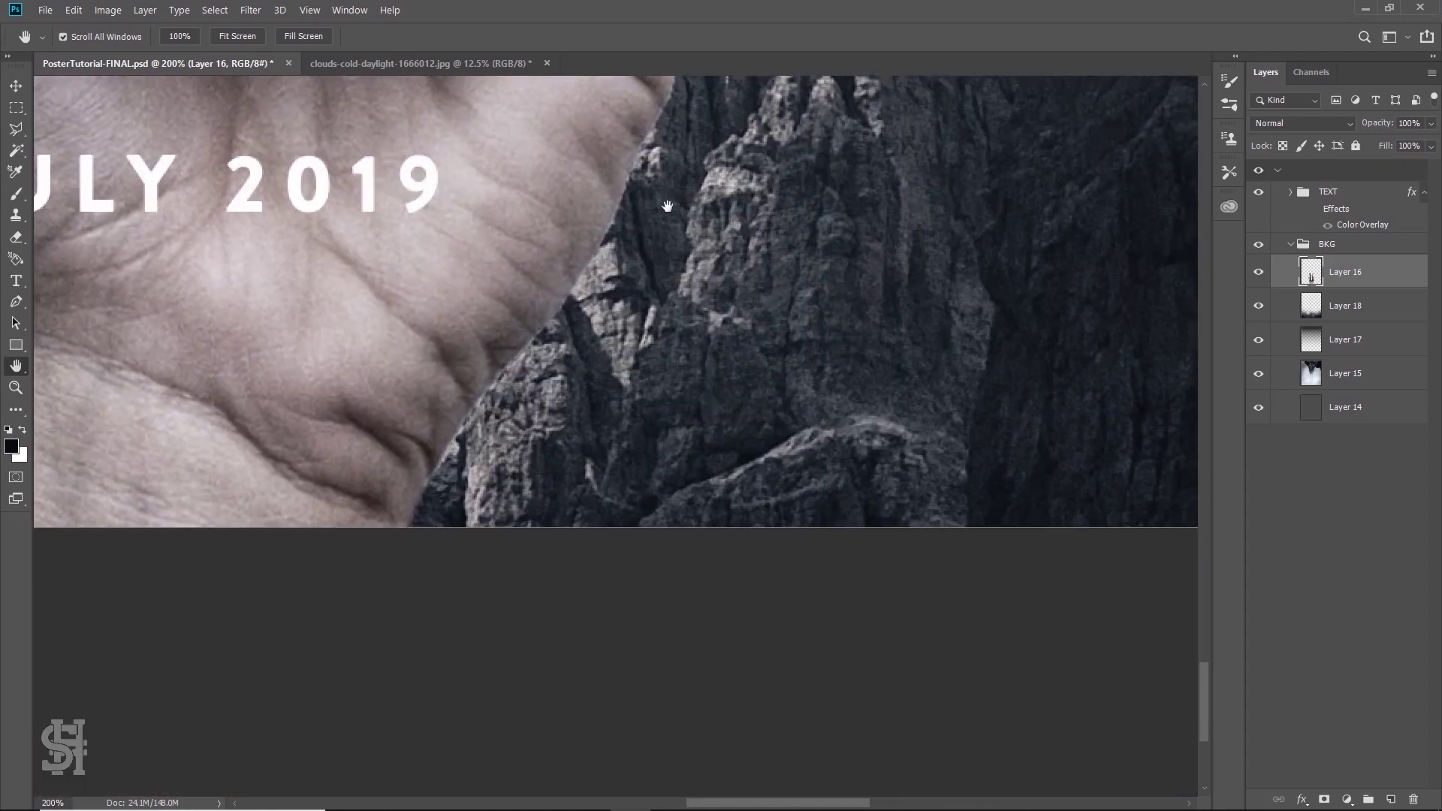
drag(652, 637, 697, 727)
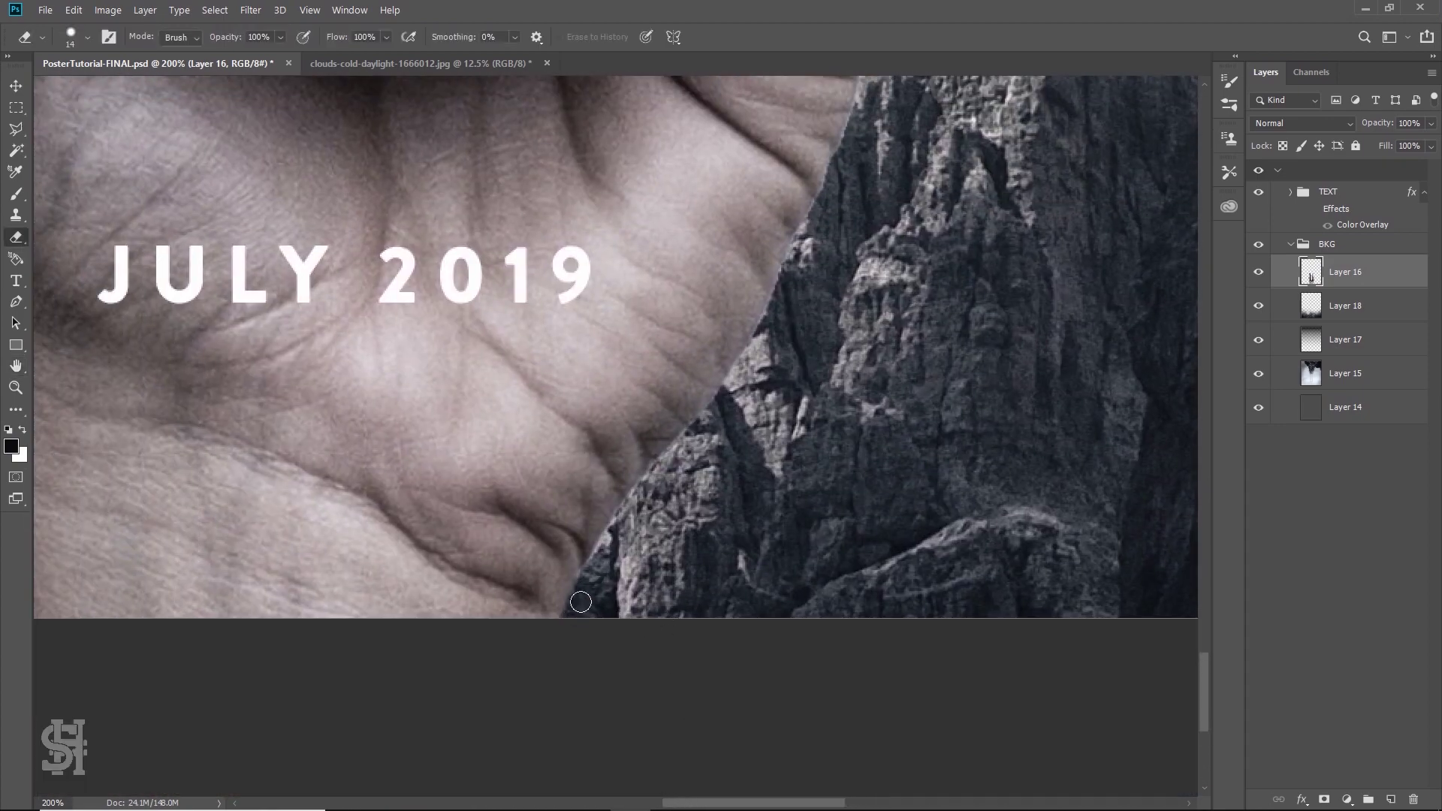
drag(573, 616, 625, 516)
mouse_move(664, 471)
mouse_down()
mouse_move(638, 514)
mouse_move(719, 403)
mouse_move(783, 266)
mouse_move(799, 295)
mouse_move(662, 621)
mouse_up()
mouse_move(622, 543)
mouse_down()
mouse_move(705, 372)
mouse_move(715, 551)
mouse_up()
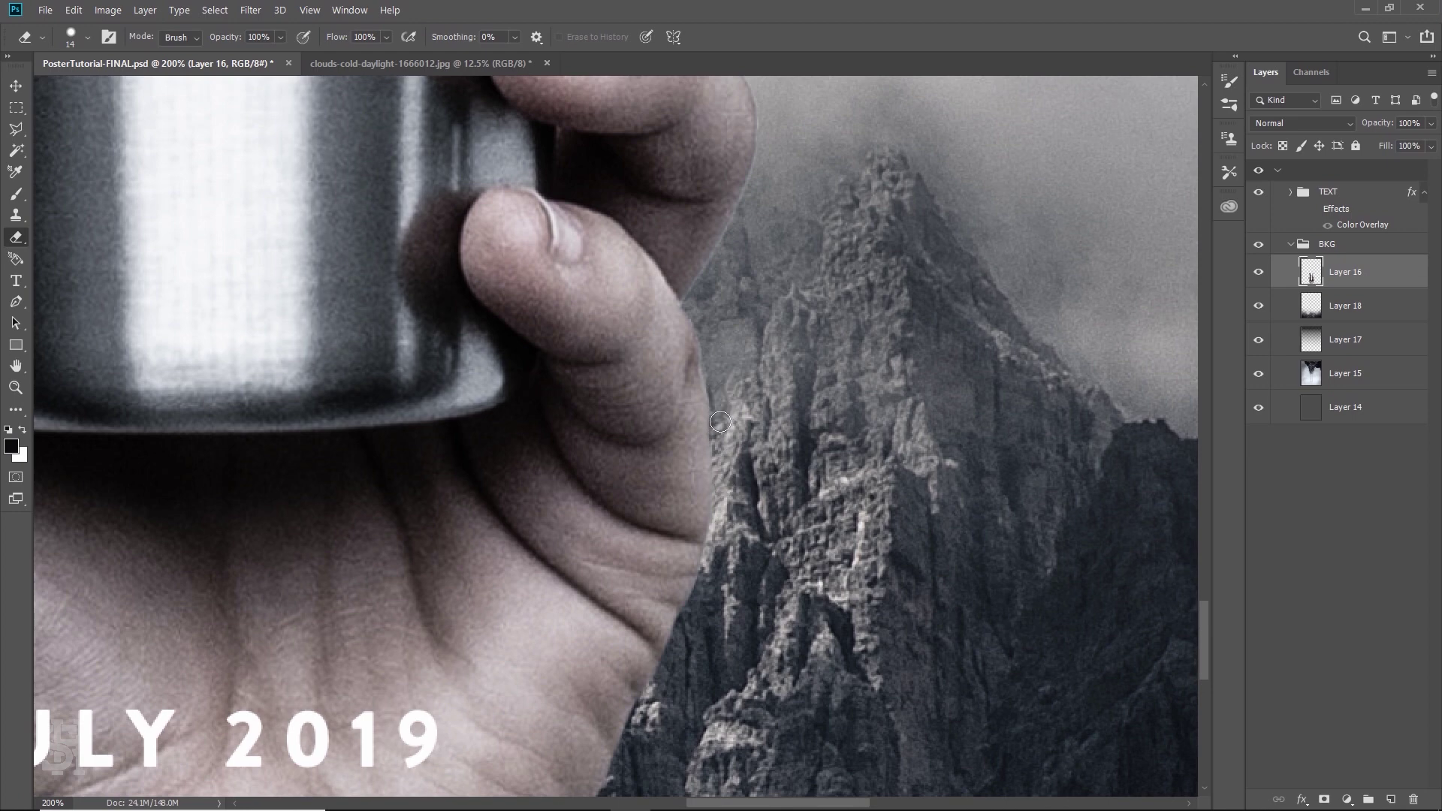
scroll(744, 360, up, 5)
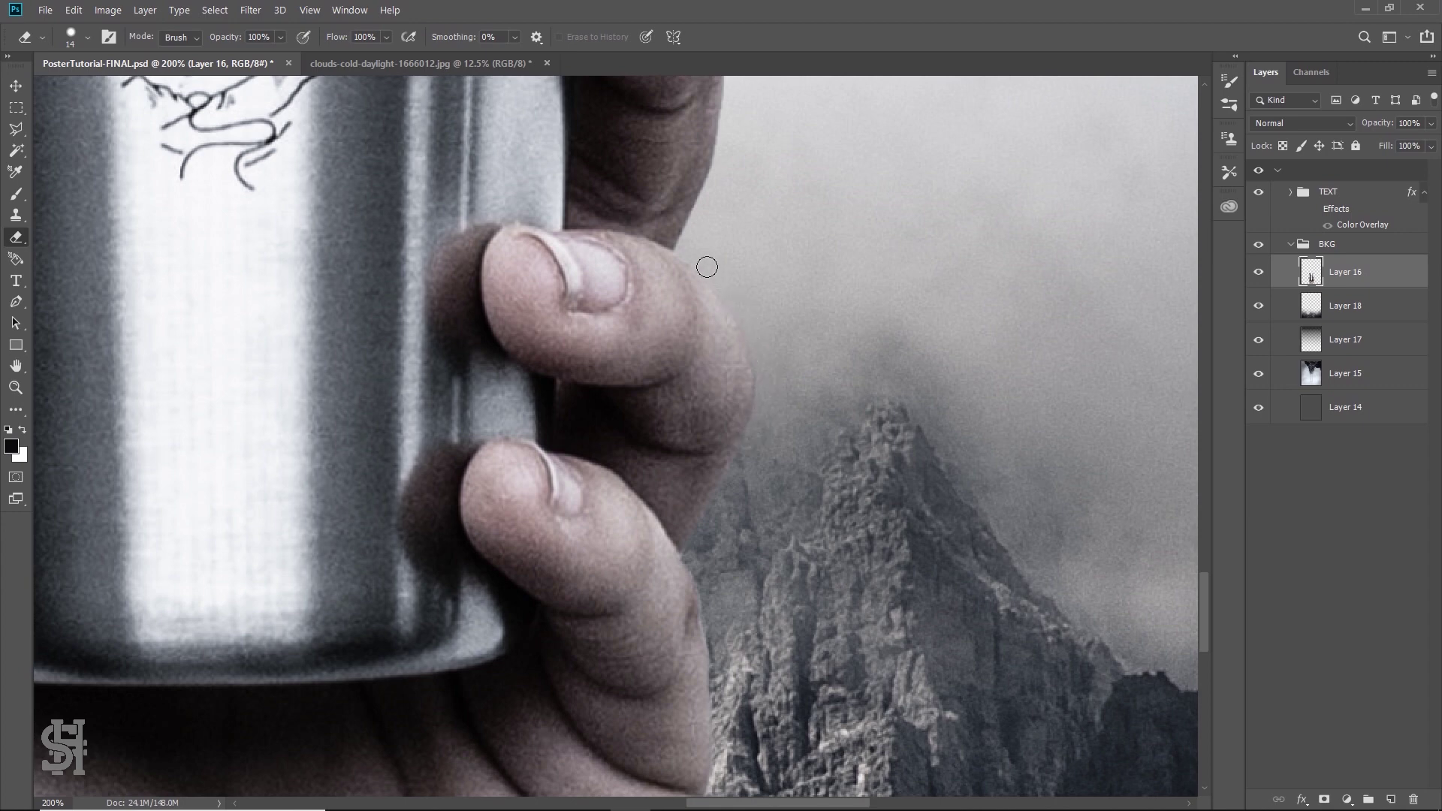
scroll(759, 376, up, 5)
scroll(781, 380, up, 3)
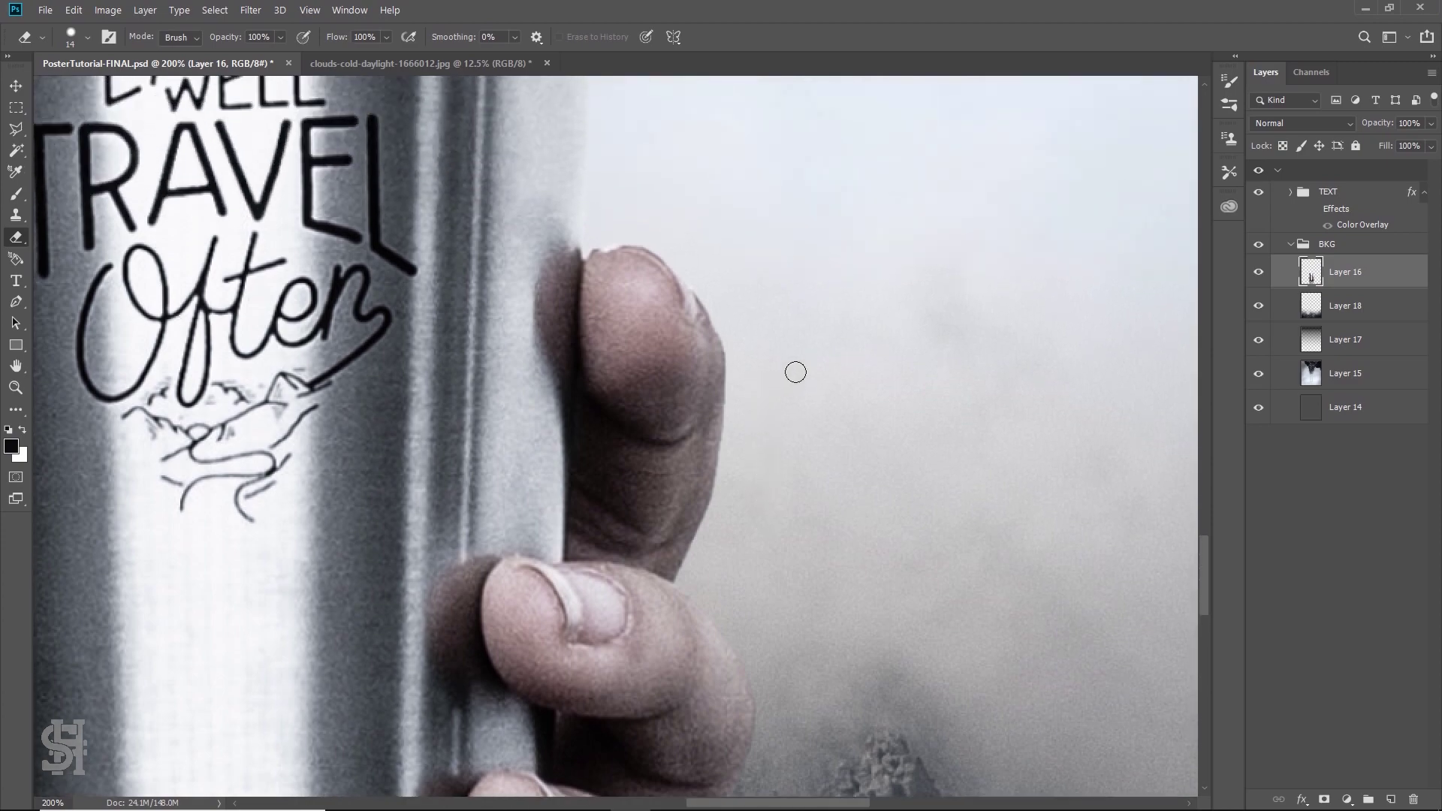
Open the layer style settings of the hand-and-cup layer, Layer 16, keeping the hand and cup in view
key(ctrl+0)
key(z)
click(578, 750)
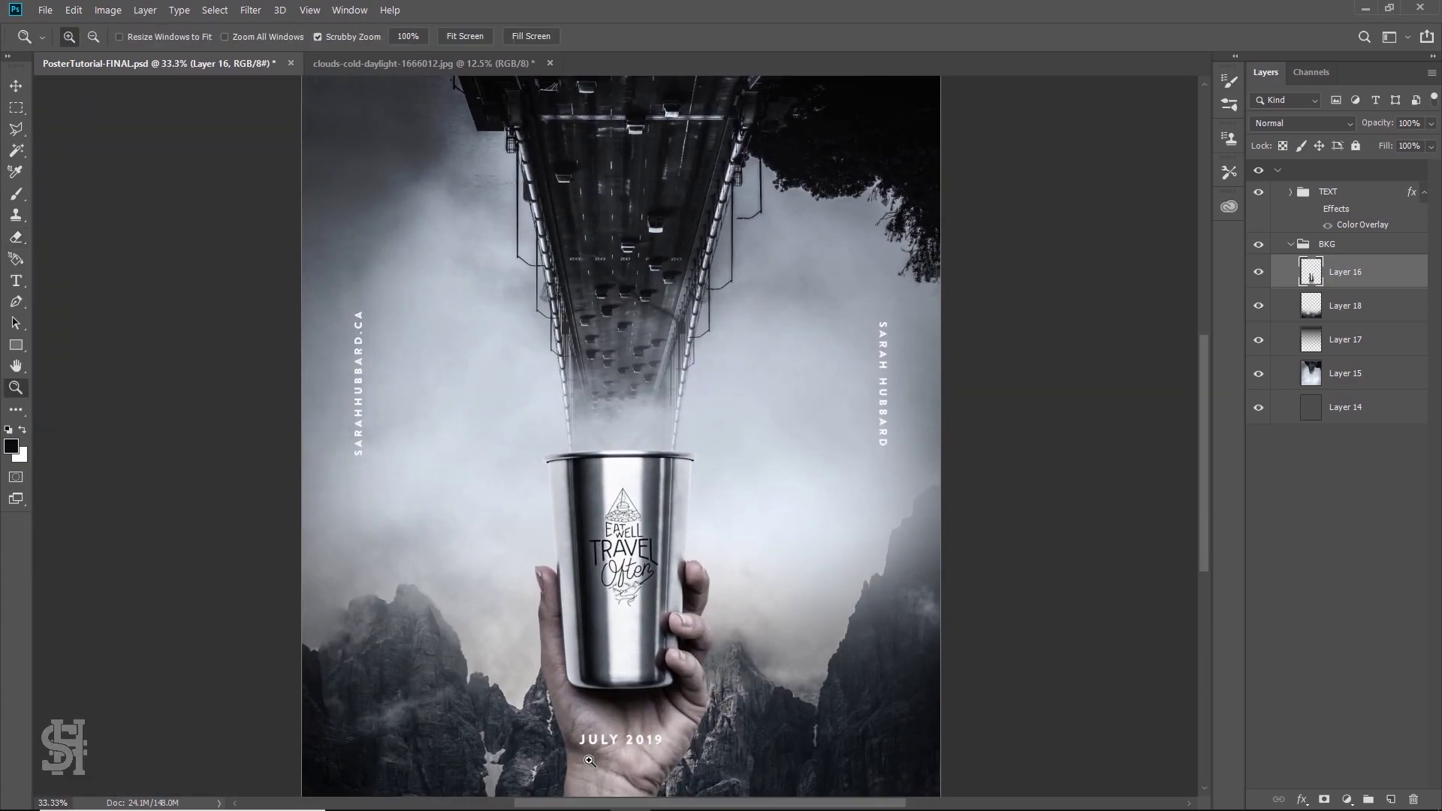
click(607, 714)
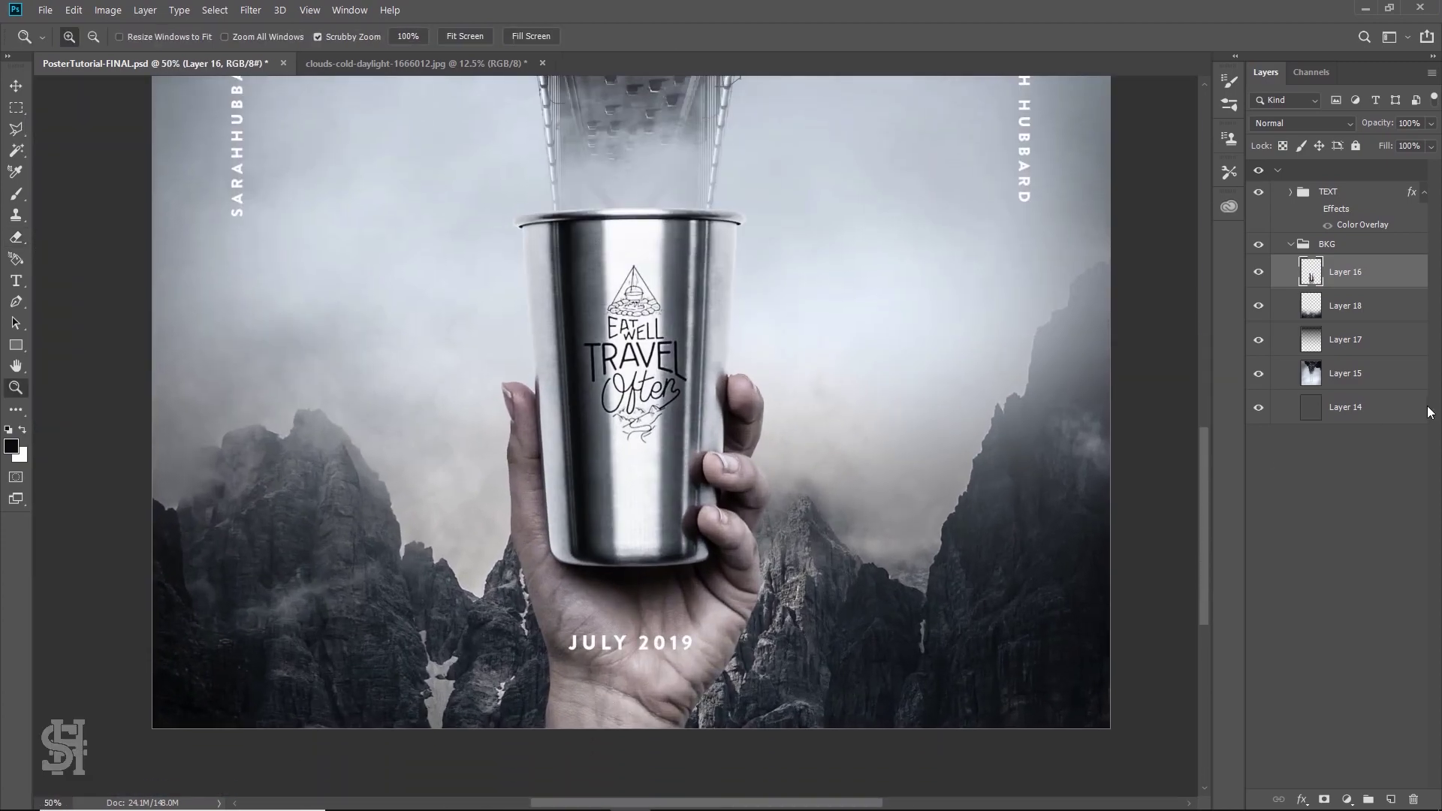
double_click(1405, 279)
drag(970, 235, 961, 135)
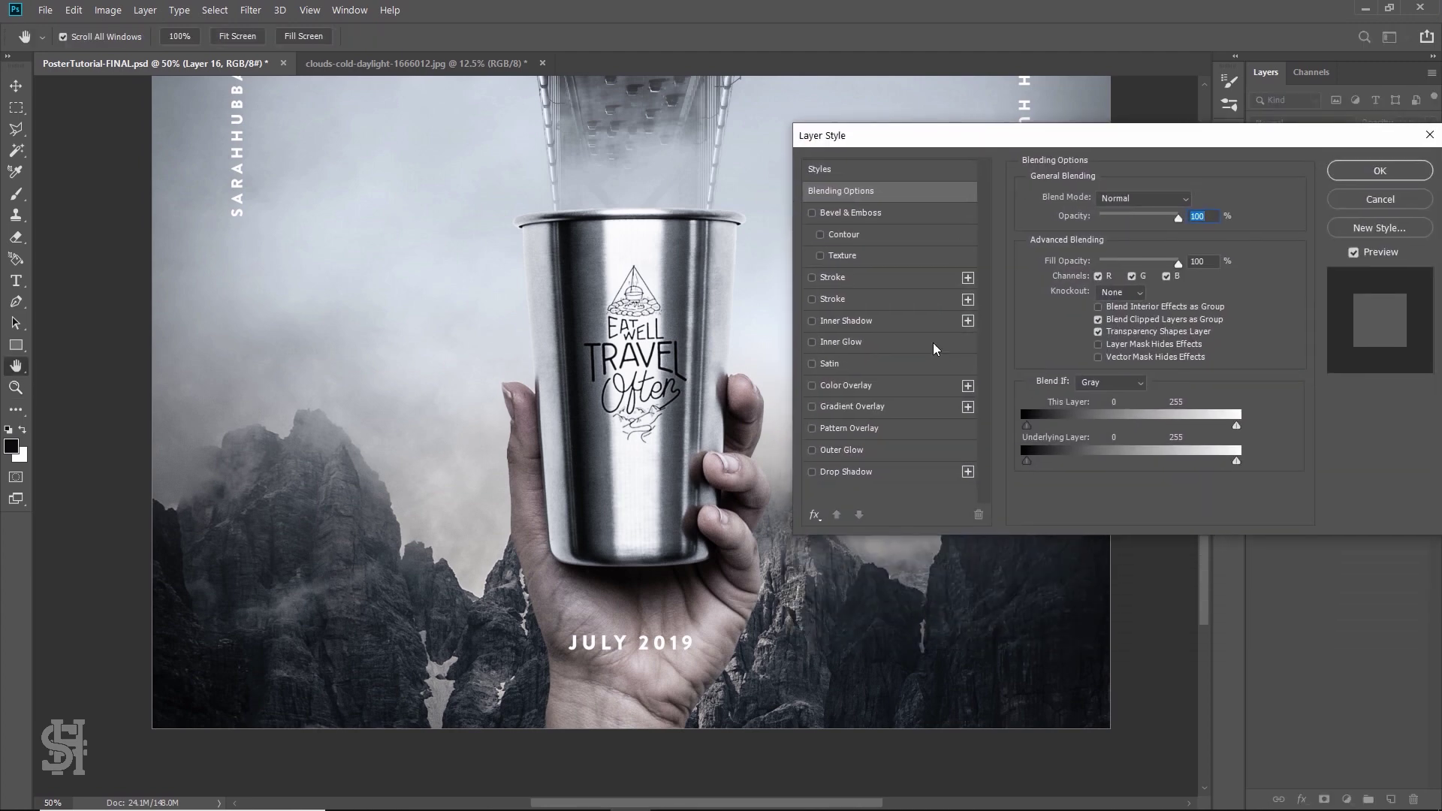
Try a drop shadow on the hand-and-cup layer with its opacity lowered to 0%
click(815, 473)
click(812, 472)
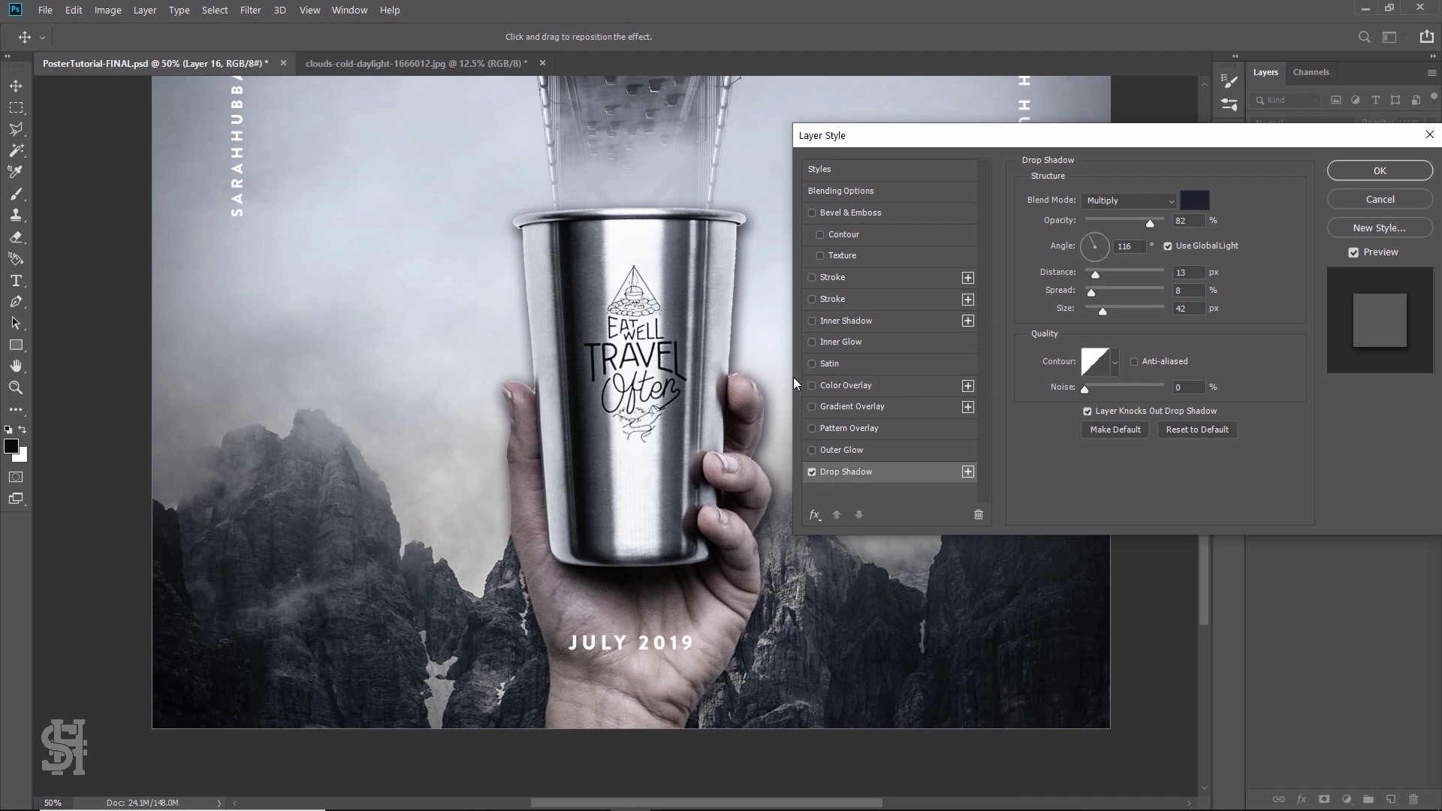
mouse_move(1089, 221)
mouse_down()
mouse_move(1109, 222)
mouse_move(1069, 218)
mouse_up()
click(813, 472)
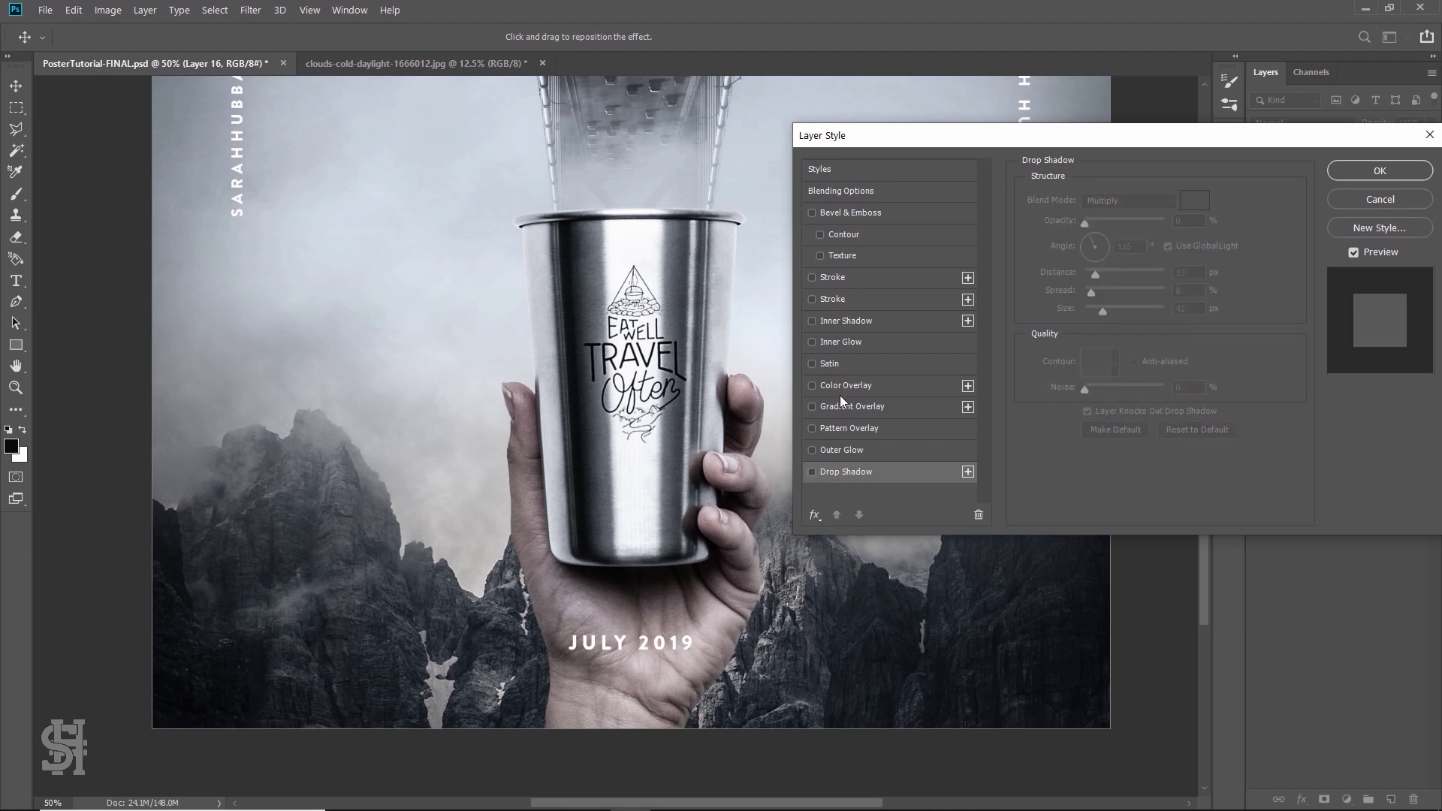
Add an inner shadow to Layer 16 in the dark blue-grey #1f252b sampled from the mountains
click(815, 323)
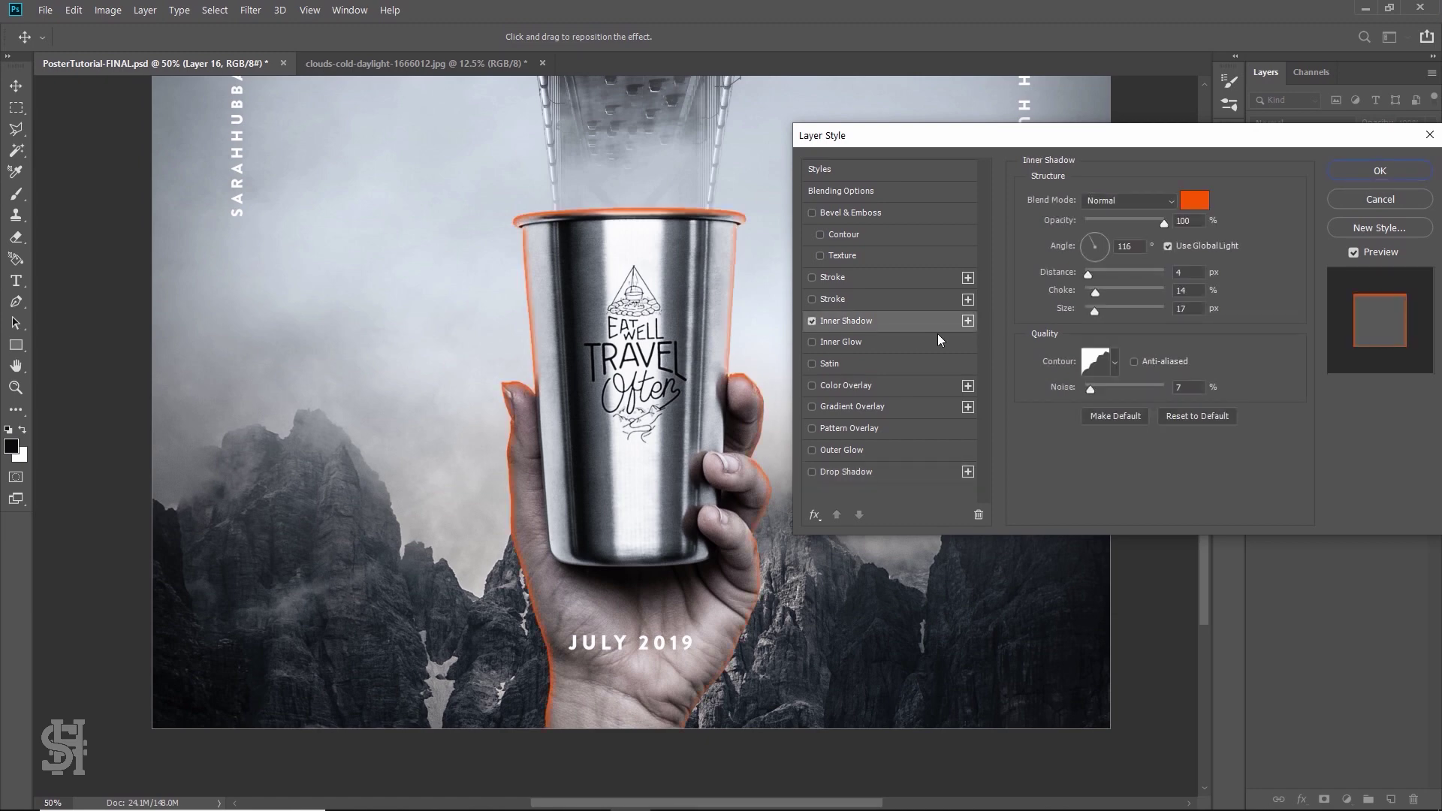
click(1196, 201)
click(914, 682)
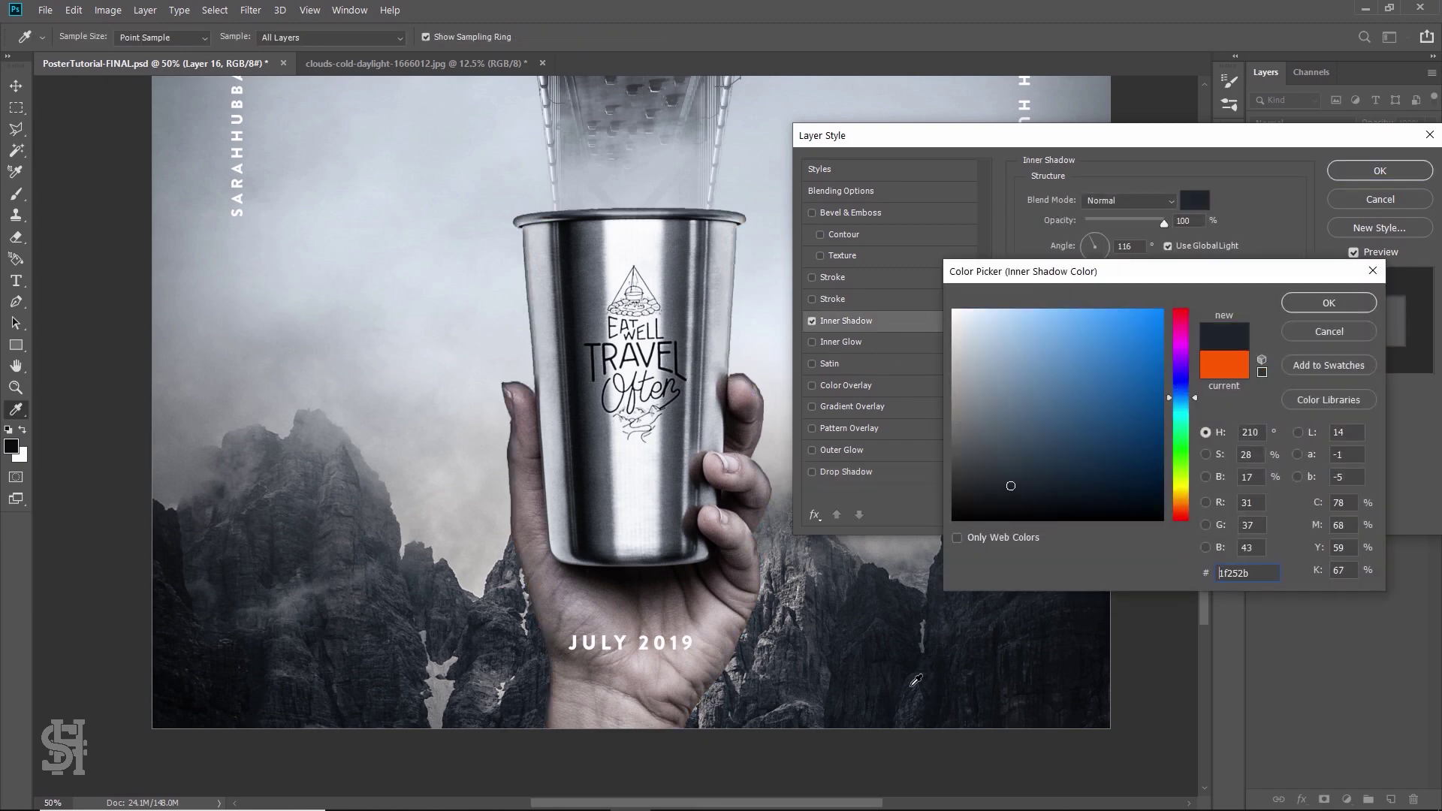
click(1320, 303)
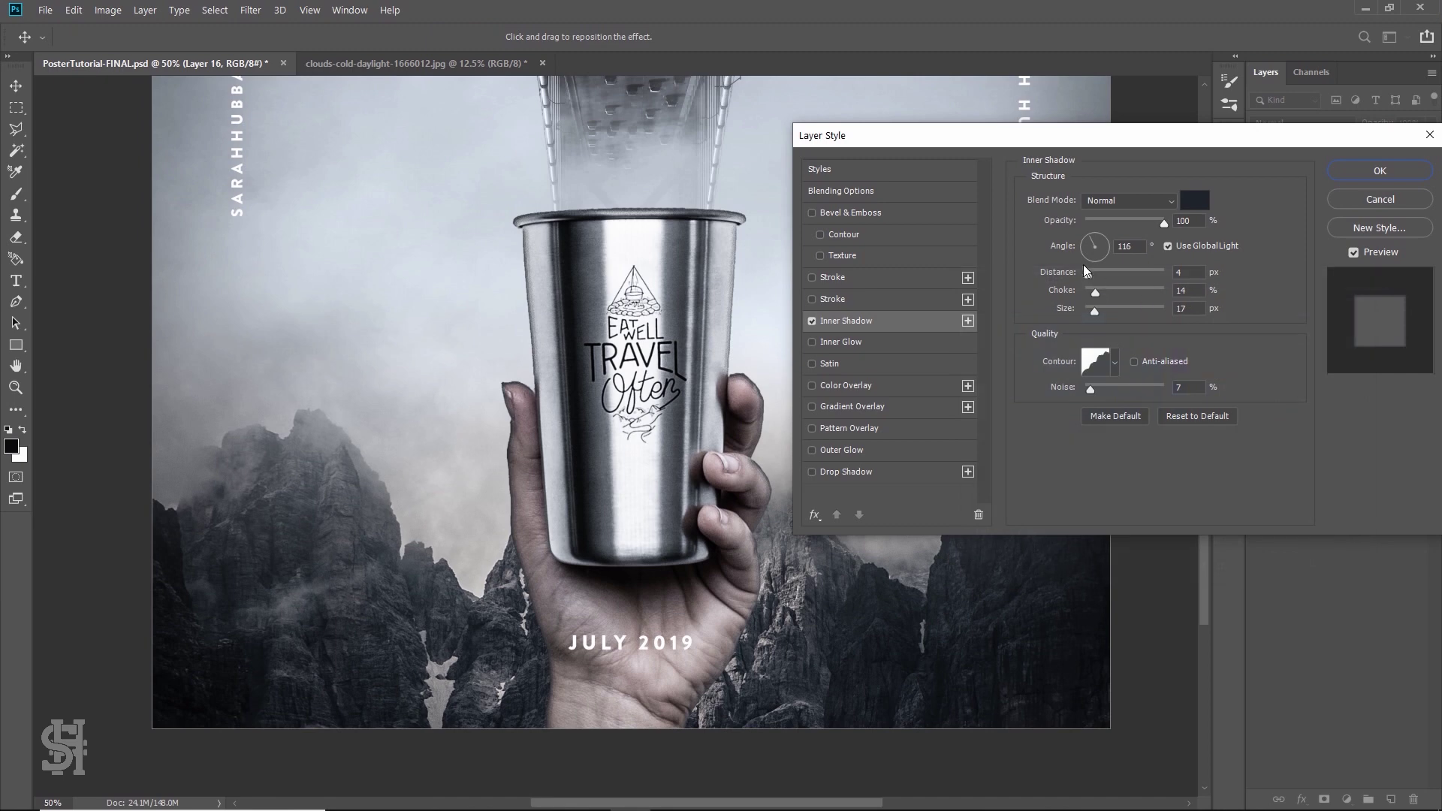
Set the inner shadow's distance to 0 px, size to 32 px and opacity to 33%, compare it on and off, and apply it
drag(1086, 273, 1100, 310)
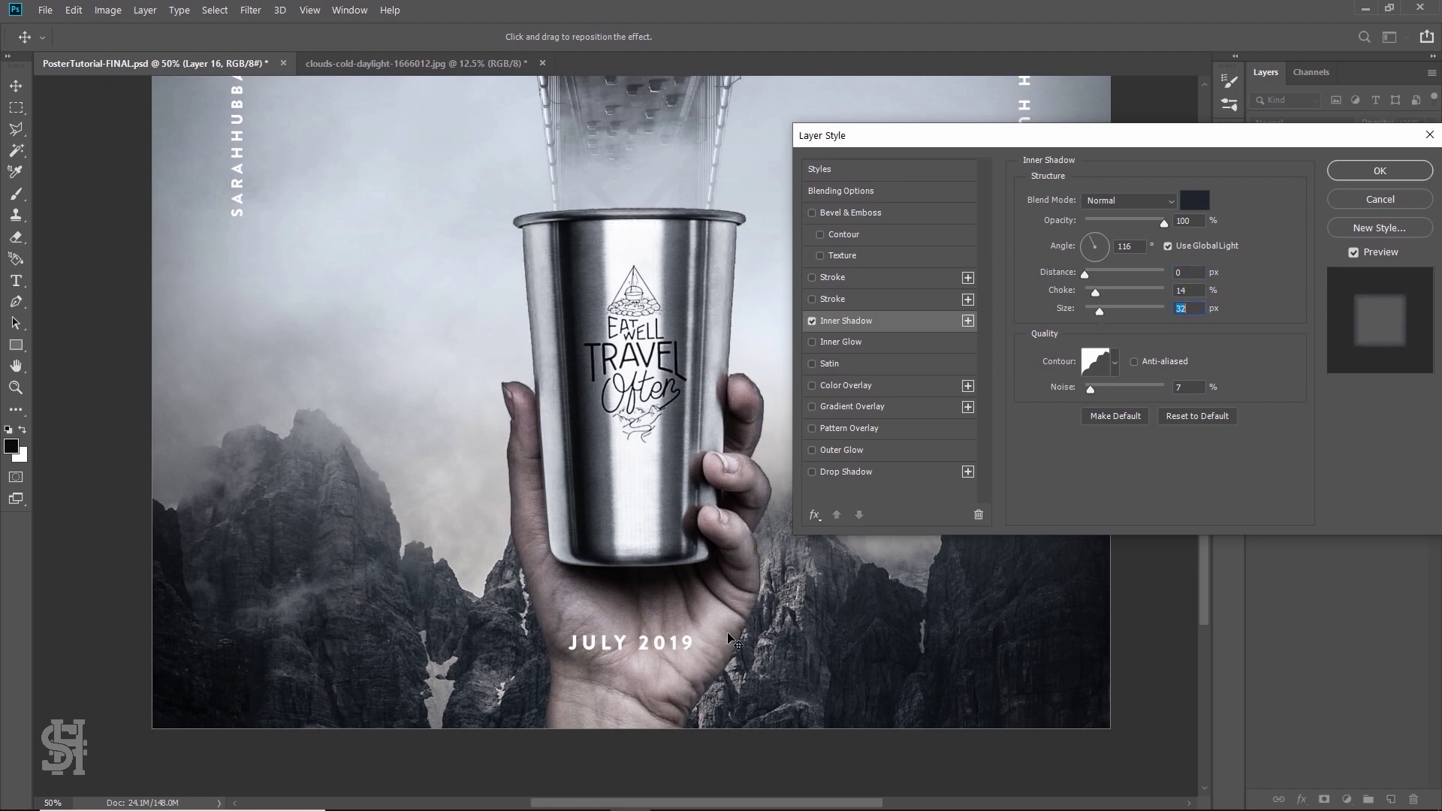
drag(1161, 218, 1112, 235)
click(815, 321)
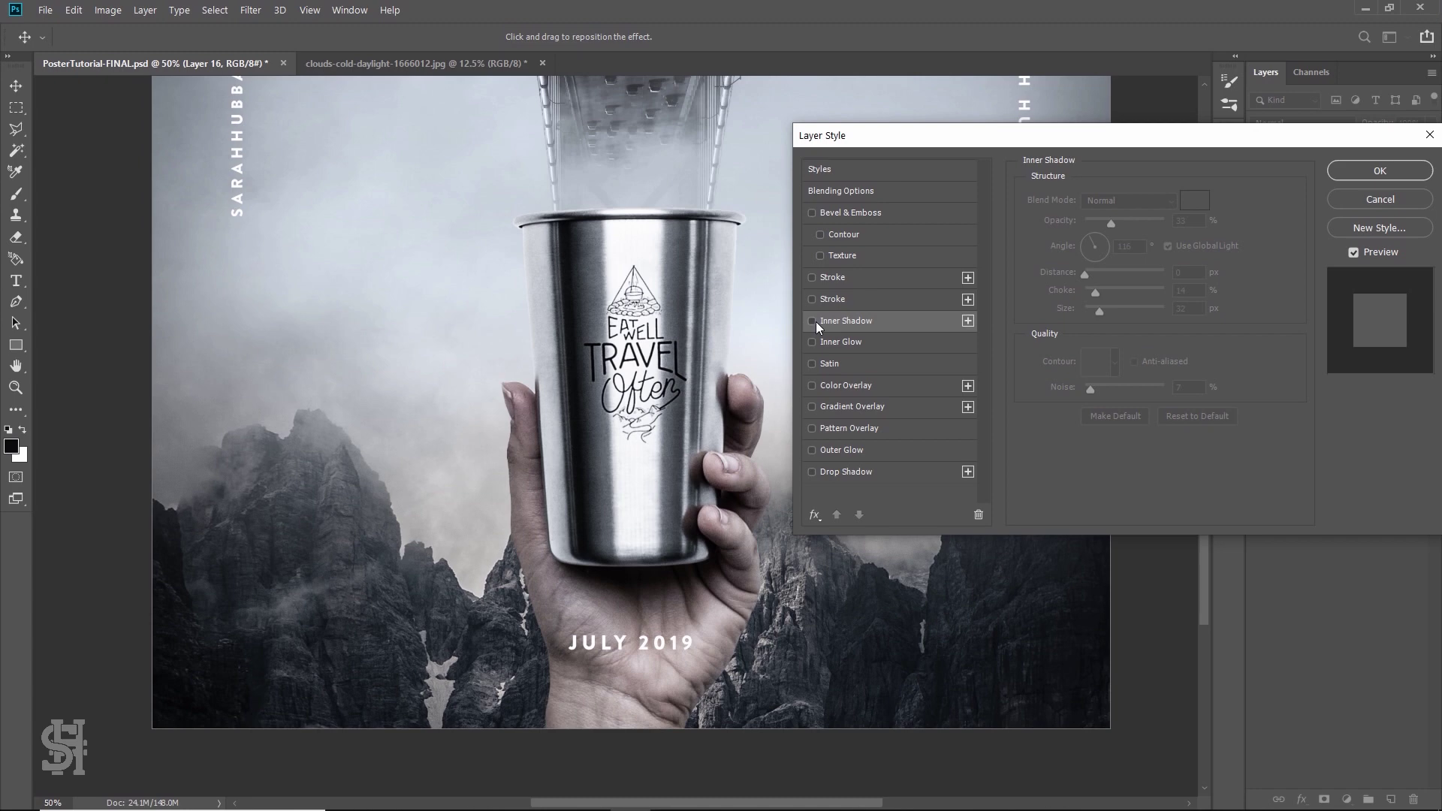
click(816, 321)
click(816, 321)
click(816, 322)
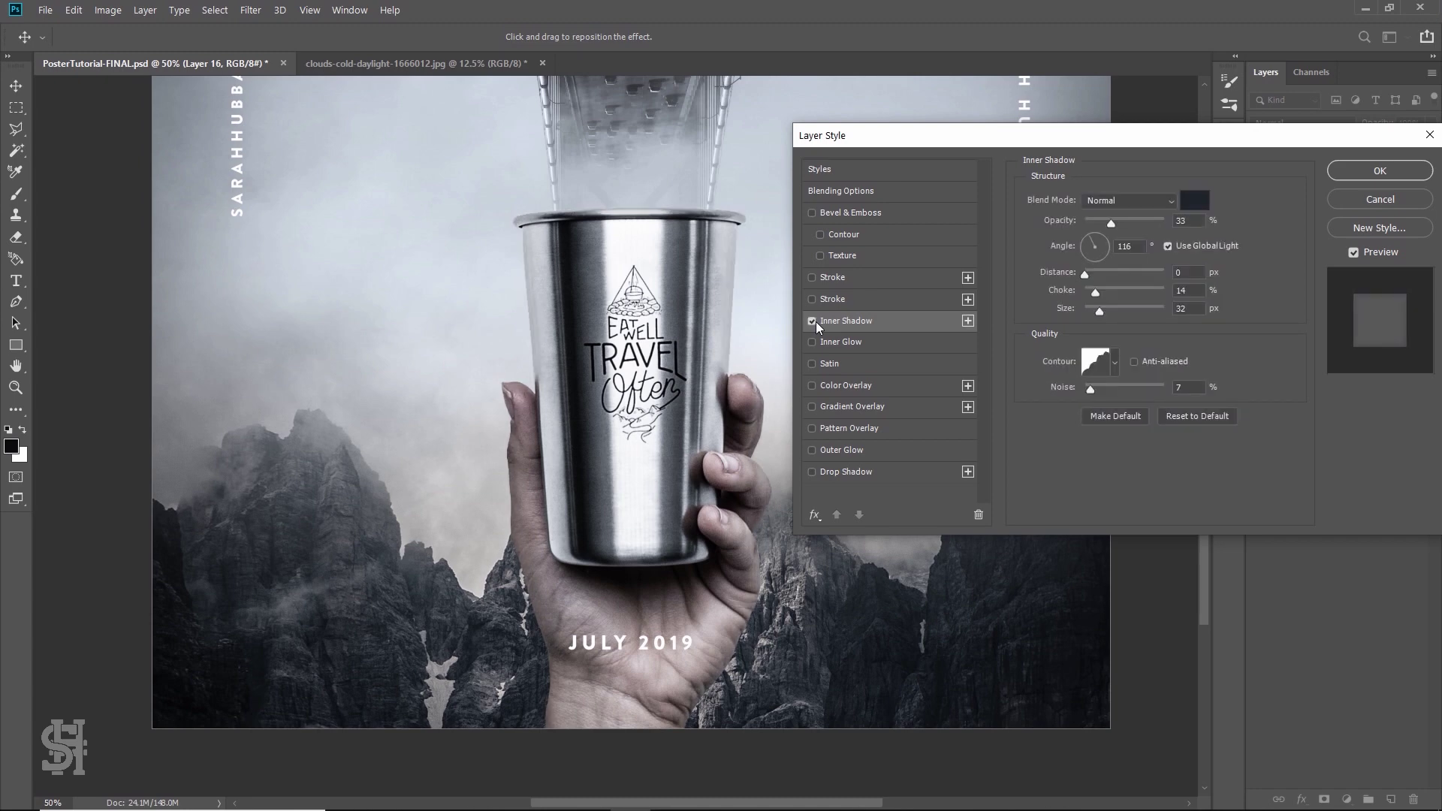
click(1397, 179)
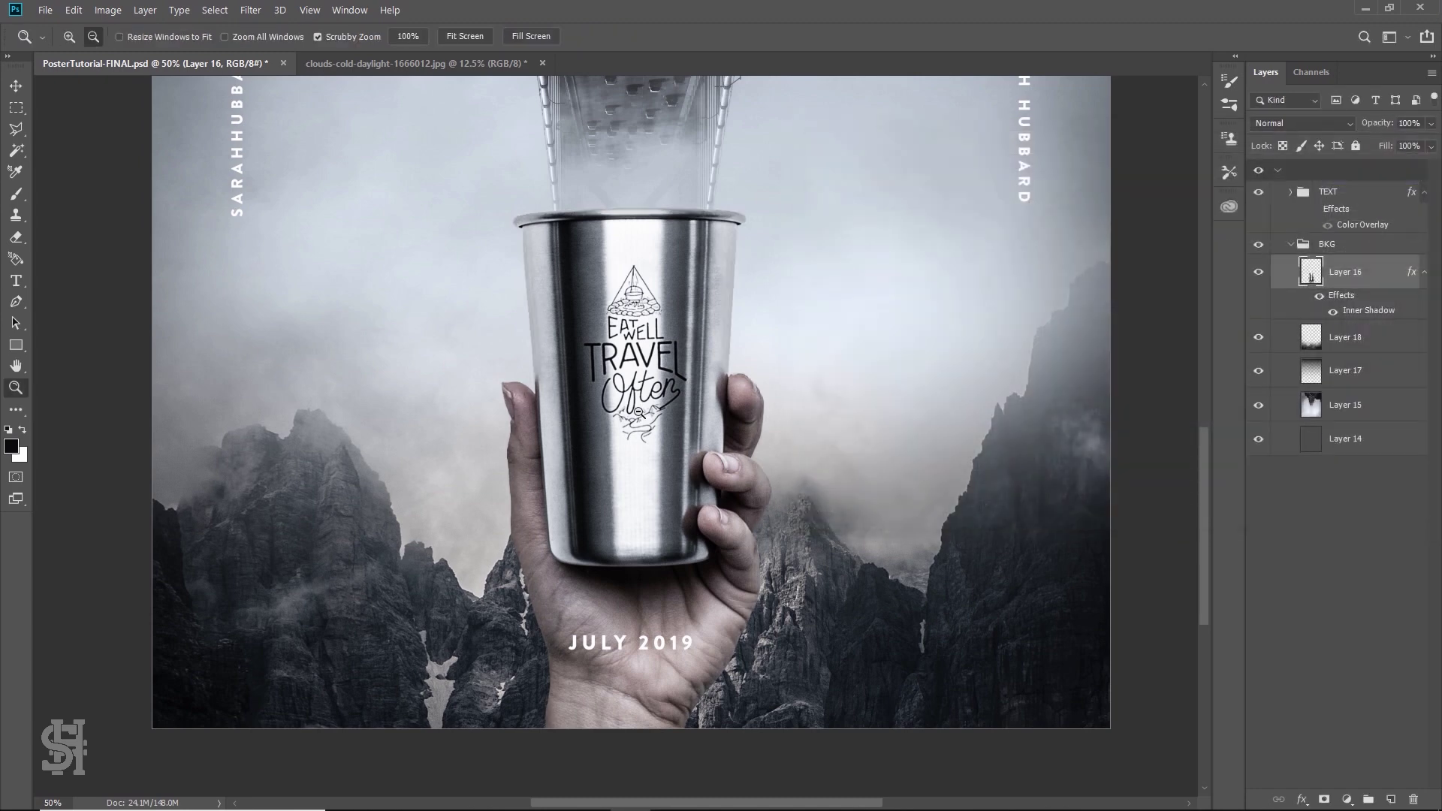
Compare the whole poster with Layer 16's effects hidden and shown
alt+click(639, 412)
key(ctrl+0)
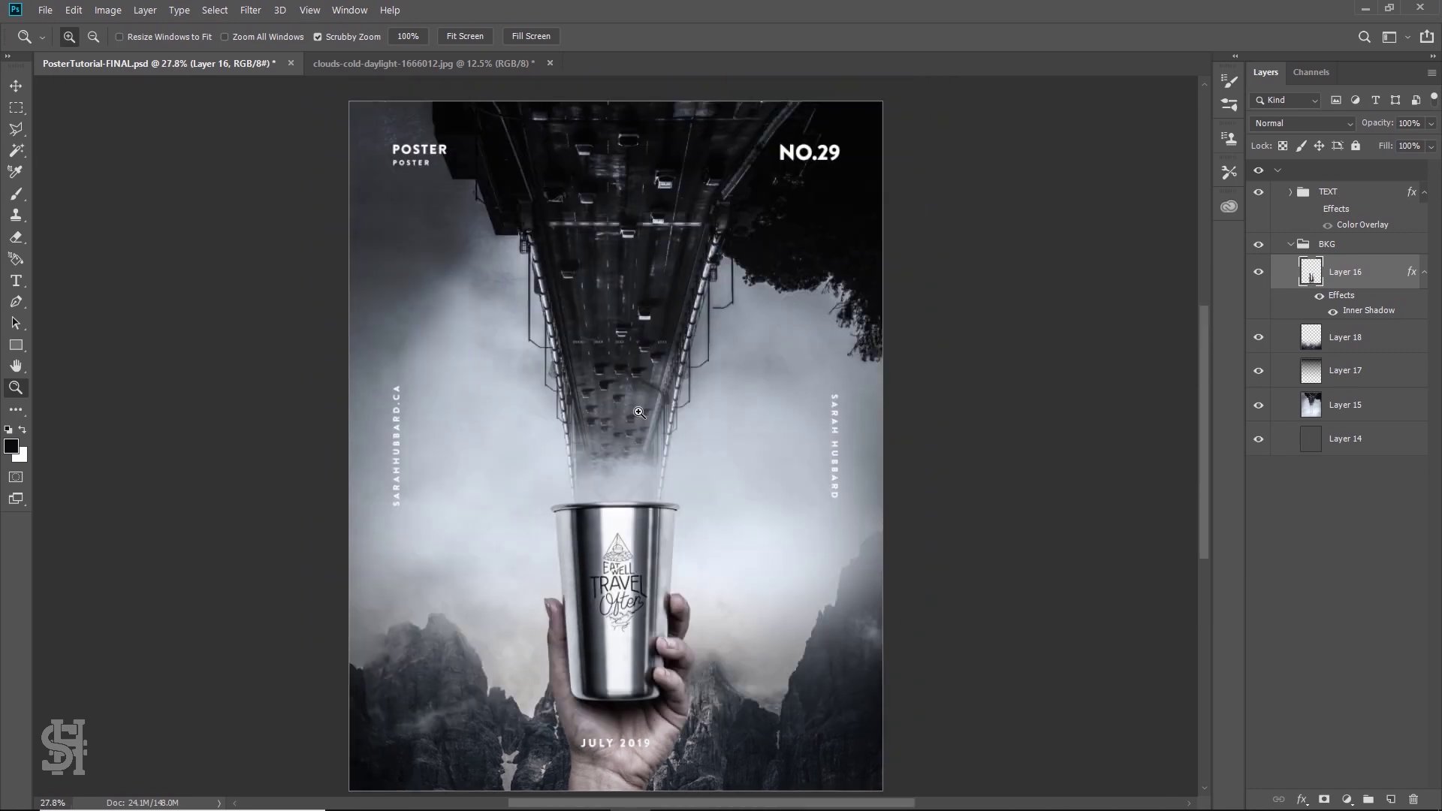
click(1320, 299)
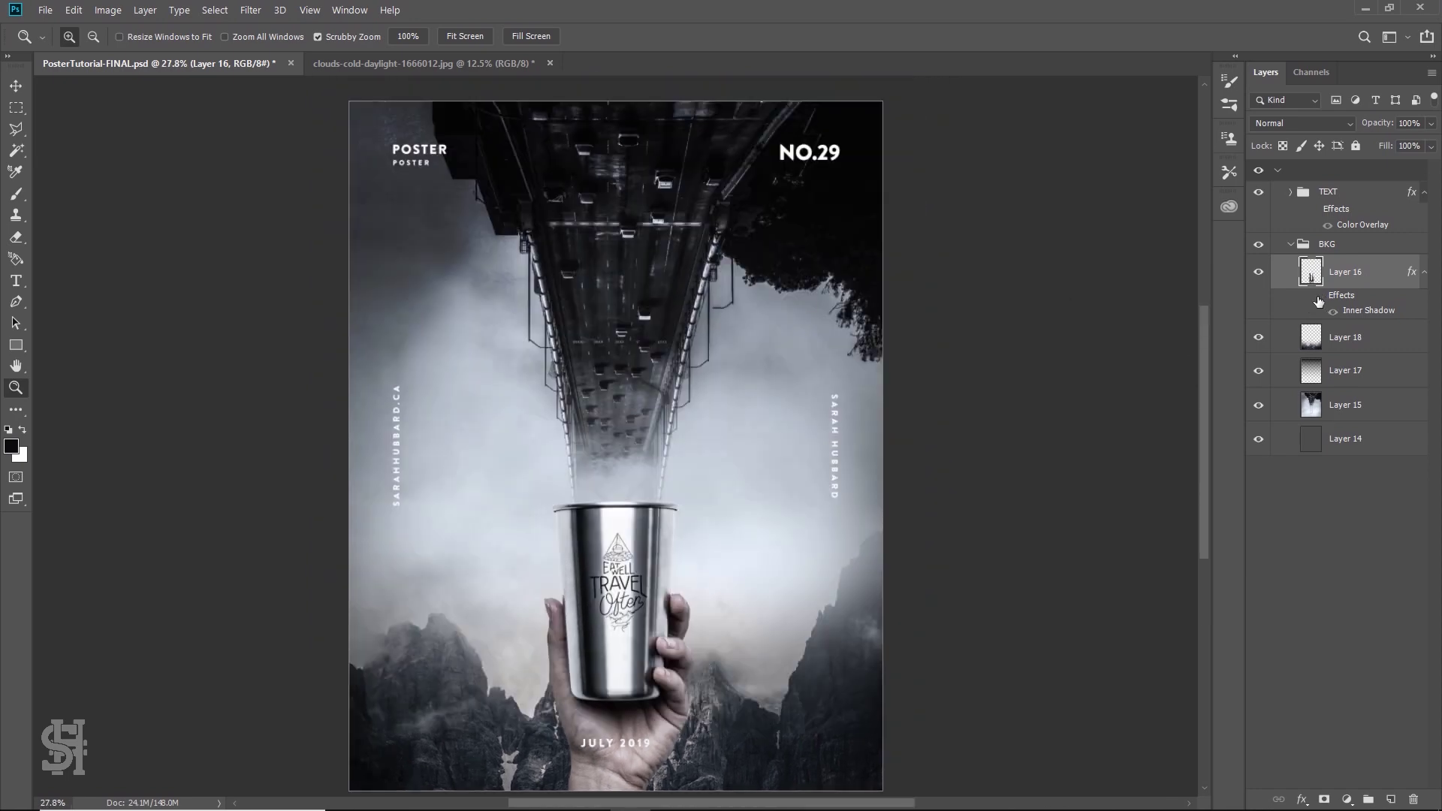
click(1320, 299)
click(1320, 299)
click(1320, 299)
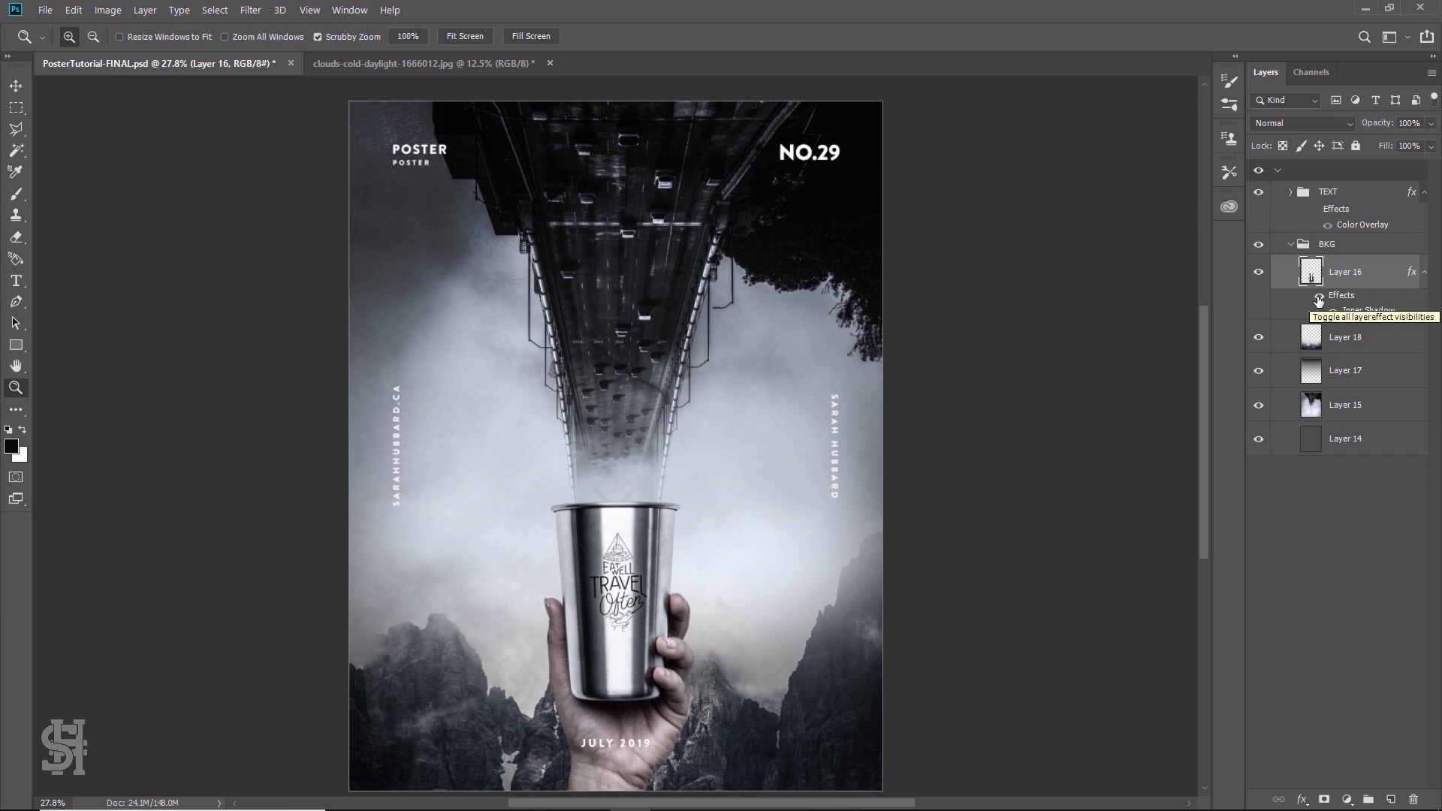
Add a new layer above Layer 16 and set the foreground color to bright cyan, #00eaff
click(16, 86)
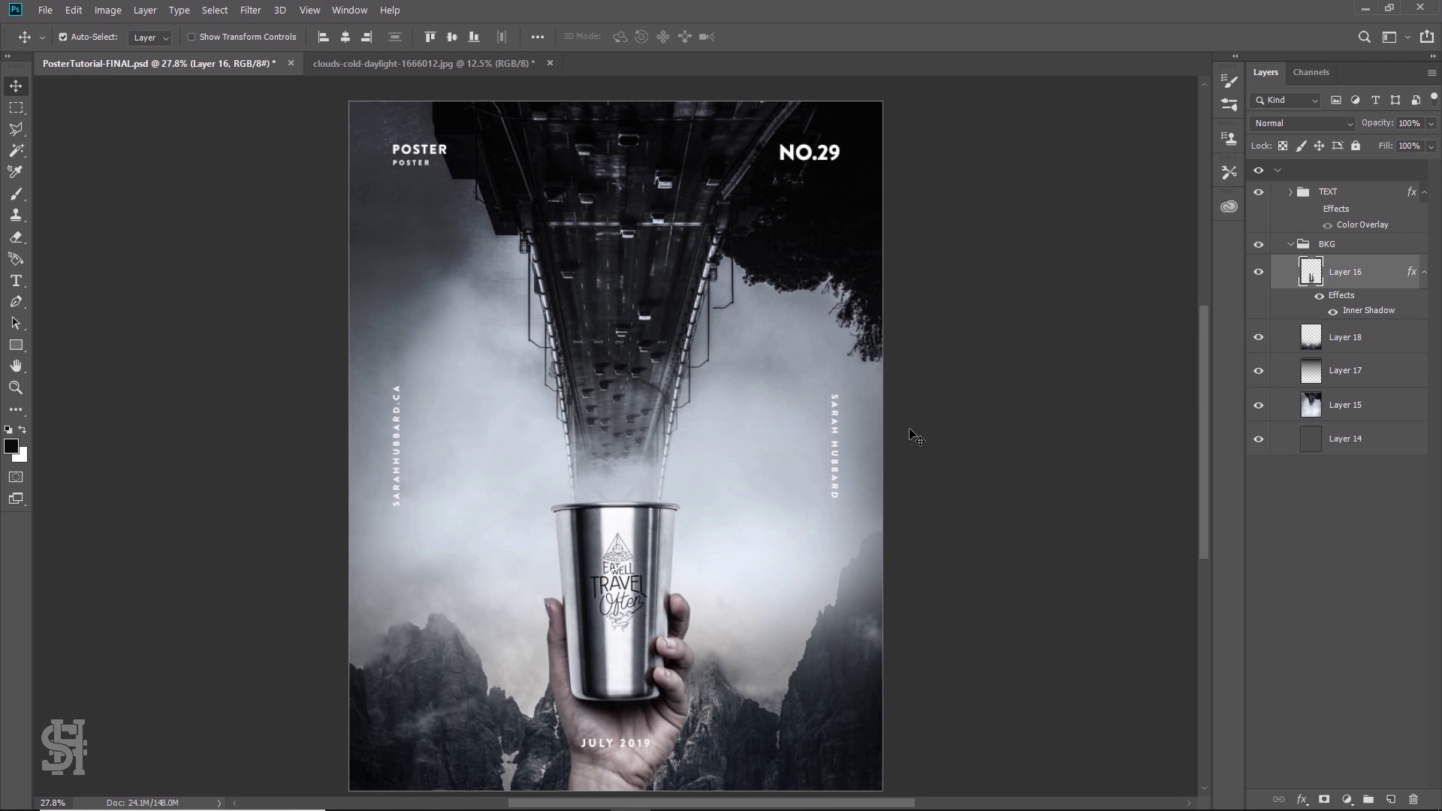
click(1389, 801)
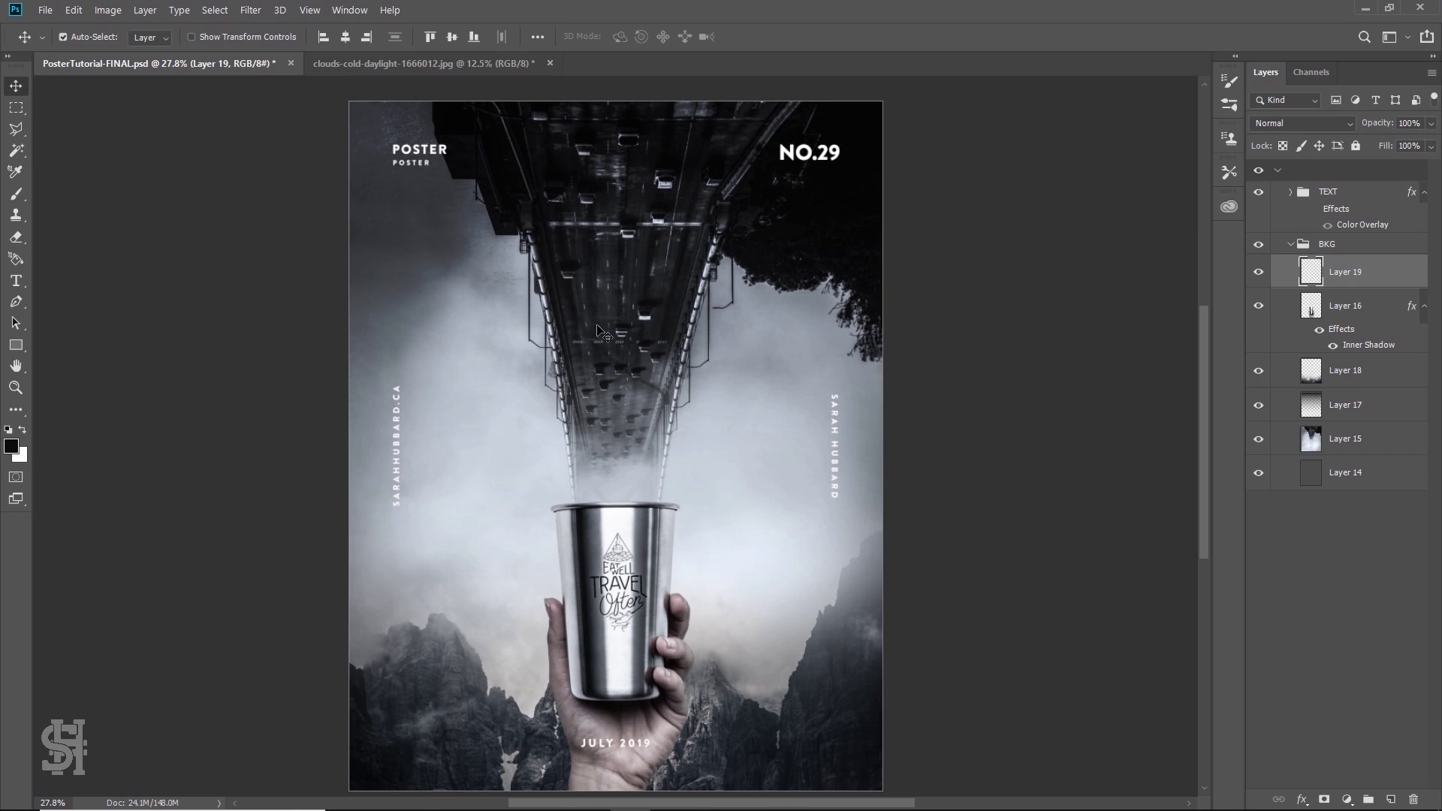
click(10, 449)
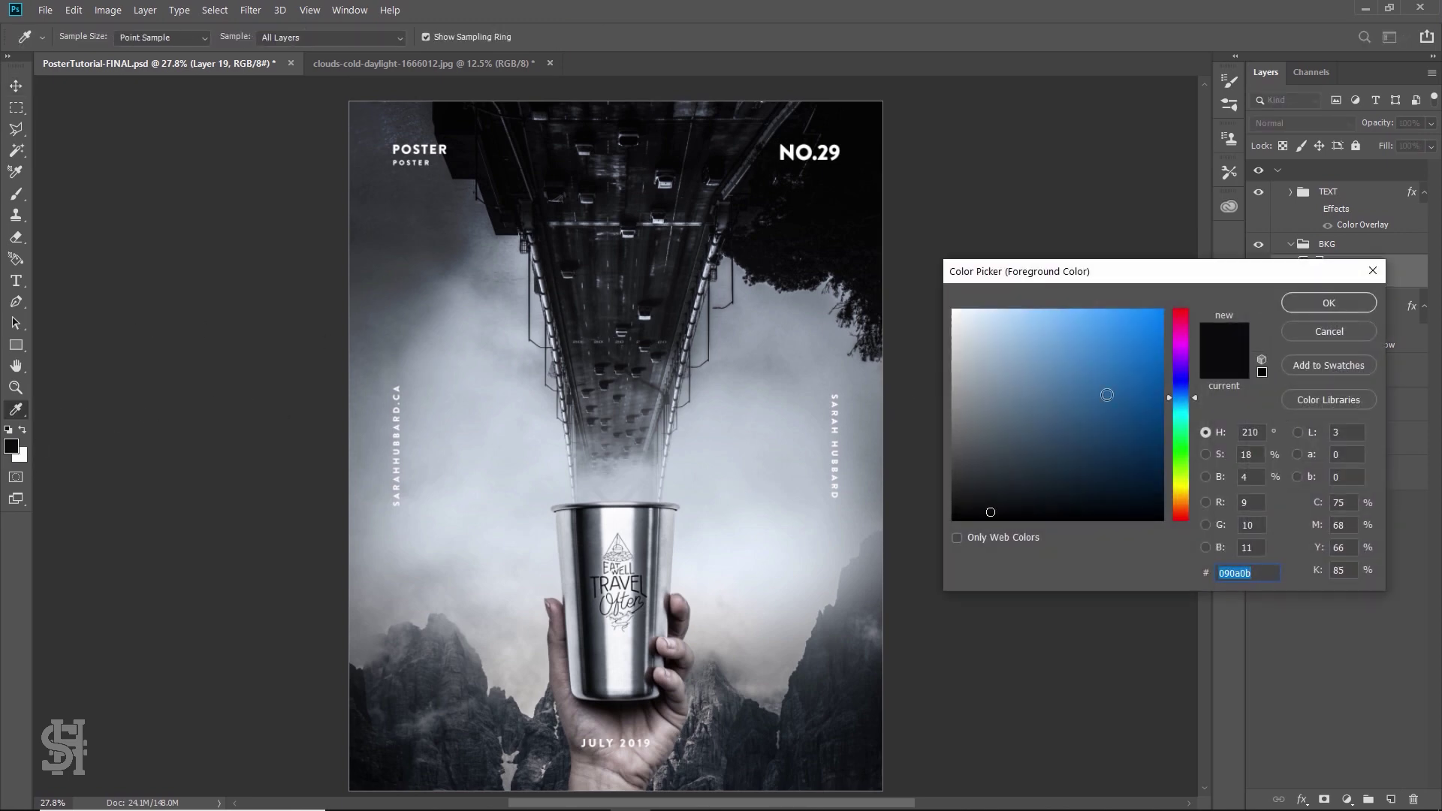
click(1177, 415)
text(00eaff)
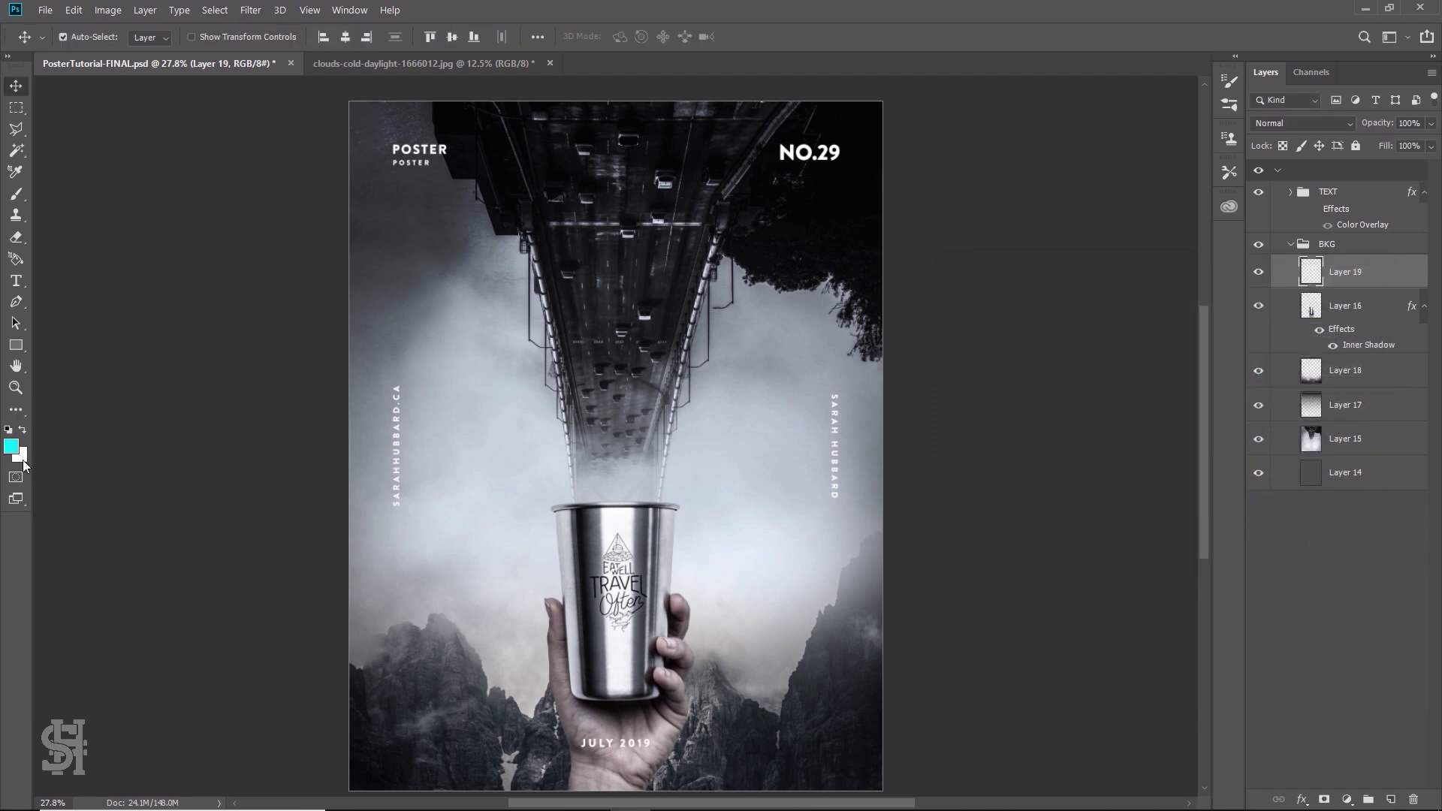
Set the background color to a fully saturated magenta
click(22, 456)
click(1178, 345)
click(1162, 311)
click(1295, 303)
Draw a cyan-to-magenta foreground-to-background linear gradient across Layer 19, diagonally from the poster's upper-left corner past its lower-right edge
click(18, 413)
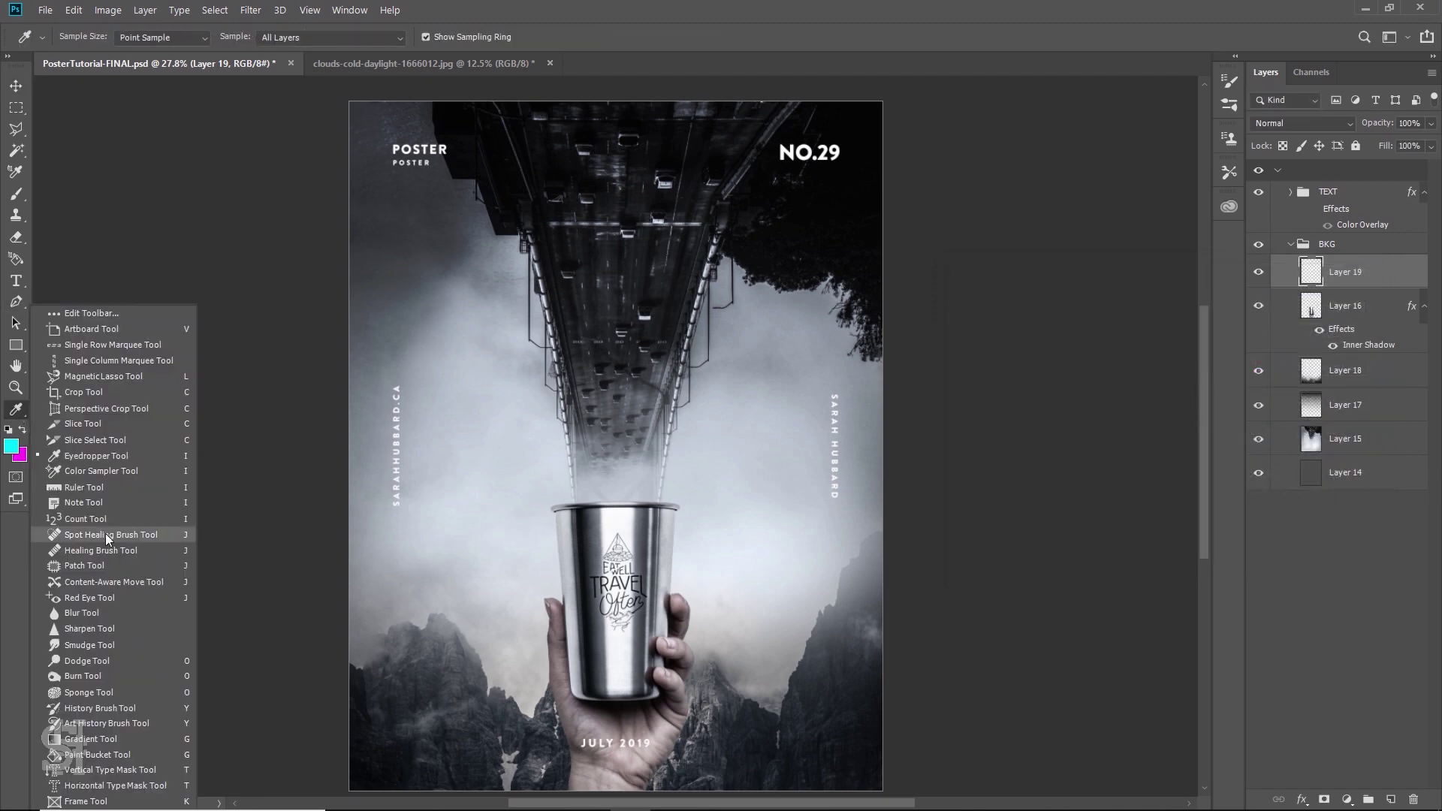
click(90, 742)
click(124, 37)
click(31, 75)
click(724, 7)
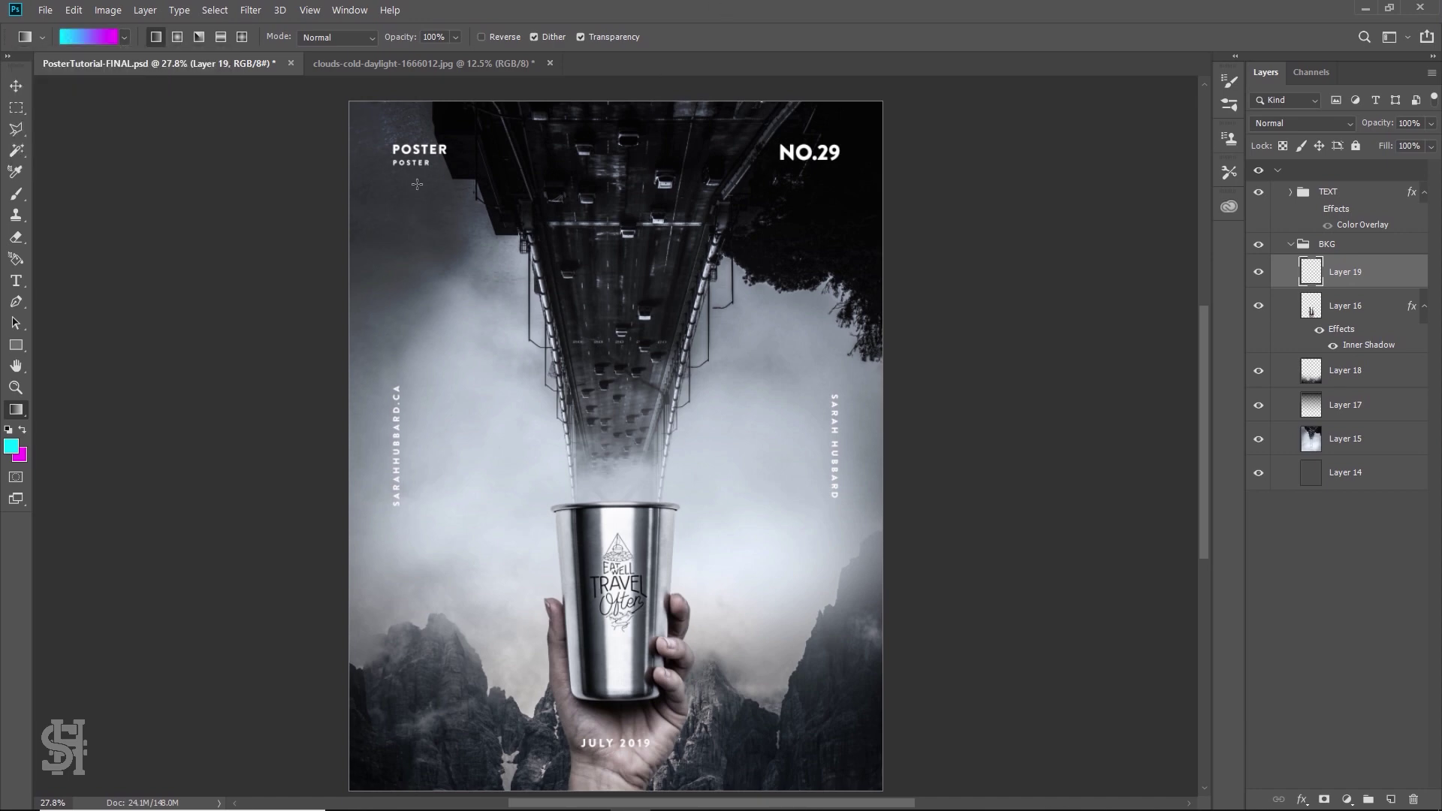
drag(349, 101, 951, 732)
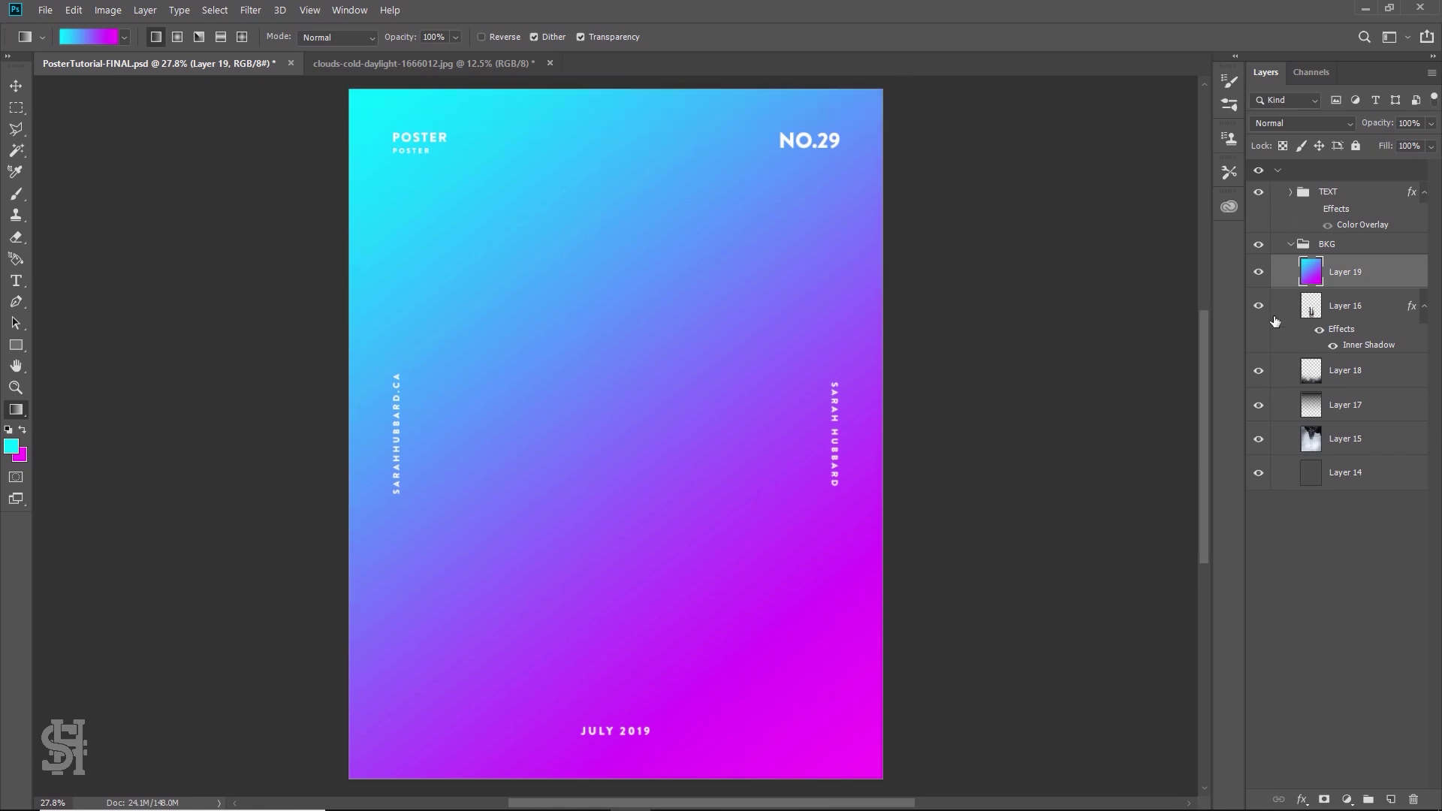
Set Layer 19's blend mode to Color Burn and its fill to 5%, and compare the poster with the layer hidden and shown
click(1273, 124)
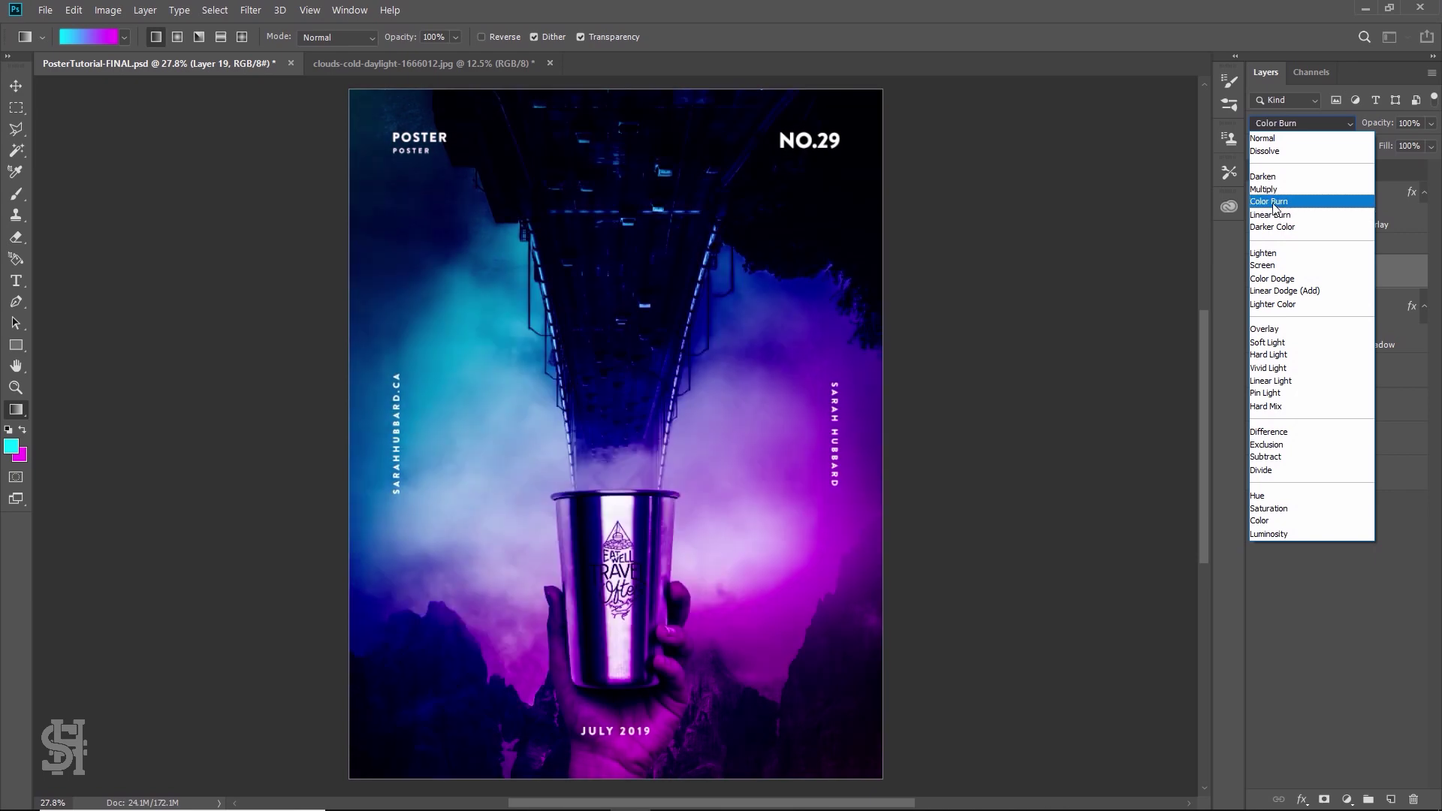
click(1275, 203)
drag(1431, 150, 1364, 174)
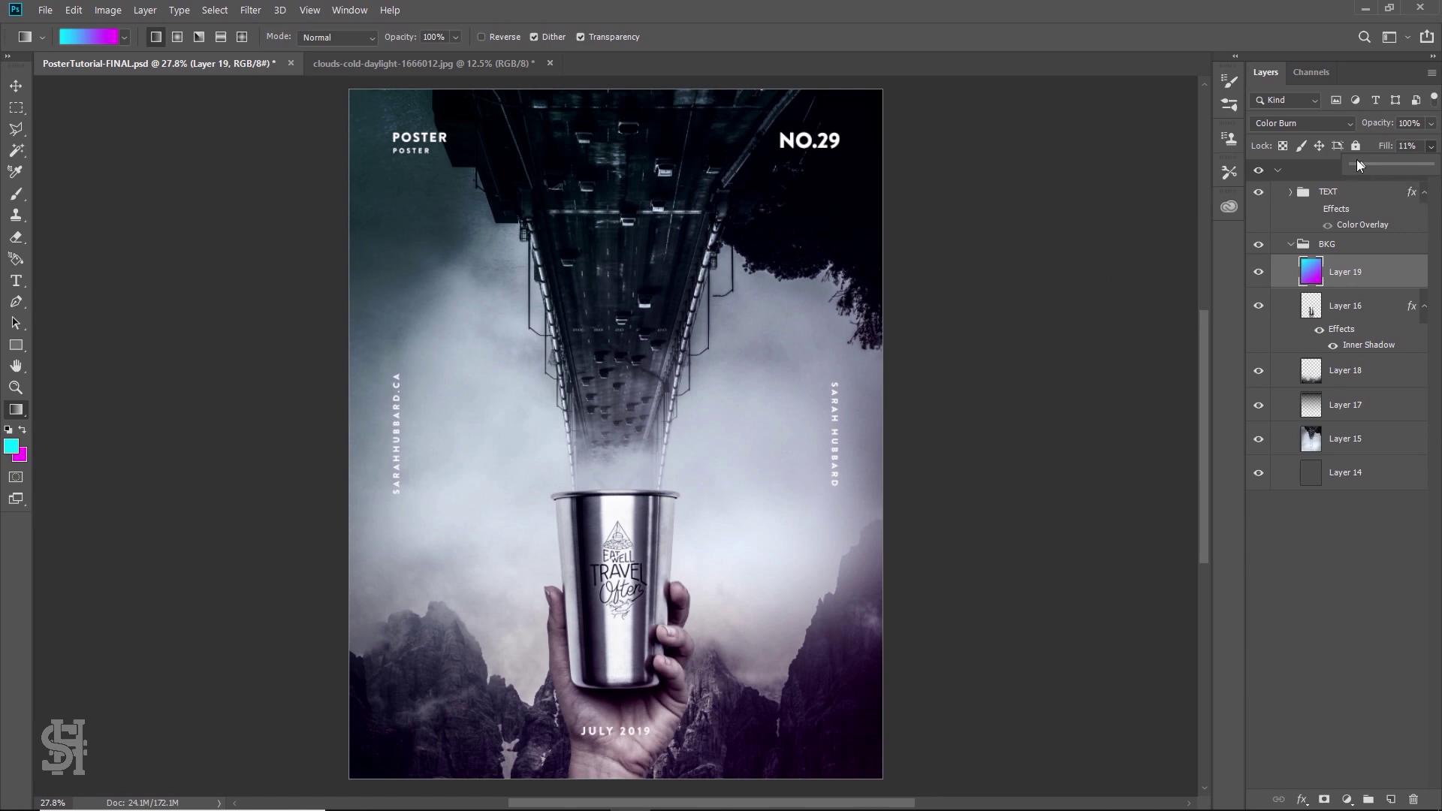
drag(1363, 171, 1359, 169)
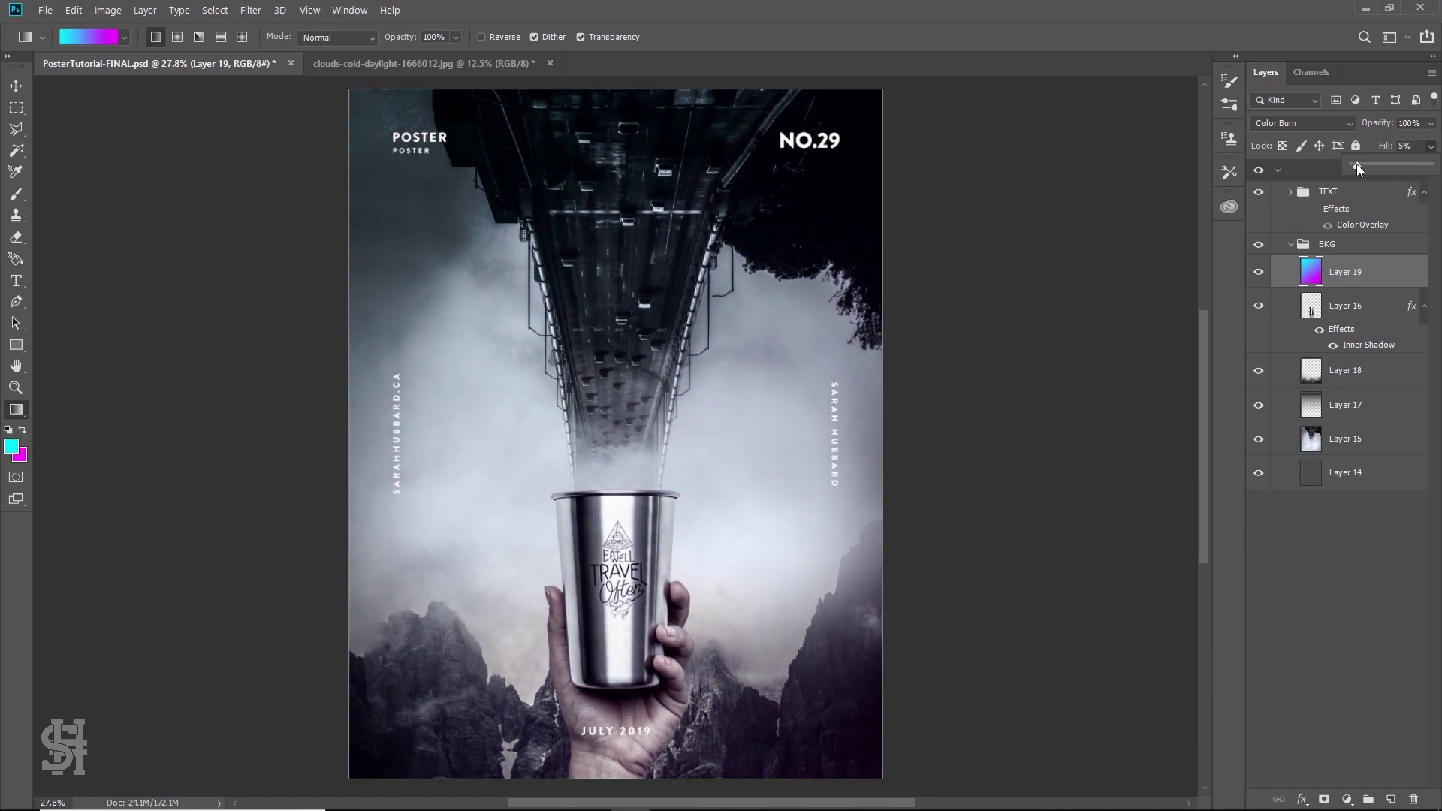
click(1260, 274)
click(1260, 274)
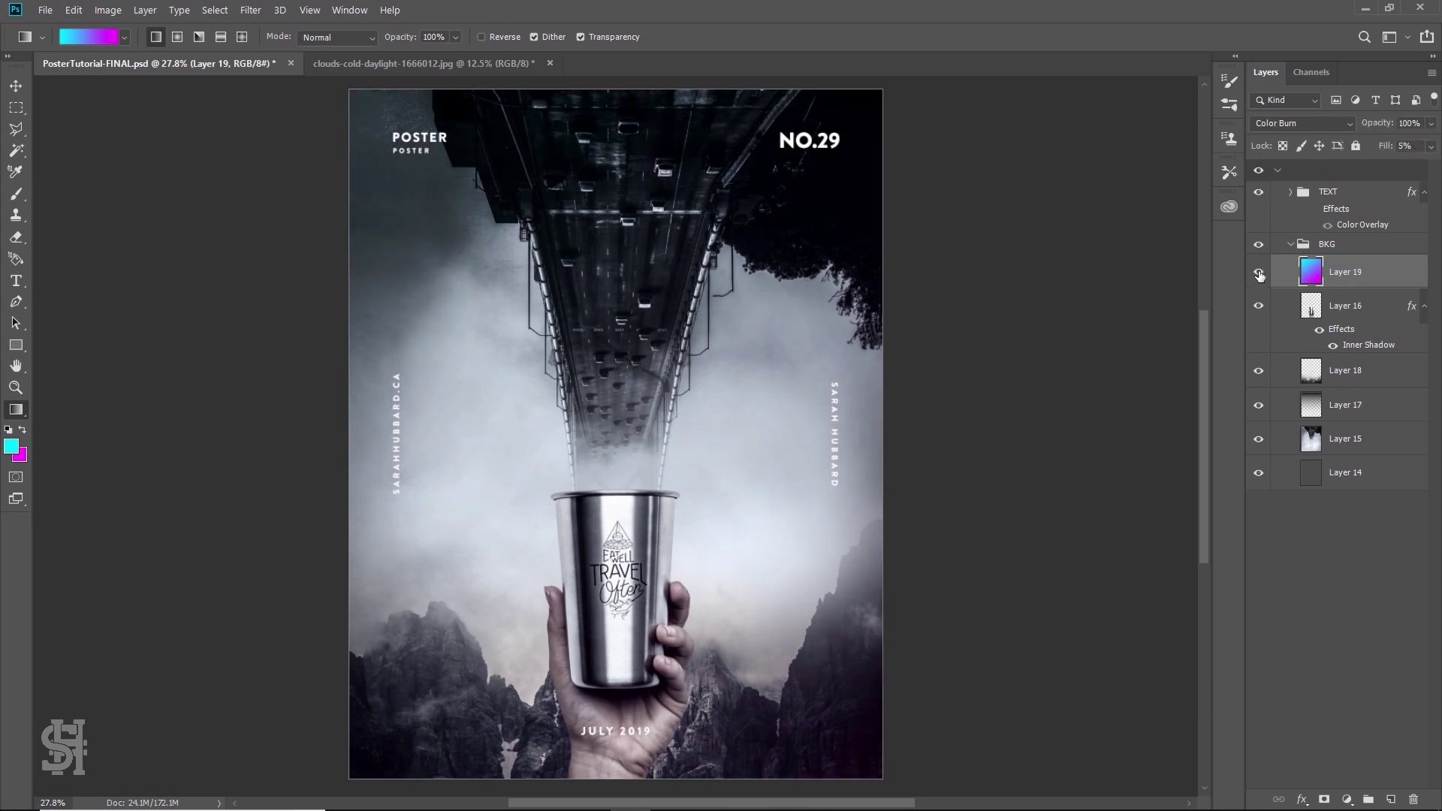
click(1259, 274)
click(1260, 274)
click(1260, 274)
click(1259, 275)
Duplicate Layer 19 under the default name and hide the original layer
right_click(1342, 277)
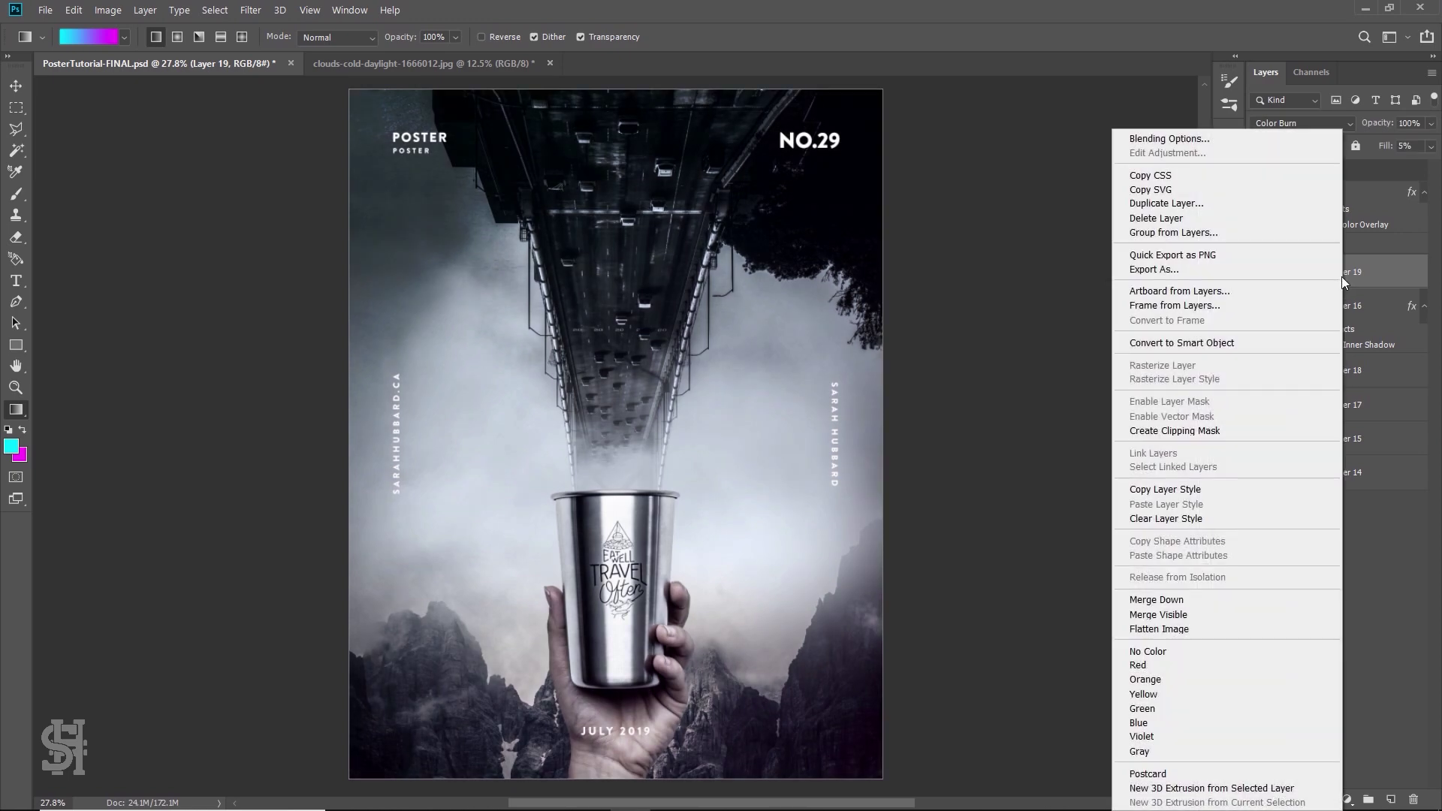
click(1176, 204)
key(Return)
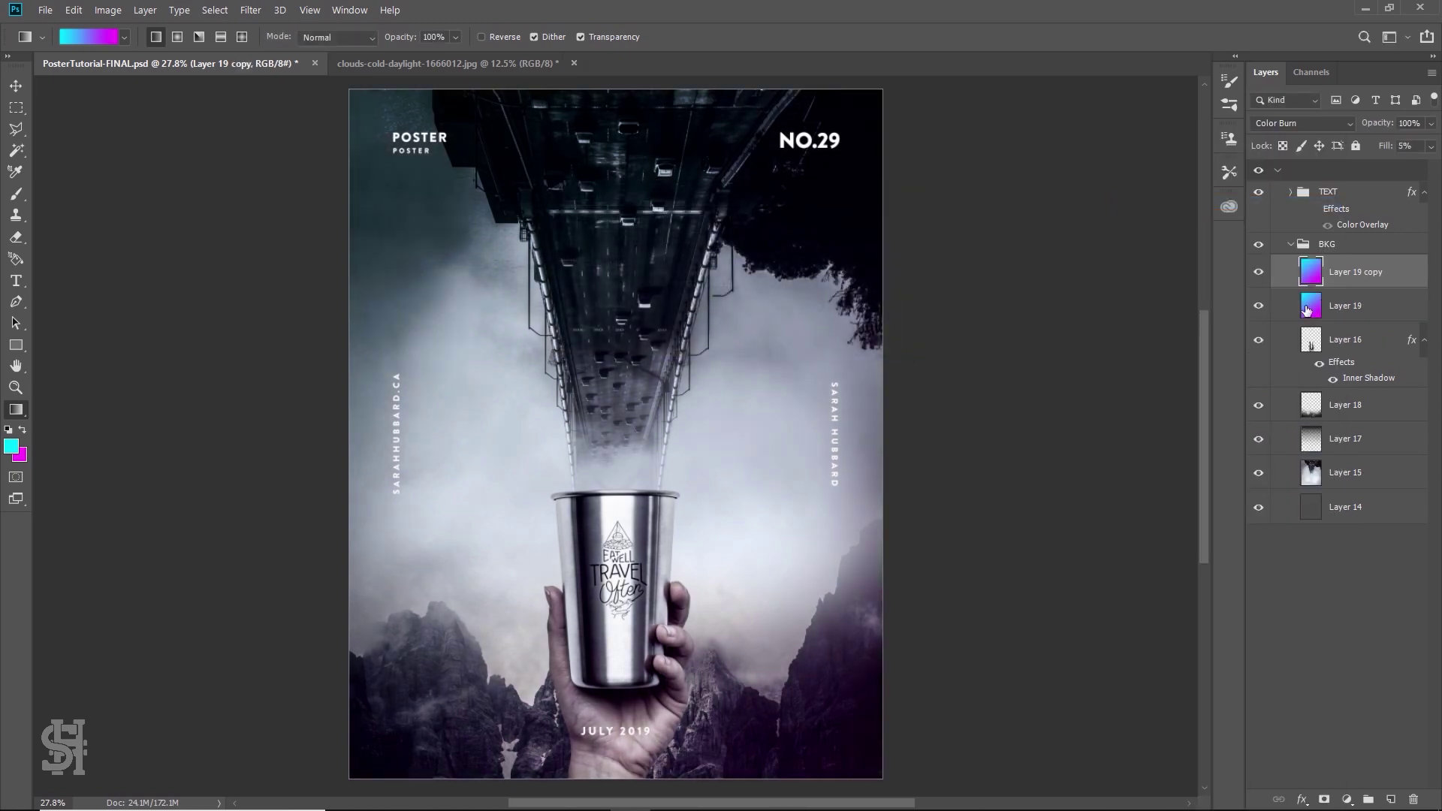
click(1260, 308)
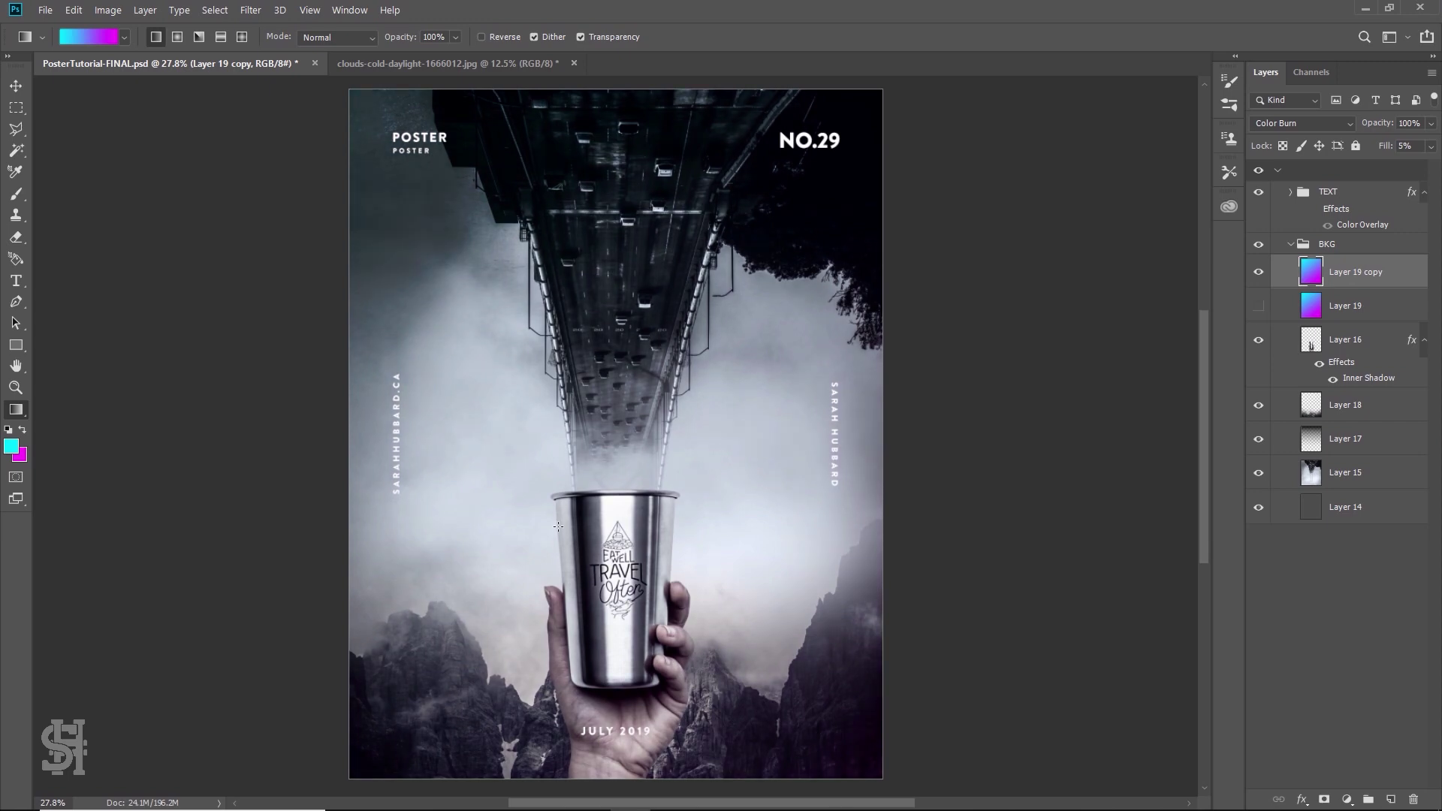
Shift the hue of Layer 19 copy with Hue/Saturation to a blue-to-pink gradient
click(108, 9)
mouse_move(128, 46)
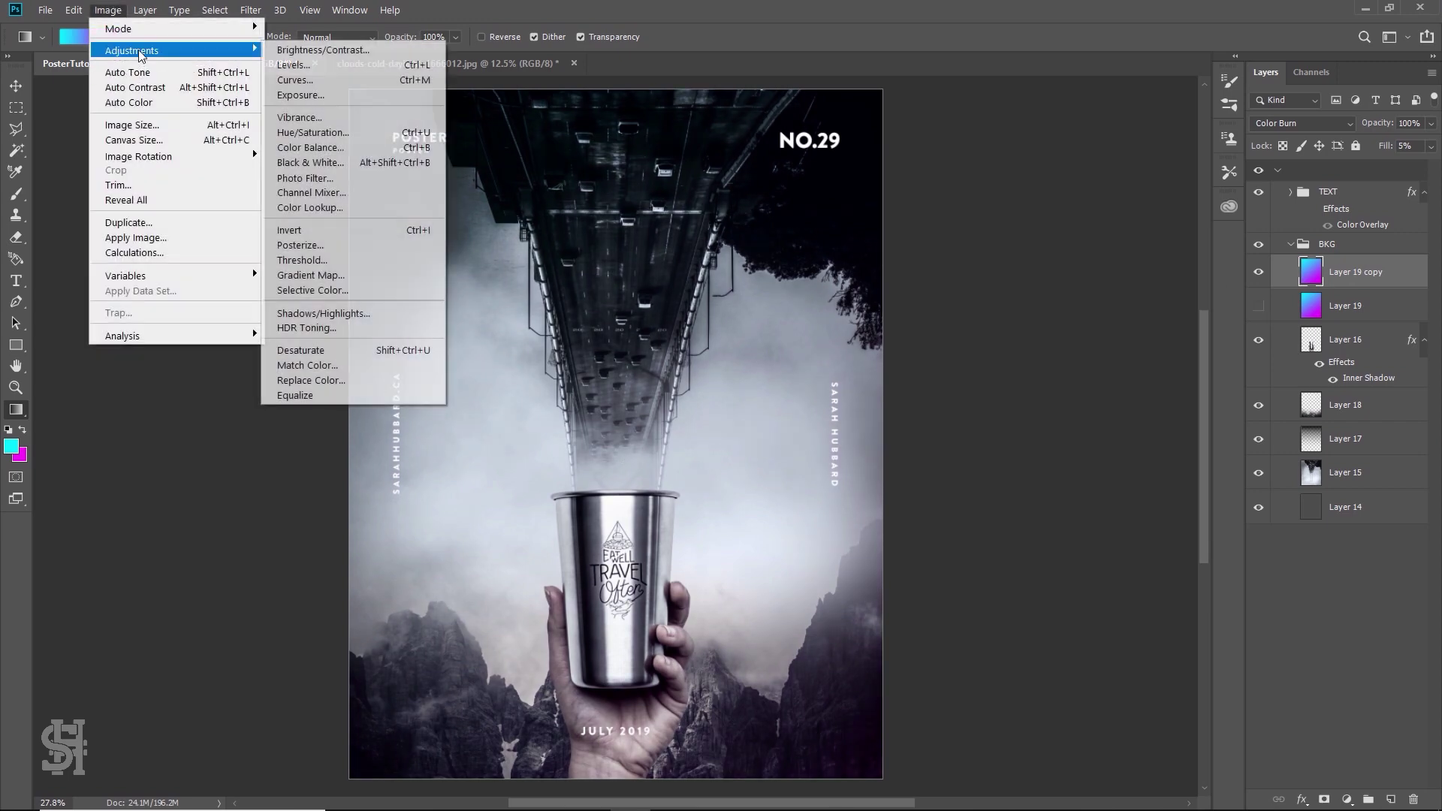
click(304, 133)
drag(960, 211, 997, 240)
drag(1036, 353, 1061, 371)
click(1223, 270)
Set the fill of Layer 19 copy to 14%
key(g)
click(1431, 145)
click(1379, 165)
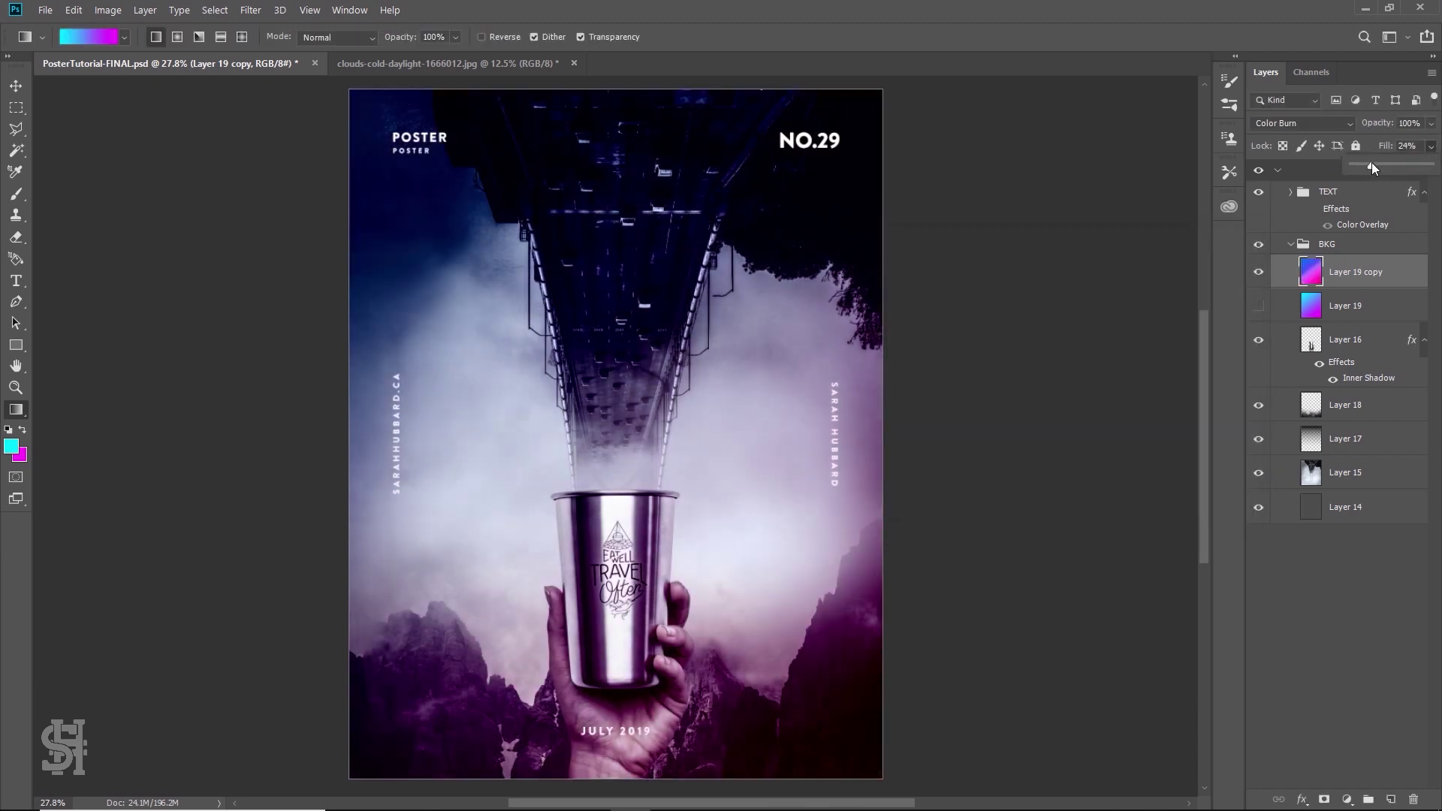
drag(1372, 166, 1358, 179)
click(108, 9)
mouse_move(124, 56)
click(316, 133)
drag(1036, 355, 1075, 376)
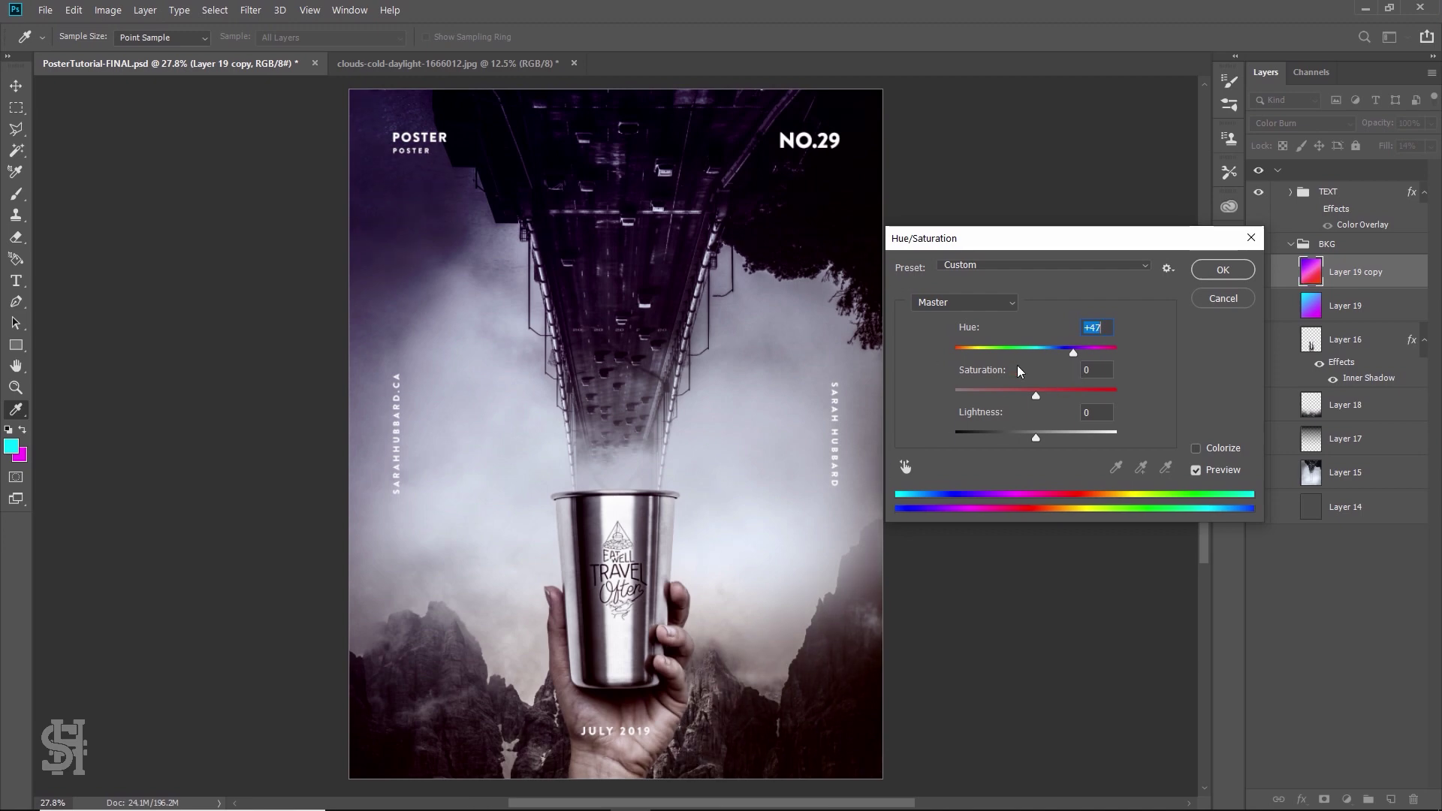
drag(1073, 353, 1008, 366)
click(1223, 298)
Hide Layer 19 copy, show Layer 19 again and set Layer 19's fill to 13%
click(1258, 275)
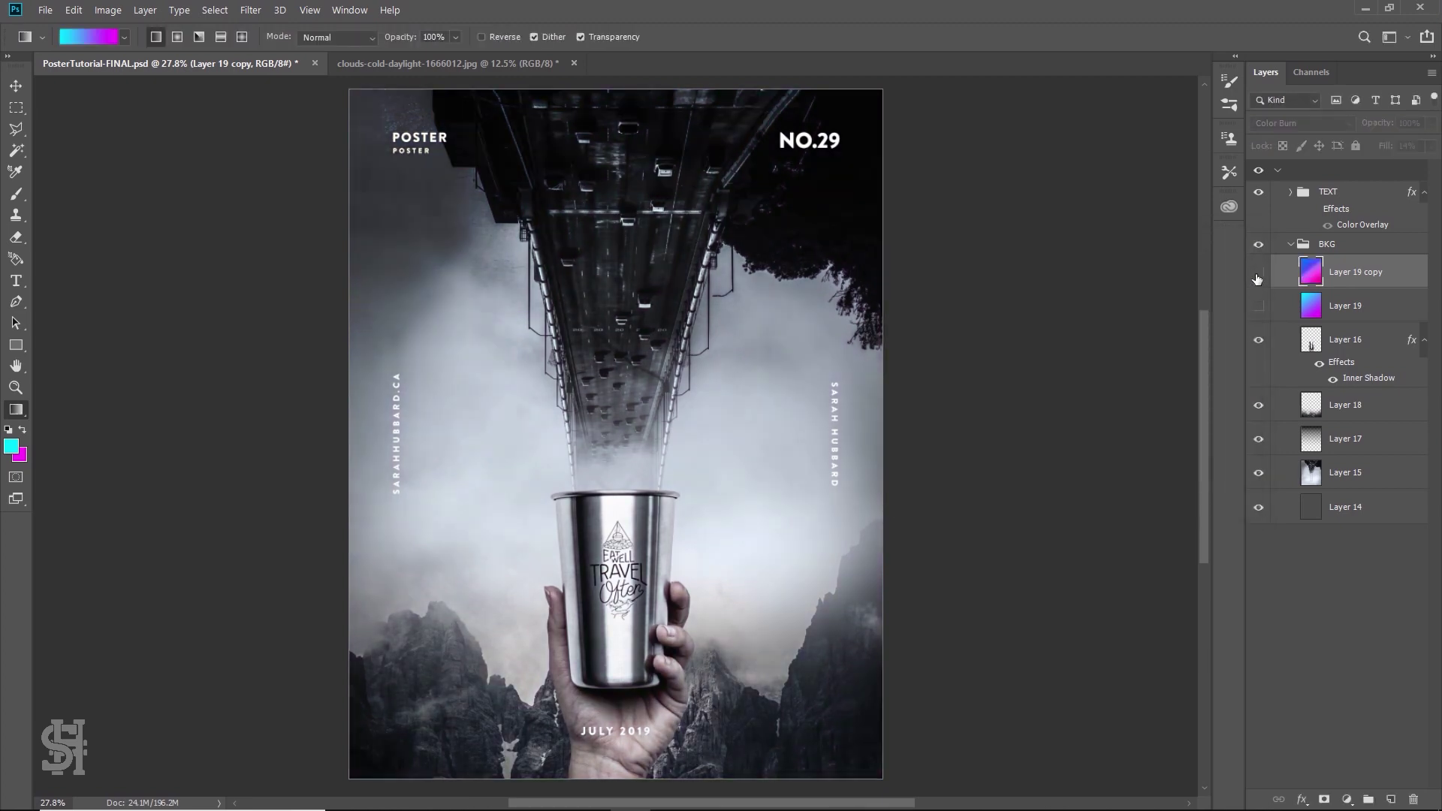
click(1296, 315)
click(1431, 145)
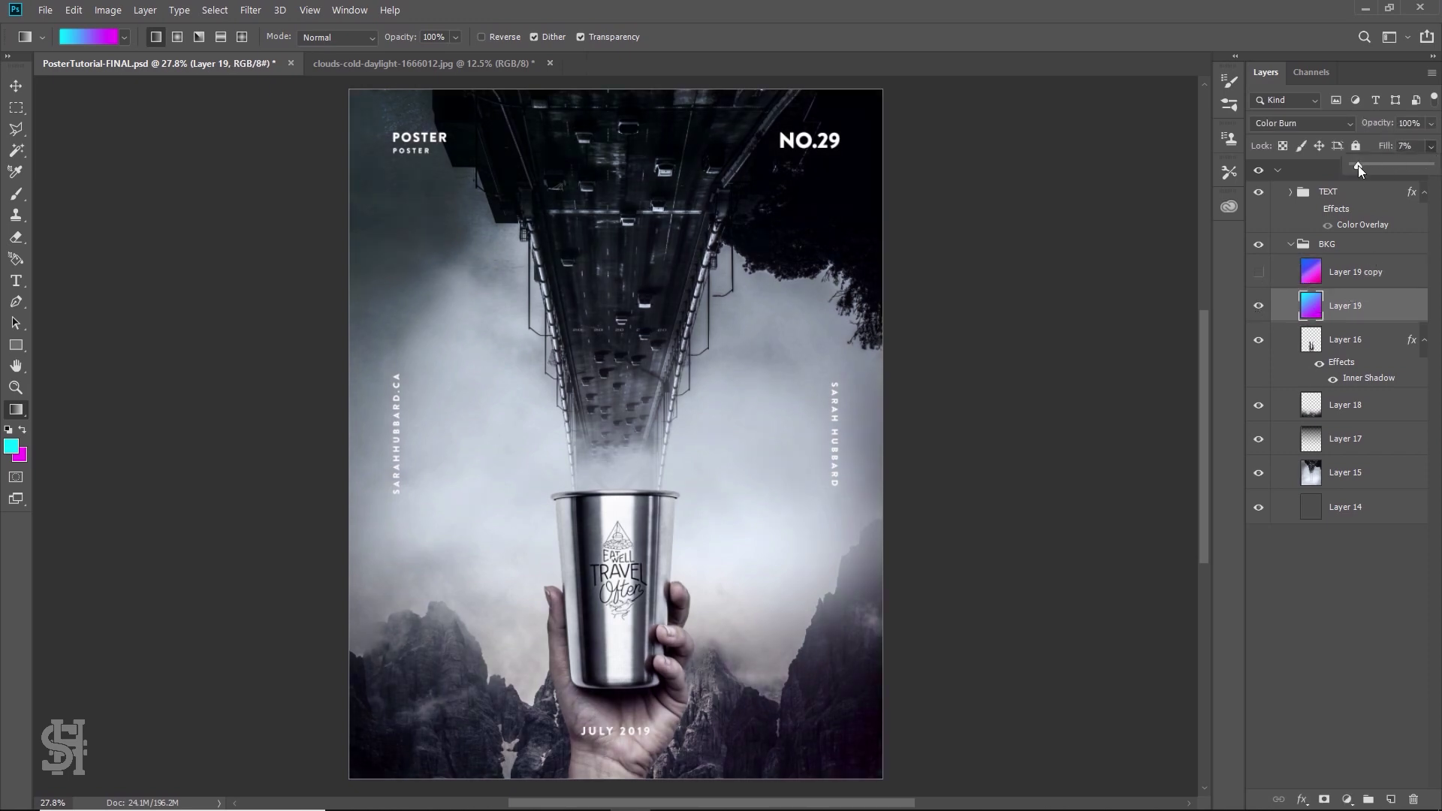
drag(1360, 164, 1362, 166)
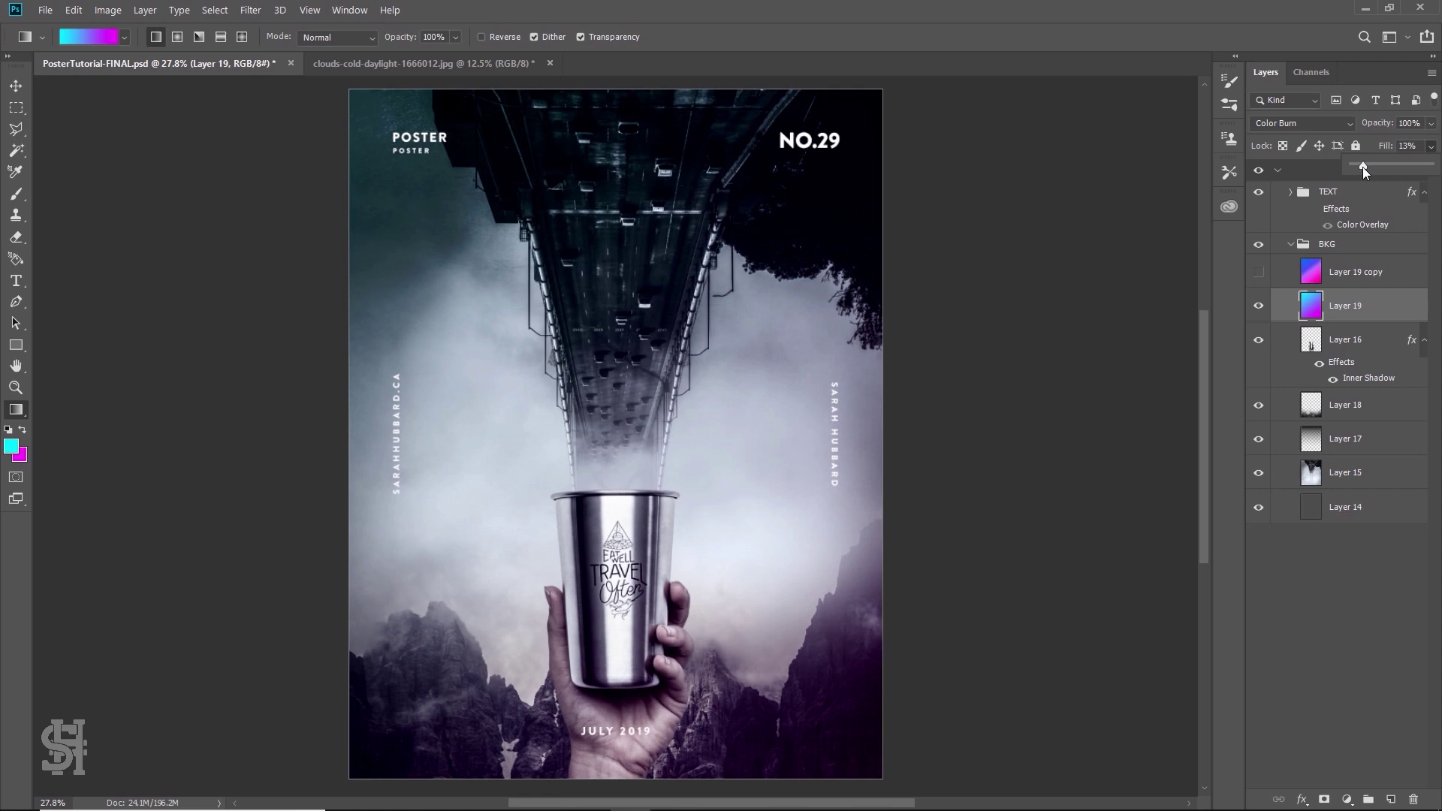
Compare the poster with Layer 19 off and on, and with the recolored copy on and off
click(1258, 307)
click(1258, 307)
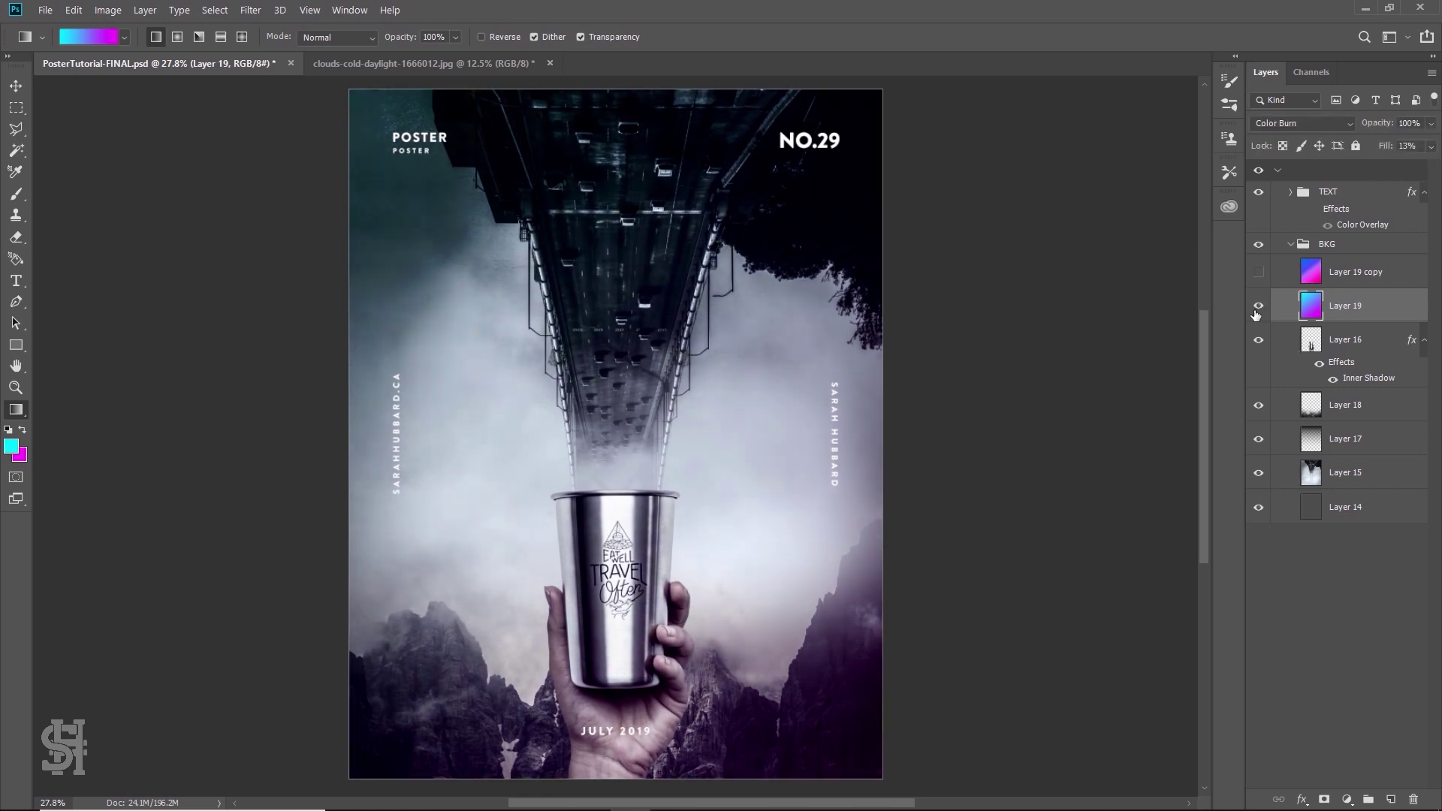
click(1258, 272)
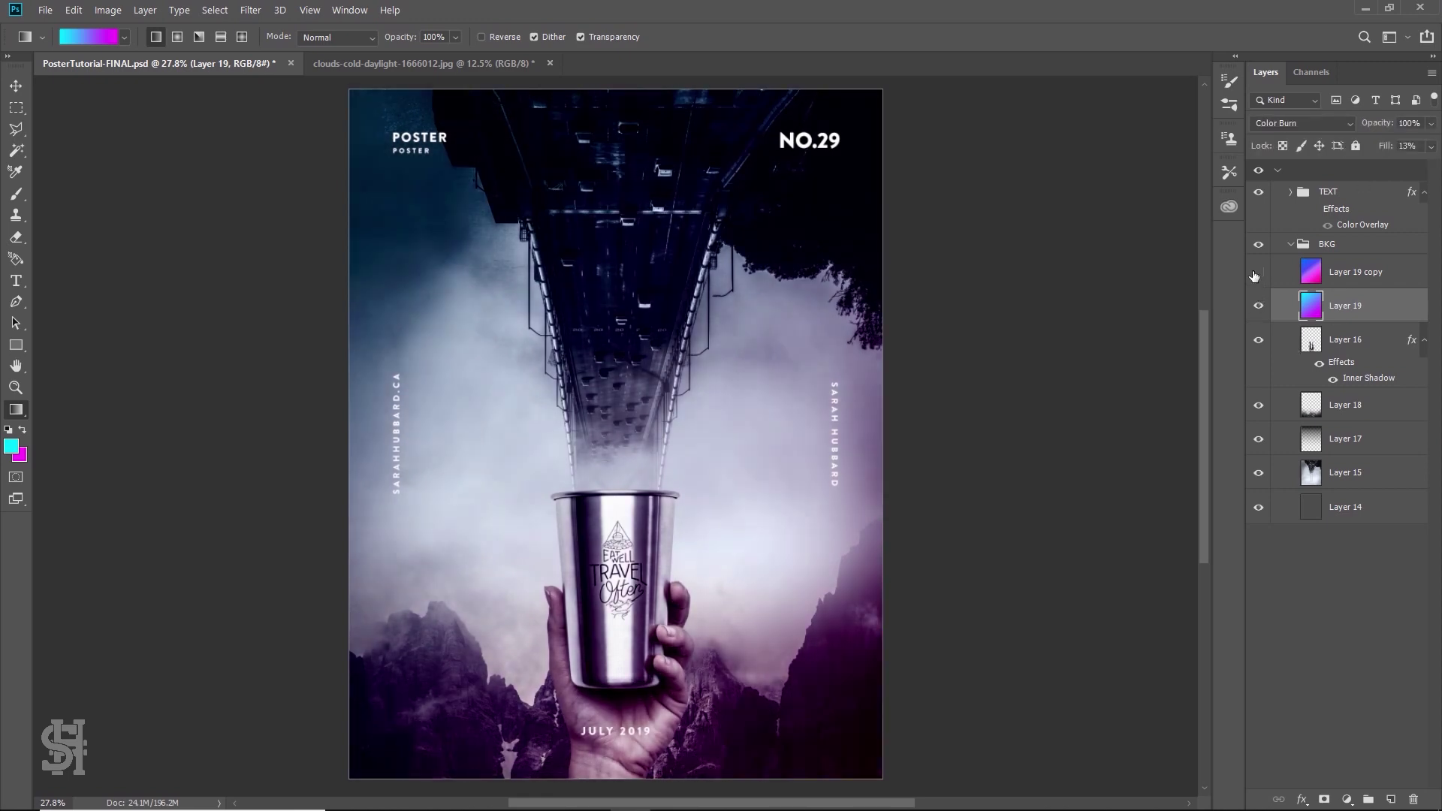
click(1256, 274)
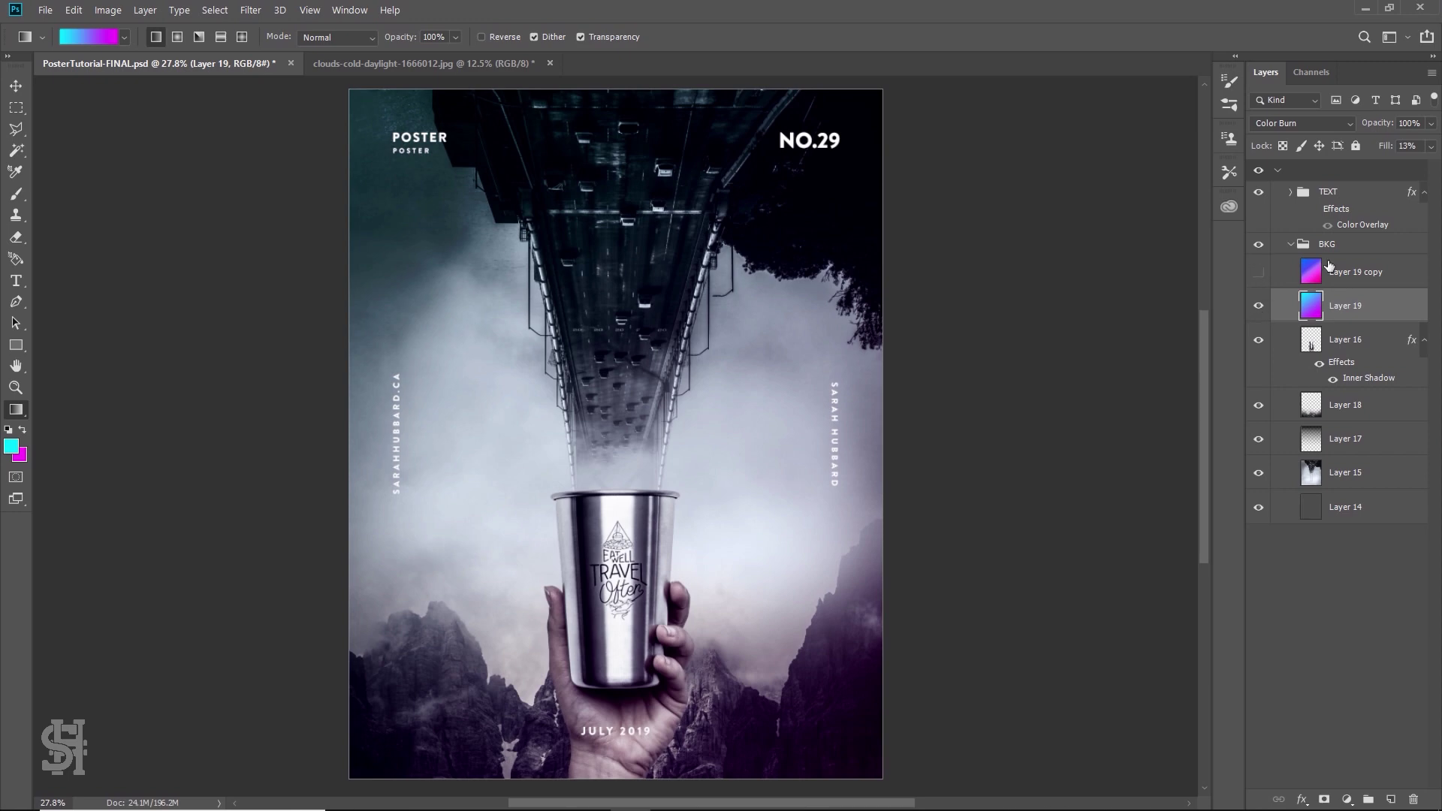
Hide Layer 19 and delete Layer 19 copy
click(1259, 305)
key(alt+bracketright)
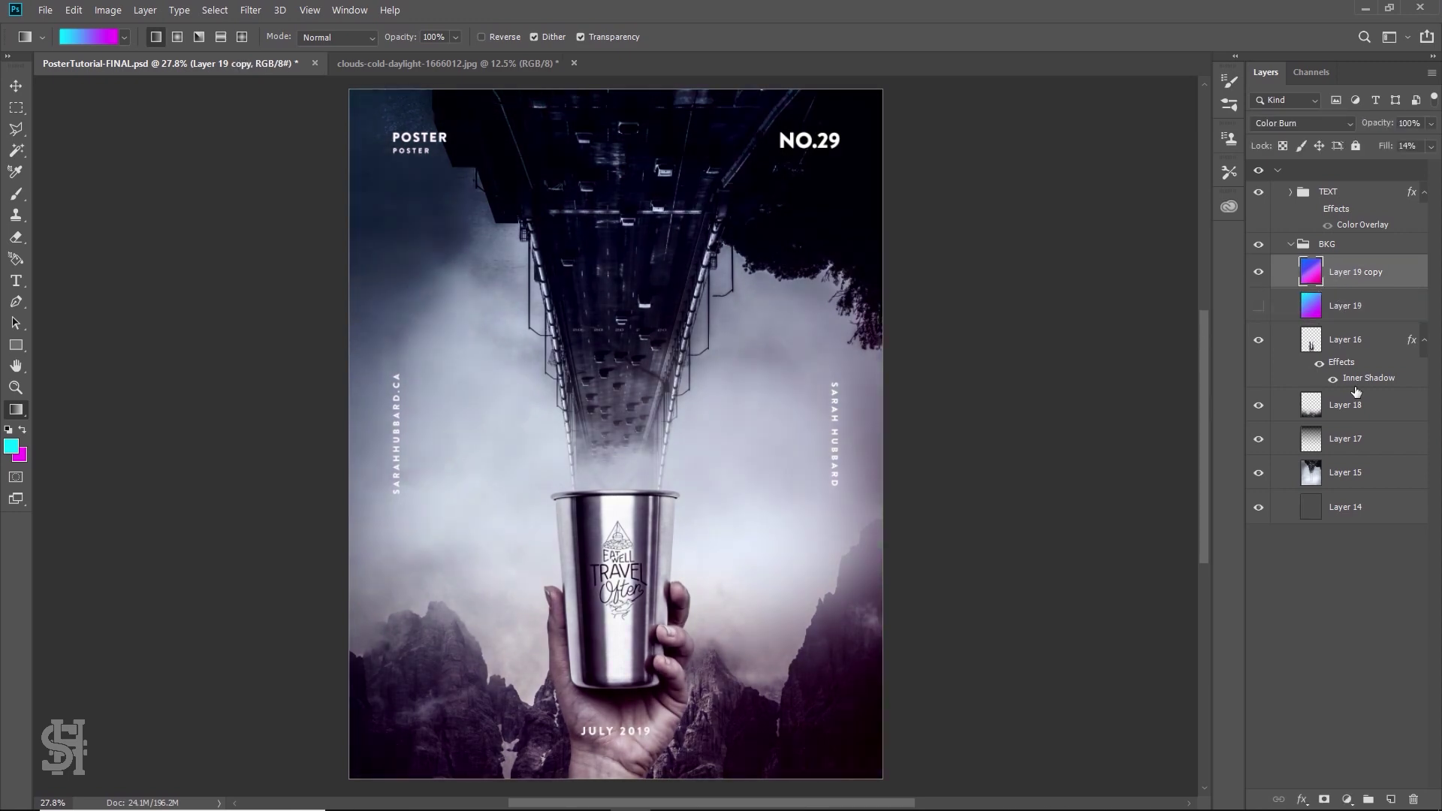
click(1414, 799)
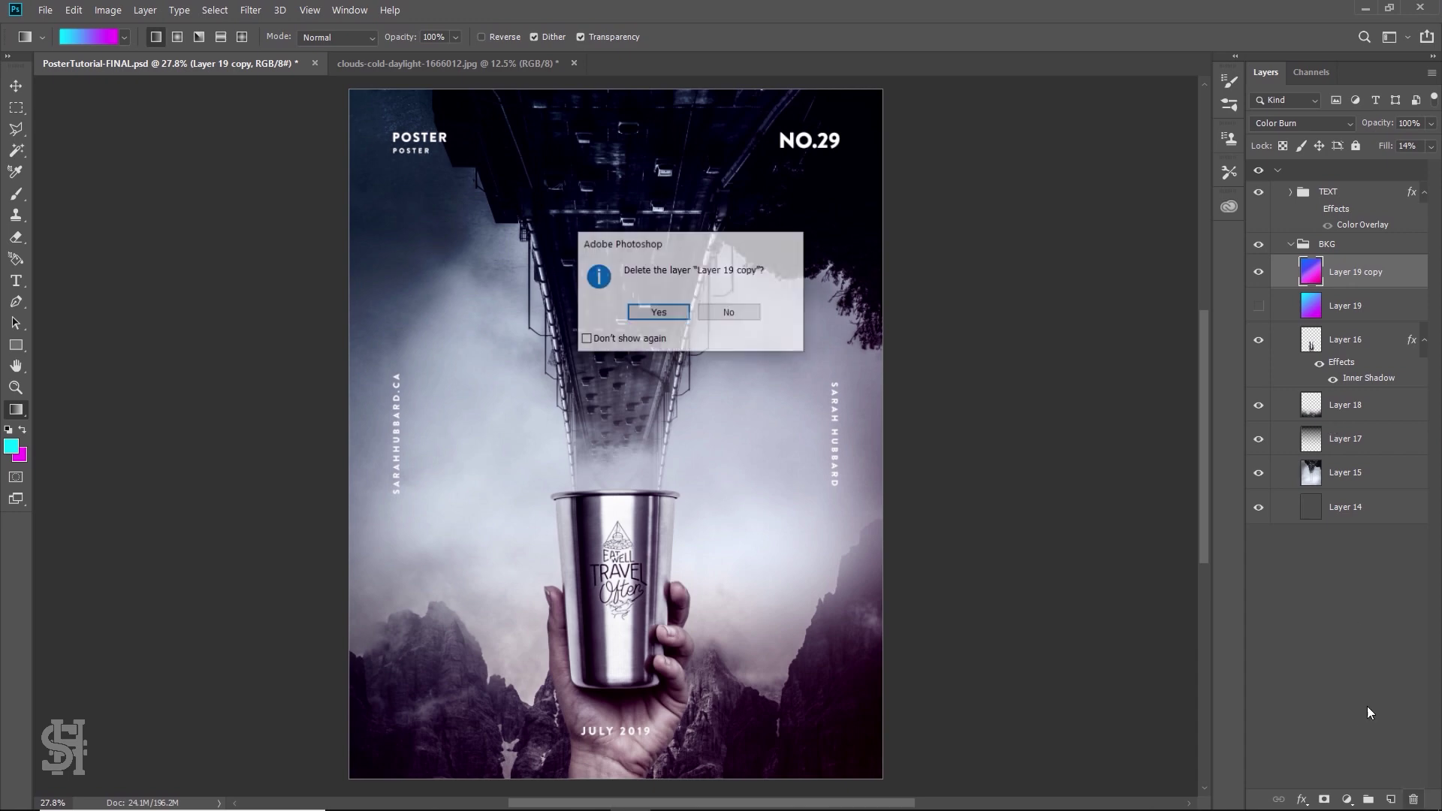
click(658, 312)
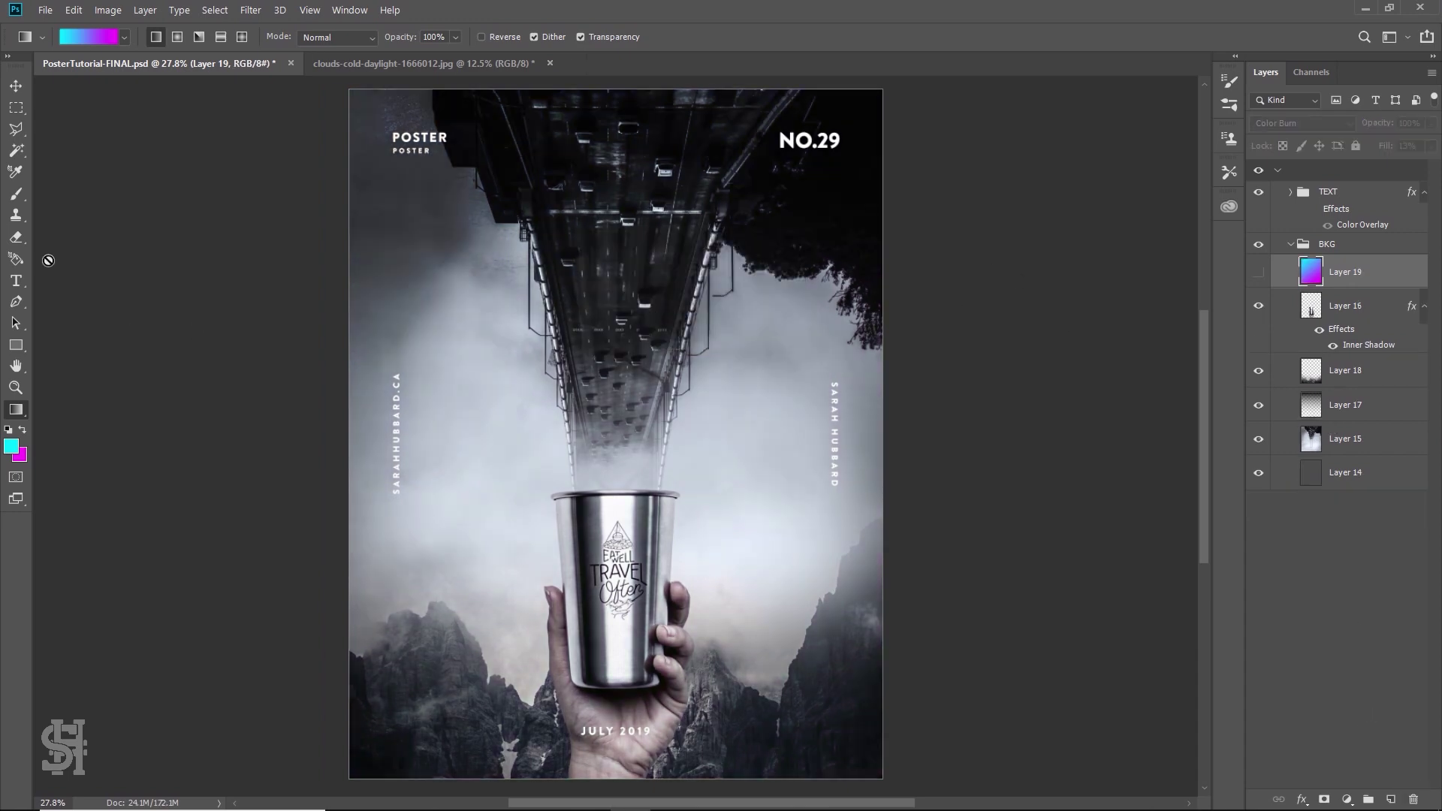
Set the foreground color to orange, #ff6c00, and the background color to bright yellow, #f6ff00
click(11, 447)
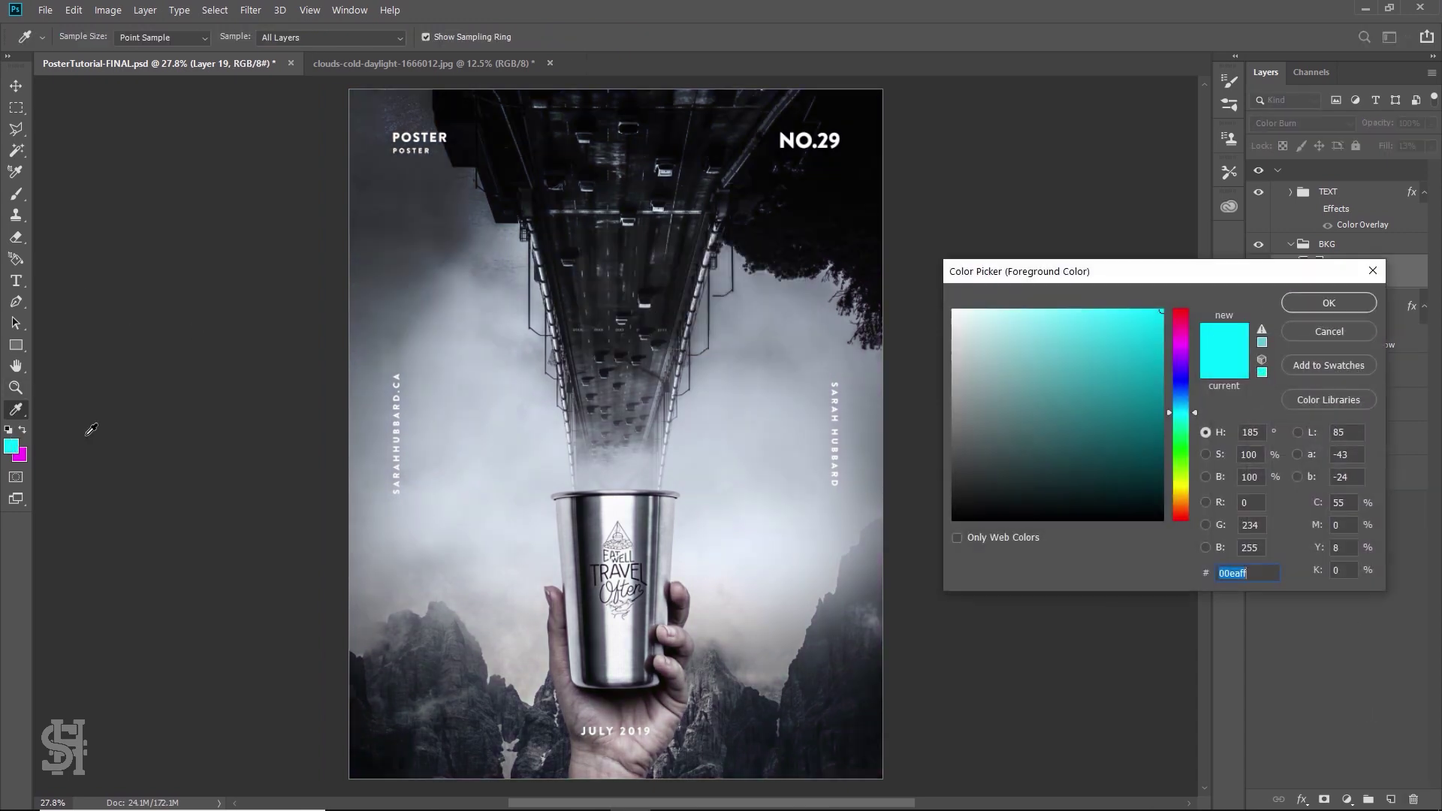
click(1181, 507)
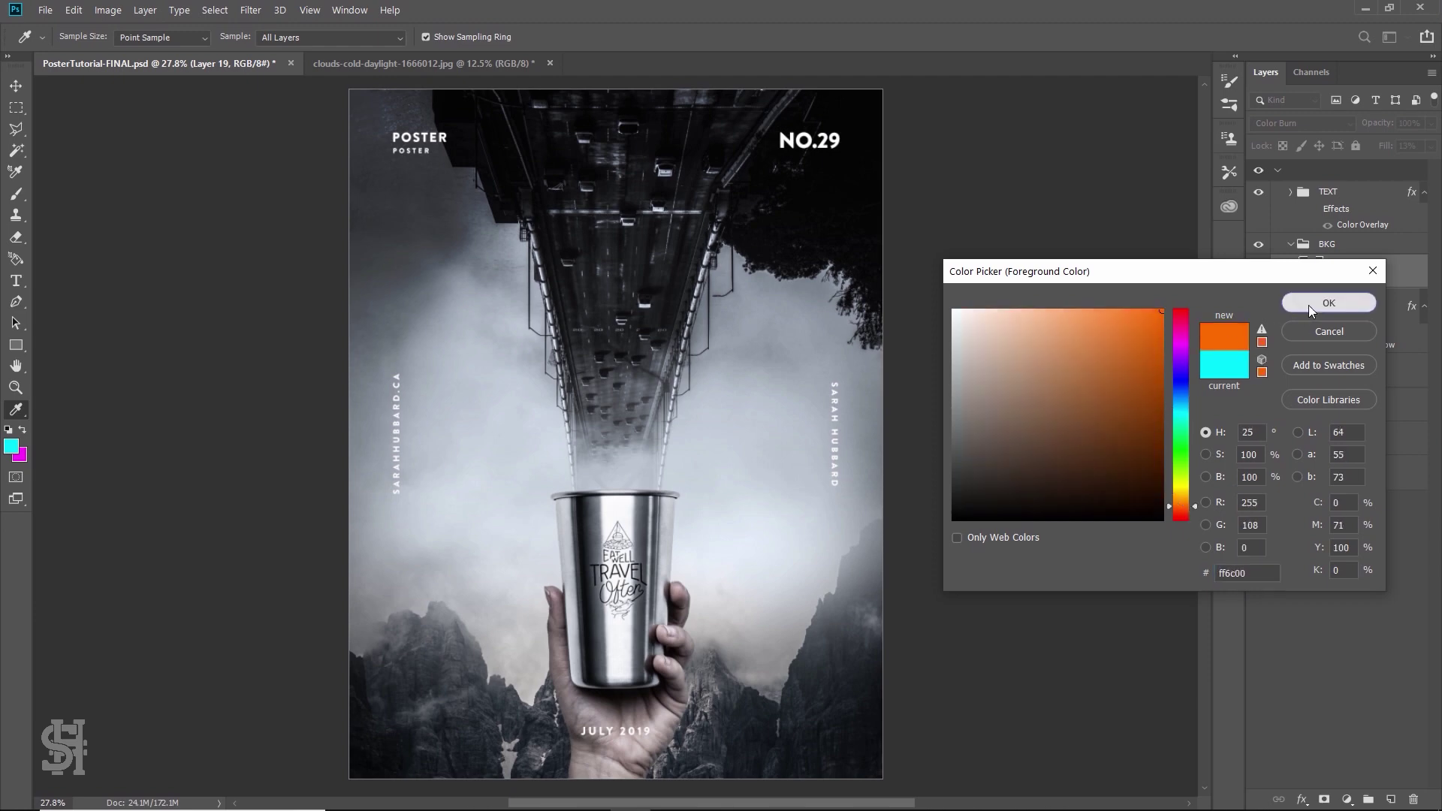
click(1307, 304)
click(23, 455)
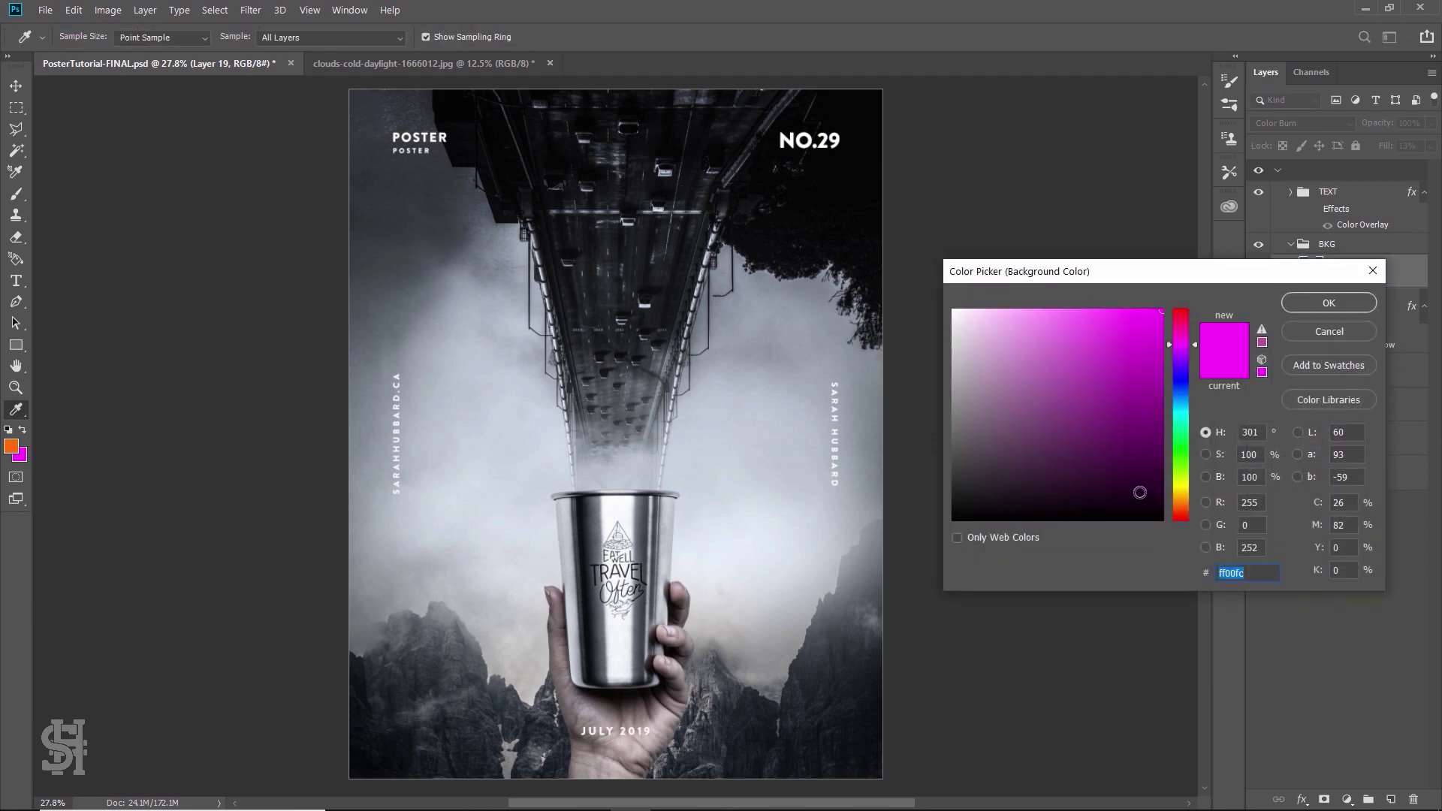
click(1179, 487)
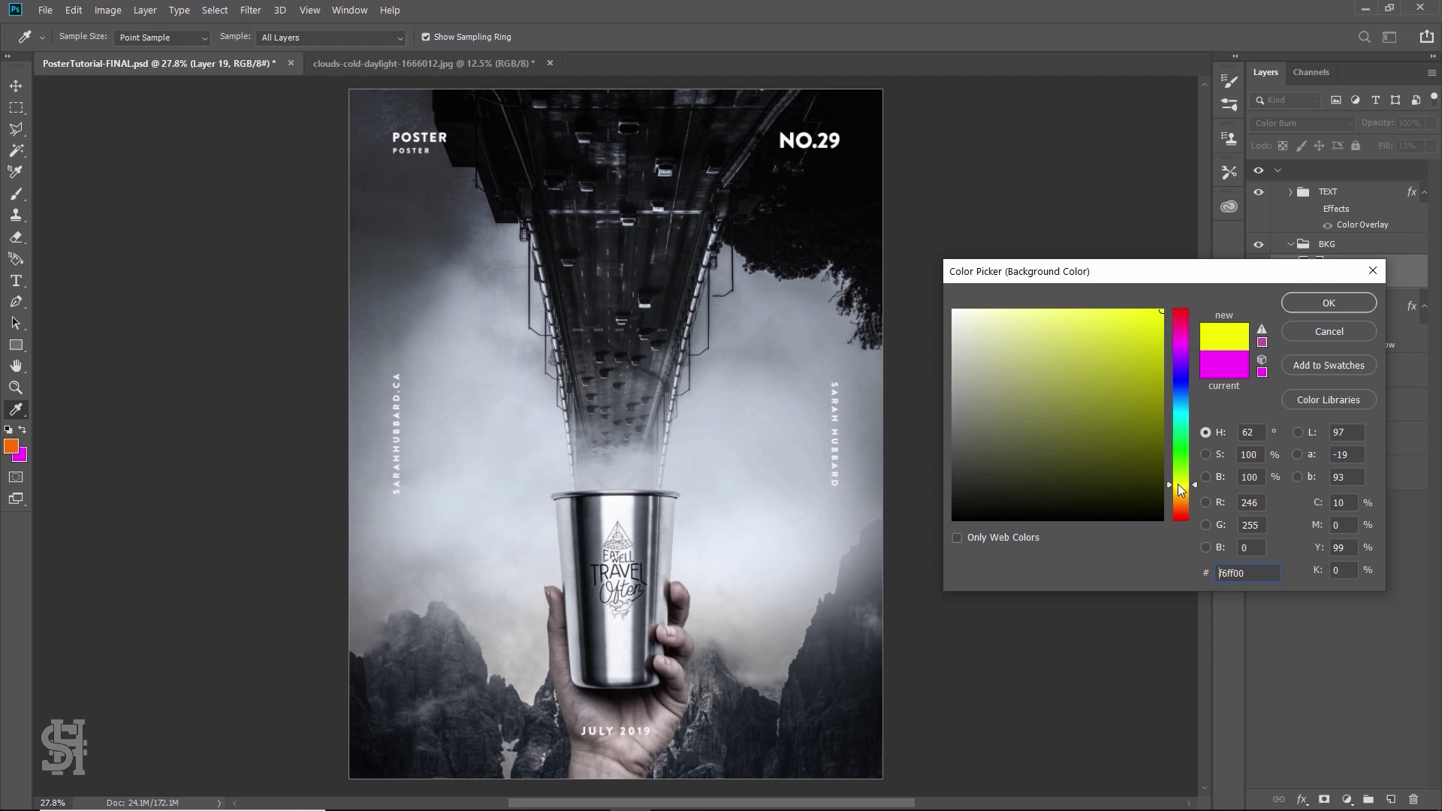
click(1294, 305)
key(g)
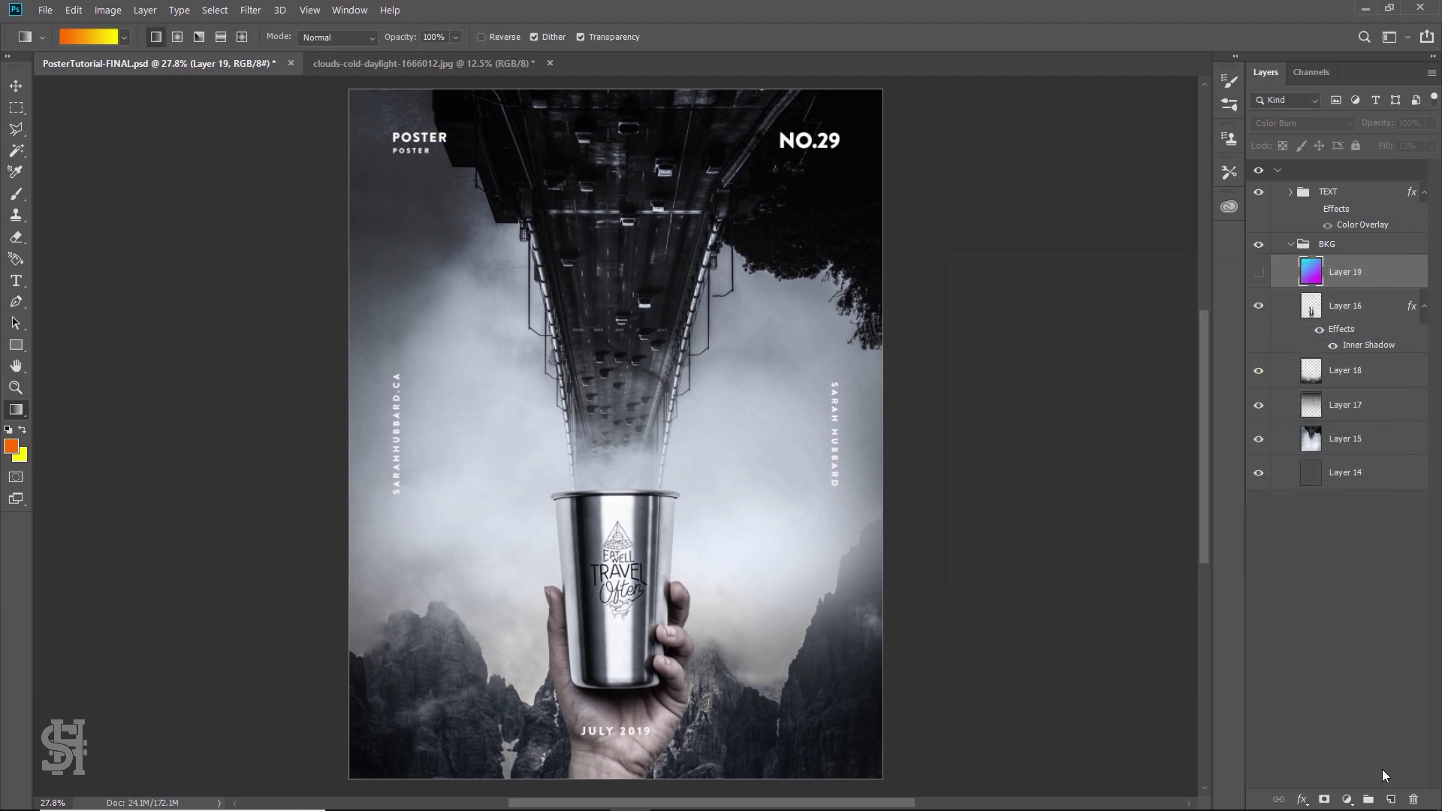
Add a new layer above Layer 19 with a diagonal orange-to-yellow gradient across the poster, and set its blend mode to Hard Light
click(1390, 800)
drag(360, 100, 835, 722)
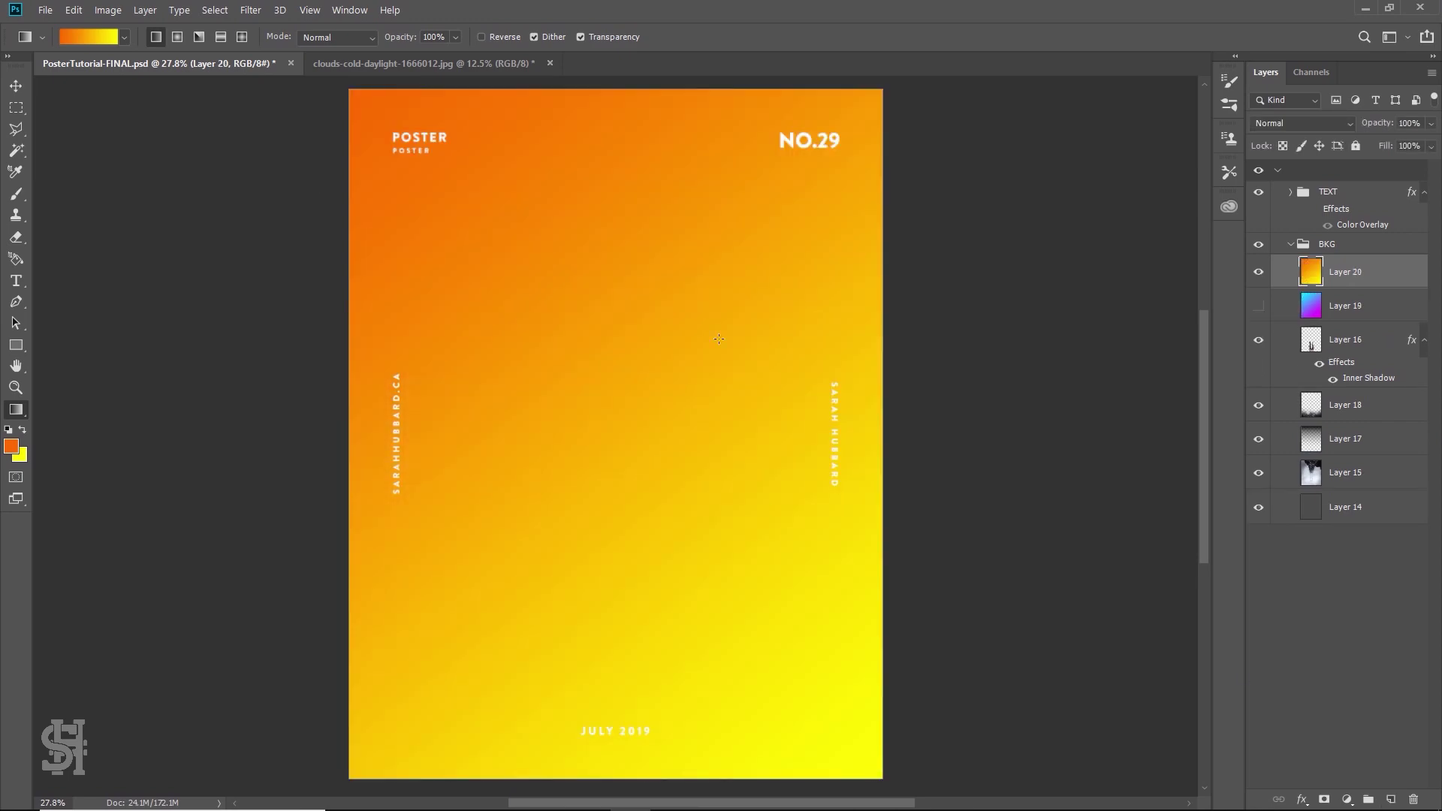
click(1289, 125)
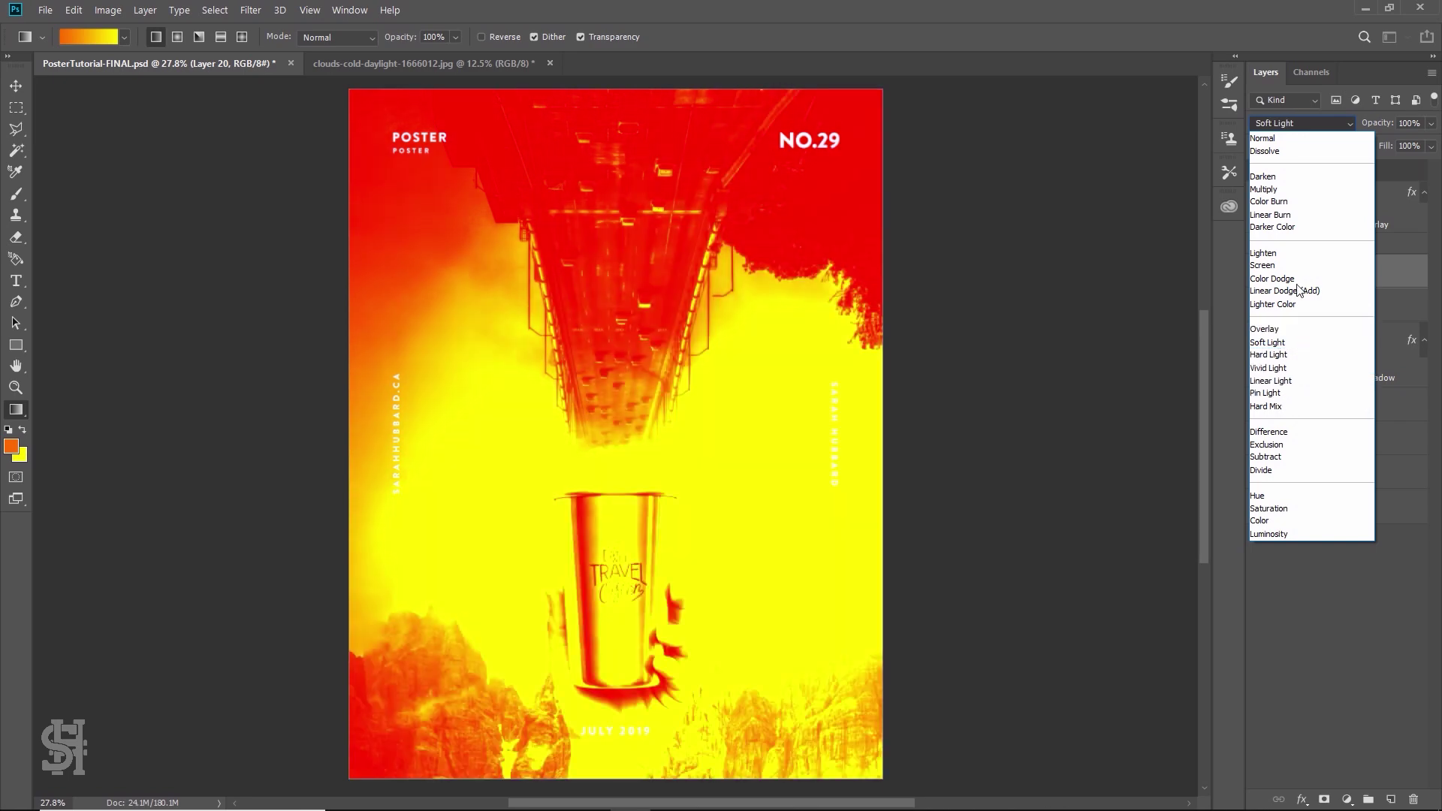
click(1269, 355)
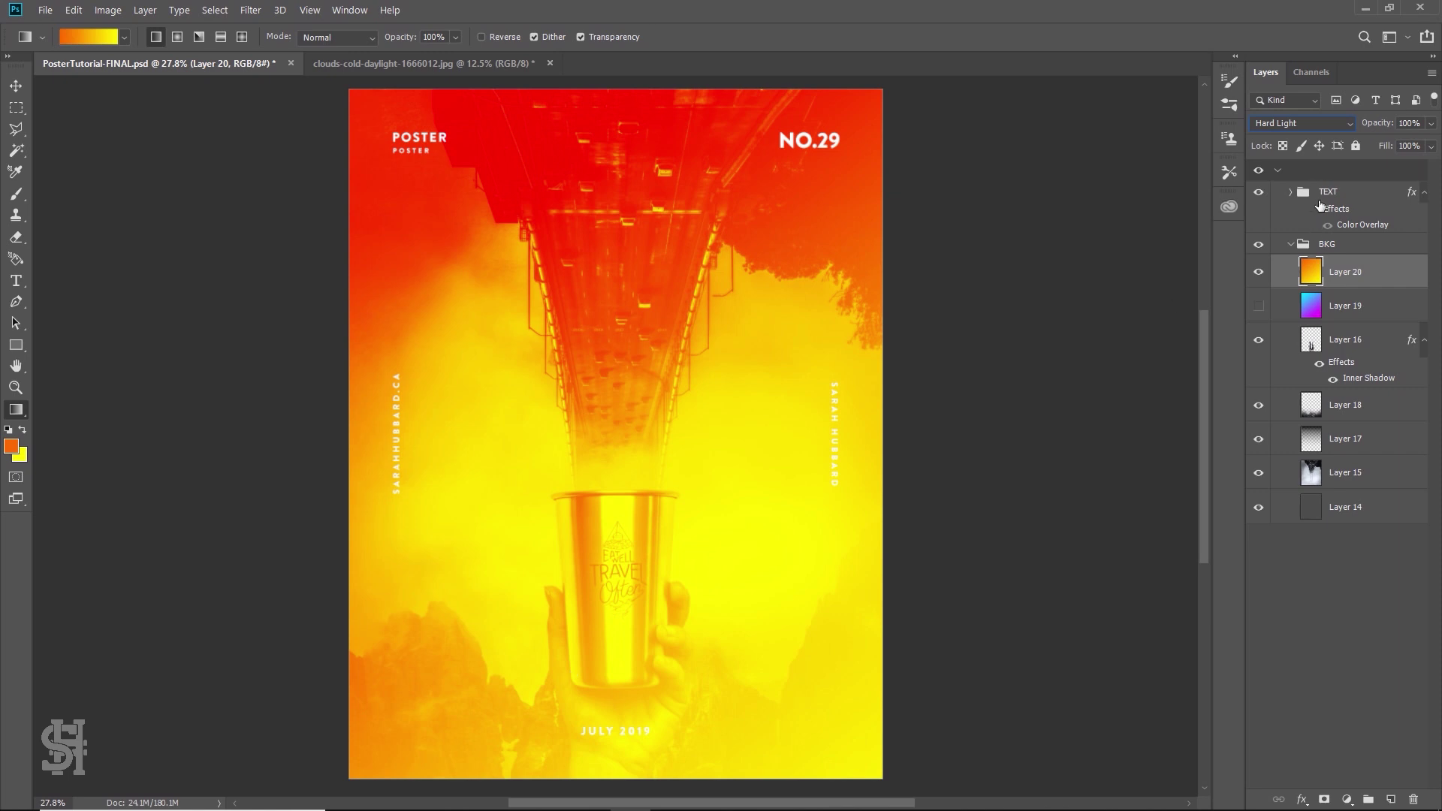
Set Layer 20's fill to 14% and compare its look with Layer 19's cyan-magenta gradient by toggling both layers
click(1432, 148)
drag(1429, 172, 1366, 175)
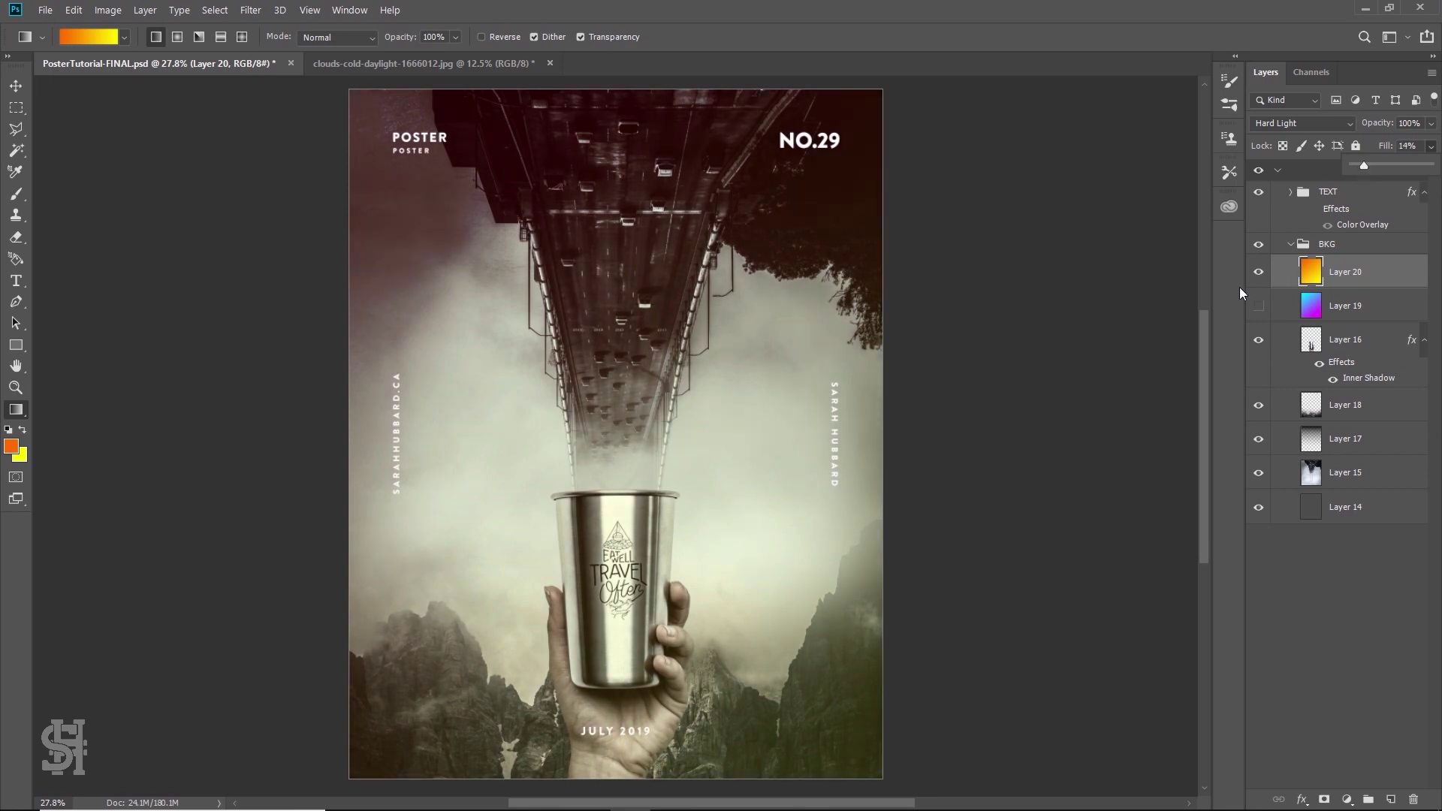
click(1259, 272)
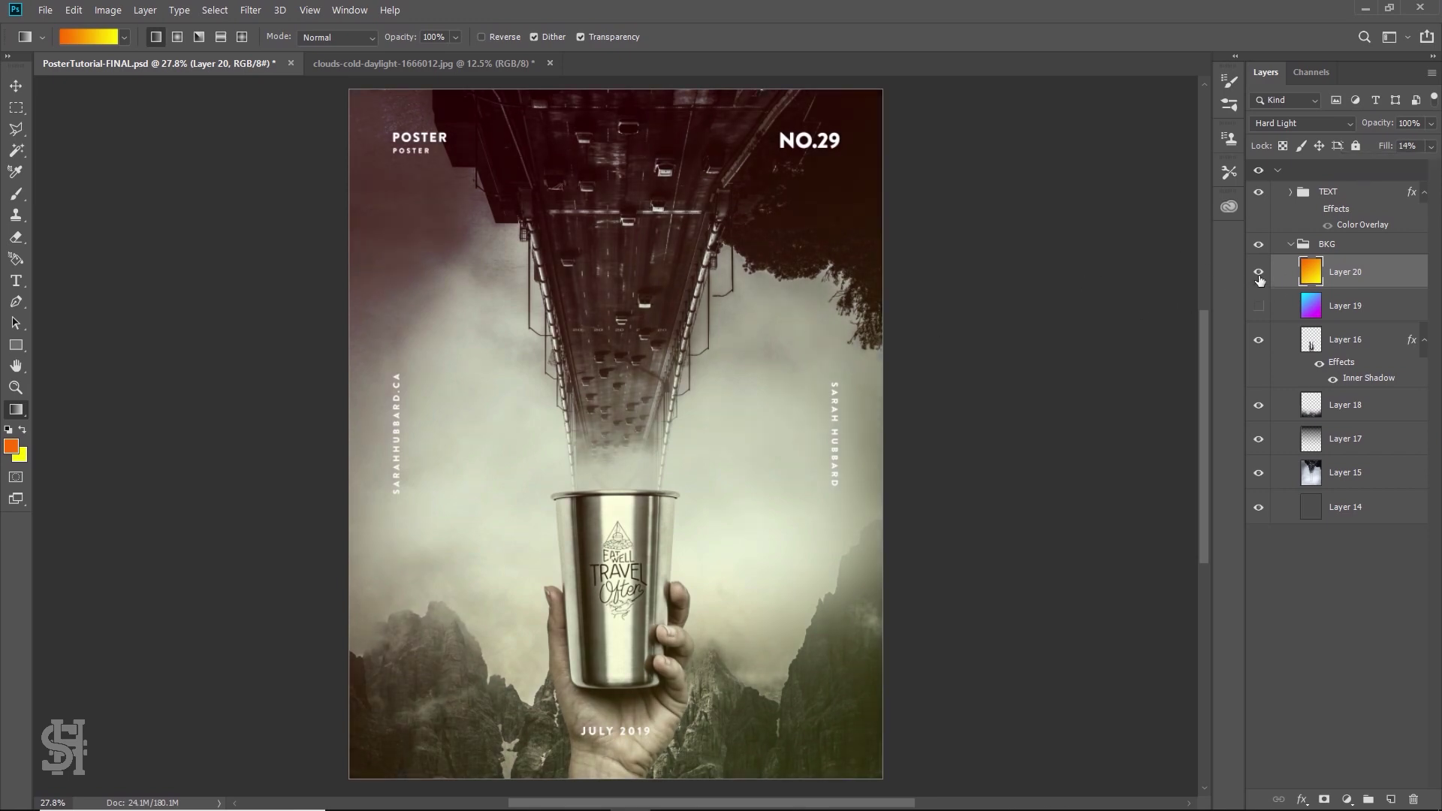
click(1260, 306)
click(1260, 306)
click(1259, 273)
Set Layer 20's fill to 7% and switch to the Move tool
click(1431, 147)
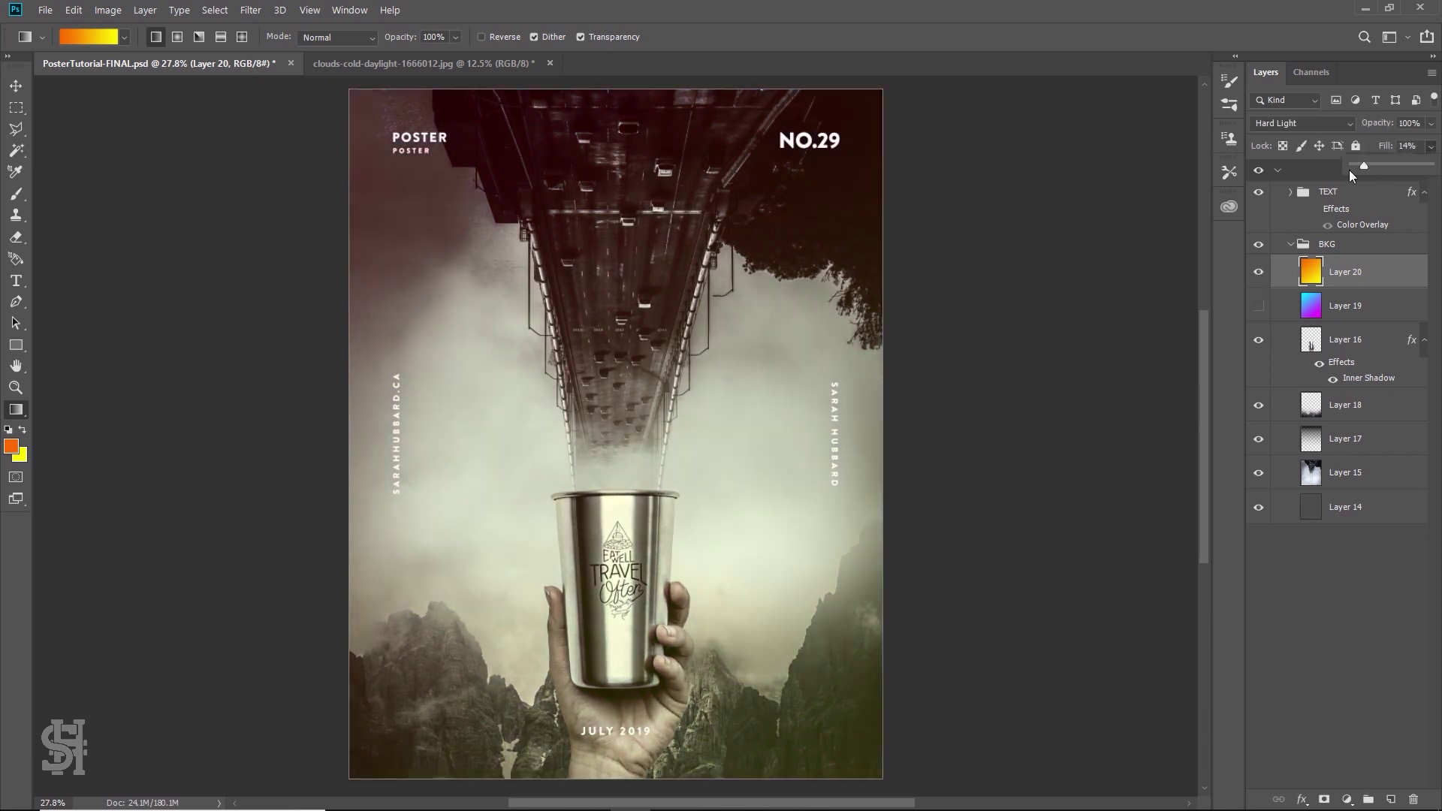
drag(1364, 170, 1360, 169)
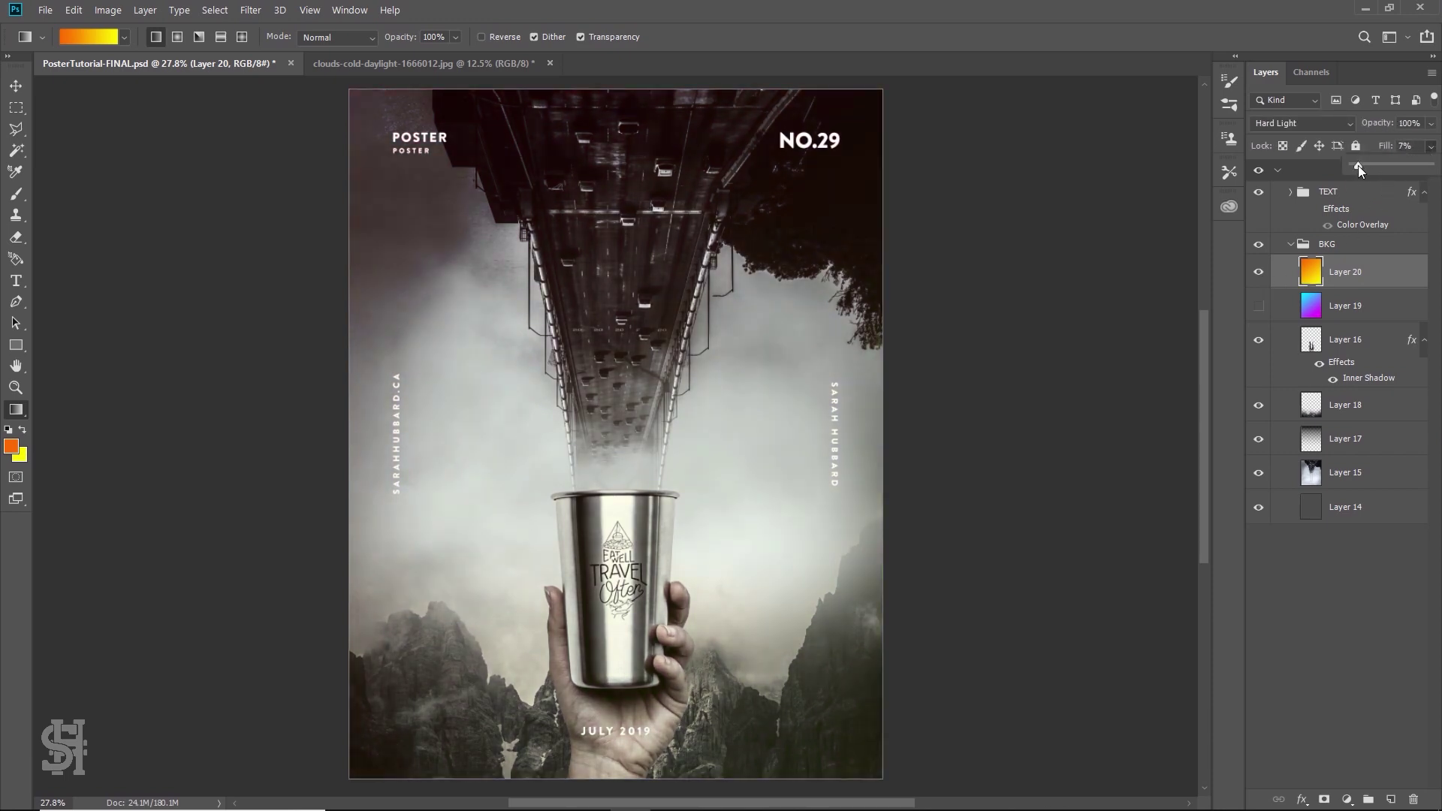
click(17, 87)
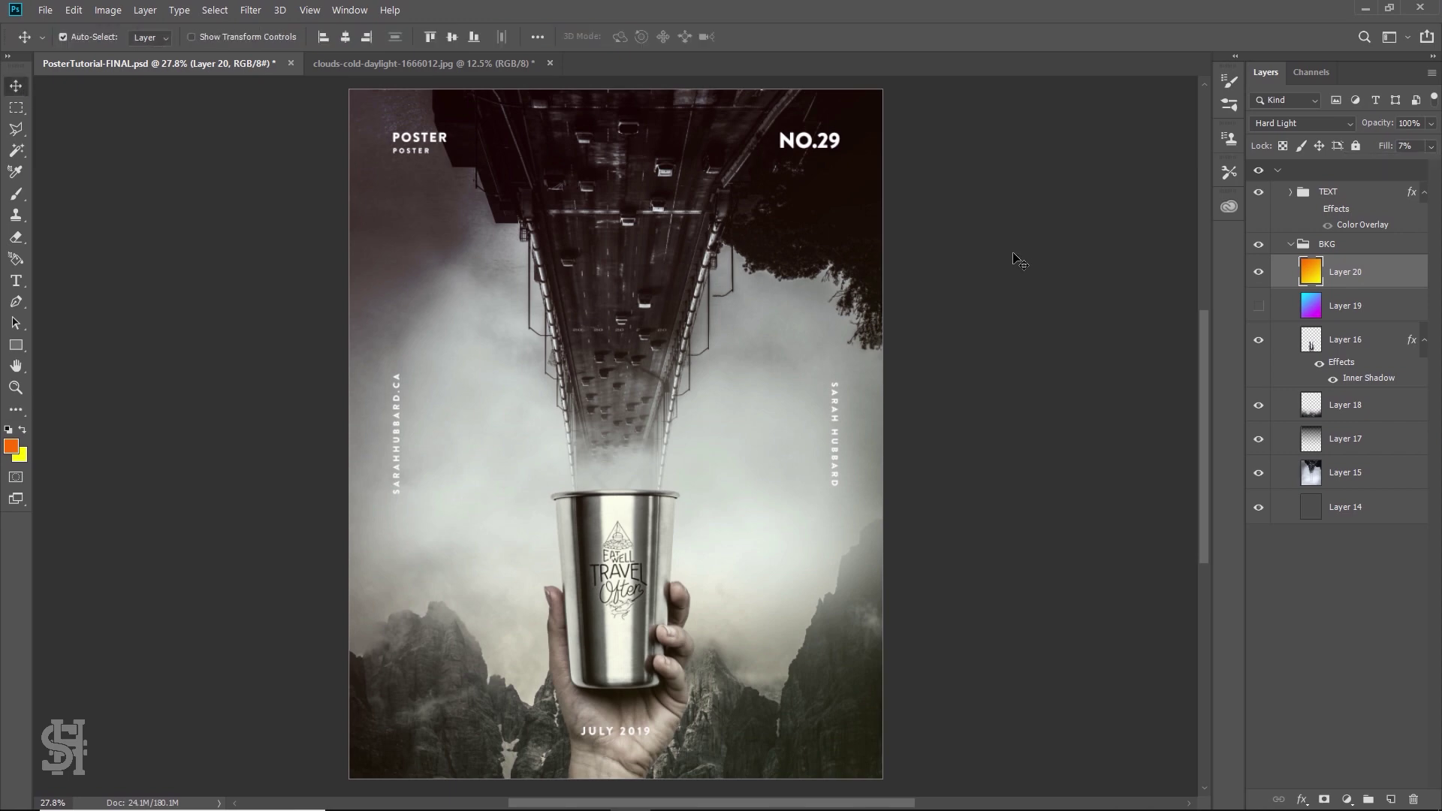
Compare Layer 20's orange-yellow tint with Layer 19's cyan-magenta tint by alternating the visibility of the two gradient layers
click(1258, 272)
click(1259, 306)
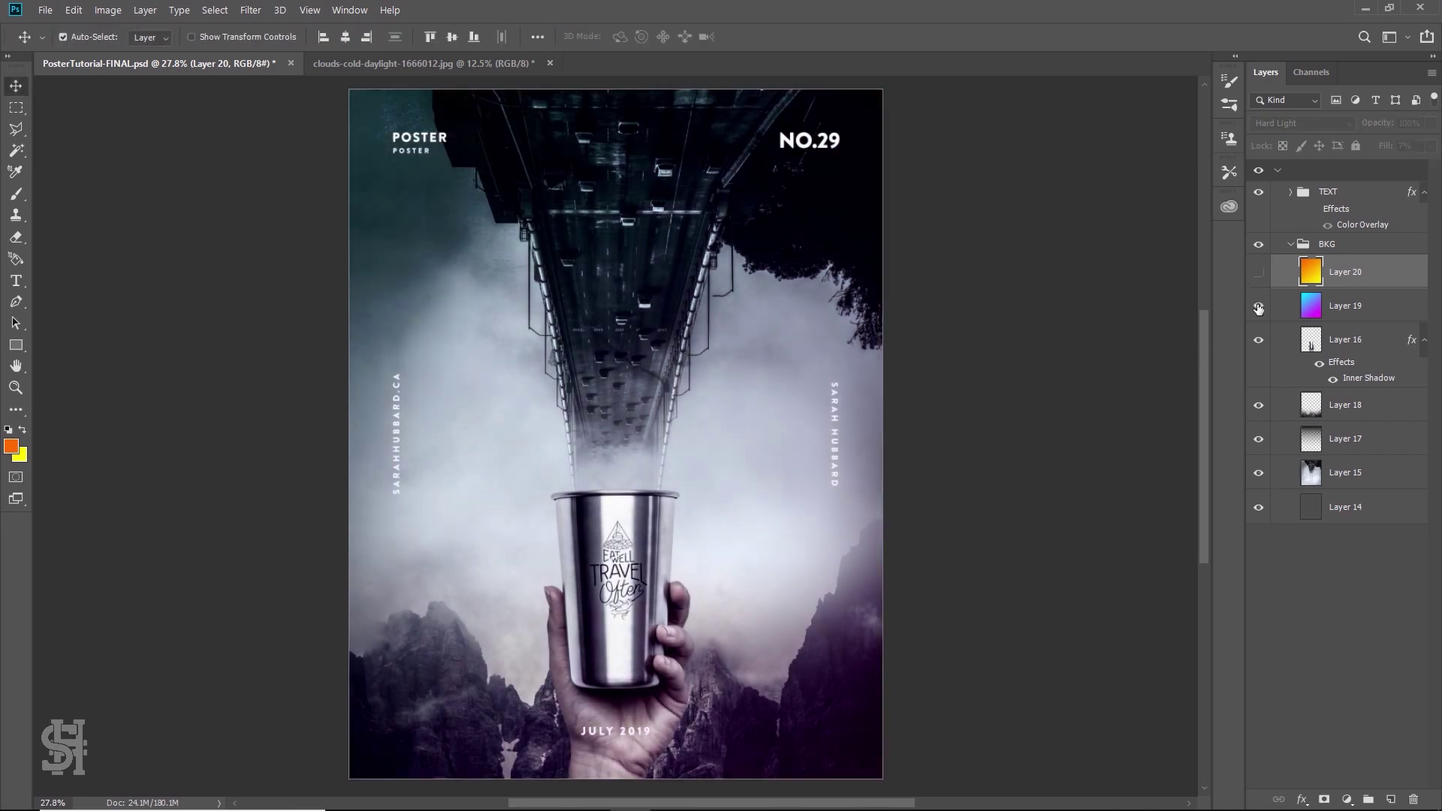
click(1259, 305)
click(1259, 272)
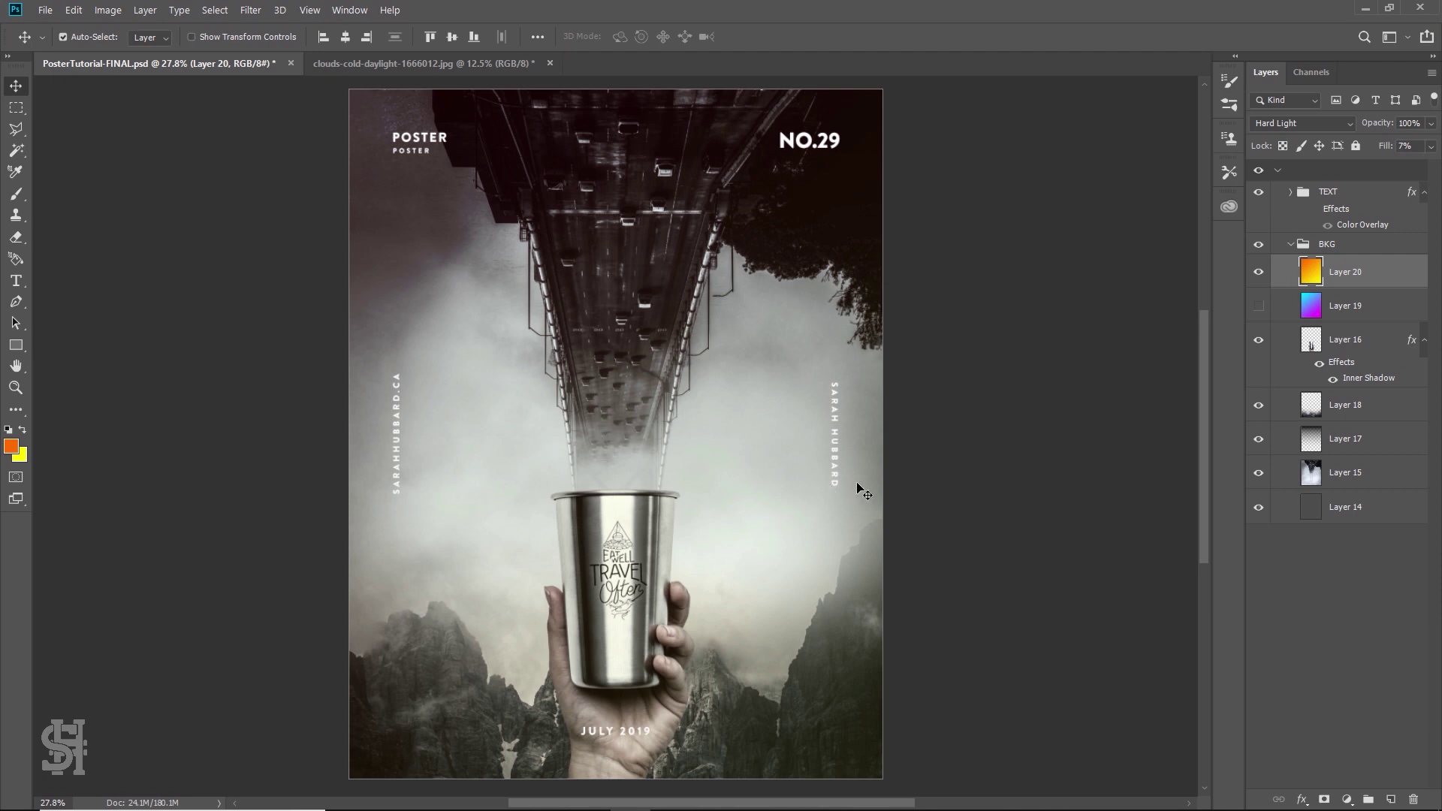
click(1259, 272)
click(1259, 304)
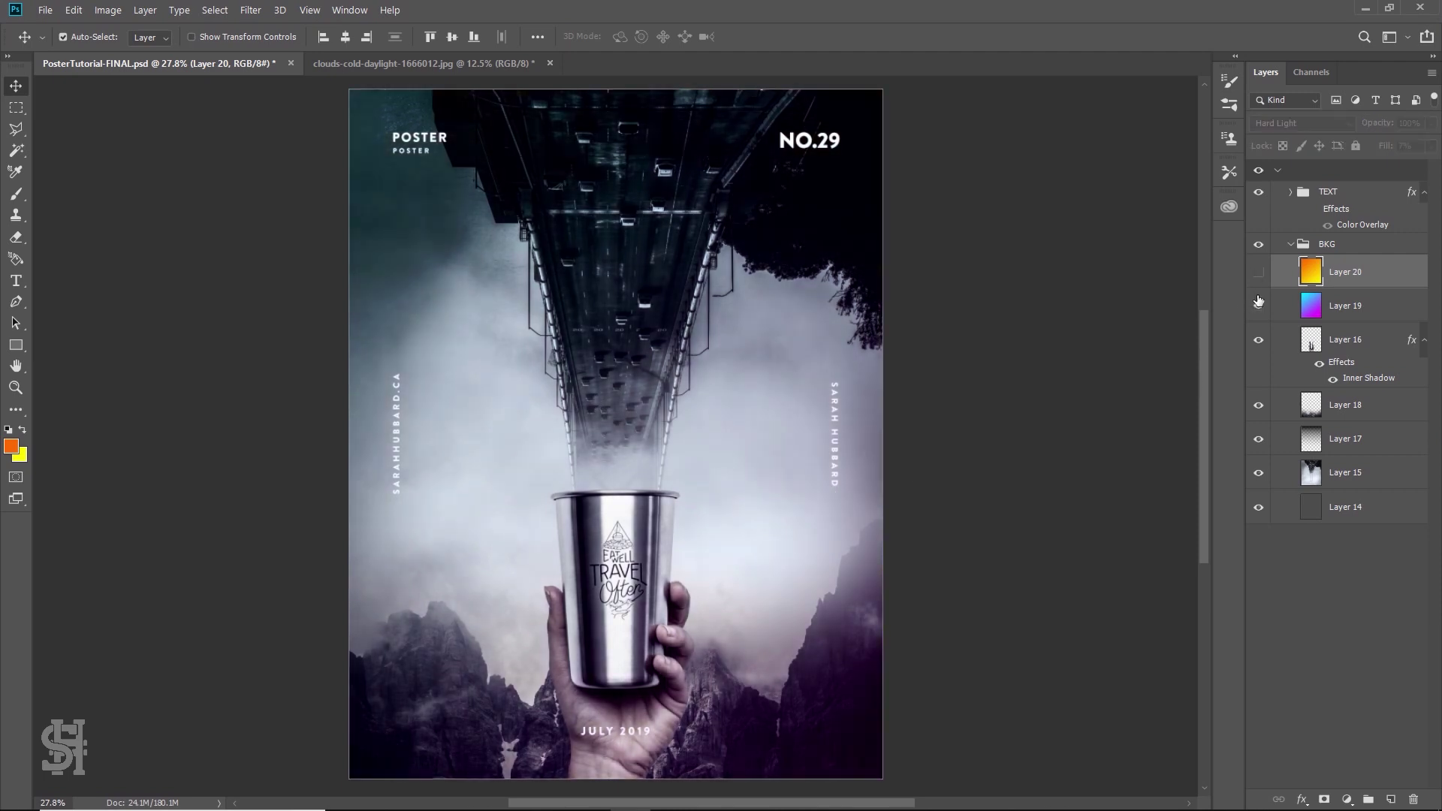
click(1259, 304)
click(1259, 272)
click(1259, 305)
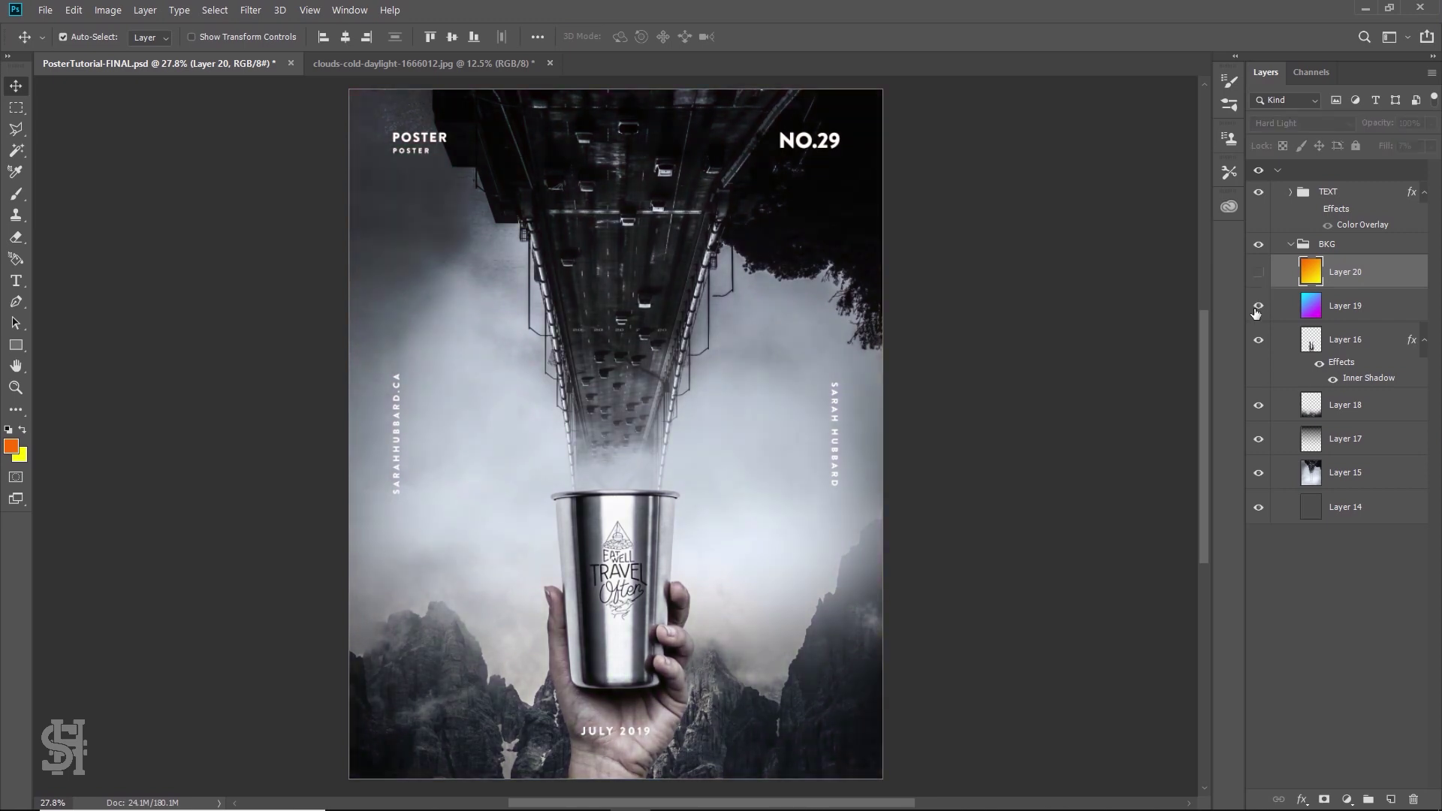
click(1259, 305)
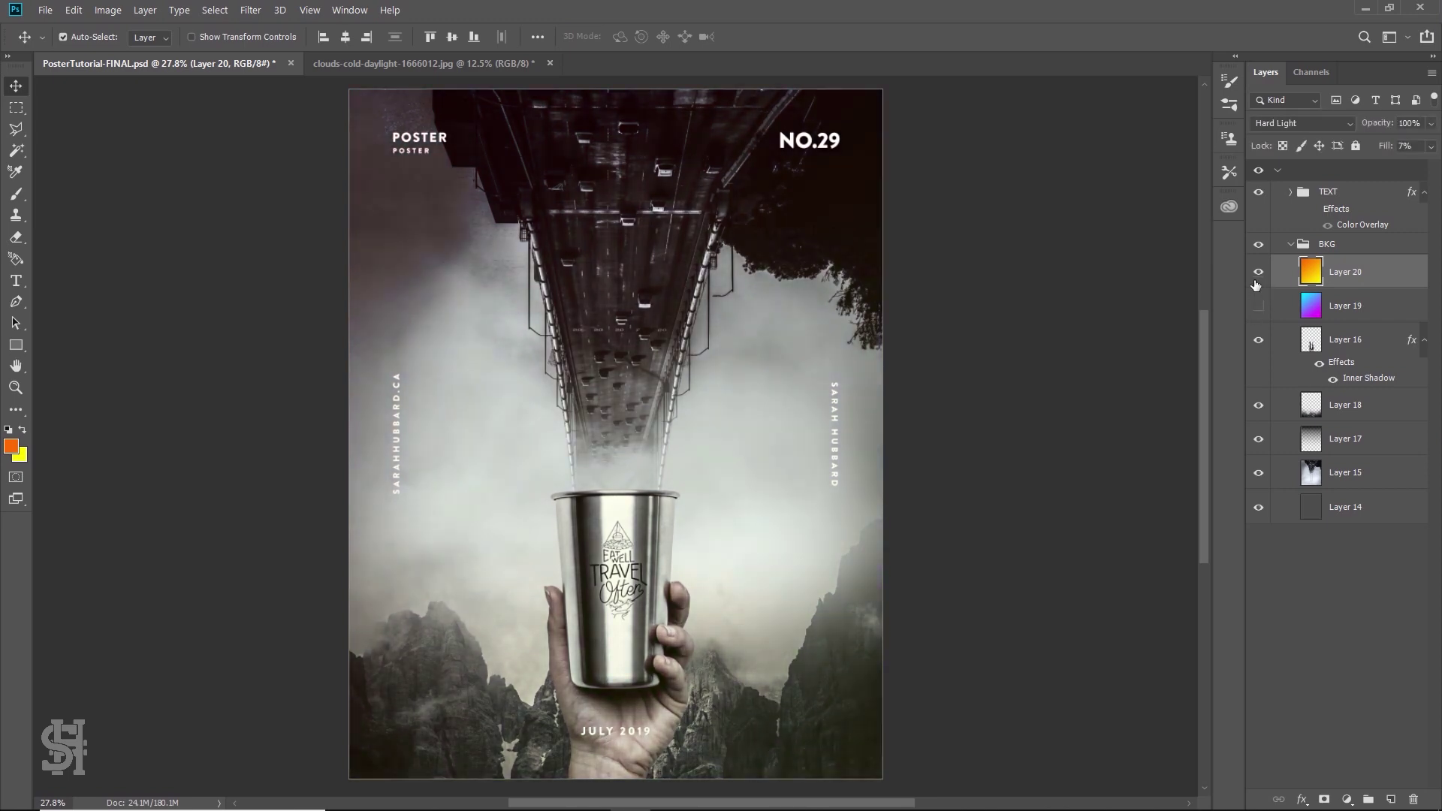
click(1259, 272)
click(1259, 305)
click(1259, 305)
click(1259, 274)
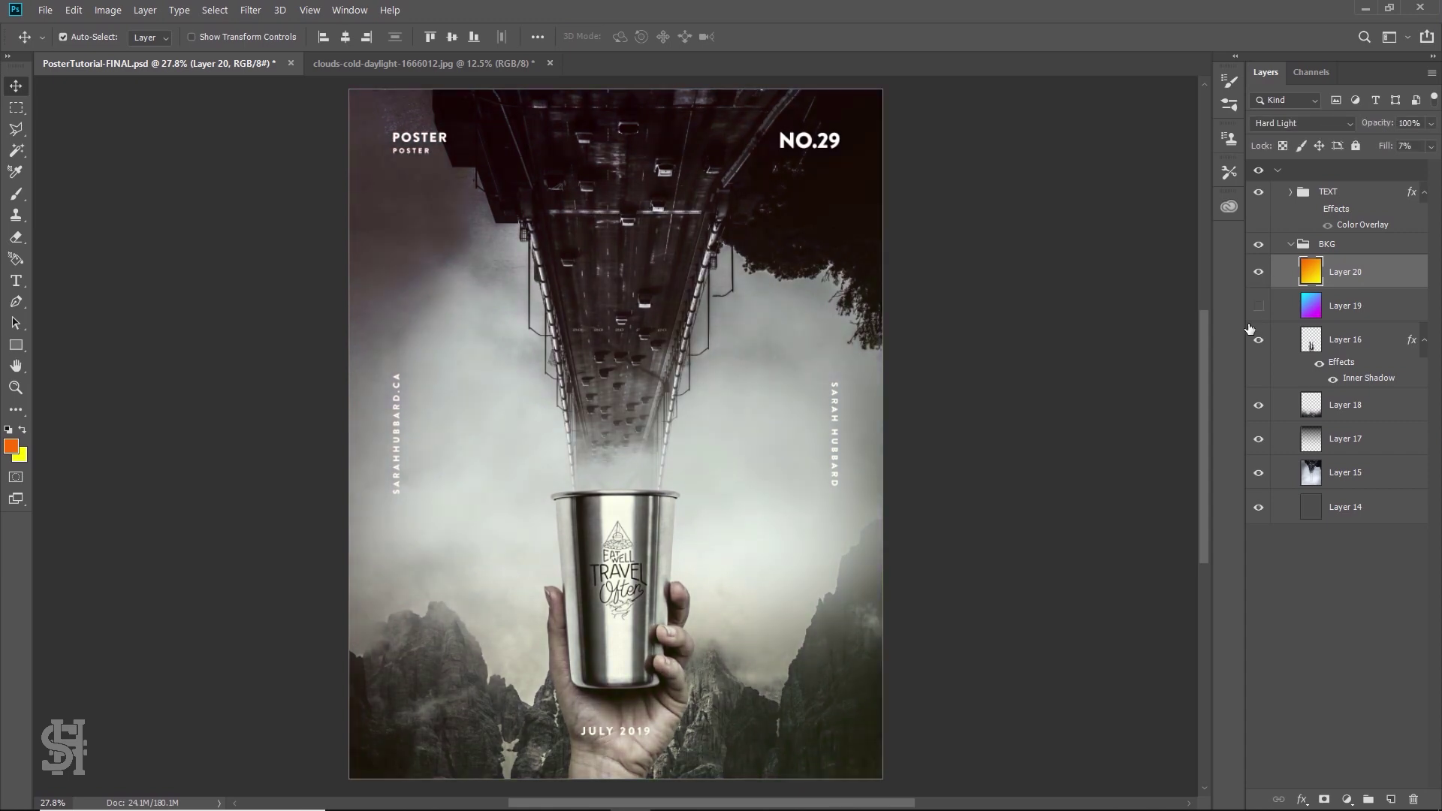
click(1259, 274)
click(1258, 305)
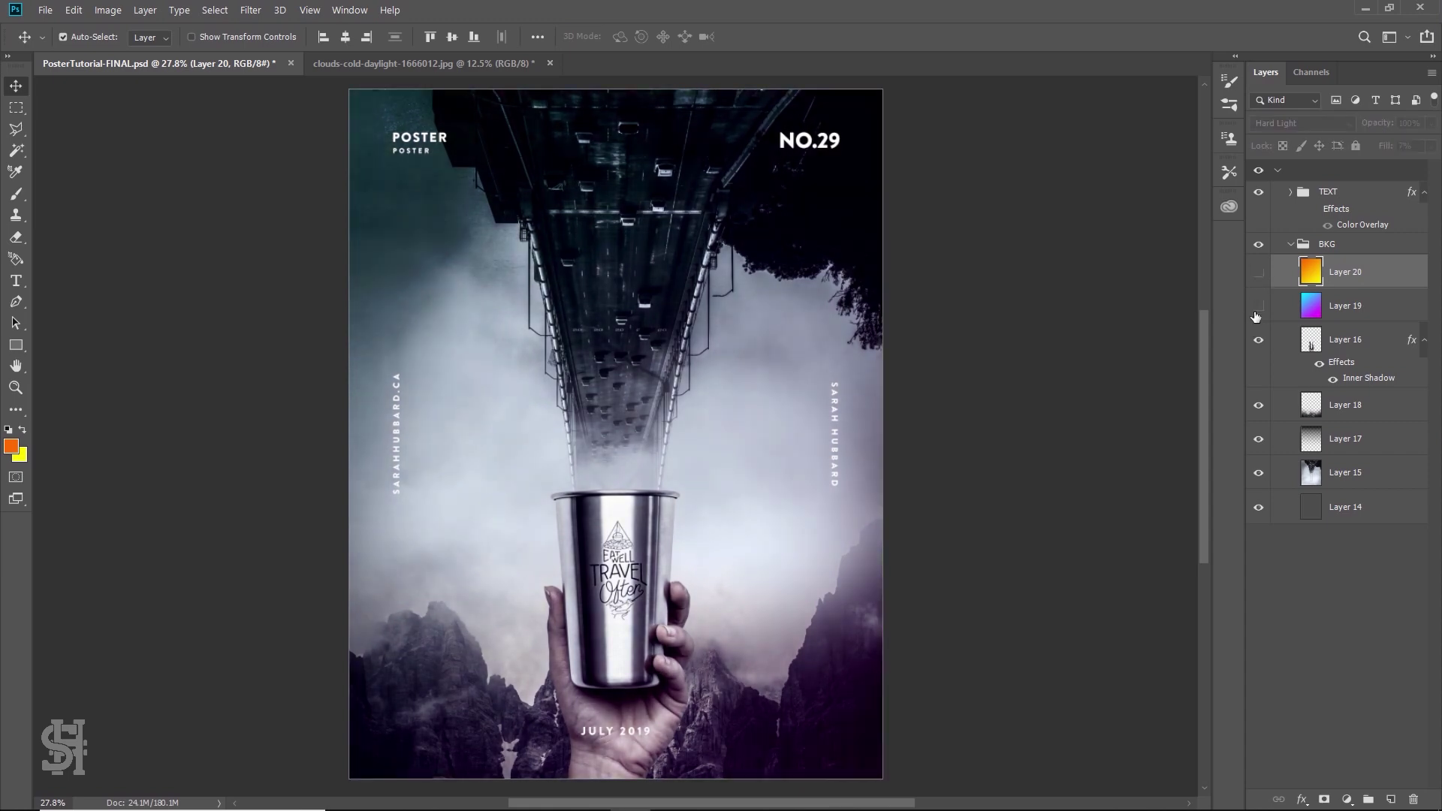
click(1259, 273)
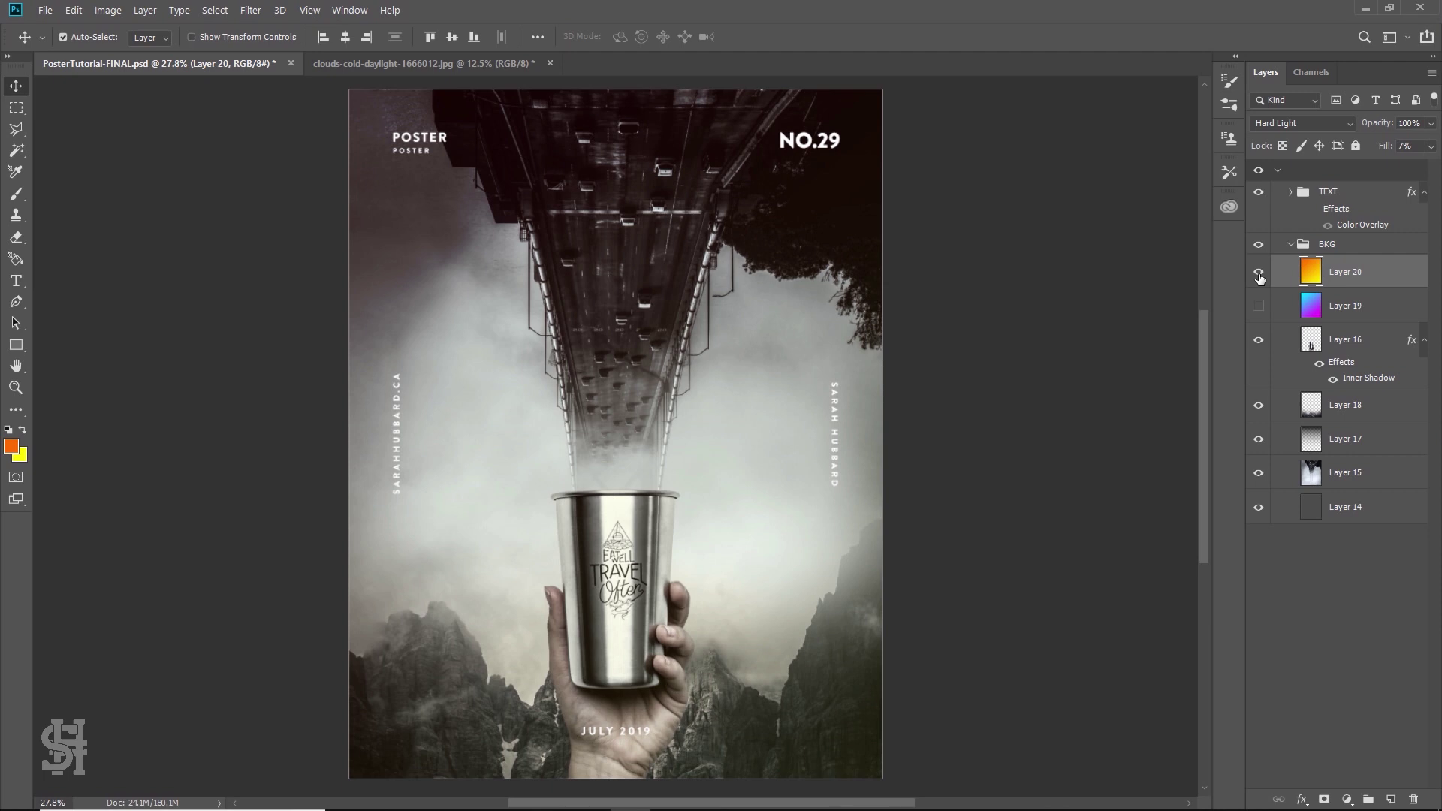
Set Layer 20's fill to 11% and clear the layer selection
click(1432, 148)
drag(1360, 164, 1362, 165)
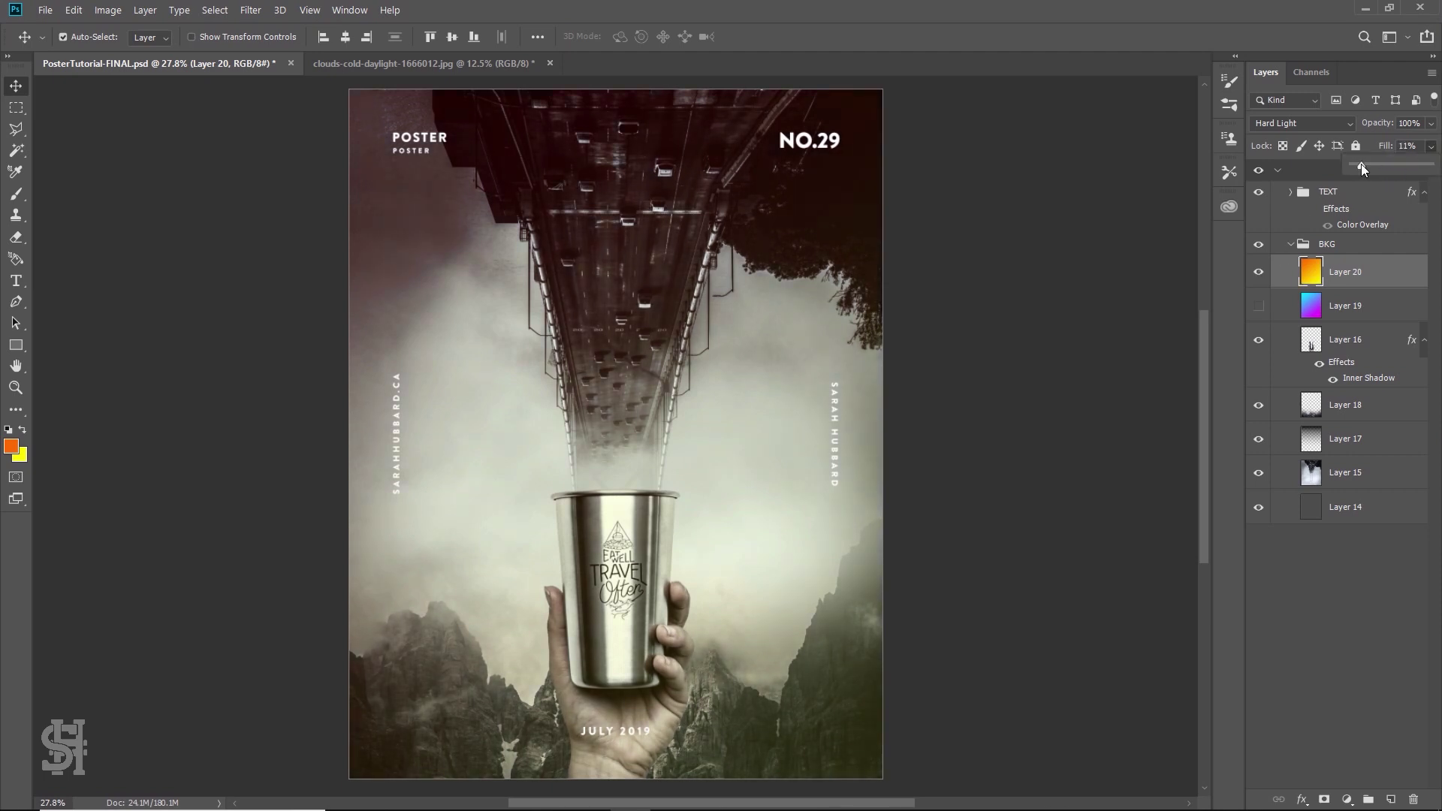
click(1048, 409)
click(1047, 409)
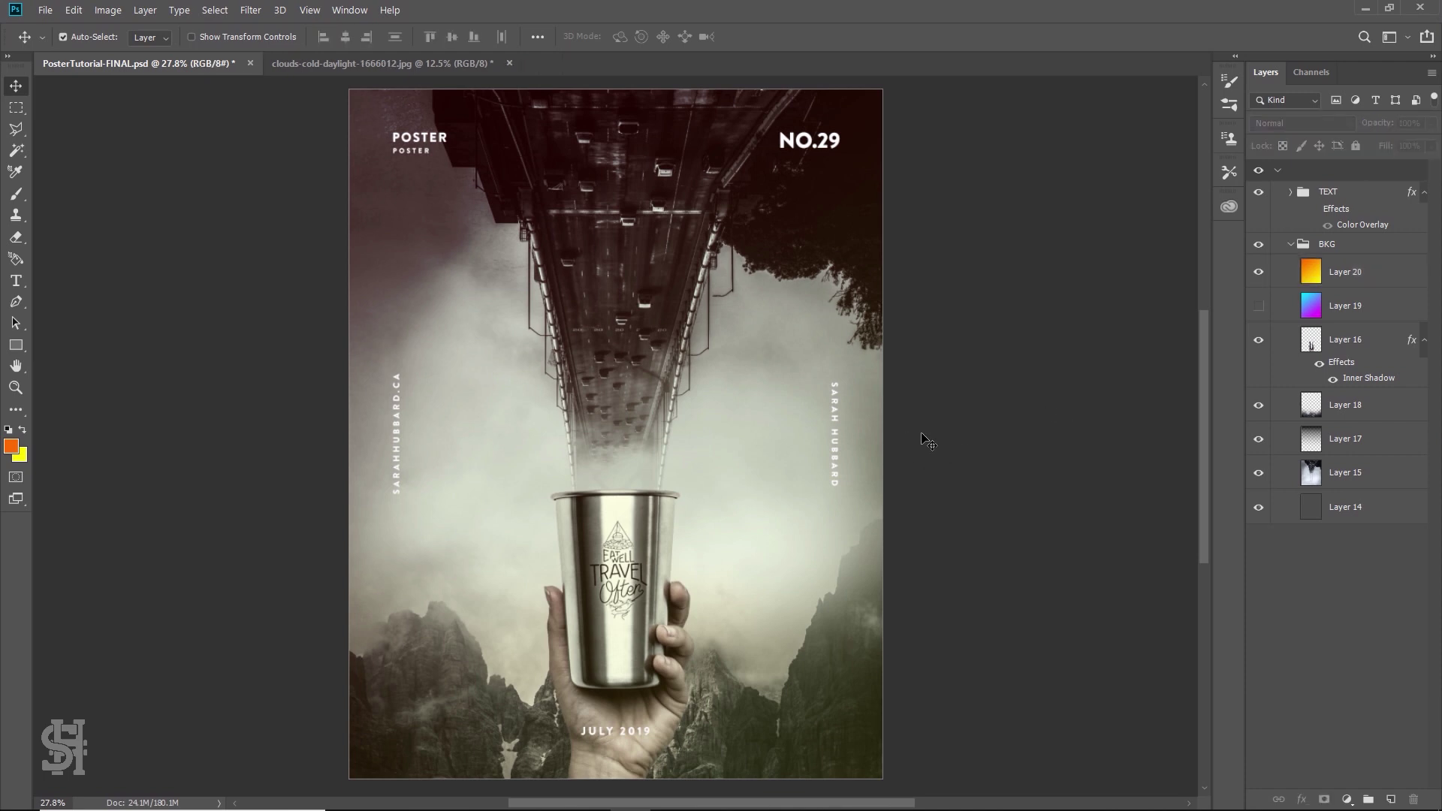
Compare the warm and cool gradient tints again, then leave both Layer 20 and Layer 19 hidden
click(1283, 272)
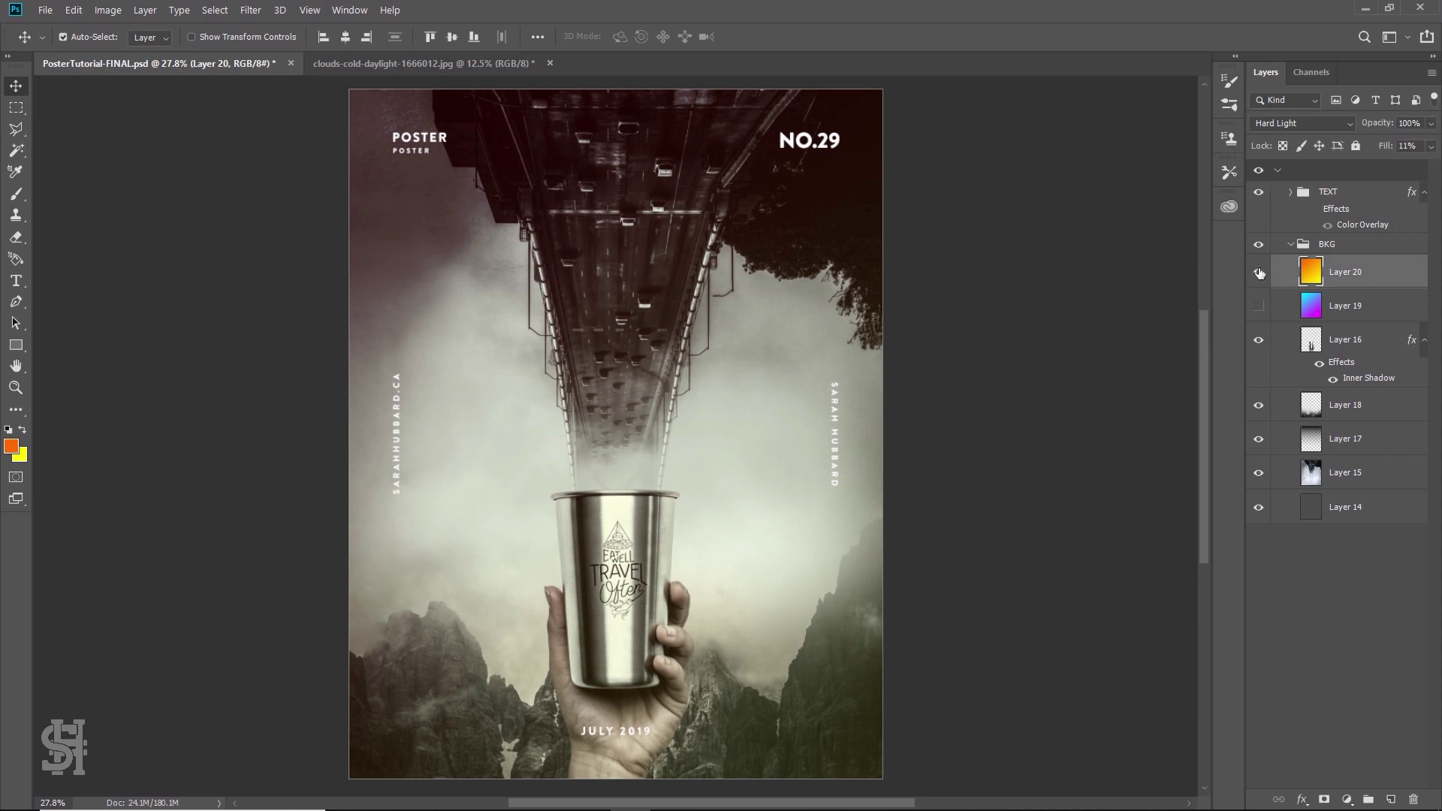
click(1259, 275)
click(1259, 306)
click(1259, 305)
click(1260, 275)
click(1260, 275)
click(1260, 306)
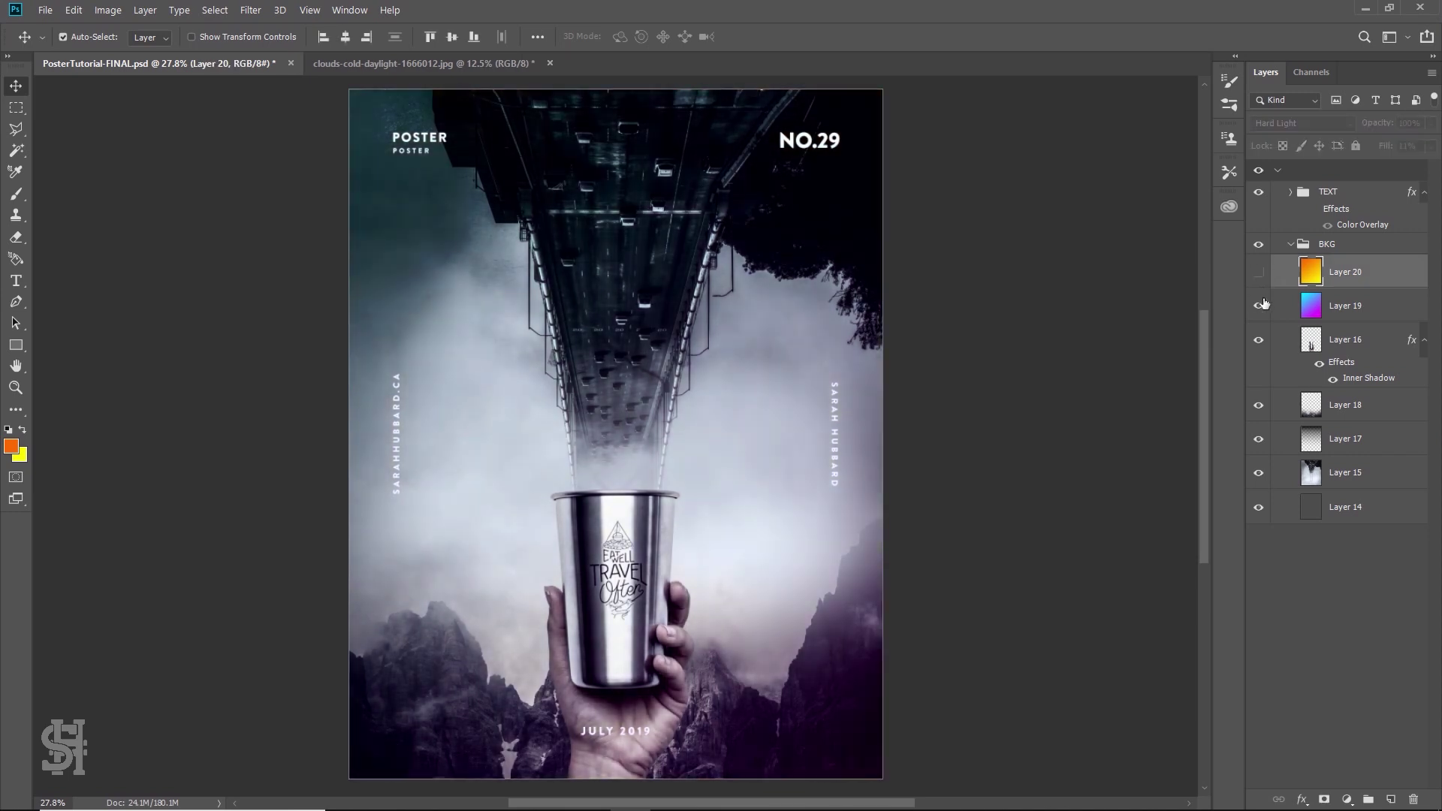
click(1358, 314)
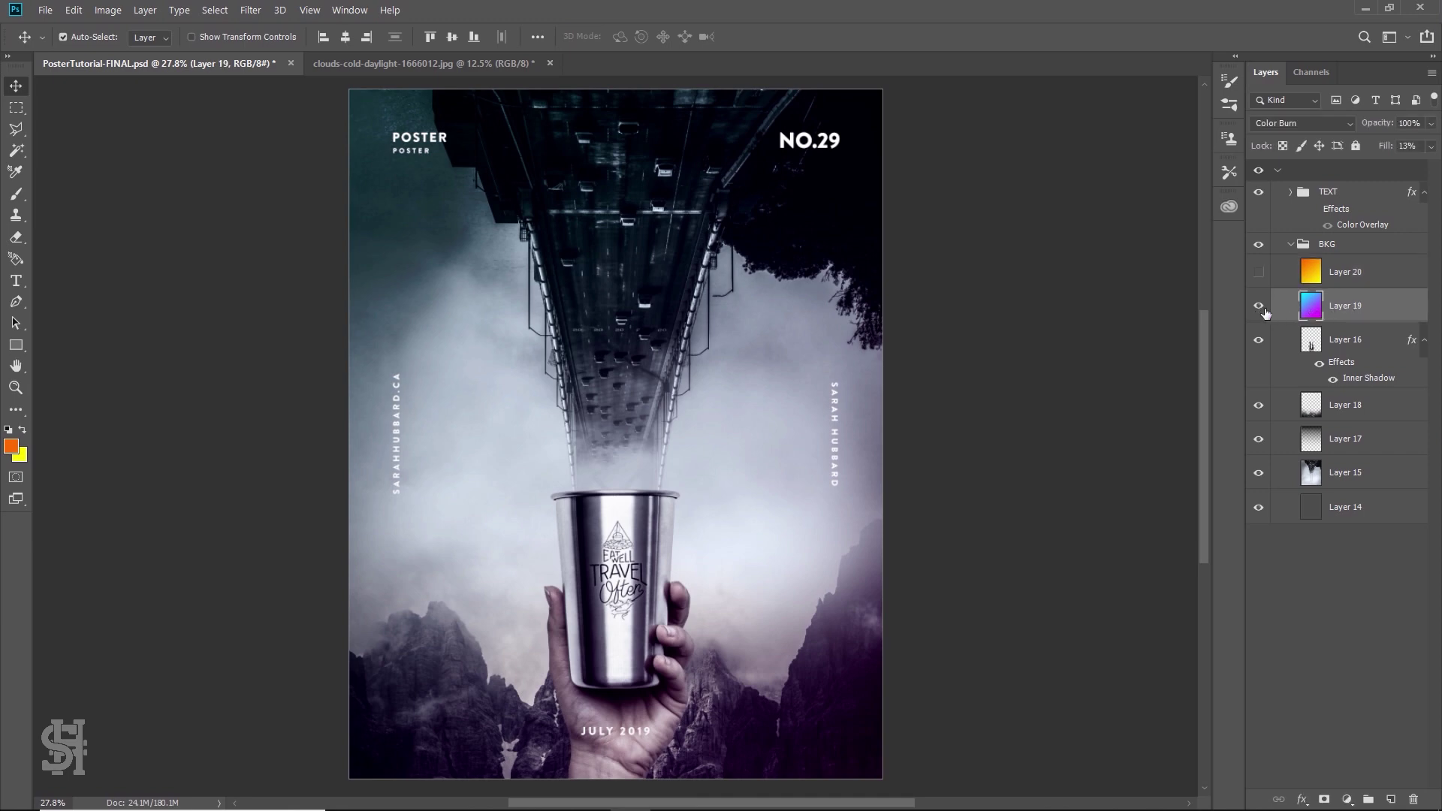
click(1259, 306)
click(1259, 307)
click(1259, 306)
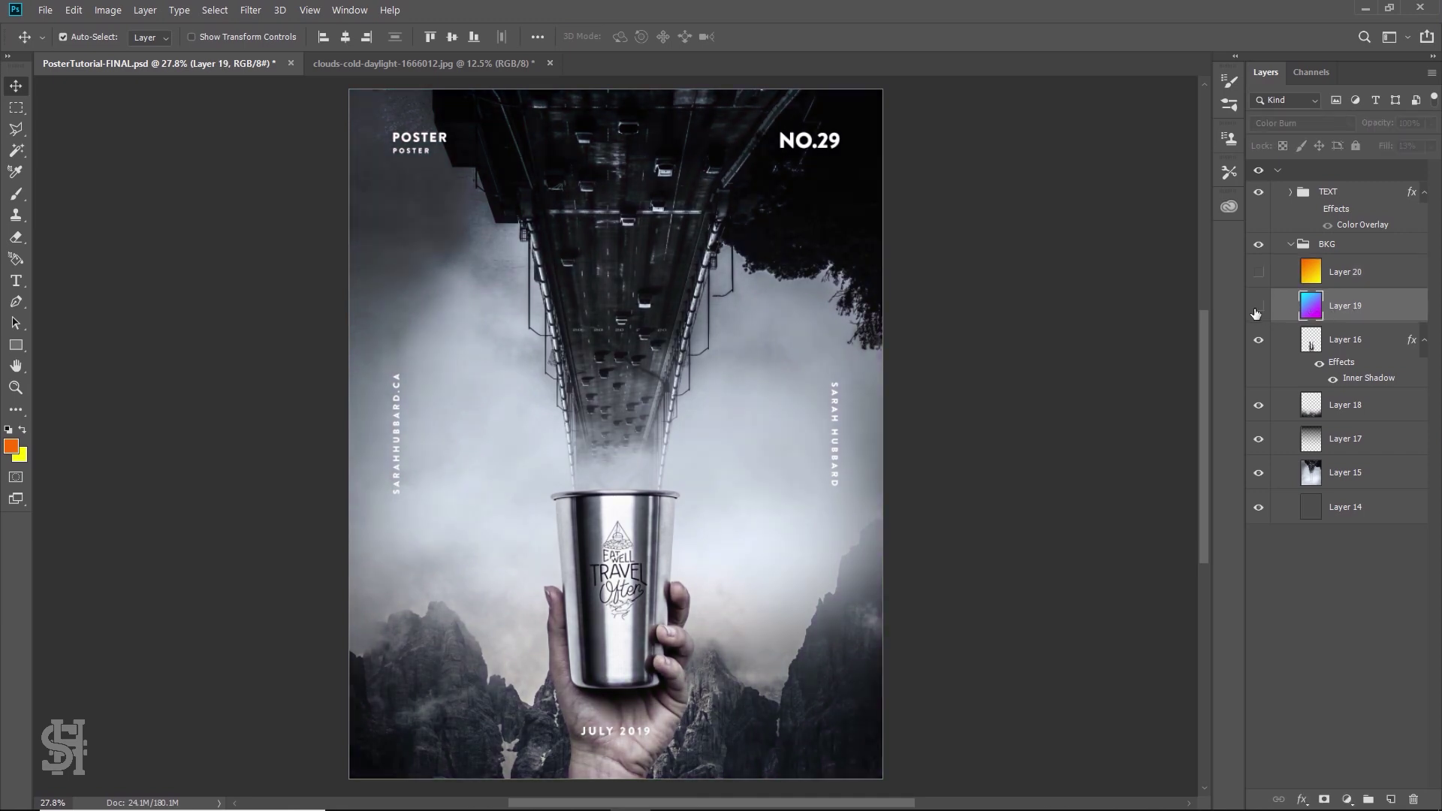
Add 11.07% uniform, monochromatic noise to Layer 18, the mountains, and check the grain up close
click(1363, 412)
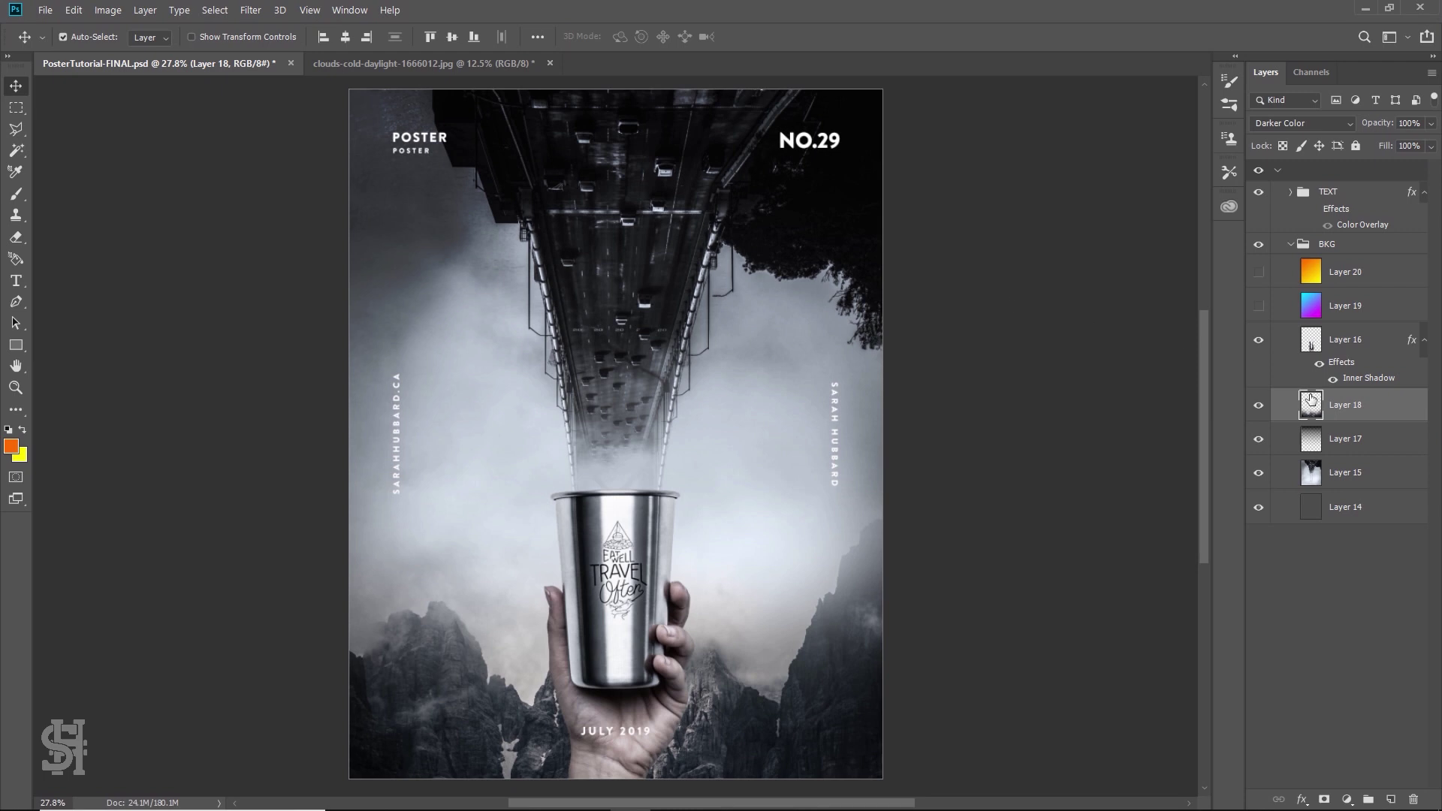
click(1259, 406)
click(1259, 405)
click(261, 12)
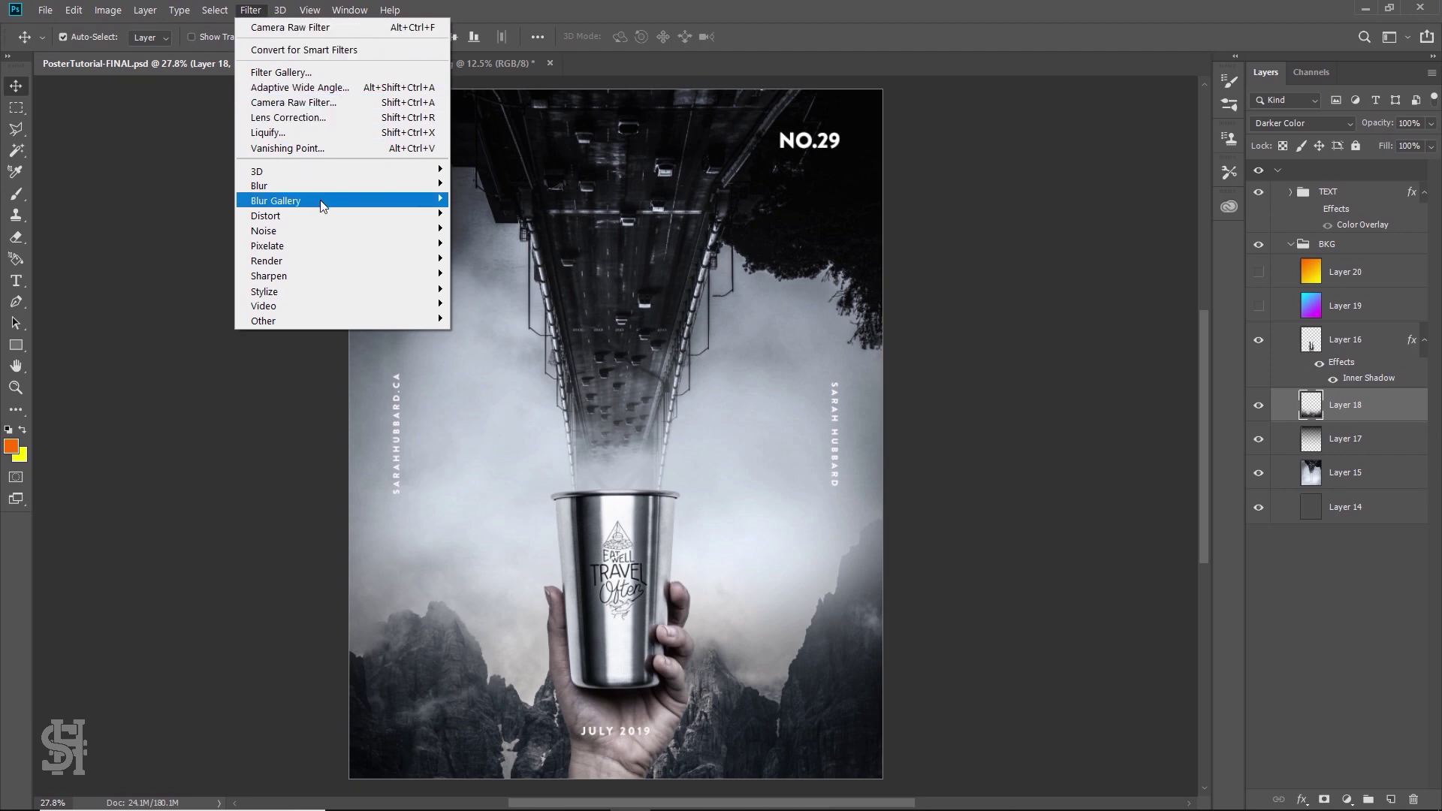
mouse_move(337, 230)
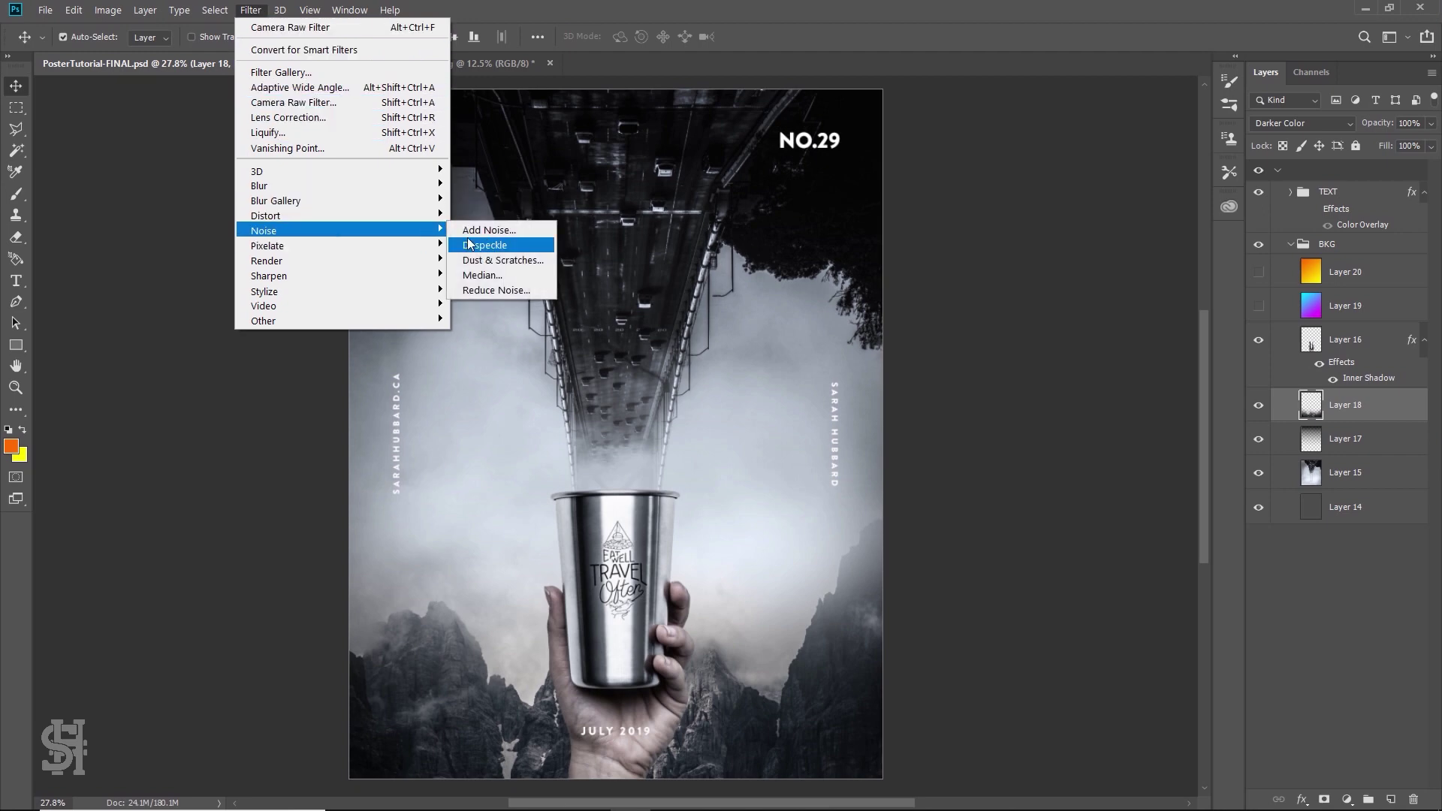
click(493, 231)
drag(605, 389, 631, 386)
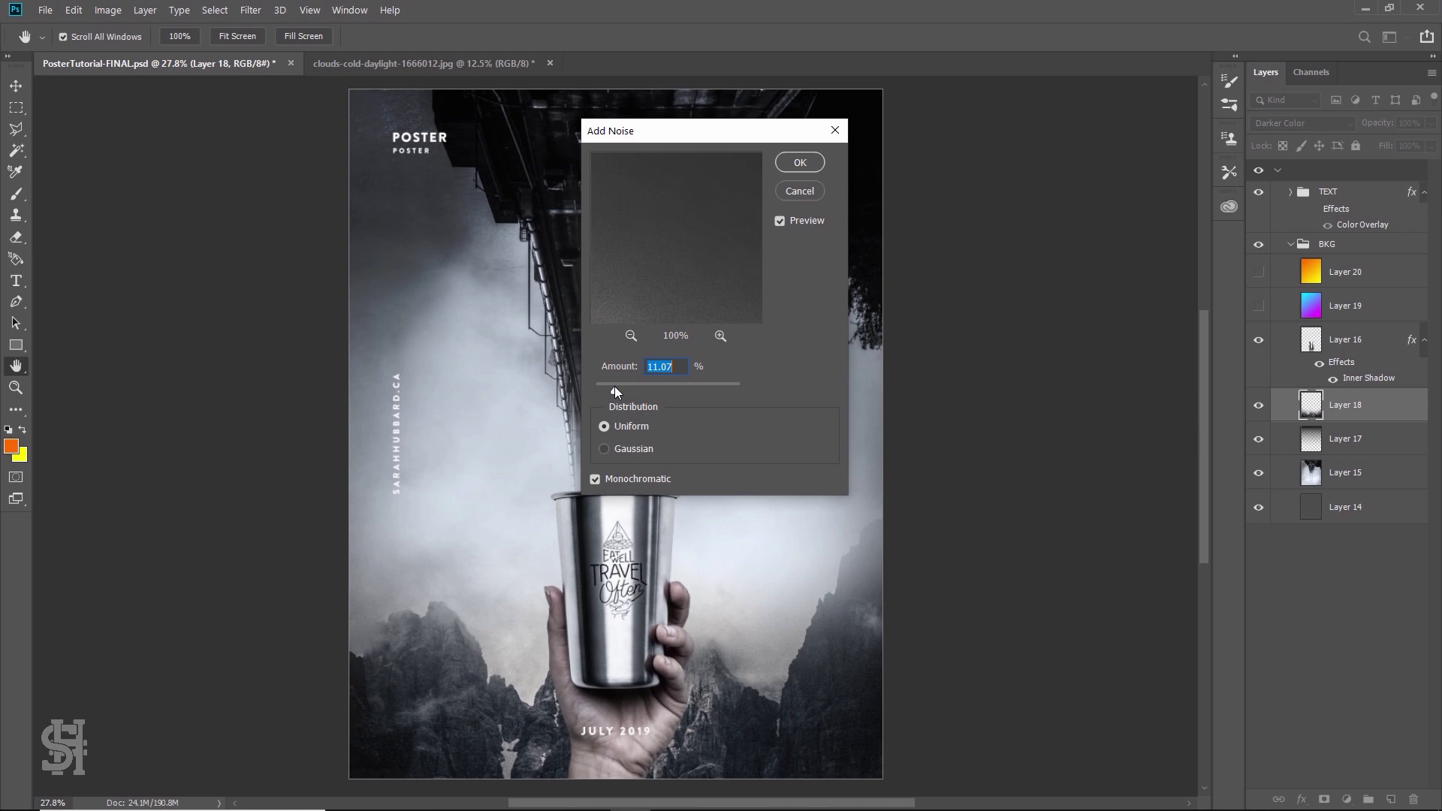
click(802, 165)
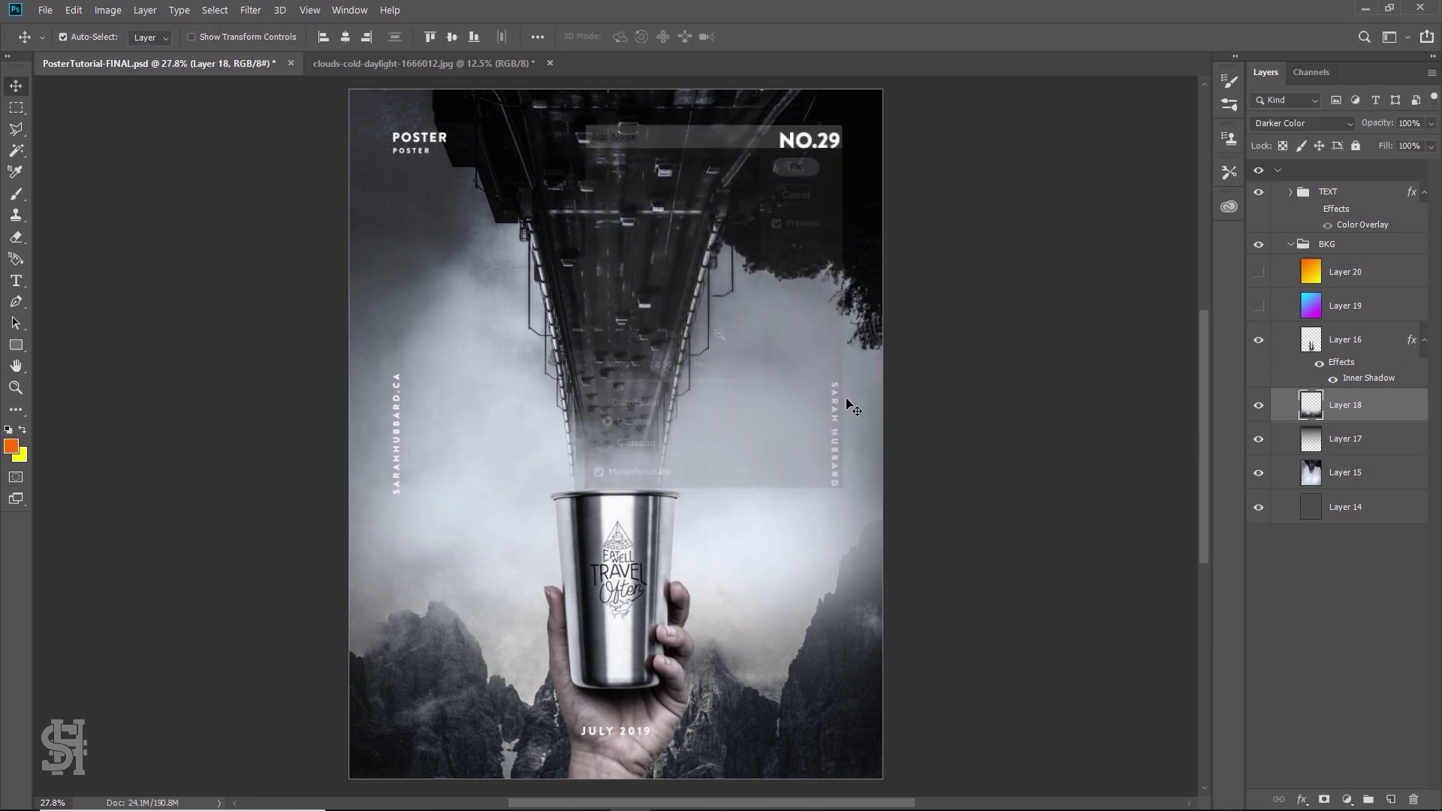
key(z)
click(827, 706)
click(815, 702)
click(802, 699)
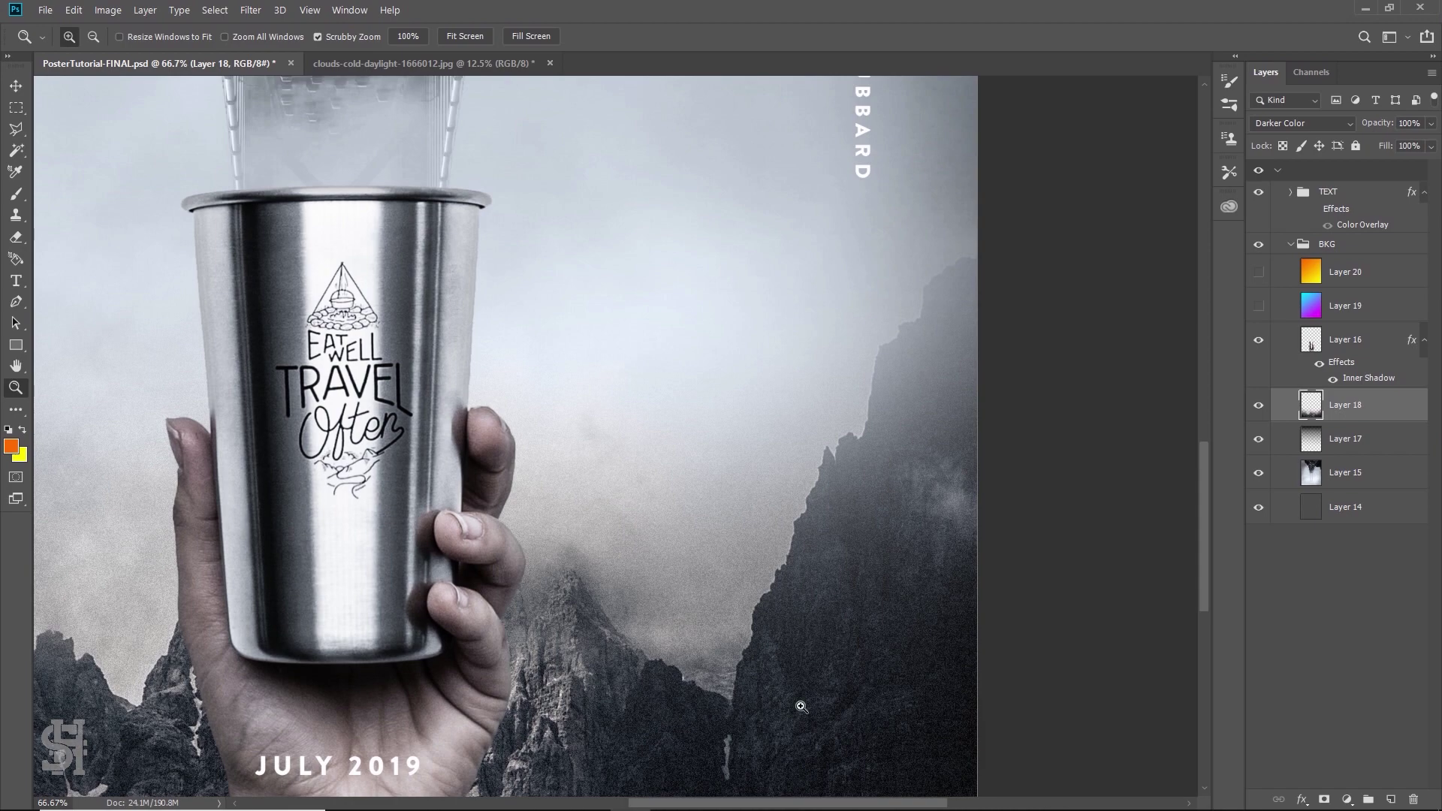
alt+click(727, 348)
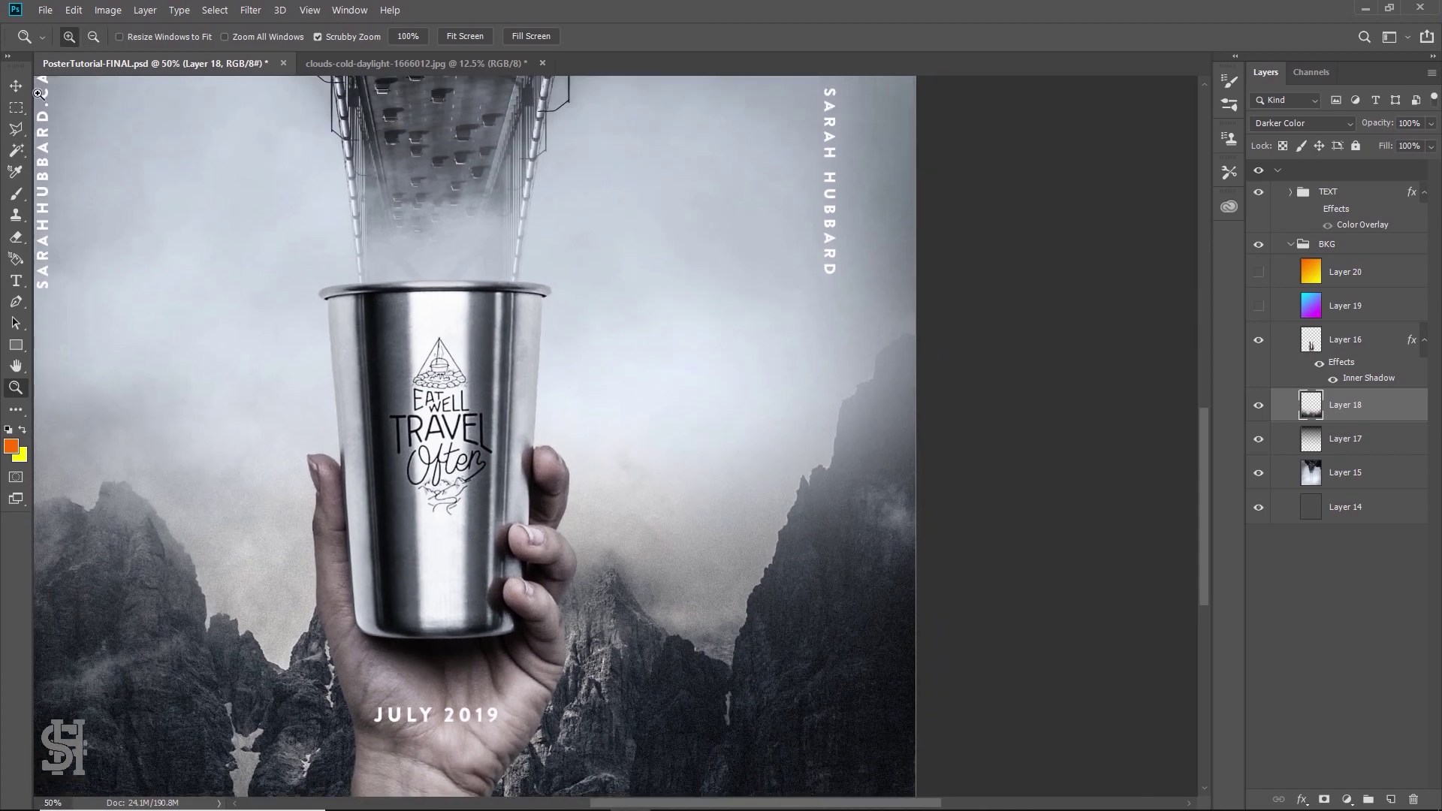
Apply the same Add Noise filter to Layer 15, the bridge and sky
click(16, 85)
click(1371, 472)
scroll(802, 397, up, 1)
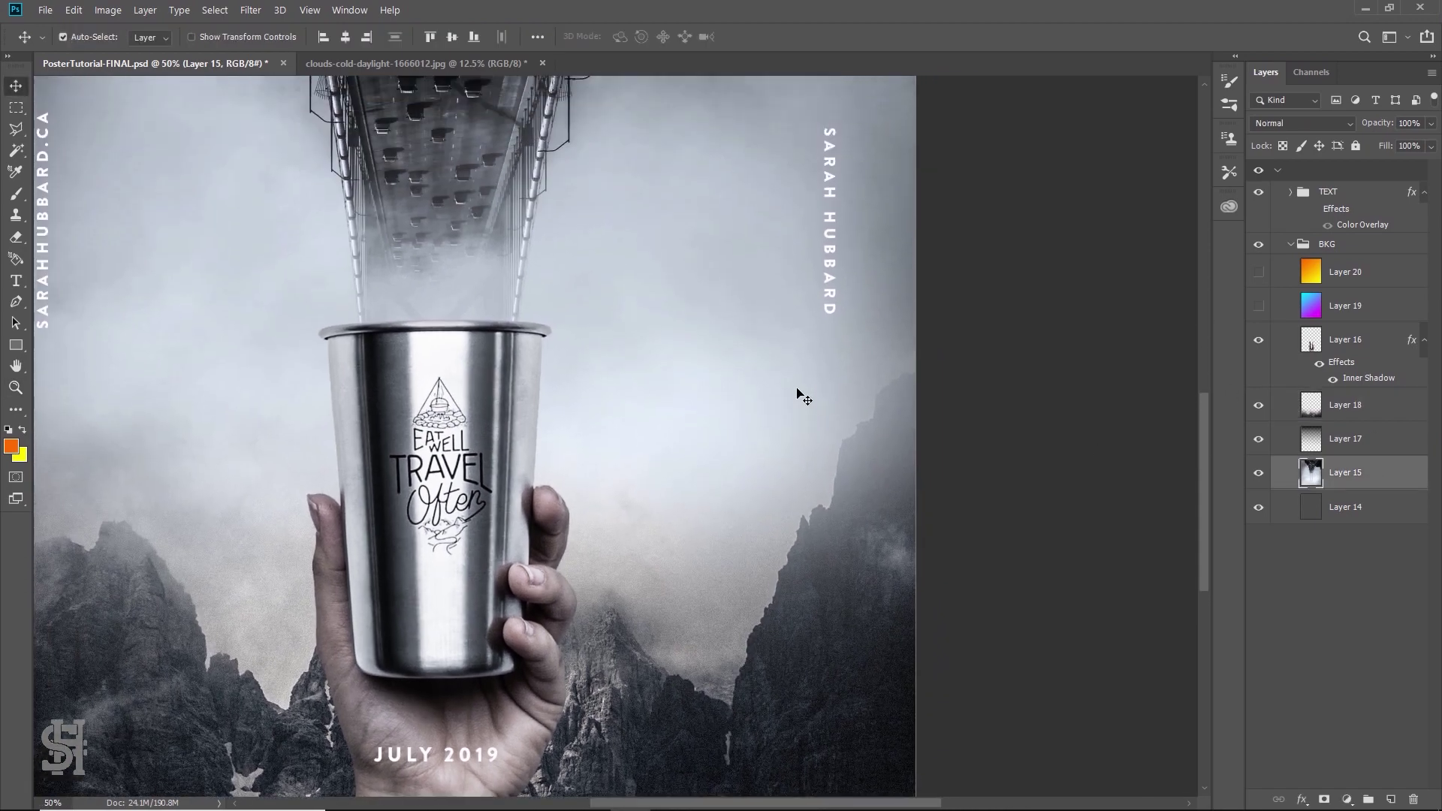
key(z)
alt+click(673, 396)
scroll(671, 398, up, 3)
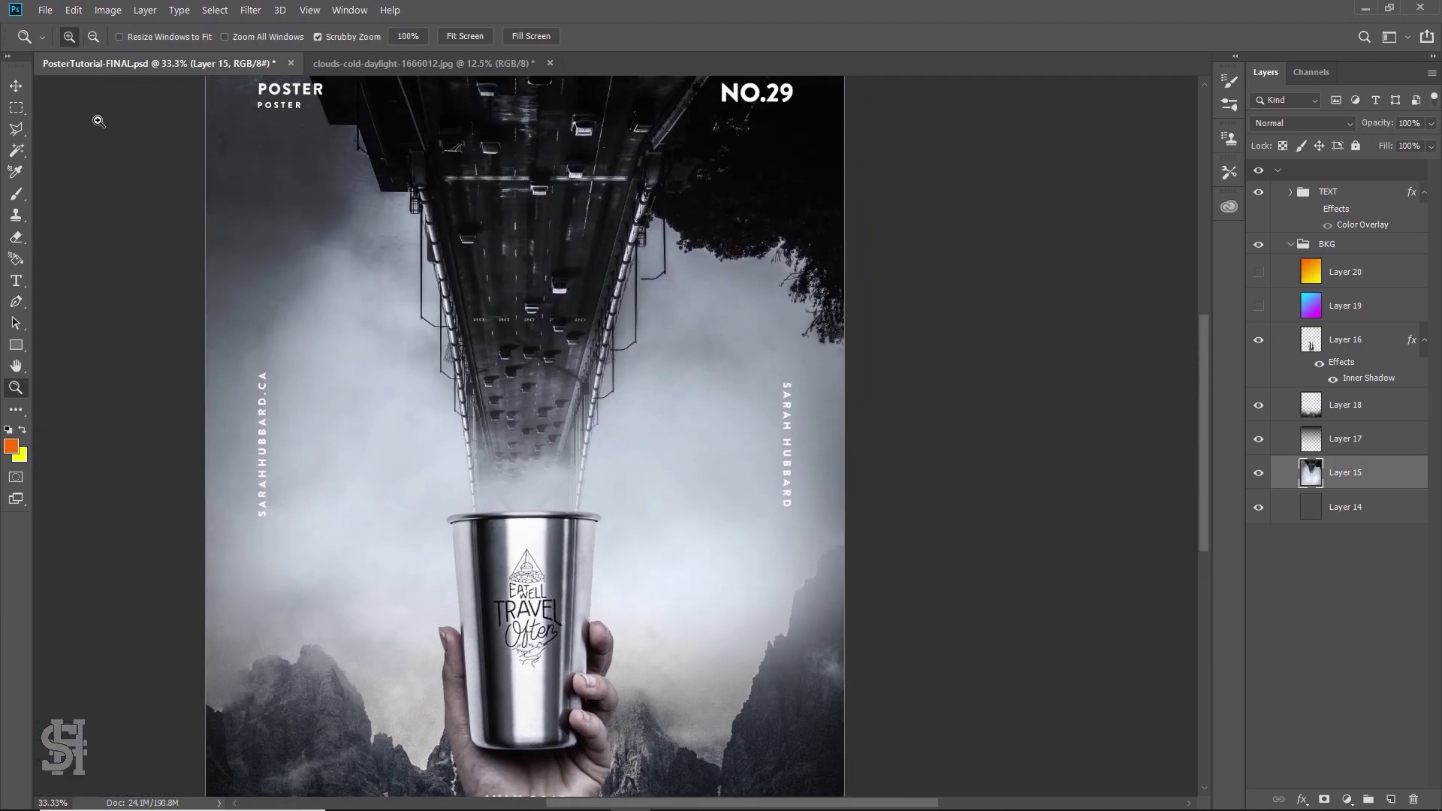
click(18, 91)
click(225, 9)
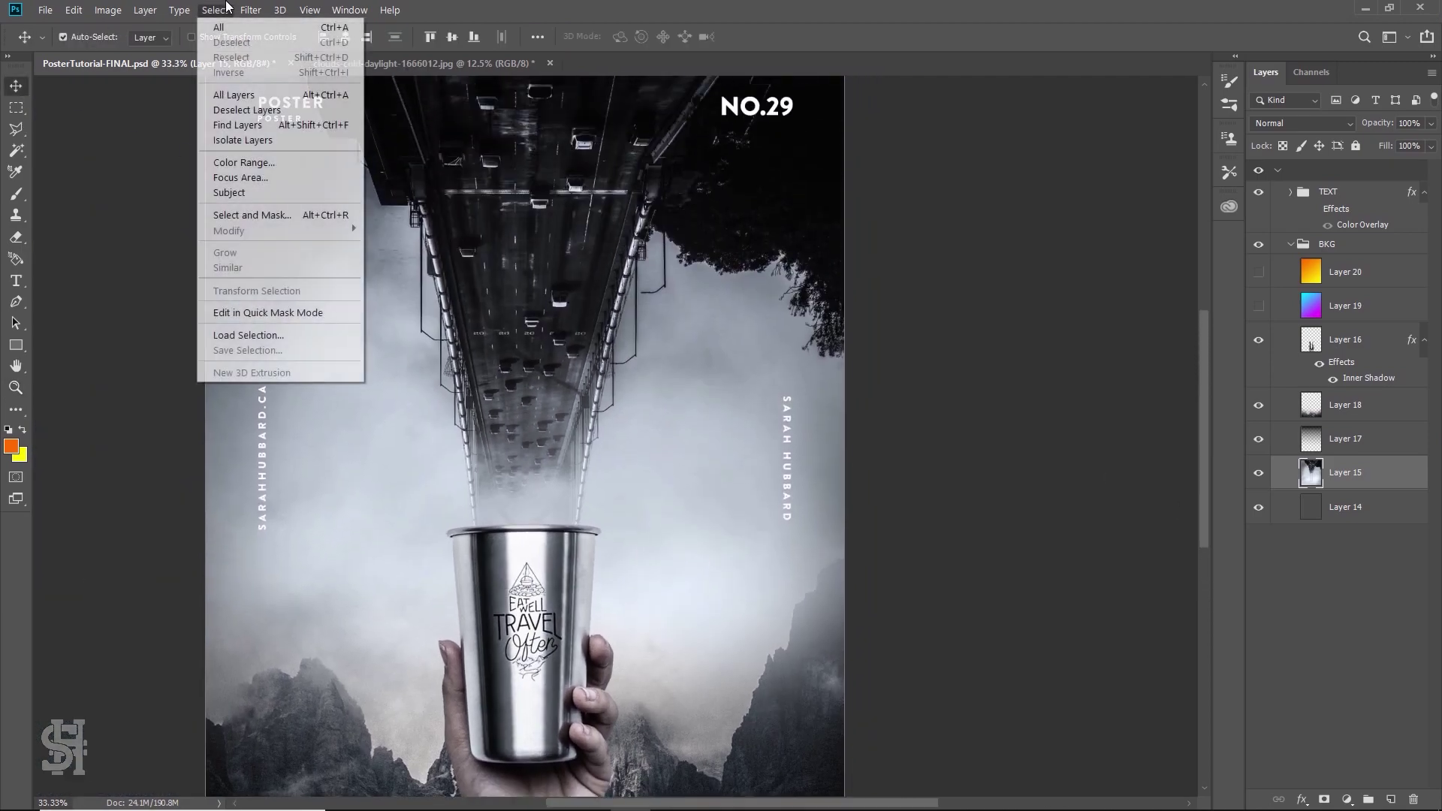
click(266, 27)
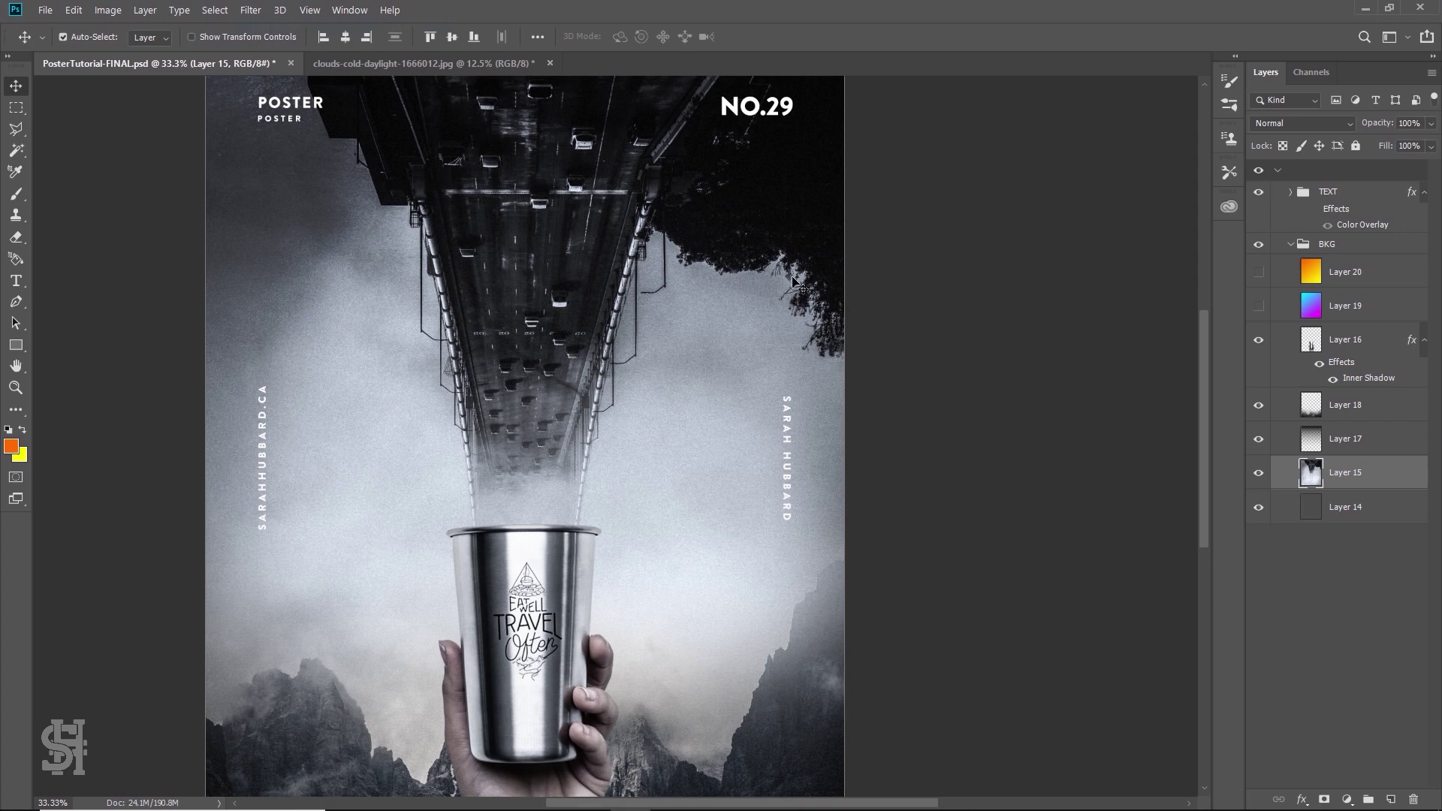
Select Layer 16, the hand and cup cutout, and show the whole poster in the window
click(1350, 351)
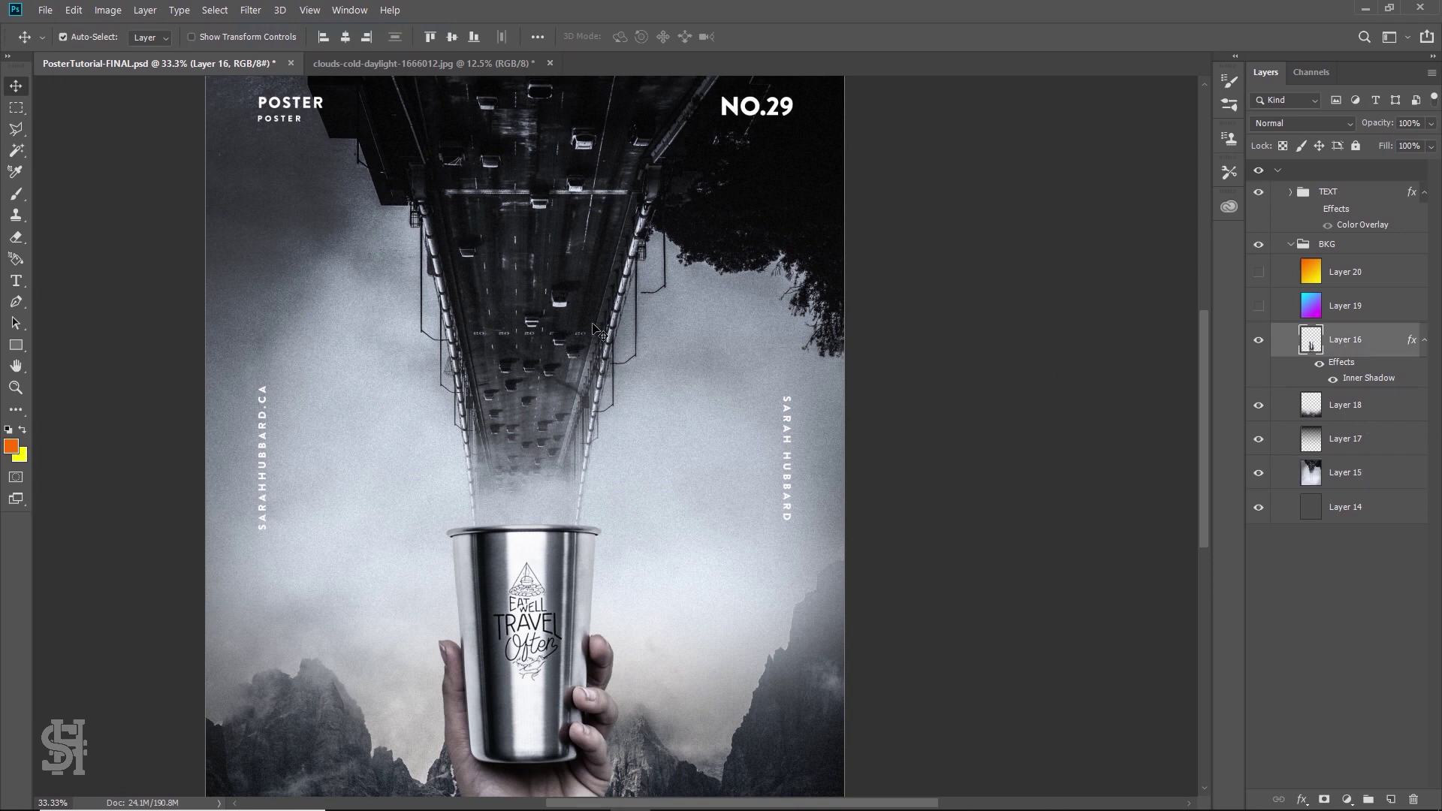
scroll(606, 357, down, 3)
click(244, 8)
key(Escape)
key(z)
drag(541, 494, 610, 435)
click(465, 36)
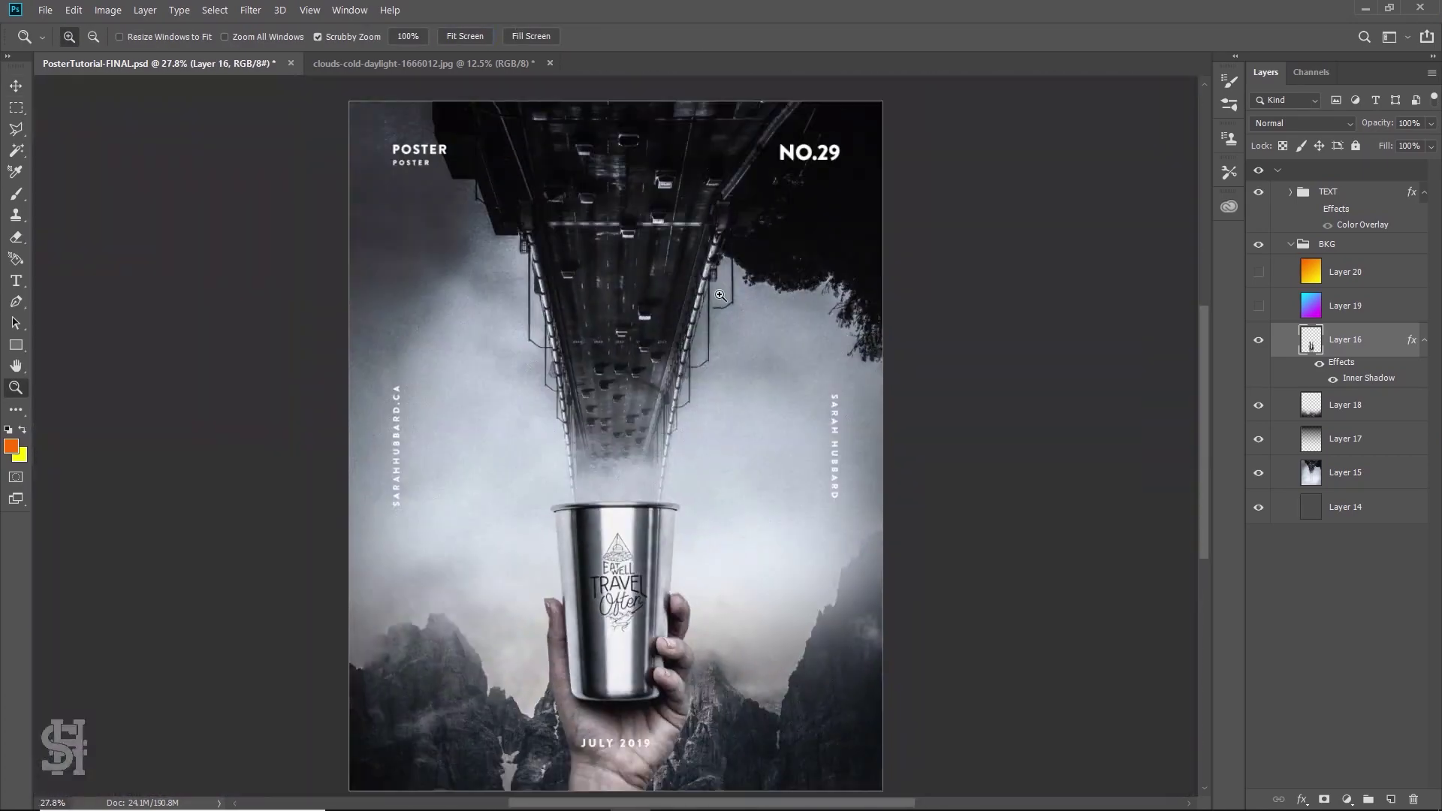
scroll(721, 295, down, 1)
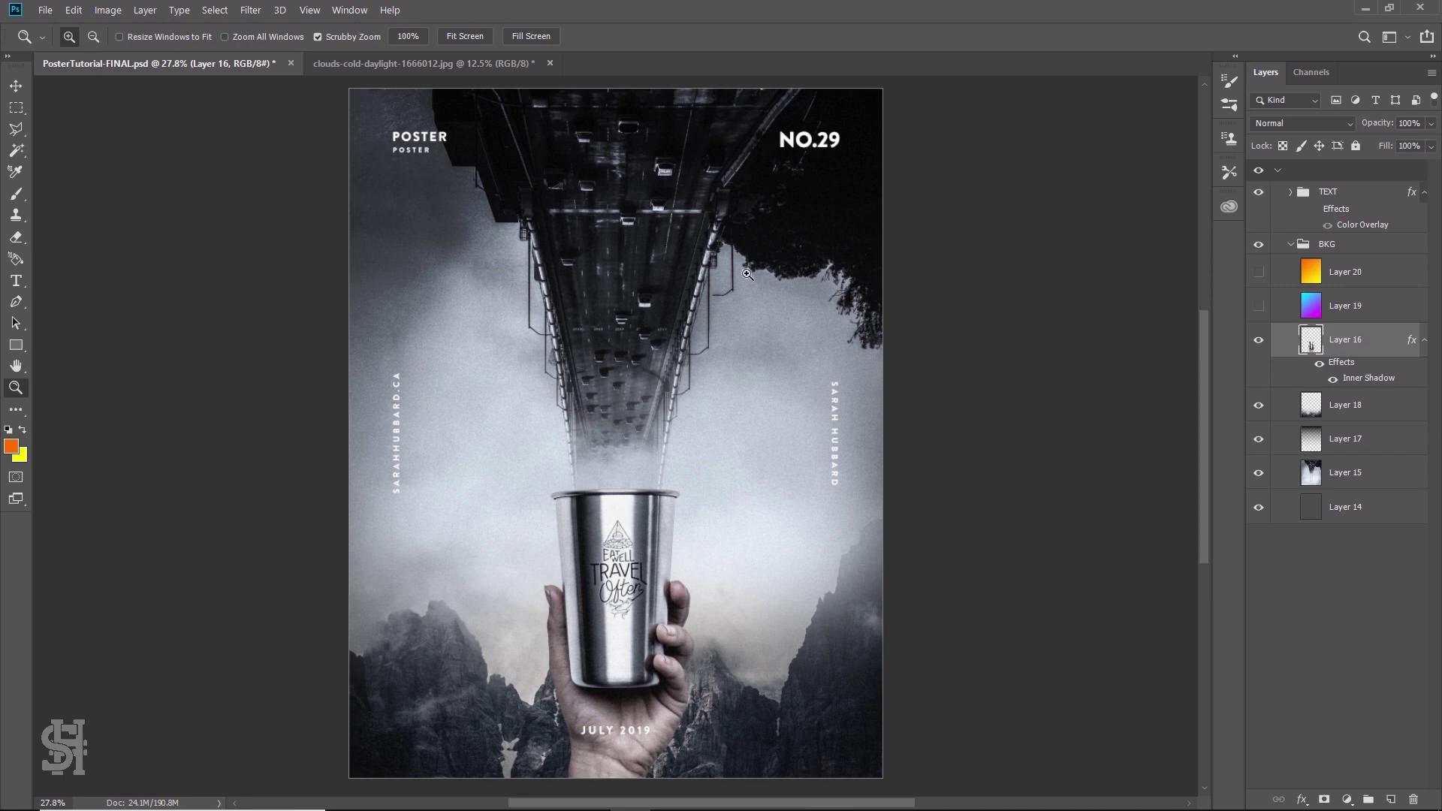
Check the mountains' contribution to the poster by toggling Layer 18's visibility
click(15, 85)
click(1259, 406)
click(1259, 407)
click(1259, 406)
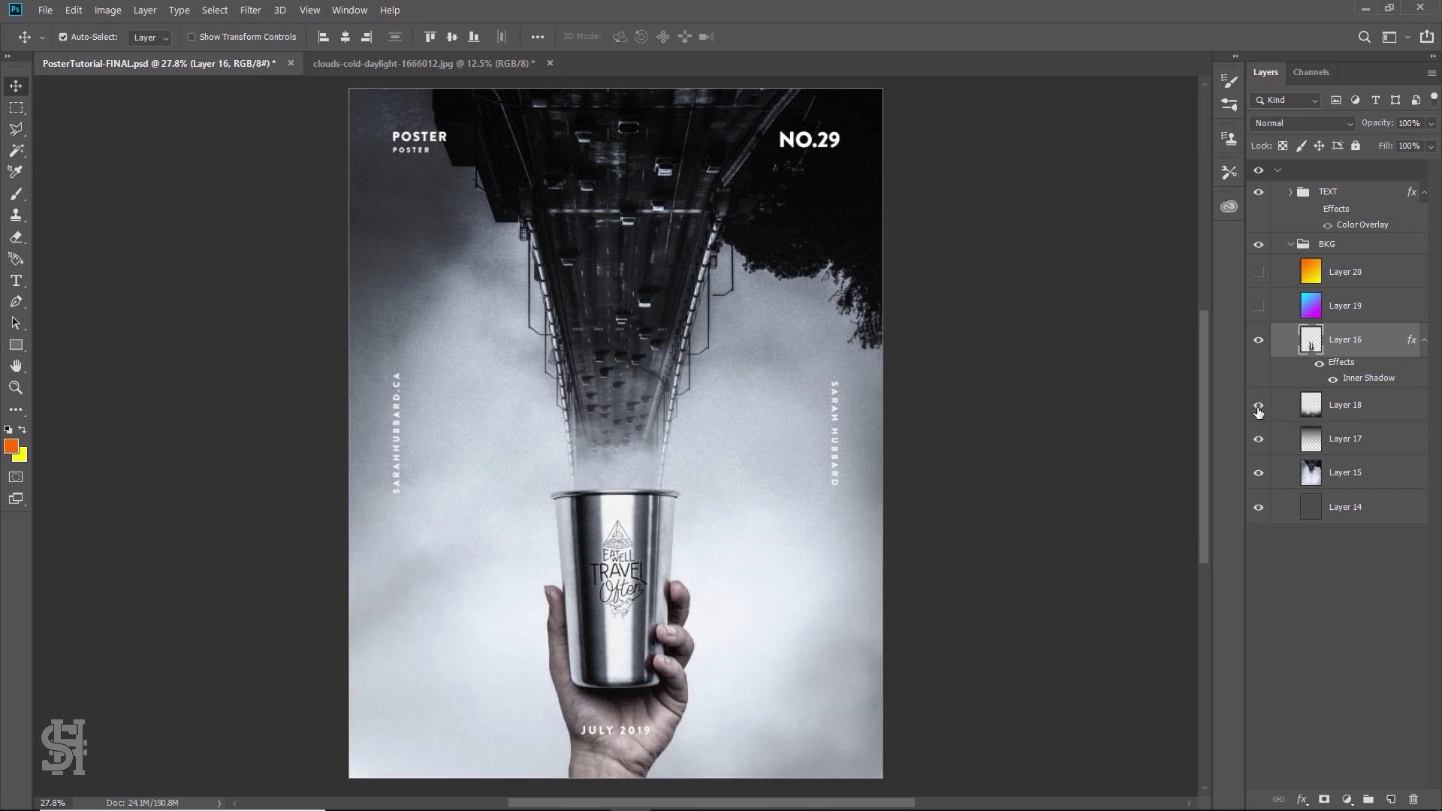
click(1259, 409)
Boost Layer 18's contrast with an S-shaped RGB Curves adjustment, mapping input 52 to about 32 and input 160 to 214
click(1343, 415)
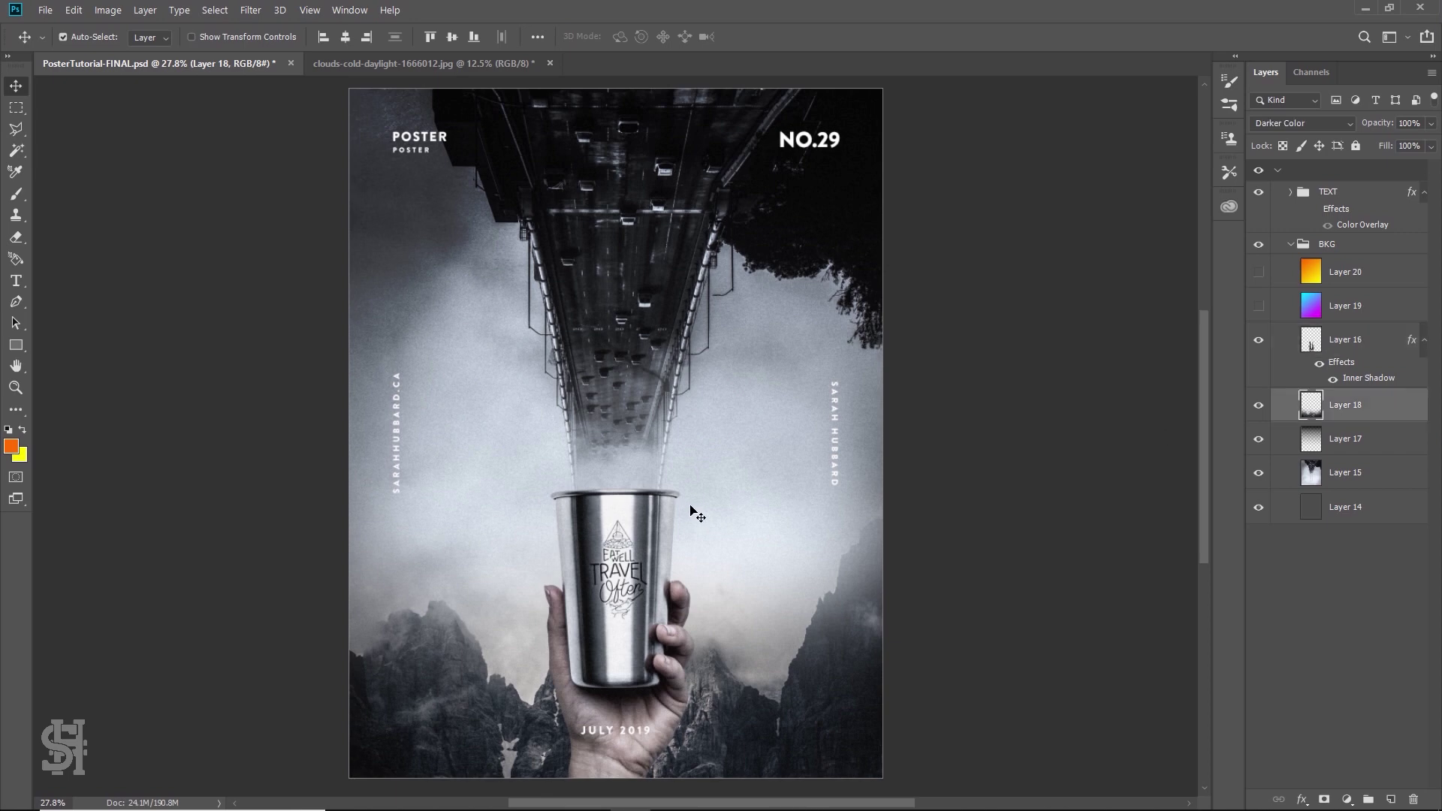
click(107, 9)
mouse_move(150, 51)
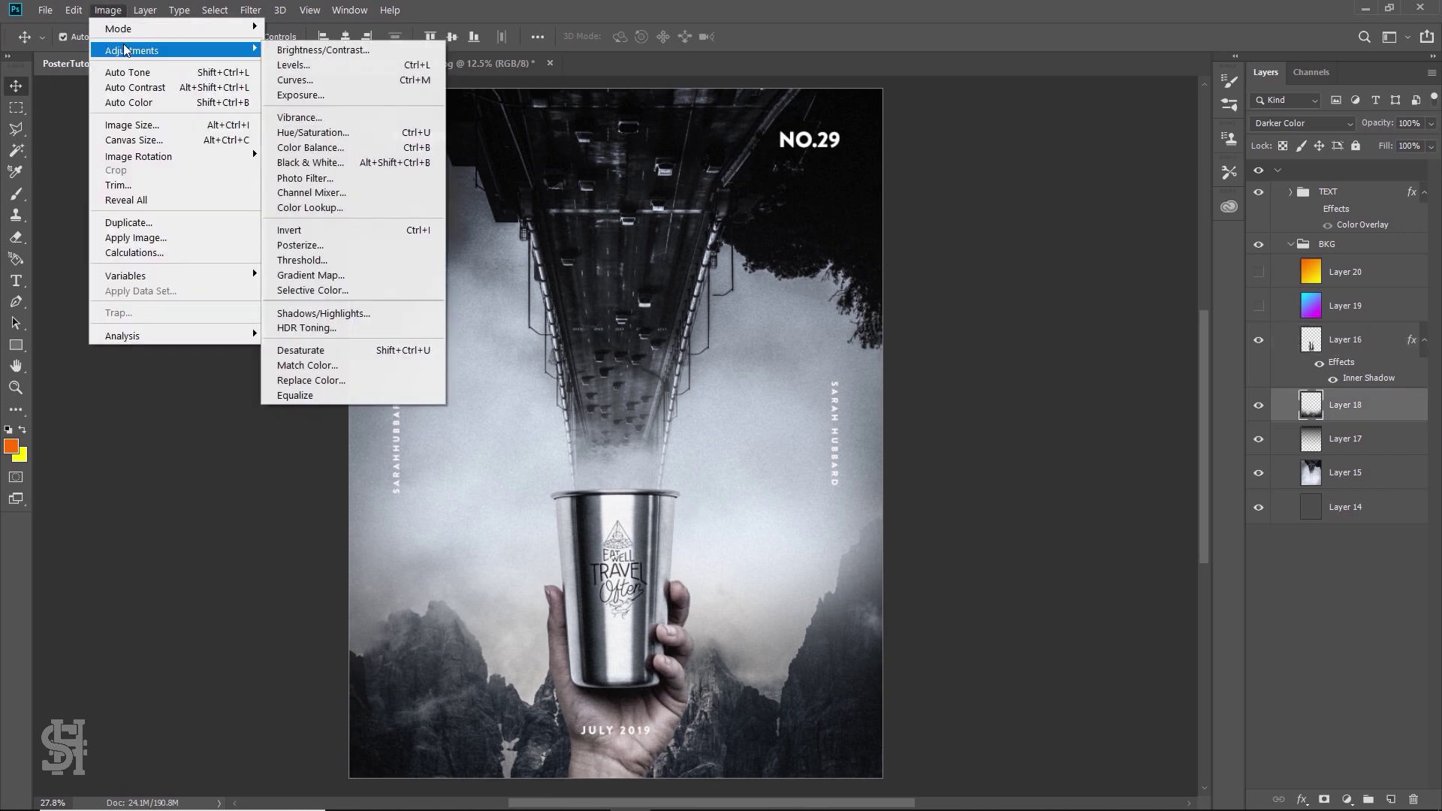
click(286, 80)
drag(985, 385, 993, 393)
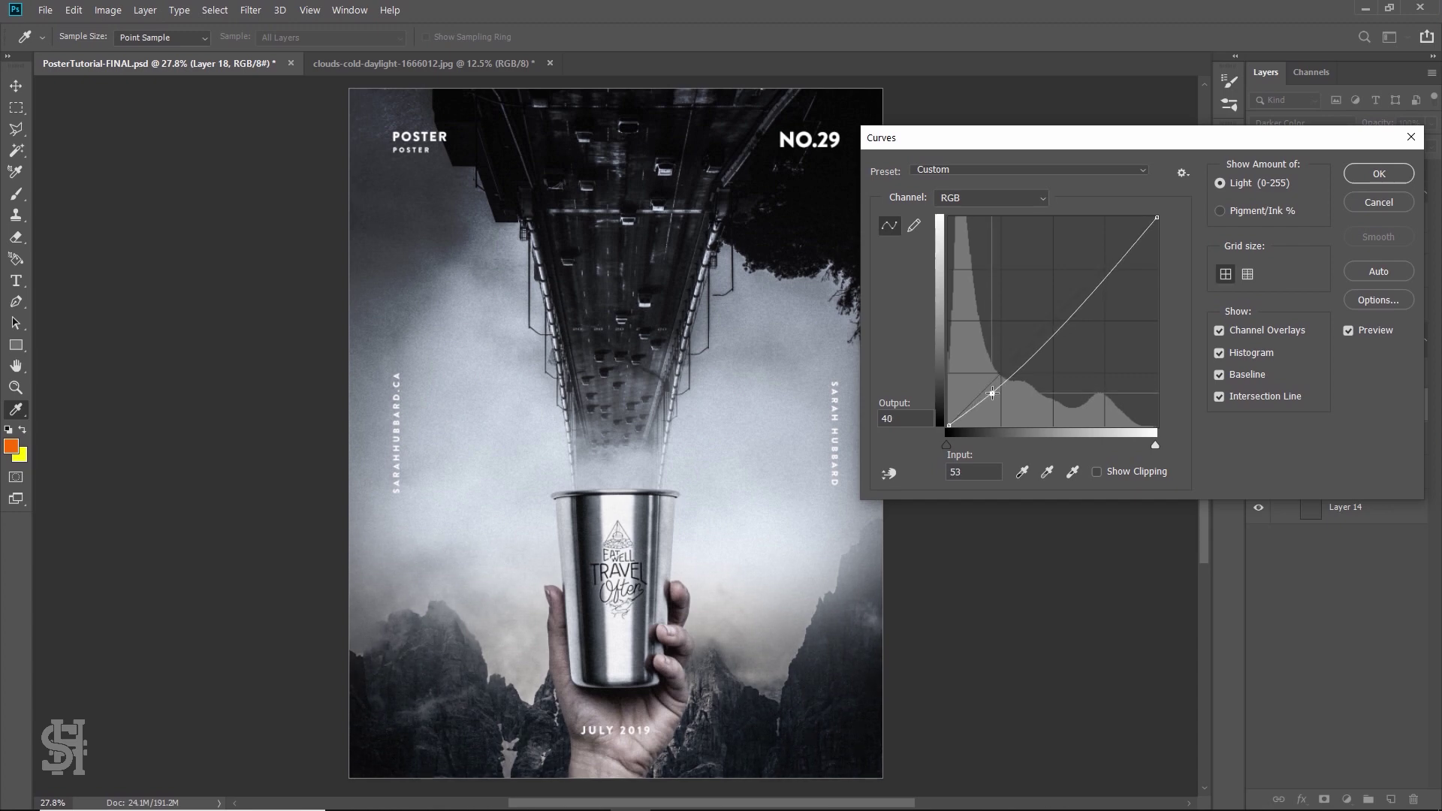
drag(1098, 287, 1083, 273)
drag(994, 396, 992, 400)
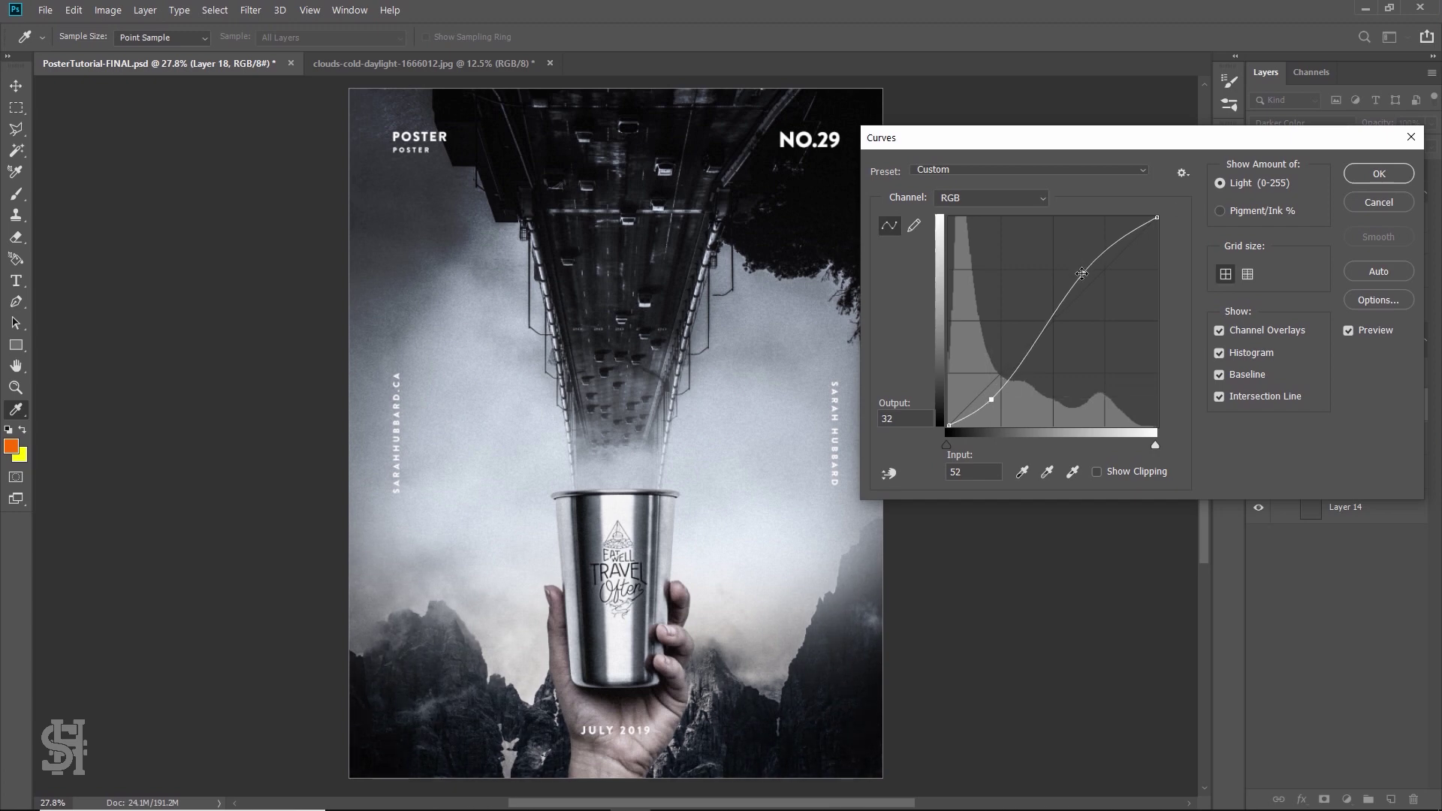
mouse_move(1083, 273)
mouse_down()
mouse_move(1095, 250)
mouse_move(1080, 250)
mouse_up()
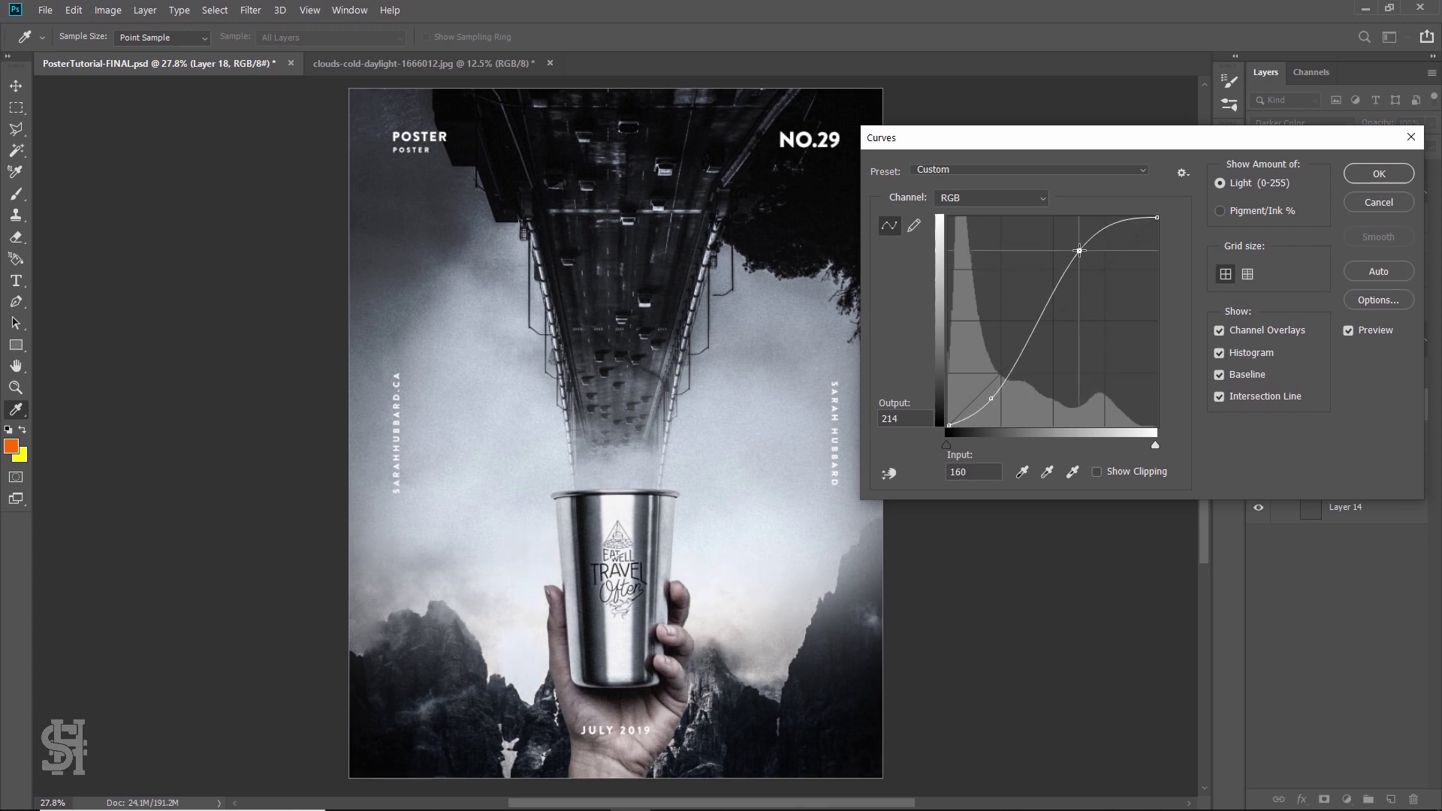
click(1364, 174)
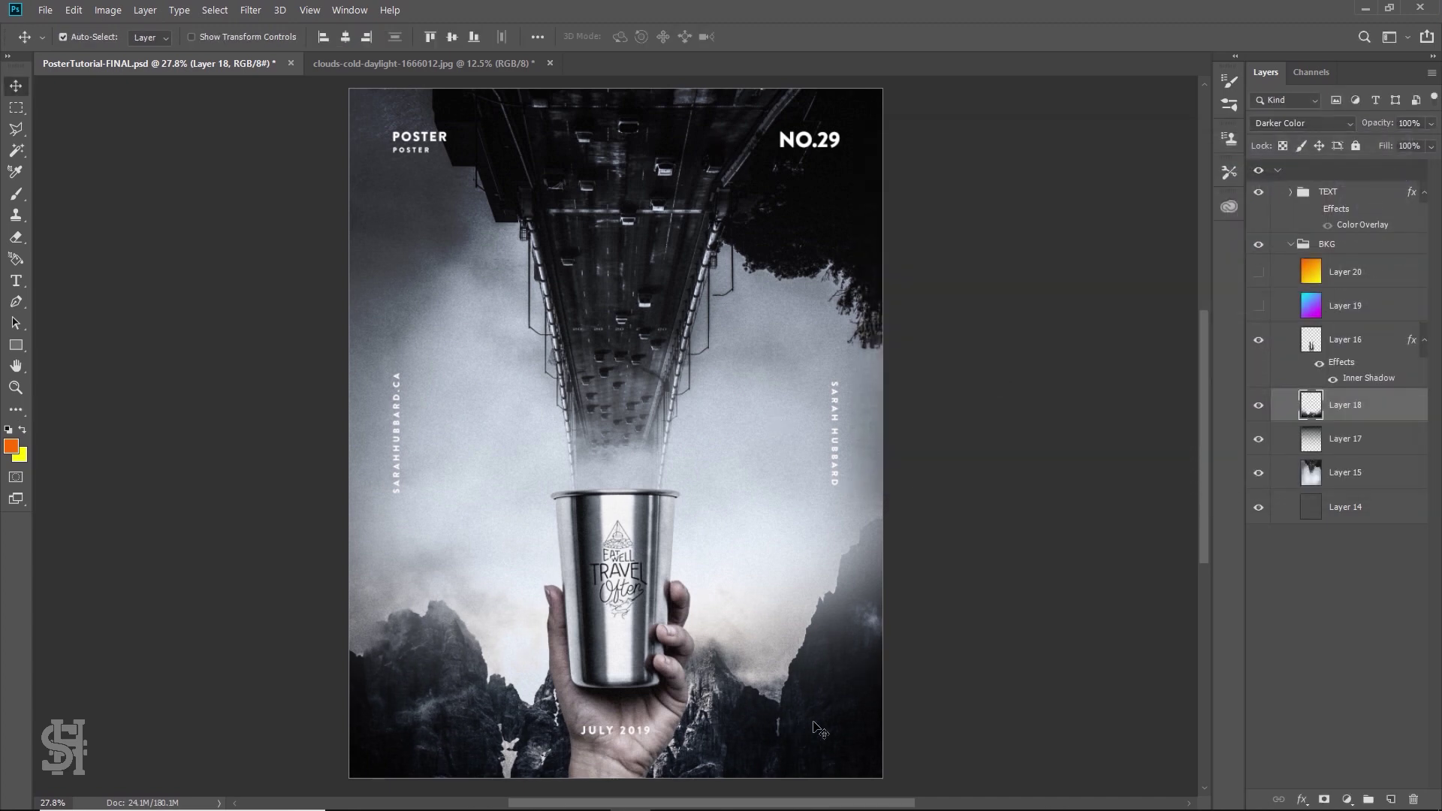
Check what Layer 18, the mountains, and Layer 17, the dark gradient, each add to the poster by toggling their visibility
click(76, 39)
drag(798, 751, 833, 698)
click(1259, 406)
click(1259, 407)
click(1258, 440)
click(1258, 440)
Extend the lower edge of Layer 17's dark gradient downward with Free Transform
click(1344, 440)
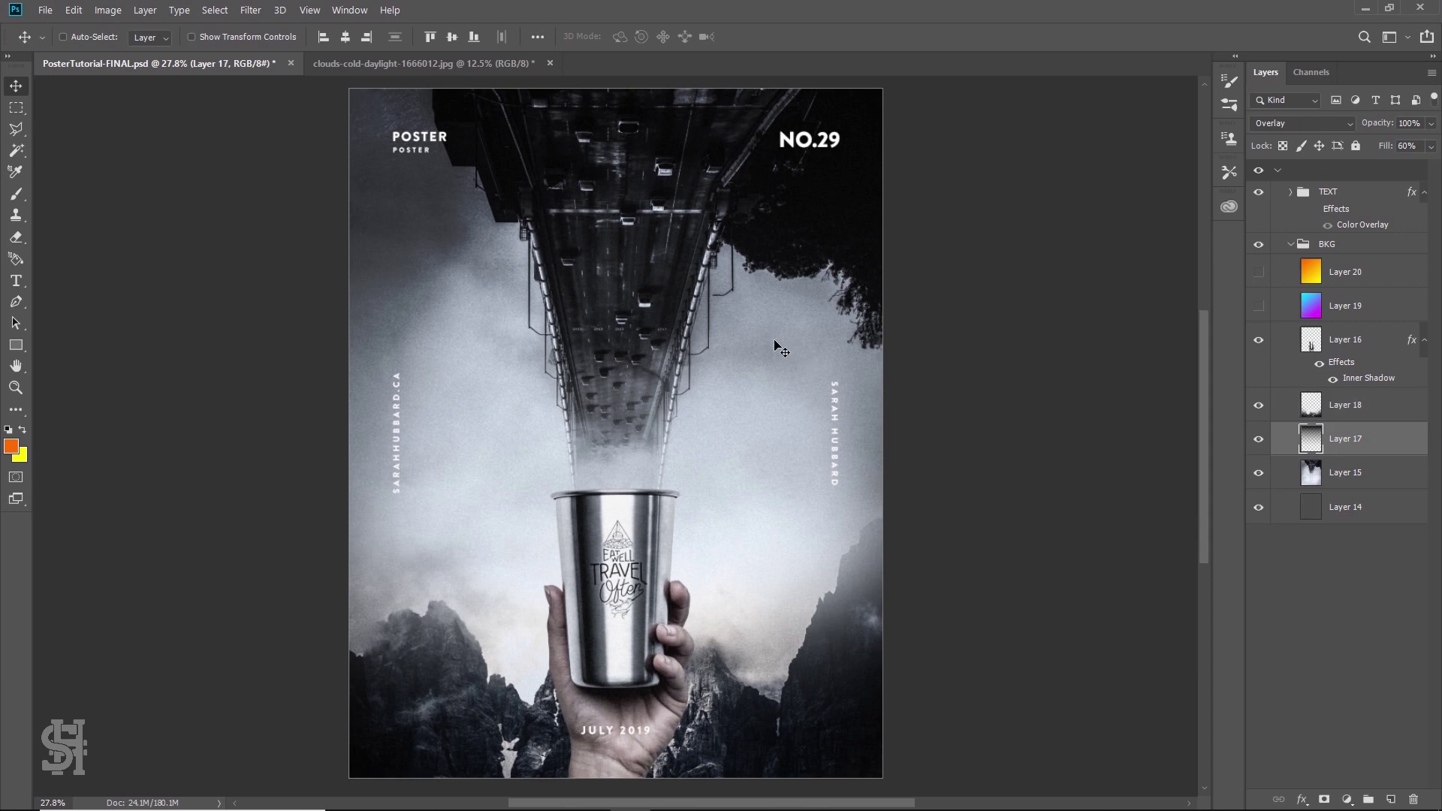
key(ctrl+t)
drag(620, 638, 621, 725)
key(Return)
Try a 71% fill on Layer 17 and compare the poster with and without the gradient
click(1431, 146)
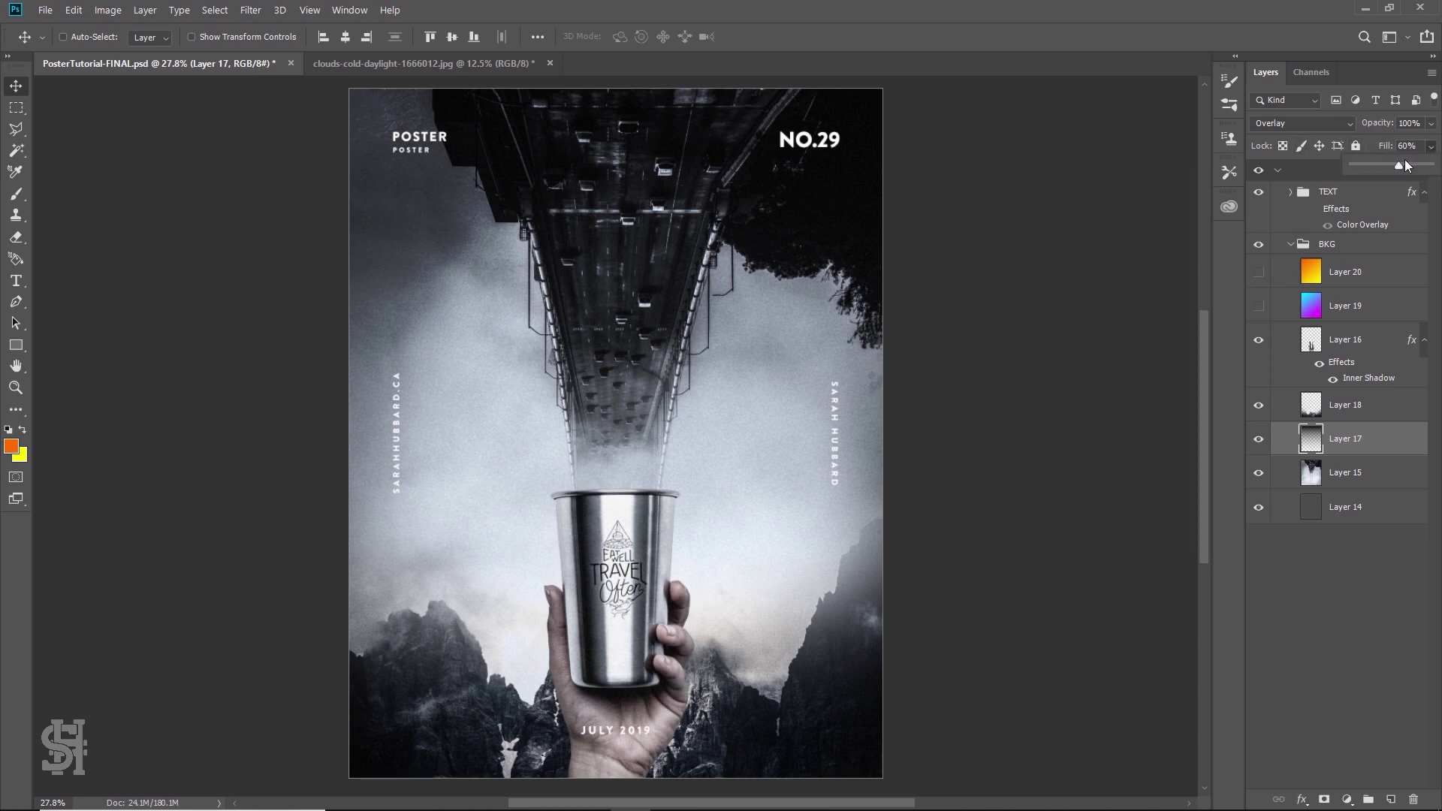
drag(1403, 168, 1409, 170)
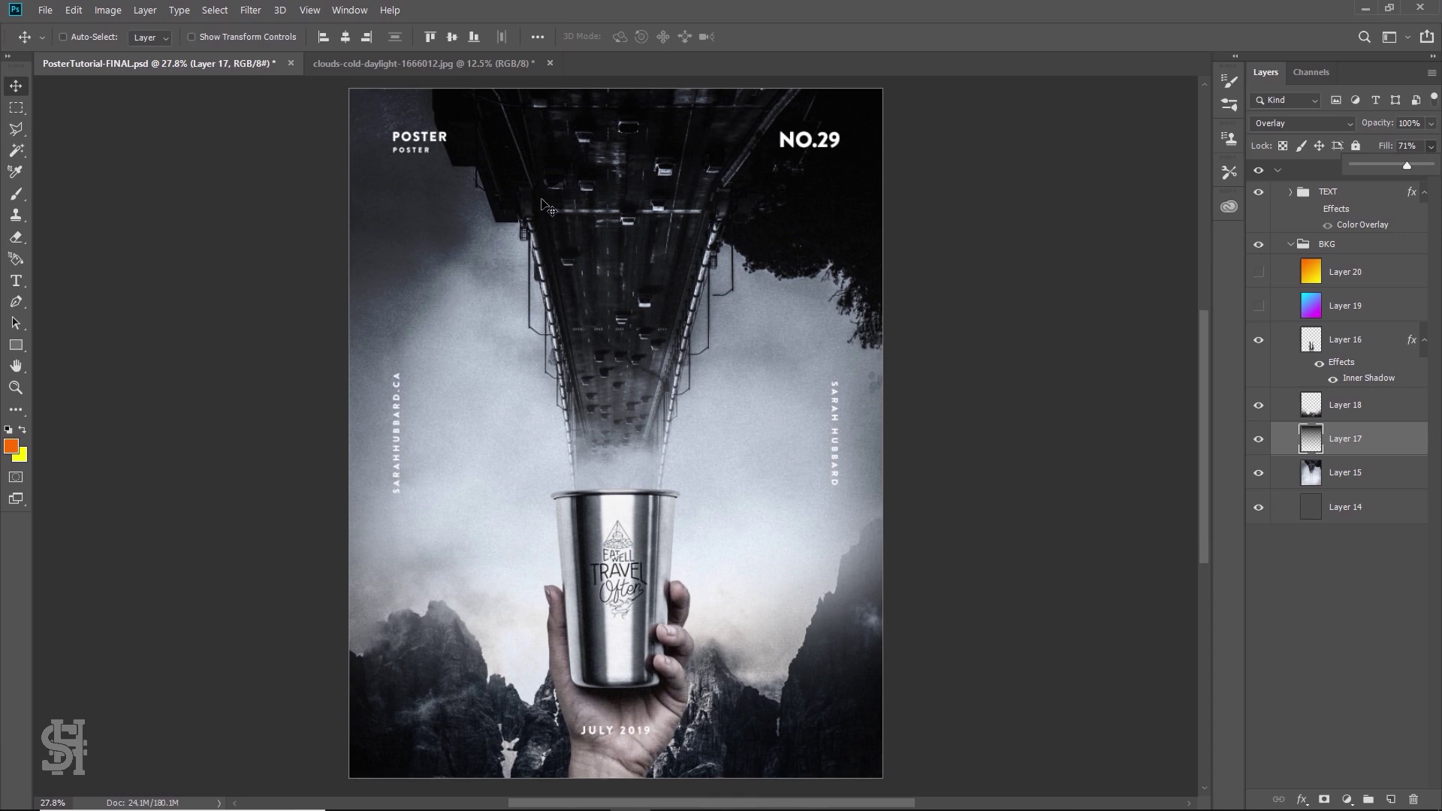
click(1258, 441)
click(1258, 440)
click(1258, 441)
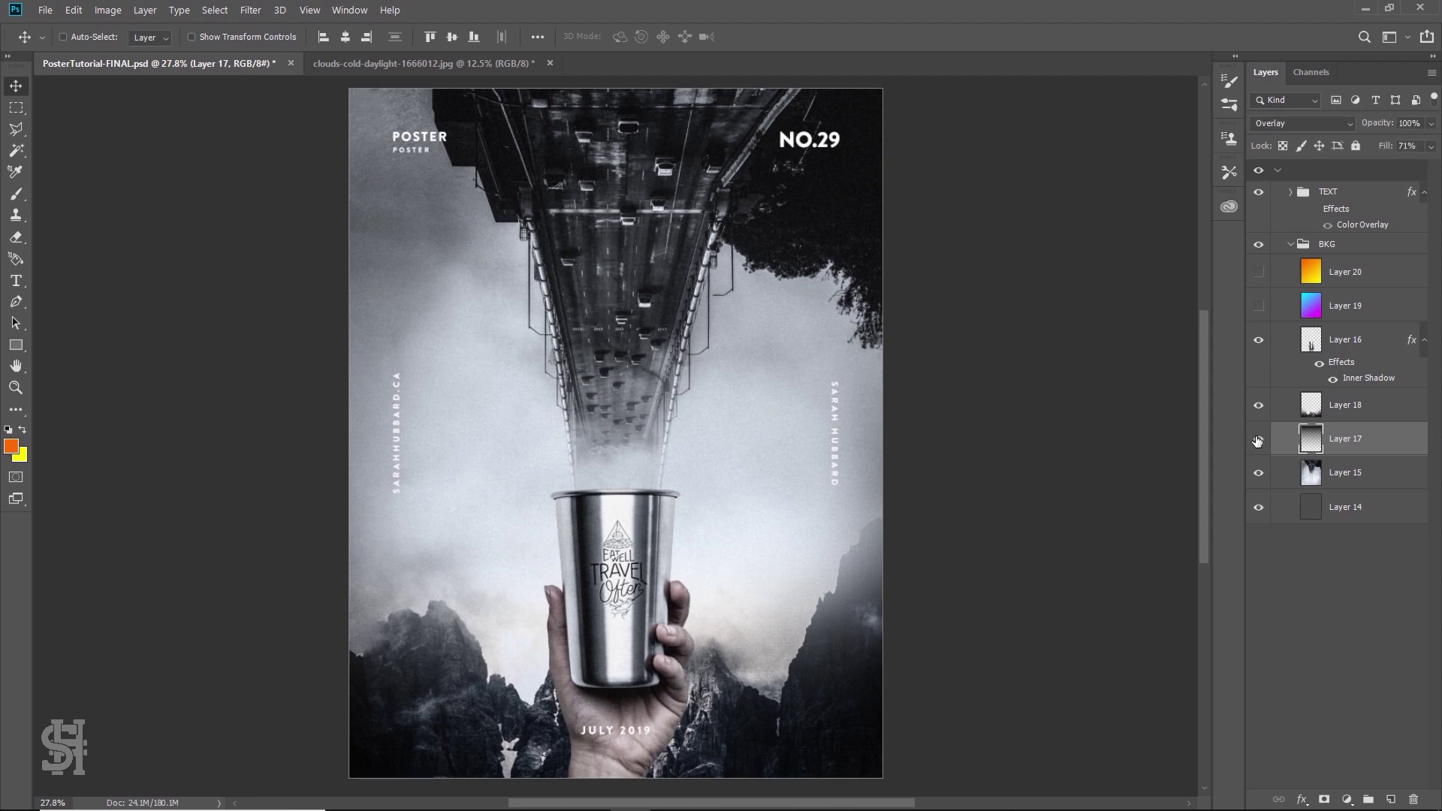
click(1258, 441)
click(1258, 441)
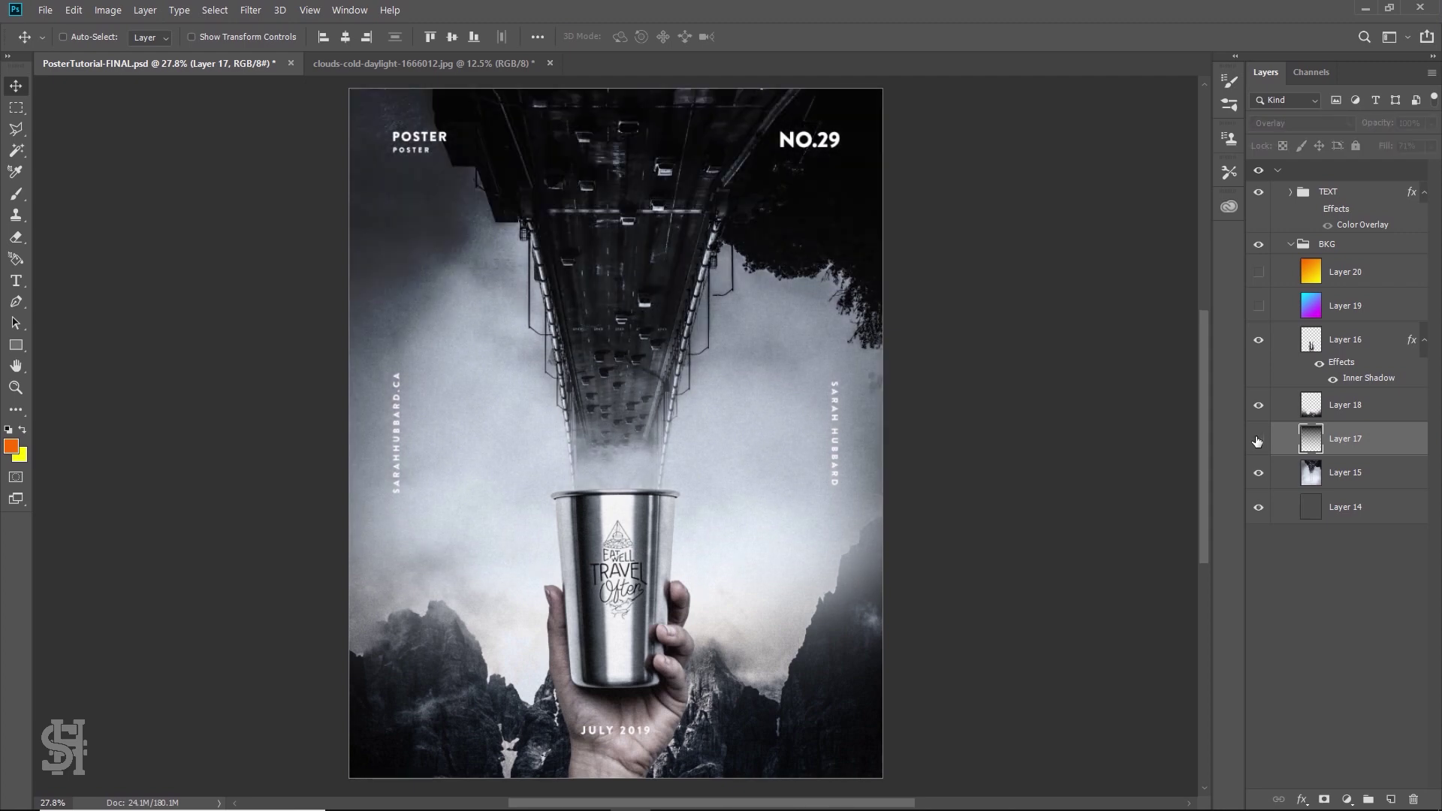
click(1258, 441)
click(1258, 441)
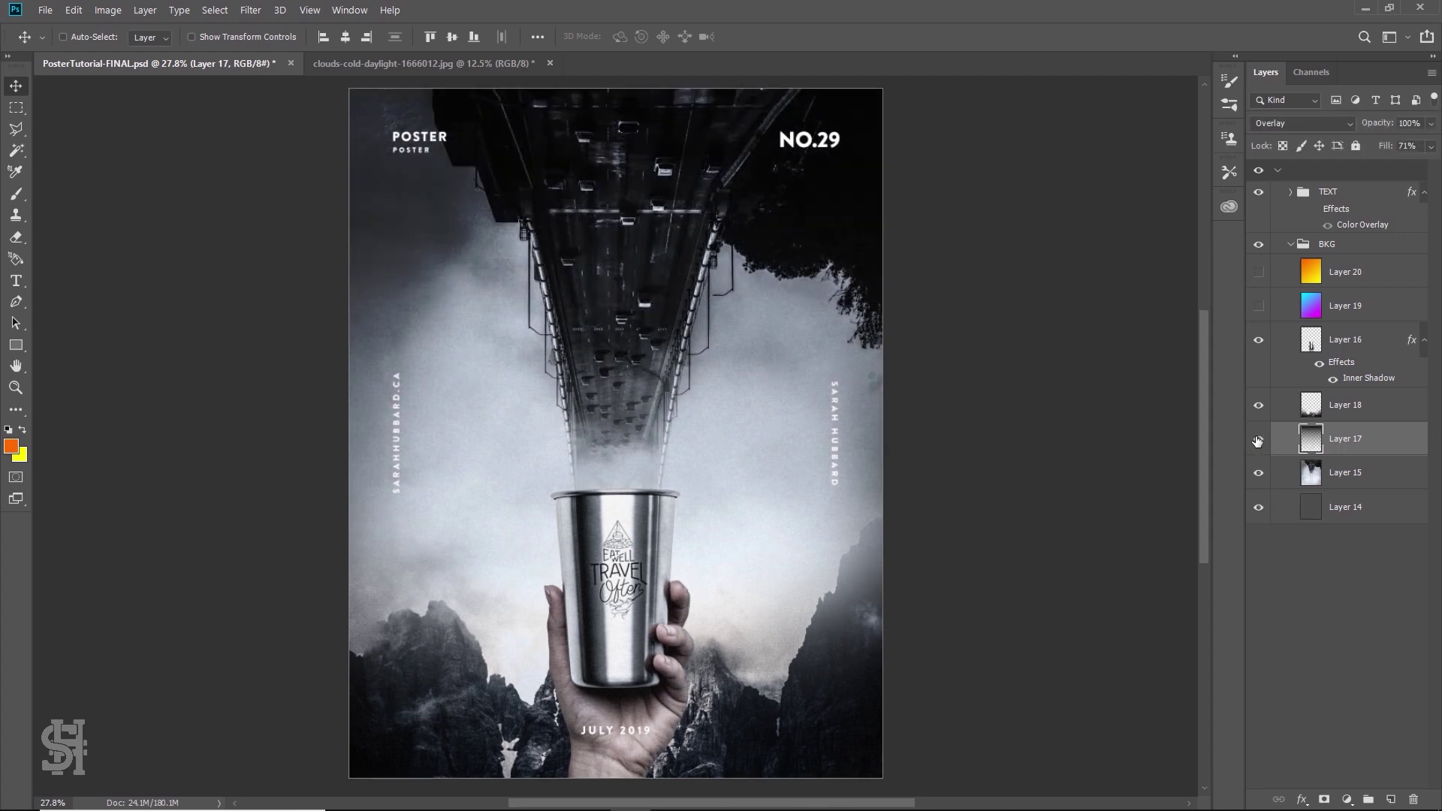
Set Layer 17's fill to 38% to soften the dark gradient over the bridge
click(1430, 147)
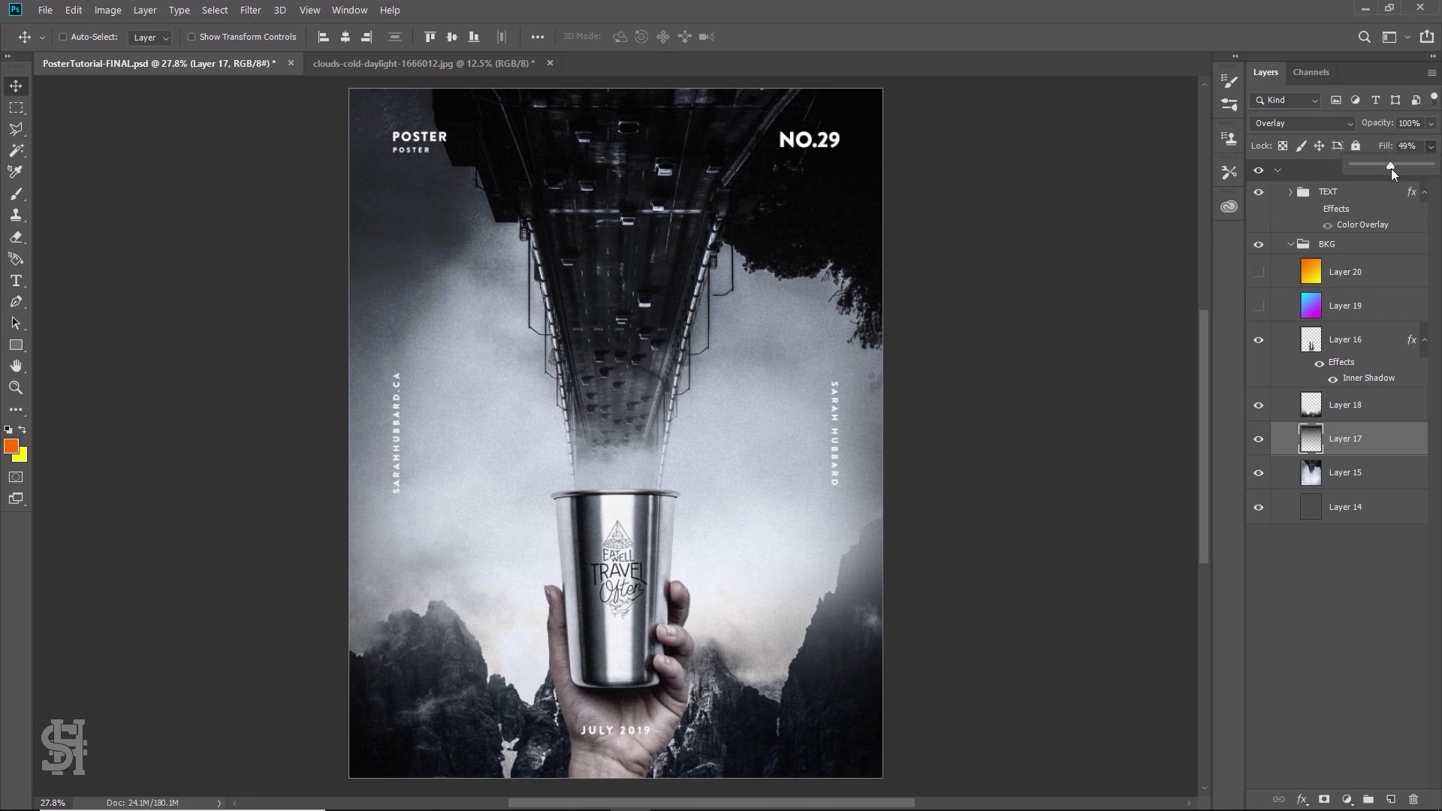
drag(1391, 168, 1378, 167)
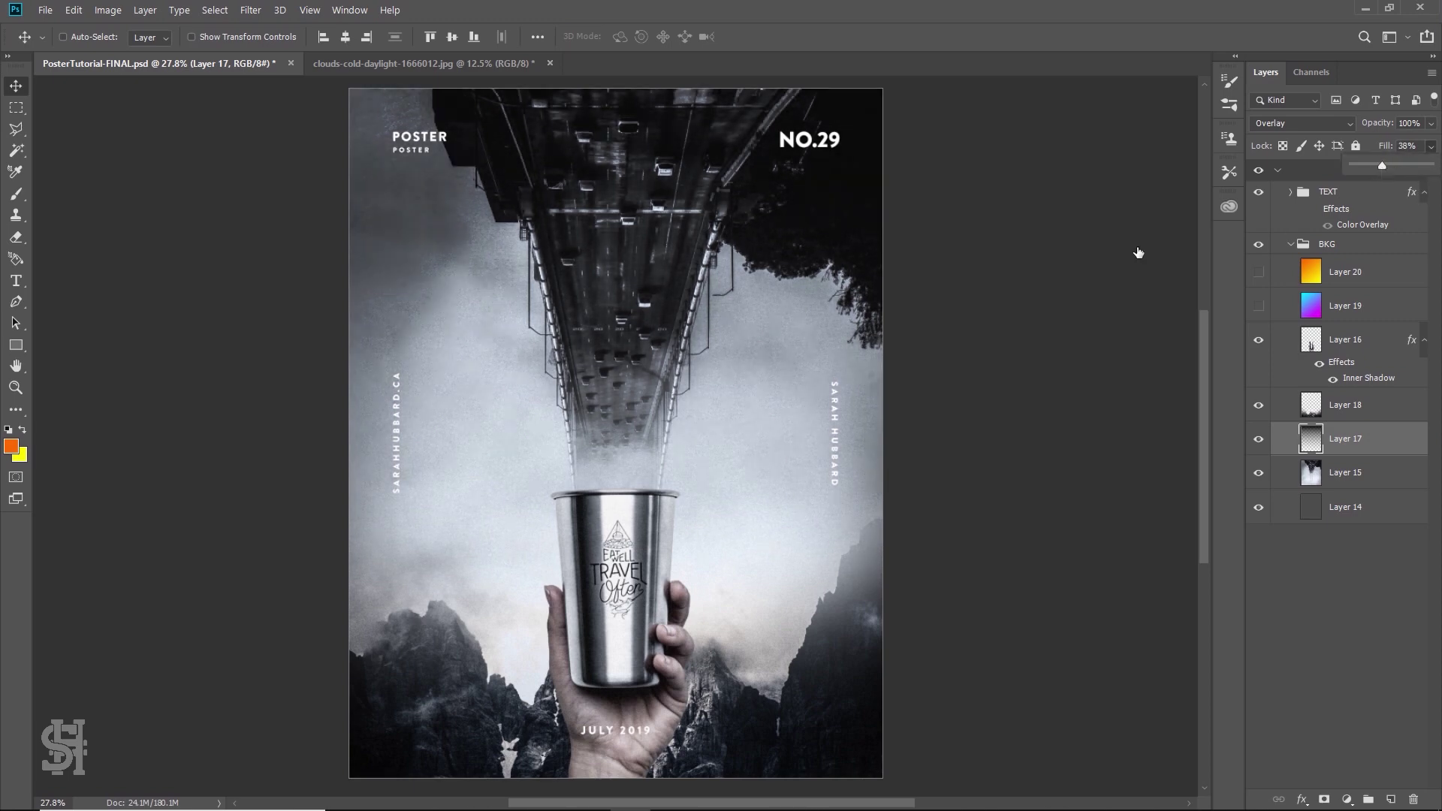
click(1204, 340)
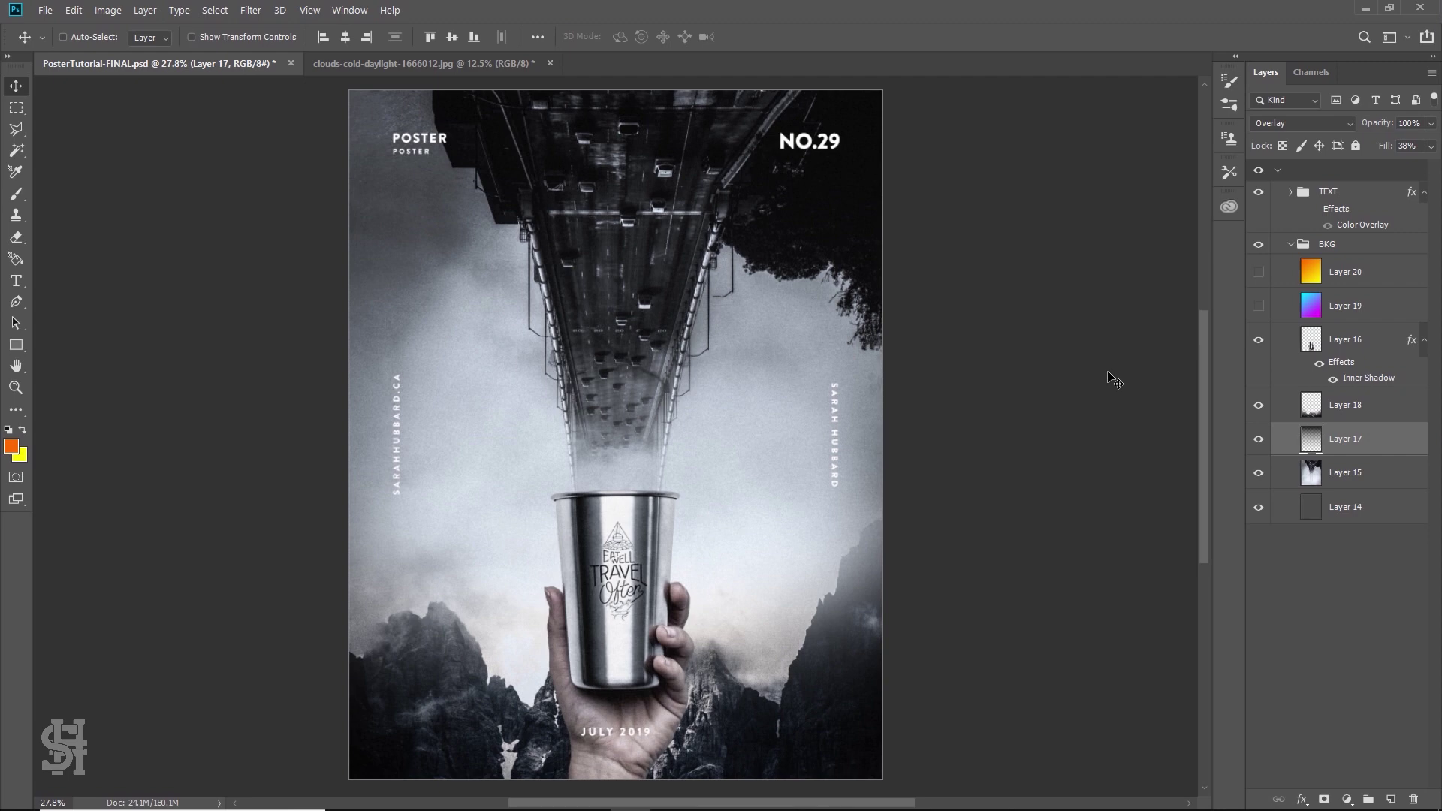
Move Layer 16, the hand and cup, straight up toward the bridge with the guides shown, then hide the guides
click(1369, 347)
key(ctrl+semicolon)
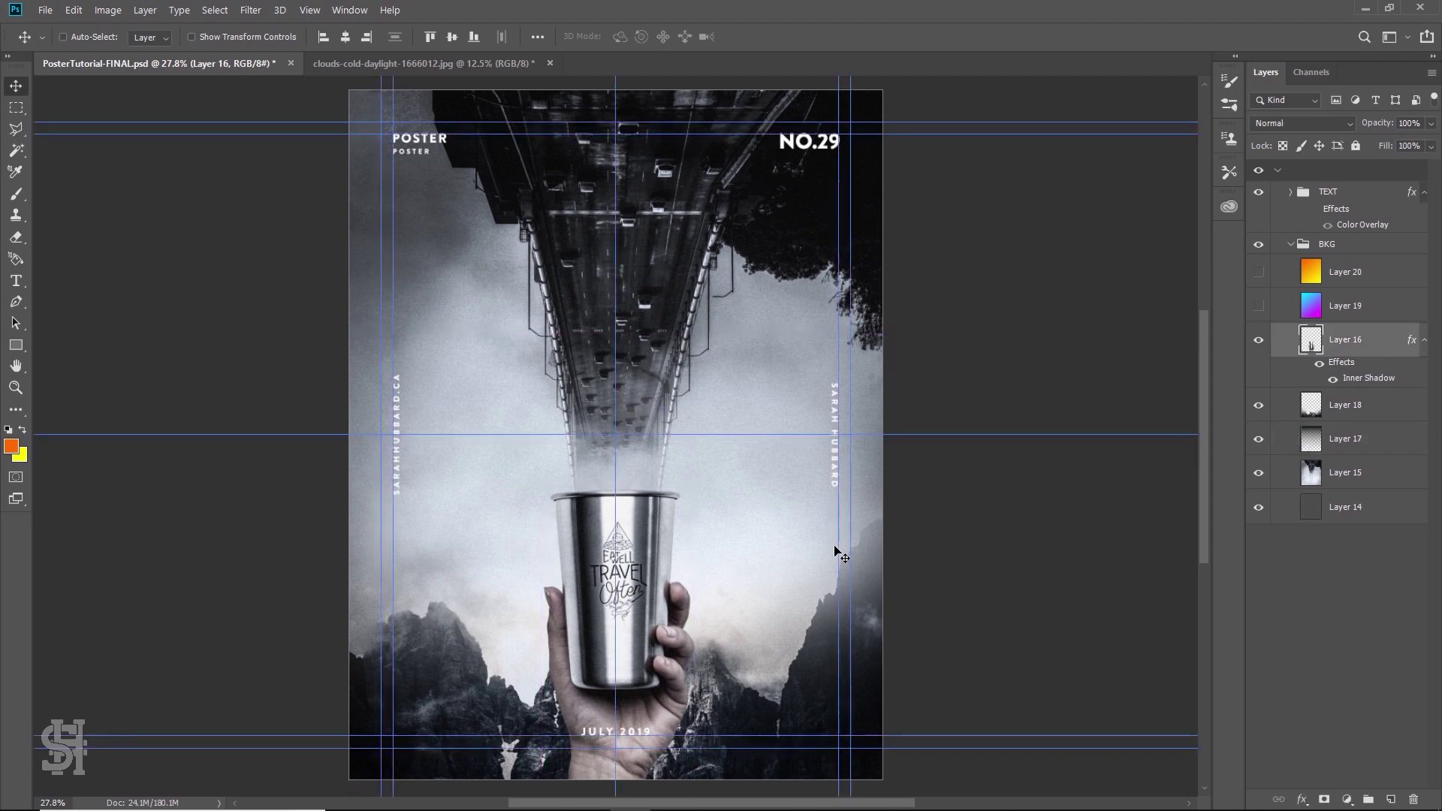
mouse_move(645, 549)
mouse_down()
mouse_move(649, 493)
mouse_move(648, 526)
mouse_up()
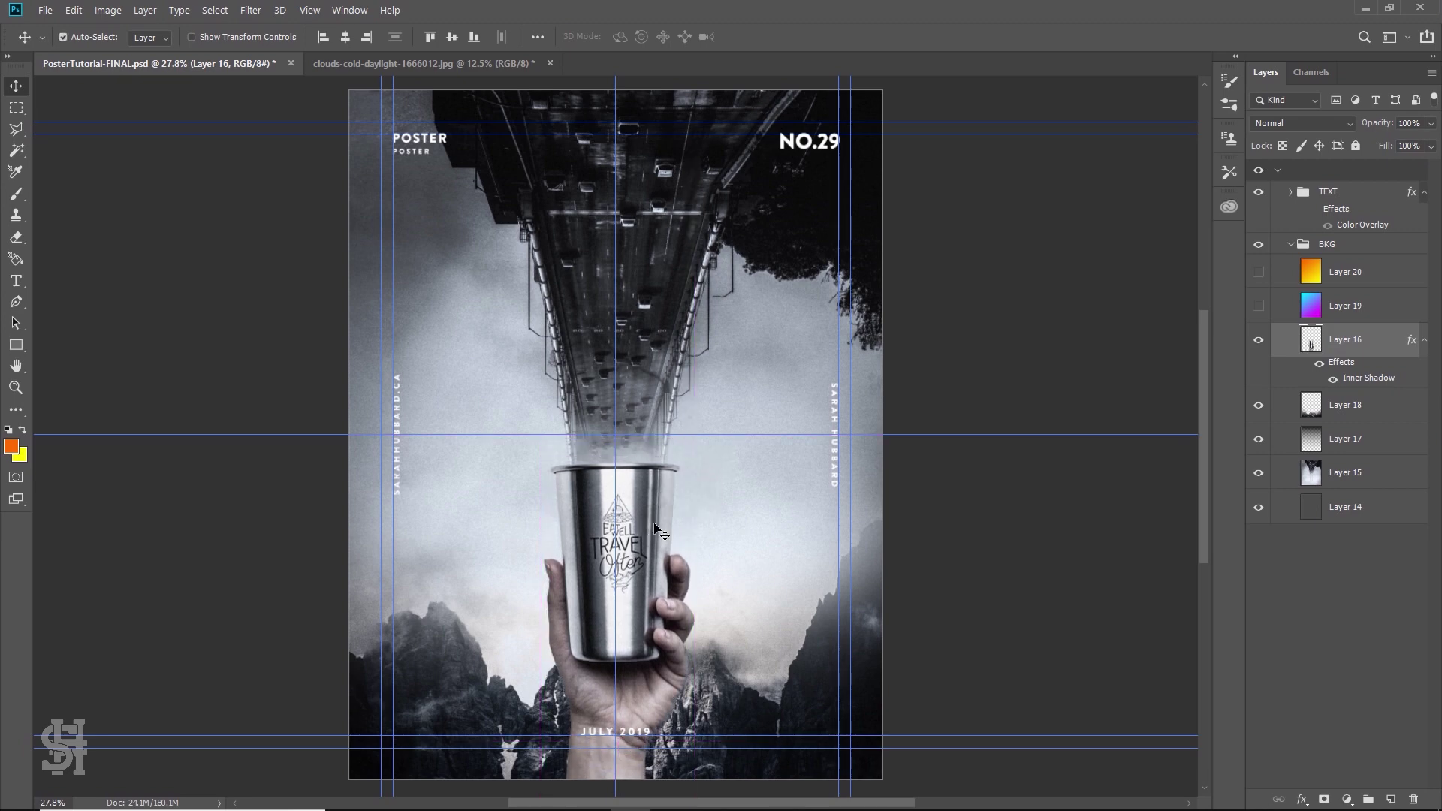
key(ctrl+semicolon)
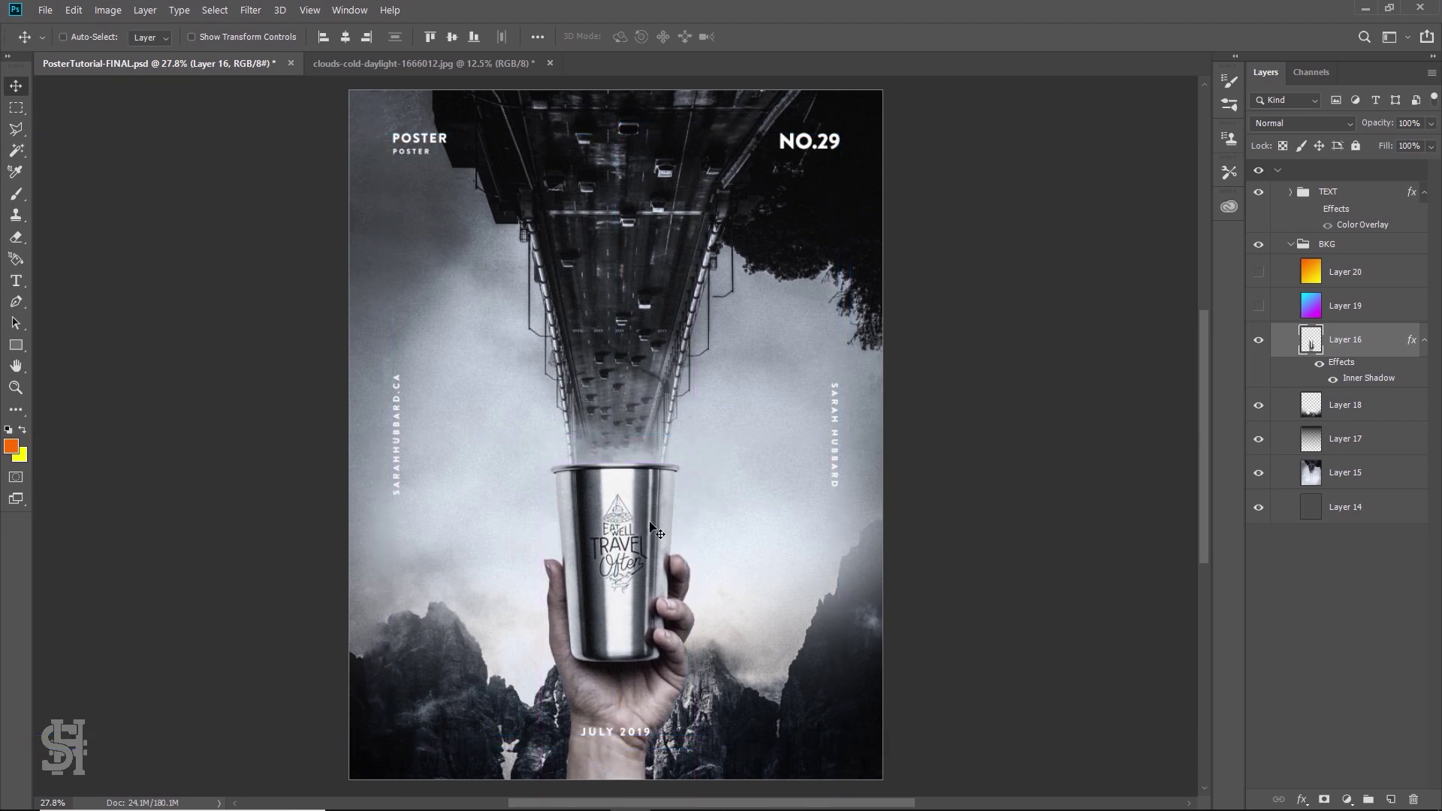
Remove the leftover fringe along the wrist's left edge on Layer 16 using a Polygonal Lasso selection, and deselect
key(z)
drag(615, 764, 621, 763)
key(e)
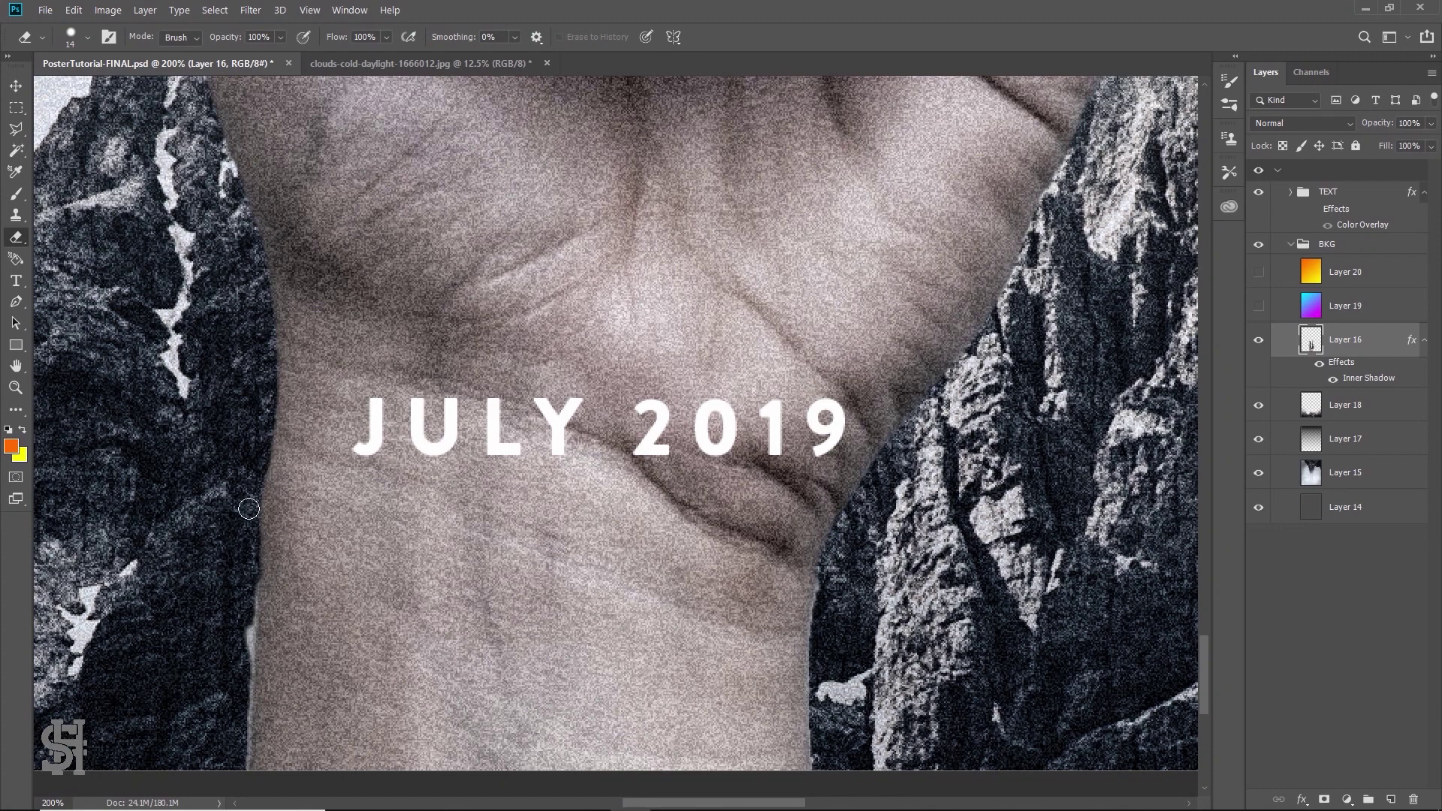
key(l)
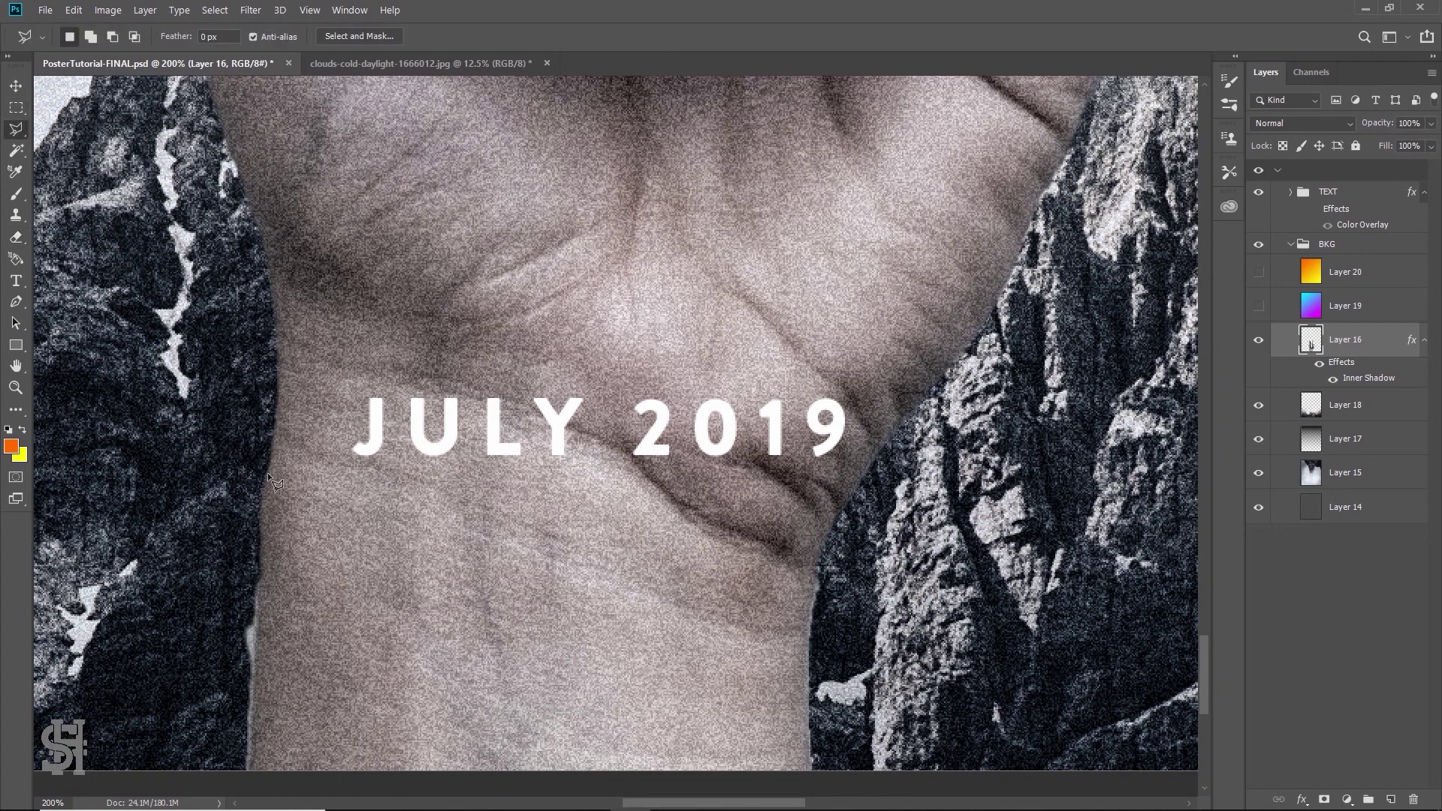
click(267, 473)
click(248, 774)
click(161, 688)
double_click(211, 460)
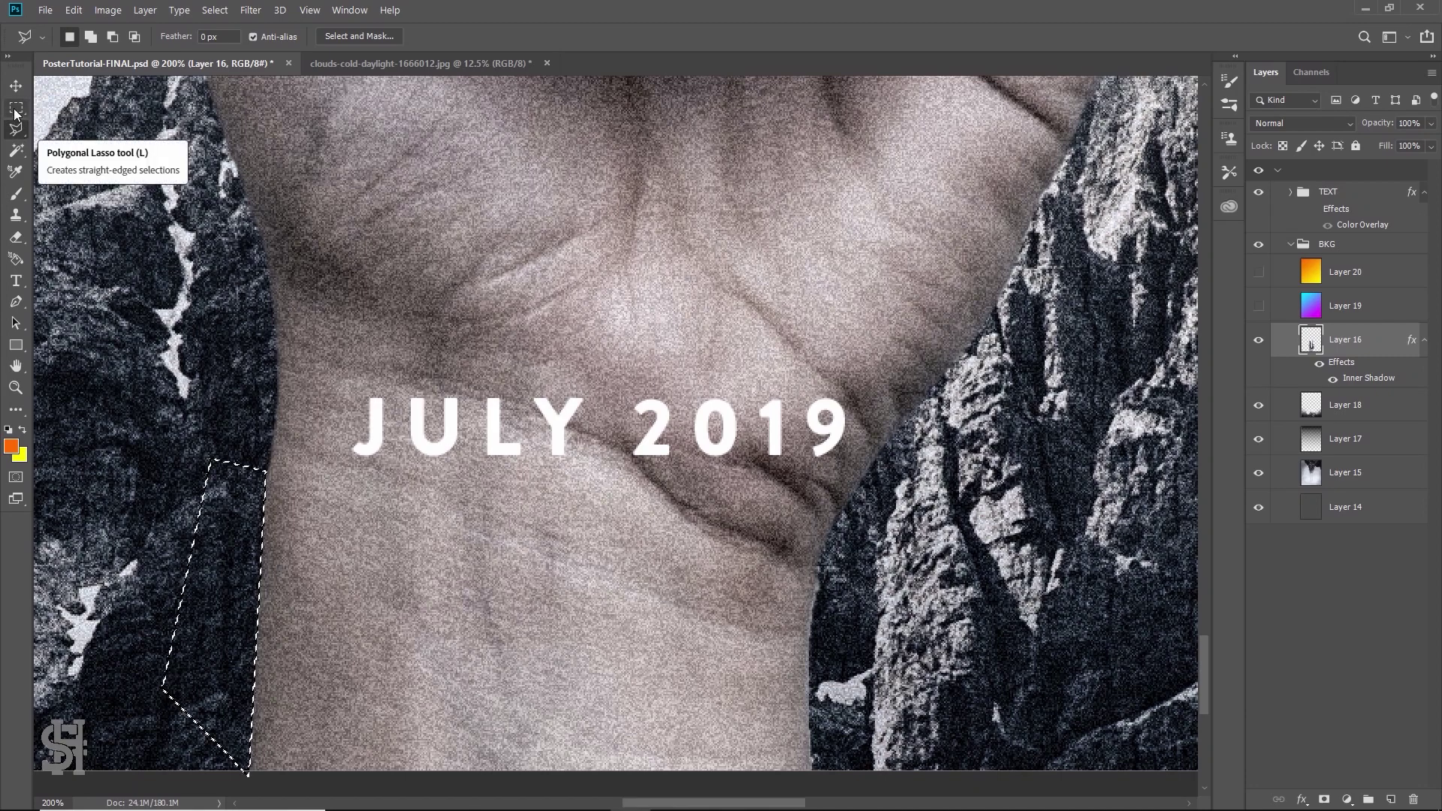
key(ctrl+d)
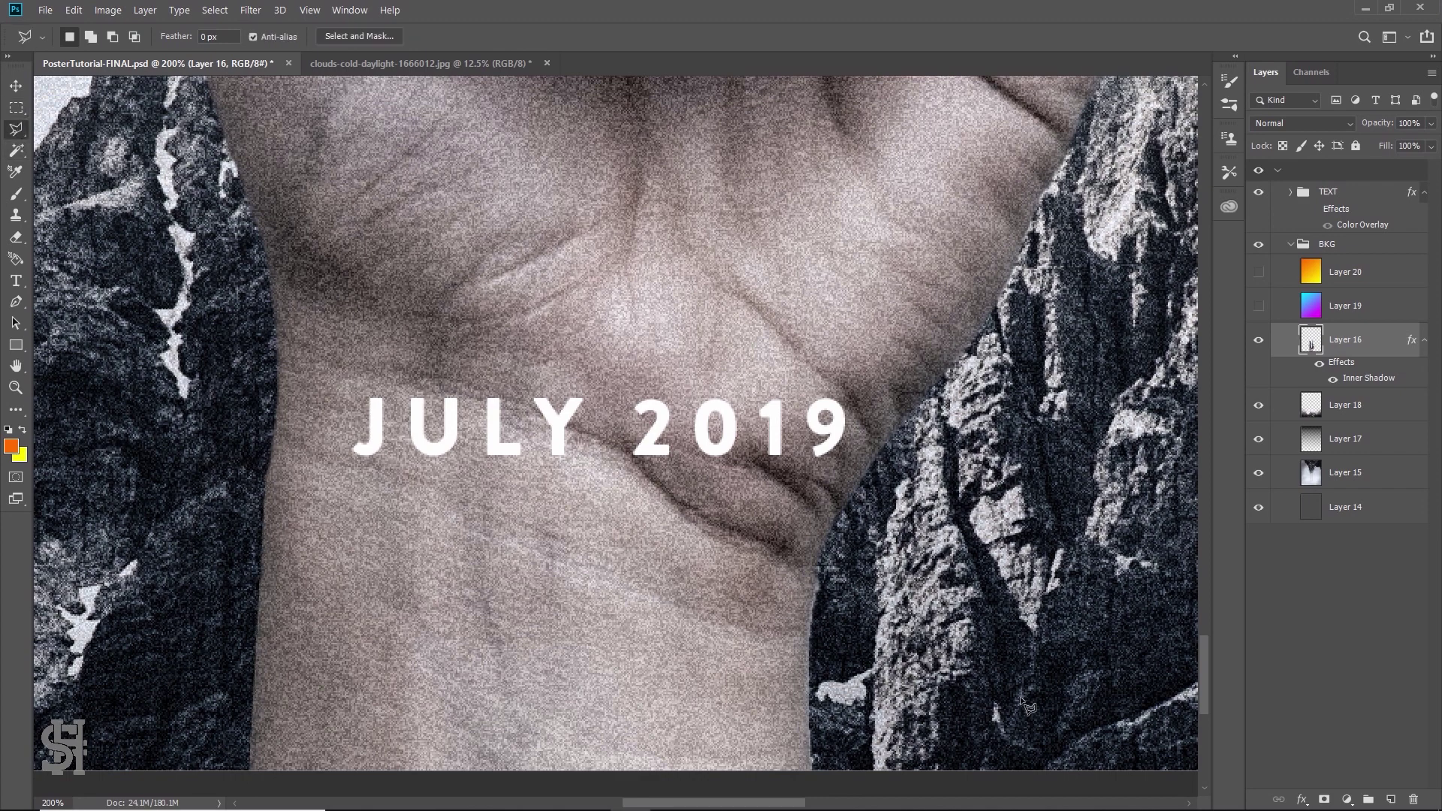
Remove the light fringe along the wrist's right edge on Layer 16 with another Polygonal Lasso selection, and deselect
mouse_move(818, 564)
mouse_down()
mouse_move(809, 778)
mouse_move(842, 778)
mouse_move(857, 661)
mouse_up()
double_click(861, 563)
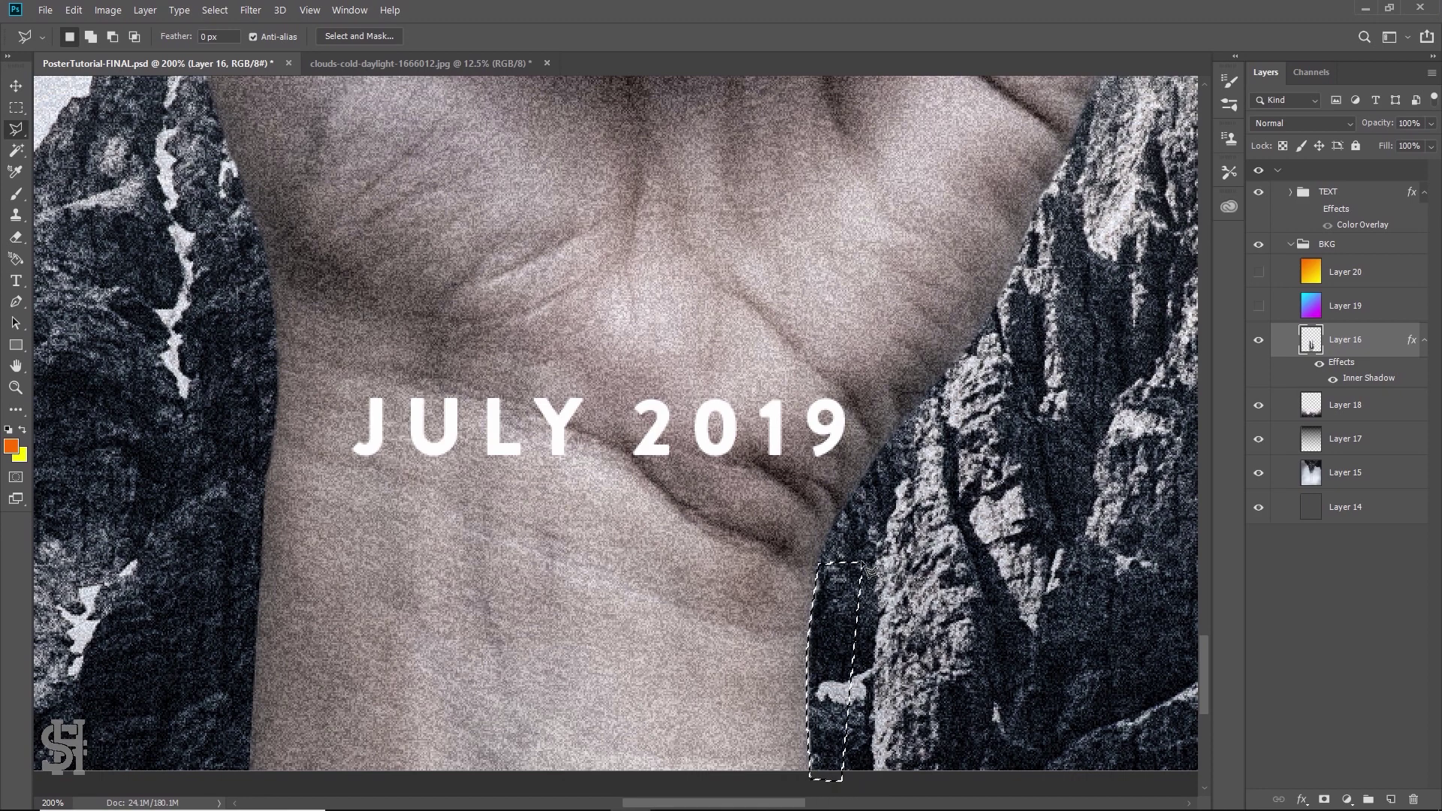
click(16, 107)
key(ctrl+d)
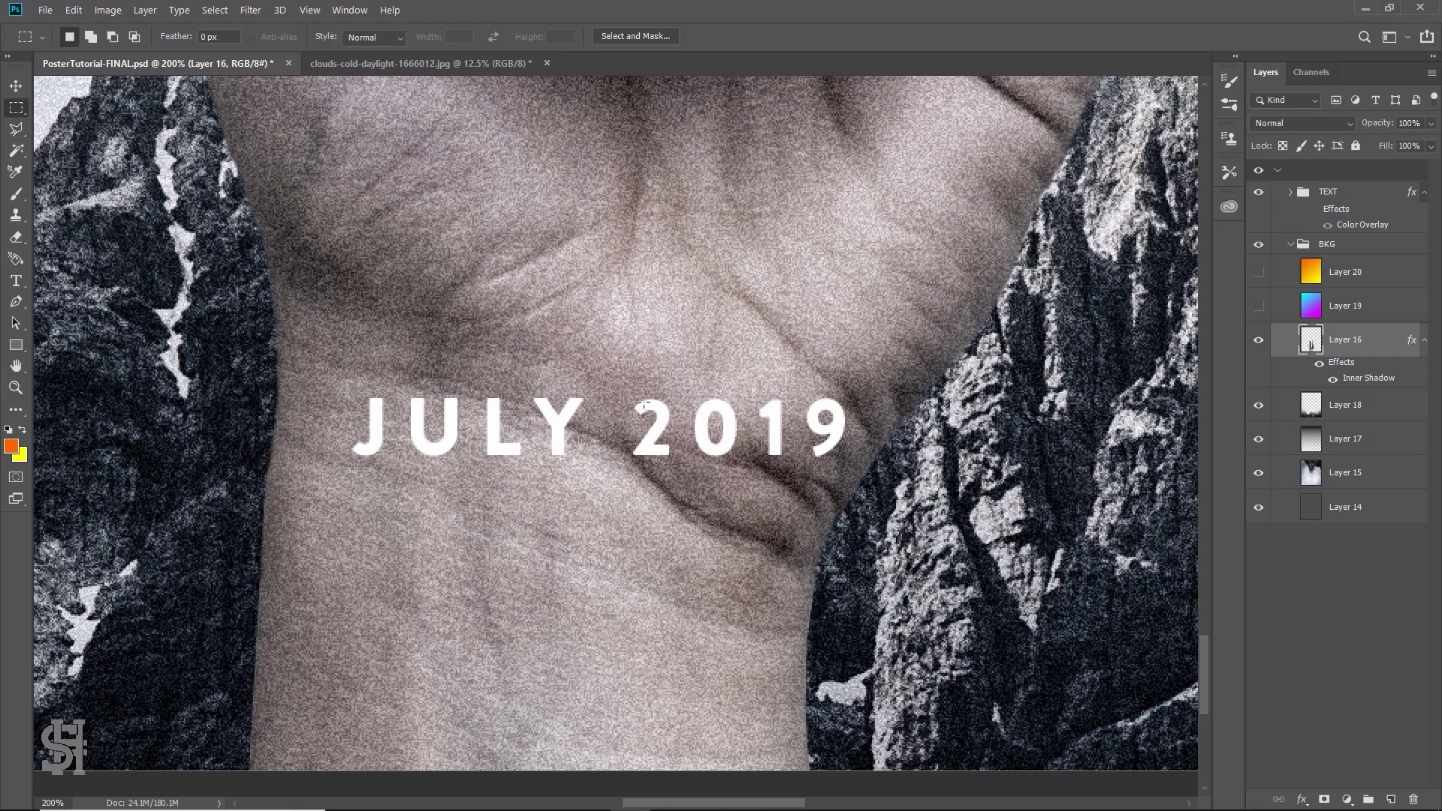
Fine-tune the hand and cup's height on Layer 16, moving them slightly down and nudging them back up
key(ctrl+0)
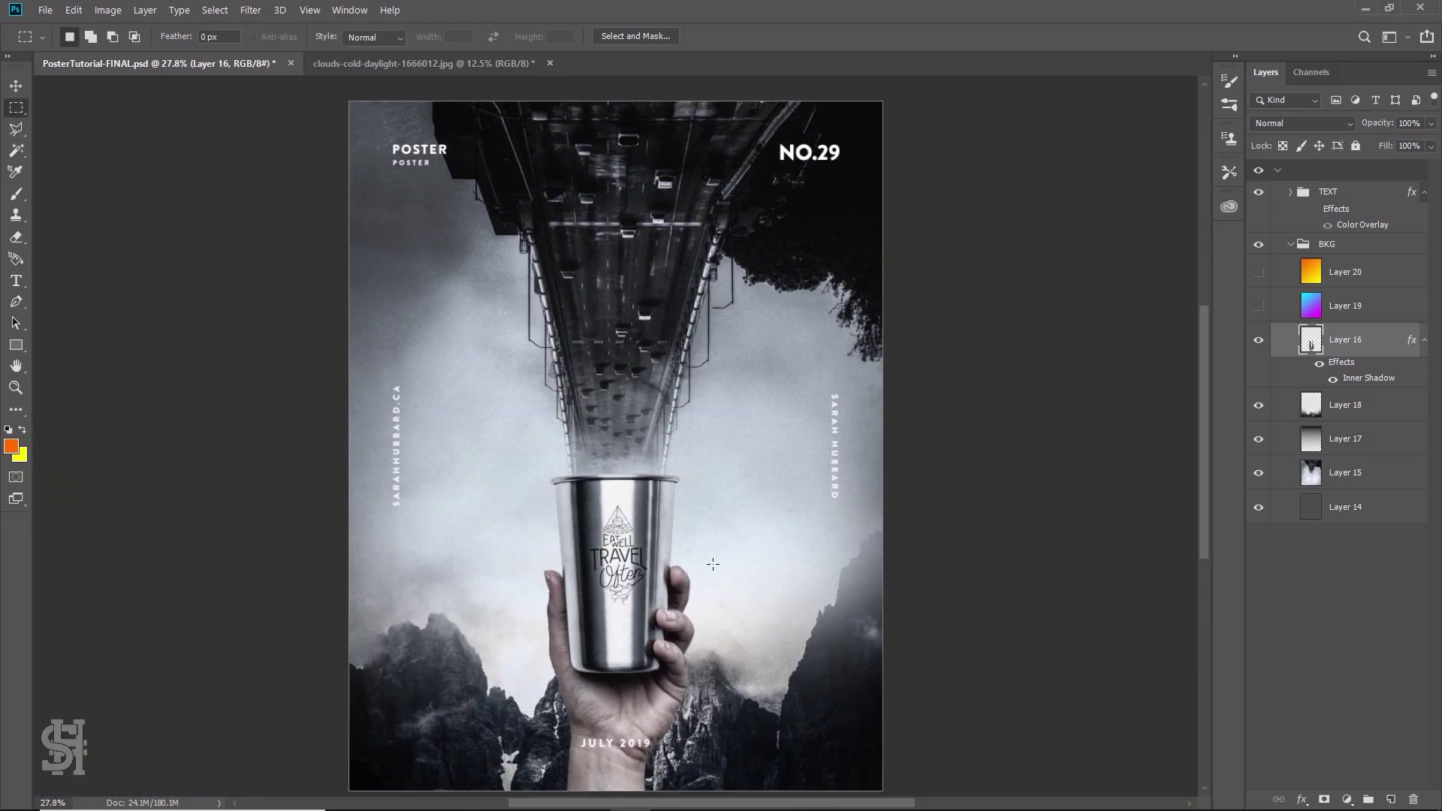
click(17, 87)
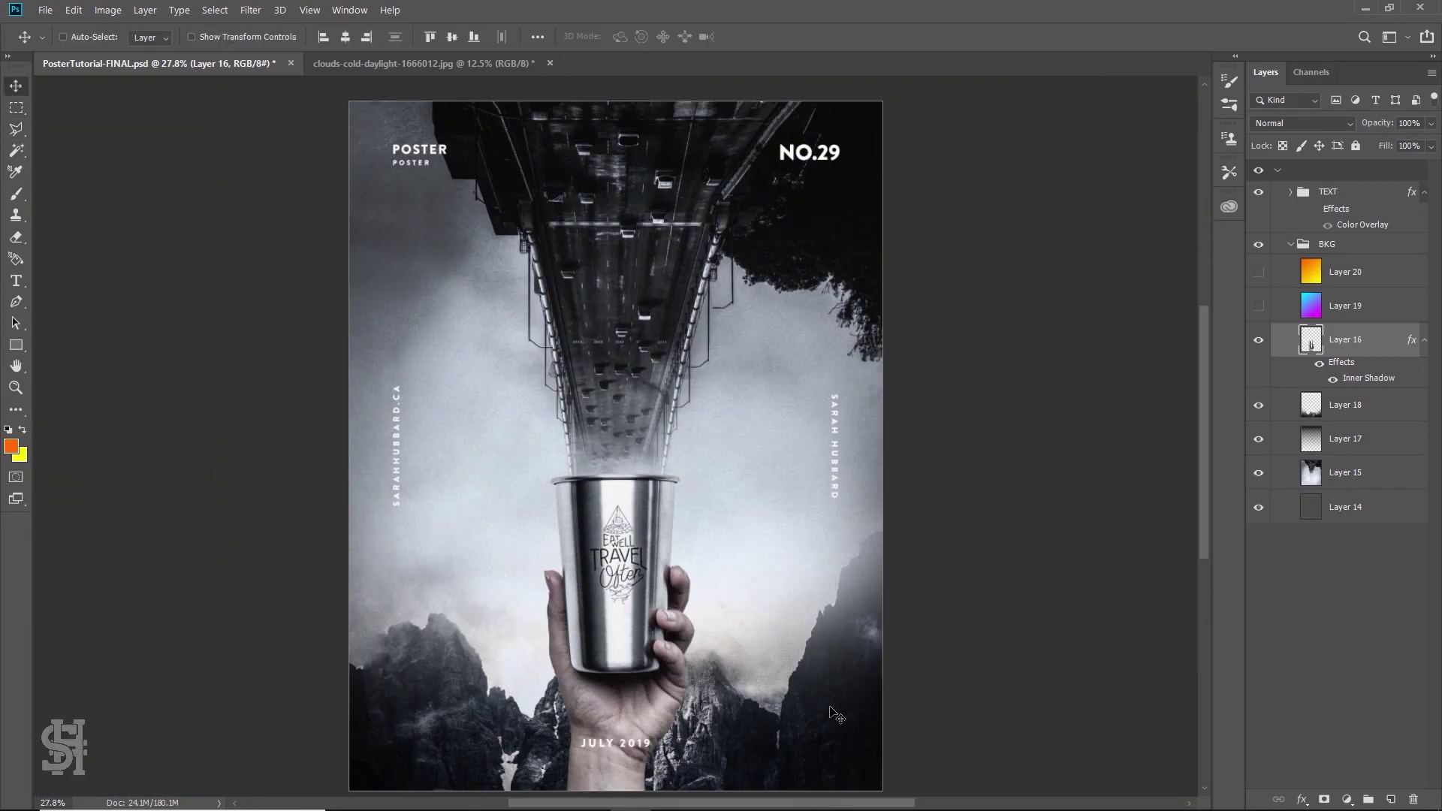
click(1258, 339)
click(1258, 340)
drag(628, 523, 628, 539)
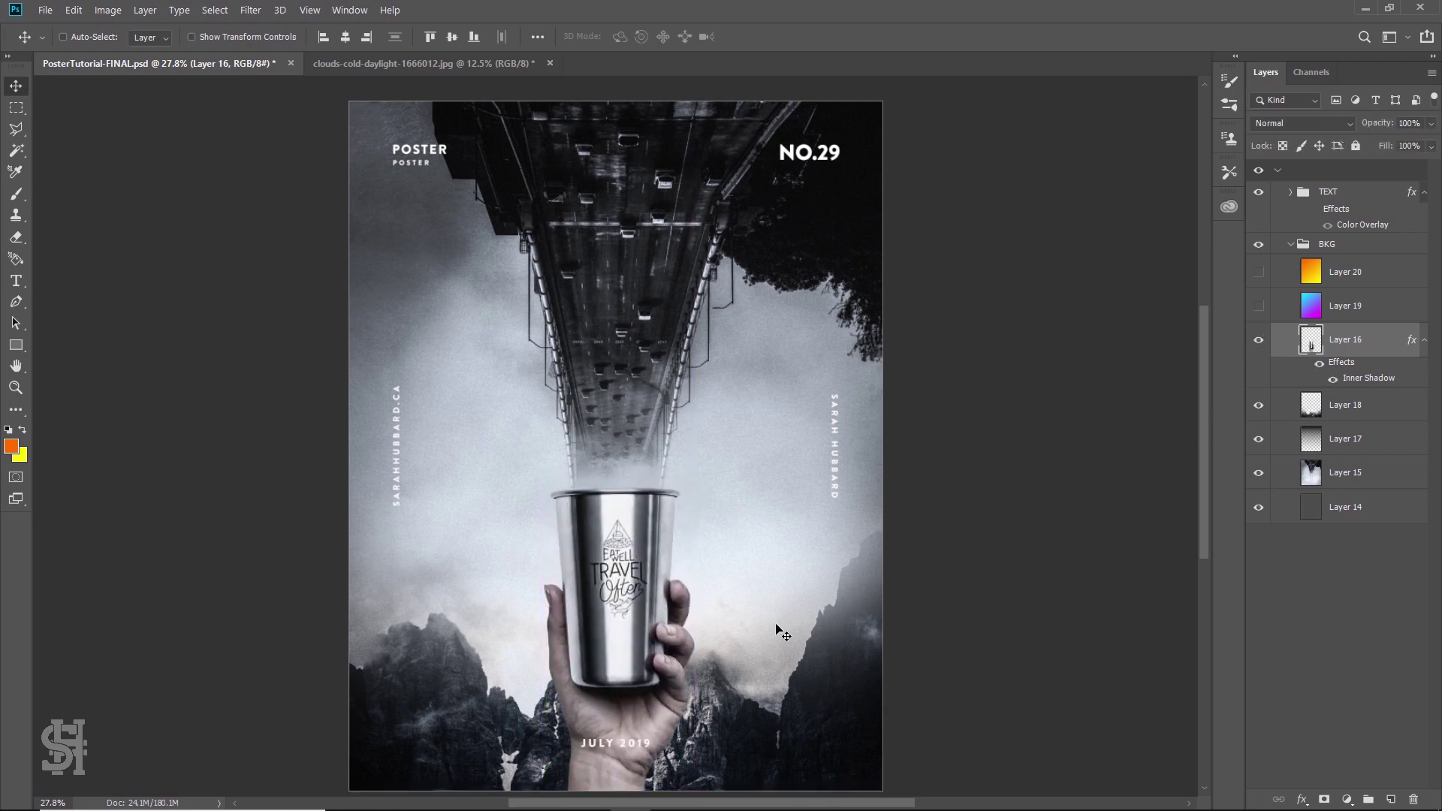
key(ctrl+z)
key(ctrl+z)
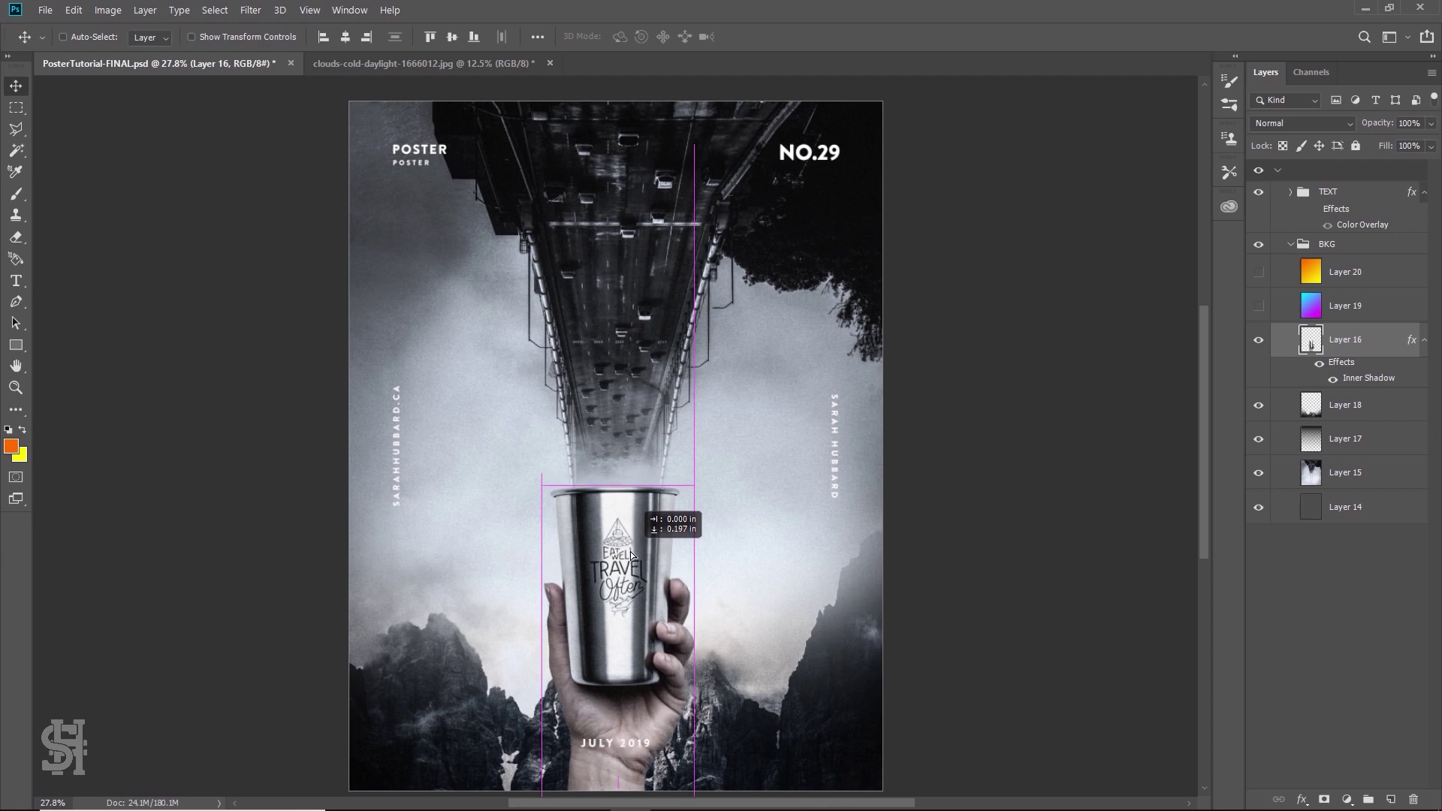
key(shift+Up)
key(shift+Up)
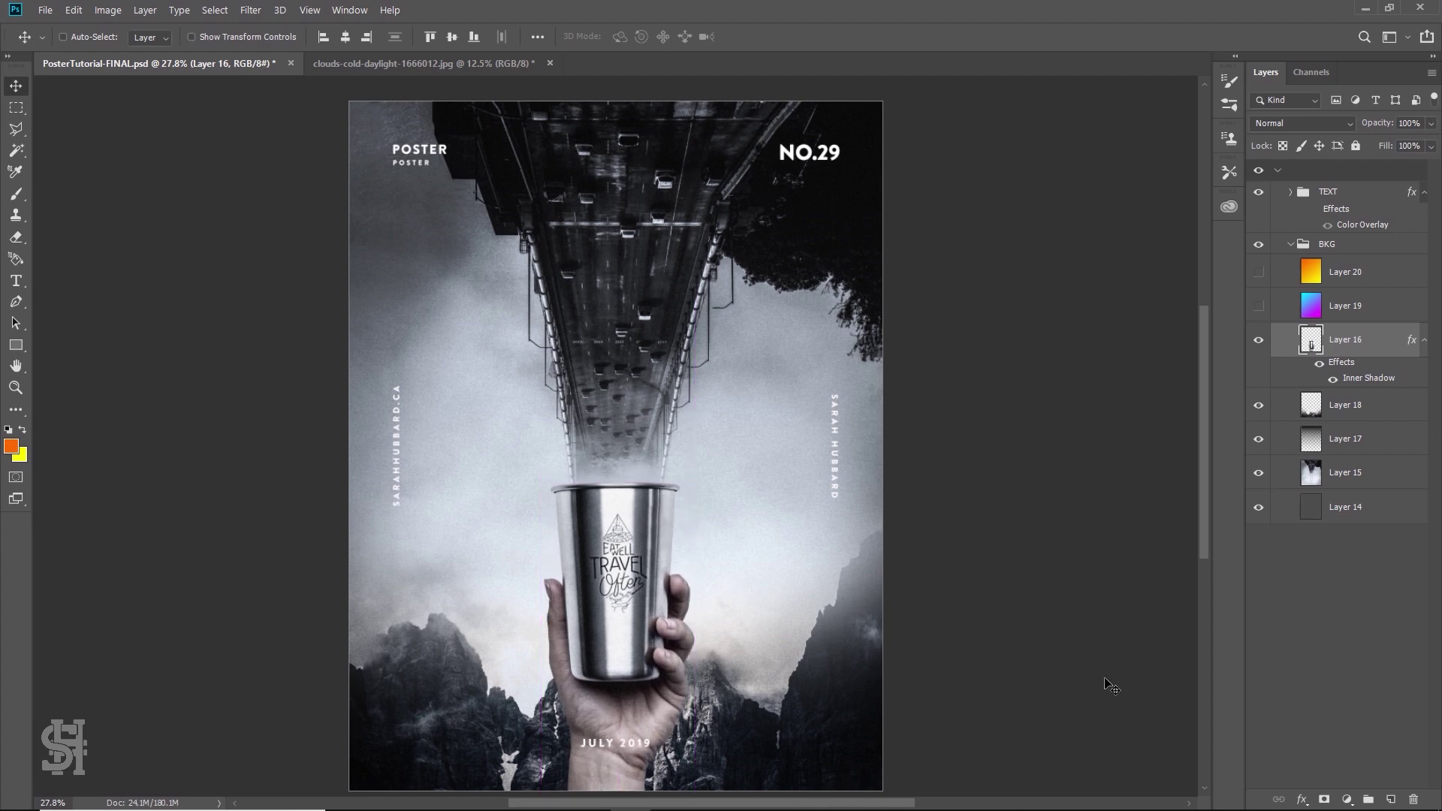
Compare the color tones of Layer 20's orange-yellow gradient and Layer 19's cyan-purple gradient by showing them in turn
click(1259, 306)
click(1259, 274)
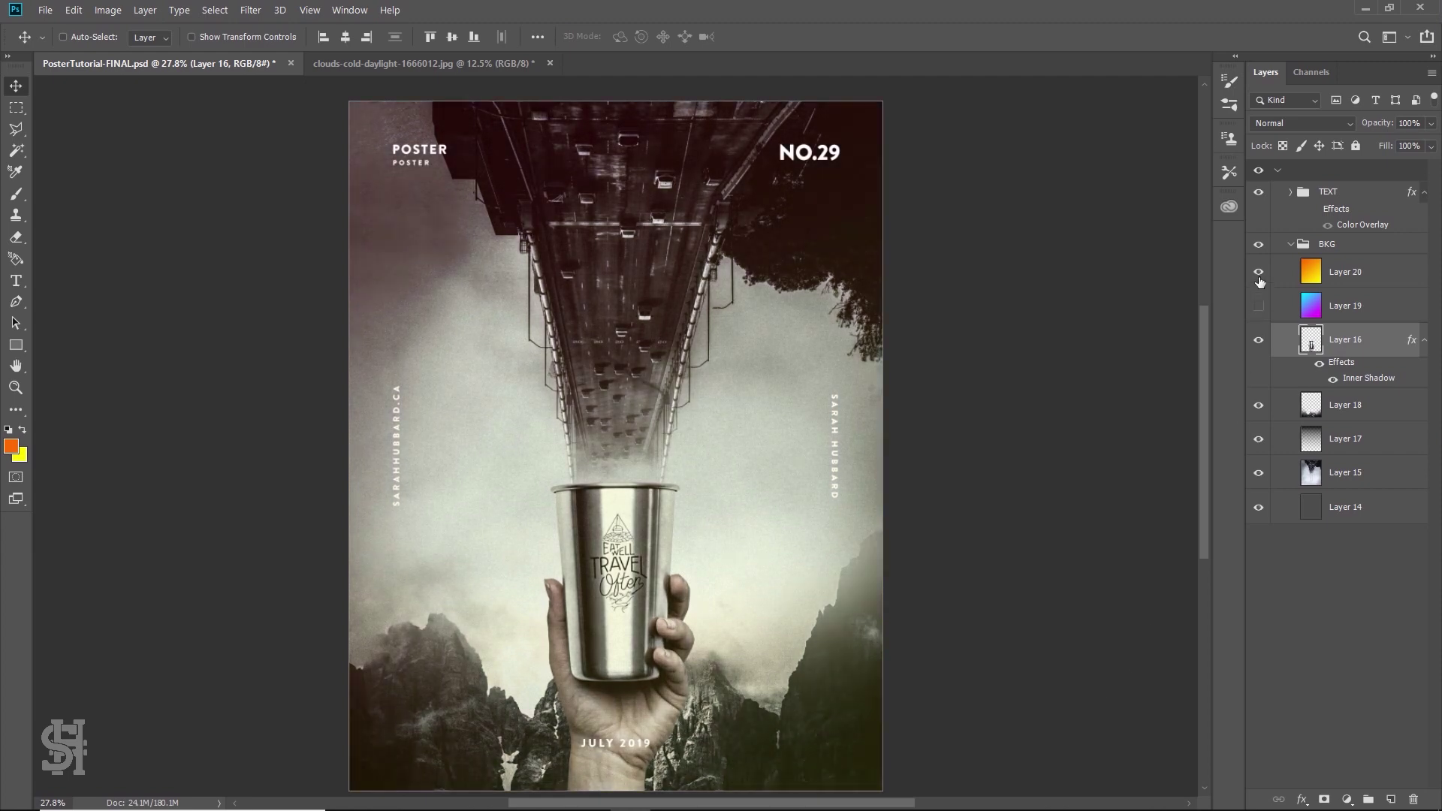
click(1259, 272)
click(1259, 306)
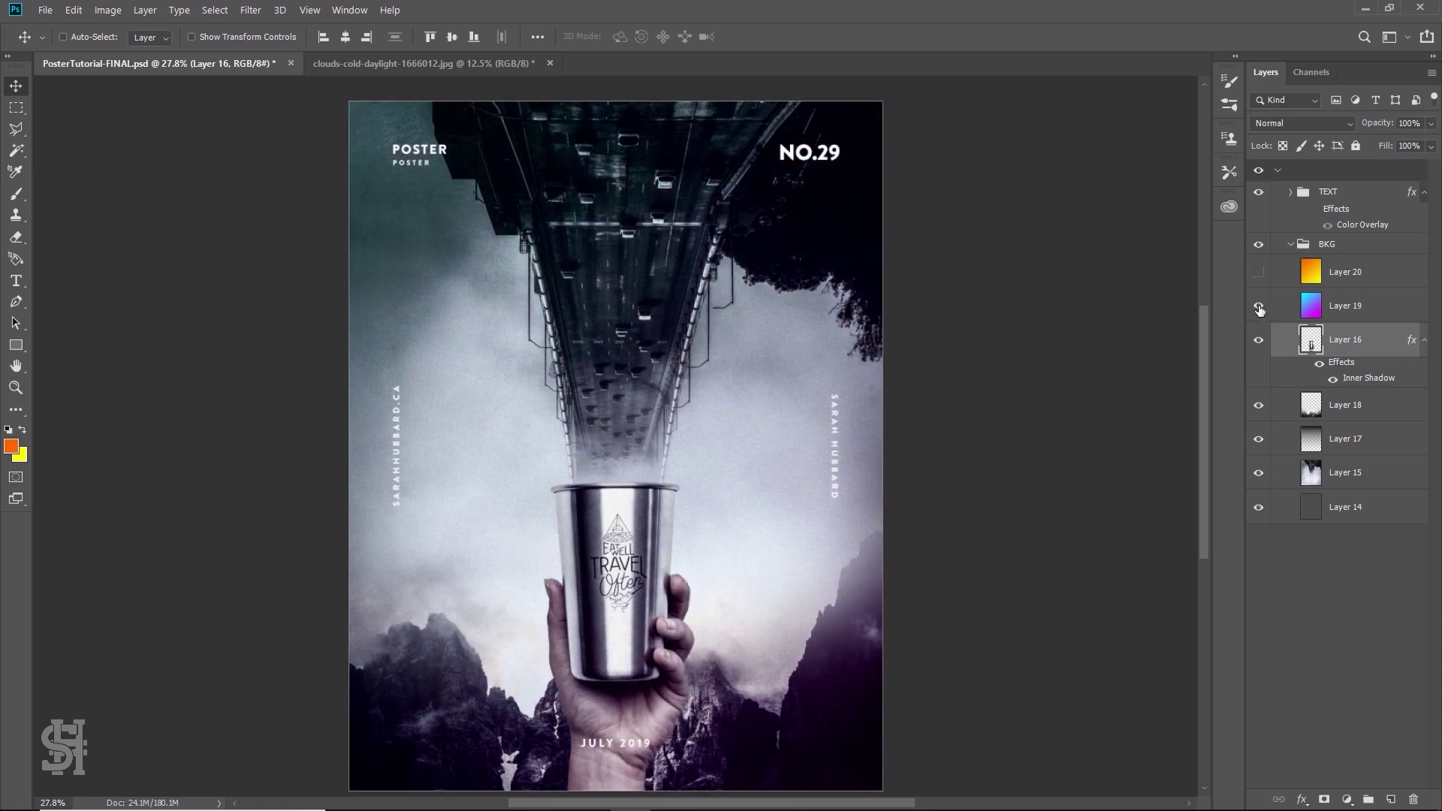
click(1260, 306)
click(1264, 272)
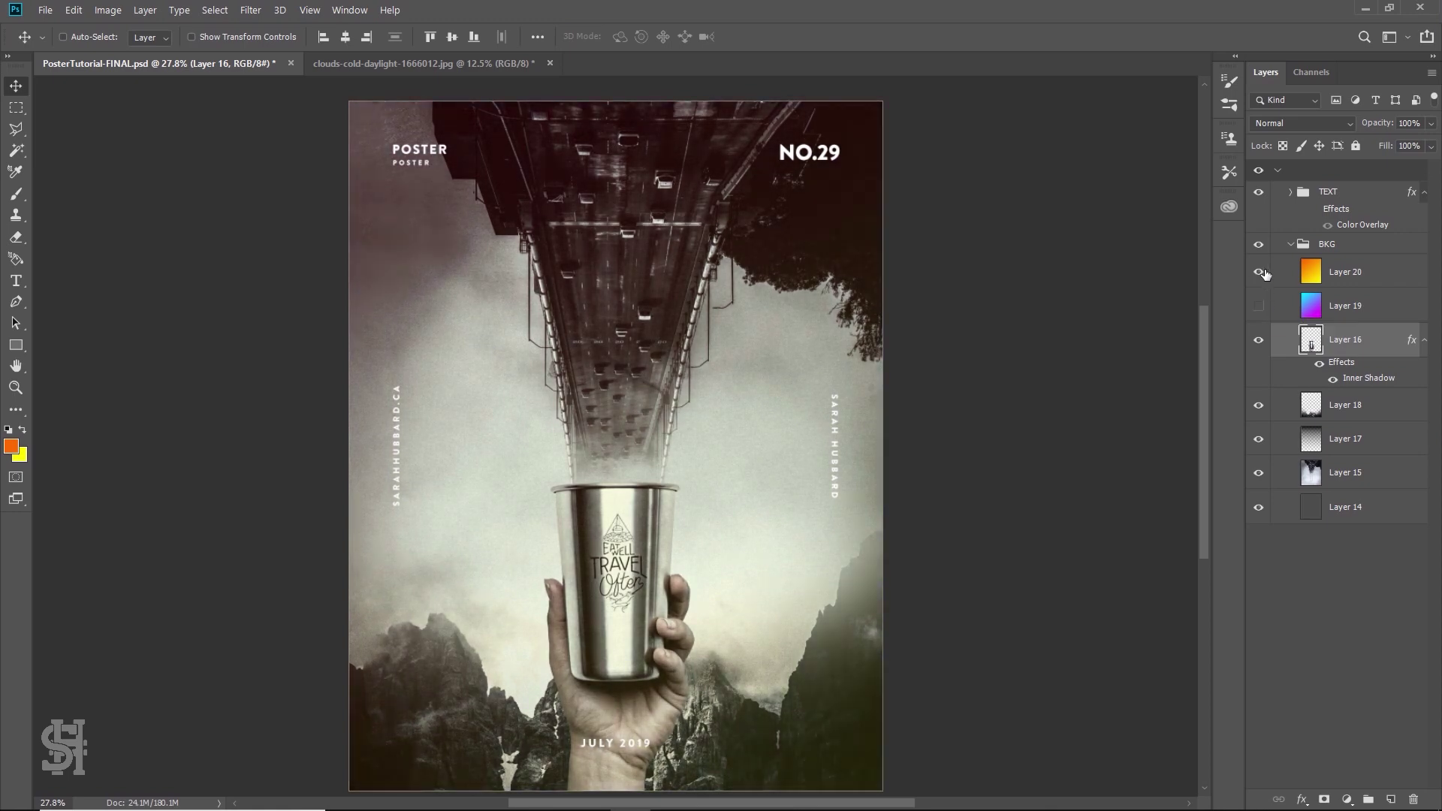
Reduce the fill of Layer 20, the orange-yellow Hard Light gradient, to 8%
click(1345, 272)
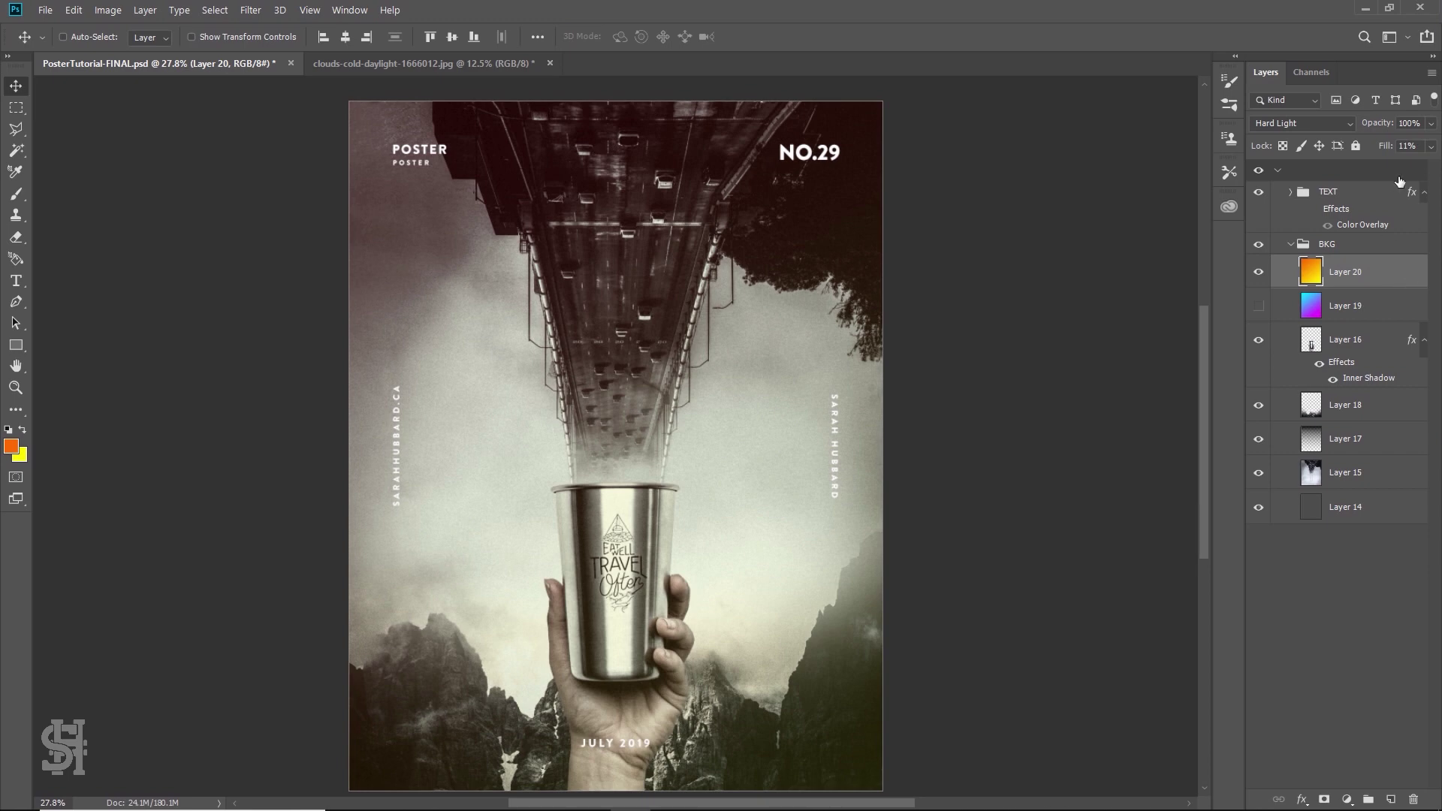
click(1429, 147)
mouse_move(1364, 169)
mouse_down()
mouse_move(1441, 180)
mouse_move(1363, 172)
mouse_up()
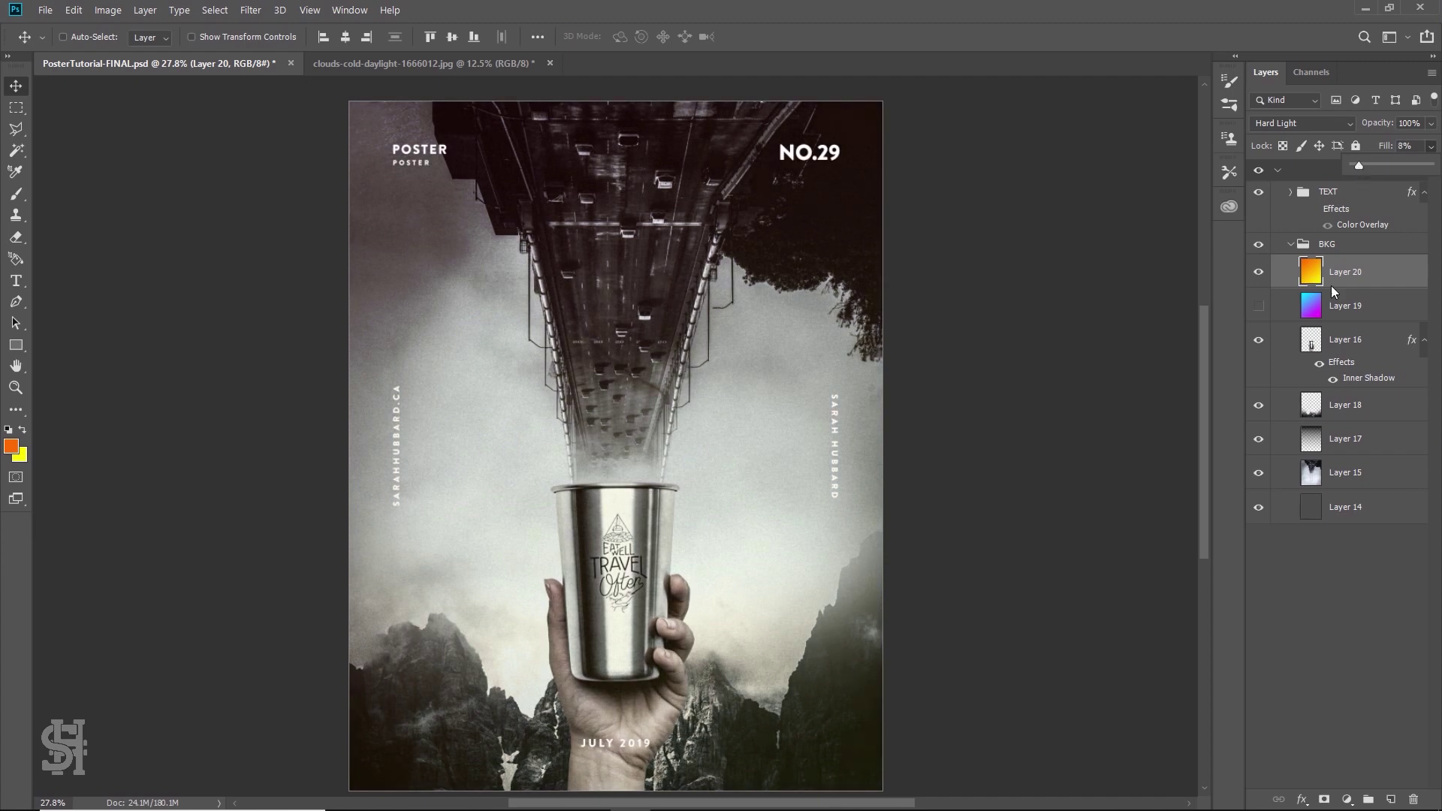
click(1037, 442)
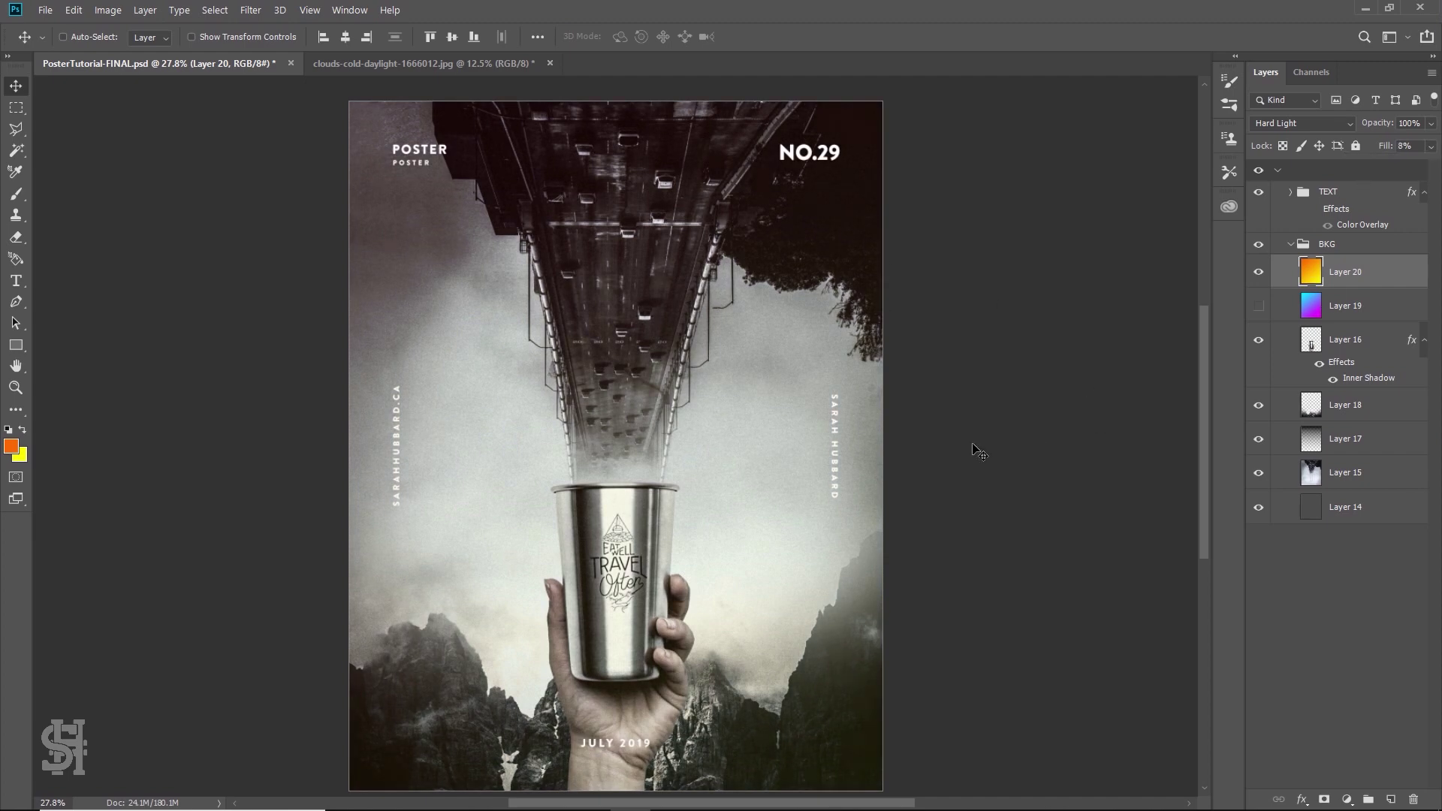
Hide Layer 20, show Layer 19, and set the fill of its Color Burn gradient to 7%
click(1259, 272)
click(1259, 306)
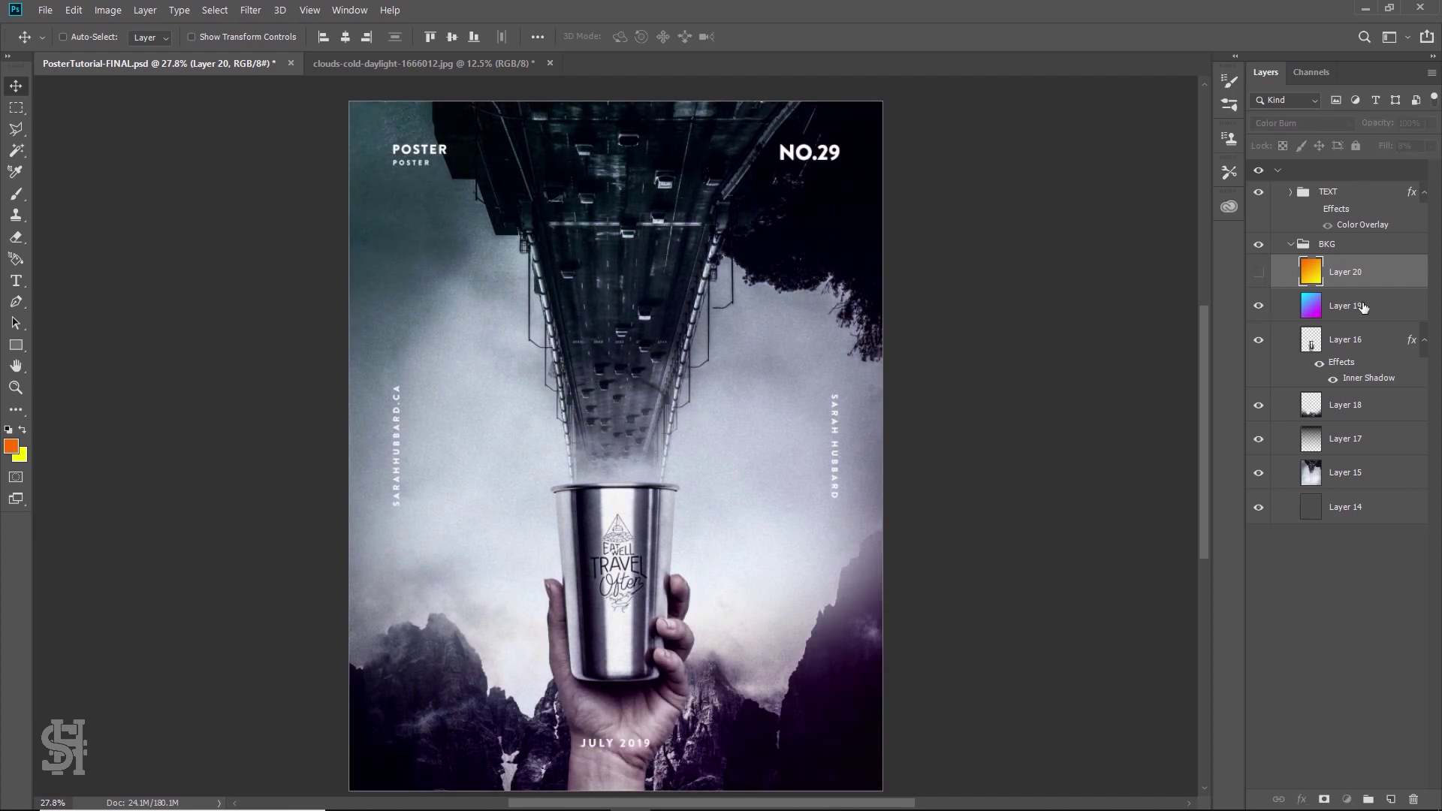
click(1322, 306)
click(1431, 146)
drag(1365, 172, 1357, 169)
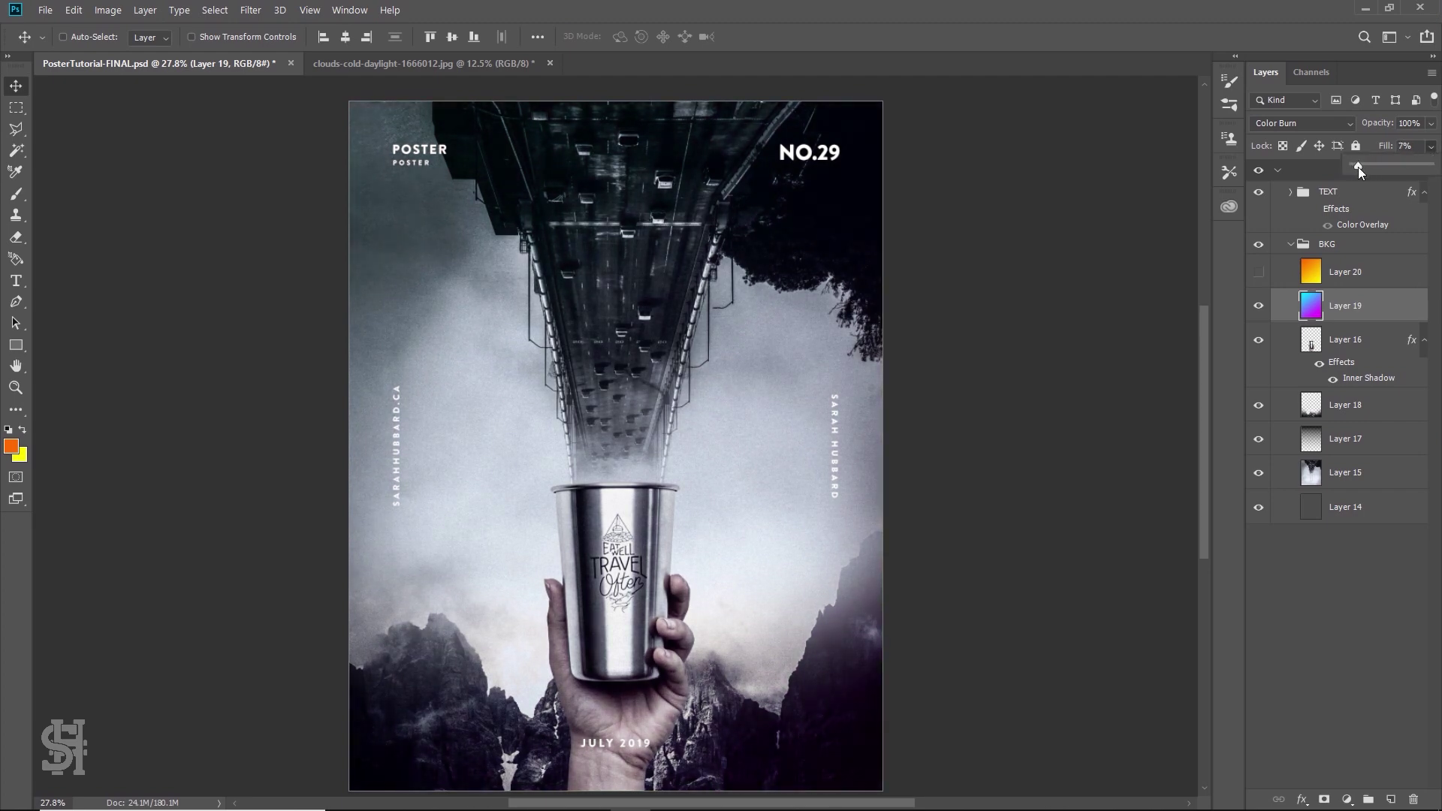
key(Return)
Compare the two toned versions by alternating Layers 19 and 20, ending with only the cyan-purple Layer 19 shown
click(1260, 307)
click(1258, 273)
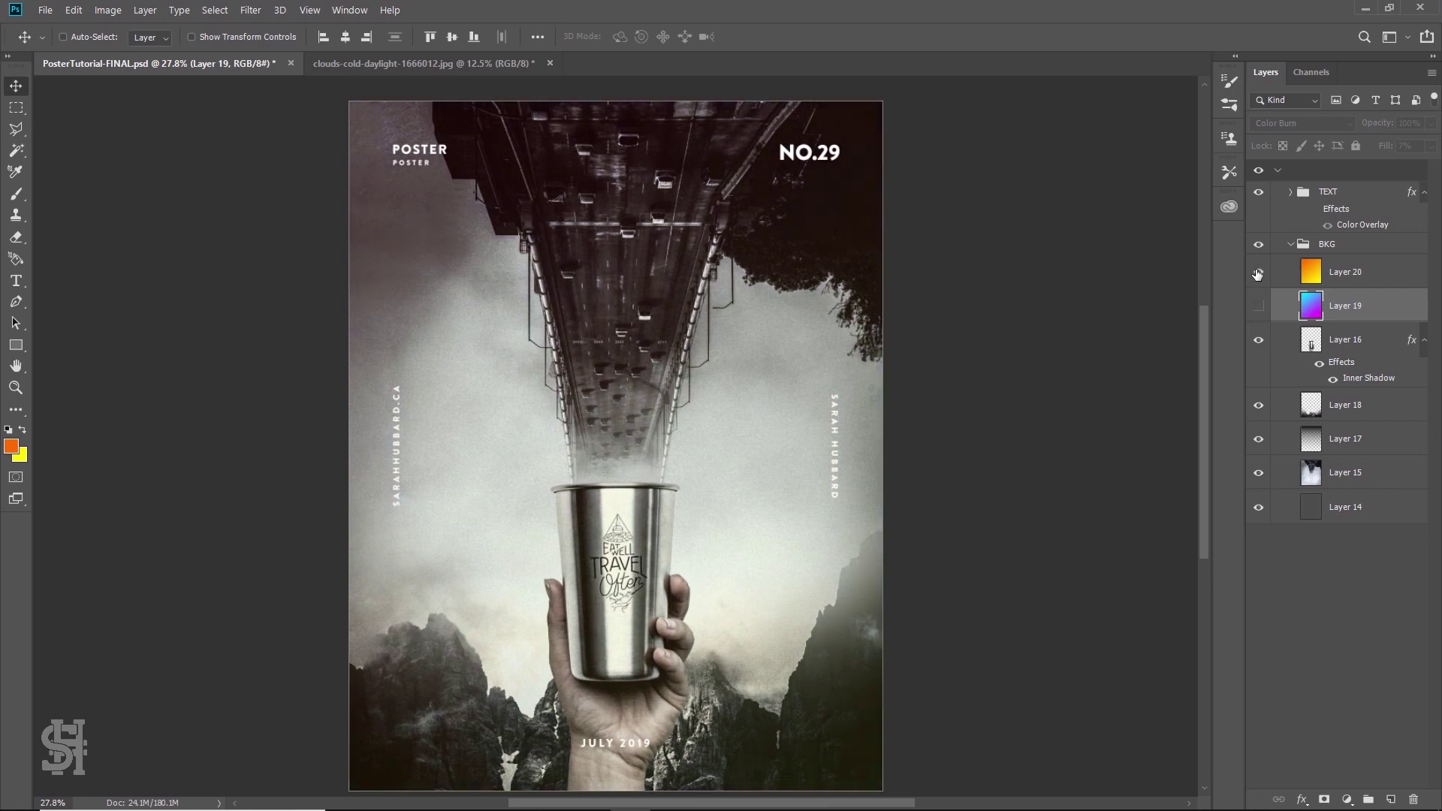
click(1259, 273)
click(1260, 306)
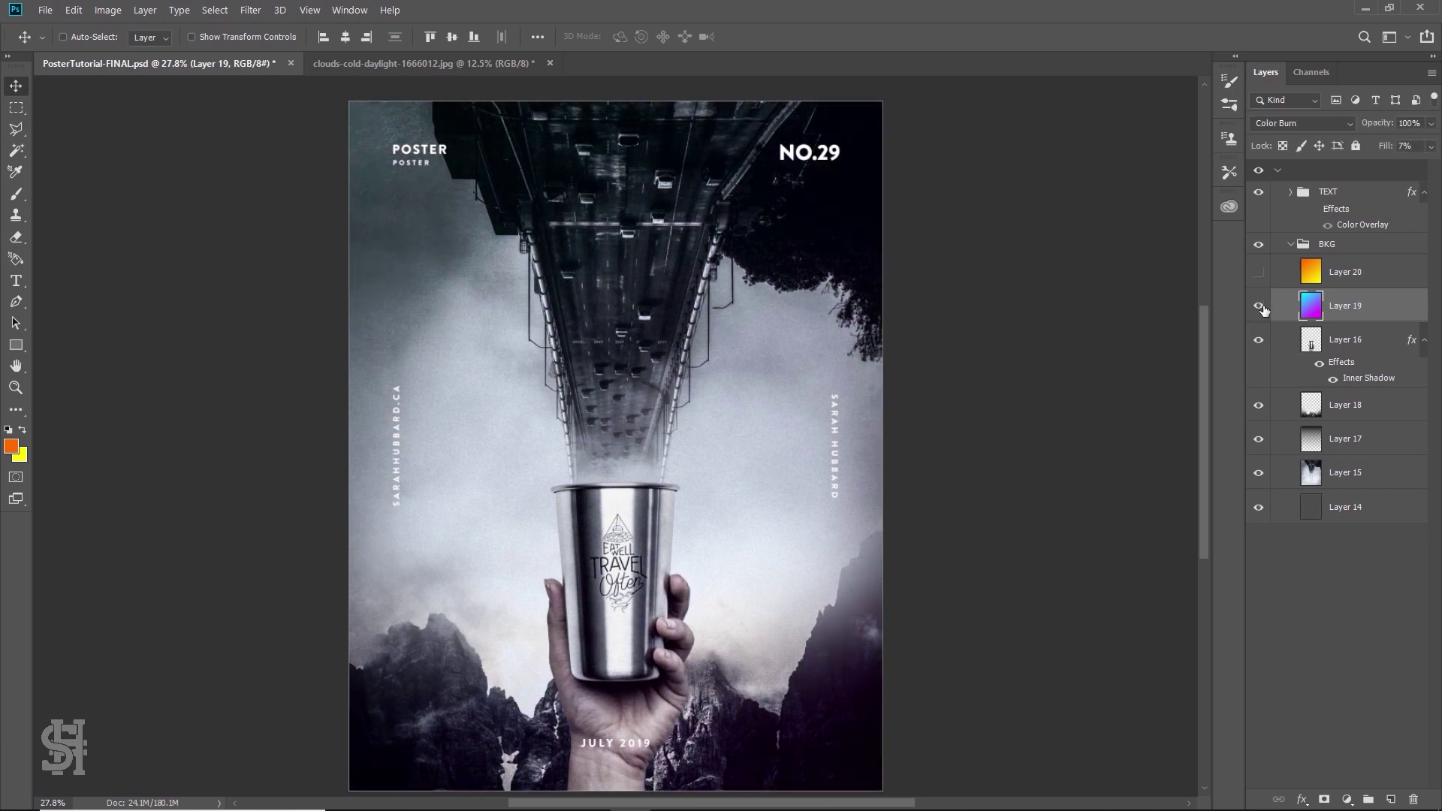
click(1259, 306)
click(1259, 273)
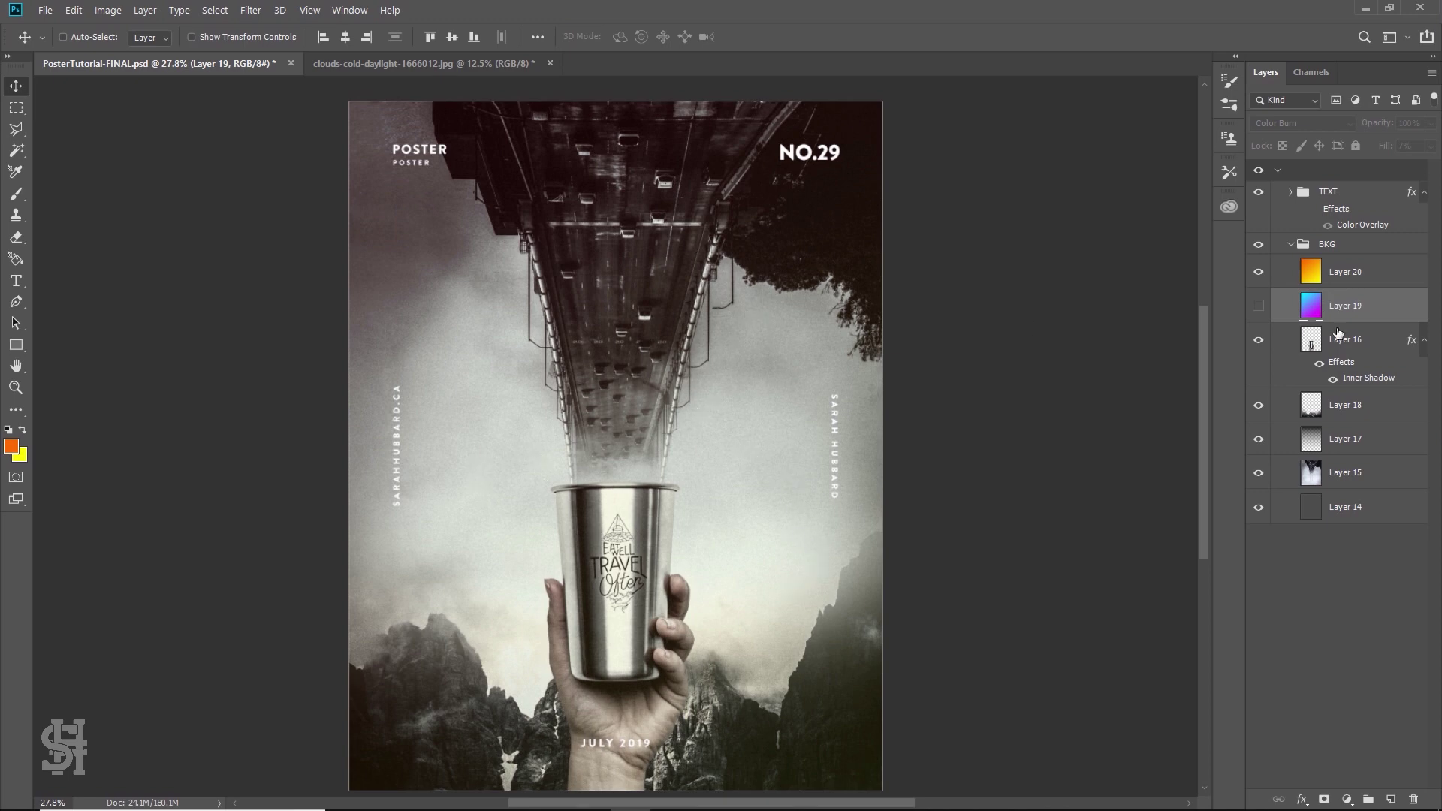
click(1259, 272)
click(1258, 307)
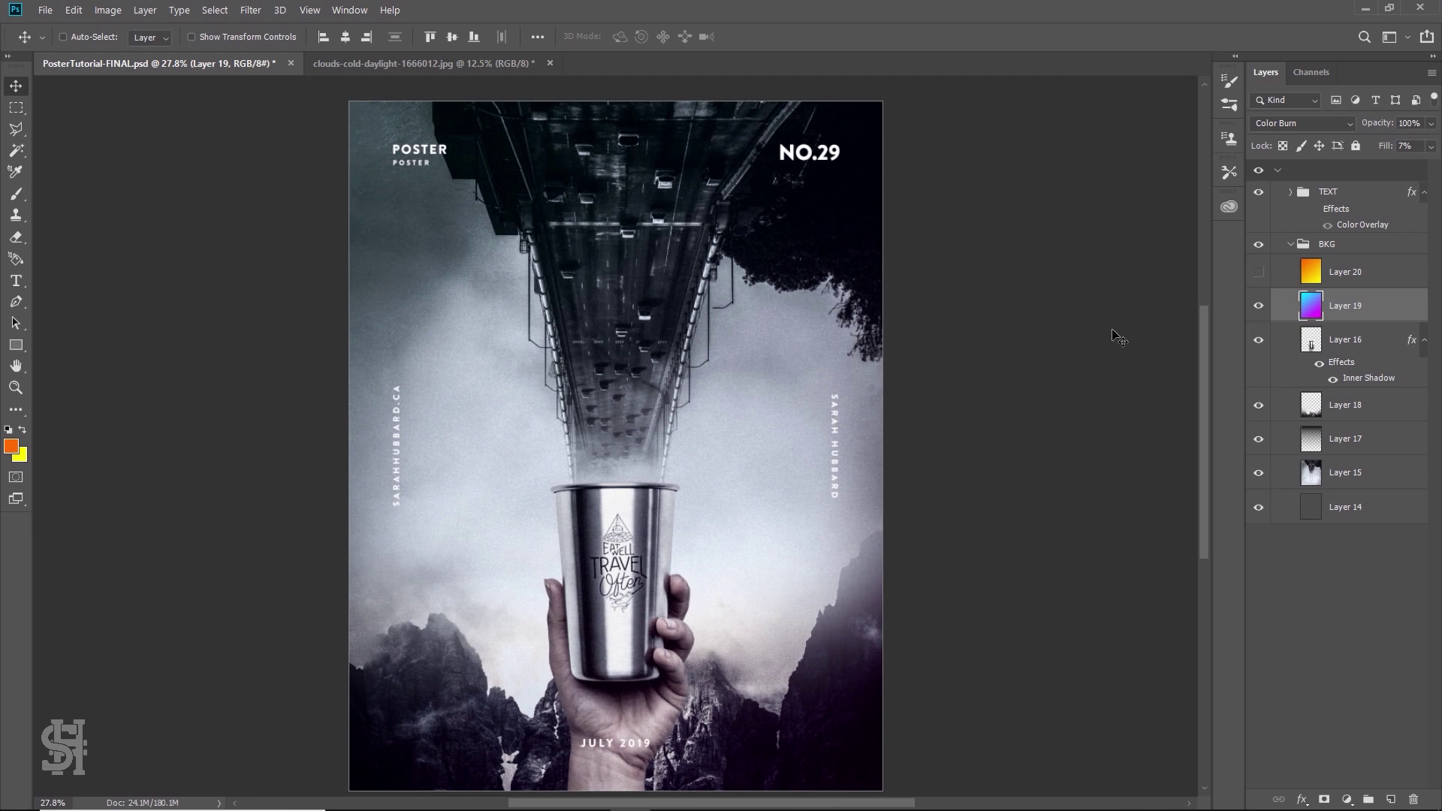
Compare the cyan-purple Layer 19 toning with the orange-yellow Layer 20 toning by showing each in turn
click(1259, 307)
click(1258, 273)
click(1257, 275)
click(1258, 307)
click(1258, 306)
click(1258, 274)
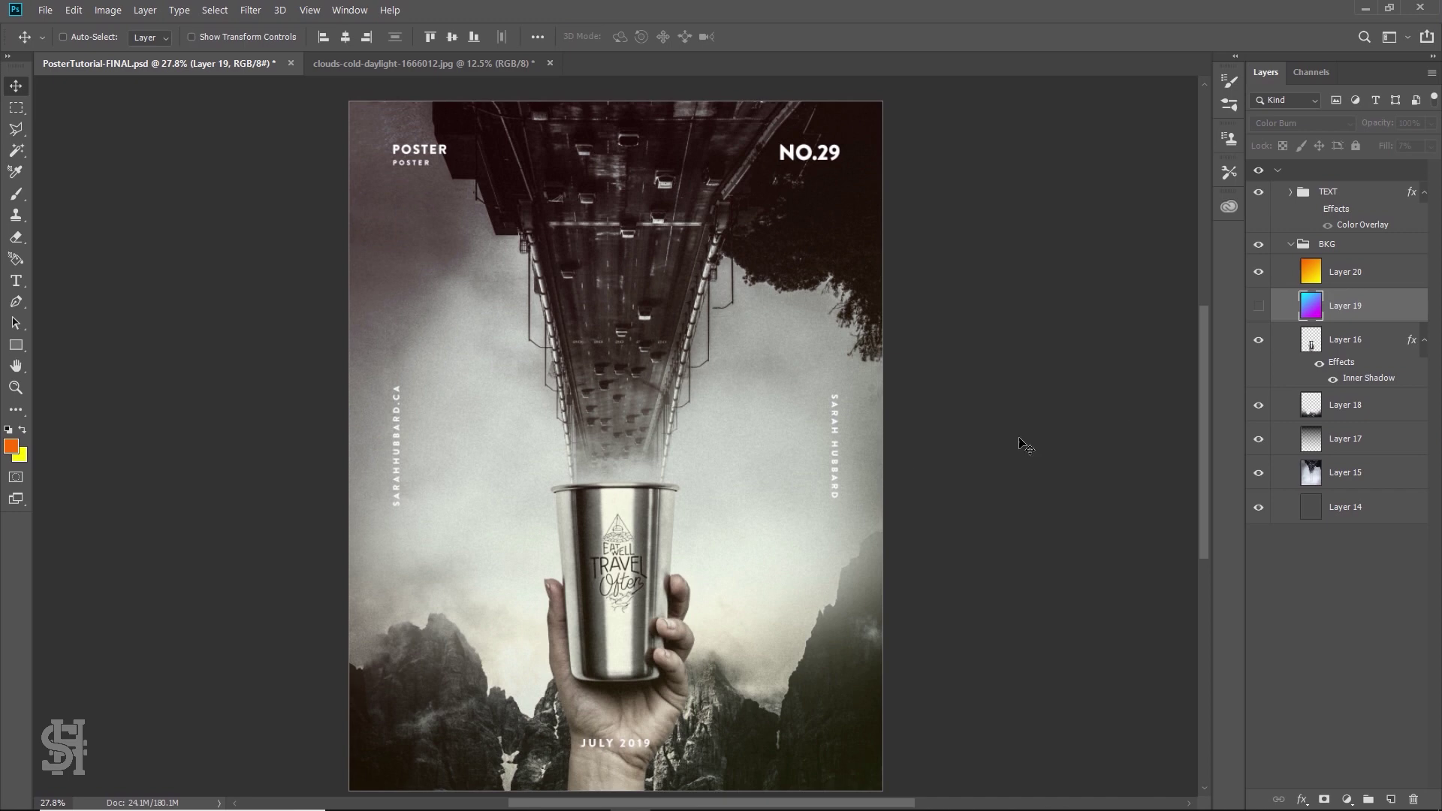
click(1257, 274)
click(1259, 306)
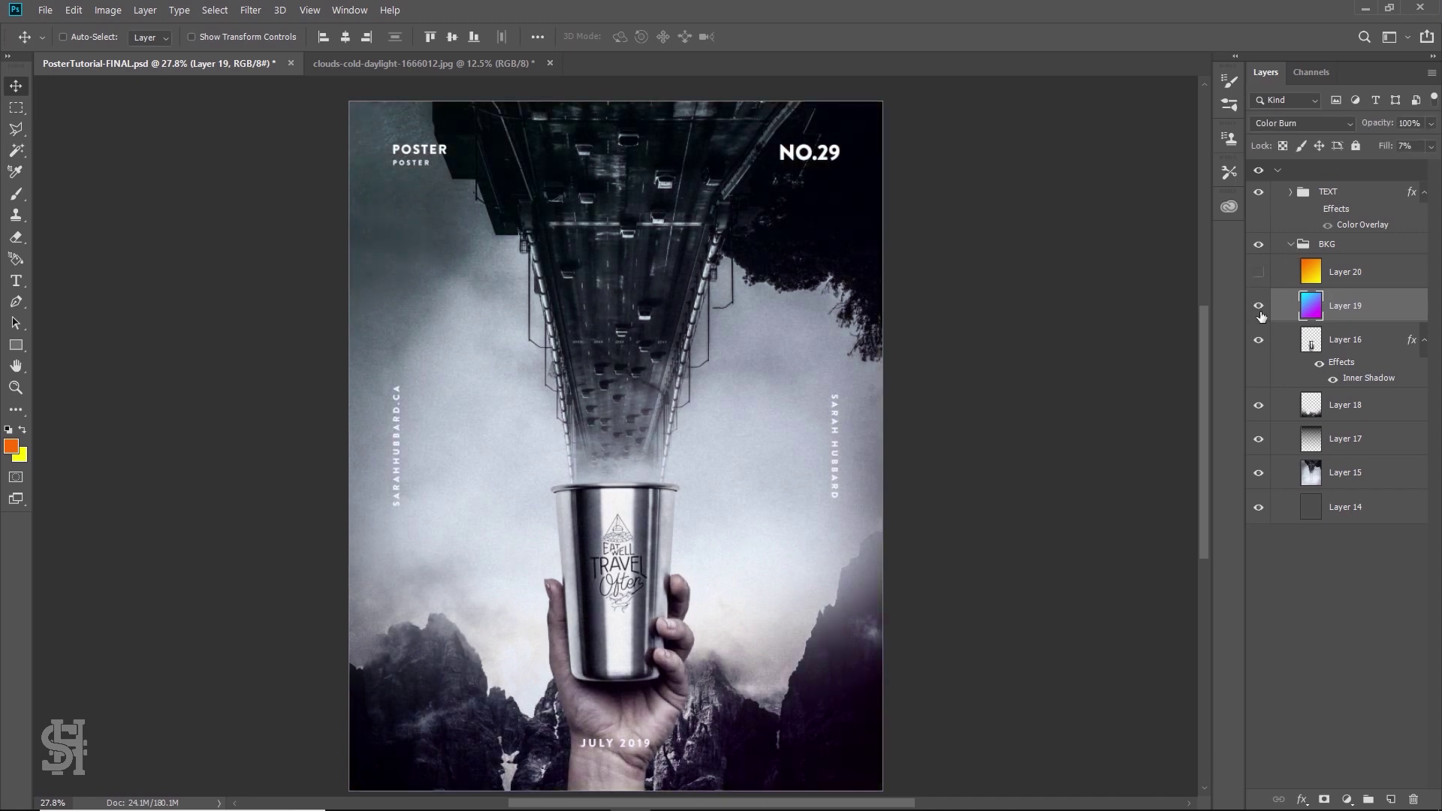
Keep only the orange-yellow Layer 20 toning shown, with Layer 19 hidden, and save the document
click(1259, 306)
click(1259, 272)
click(1262, 275)
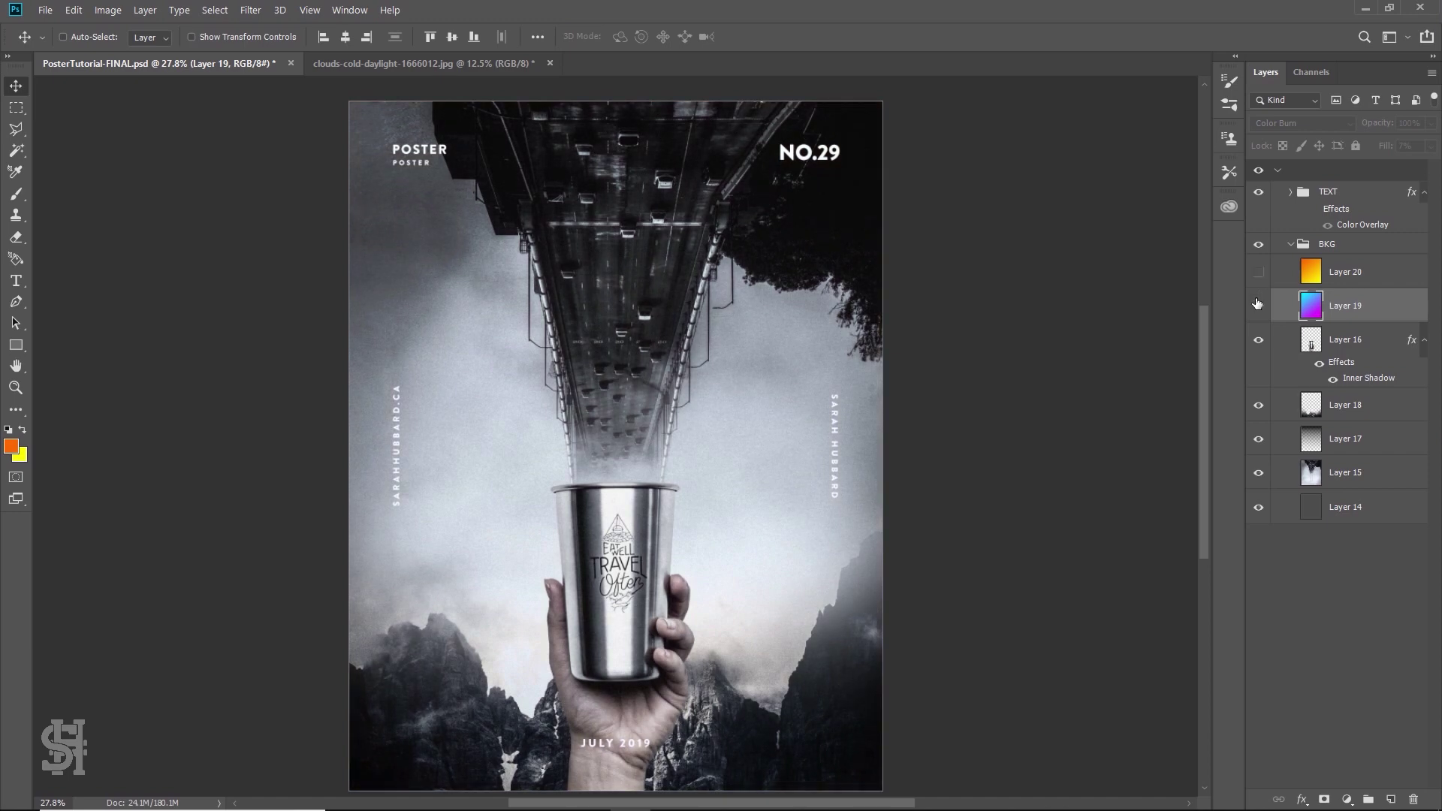
click(1262, 275)
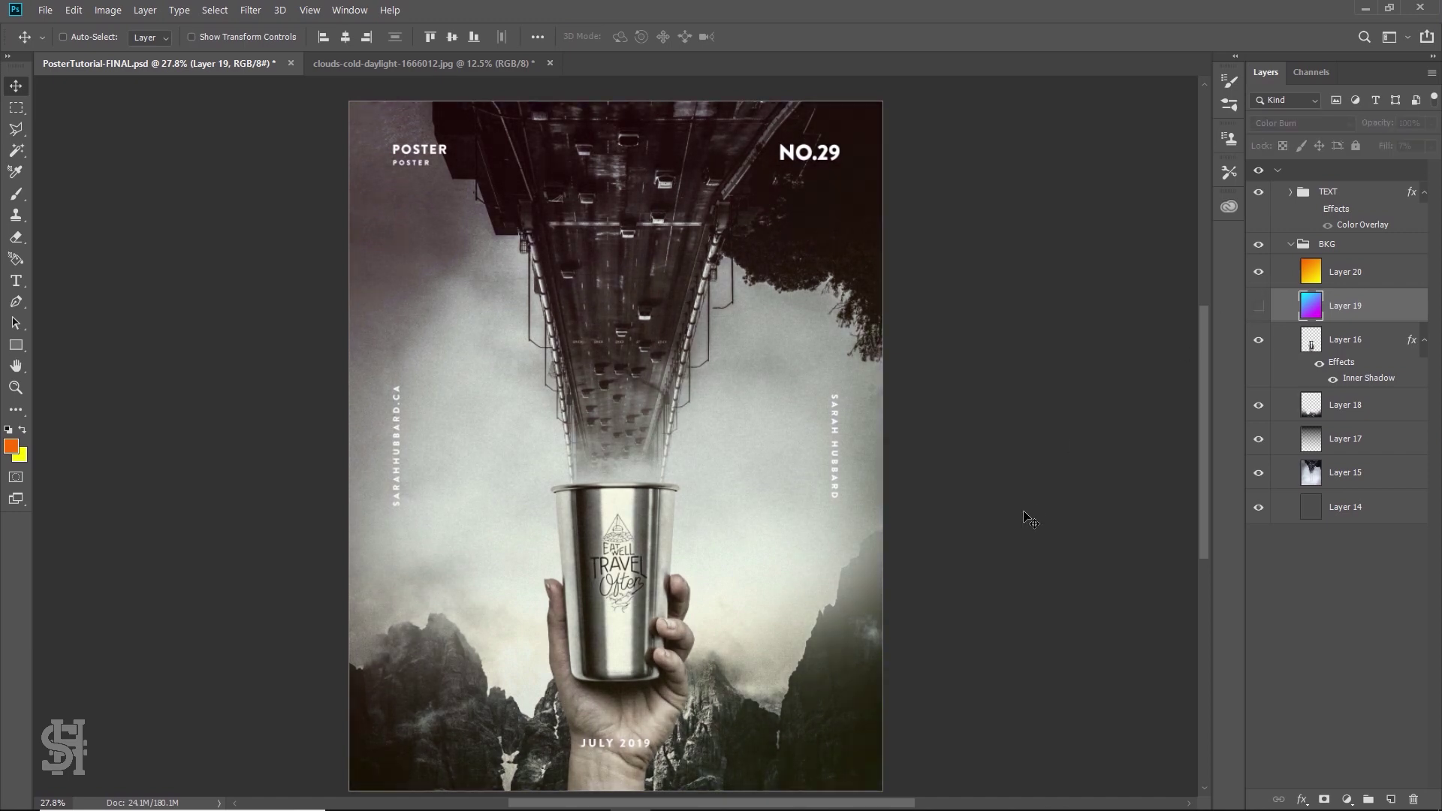
key(ctrl+s)
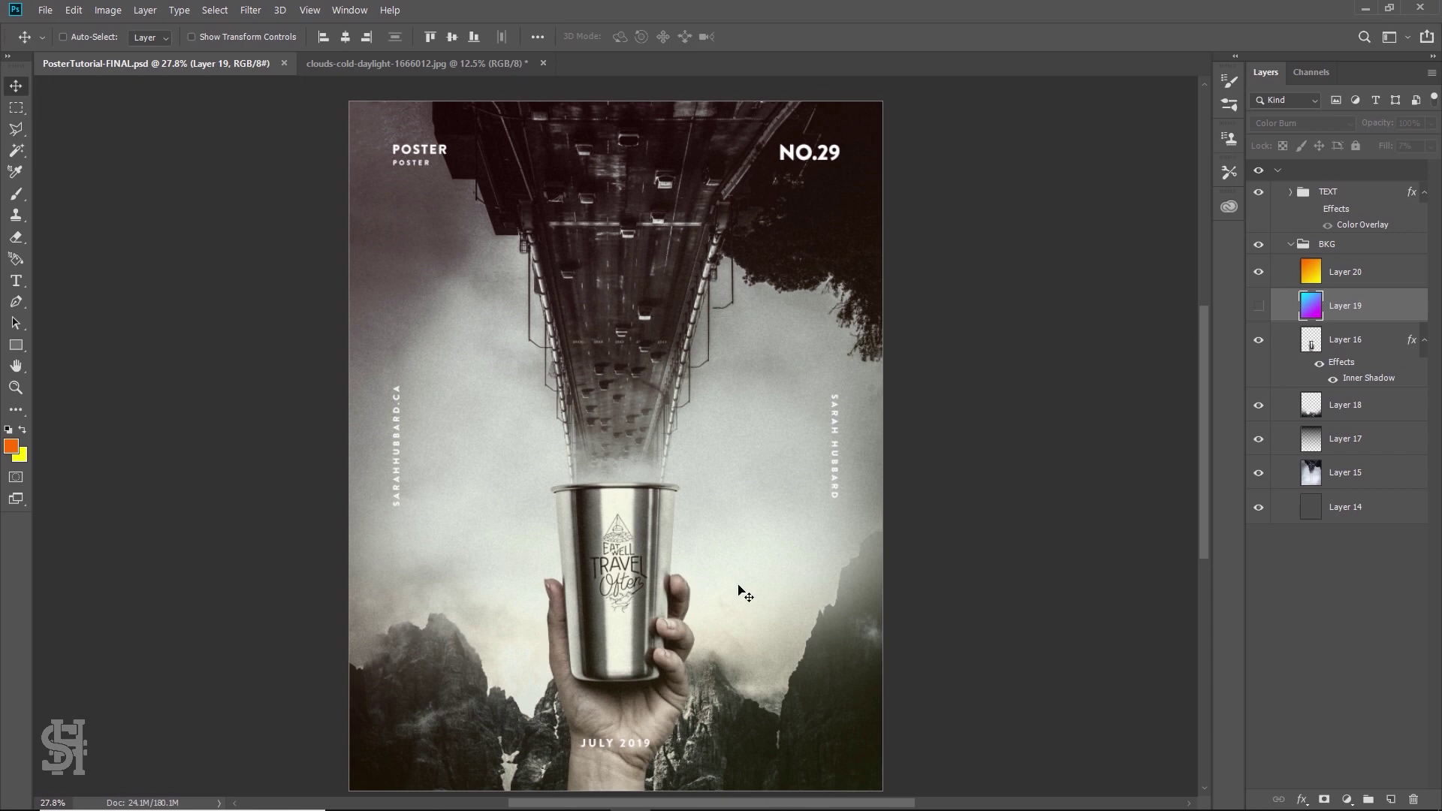
Create a new layer above the TEXT group and make a rectangular selection around the entire poster canvas
click(1323, 201)
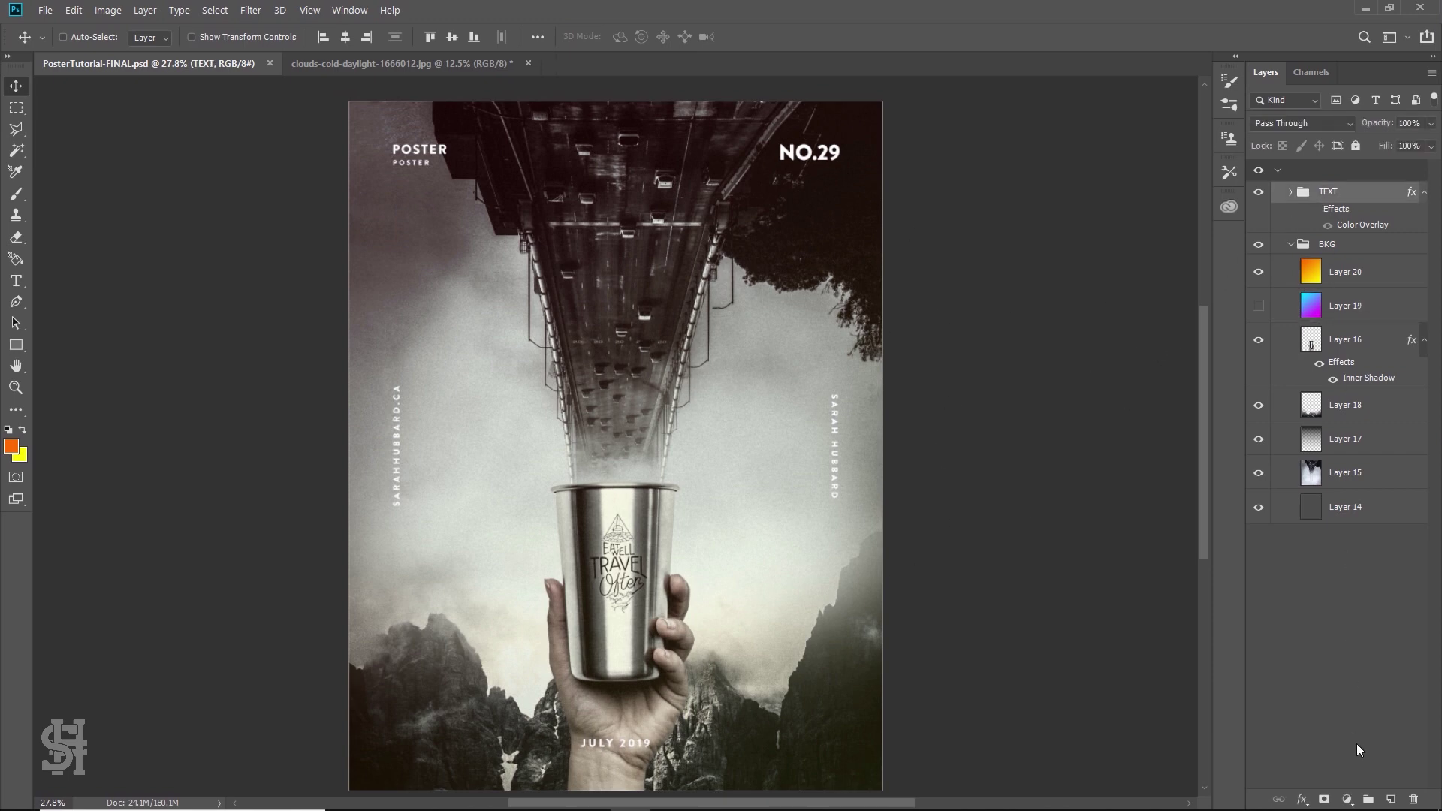
click(1391, 800)
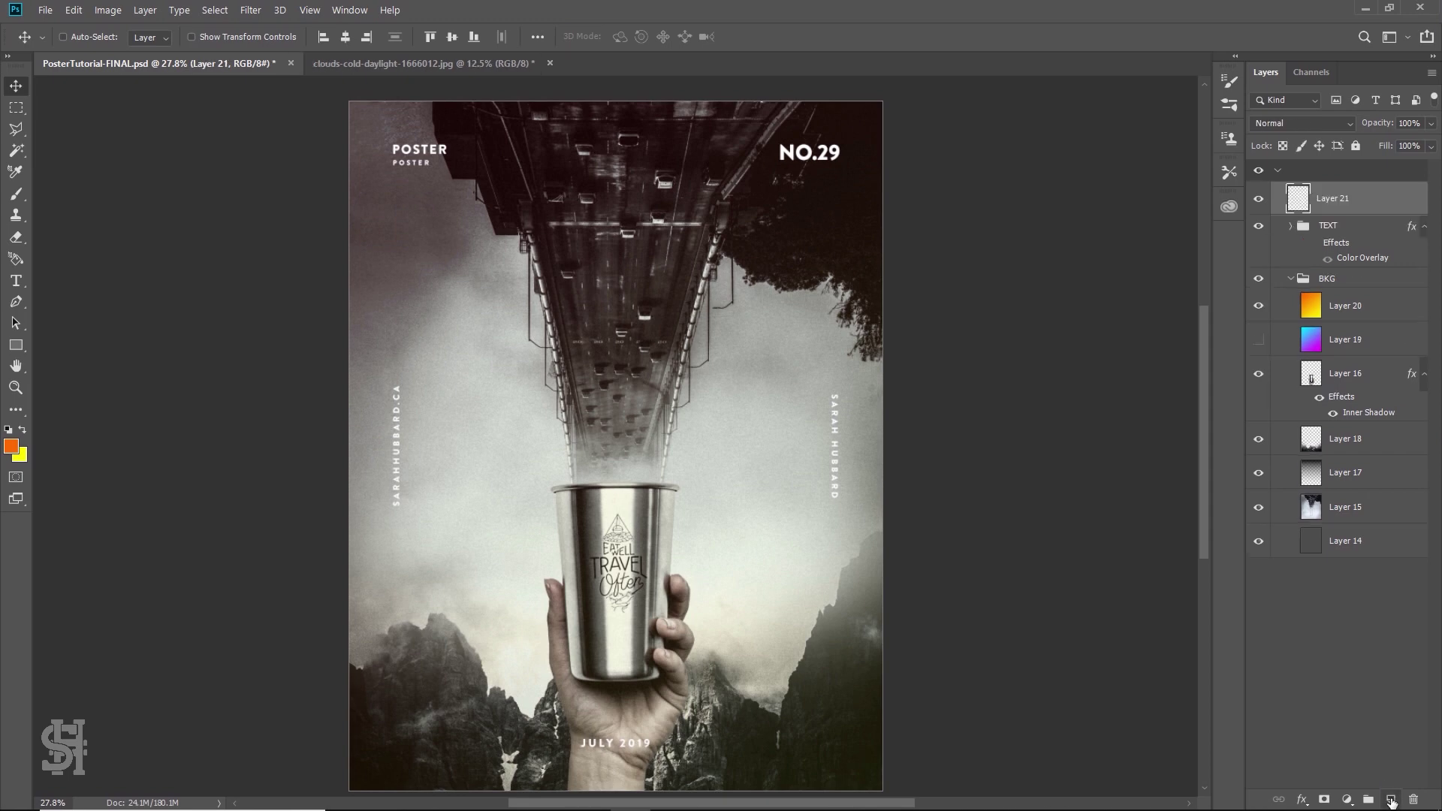
click(16, 108)
drag(344, 100, 932, 788)
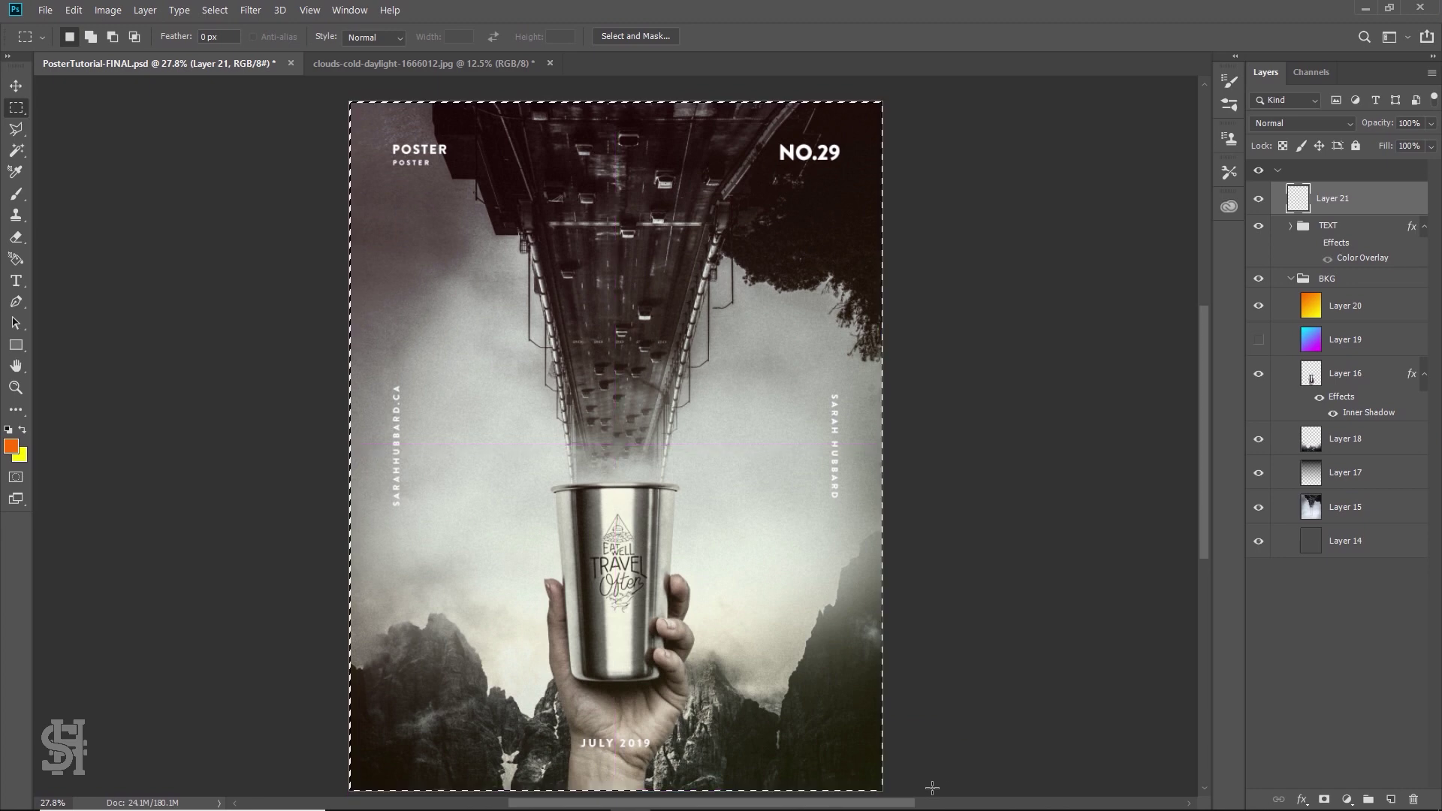
Start a Stroke on the canvas selection and set its color to pale cream ffffeb, sampling light tones from the poster
click(75, 10)
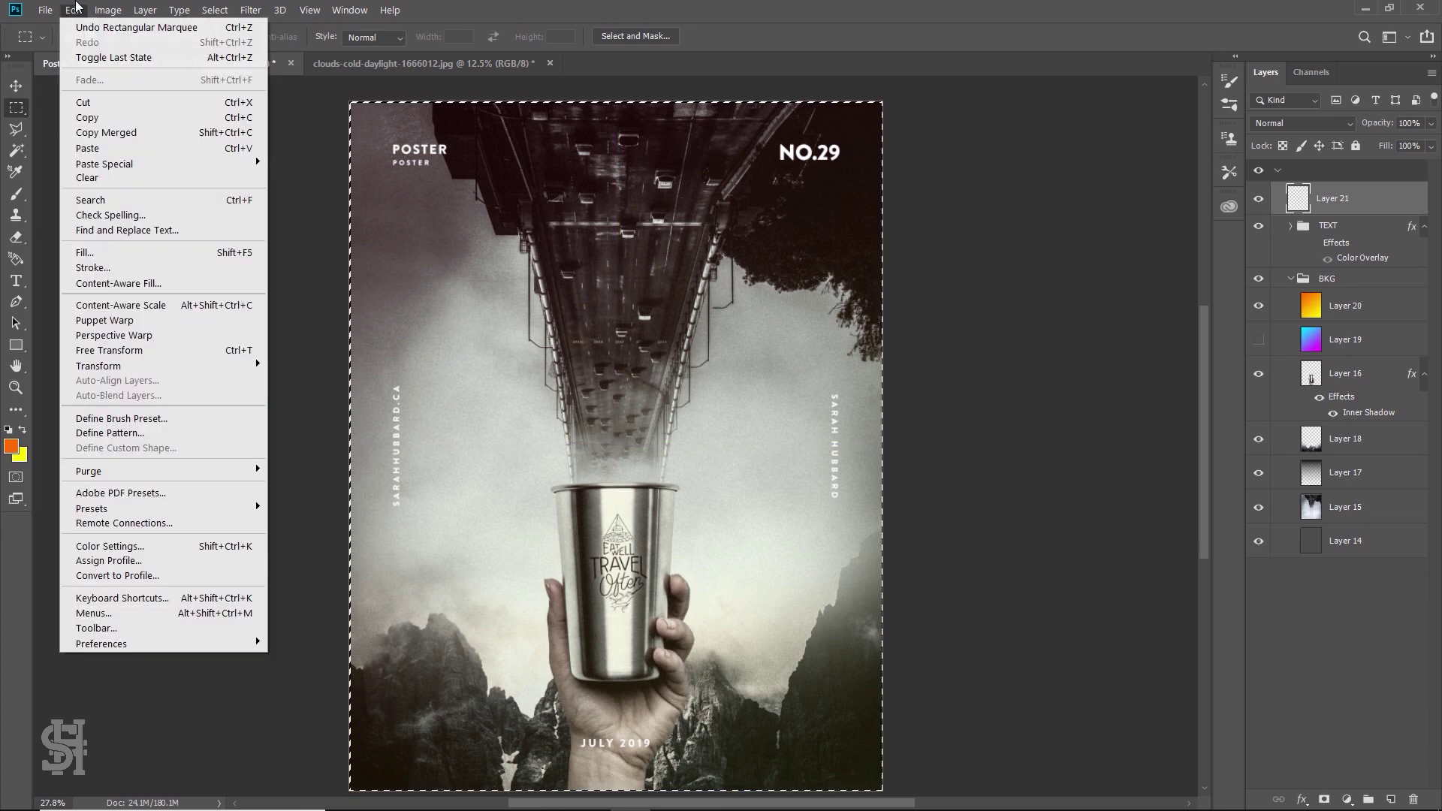
click(135, 272)
drag(728, 183, 1111, 240)
click(1061, 301)
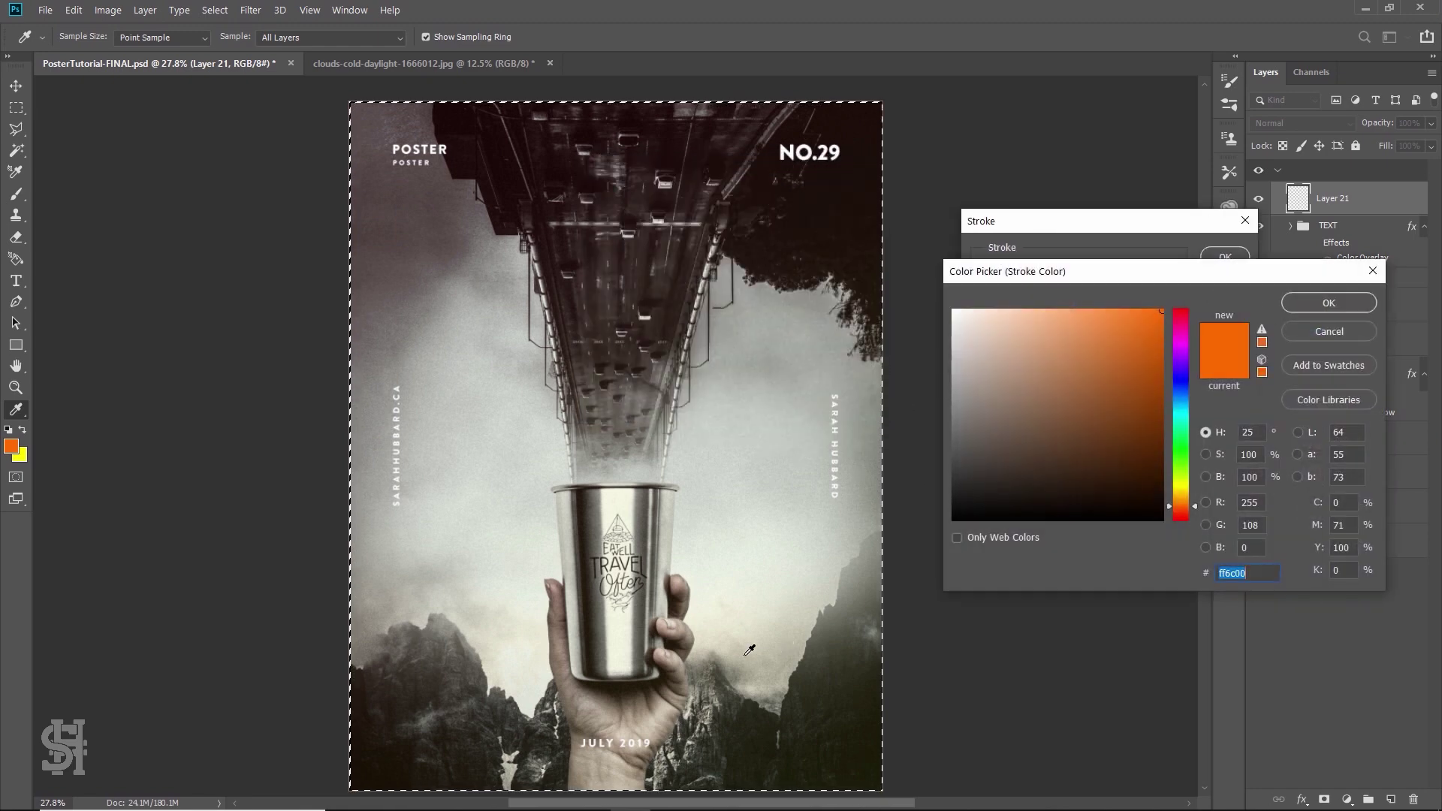
click(730, 624)
click(719, 589)
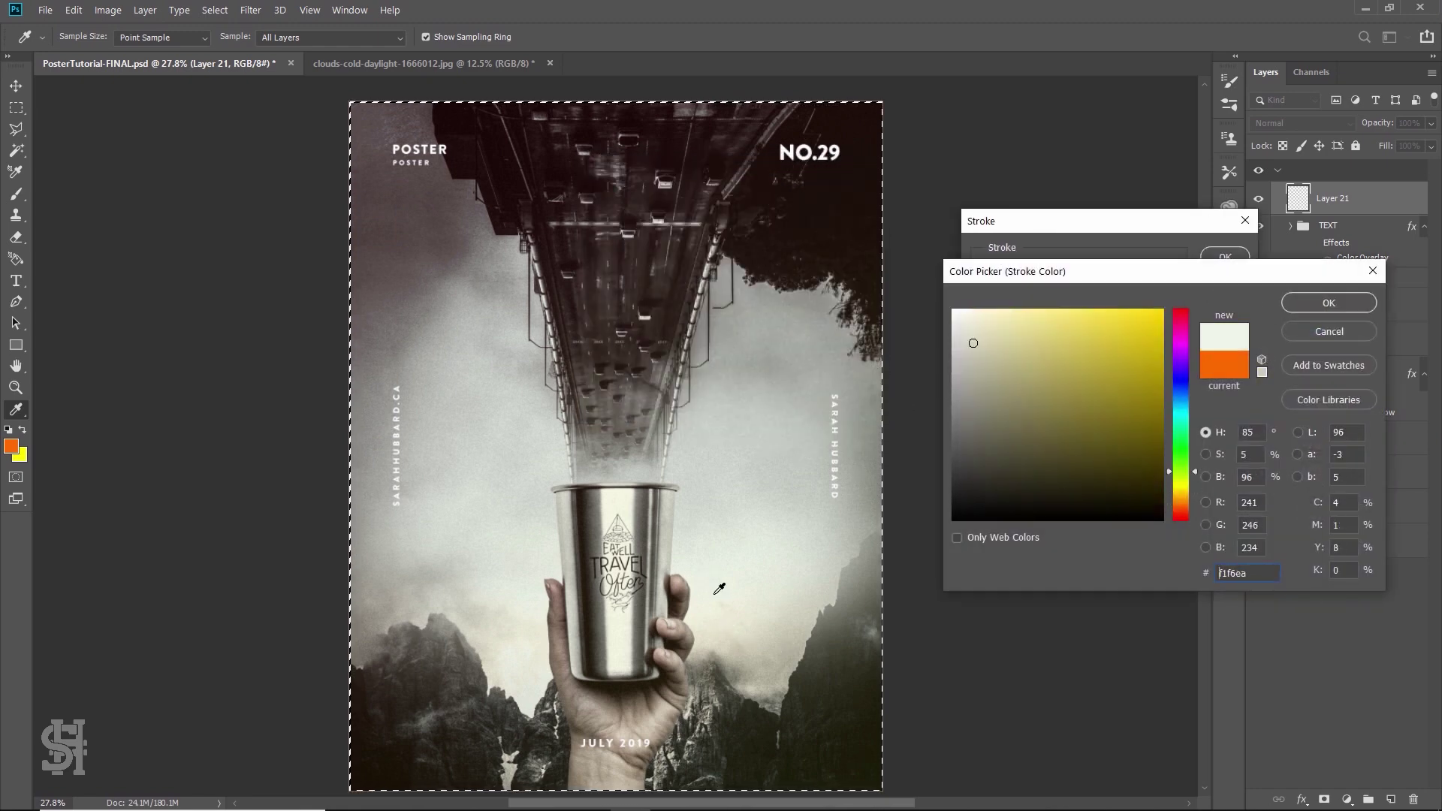
click(560, 666)
click(524, 664)
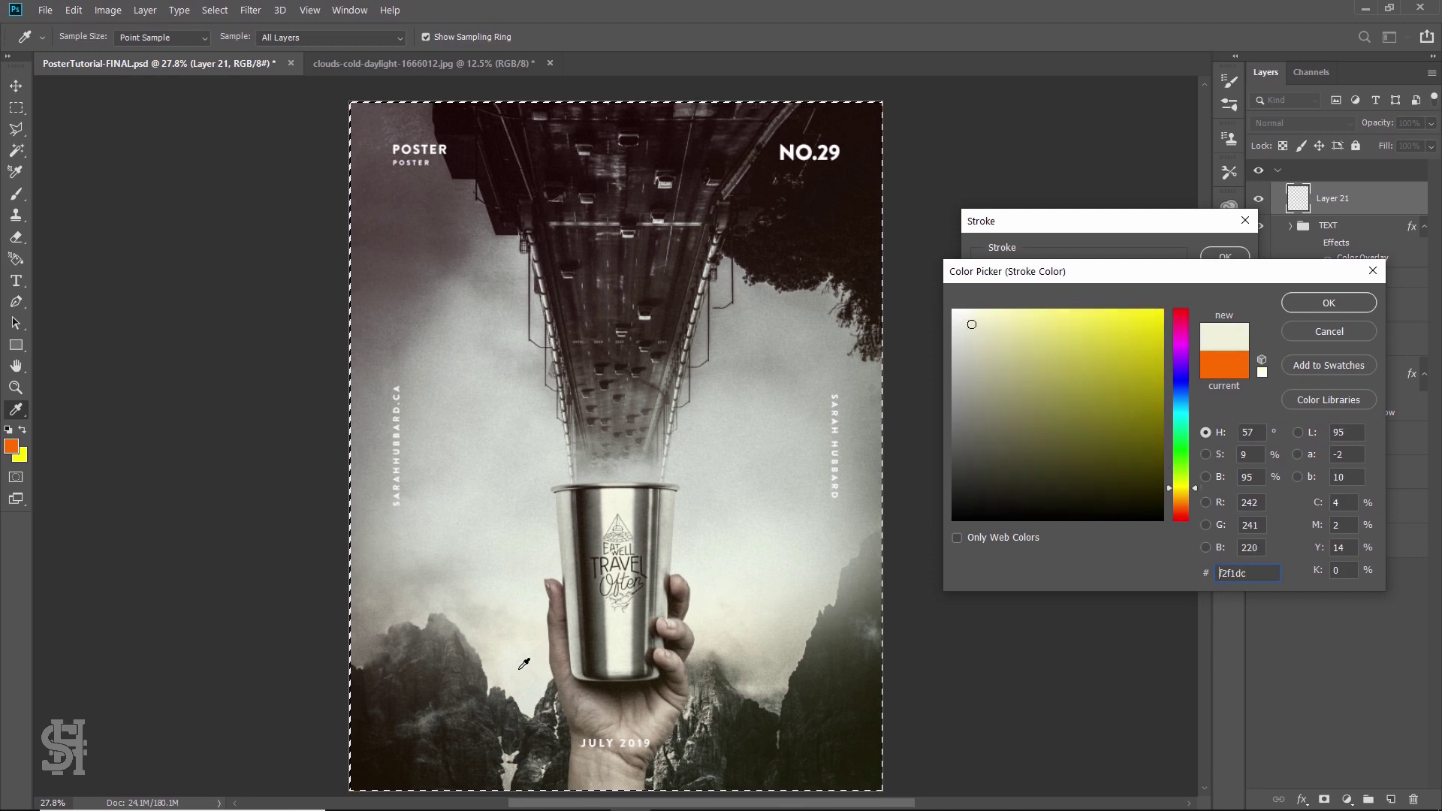
click(621, 635)
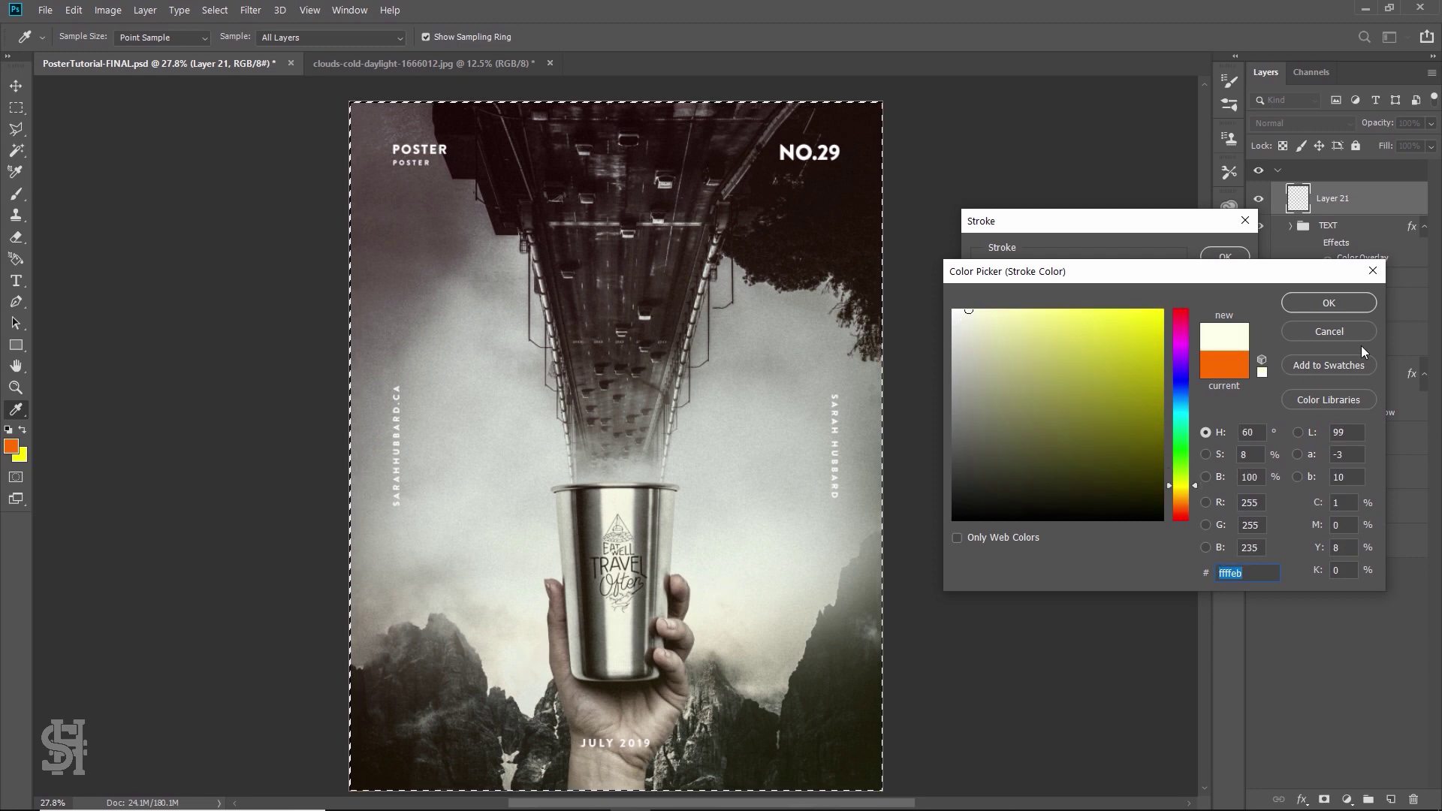
click(1319, 304)
Set the stroke width to 25 px with its location inside and apply it as the poster's border
key(BackSpace)
text(40)
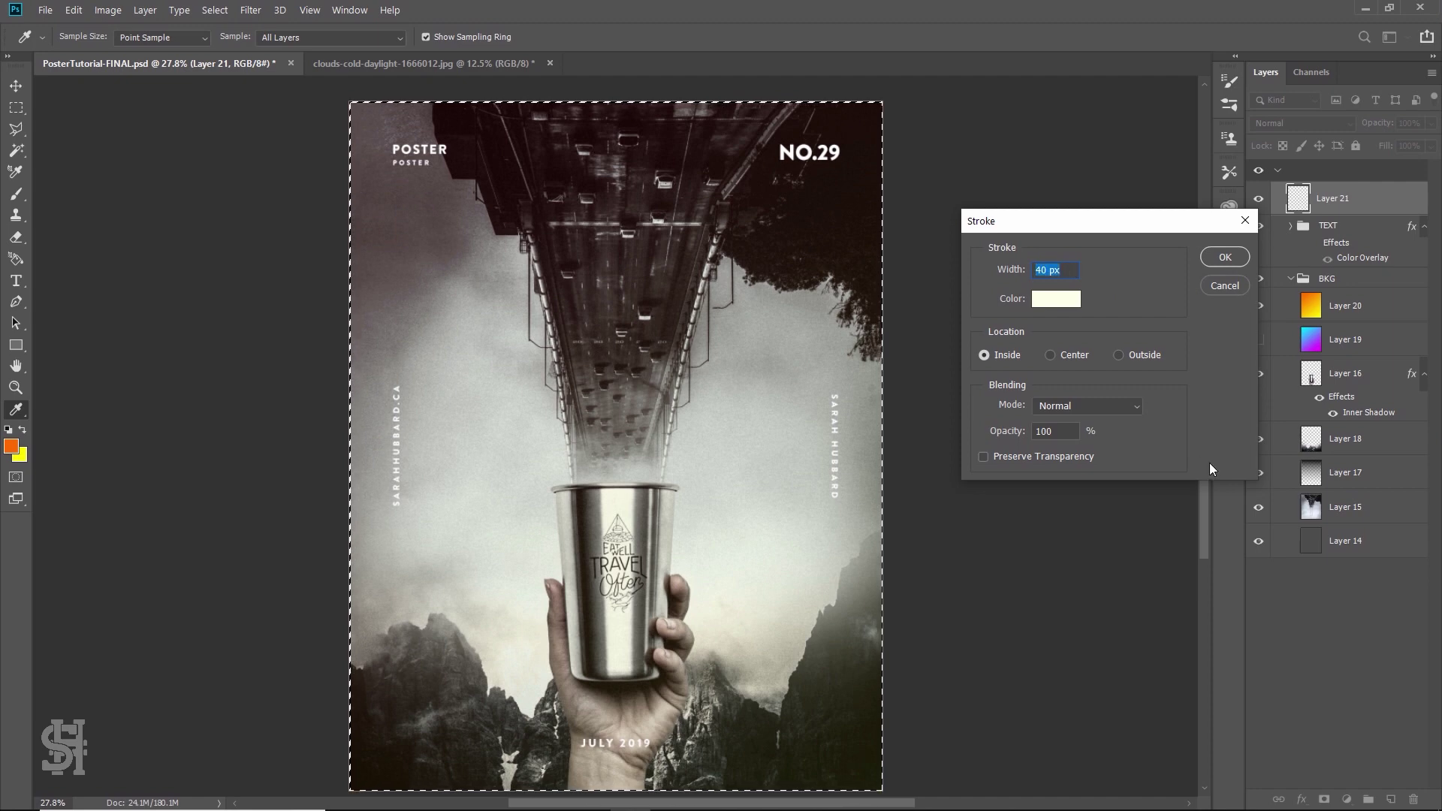
text(25)
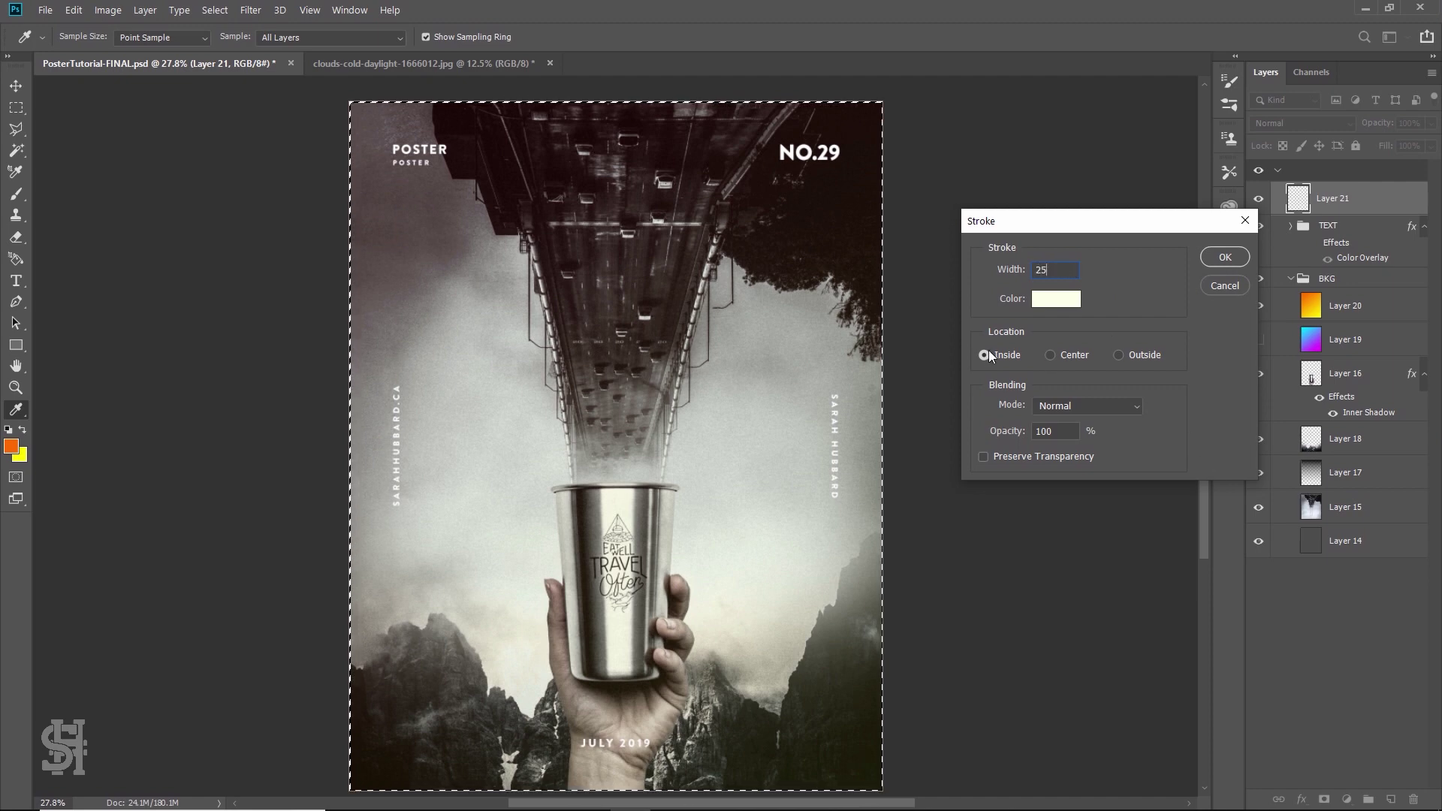
click(1217, 257)
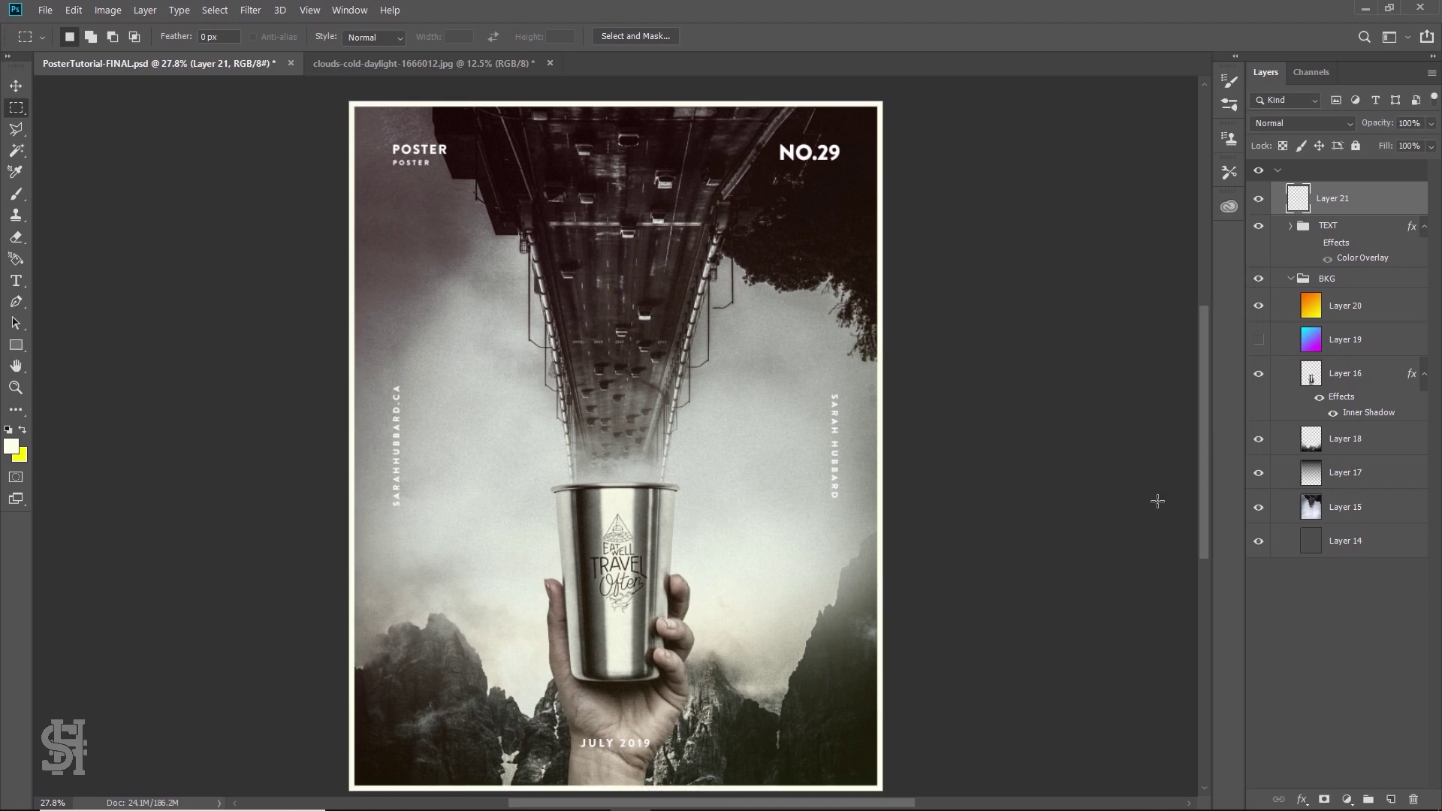
Select the whole canvas again and apply a wider 35 px inside stroke on Layer 21
click(73, 9)
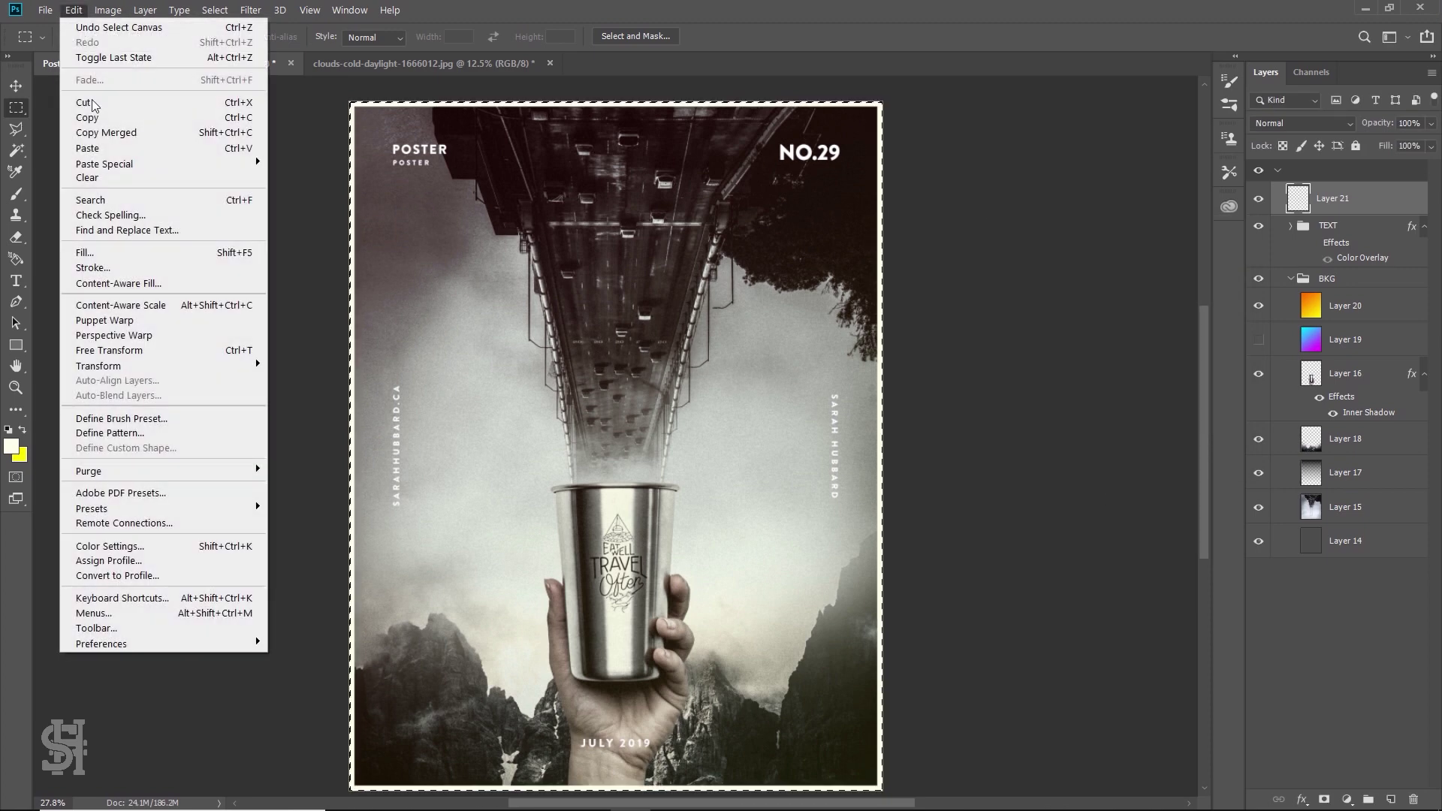
click(109, 272)
text(35)
key(Return)
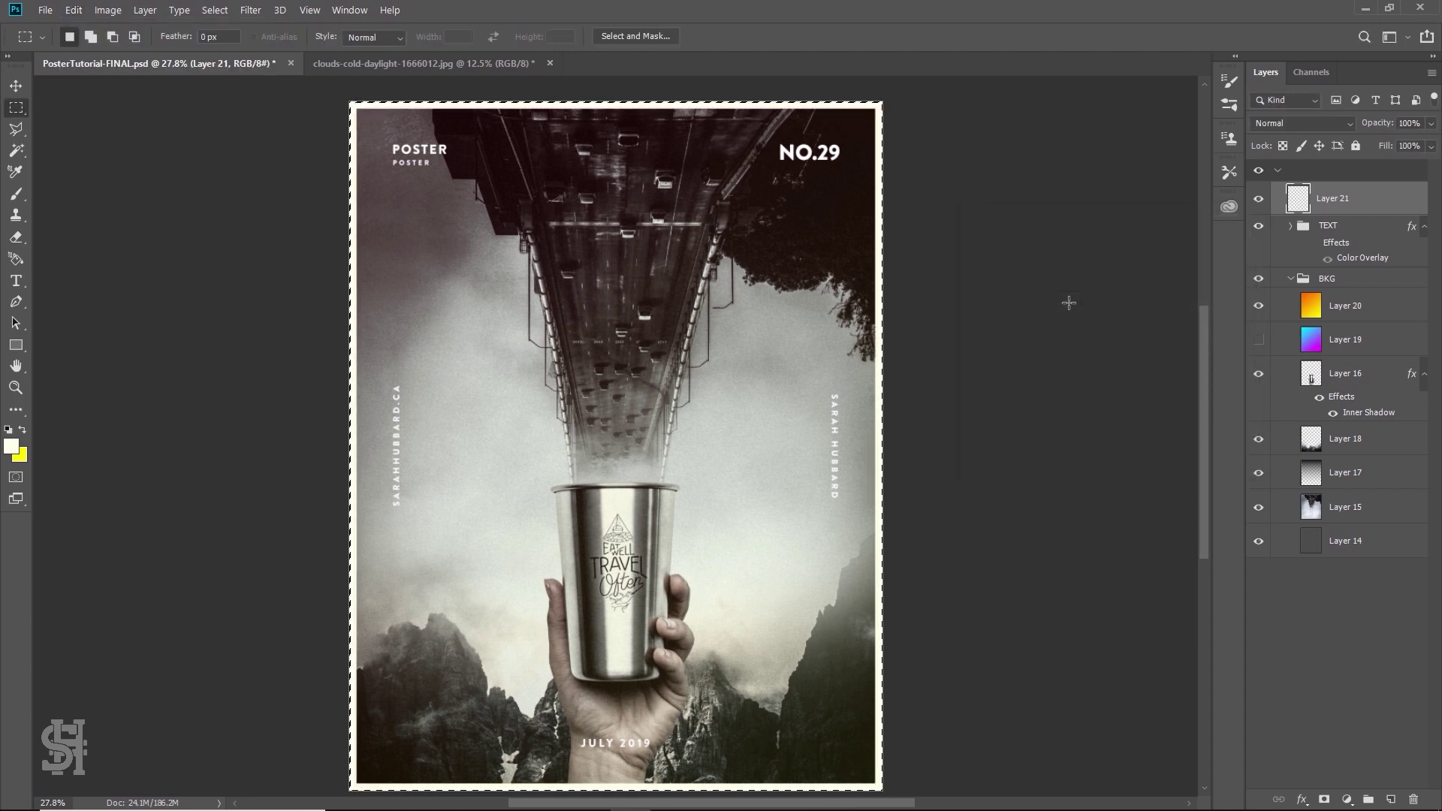
Compare the poster with and without its cream border by hiding and showing Layer 21
click(1255, 200)
click(1259, 199)
click(1261, 199)
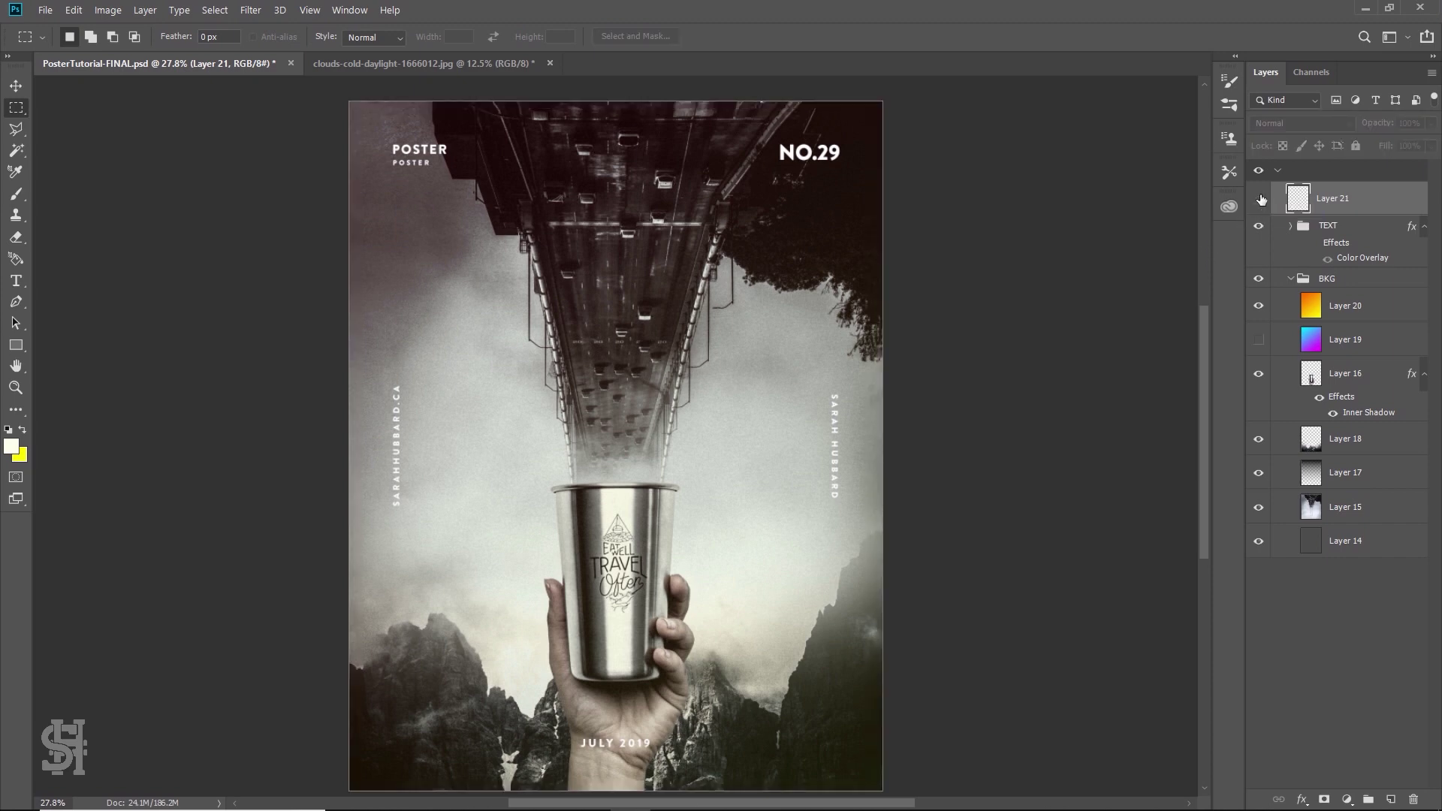
click(1261, 199)
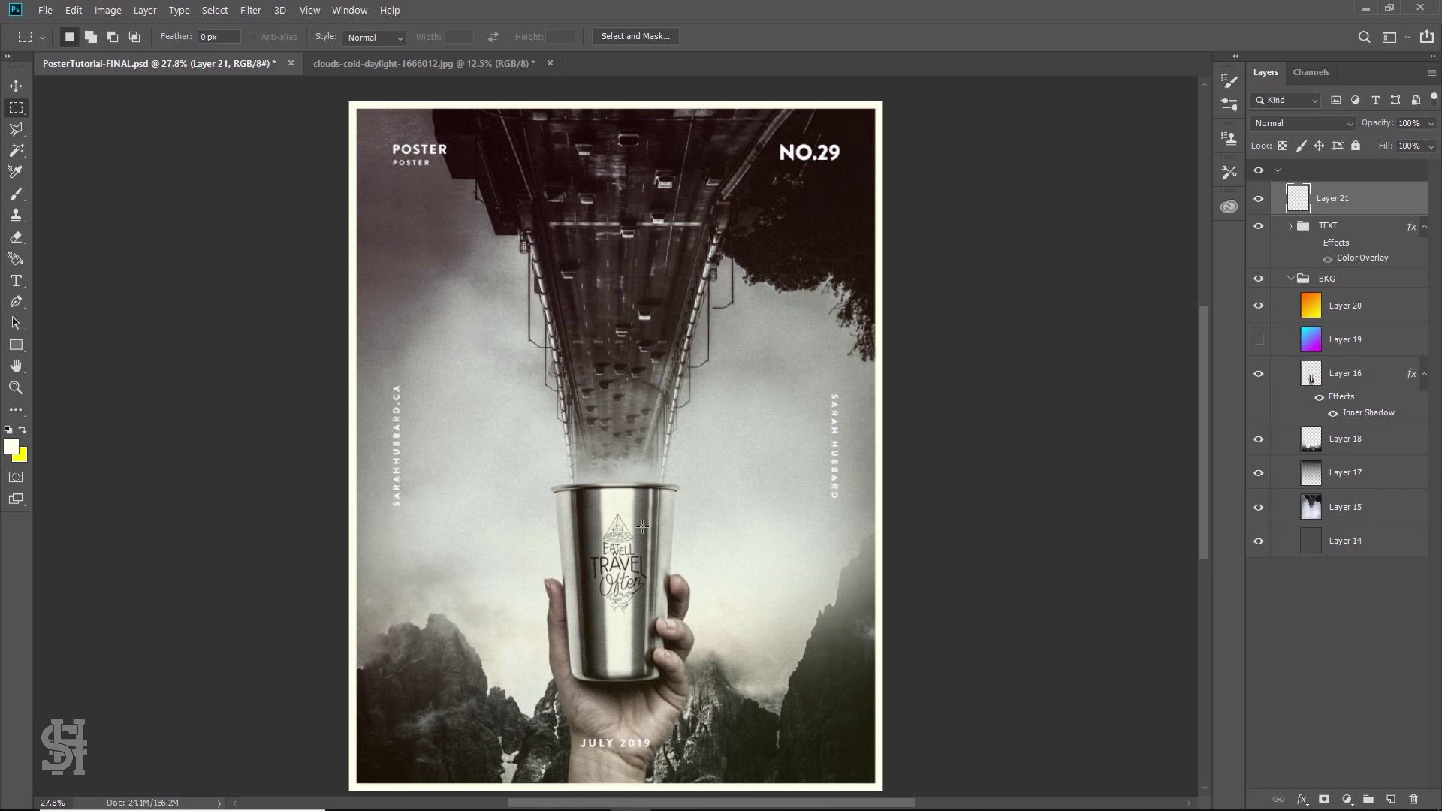
Examine the cup, bridge and border at closer magnification, then return to the full poster view
key(z)
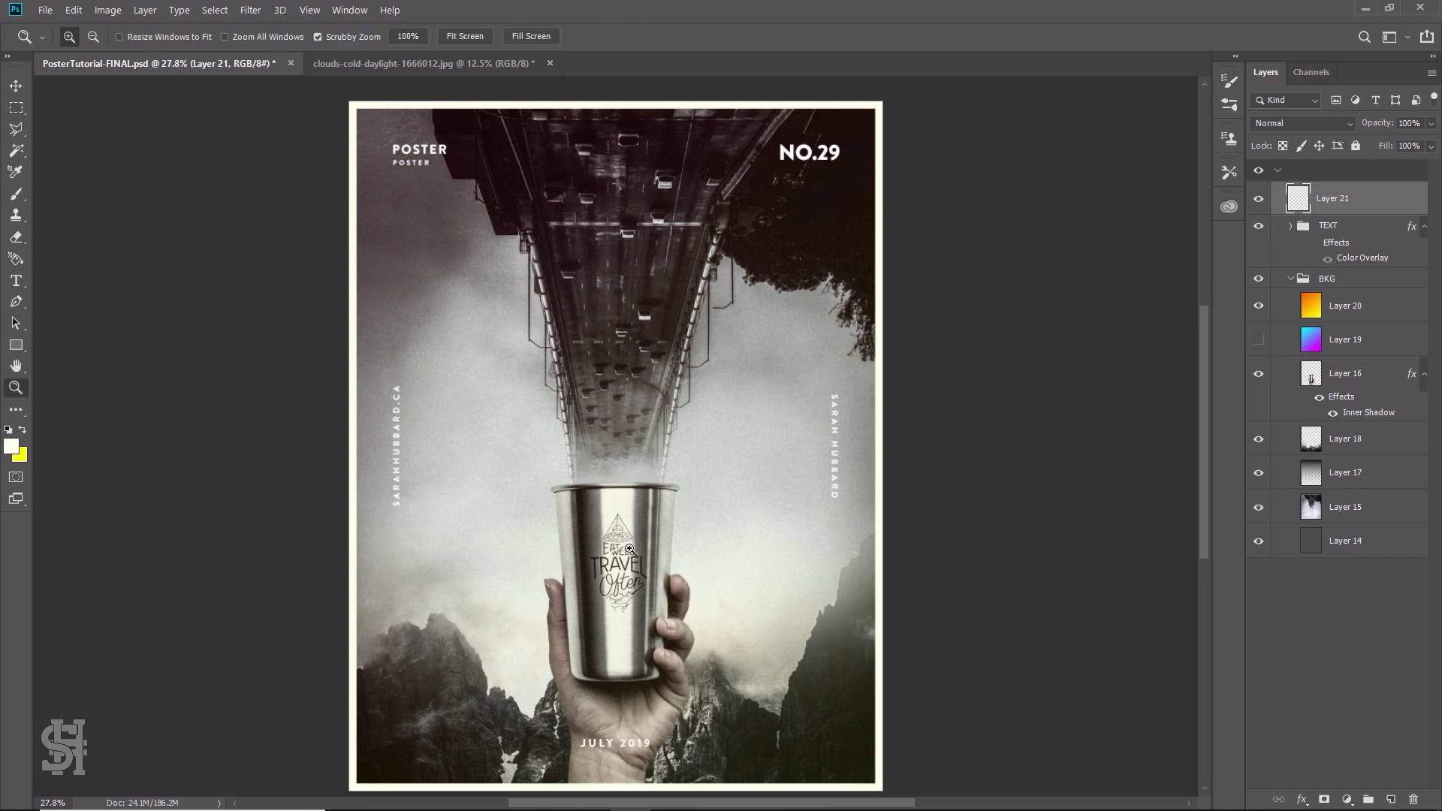
click(630, 565)
click(630, 565)
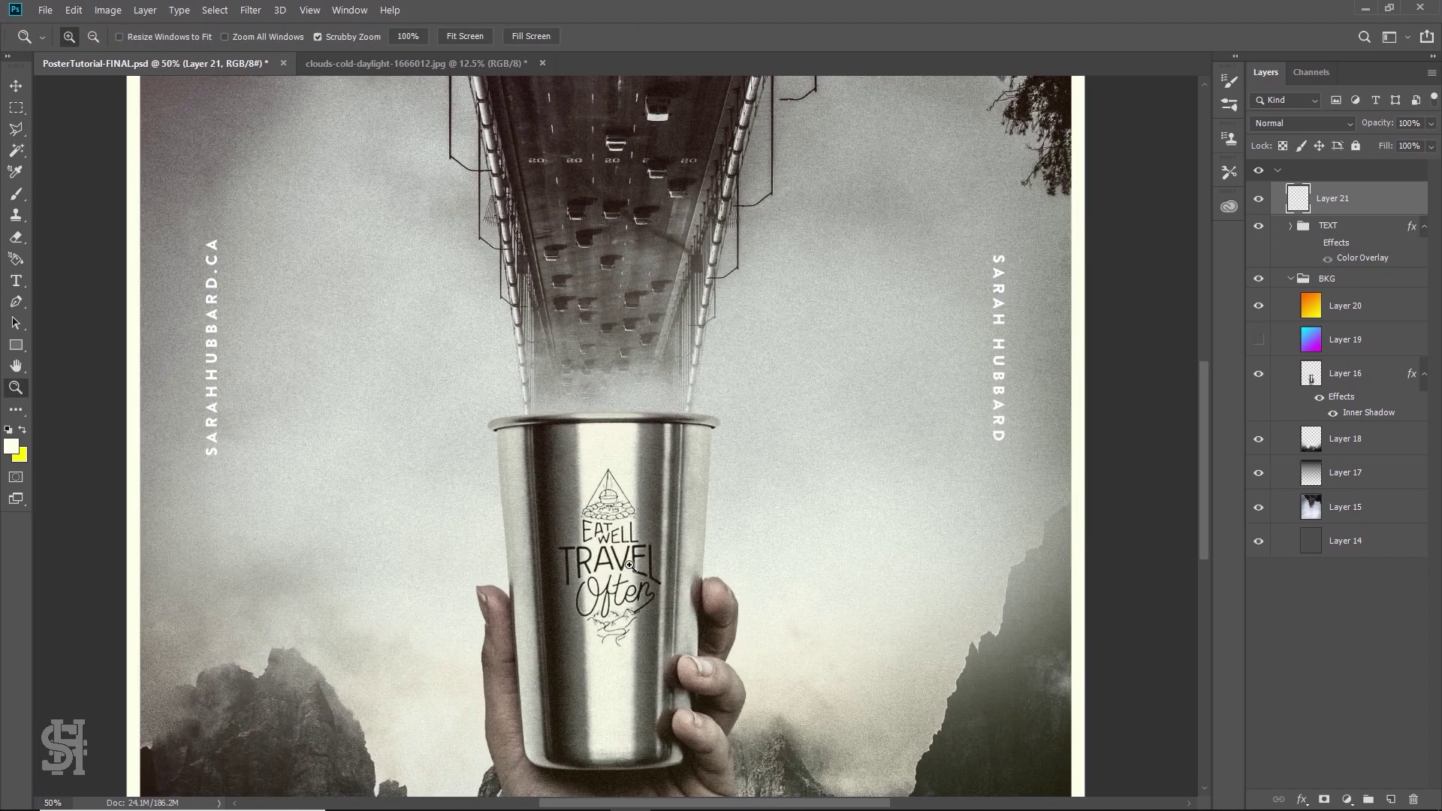
click(629, 565)
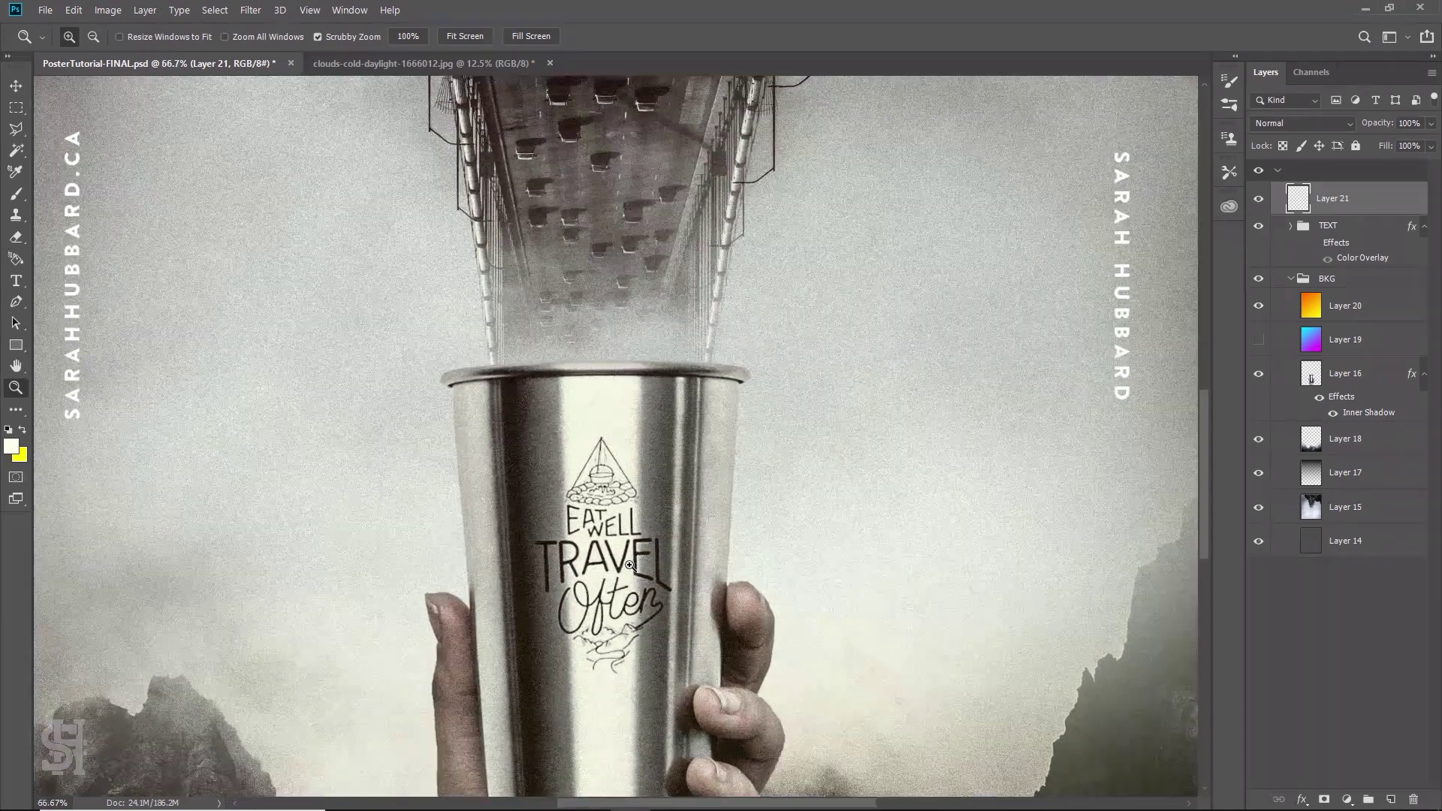
alt+click(625, 496)
alt+click(623, 493)
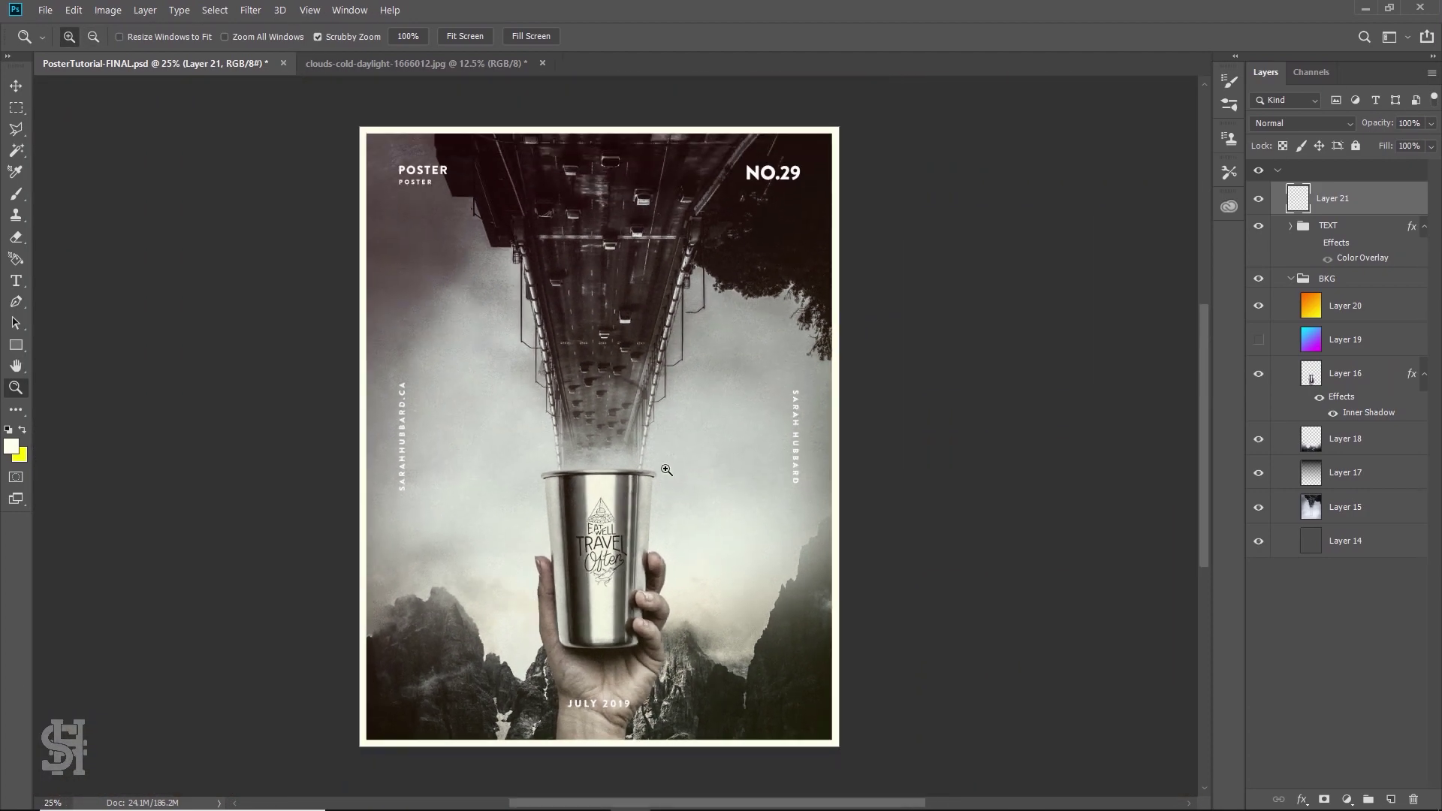
click(627, 499)
scroll(627, 500, down, 2)
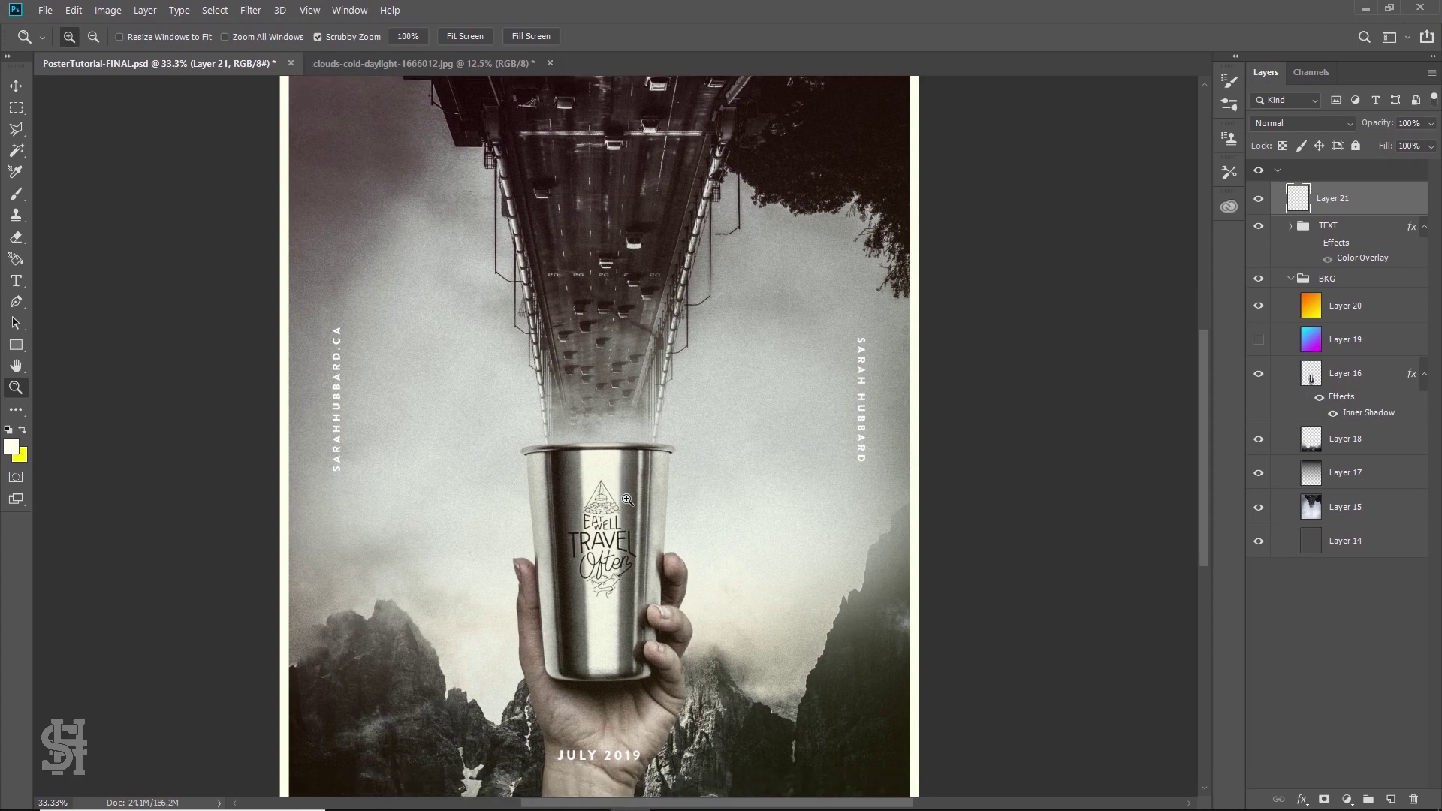
scroll(627, 500, up, 3)
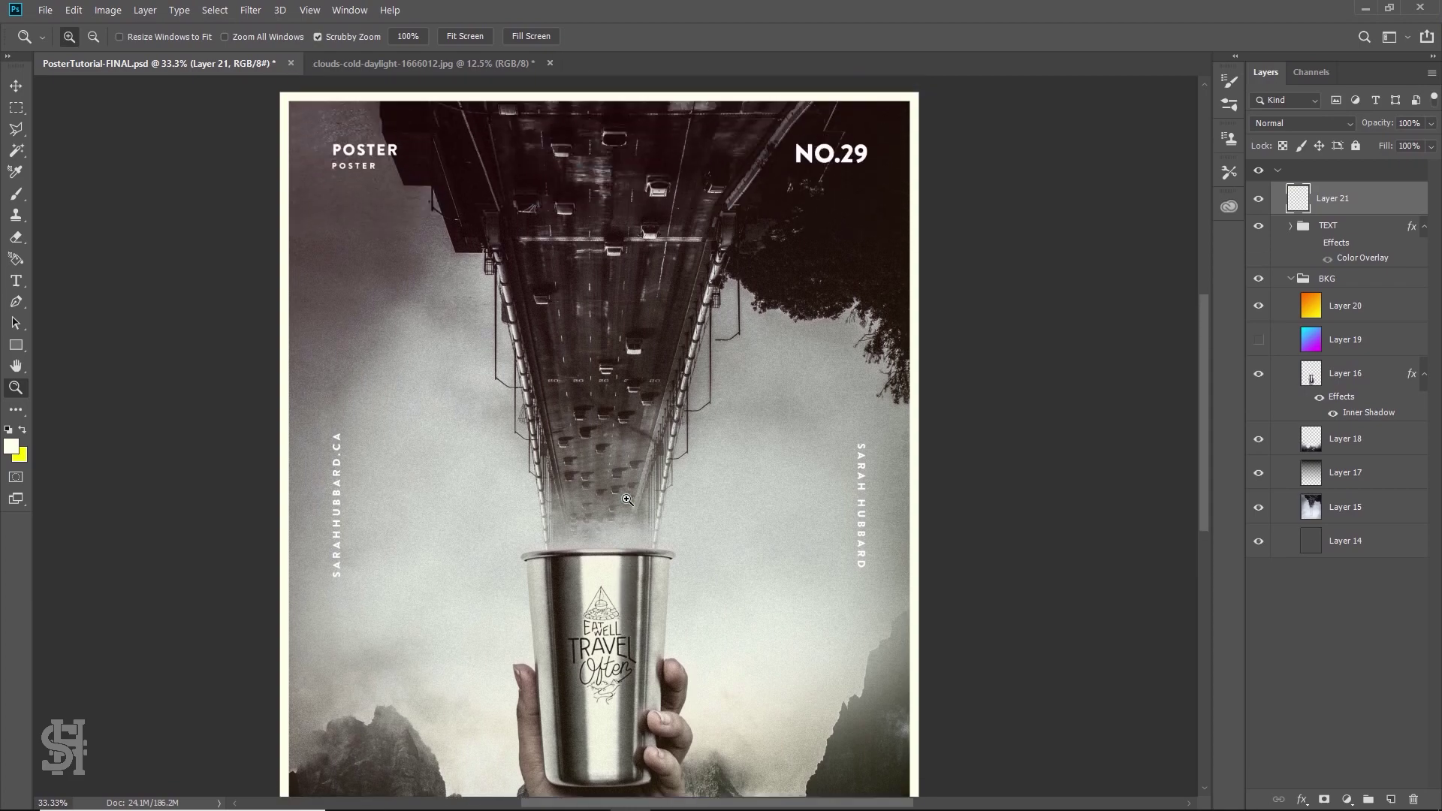
alt+click(627, 499)
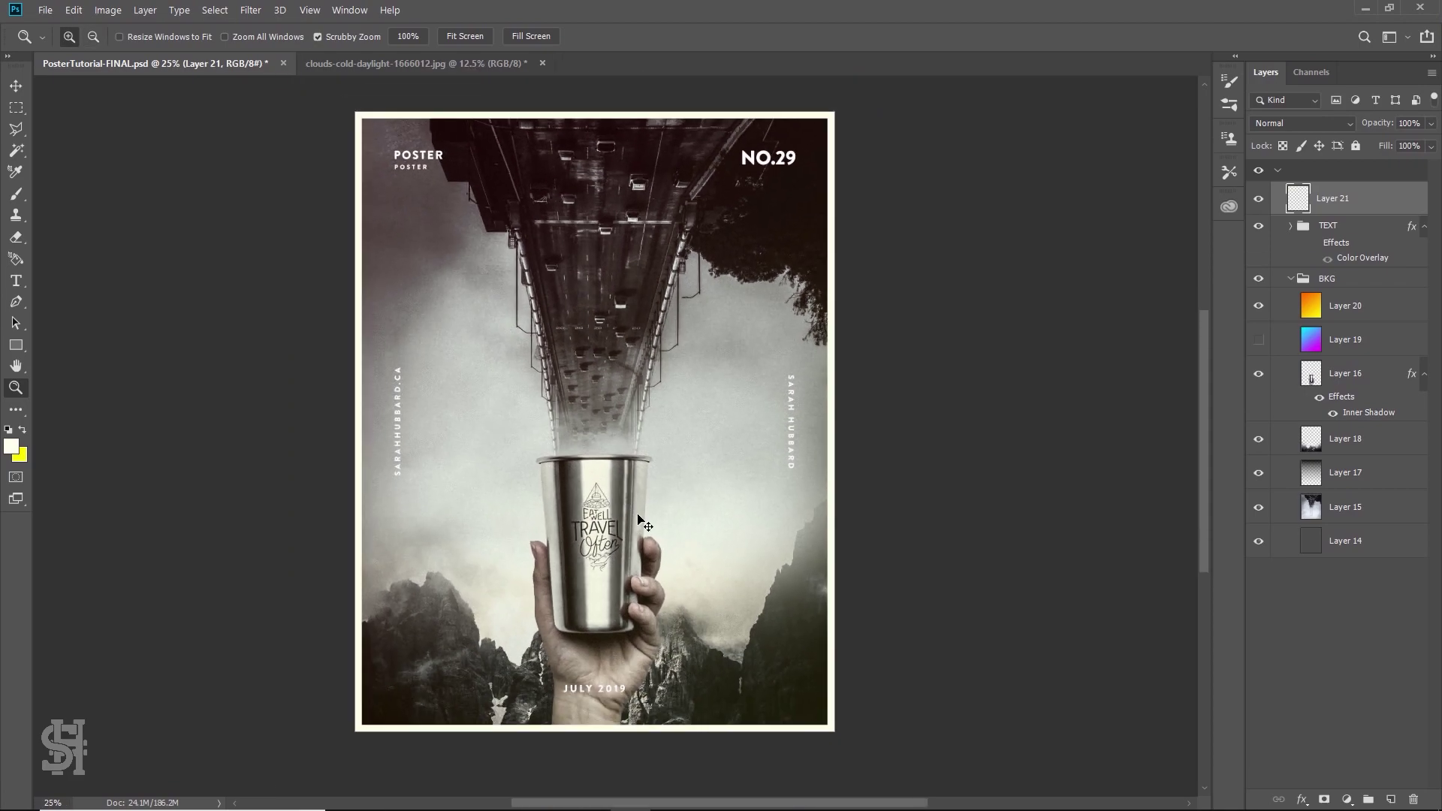
click(639, 518)
key(v)
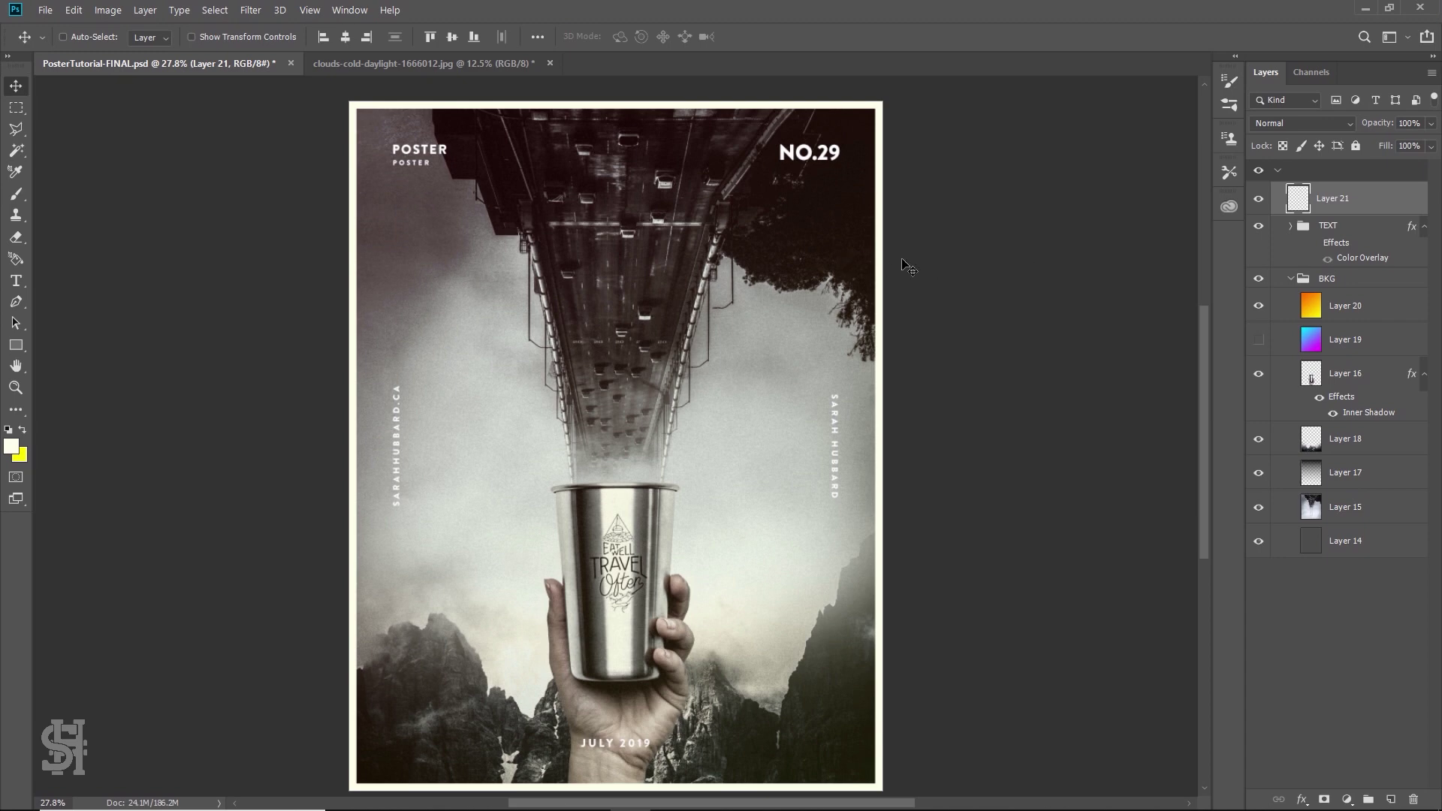
Turn on the TEXT group's Color Overlay effect, switching it off and on to compare the text colors
click(1328, 231)
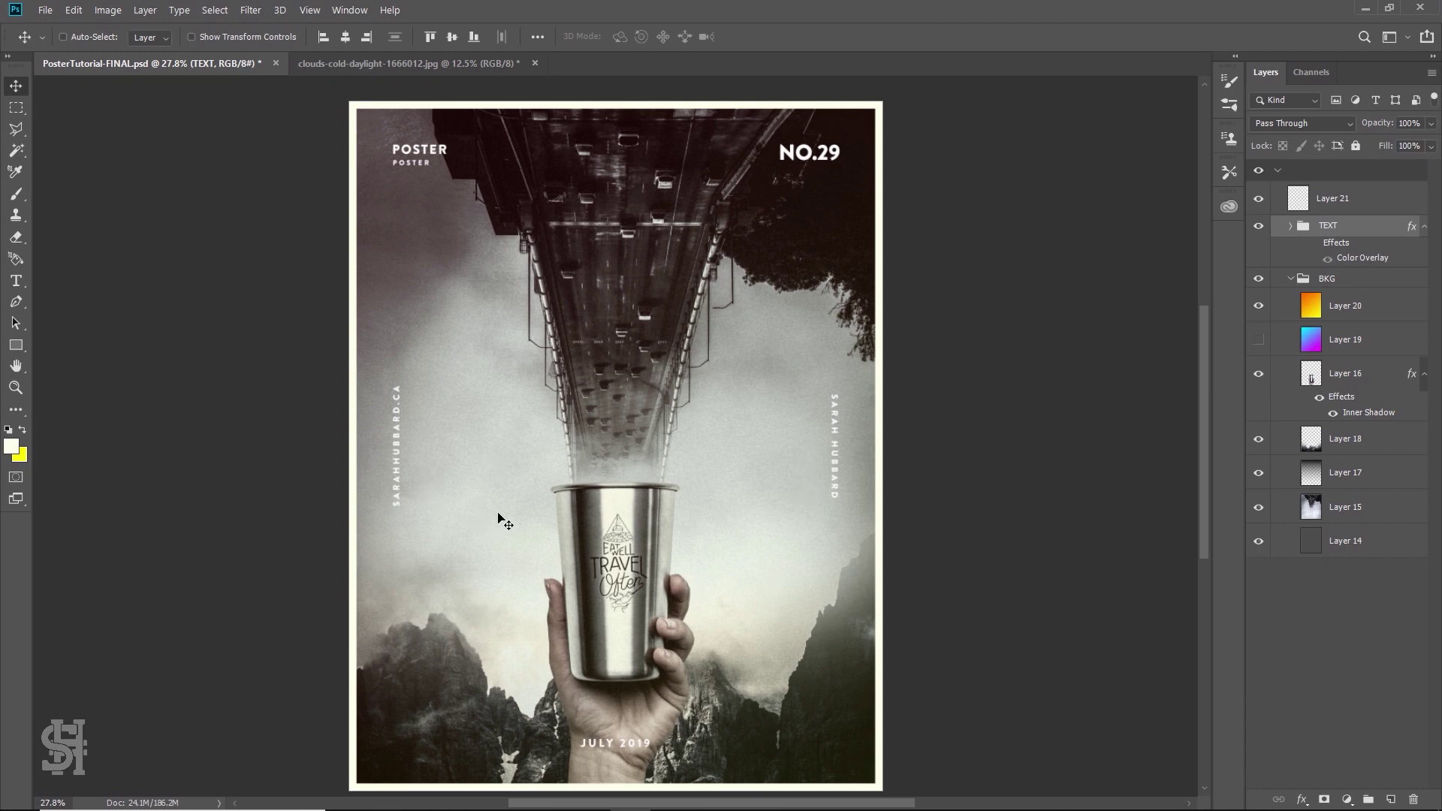
click(1259, 227)
click(1258, 228)
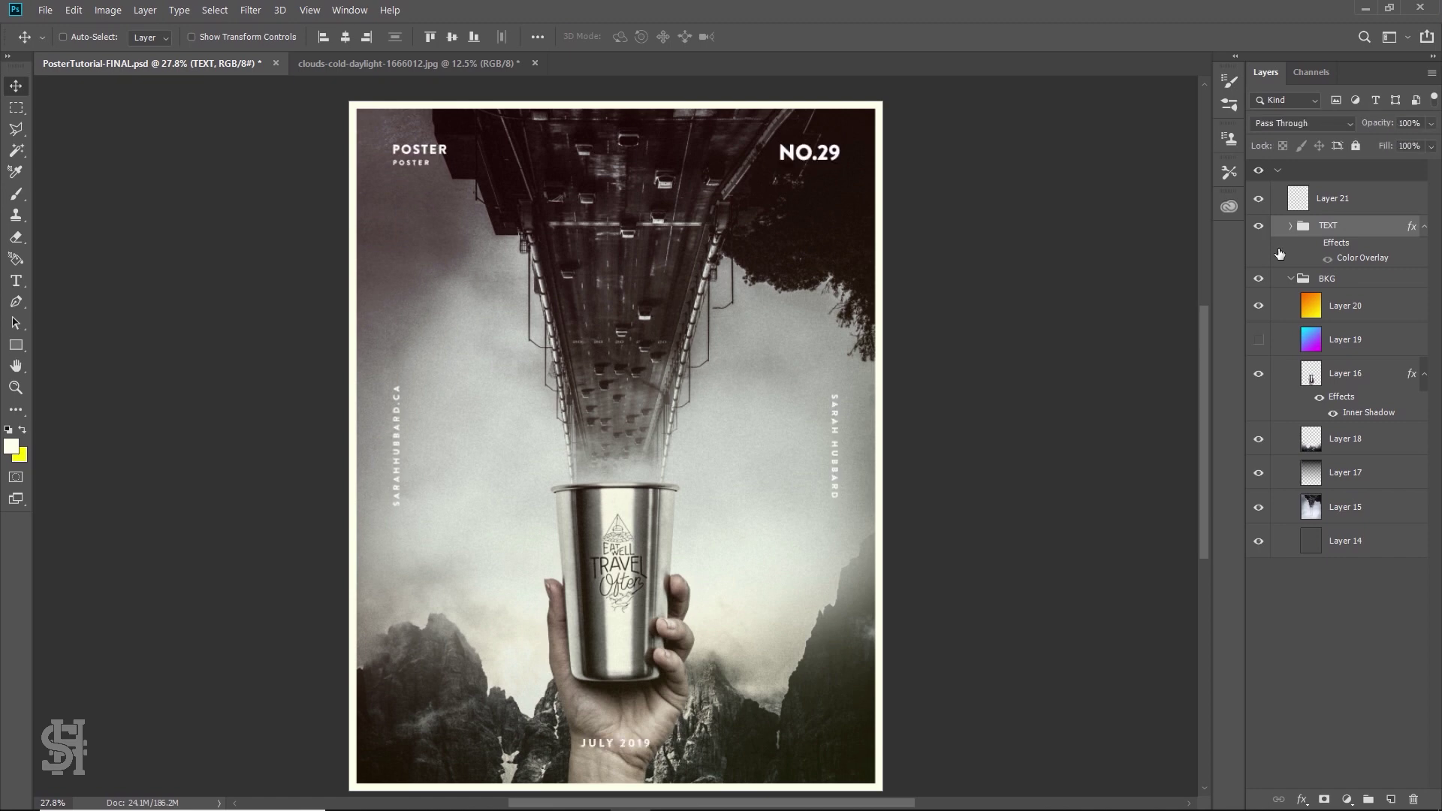
click(1328, 256)
click(1316, 243)
click(1315, 243)
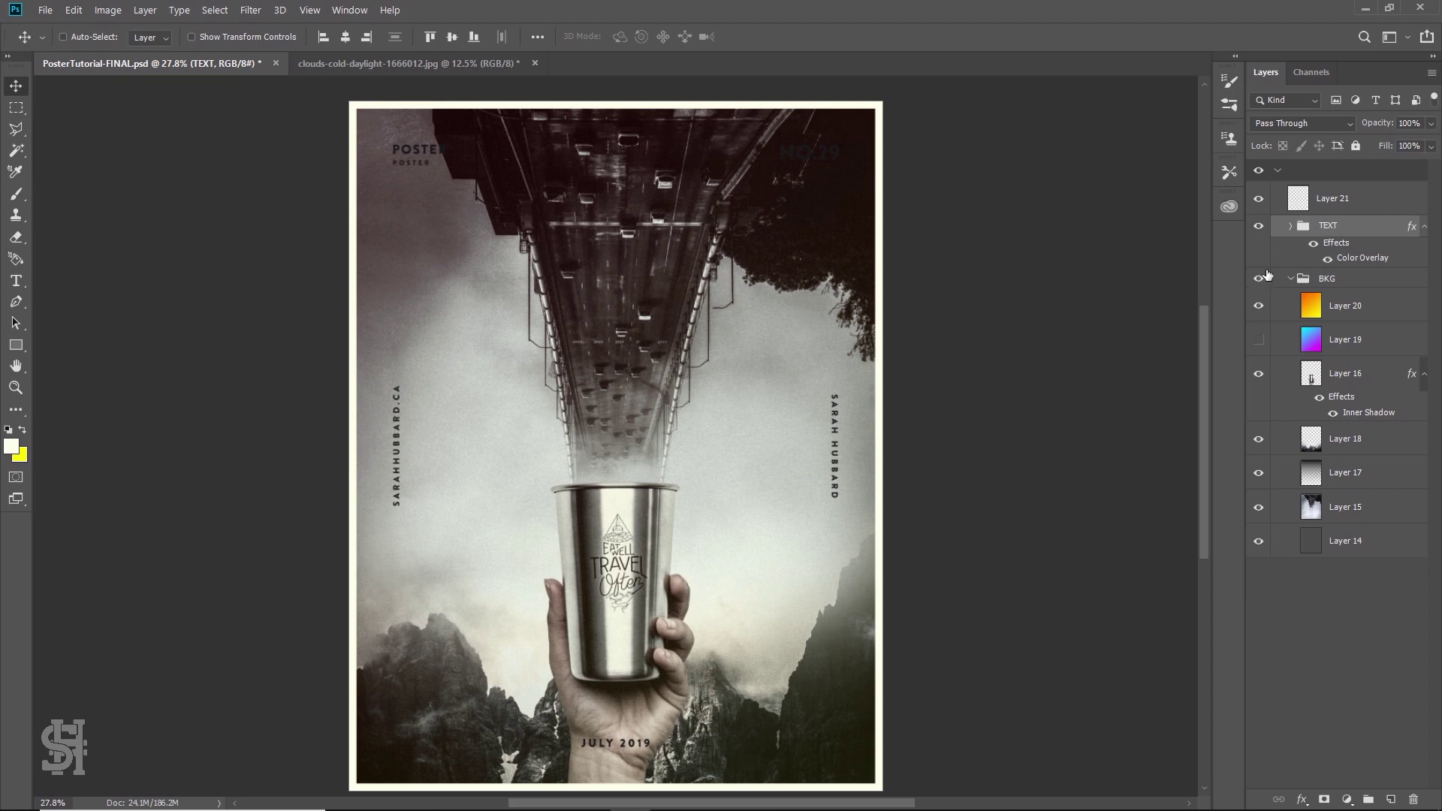
click(1313, 244)
click(1314, 245)
click(1313, 245)
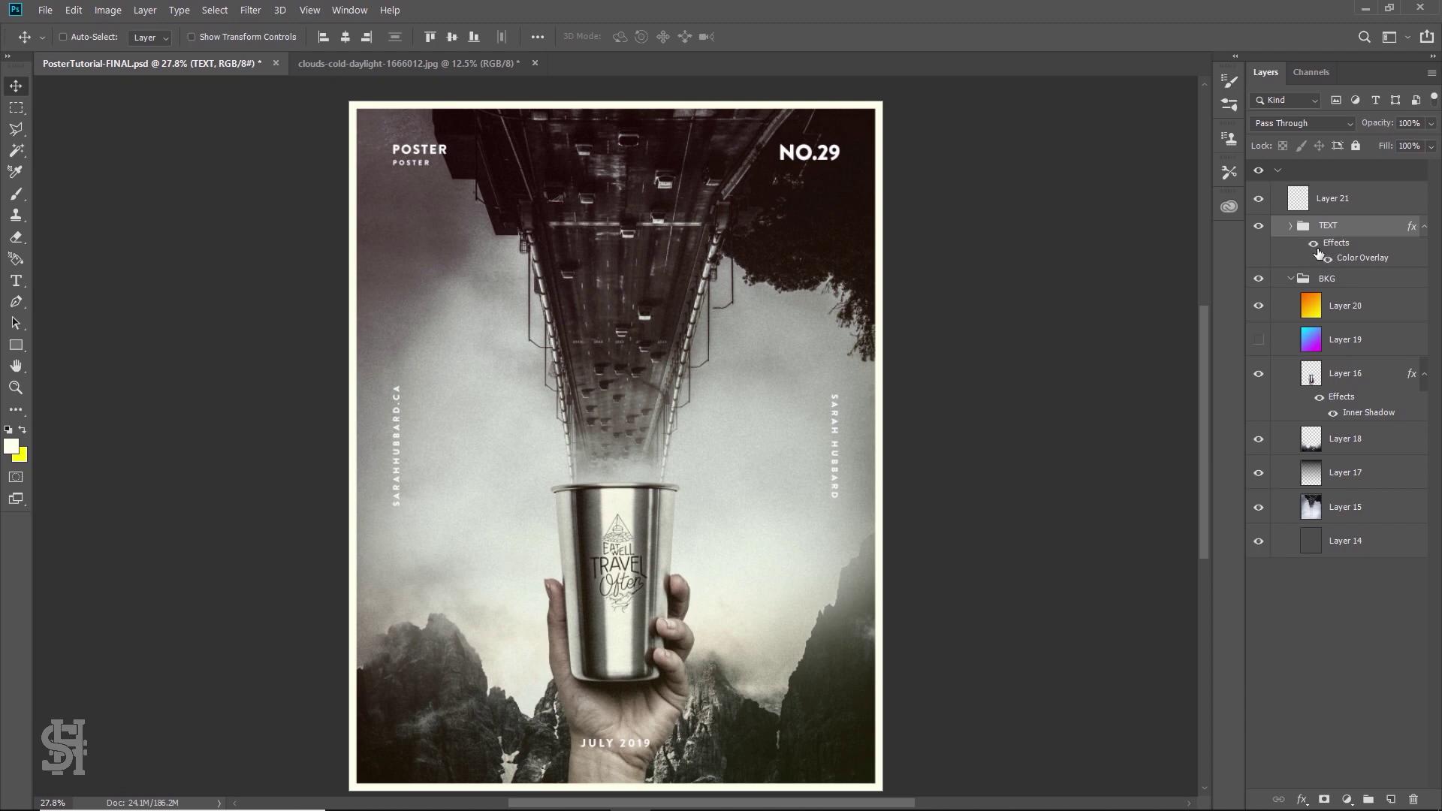
click(1313, 245)
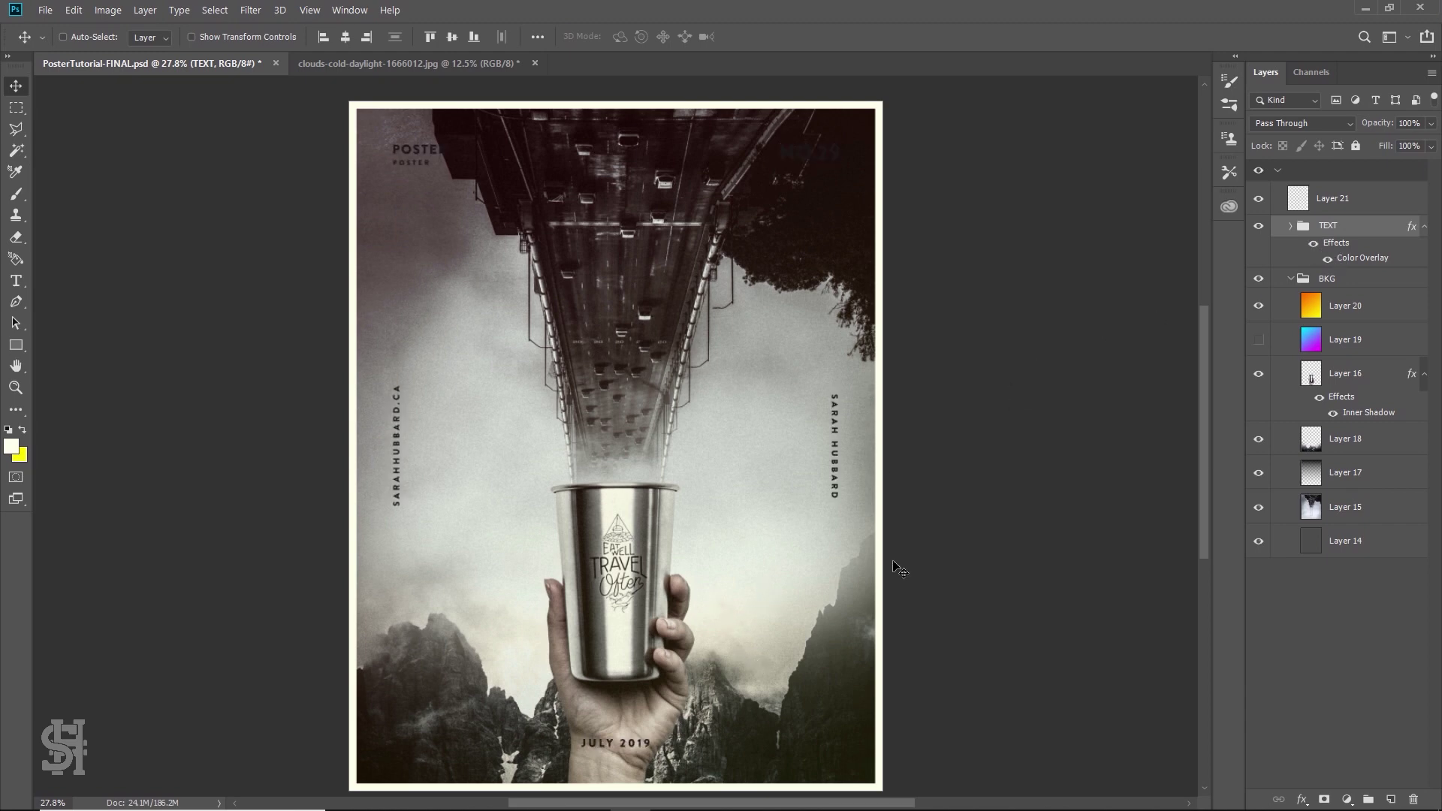
Match the TEXT group's Color Overlay to the poster border by sampling its cream color, ffffeb
double_click(1344, 261)
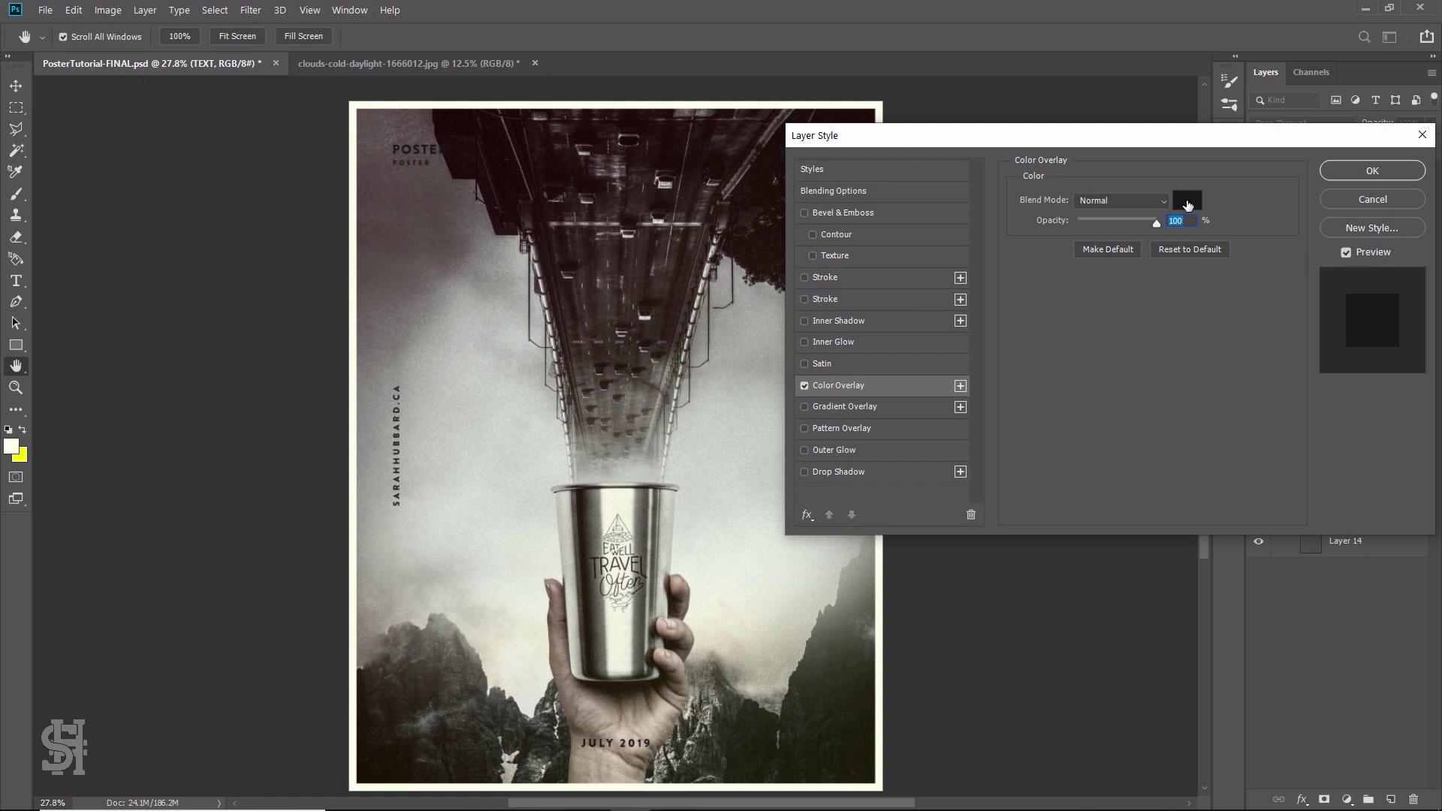
click(1186, 202)
click(361, 239)
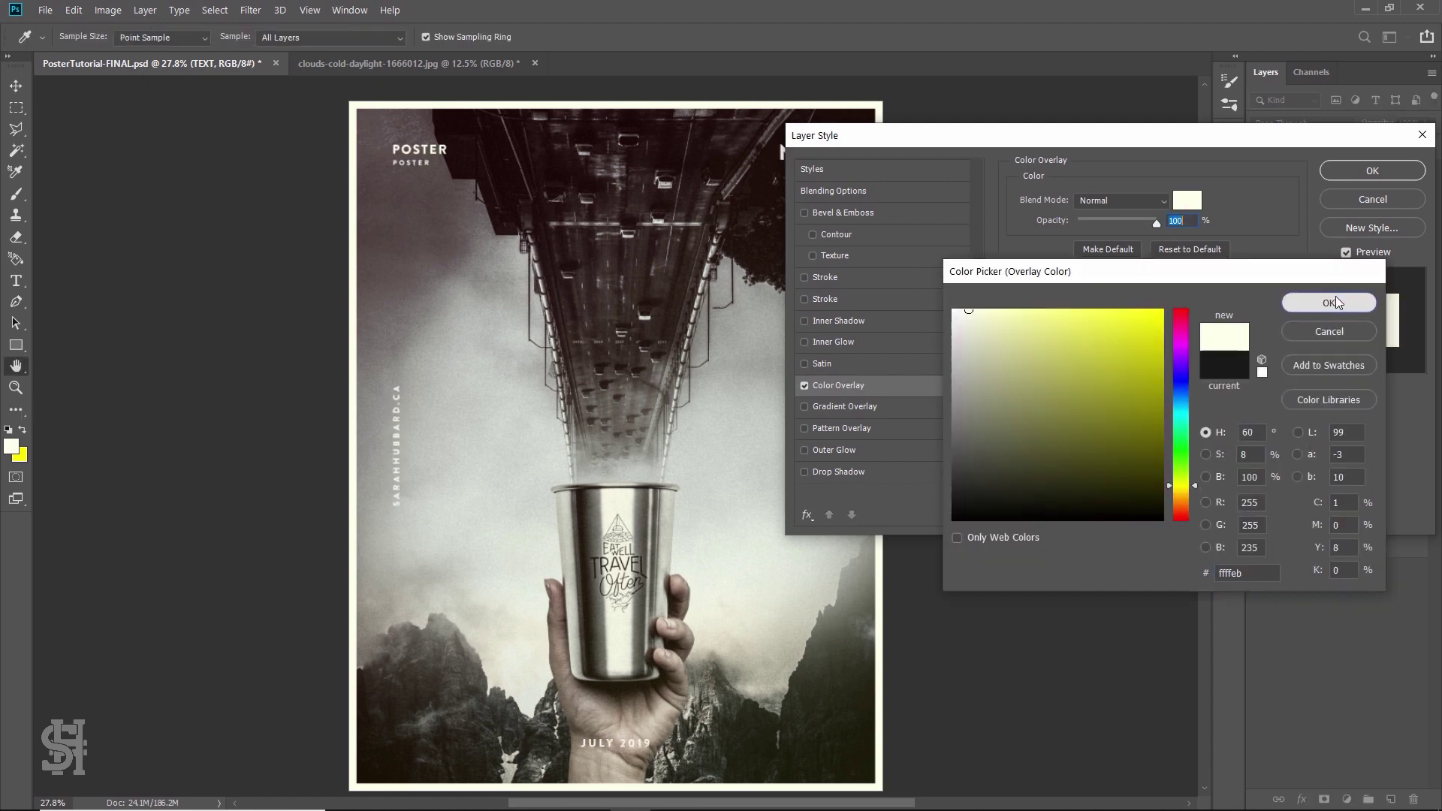
click(1339, 305)
click(1349, 175)
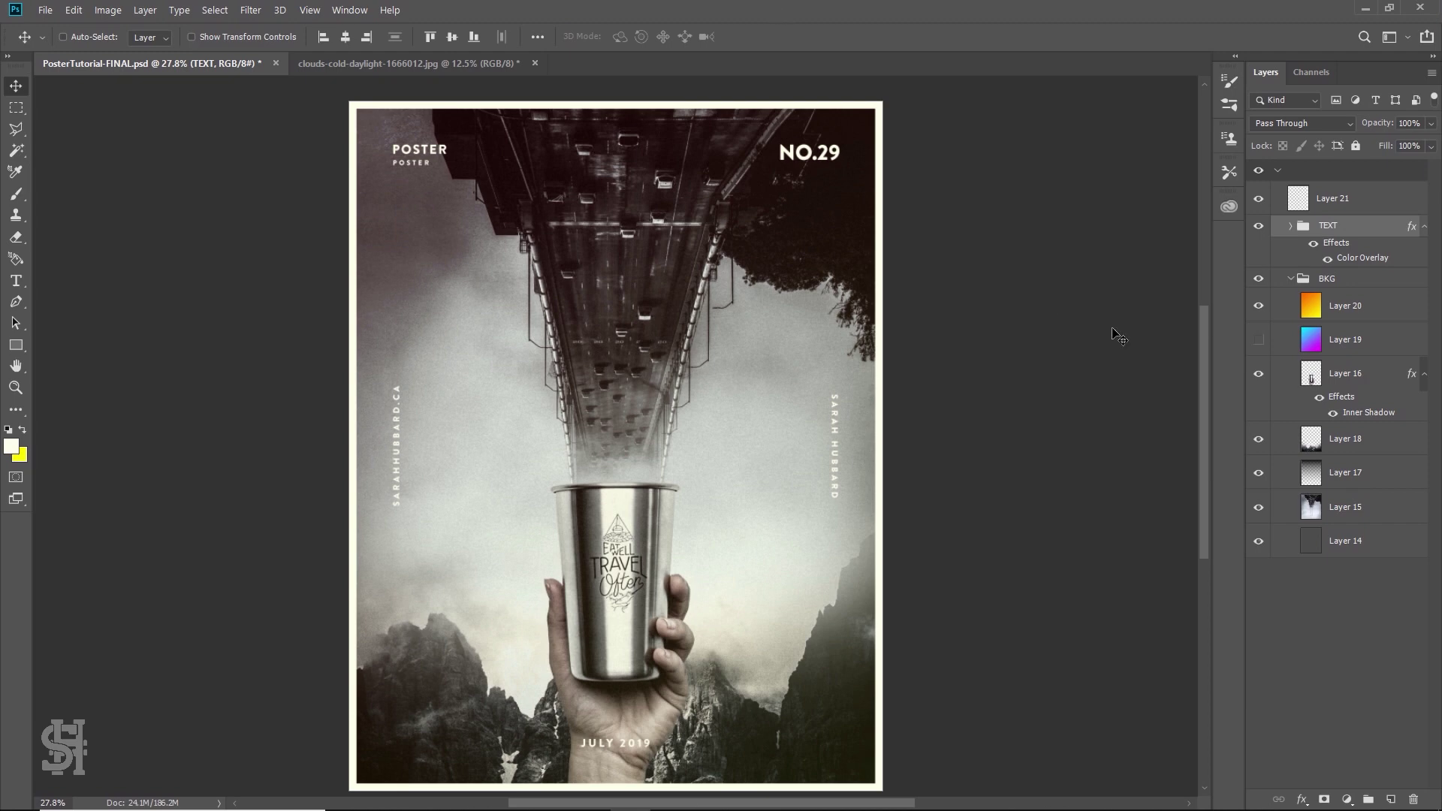
Compare the poster with and without the orange-yellow toning of Layer 20, leaving that layer hidden
click(1260, 306)
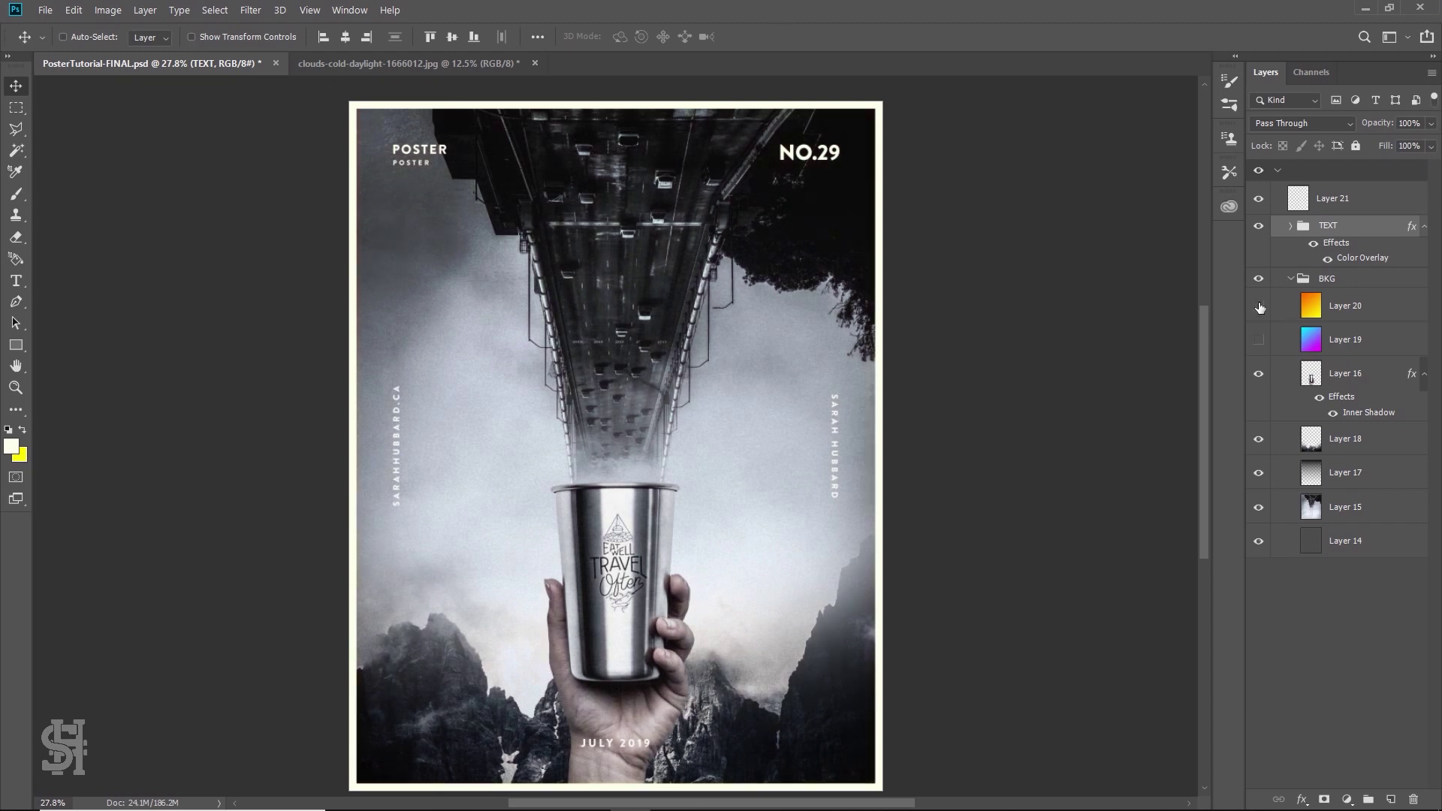
click(1260, 307)
click(1260, 307)
click(1260, 306)
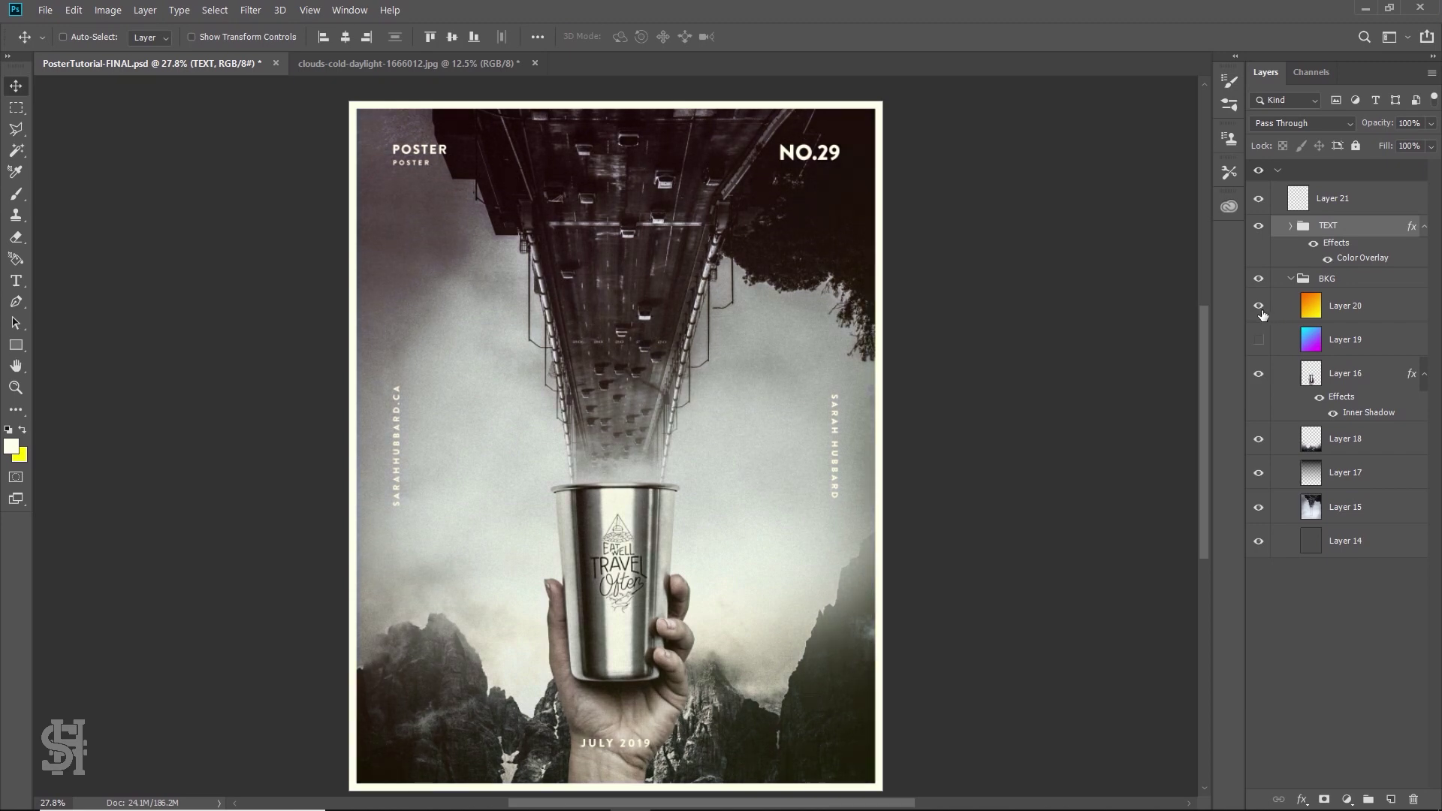
click(1260, 306)
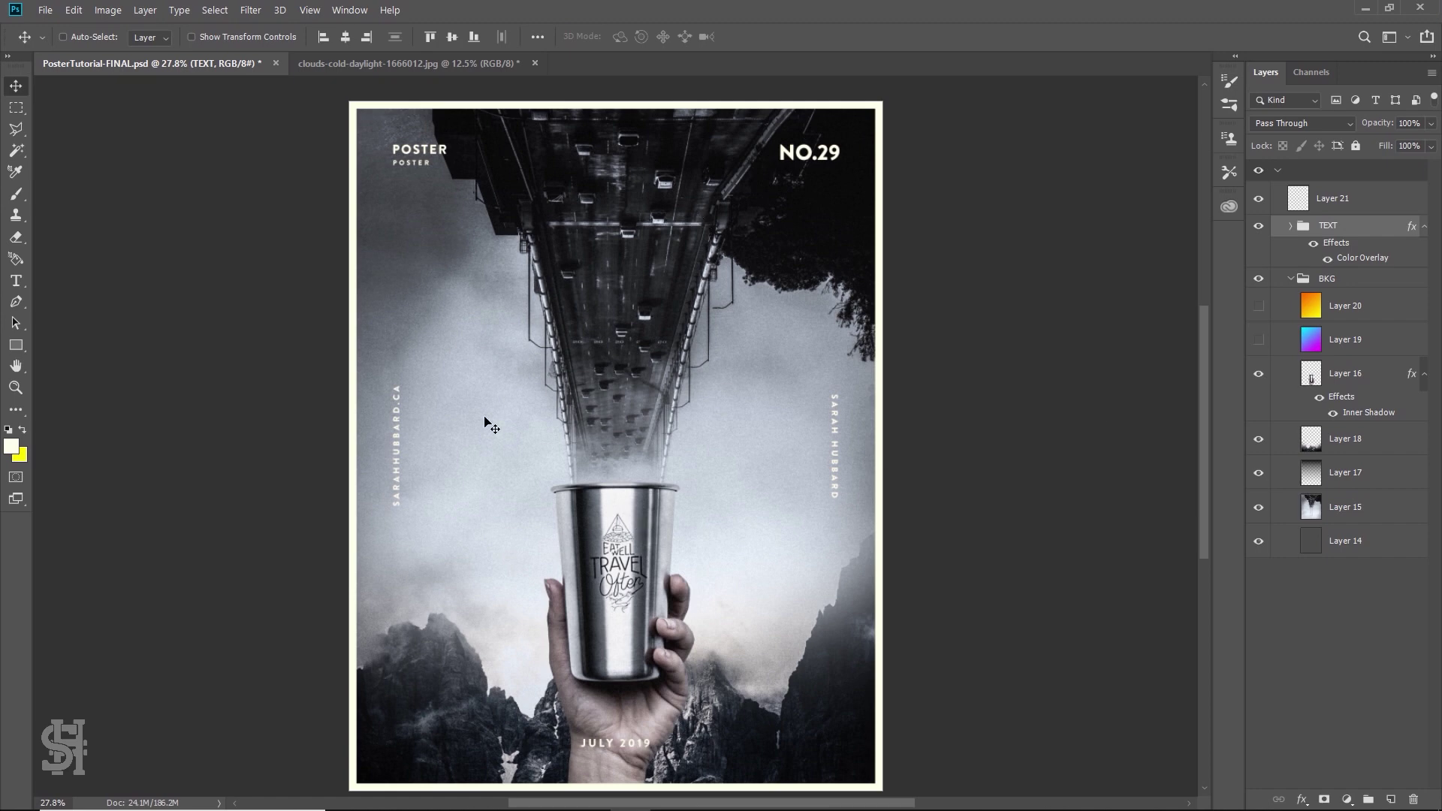
Preview the cyan-magenta Layer 19, leave it hidden, and add a new empty layer directly above it
click(1335, 344)
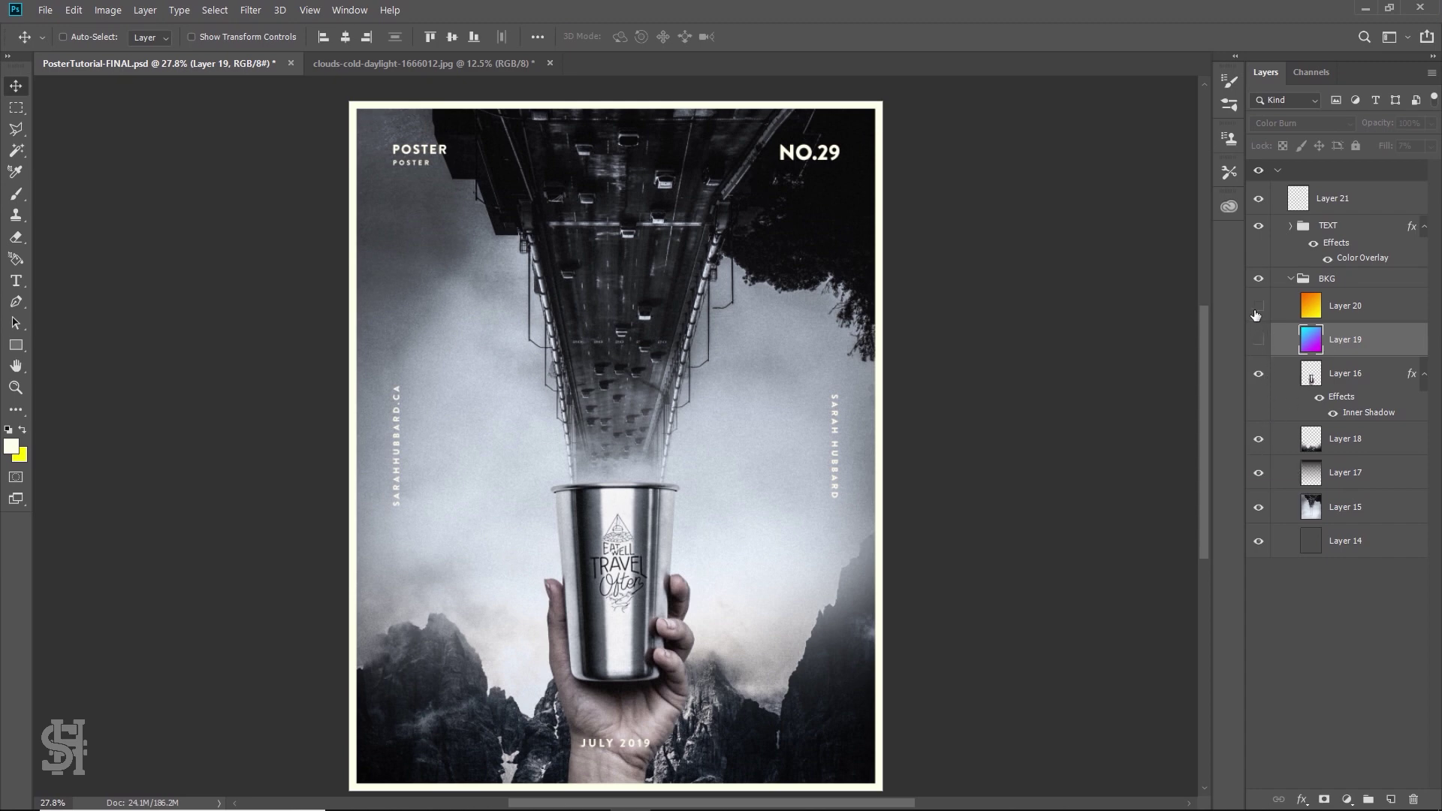
click(1261, 345)
click(1261, 344)
key(ctrl+shift+alt+n)
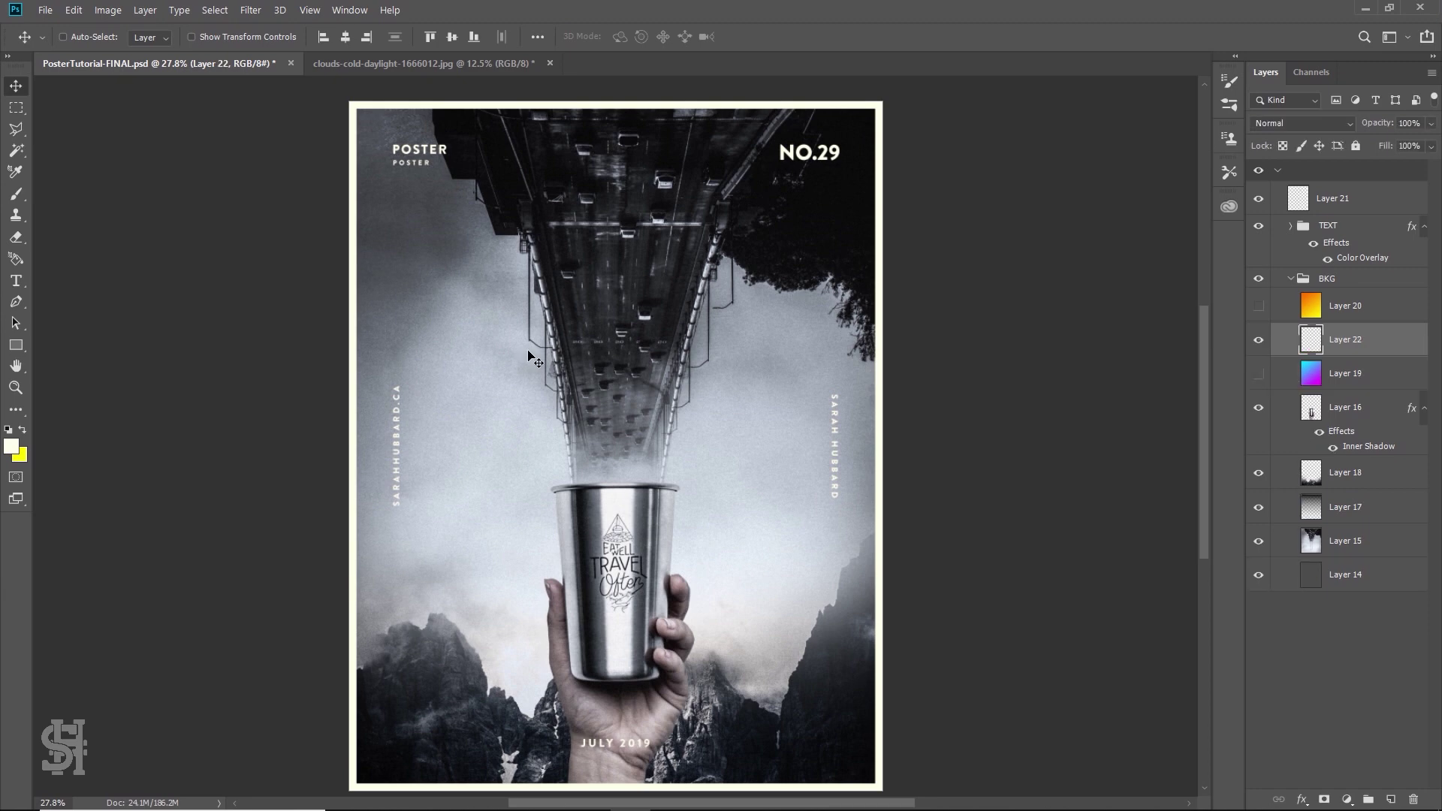
Choose a bright blue foreground color and fill the new layer with it at 100% opacity in Normal mode
click(12, 451)
drag(1180, 367, 1178, 386)
drag(1052, 308, 1168, 301)
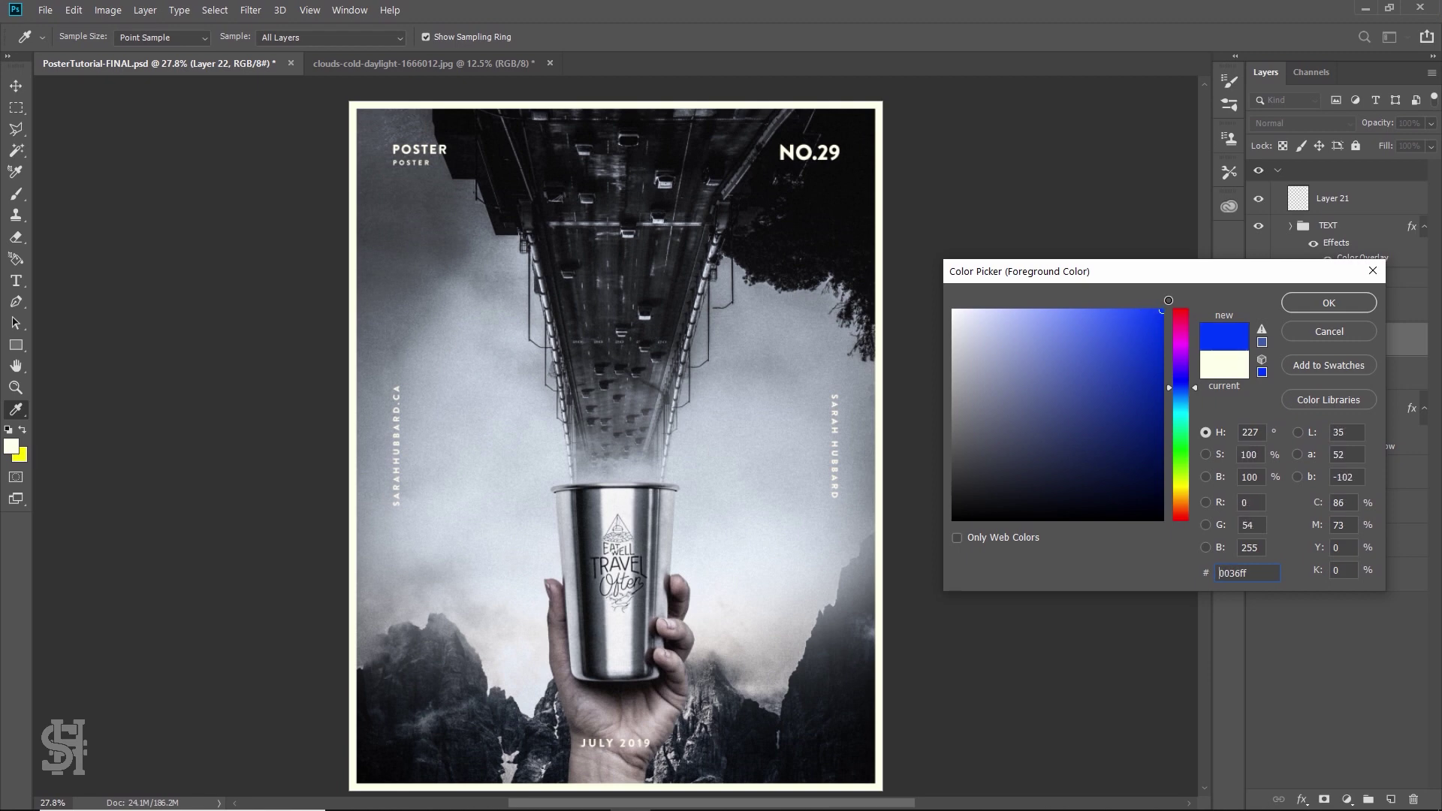
click(1298, 303)
key(v)
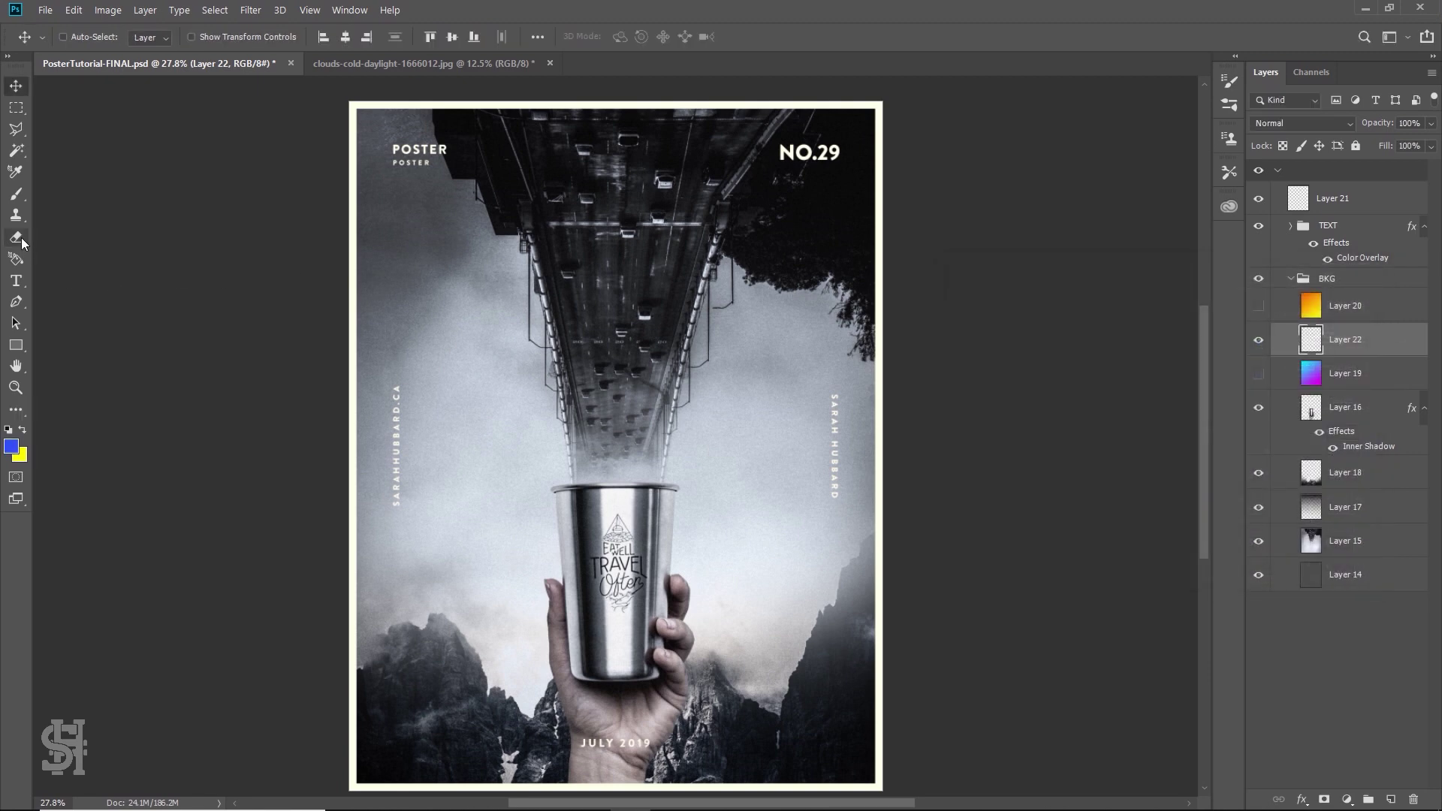
click(15, 194)
click(73, 9)
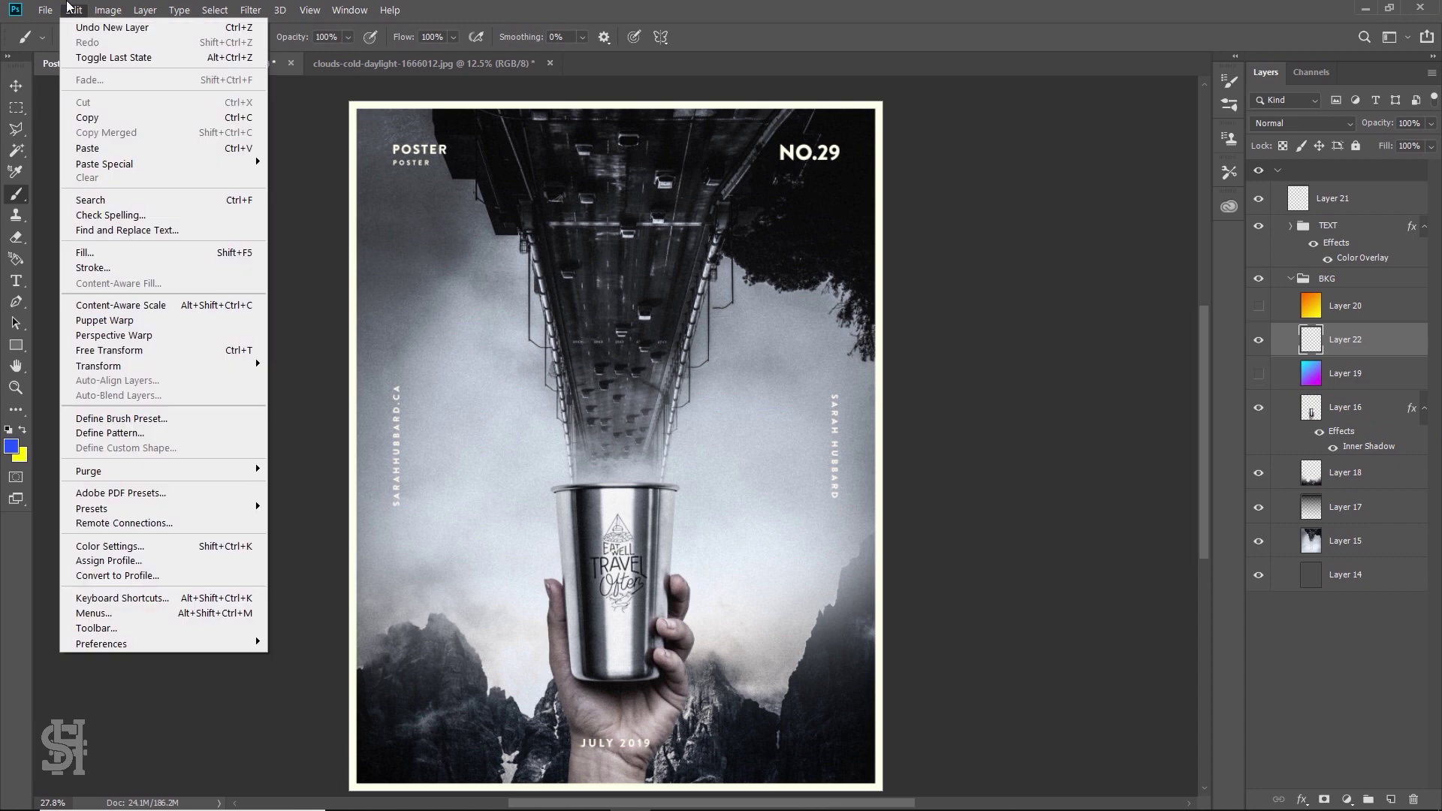
click(138, 253)
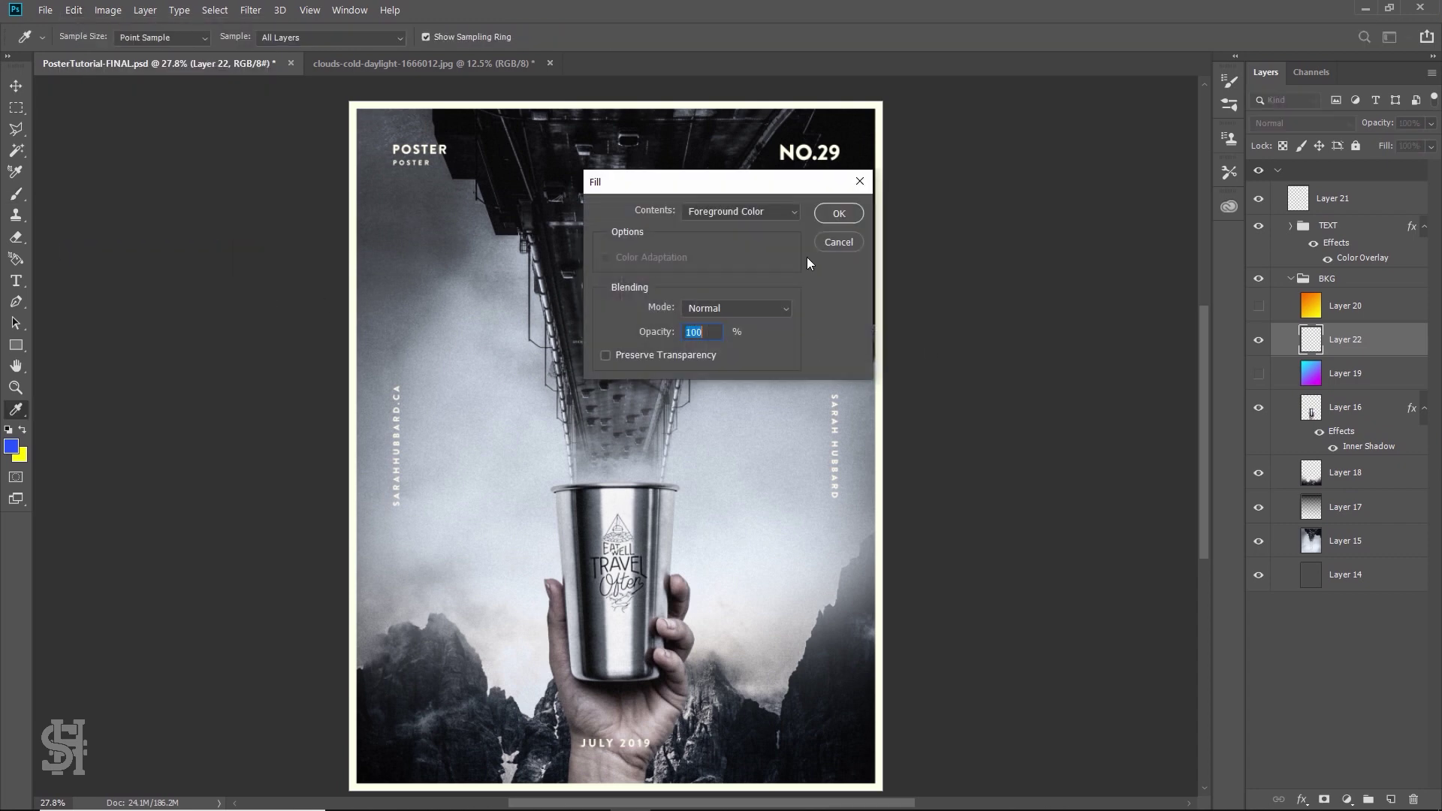
click(838, 213)
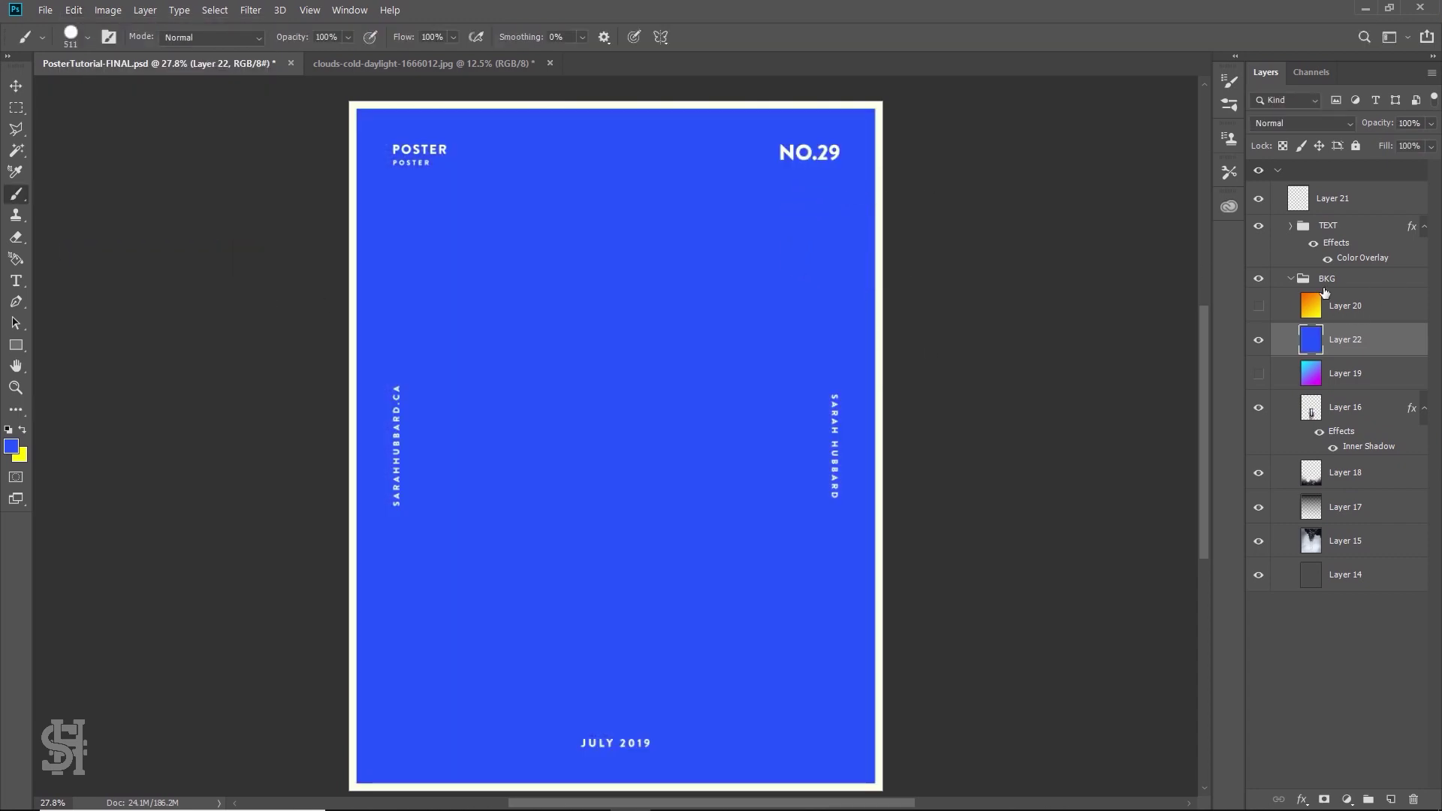
Blend the blue layer in Screen mode and reduce its fill to 8%
click(1302, 123)
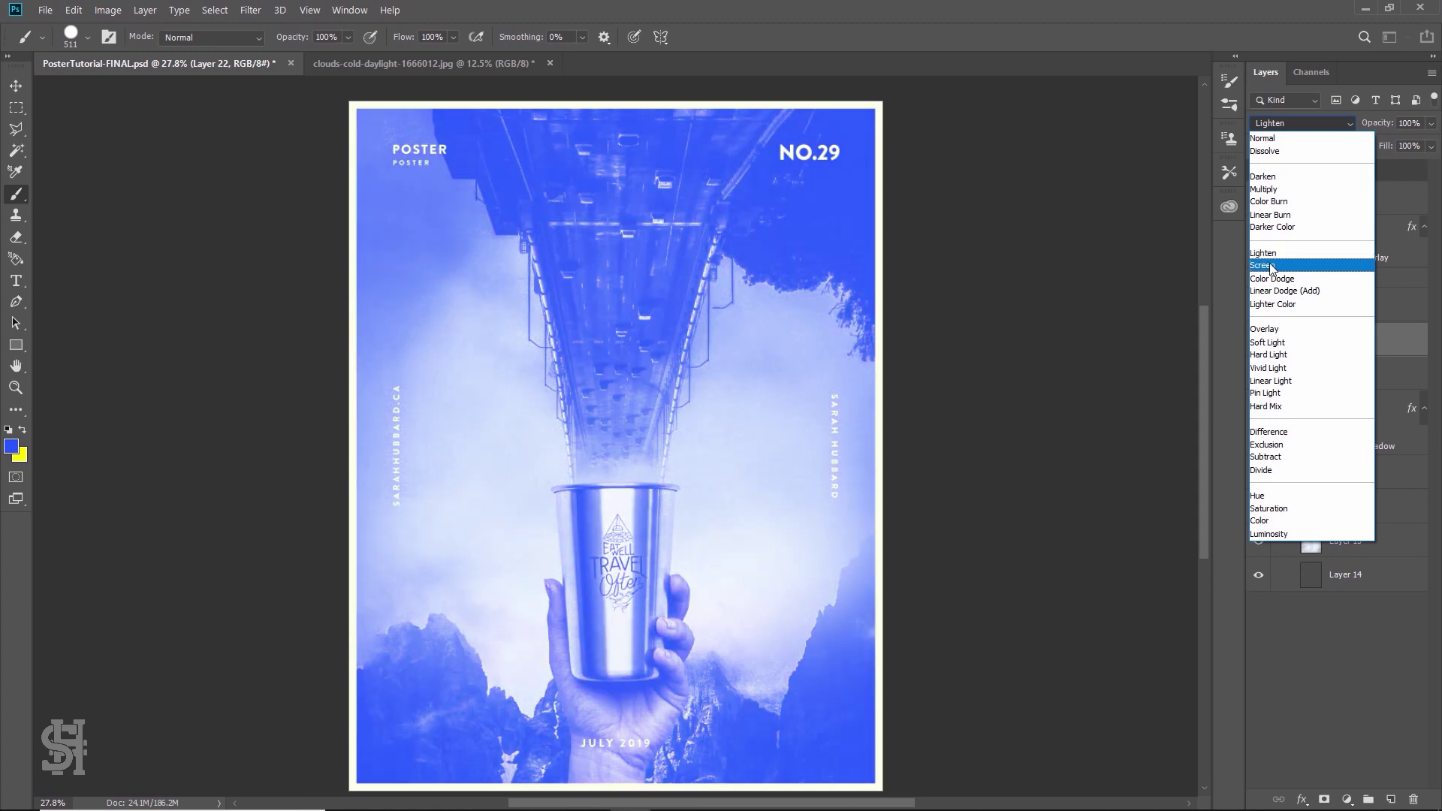
click(1272, 265)
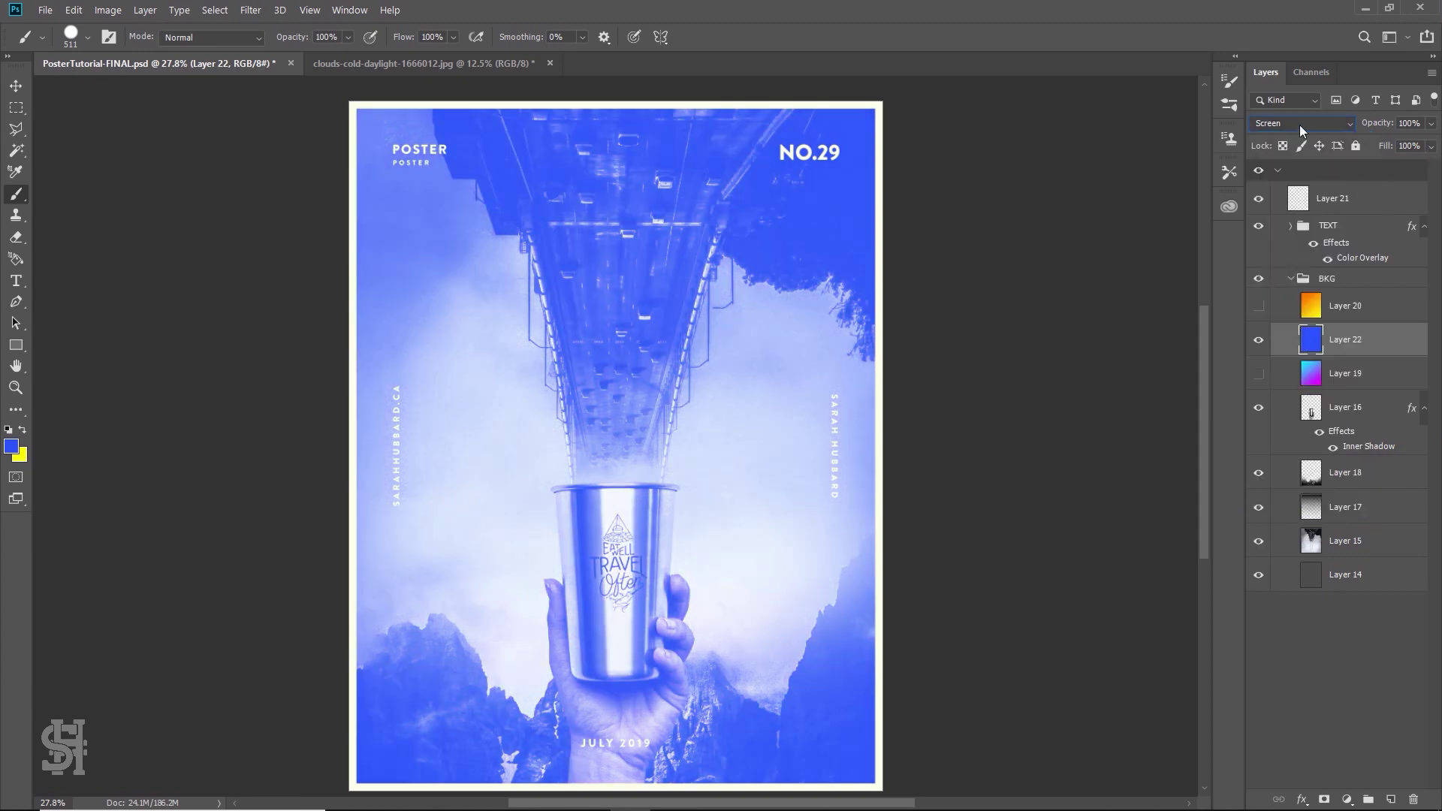
click(1430, 146)
drag(1430, 168, 1362, 170)
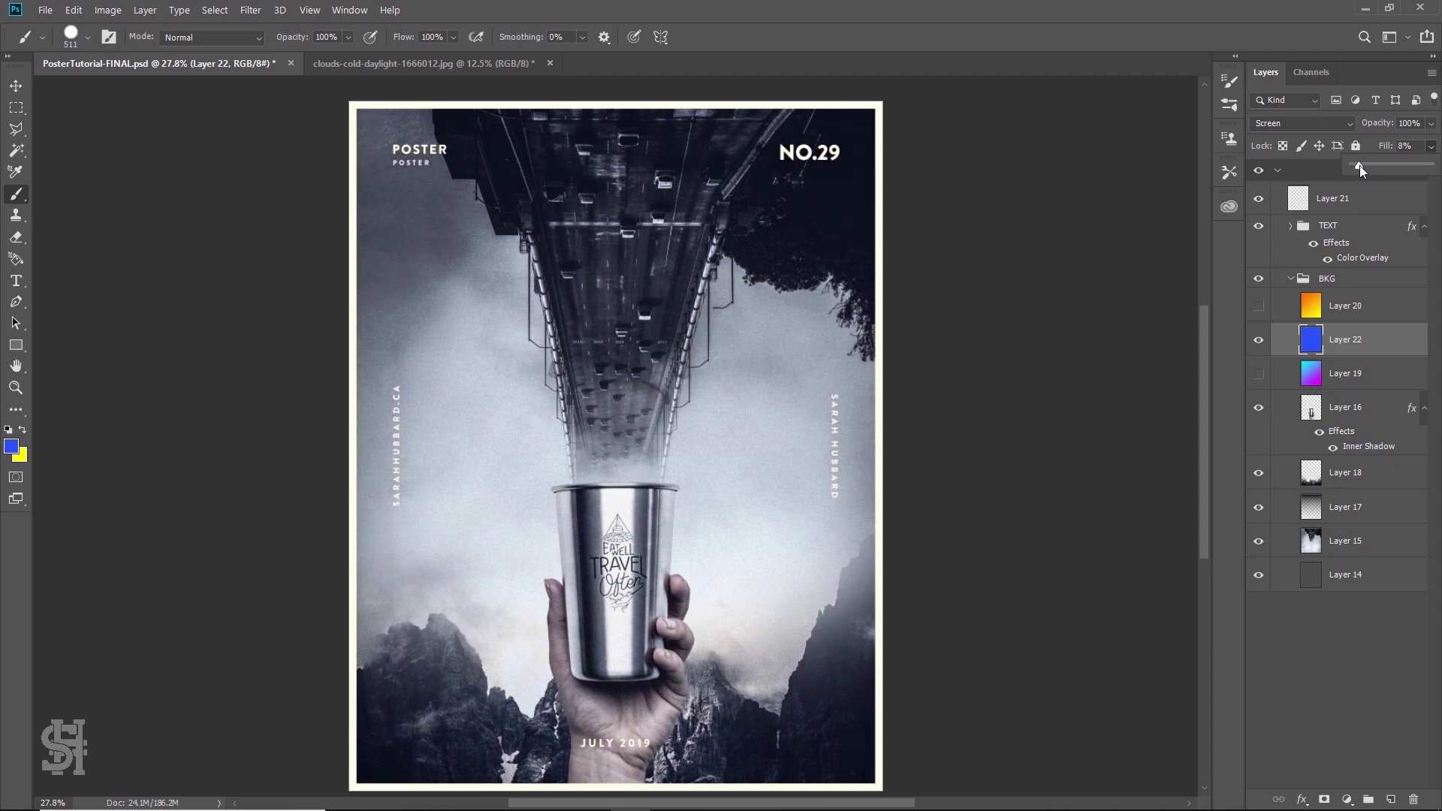
click(15, 85)
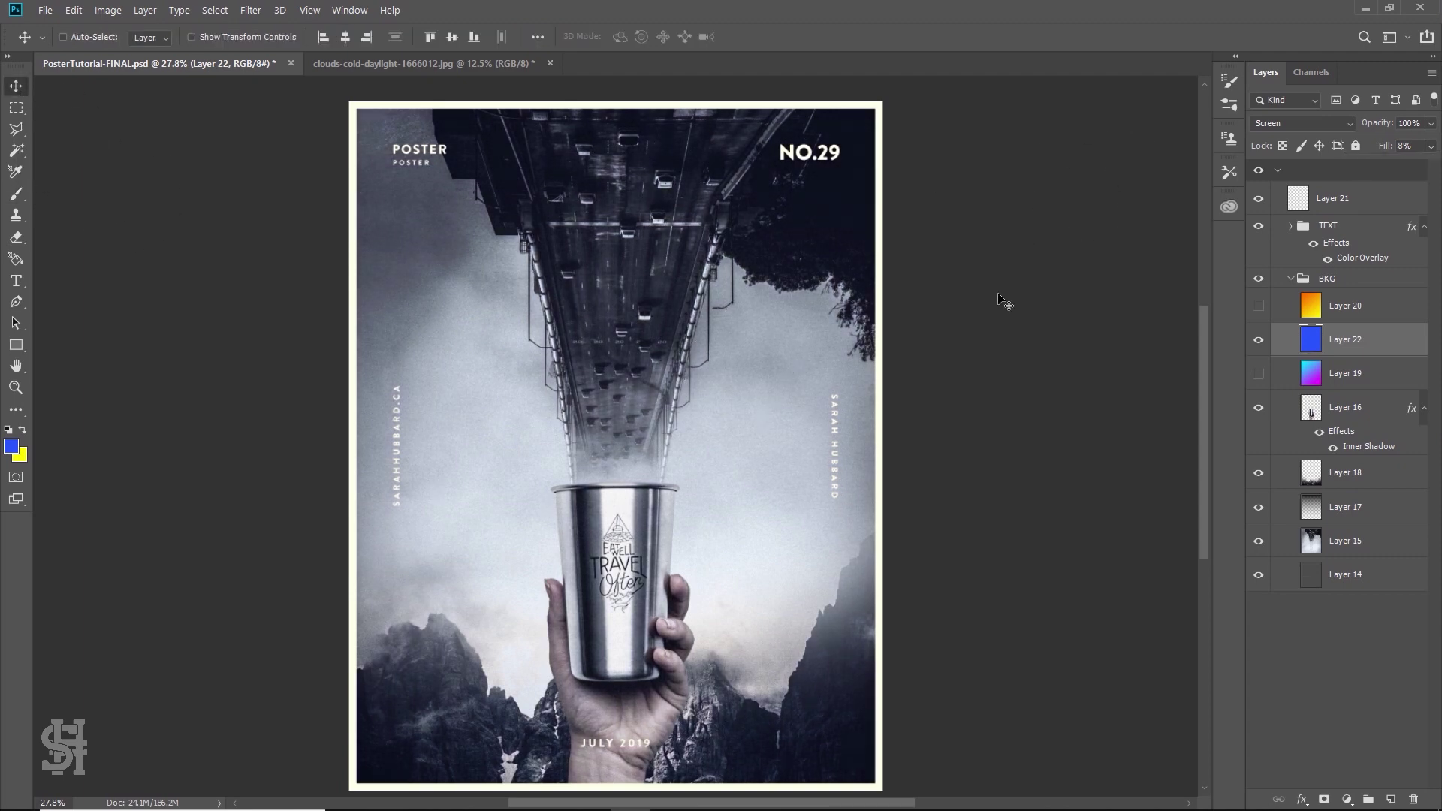
Compare the poster with and without the blue tint by hiding and showing Layer 22
click(1259, 341)
click(1260, 342)
click(1260, 342)
click(1260, 342)
Examine the cup rim, bridge cables and sky grain at 200% magnification, then return to the full poster view
key(z)
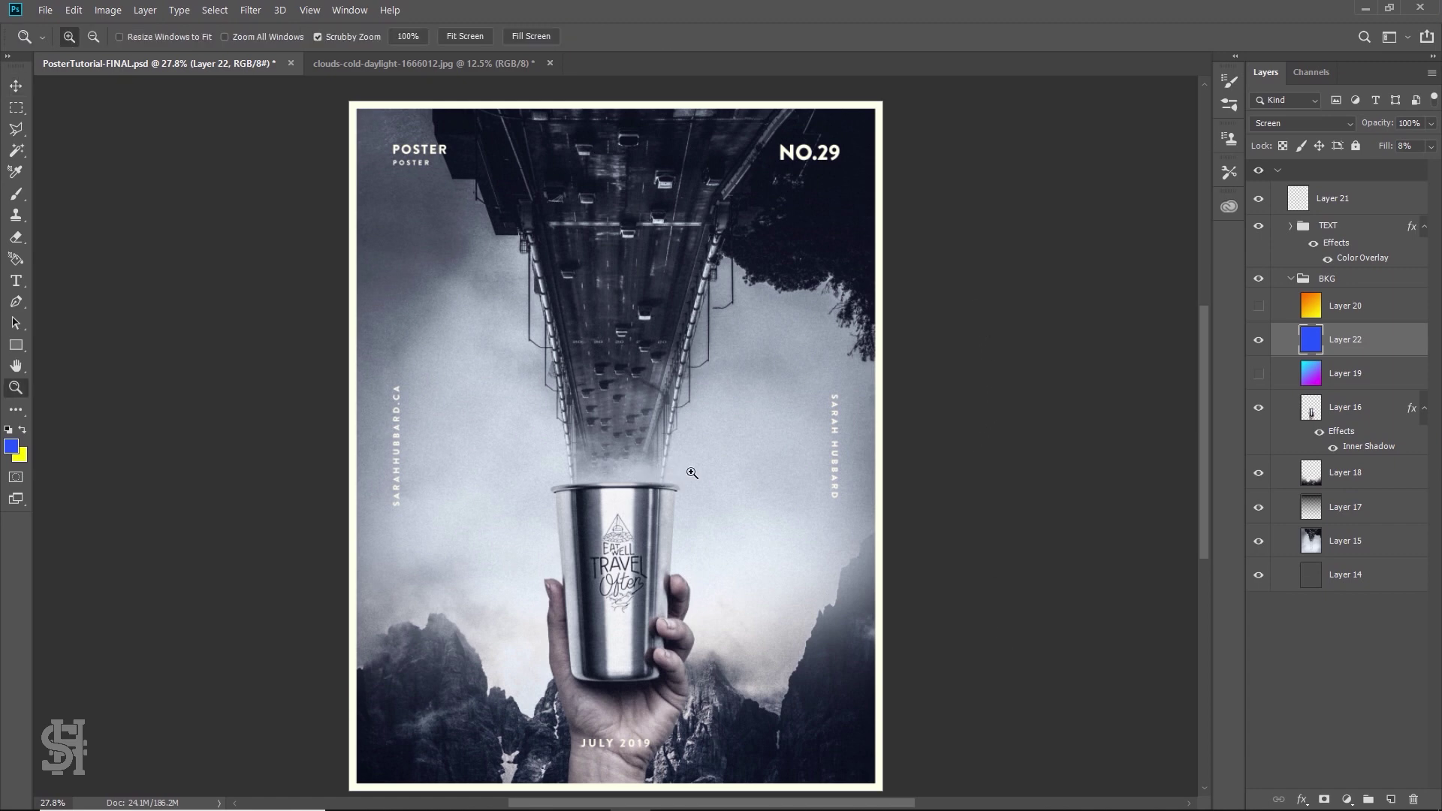
click(721, 480)
click(721, 480)
click(720, 480)
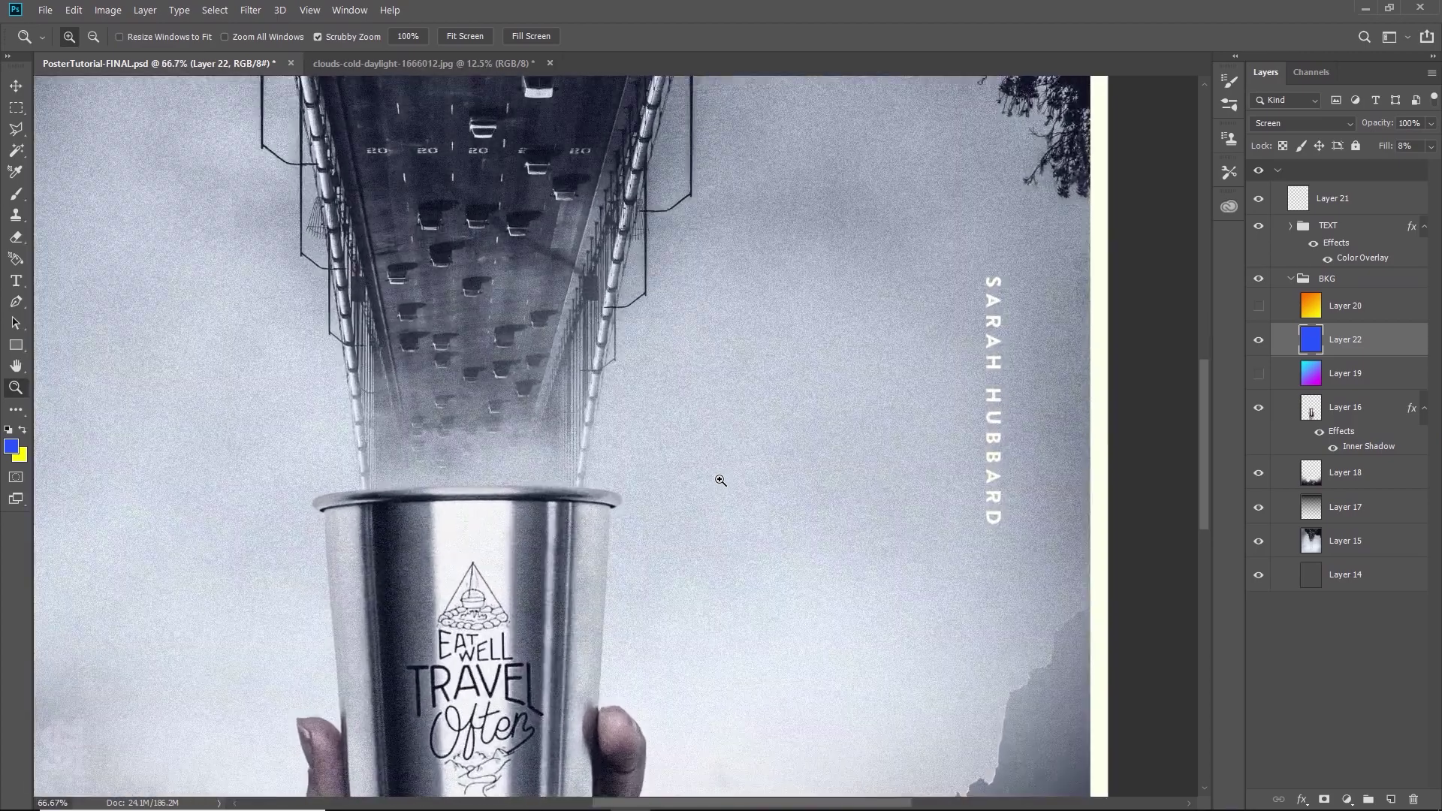
click(721, 481)
click(720, 480)
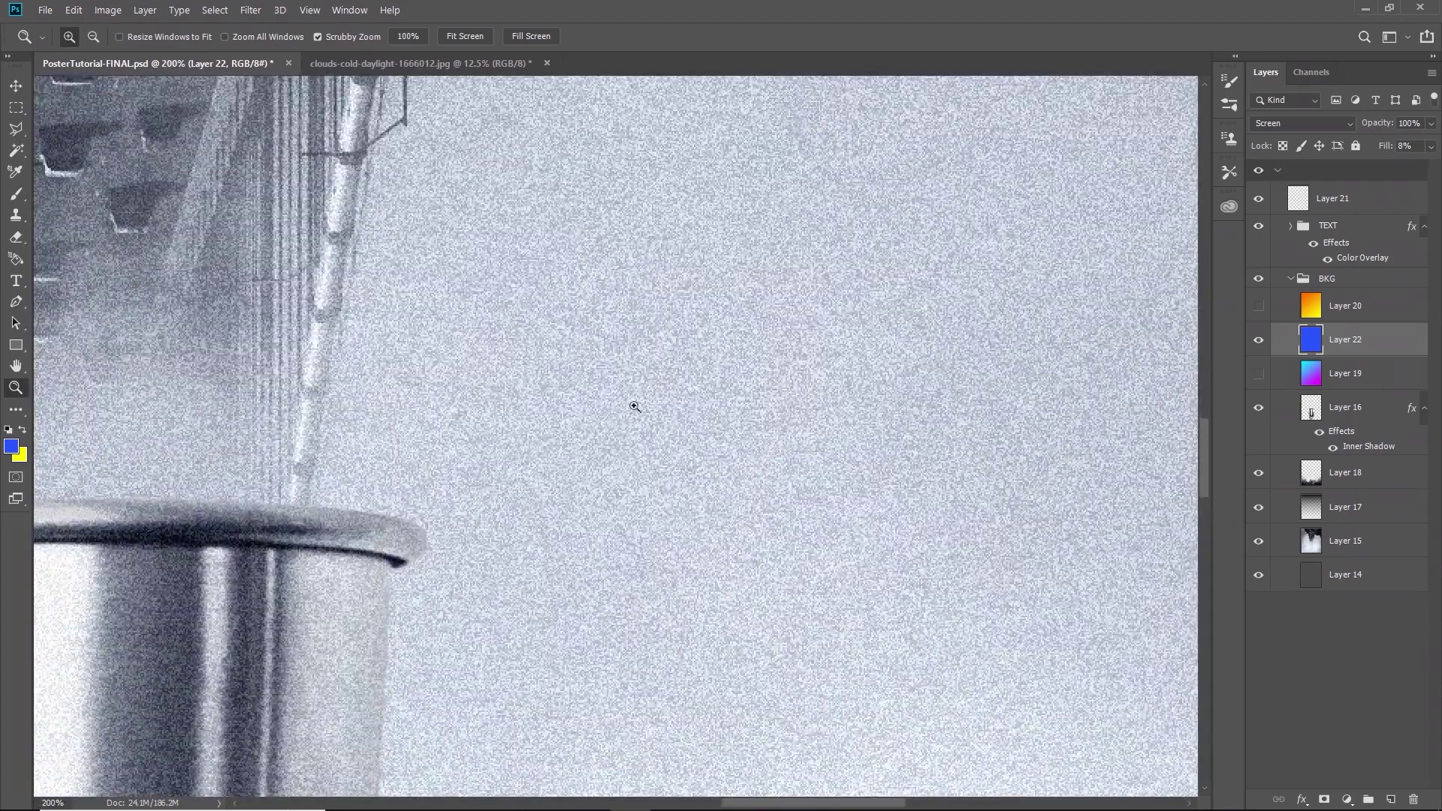
click(484, 34)
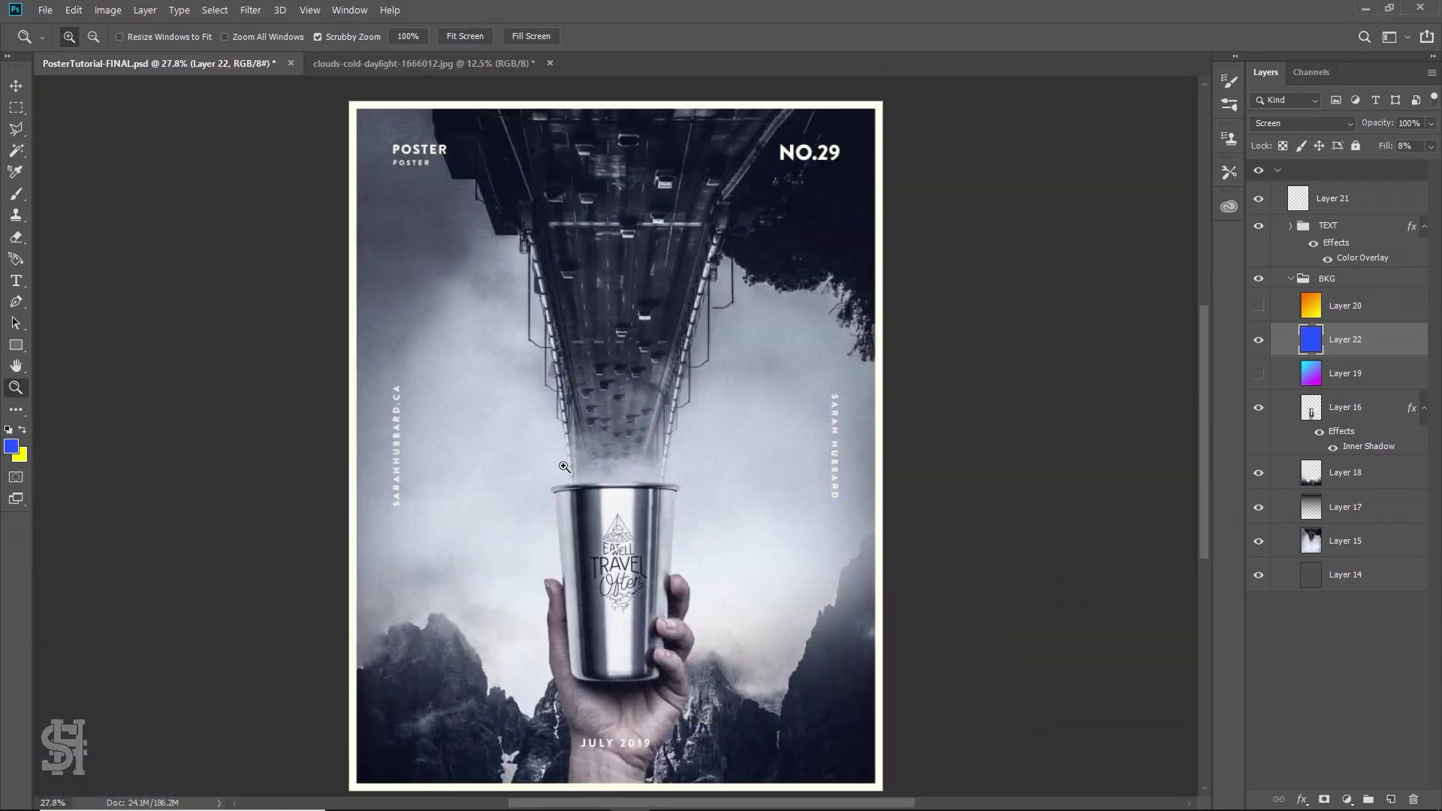
scroll(564, 466, down, 1)
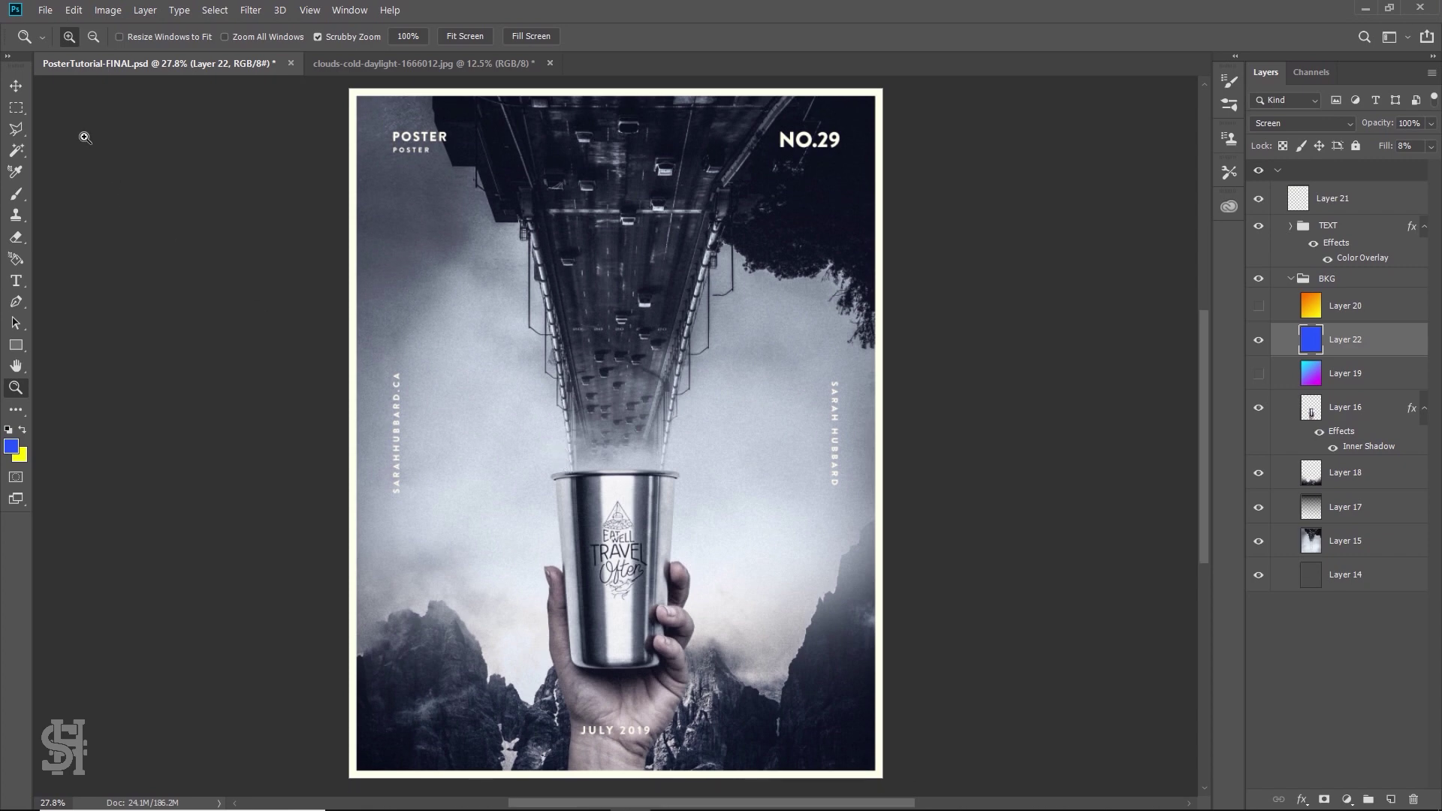
click(16, 86)
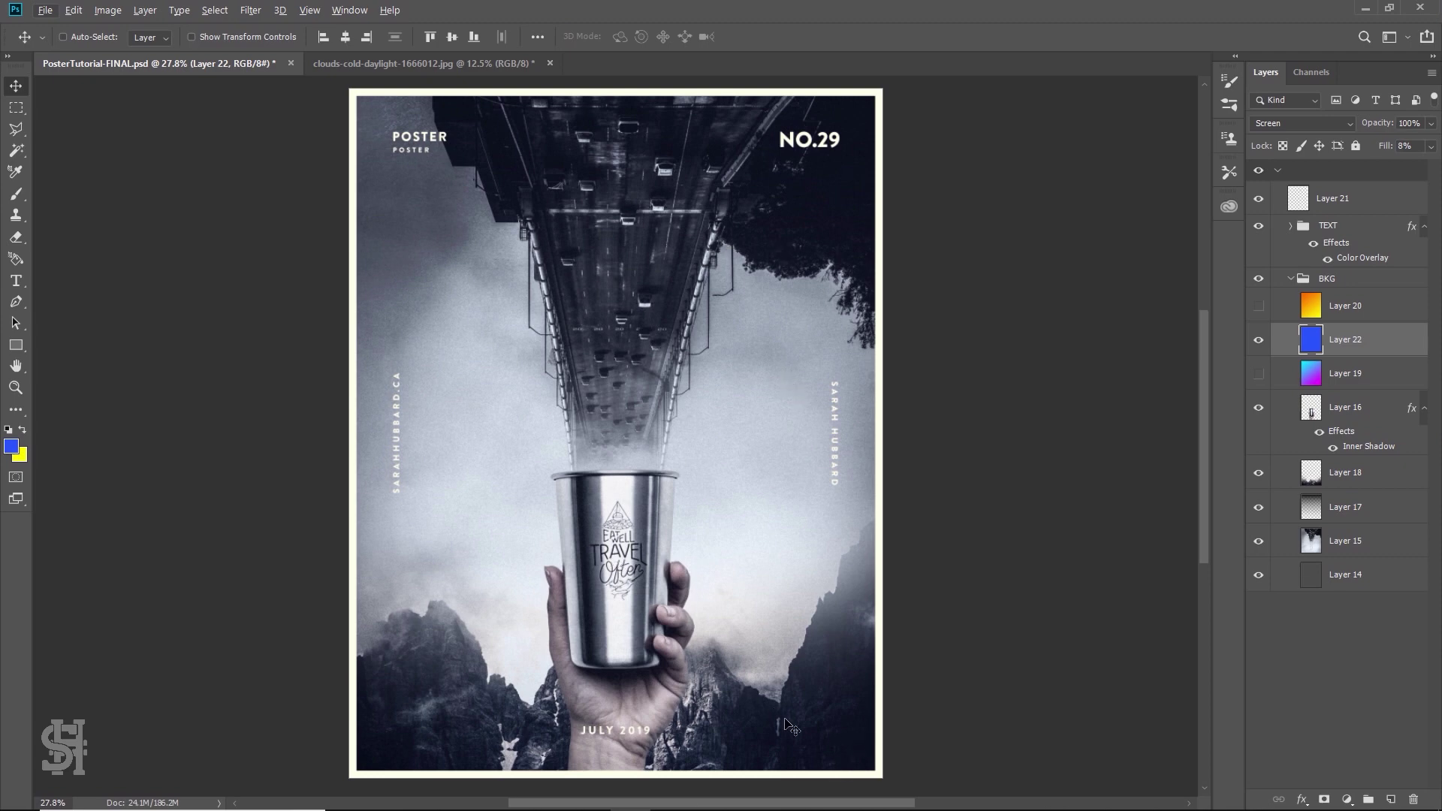
Move the mountains on Layer 18 slightly lower and toggle the layer's visibility to check the placement
click(1307, 472)
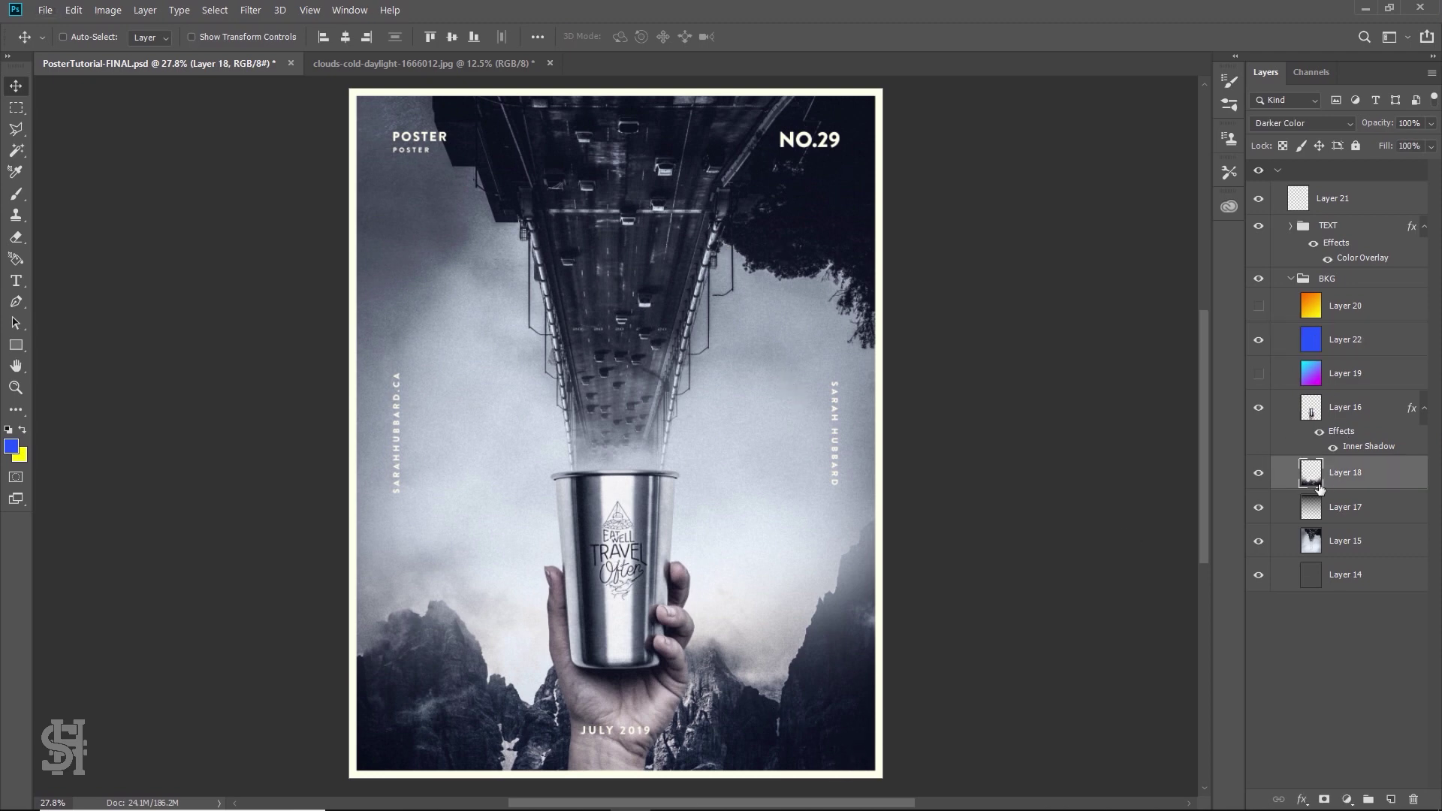
click(1260, 474)
click(1260, 473)
drag(821, 616, 820, 645)
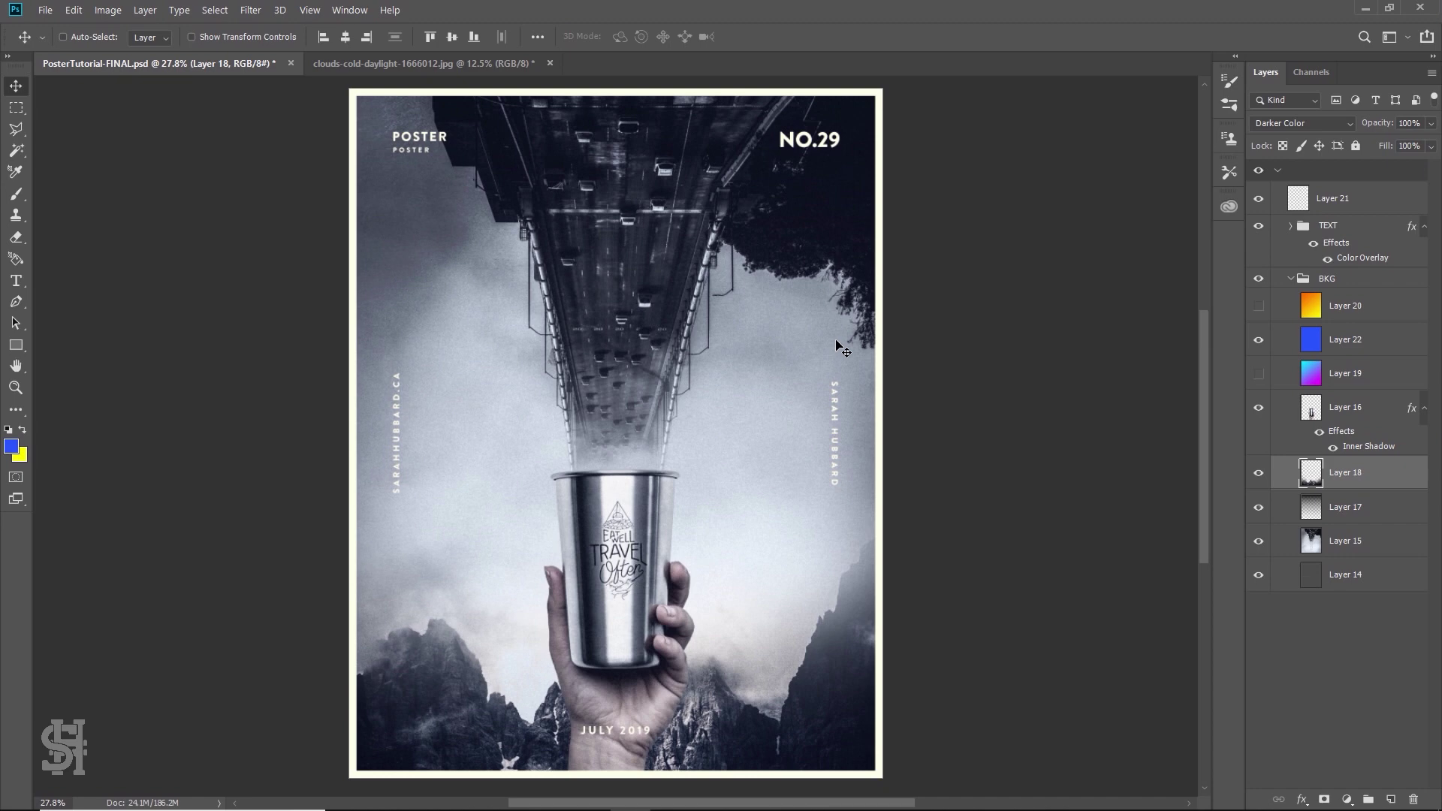
click(1257, 474)
click(1256, 474)
click(1256, 474)
click(1256, 474)
Set the Eraser to a soft brush with a size of 417 px and 0% hardness, then return to the Move tool
key(e)
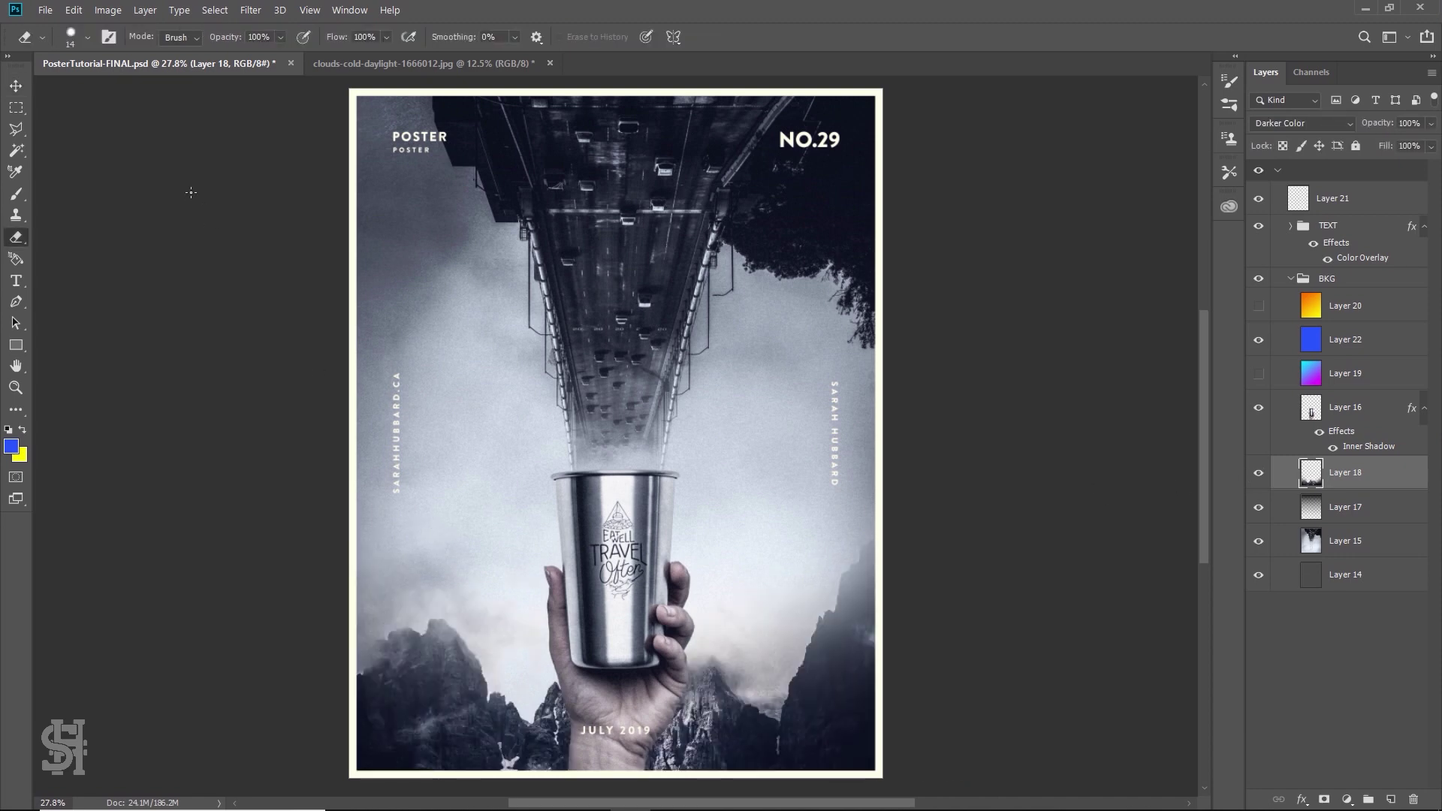
click(87, 37)
drag(152, 84, 162, 87)
click(183, 84)
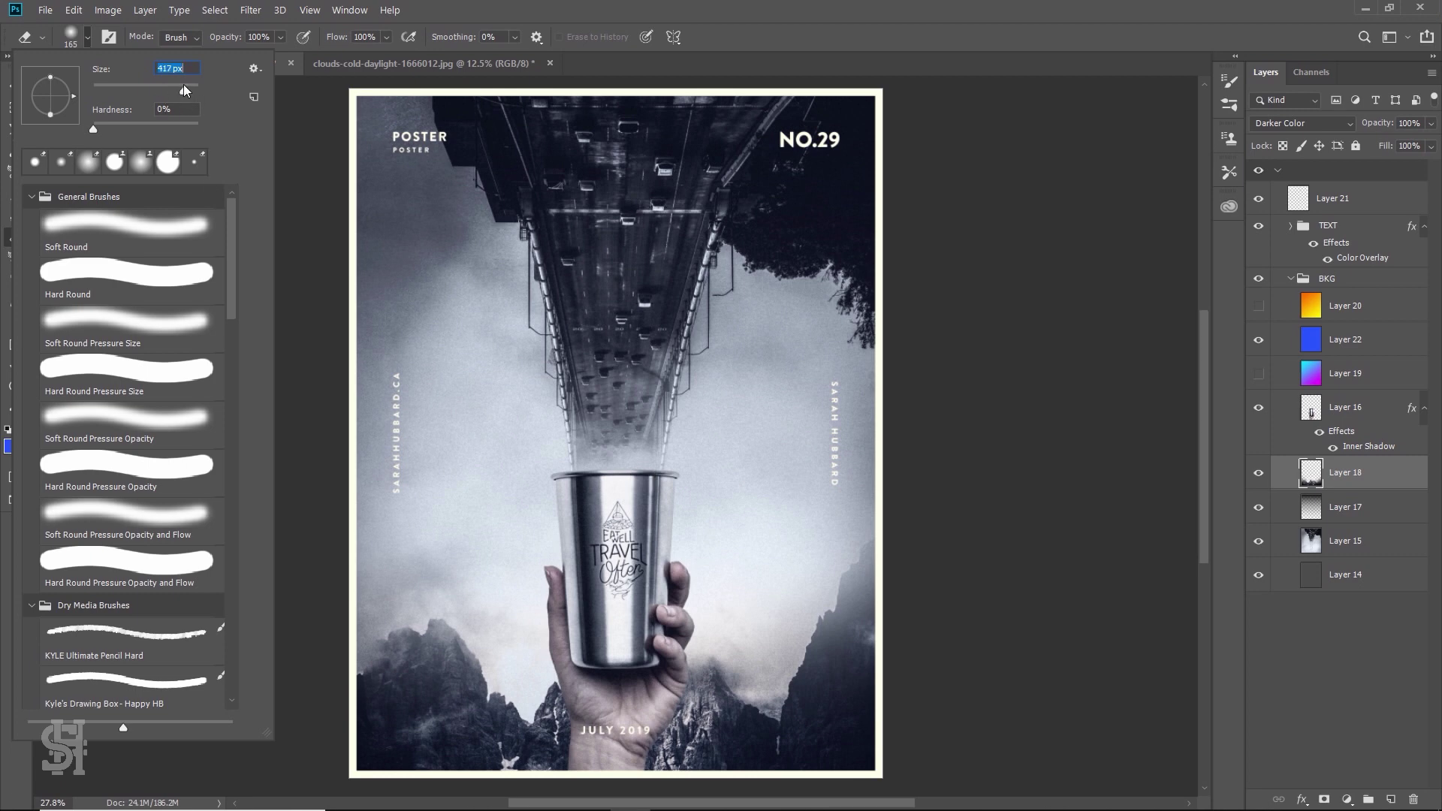
key(Return)
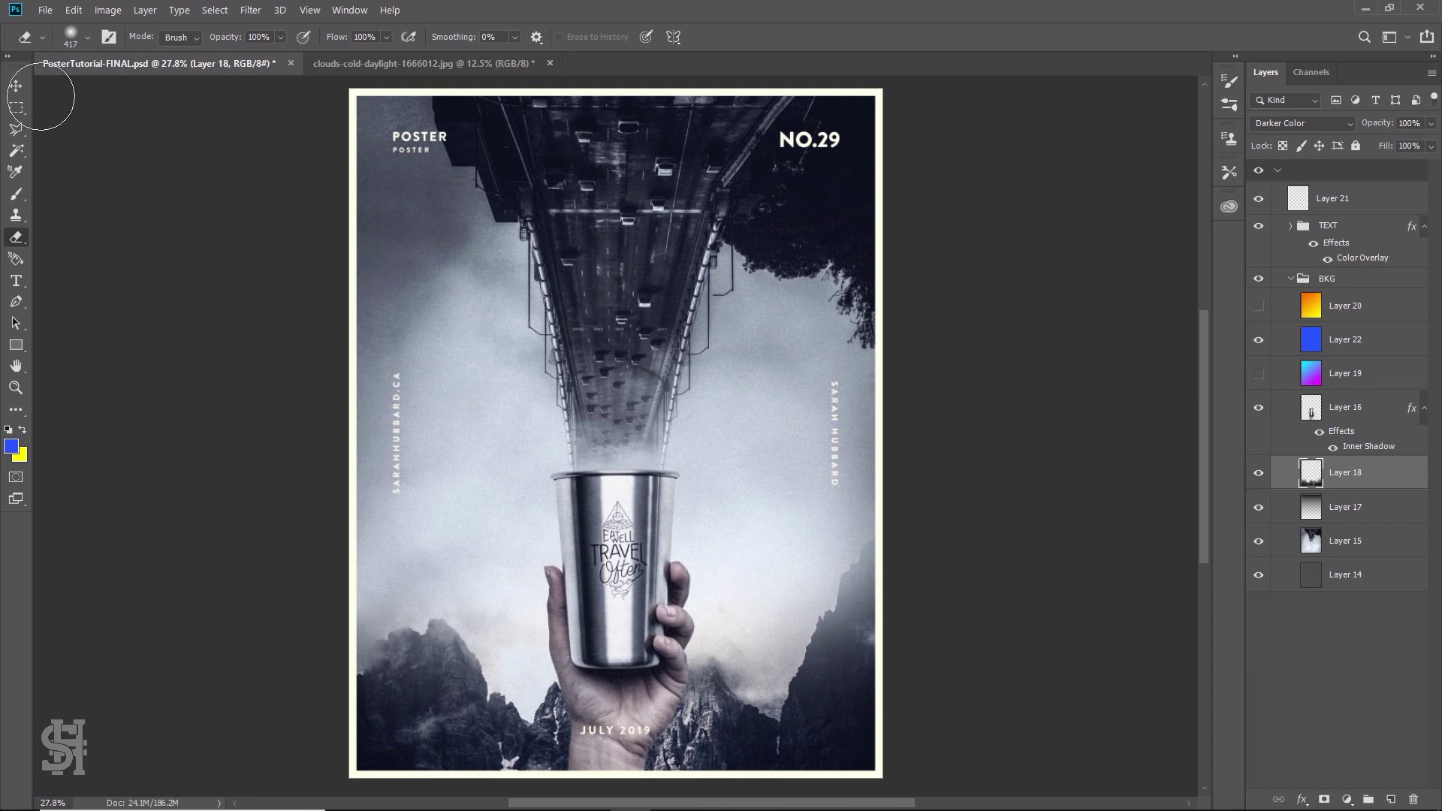
click(16, 86)
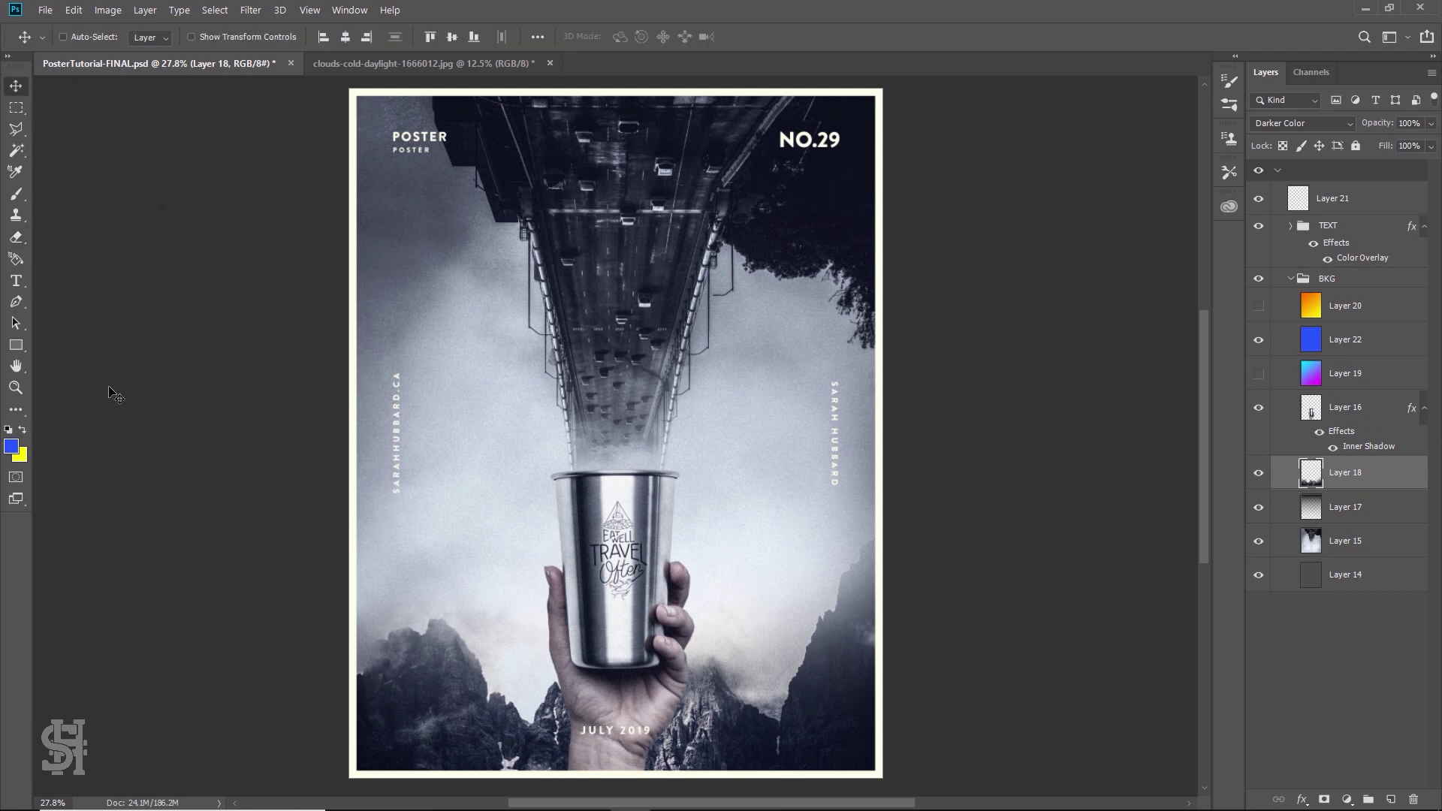
Check Layer 18 by hiding and showing it, then lower its mountains a little further
click(1262, 479)
click(1262, 479)
drag(856, 641, 855, 644)
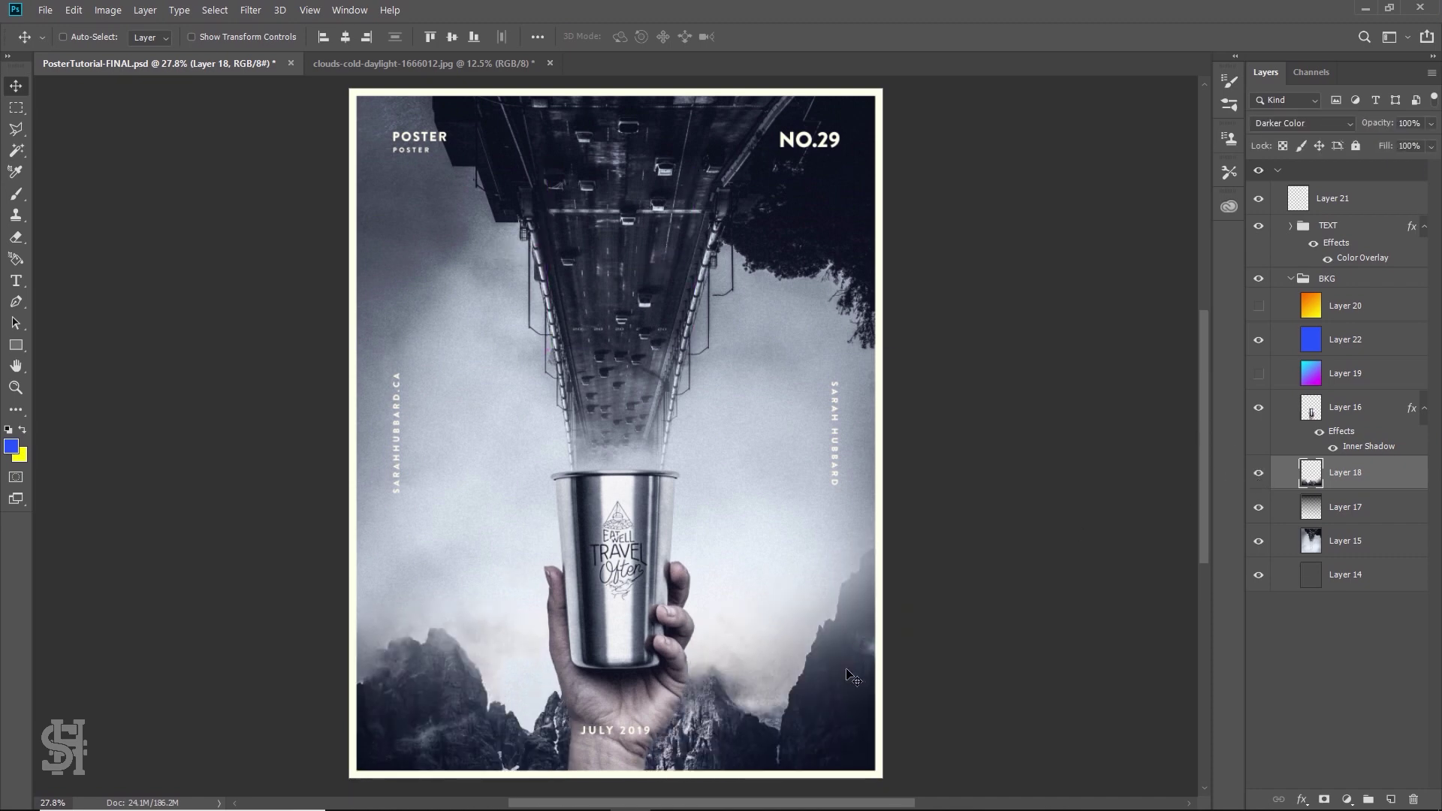
Shift the cup and hand on Layer 16 slightly to the right, checking against the center guide before hiding the guides
click(1277, 407)
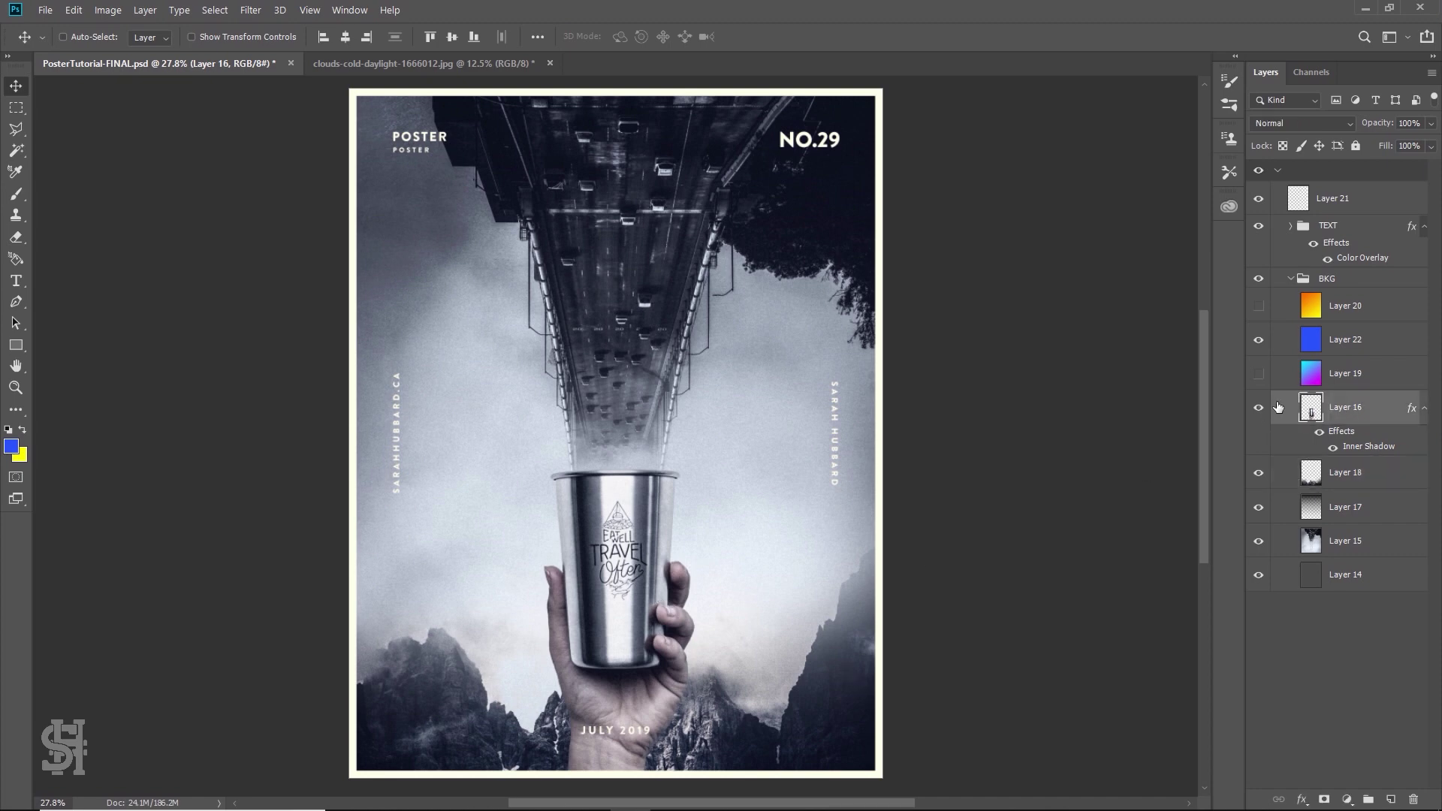
key(ctrl+semicolon)
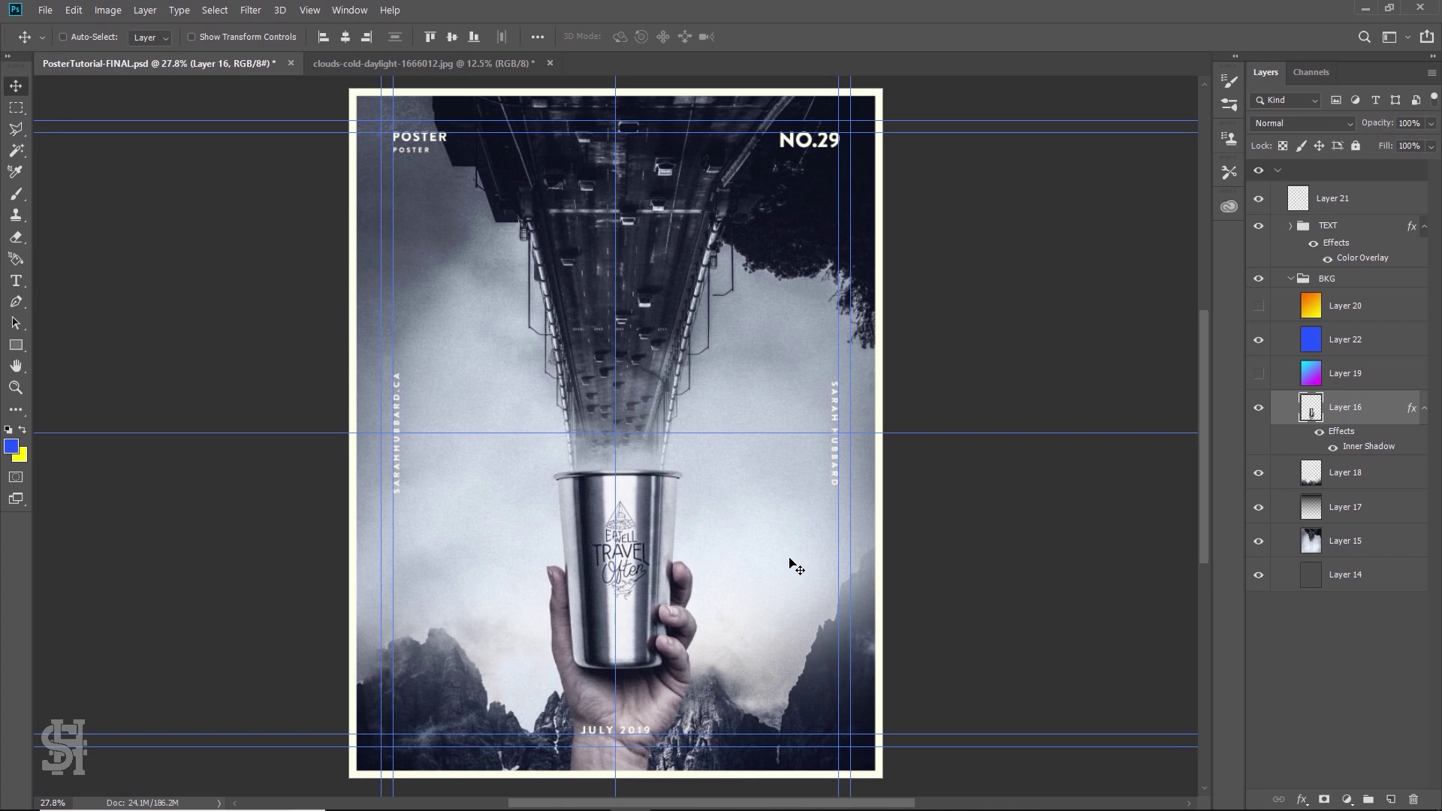
key(ctrl+semicolon)
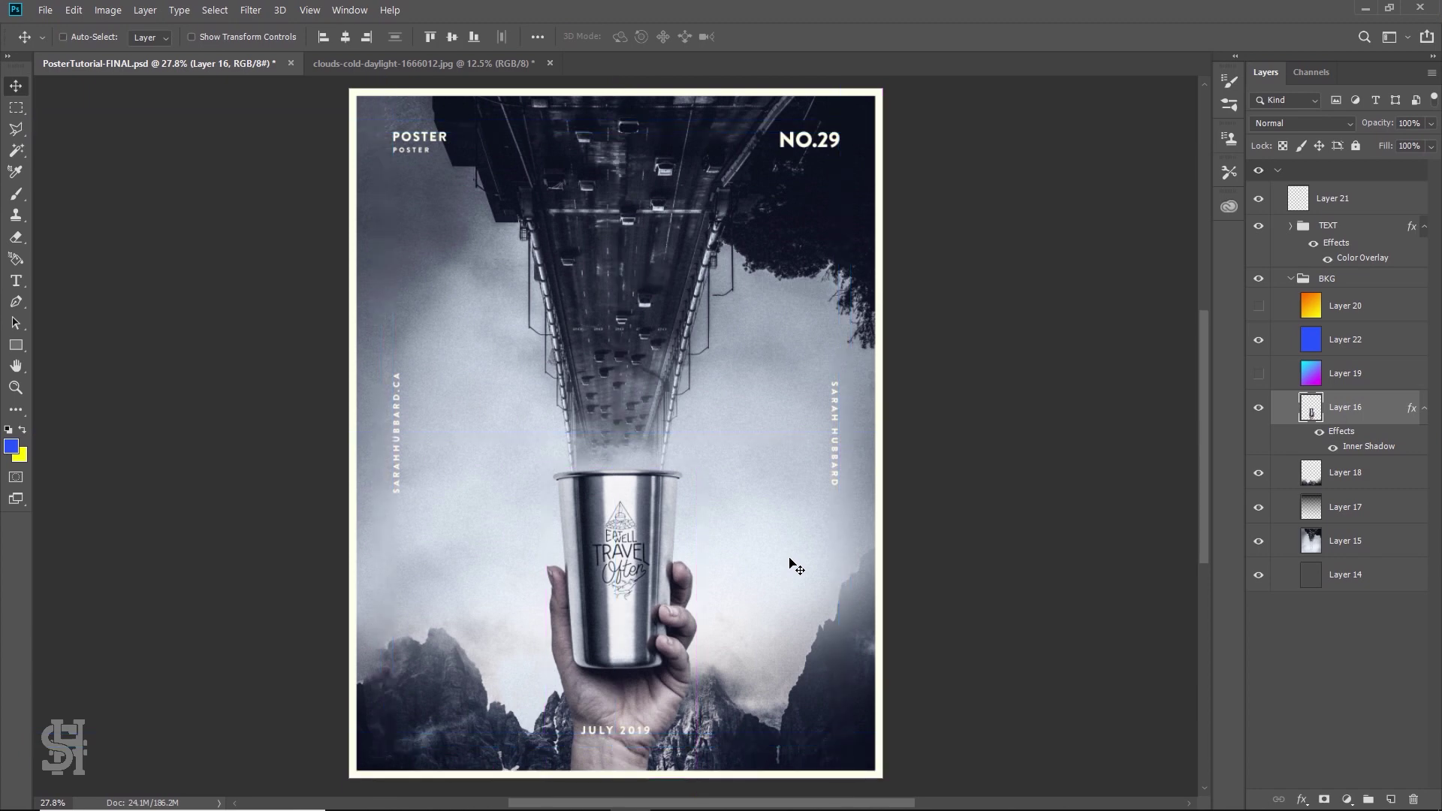
Stroke the whole canvas on Layer 21 with a wider inside border in the cream sampled from the existing border, then deselect
click(1364, 210)
key(ctrl+a)
click(73, 10)
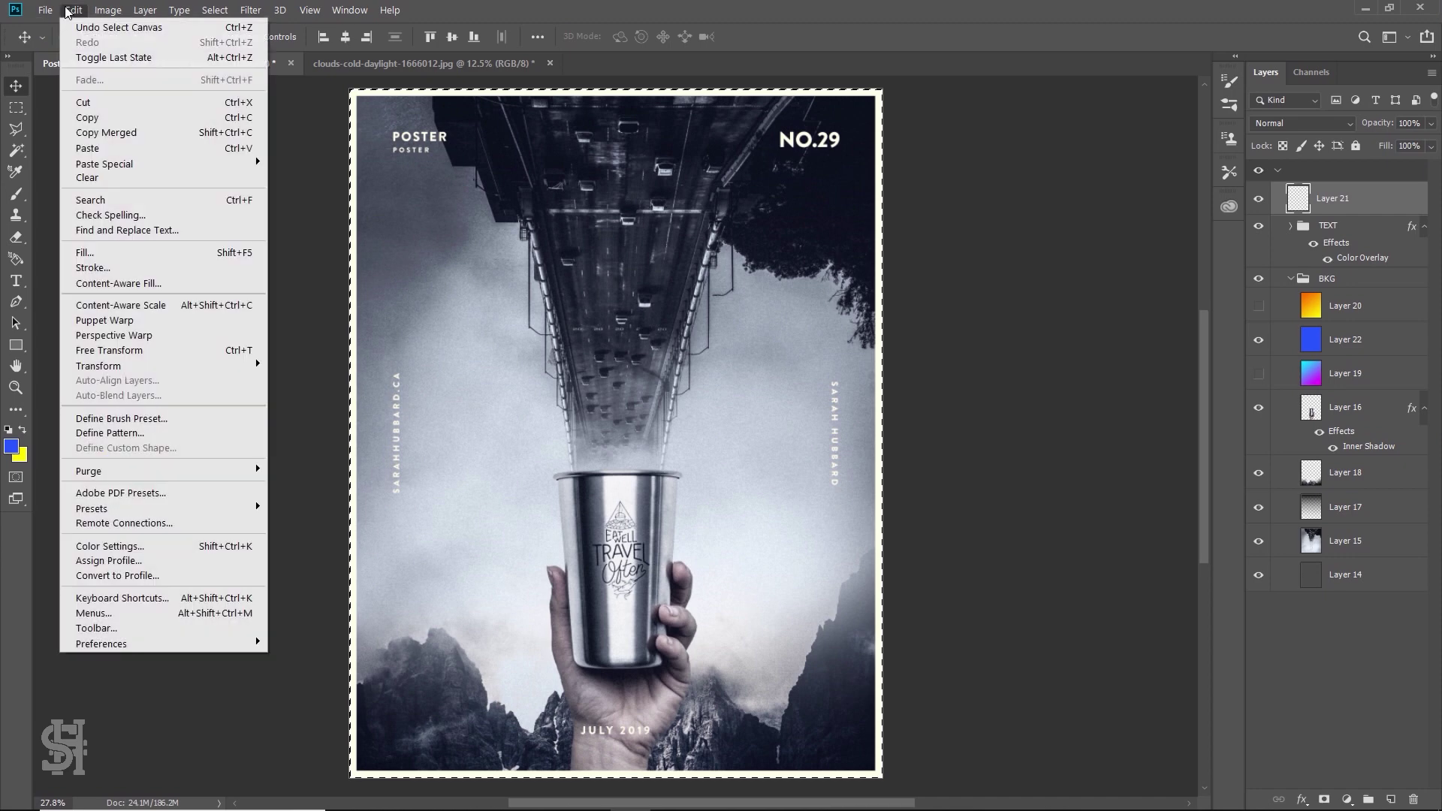
click(129, 267)
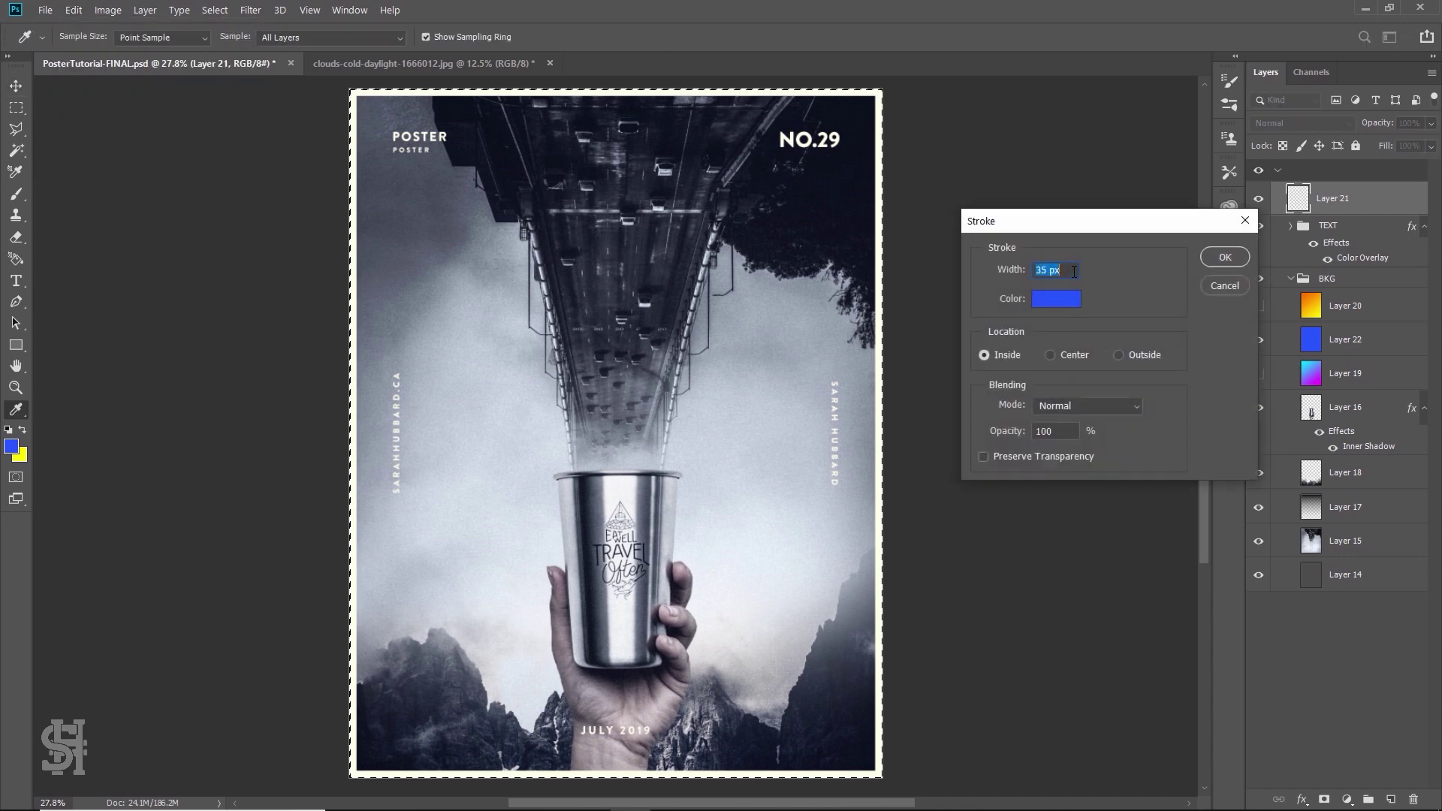
text(10)
click(1056, 299)
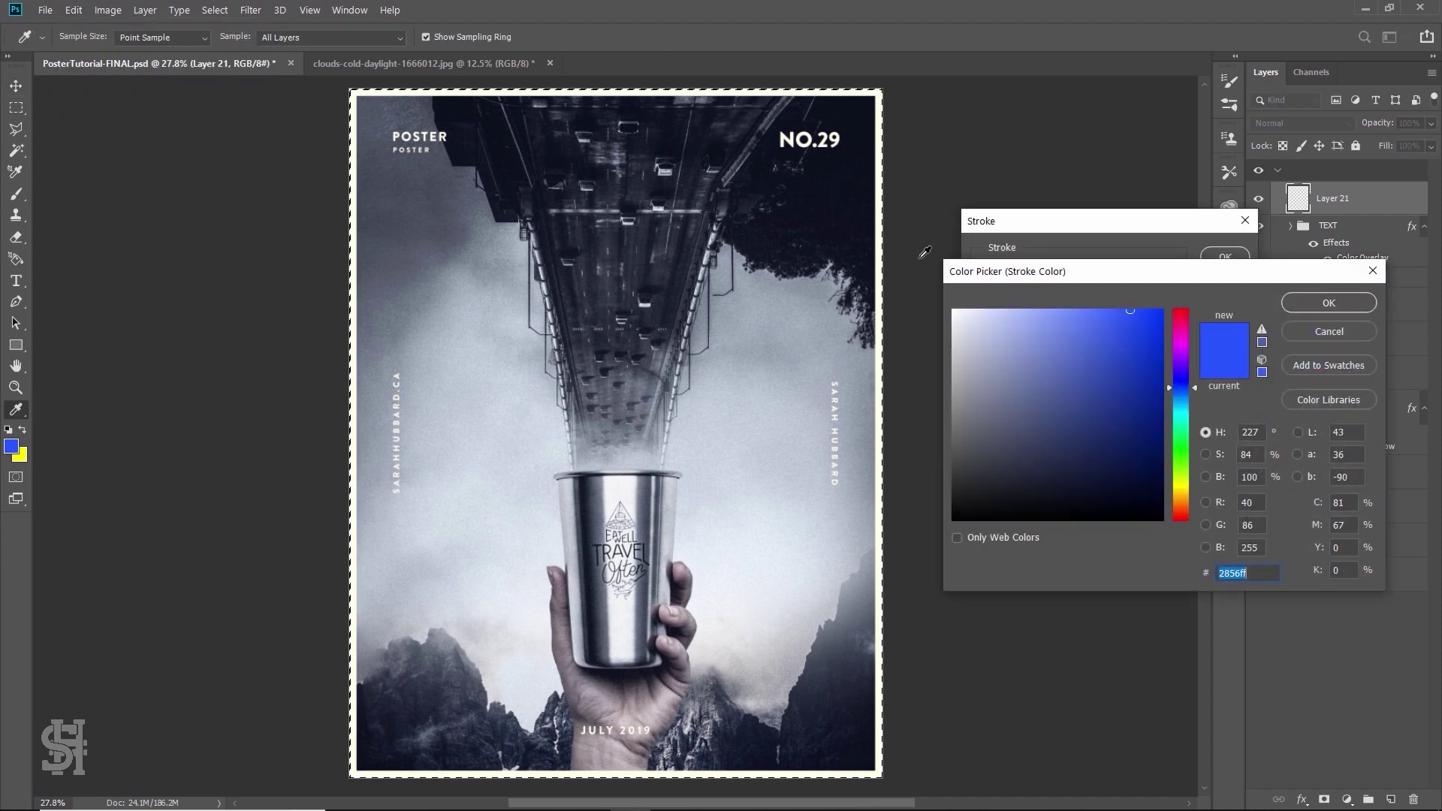
click(882, 242)
click(1329, 303)
click(1224, 257)
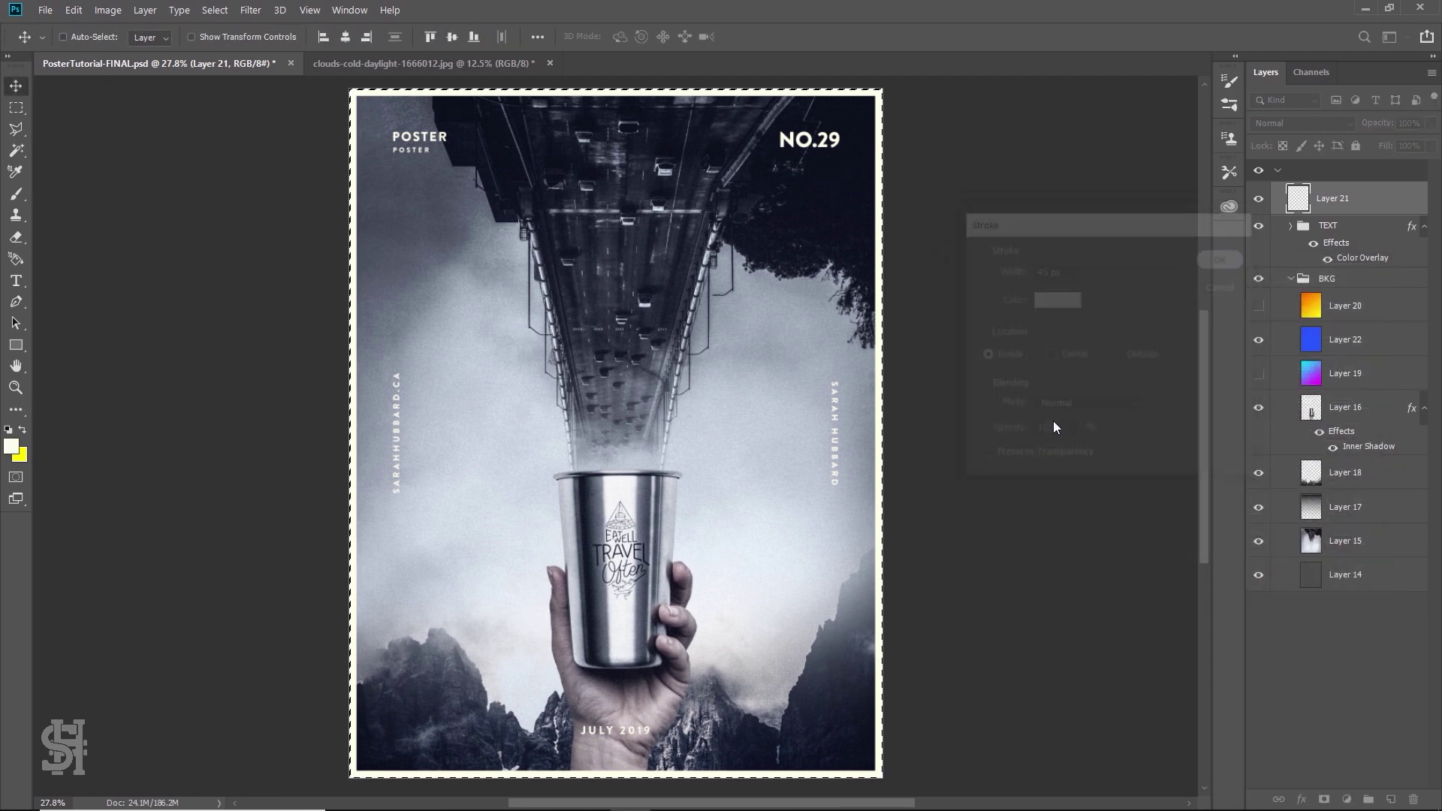
click(16, 107)
key(ctrl+d)
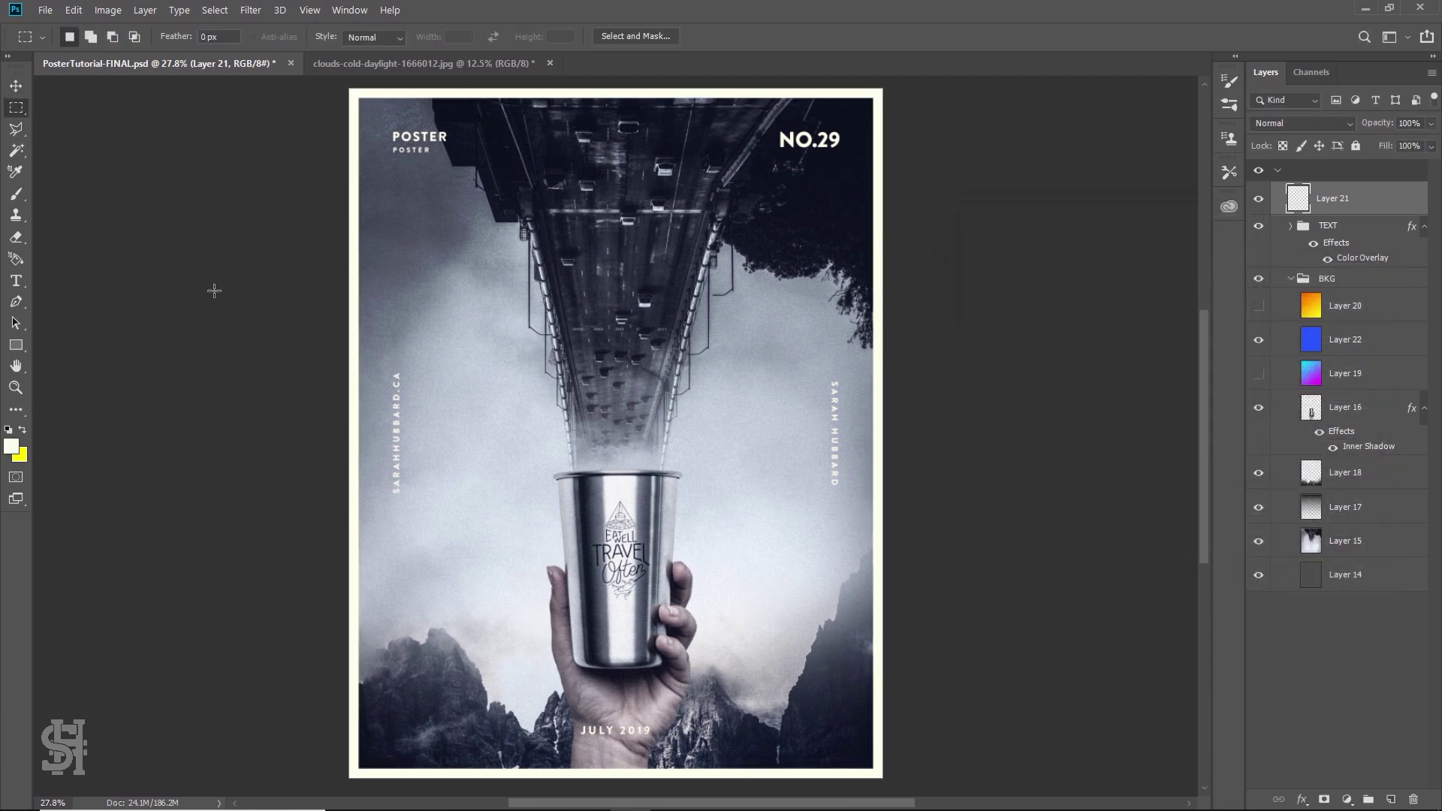
Compare the poster with and without the Layer 21 border, collapsing the BKG group along the way
click(1251, 204)
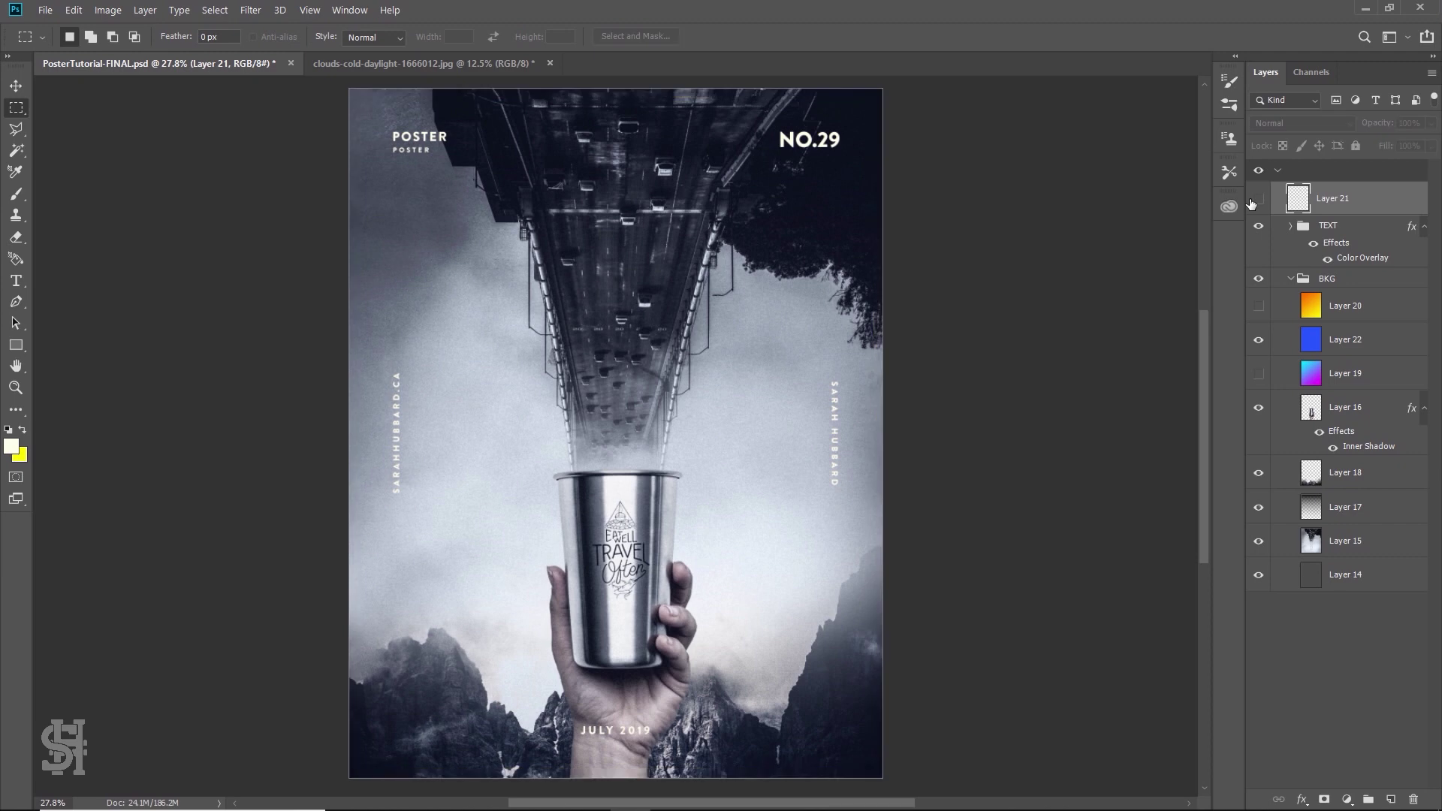
click(1250, 204)
click(1251, 204)
click(1251, 203)
click(1251, 203)
click(1251, 203)
click(1251, 204)
click(1251, 204)
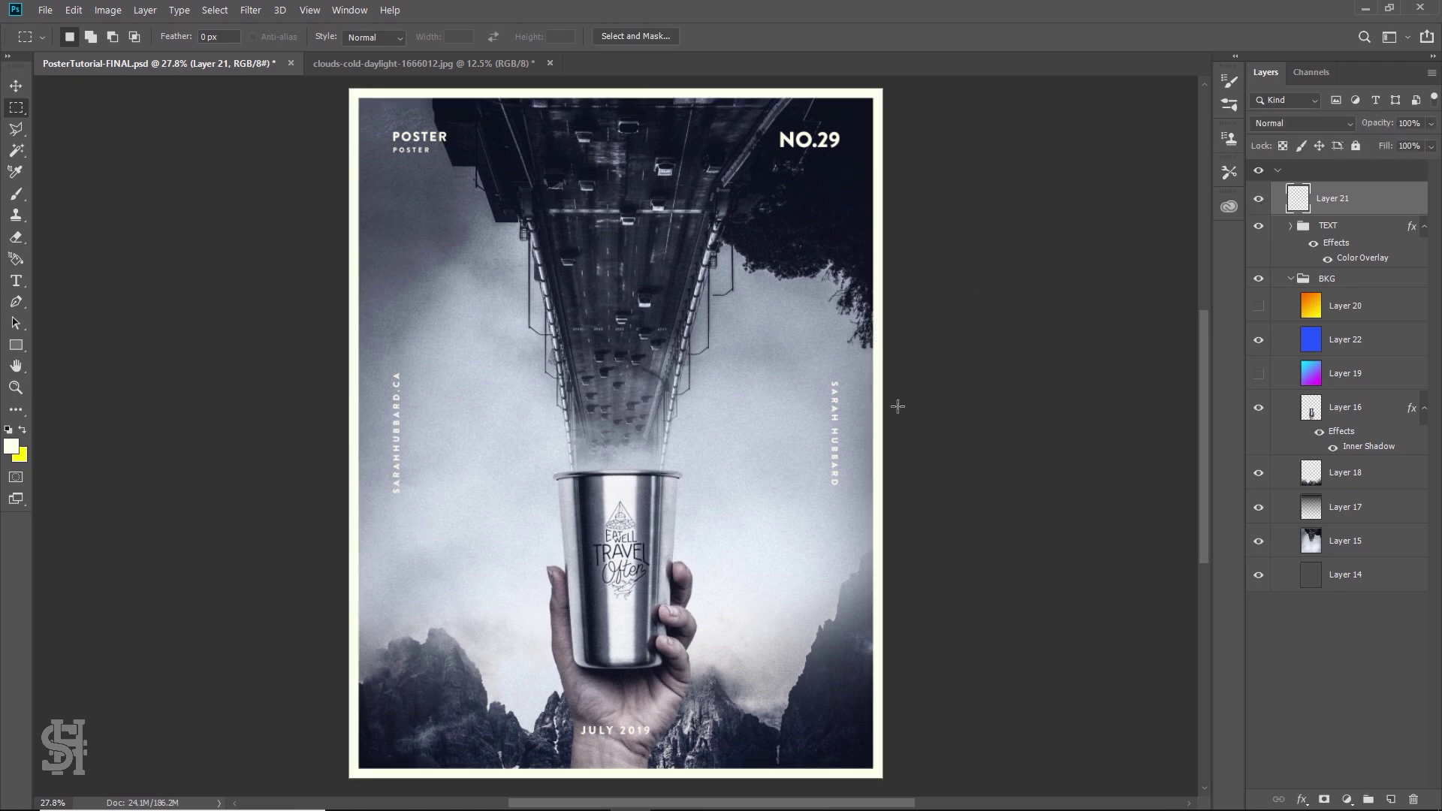
click(1260, 199)
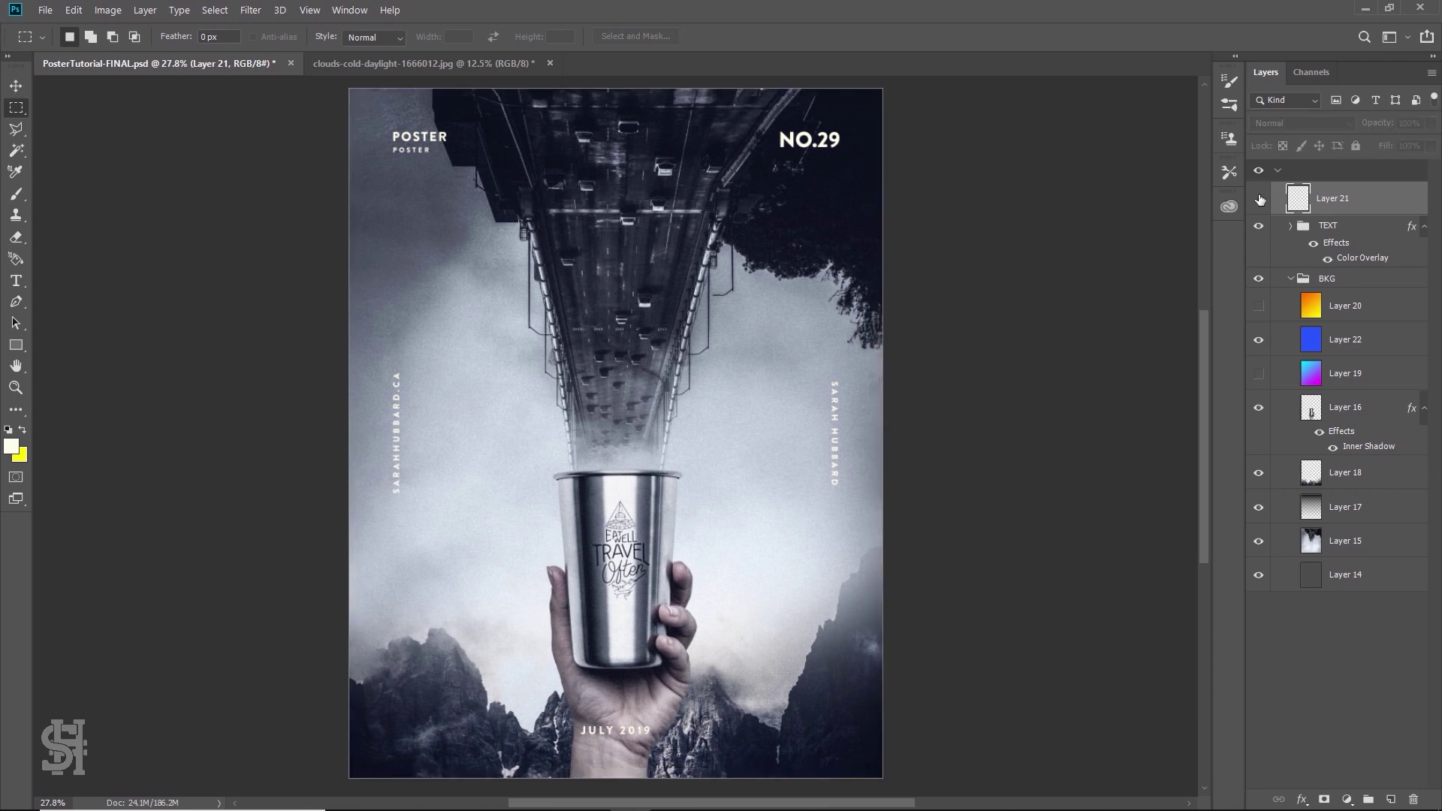
click(1260, 199)
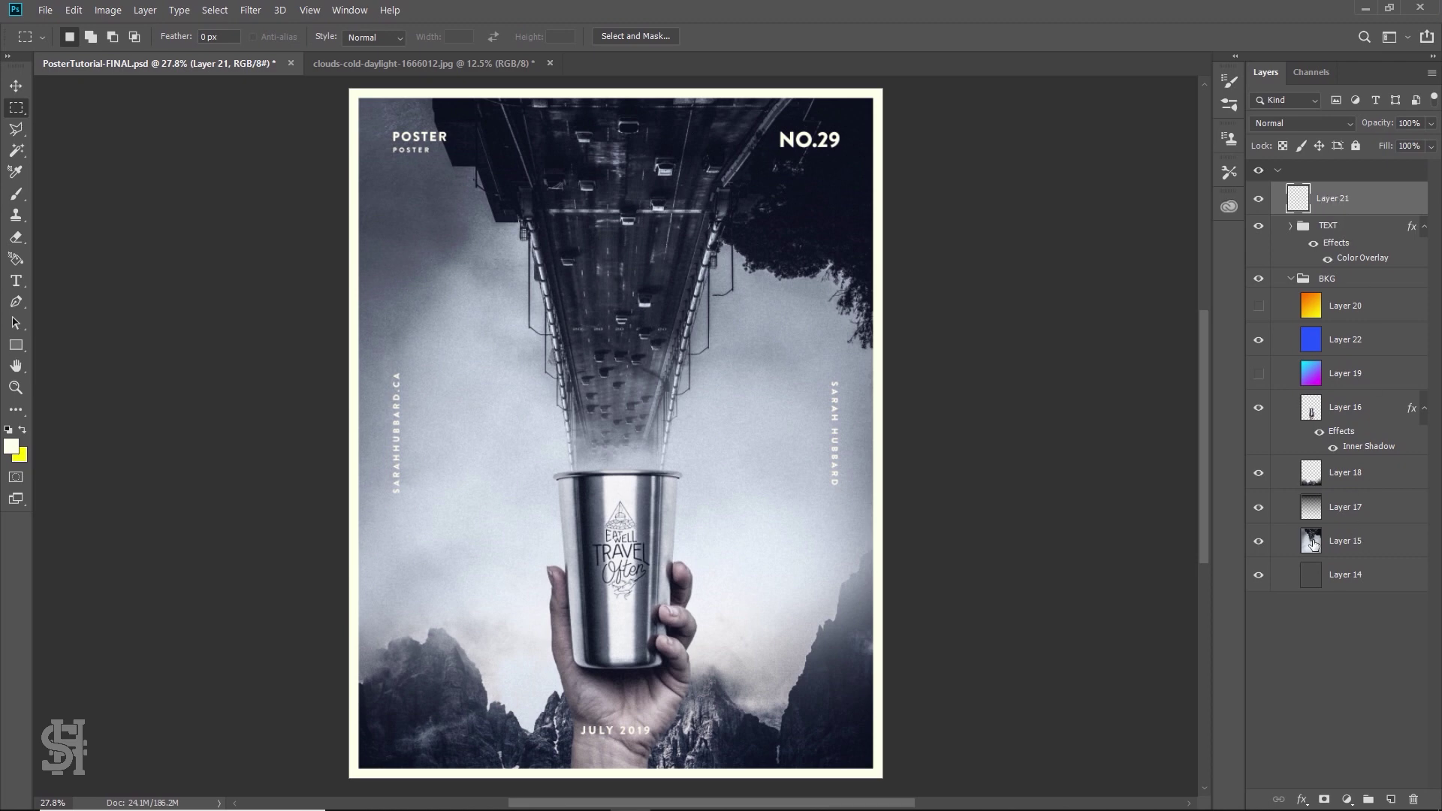
click(1260, 199)
click(1260, 200)
click(1260, 200)
click(1291, 282)
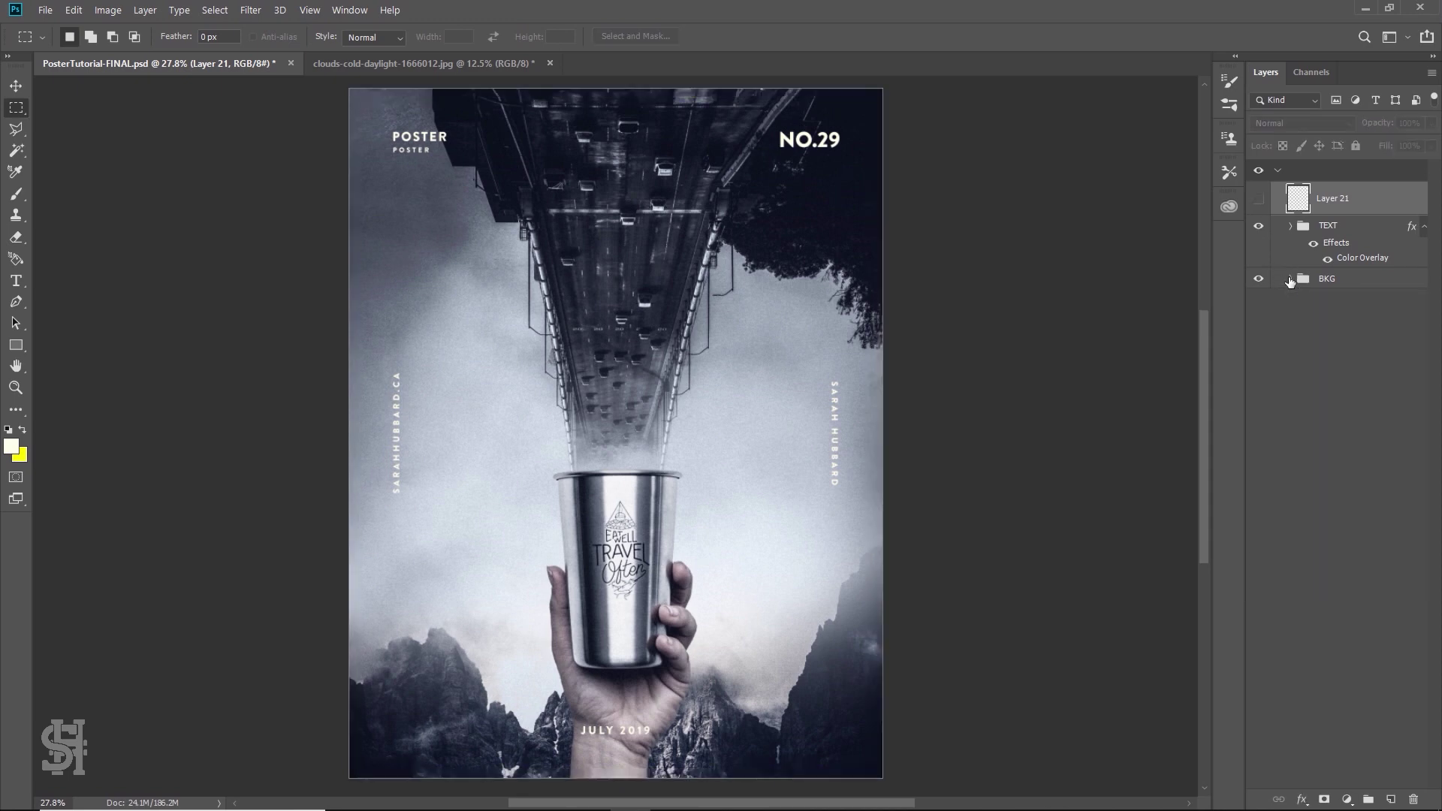
click(1260, 200)
click(1259, 200)
click(1256, 201)
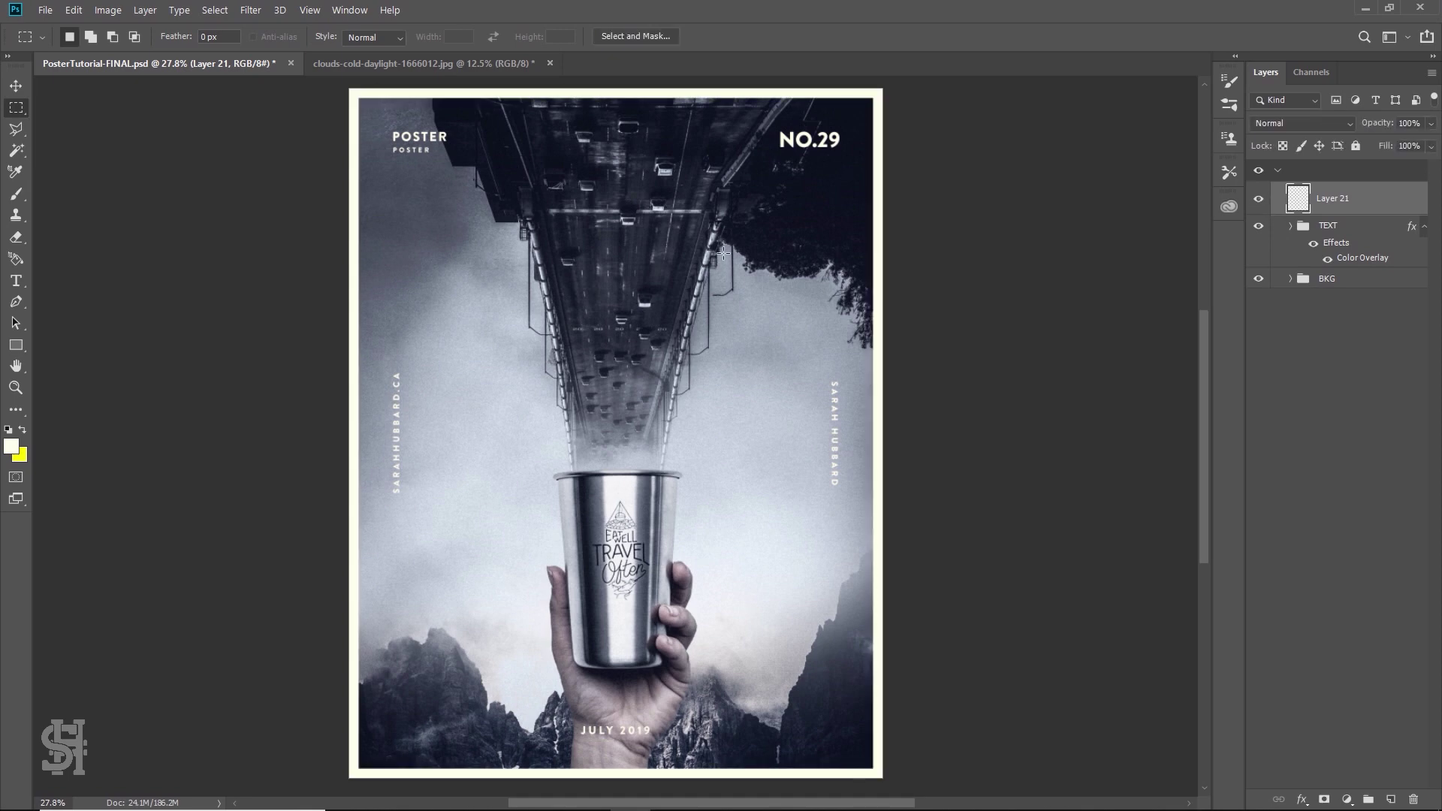
Replace the larger POSTER heading with "WELL TRAVELLED" and return to the Move tool
key(t)
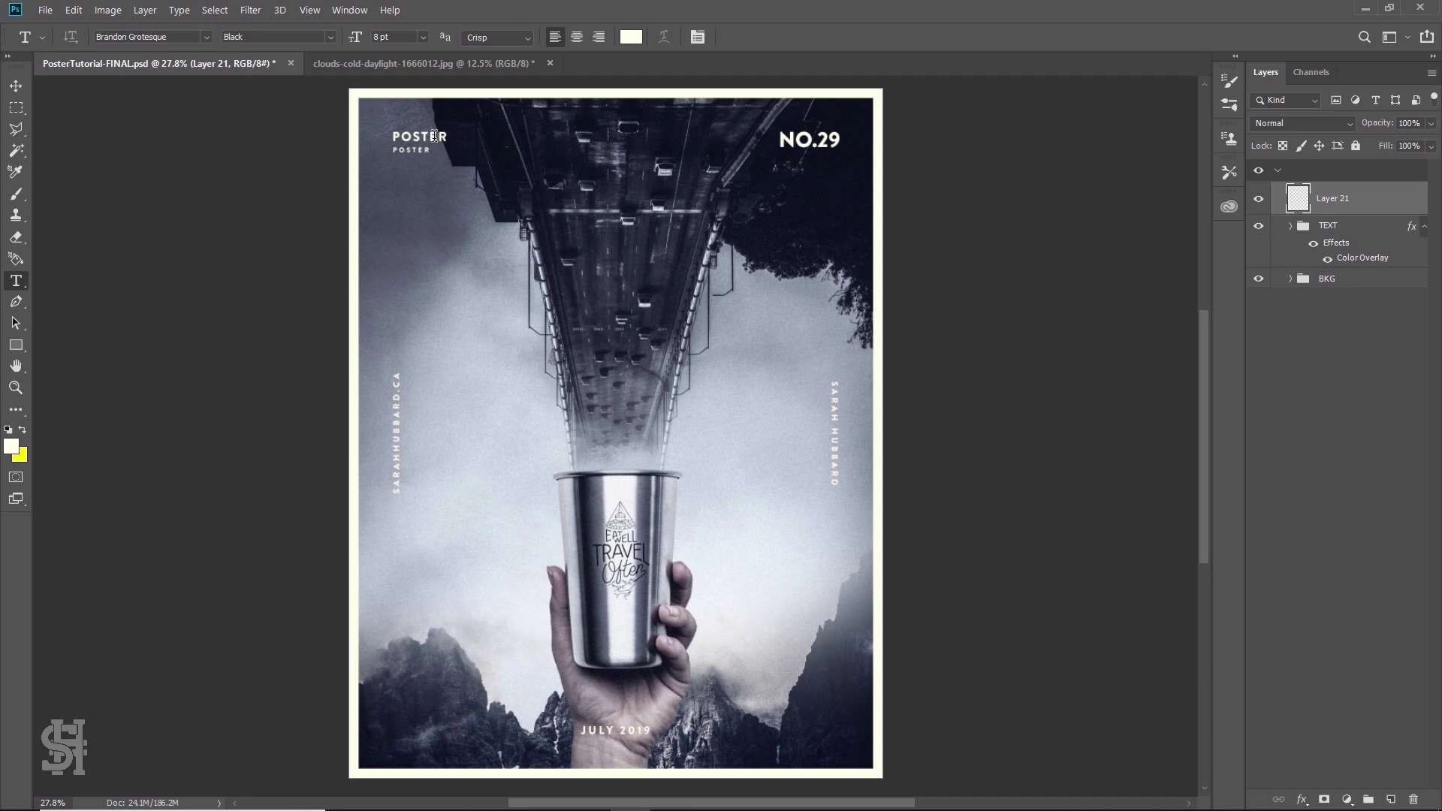
click(433, 137)
drag(449, 137, 389, 127)
text(TRAVEL T)
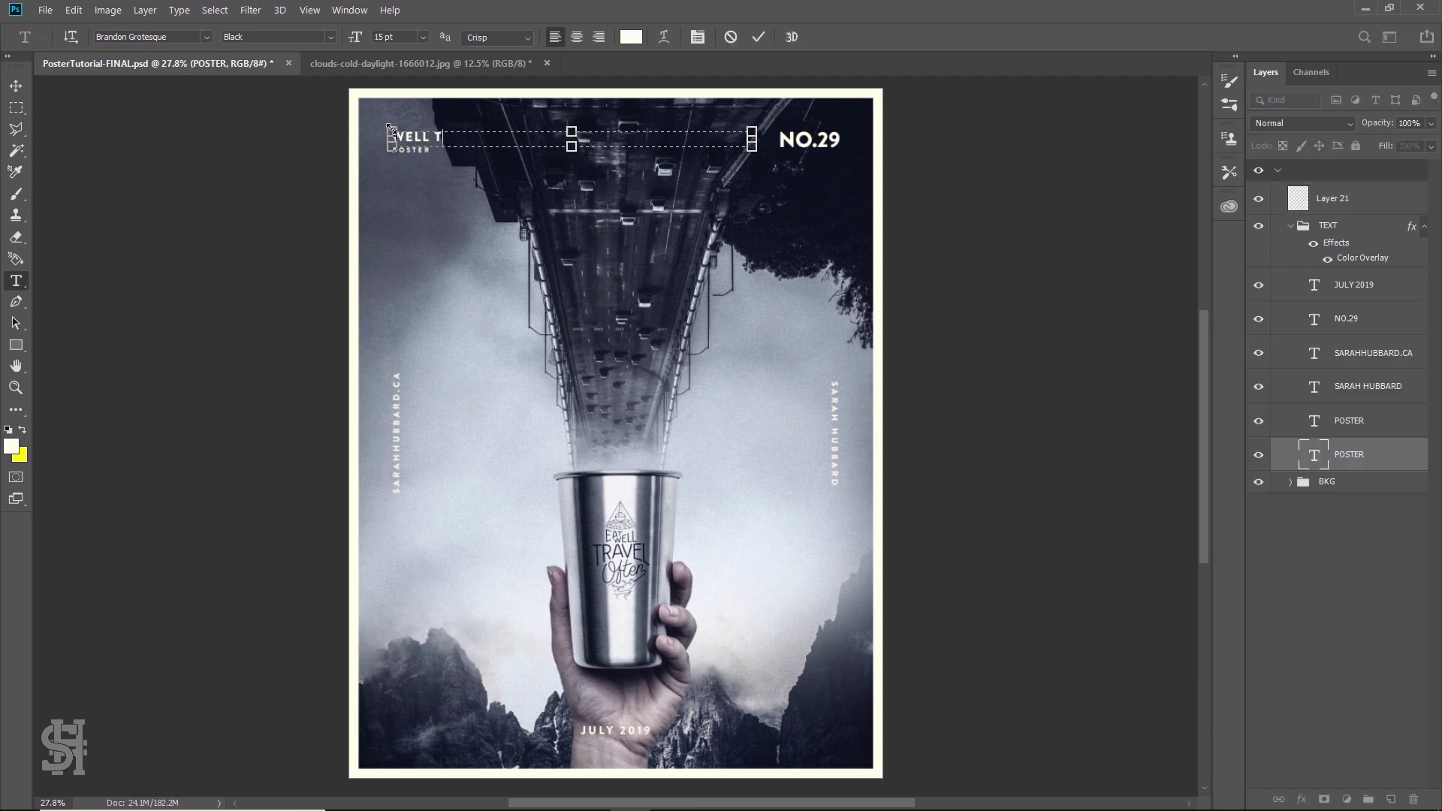
text(RAVELLED)
click(16, 86)
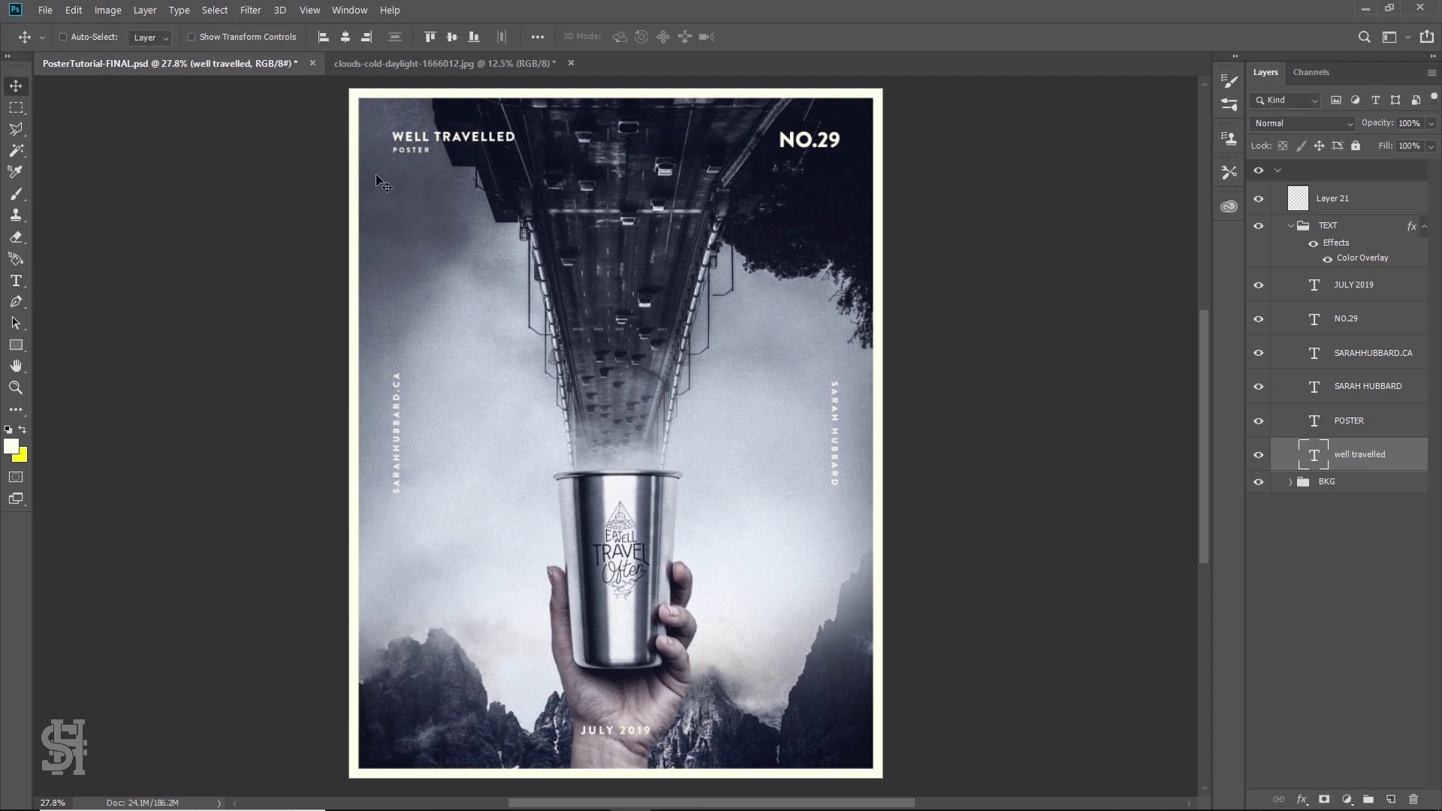
Change the small POSTER line beneath the heading to "a coffee for the road" and return to the Move tool
key(t)
double_click(407, 149)
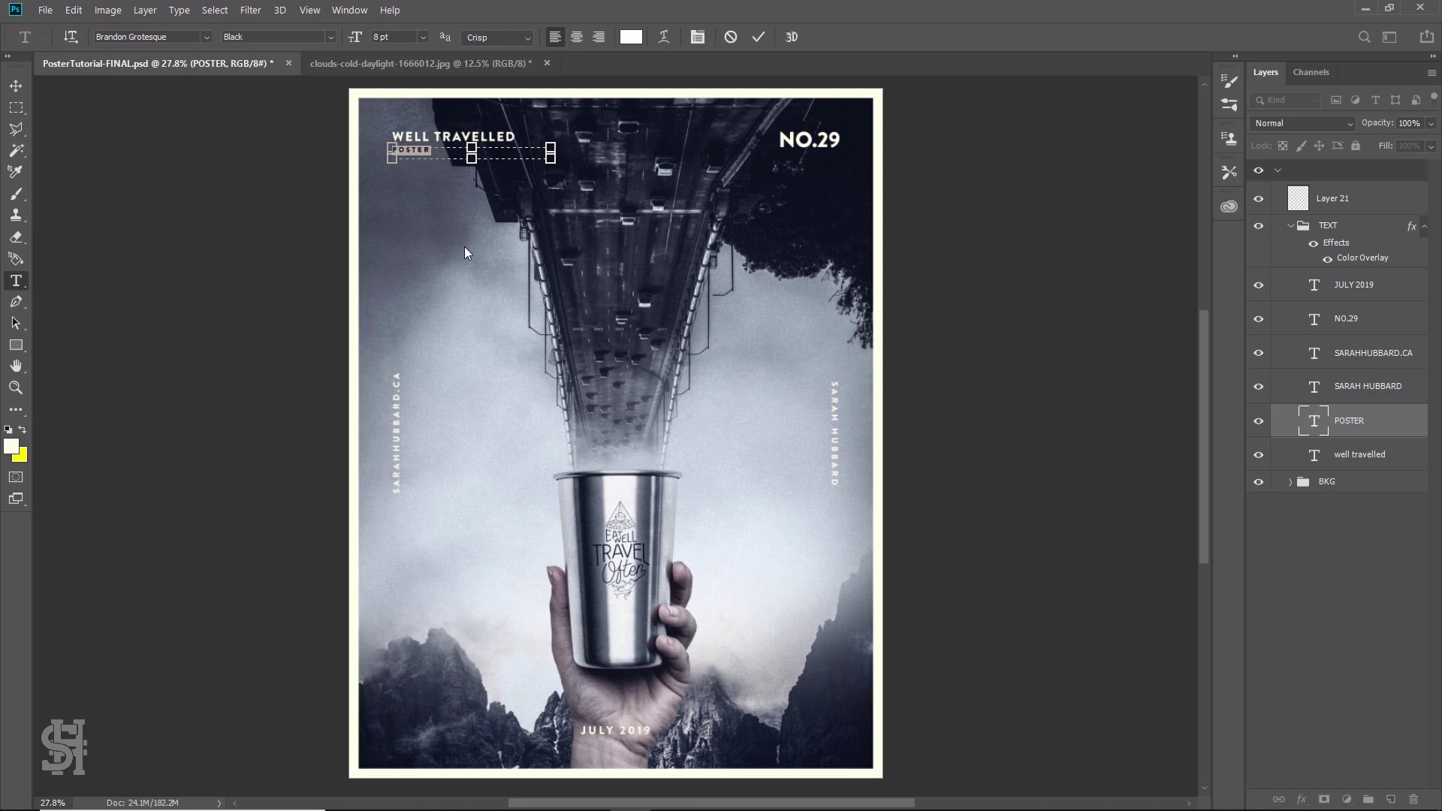
text(COFFEE)
key(ctrl+a)
text(coffee posterroad)
click(15, 85)
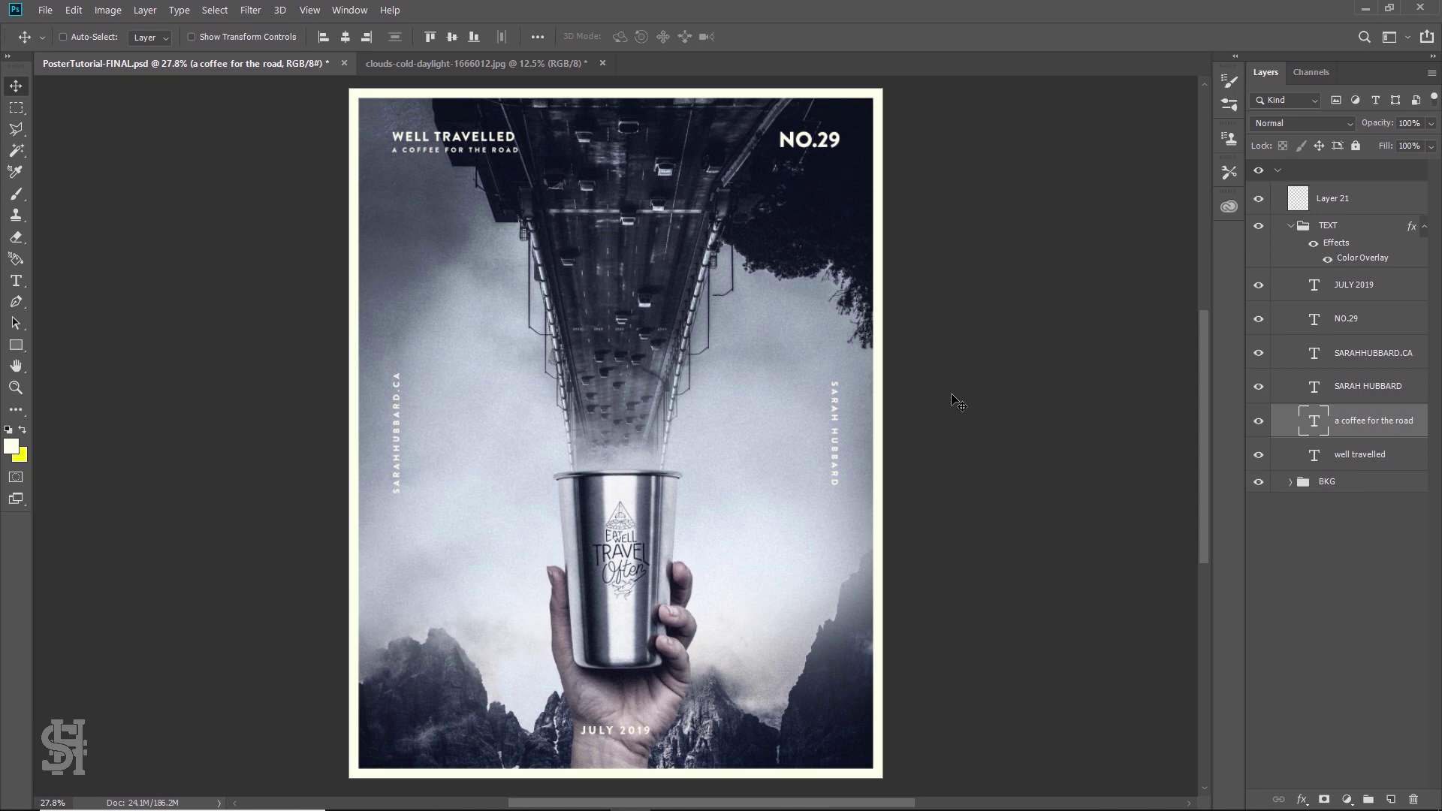
Review the Layer 21 border and the TEXT group by toggling their visibility, then collapse TEXT and expand BKG
click(1259, 203)
click(1259, 203)
click(1259, 203)
click(1259, 203)
click(1259, 203)
click(1259, 227)
click(1259, 228)
click(1290, 227)
click(1290, 279)
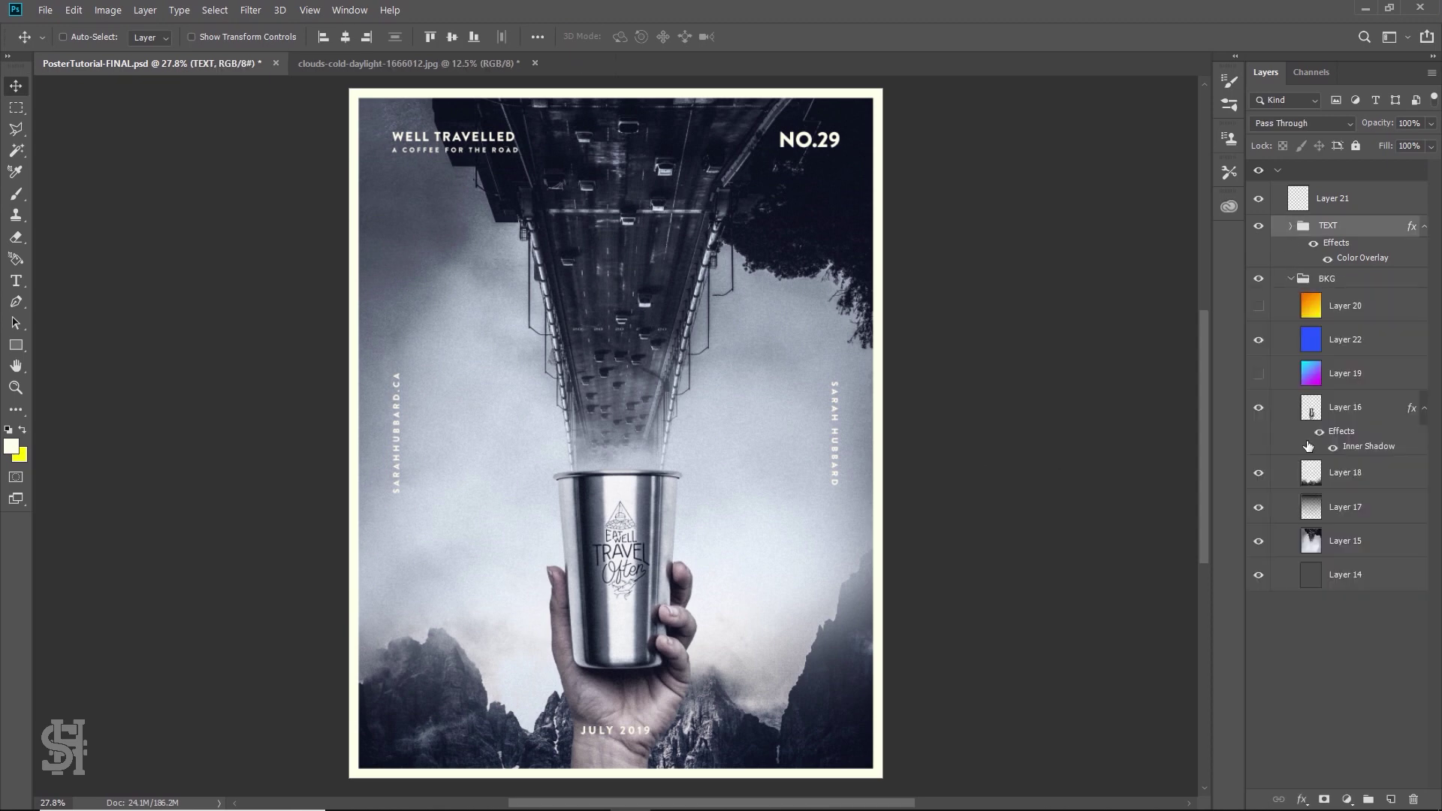
Delete the hidden gradient layers, Layer 20 and Layer 19, from the BKG group
click(1332, 308)
key(Delete)
click(1347, 342)
key(Delete)
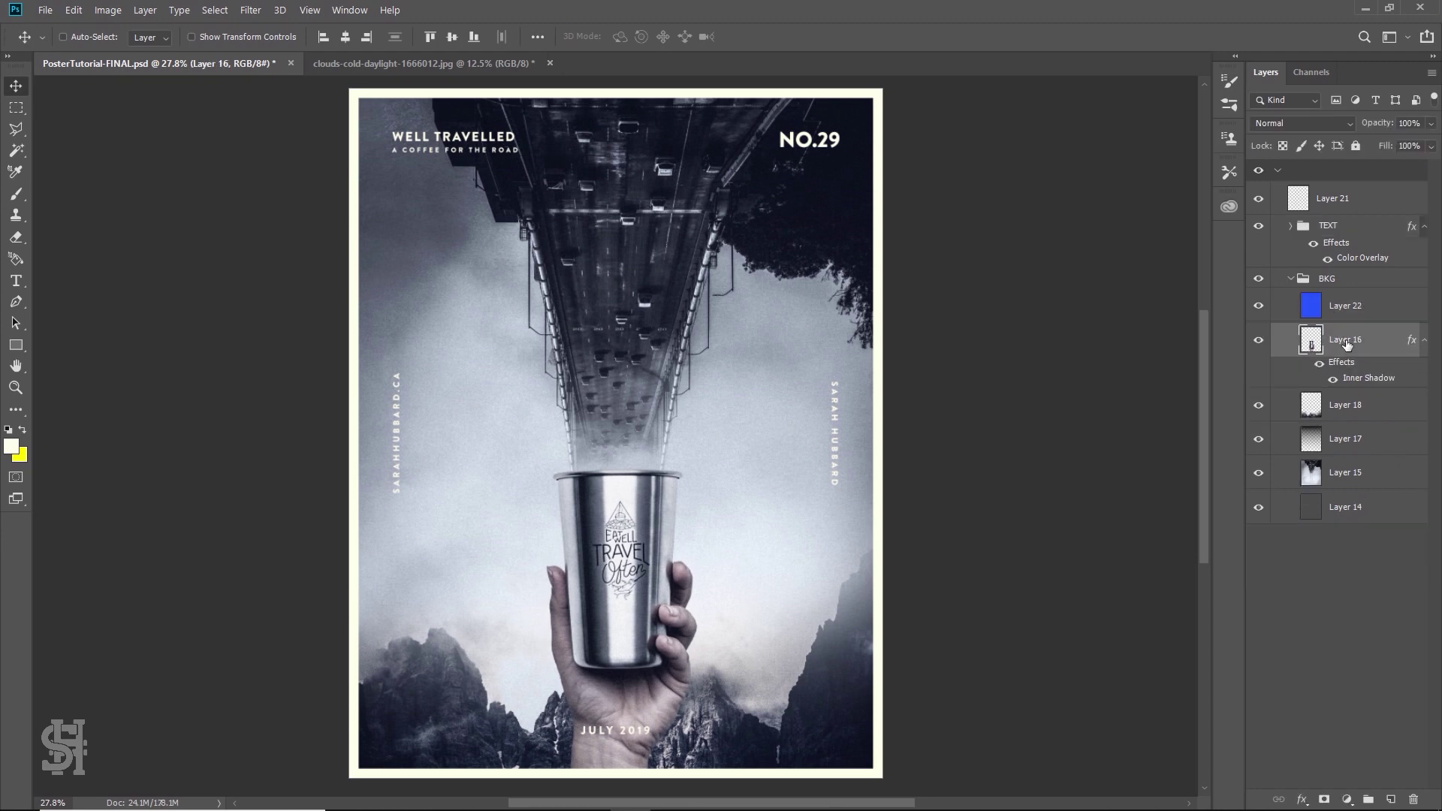
Examine what the cup on Layer 16 and the mountains on Layer 18 contribute by toggling their visibility
click(1259, 340)
click(1259, 341)
click(1259, 307)
click(1259, 342)
click(1259, 342)
click(1259, 406)
click(1259, 405)
click(1259, 406)
click(1259, 405)
Examine the gradient on Layer 17, the bridge on Layer 15 and the cup on Layer 16 by hiding and showing them
click(1260, 440)
click(1260, 442)
click(1260, 442)
click(1260, 441)
click(1258, 474)
click(1258, 474)
click(1258, 474)
click(1259, 474)
click(1258, 474)
click(1258, 474)
click(1258, 344)
click(1259, 344)
click(1258, 344)
click(1258, 347)
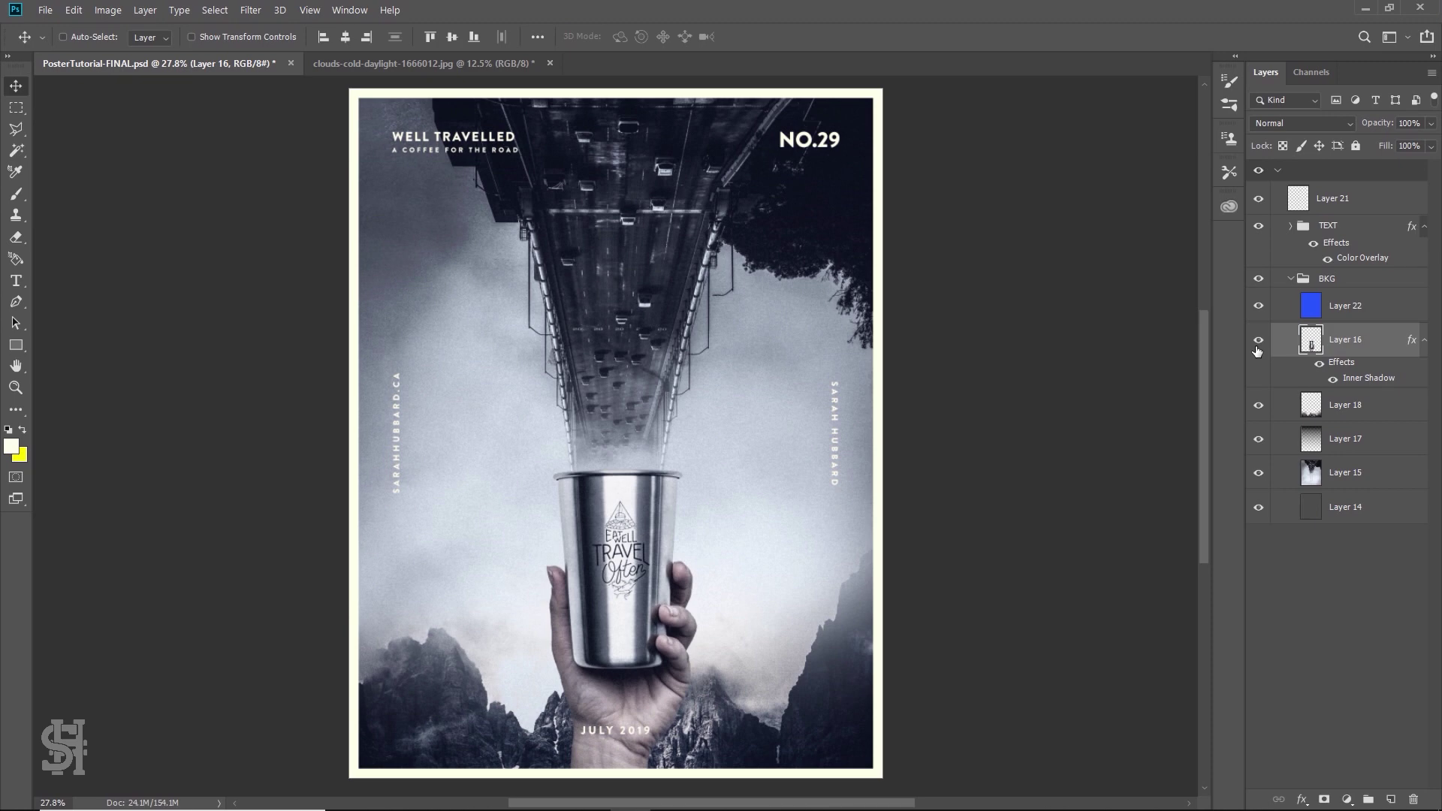
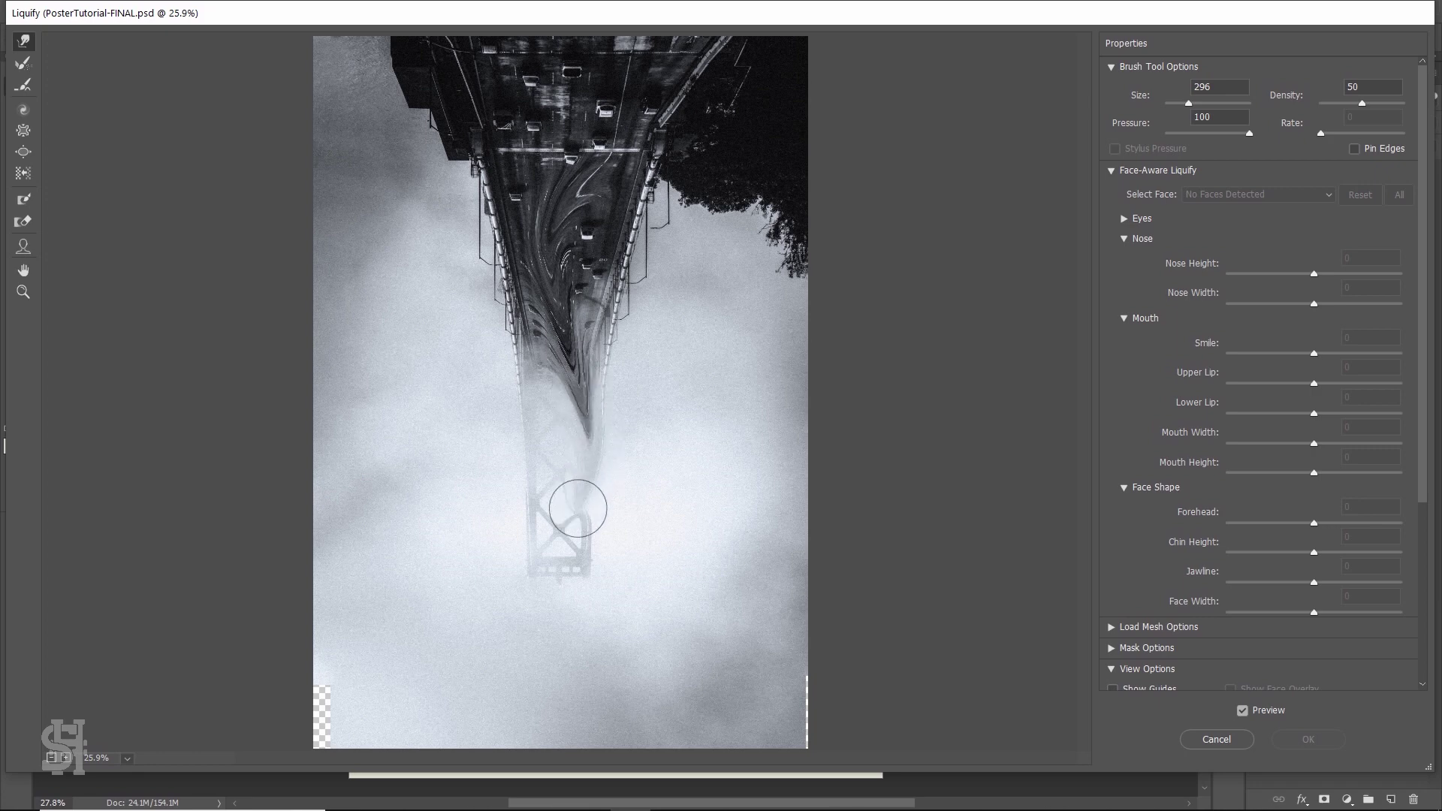
Try distorting the bridge on Layer 15 into swirls with Liquify's Forward Warp, enlarging the brush to size 761
mouse_move(560, 315)
mouse_down()
mouse_move(411, 239)
mouse_move(522, 357)
mouse_move(583, 179)
mouse_up()
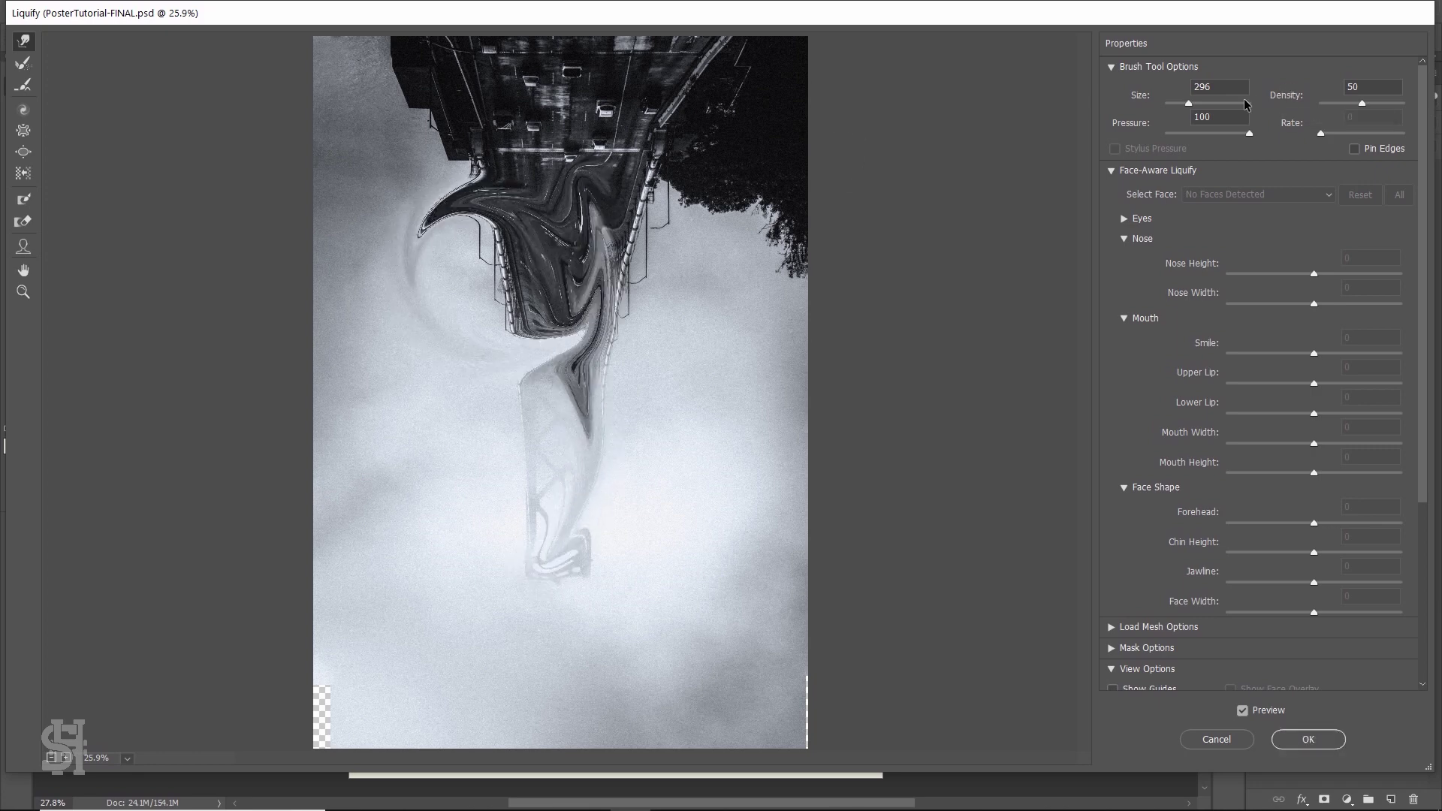
drag(1189, 103, 1197, 103)
mouse_move(586, 165)
mouse_down()
mouse_move(608, 242)
mouse_move(505, 338)
mouse_move(370, 241)
mouse_move(773, 128)
mouse_move(390, 507)
mouse_move(746, 145)
mouse_move(580, 435)
mouse_up()
mouse_move(457, 596)
mouse_down()
mouse_move(281, 253)
mouse_move(379, 579)
mouse_move(281, 471)
mouse_move(345, 491)
mouse_move(285, 373)
mouse_move(314, 385)
mouse_move(282, 344)
mouse_move(388, 149)
mouse_move(357, 69)
mouse_move(271, 22)
mouse_move(420, 90)
mouse_up()
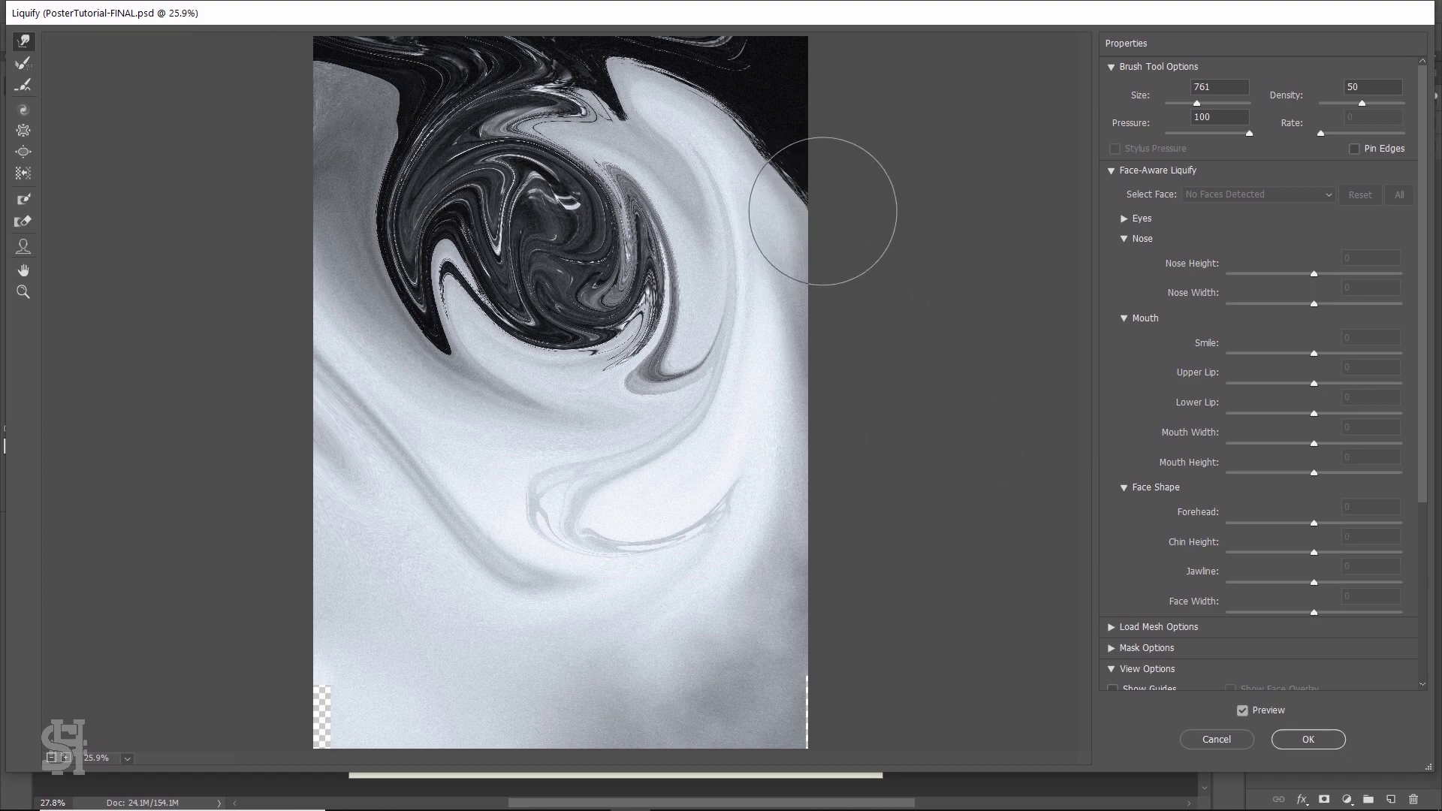
click(1308, 739)
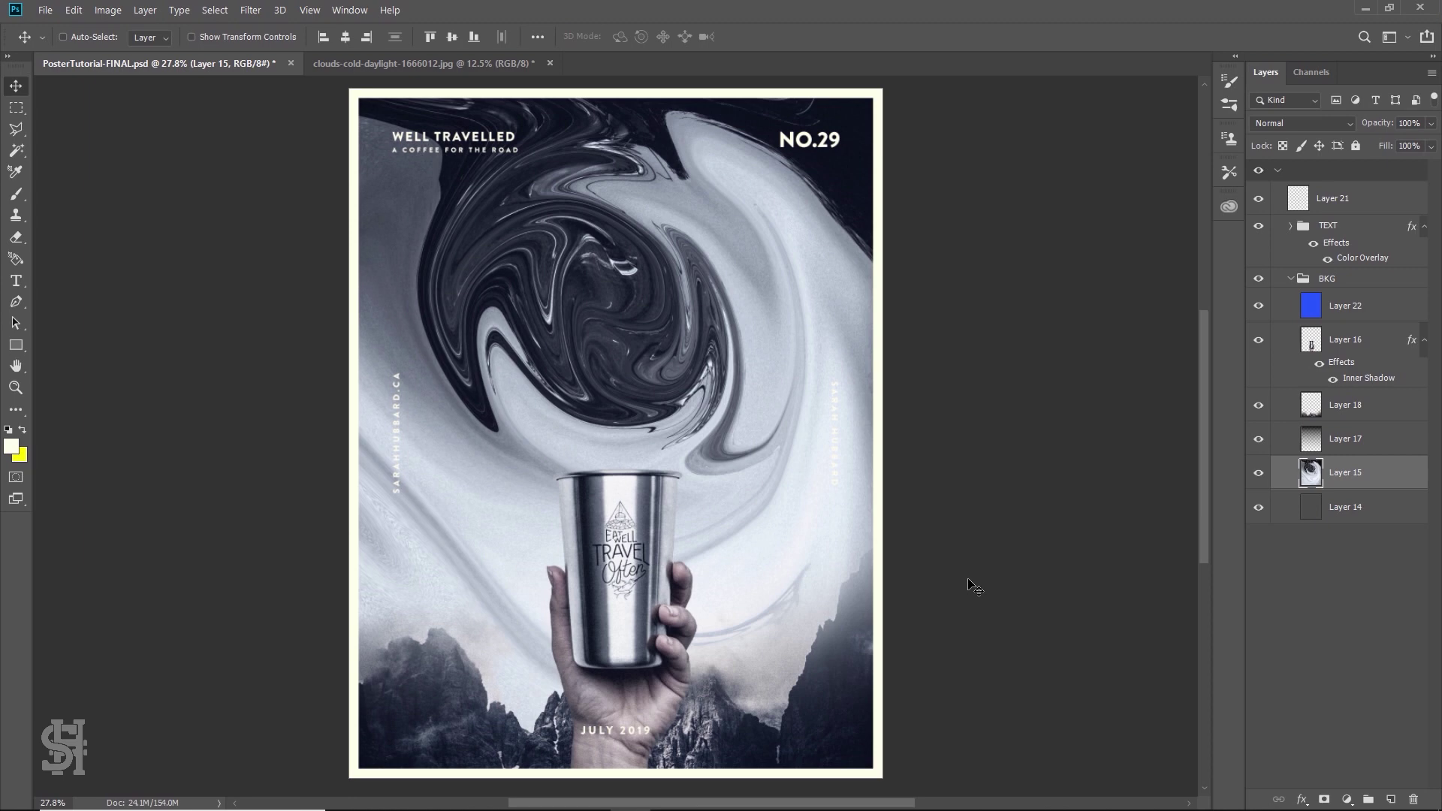
Check the distorted Layer 15 by hiding and showing it, then undo the Liquify filter
click(1258, 475)
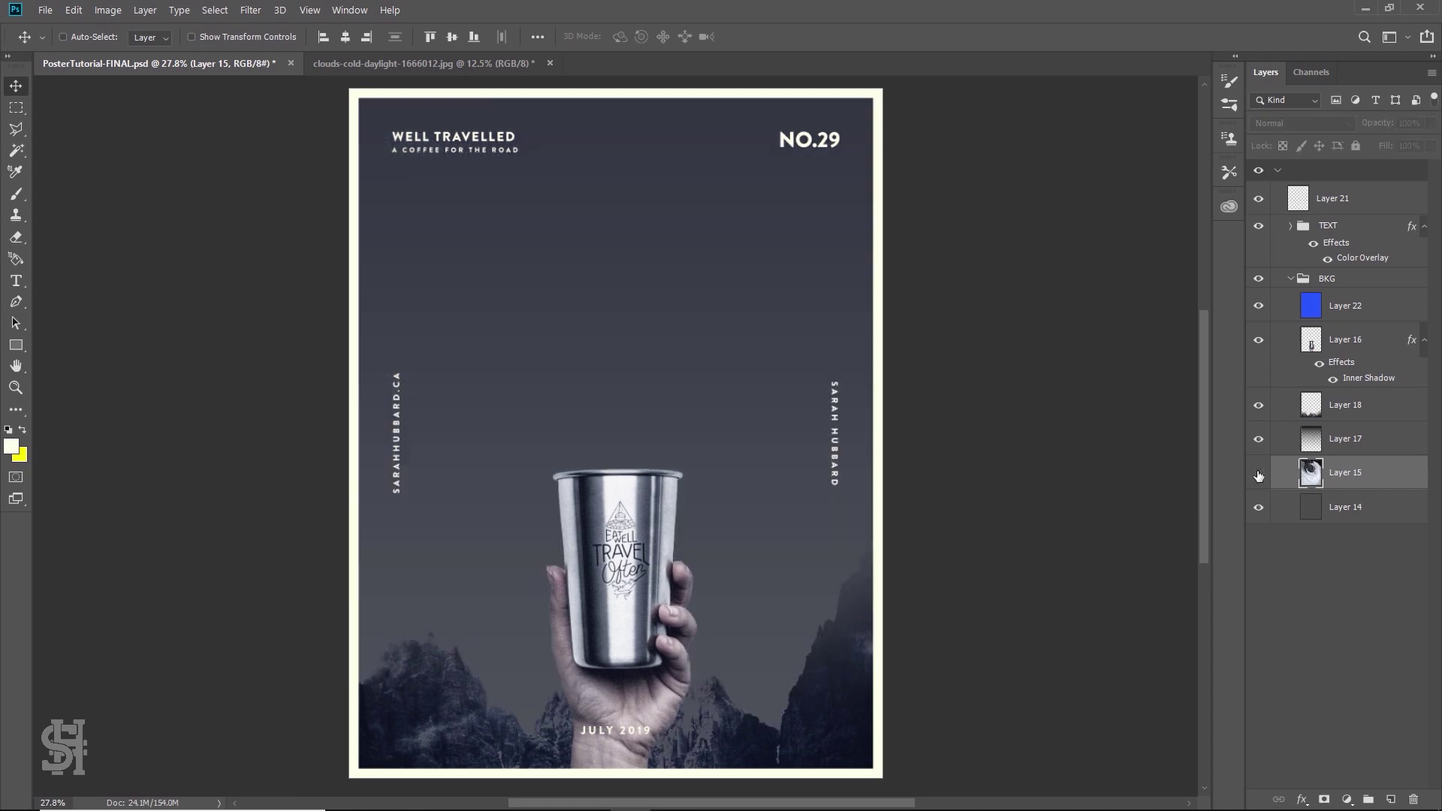
click(1258, 475)
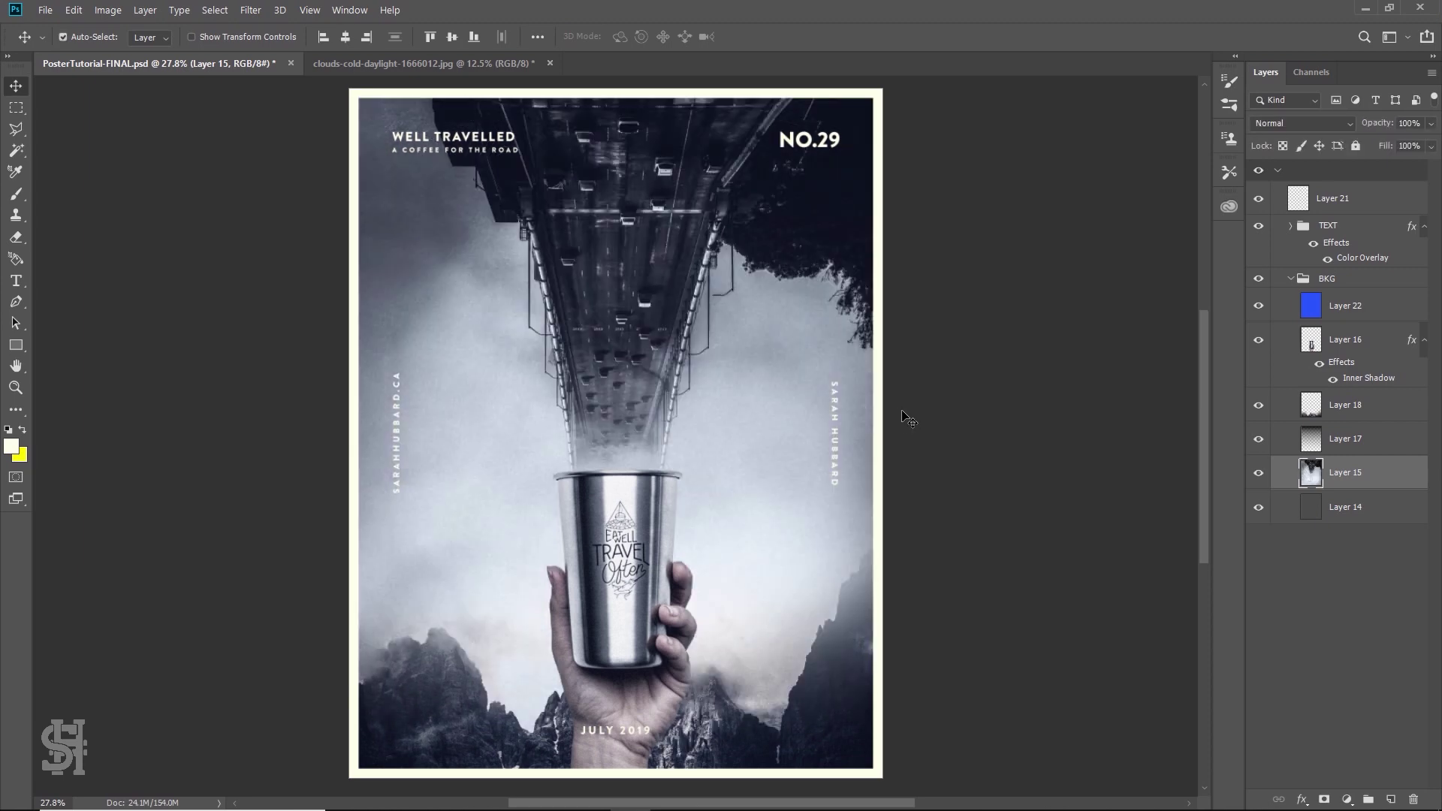
key(ctrl)
drag(1202, 470, 1200, 475)
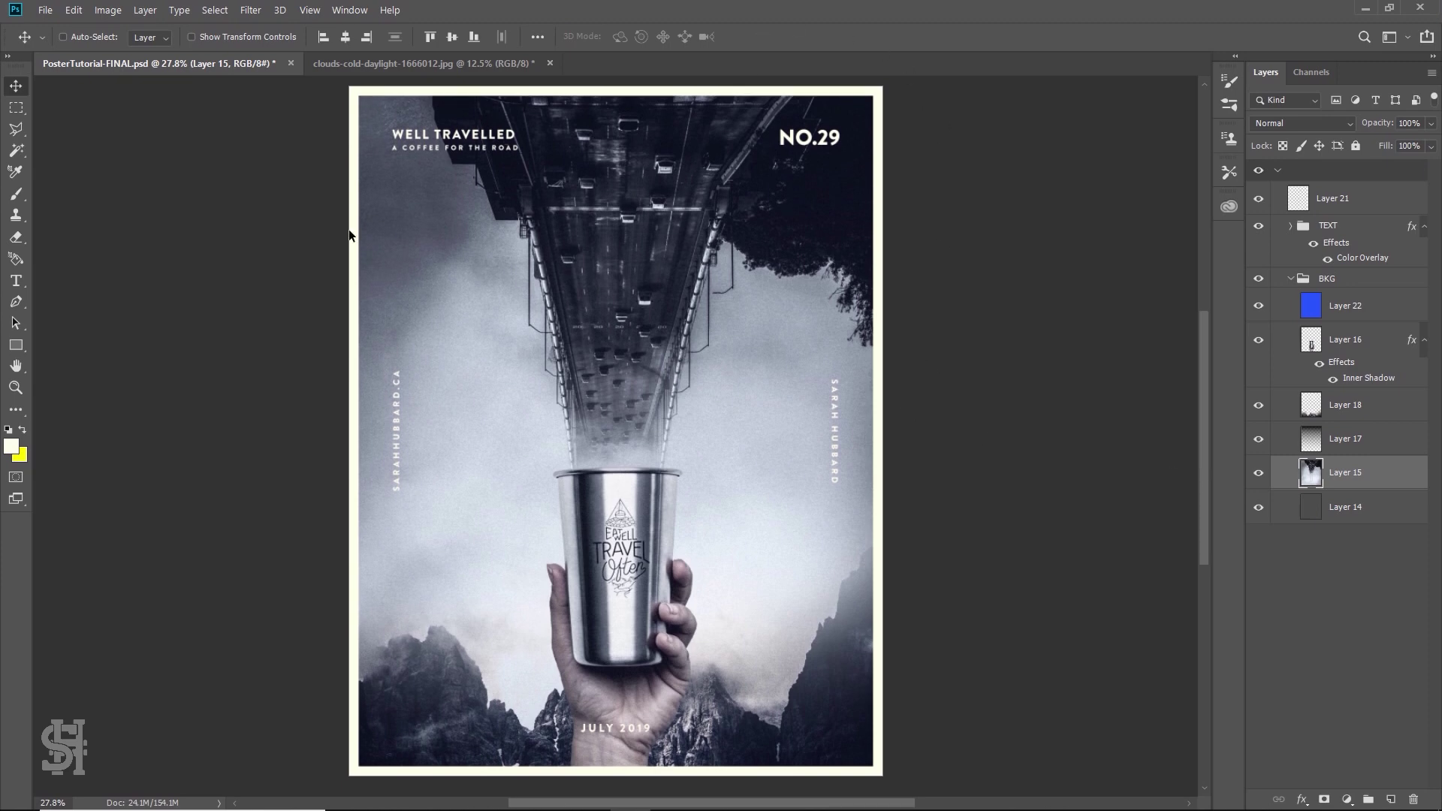